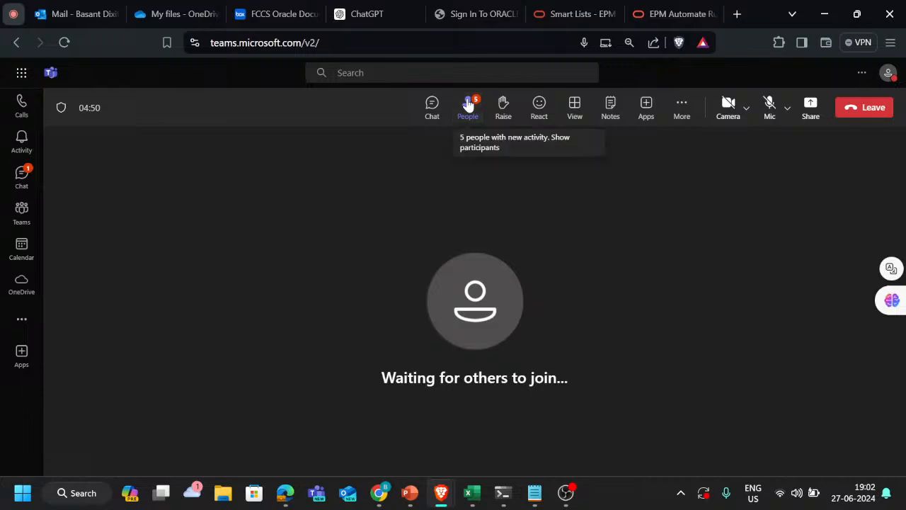
Step: Show the meeting's participants and admit everyone waiting in the lobby
{"action": "left_click", "coordinate": [468, 104]}
{"action": "left_click", "coordinate": [861, 240]}
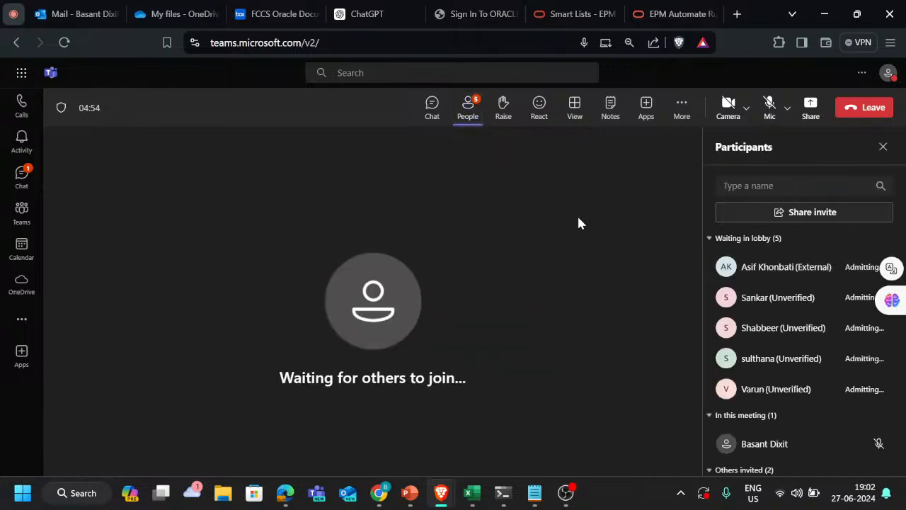
{"action": "key", "text": "alt+Tab"}
{"action": "key", "text": "alt+Tab"}
{"action": "key", "text": "alt+Tab"}
{"action": "key", "text": "alt+Tab"}
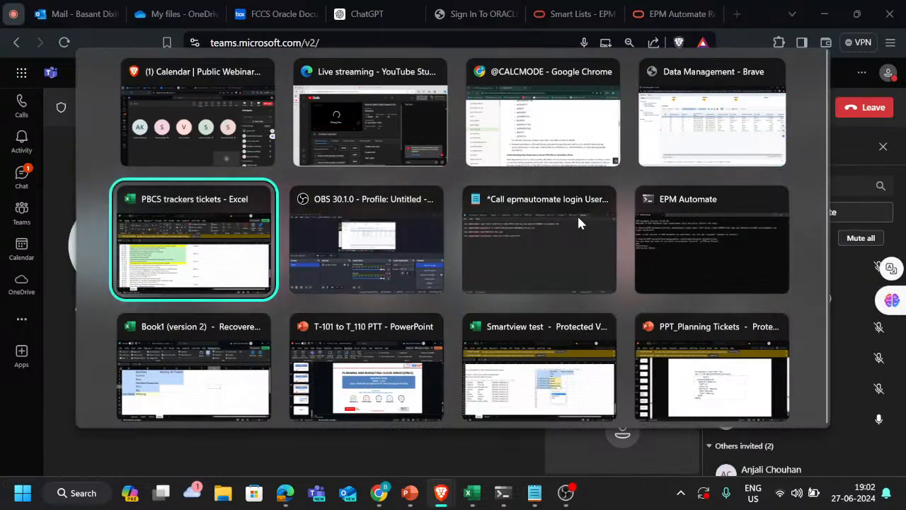
{"action": "key", "text": "alt+shift+Tab"}
{"action": "key", "text": "alt+shift+Tab"}
{"action": "key", "text": "alt+shift+Tab"}
{"action": "key", "text": "alt+shift+Tab"}
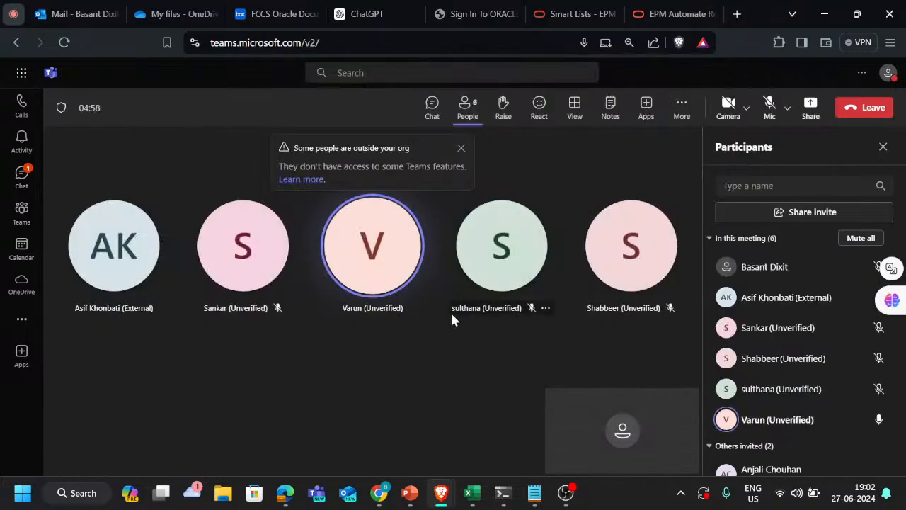
Step: Mute the participant who is speaking with an open microphone in the meeting
{"action": "left_click", "coordinate": [411, 308]}
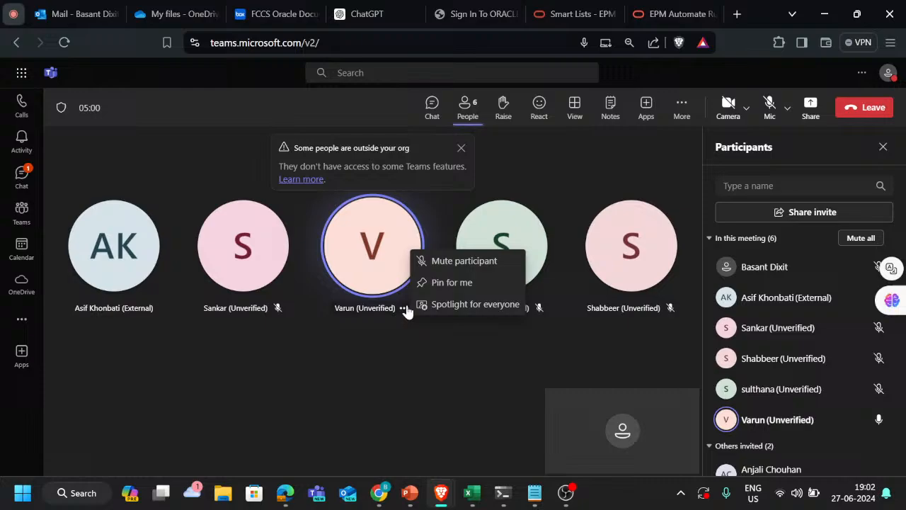
{"action": "left_click", "coordinate": [457, 262]}
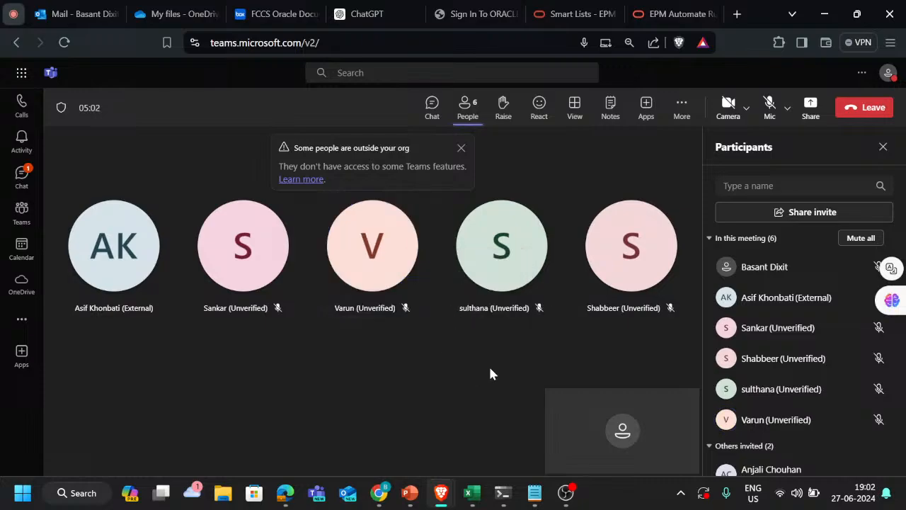
Step: Switch to File Explorer and open the Downloads folder
{"action": "key", "text": "alt+Tab"}
{"action": "key", "text": "super+d"}
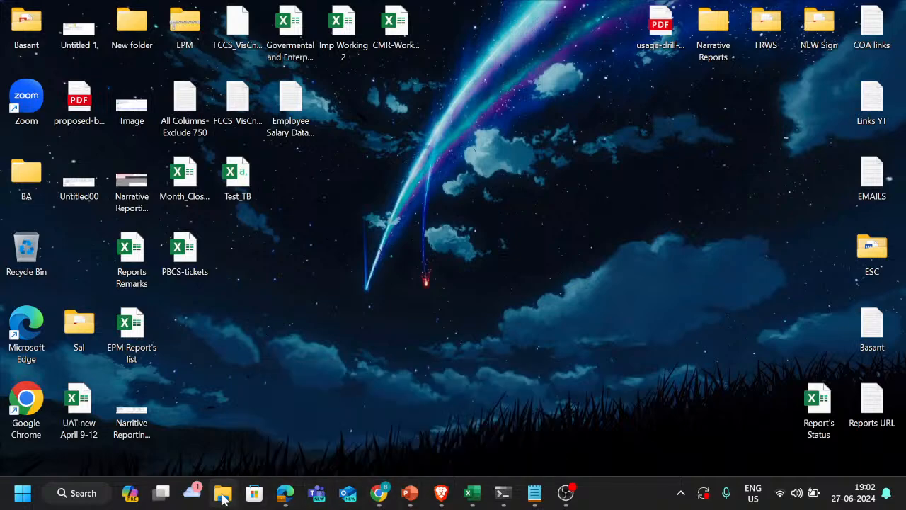
{"action": "key", "text": "super+e"}
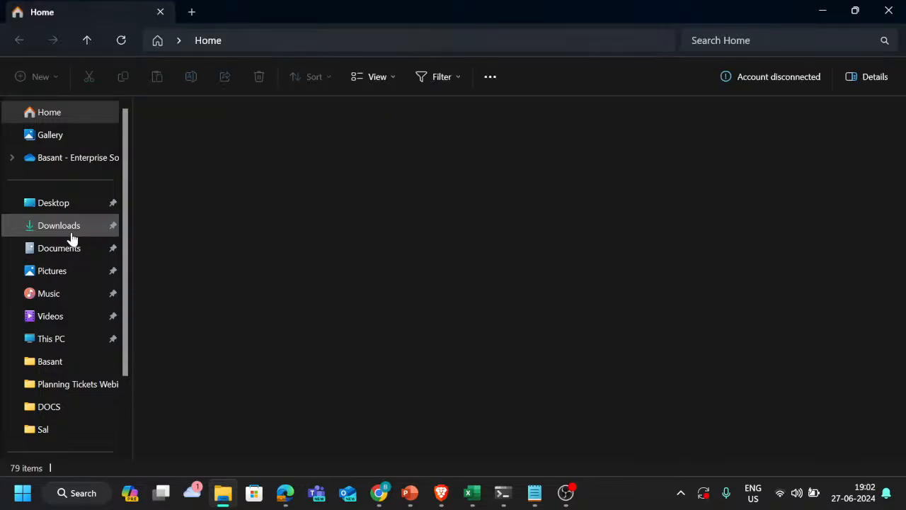
{"action": "left_click", "coordinate": [71, 236]}
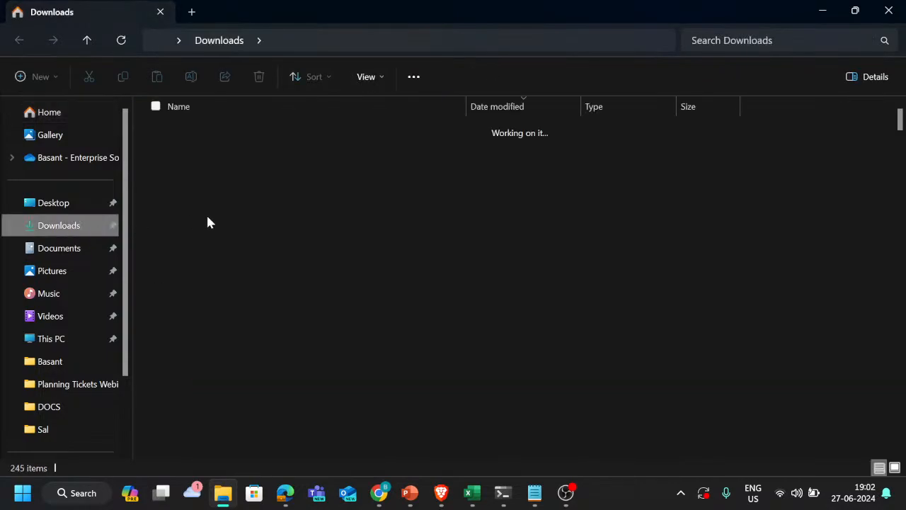
Step: Look through the recent files and folders in Downloads for the webinar material
{"action": "scroll", "coordinate": [267, 257], "scroll_direction": "down", "scroll_amount": 1}
{"action": "scroll", "coordinate": [267, 257], "scroll_direction": "up", "scroll_amount": 1}
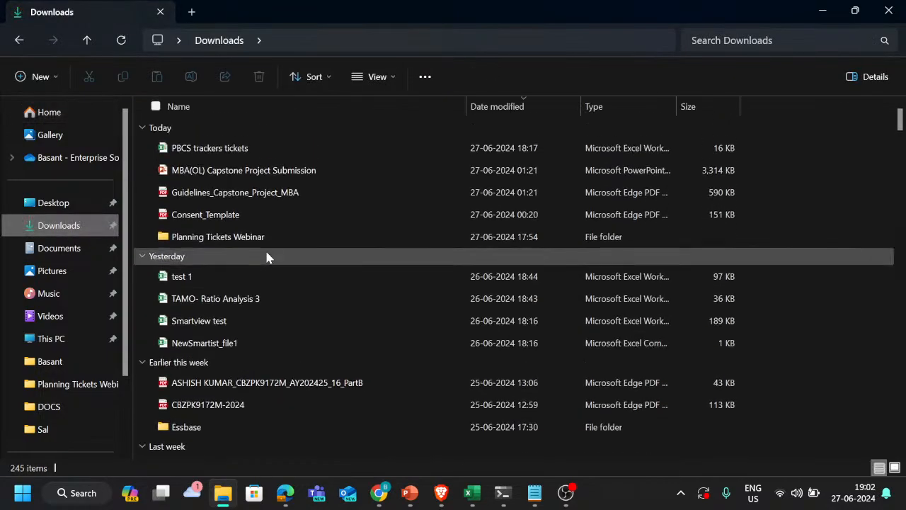
{"action": "scroll", "coordinate": [267, 258], "scroll_direction": "down", "scroll_amount": 2}
{"action": "scroll", "coordinate": [266, 257], "scroll_direction": "down", "scroll_amount": 1}
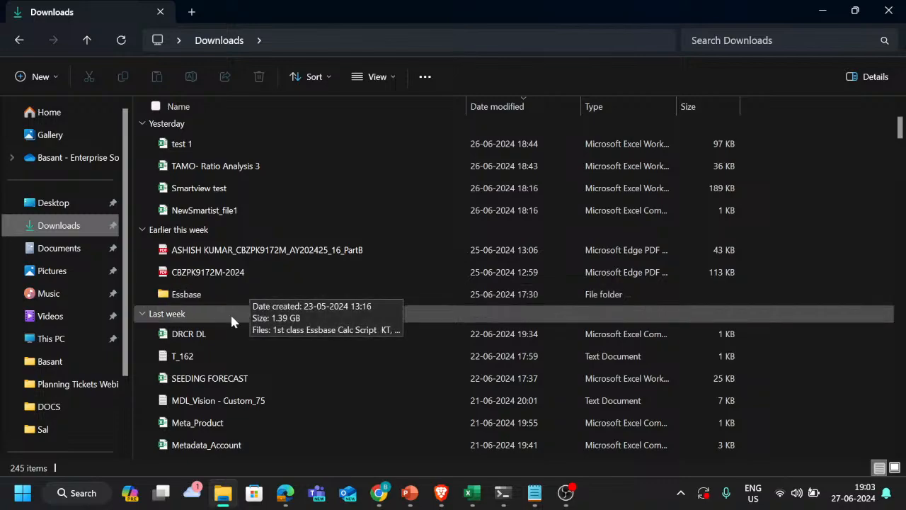
{"action": "scroll", "coordinate": [269, 205], "scroll_direction": "up", "scroll_amount": 1}
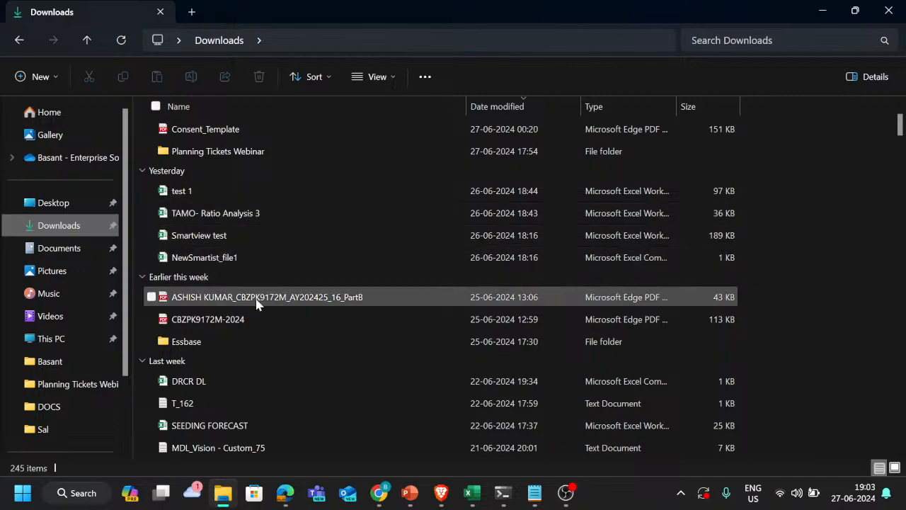
{"action": "scroll", "coordinate": [248, 246], "scroll_direction": "up", "scroll_amount": 1}
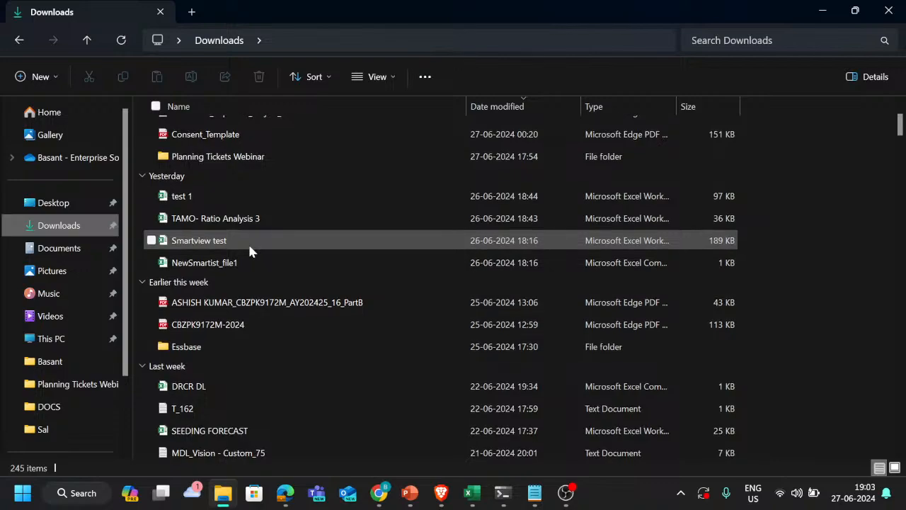
{"action": "scroll", "coordinate": [248, 247], "scroll_direction": "down", "scroll_amount": 1}
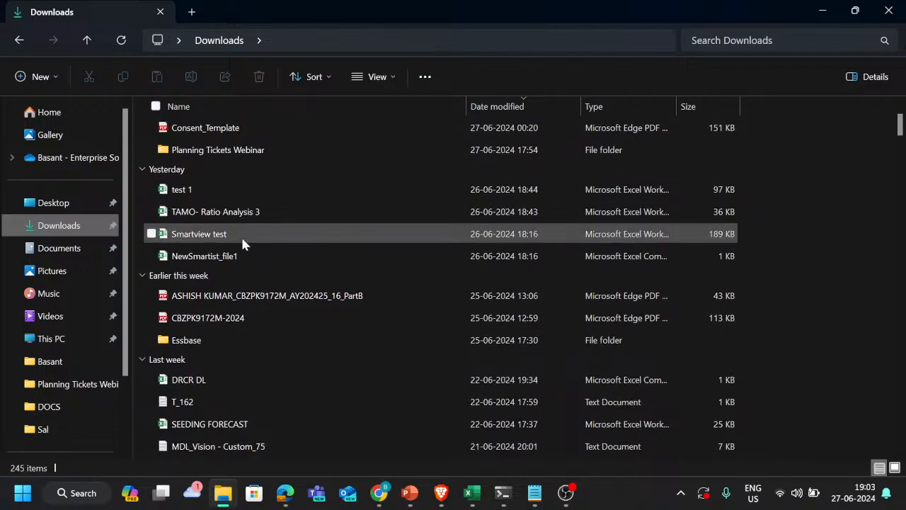
{"action": "scroll", "coordinate": [242, 245], "scroll_direction": "down", "scroll_amount": 1}
{"action": "scroll", "coordinate": [242, 244], "scroll_direction": "up", "scroll_amount": 3}
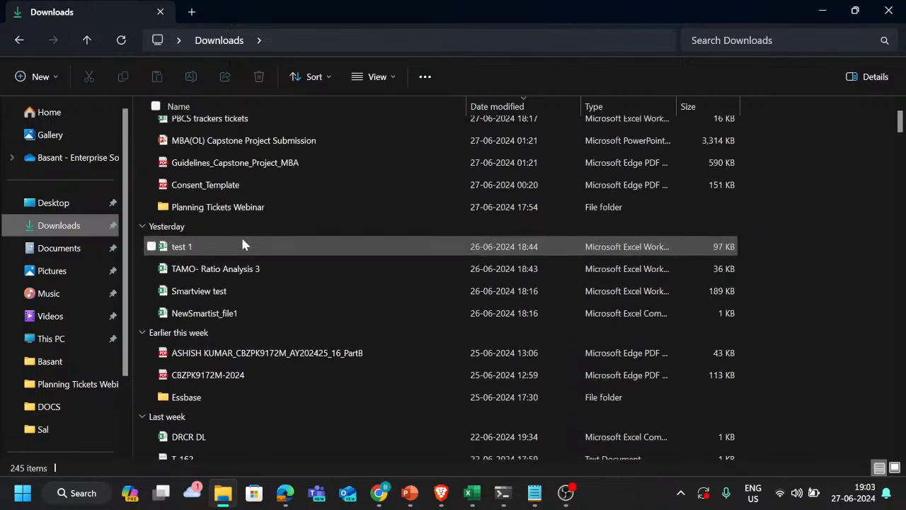
{"action": "scroll", "coordinate": [243, 244], "scroll_direction": "up", "scroll_amount": 1}
{"action": "scroll", "coordinate": [242, 240], "scroll_direction": "down", "scroll_amount": 2}
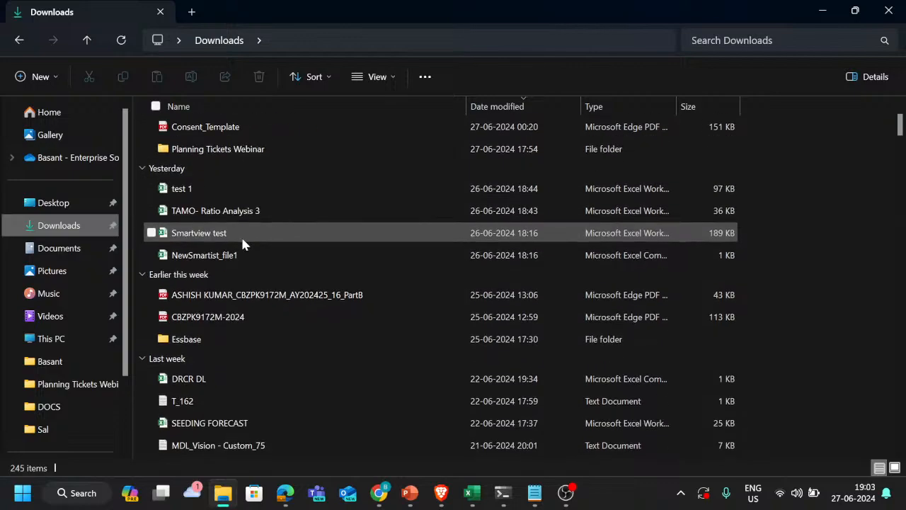
{"action": "scroll", "coordinate": [242, 244], "scroll_direction": "down", "scroll_amount": 2}
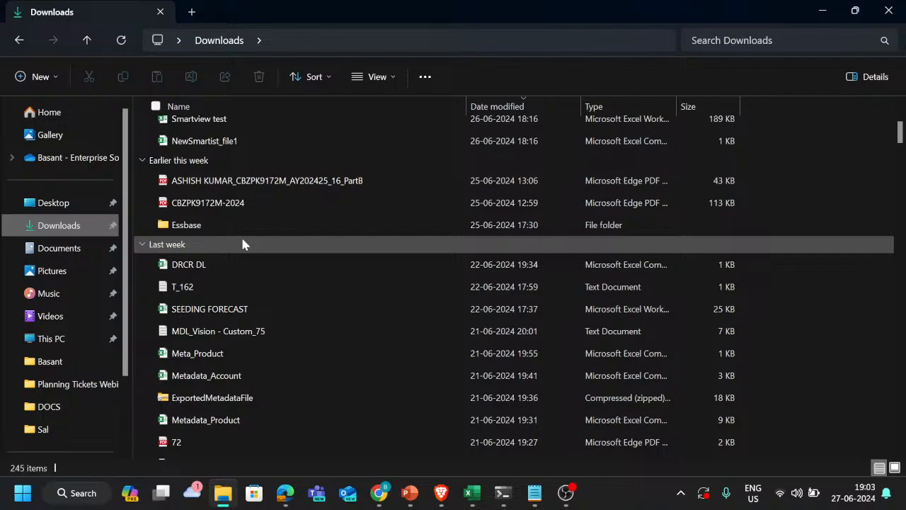
{"action": "scroll", "coordinate": [242, 244], "scroll_direction": "down", "scroll_amount": 3}
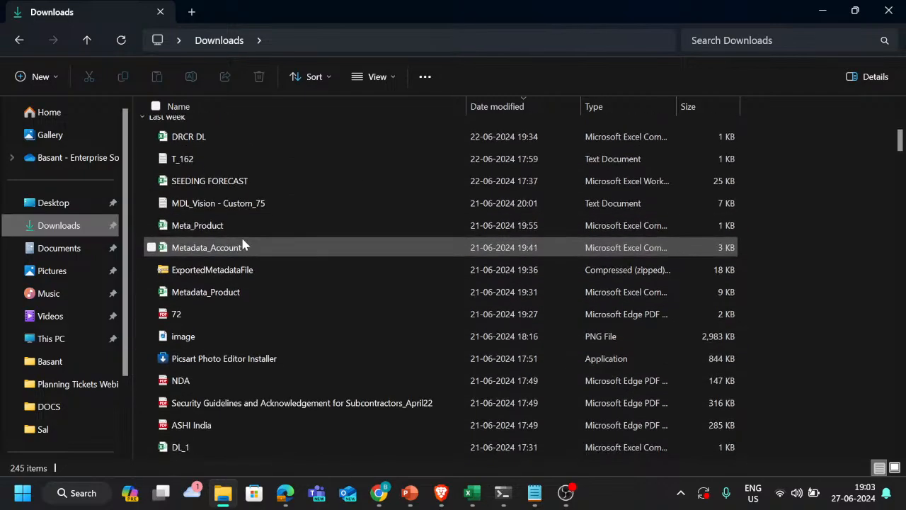
{"action": "scroll", "coordinate": [242, 245], "scroll_direction": "up", "scroll_amount": 2}
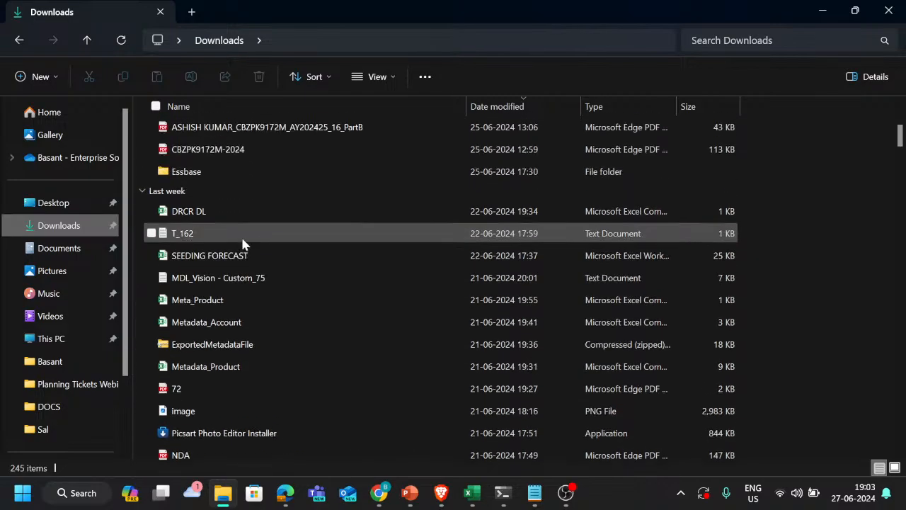
{"action": "scroll", "coordinate": [242, 245], "scroll_direction": "up", "scroll_amount": 1}
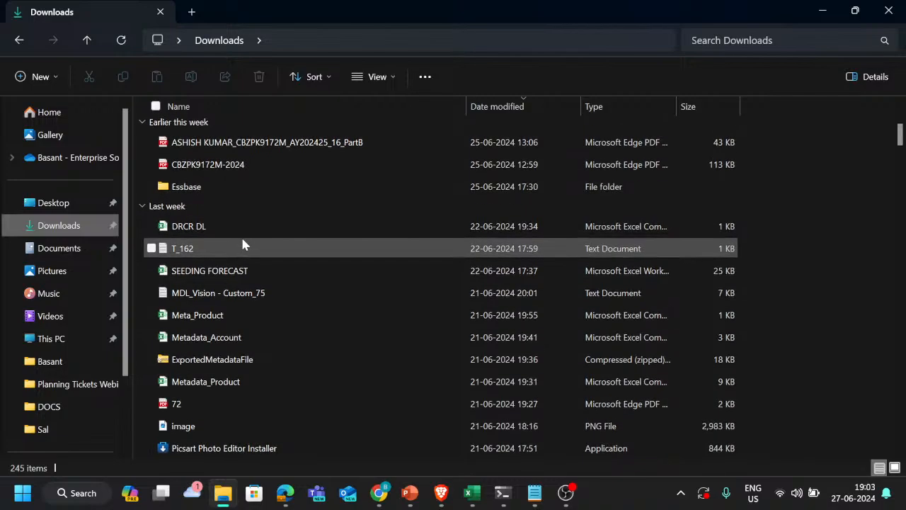
{"action": "scroll", "coordinate": [242, 244], "scroll_direction": "up", "scroll_amount": 3}
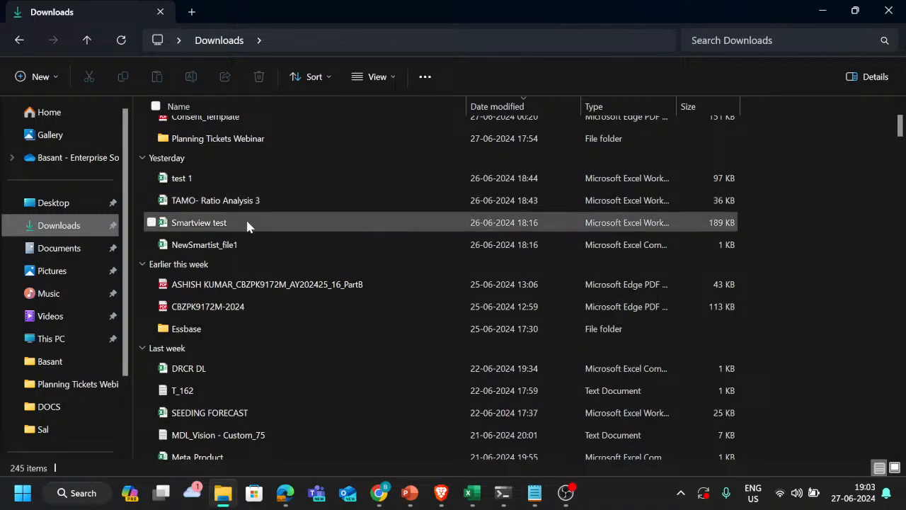
{"action": "scroll", "coordinate": [249, 213], "scroll_direction": "up", "scroll_amount": 2}
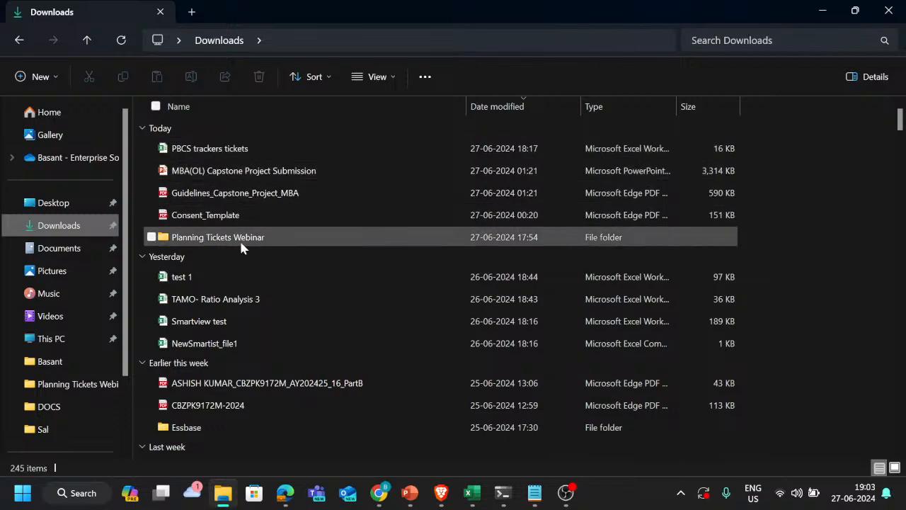
{"action": "mouse_move", "coordinate": [240, 246]}
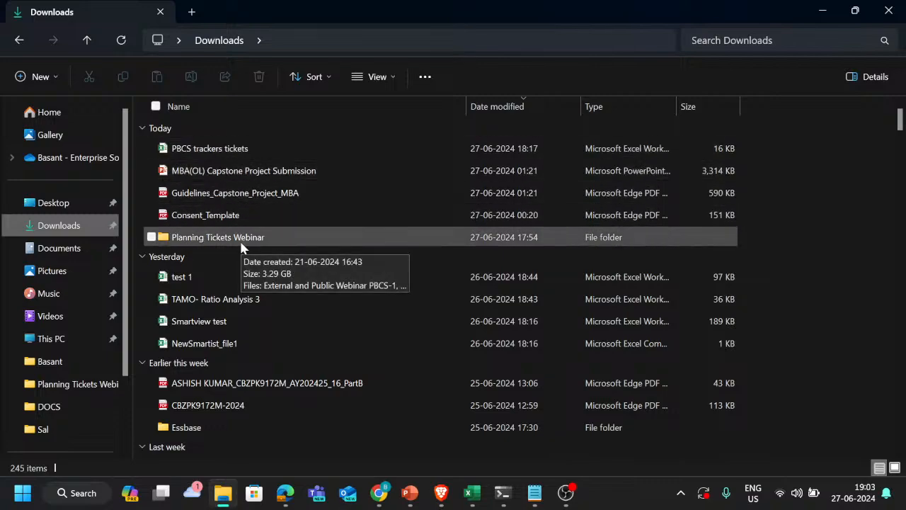
Step: Return to the Teams meeting in Brave and admit the participant waiting in the lobby
{"action": "key", "text": "alt+Tab"}
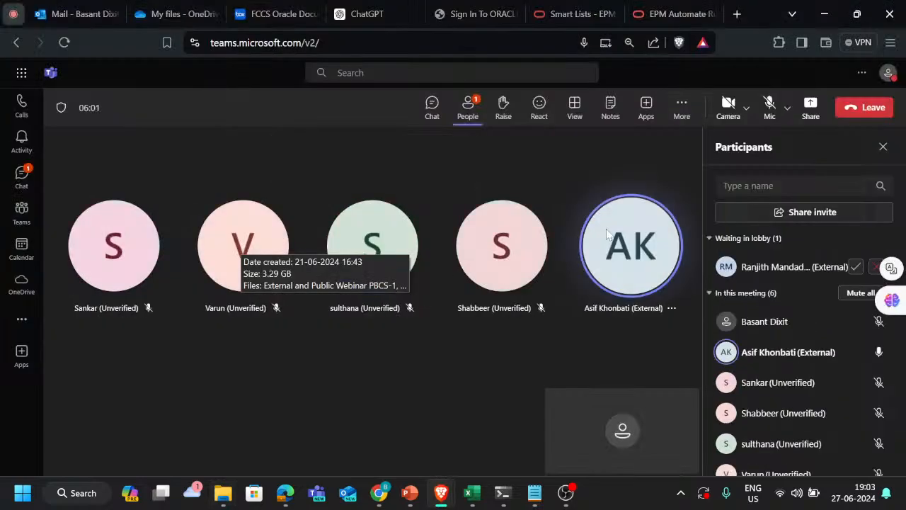
{"action": "left_click", "coordinate": [856, 266]}
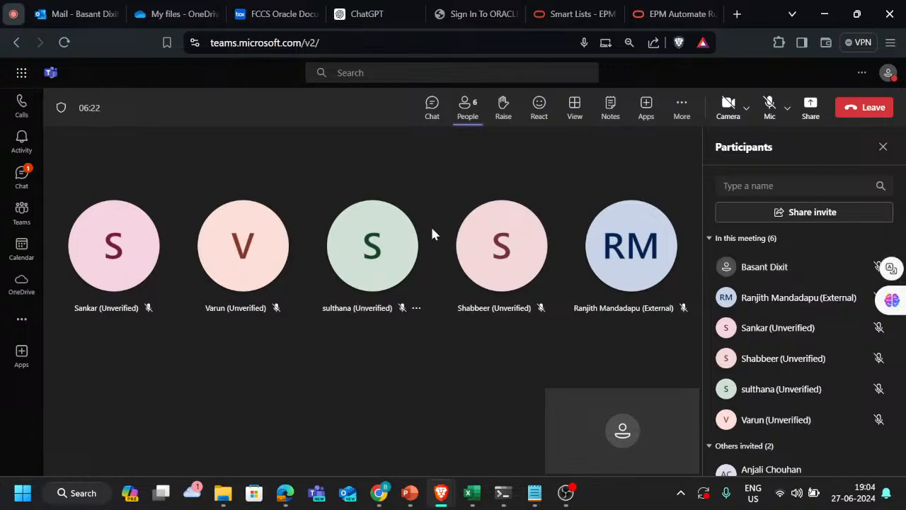
Step: Start sharing content in the meeting and select the entire screen as the source
{"action": "key", "text": "alt+Tab"}
{"action": "key", "text": "alt+shift+Tab"}
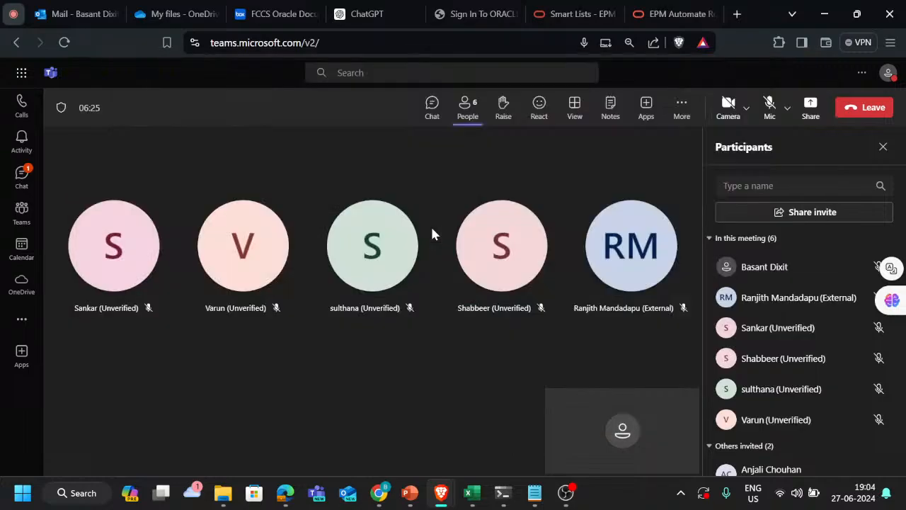
{"action": "left_click", "coordinate": [811, 106]}
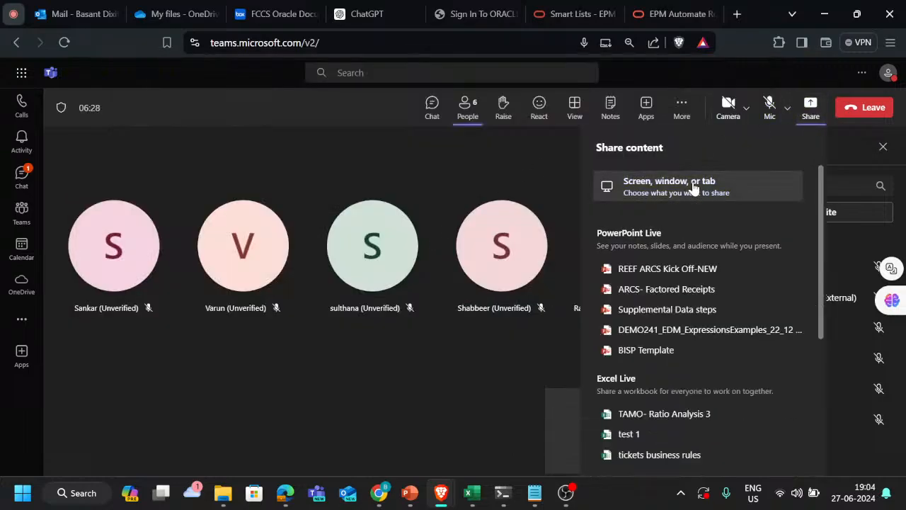
{"action": "left_click", "coordinate": [694, 186]}
{"action": "left_click", "coordinate": [578, 119]}
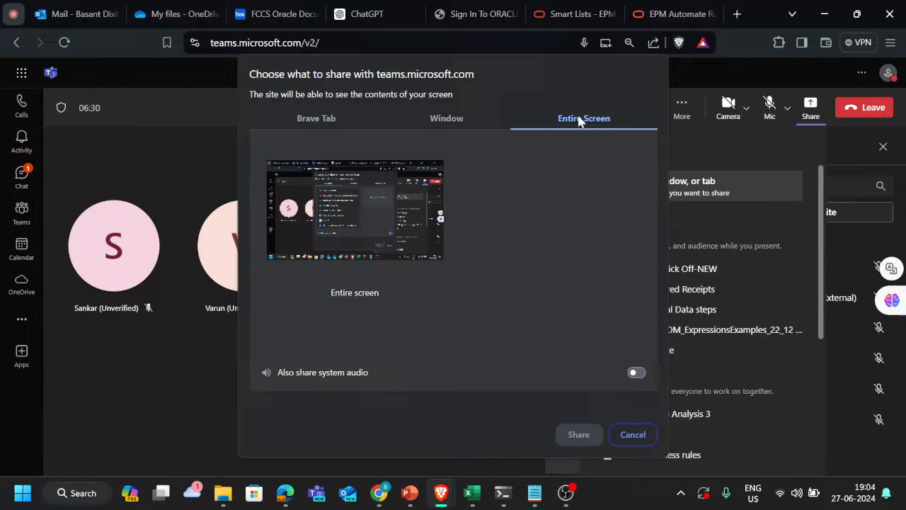
{"action": "left_click", "coordinate": [397, 205]}
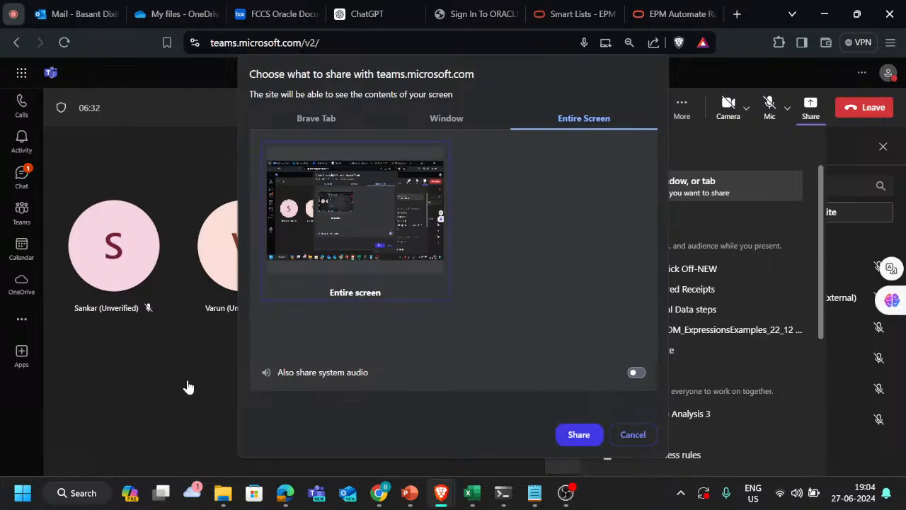
Step: Switch to PowerPoint and view the Ticket T_172 slide in the T-101 to T_110 PTT presentation
{"action": "key", "text": "alt+Tab"}
{"action": "key", "text": "alt+Tab"}
{"action": "key", "text": "alt+Tab"}
{"action": "key", "text": "alt+Tab"}
{"action": "key", "text": "alt+Tab"}
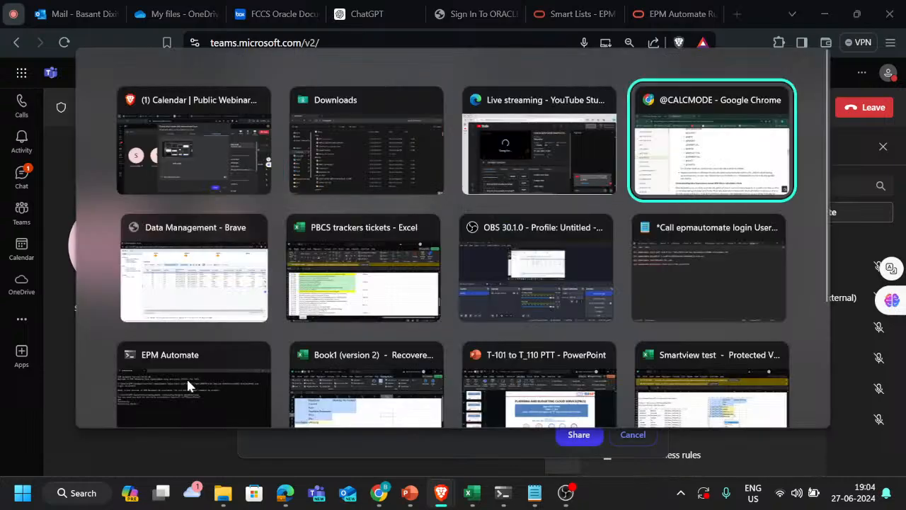
{"action": "key", "text": "alt+Tab"}
{"action": "key", "text": "alt+Tab"}
{"action": "key", "text": "alt+Tab"}
{"action": "key", "text": "alt+Tab"}
{"action": "key", "text": "alt+Tab"}
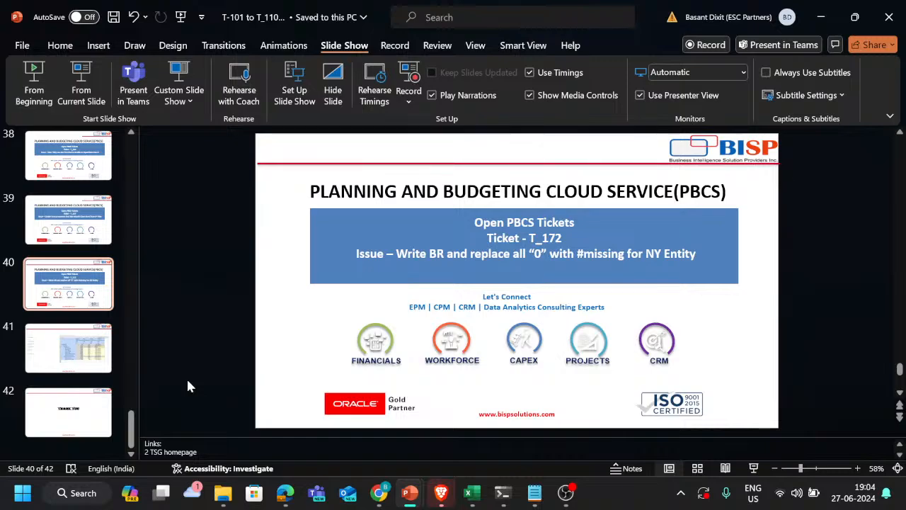
Step: Switch to the Downloads folder and open the test 1 workbook in Excel
{"action": "key", "text": "alt+Tab"}
{"action": "key", "text": "alt+Tab"}
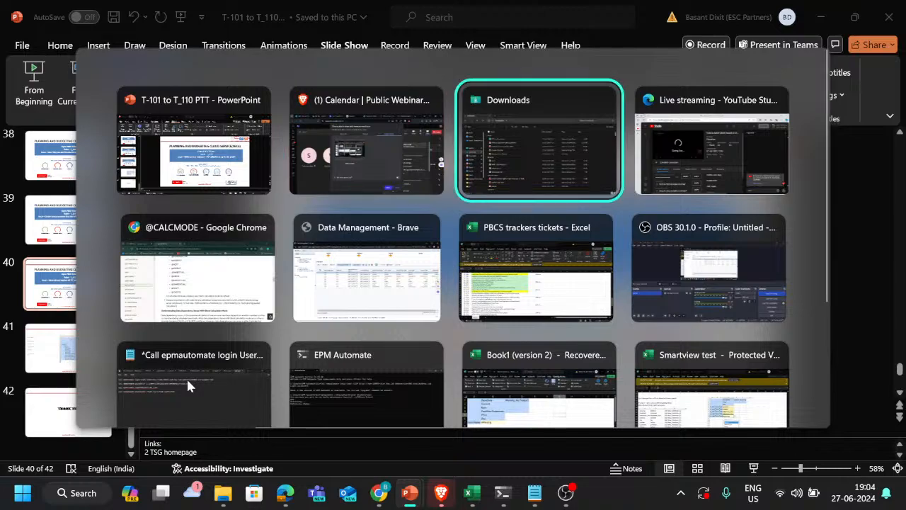
{"action": "double_click", "coordinate": [186, 276]}
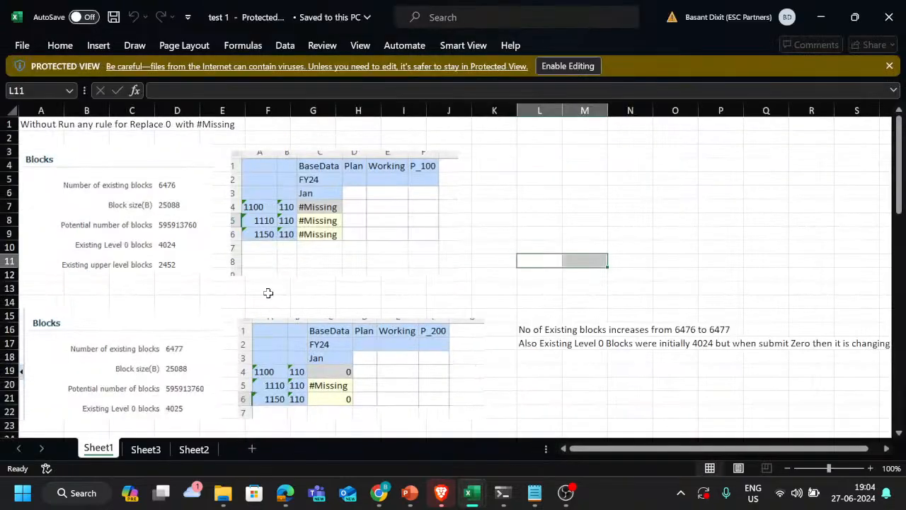
Step: Copy the FIX ("BaseData") business rule script from cells M27:N33 on Sheet1
{"action": "scroll", "coordinate": [268, 293], "scroll_direction": "down", "scroll_amount": 8}
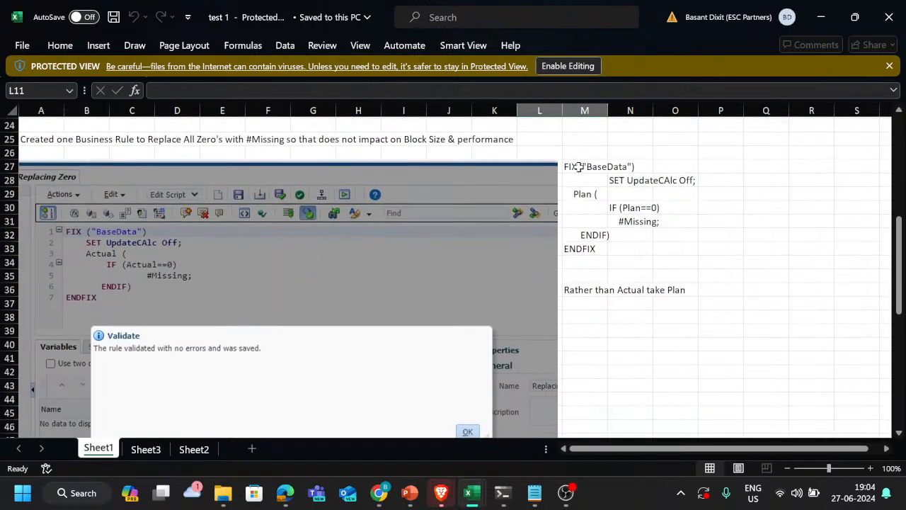
{"action": "left_click_drag", "start_coordinate": [578, 167], "coordinate": [642, 252]}
{"action": "key", "text": "ctrl+c"}
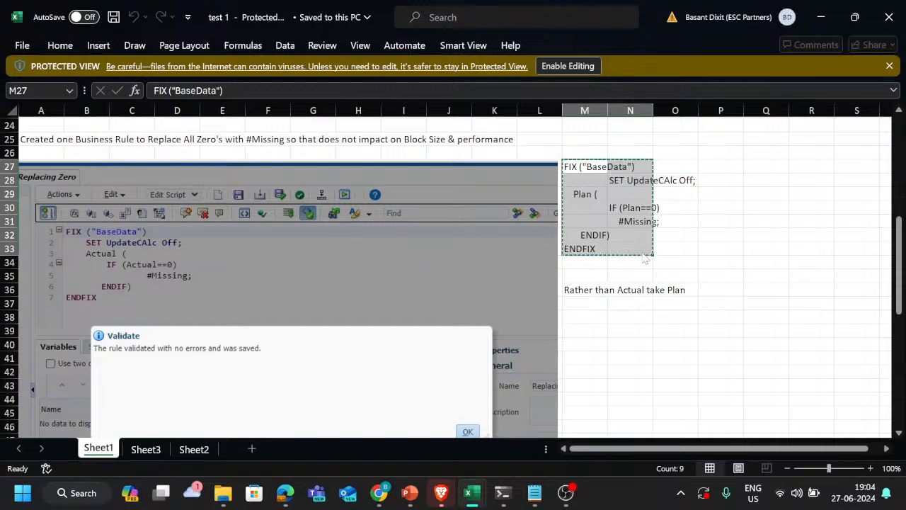
{"action": "scroll", "coordinate": [659, 303], "scroll_direction": "down", "scroll_amount": 3}
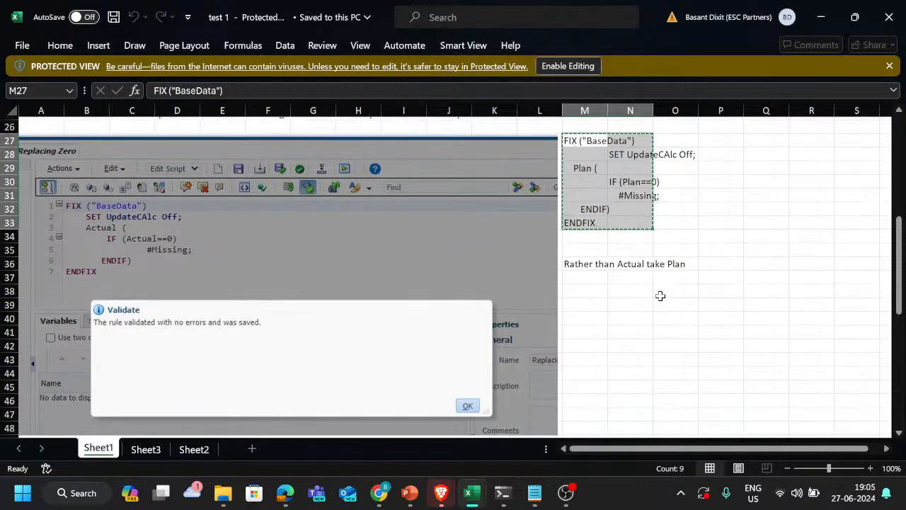
Step: Copy the Actual version of the FIX ("BaseData") script from cells A50:C56 on Sheet1
{"action": "scroll", "coordinate": [660, 295], "scroll_direction": "down", "scroll_amount": 2}
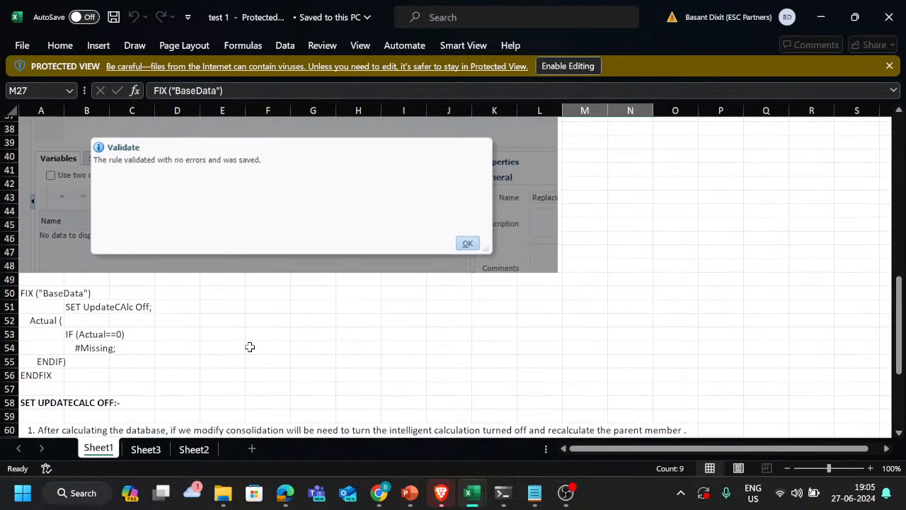
{"action": "left_click_drag", "start_coordinate": [30, 293], "coordinate": [125, 382]}
{"action": "key", "text": "ctrl+c"}
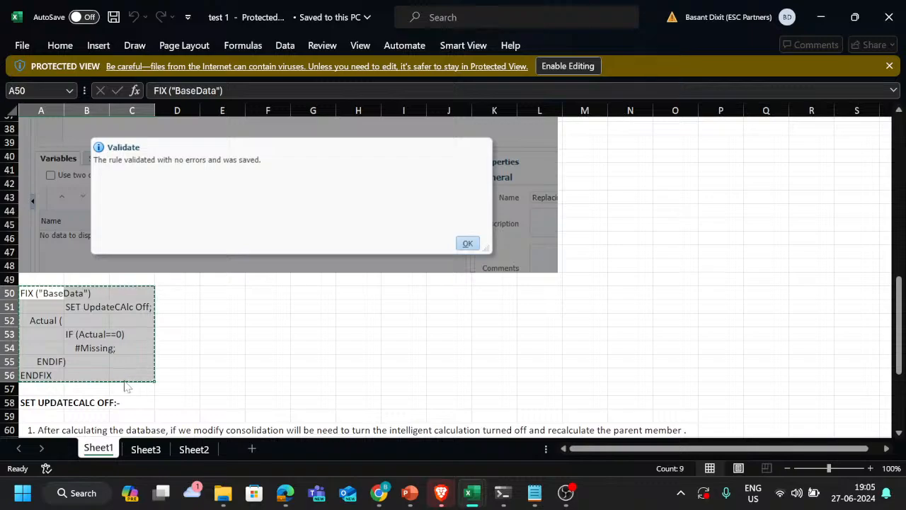
{"action": "key", "text": "alt+Tab"}
{"action": "key", "text": "alt+shift+Tab"}
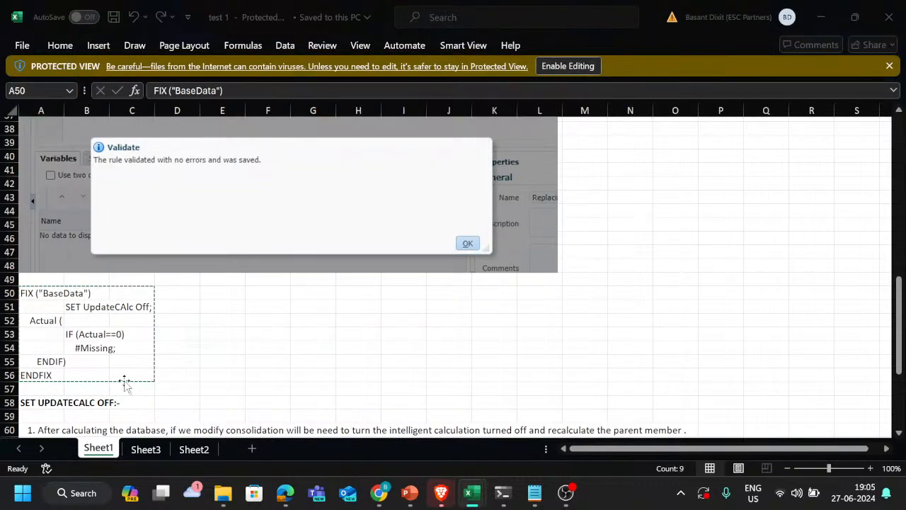
{"action": "left_click", "coordinate": [193, 332]}
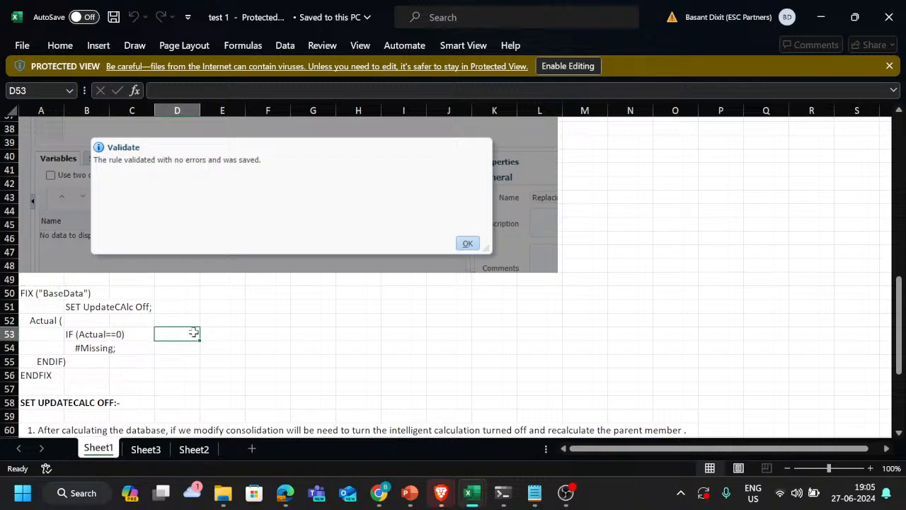
Step: Review Sheet1 from the block statistics through the business rule script to the SET UPDATECALC OFF notes and Plan script
{"action": "scroll", "coordinate": [190, 329], "scroll_direction": "up", "scroll_amount": 12}
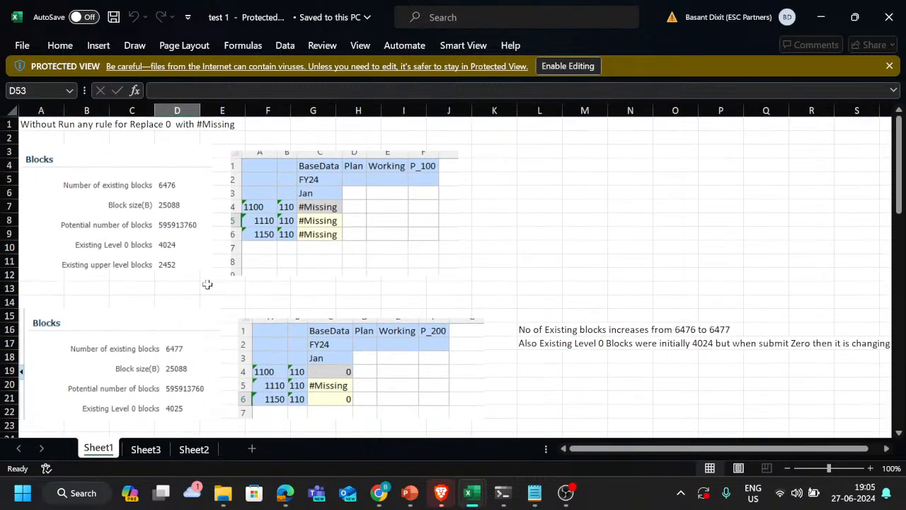
{"action": "scroll", "coordinate": [206, 284], "scroll_direction": "down", "scroll_amount": 1}
{"action": "scroll", "coordinate": [207, 284], "scroll_direction": "down", "scroll_amount": 1}
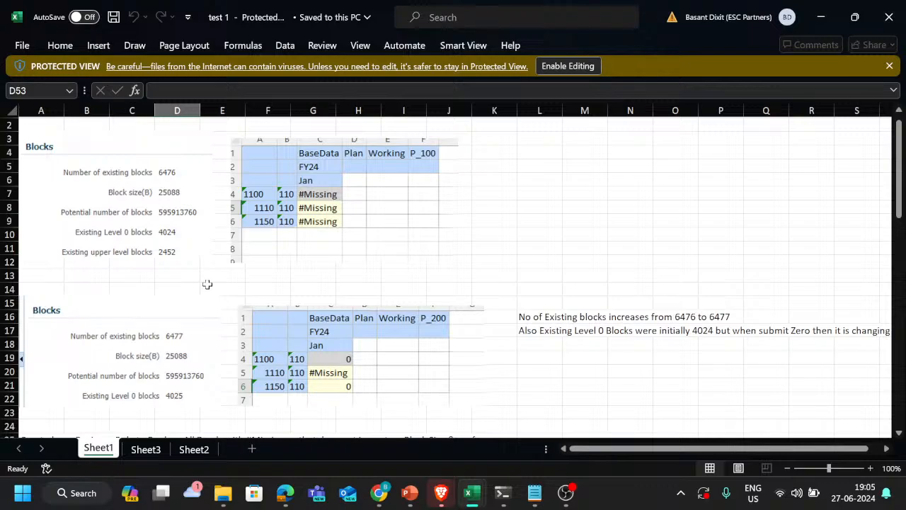
{"action": "scroll", "coordinate": [207, 284], "scroll_direction": "down", "scroll_amount": 6}
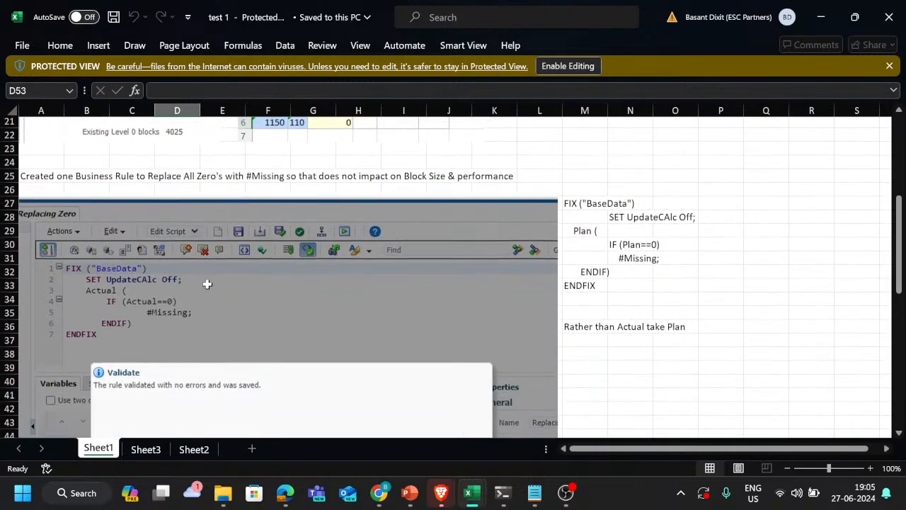
{"action": "scroll", "coordinate": [207, 284], "scroll_direction": "down", "scroll_amount": 8}
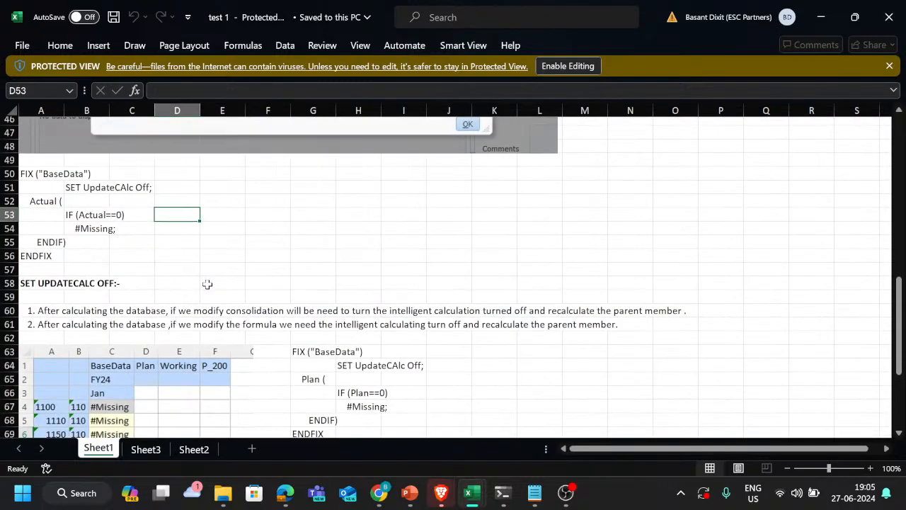
{"action": "scroll", "coordinate": [207, 284], "scroll_direction": "down", "scroll_amount": 4}
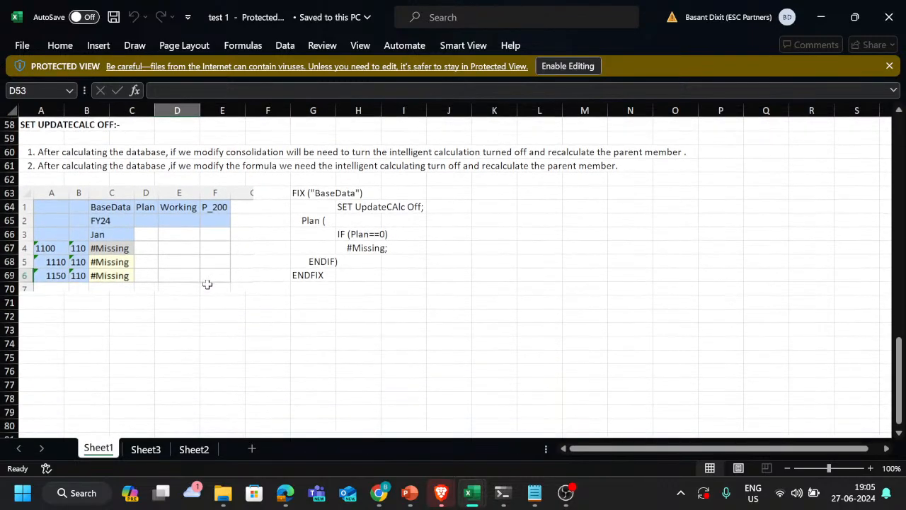
{"action": "key", "text": "alt+Tab"}
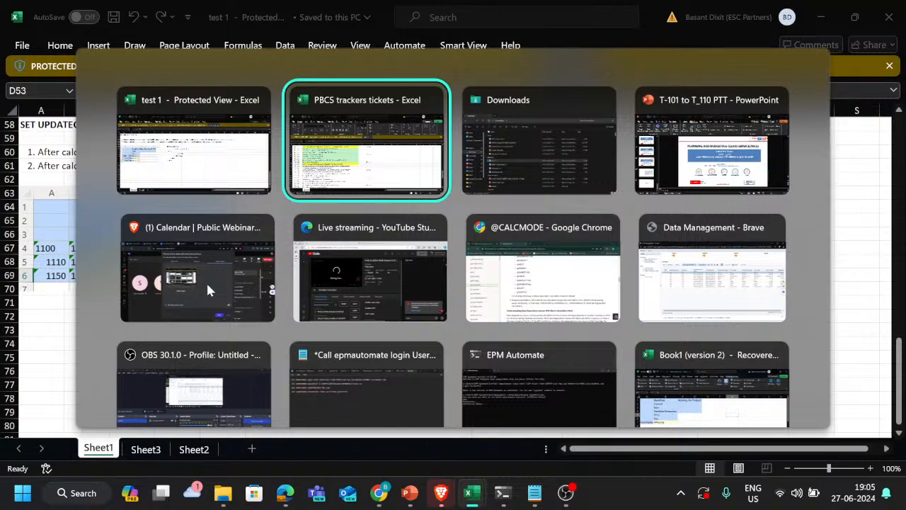
{"action": "key", "text": "alt+shift+Tab"}
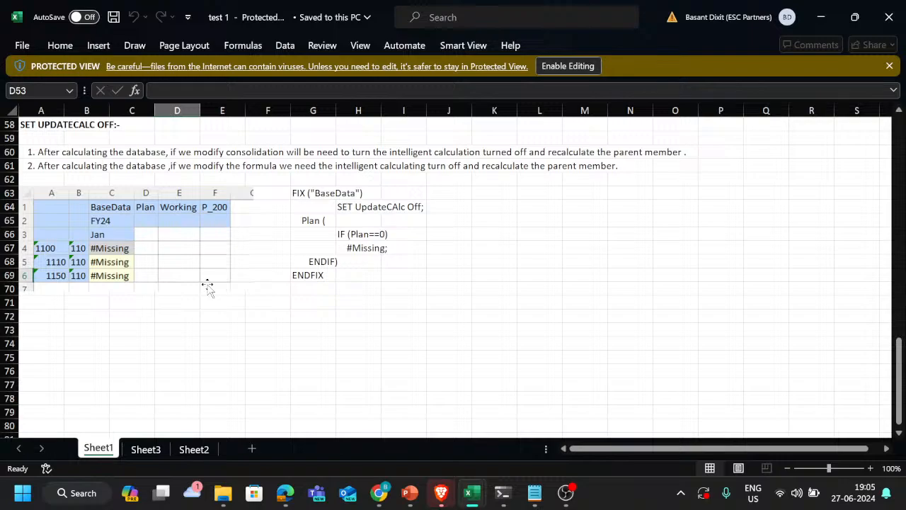
Step: Switch back to the Teams meeting in Brave and start sharing the entire screen
{"action": "key", "text": "alt+Tab"}
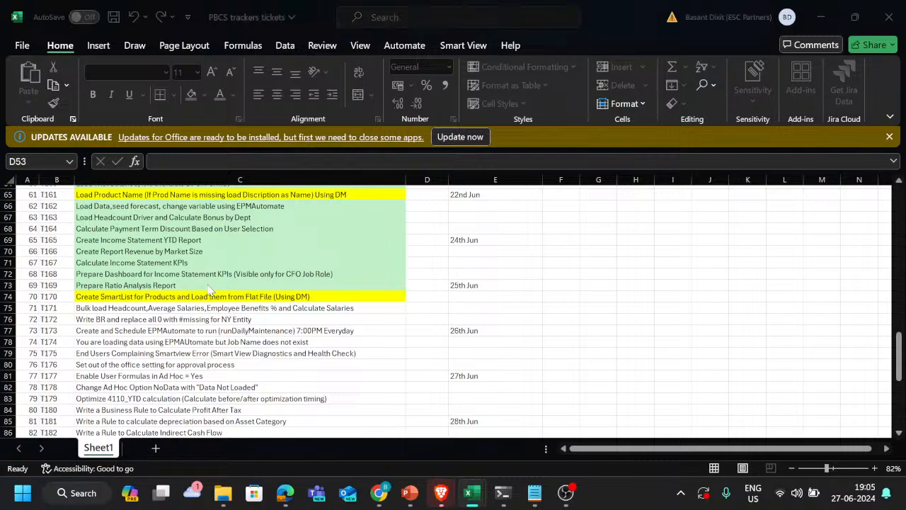
{"action": "key", "text": "alt+Tab"}
{"action": "key", "text": "alt+Tab"}
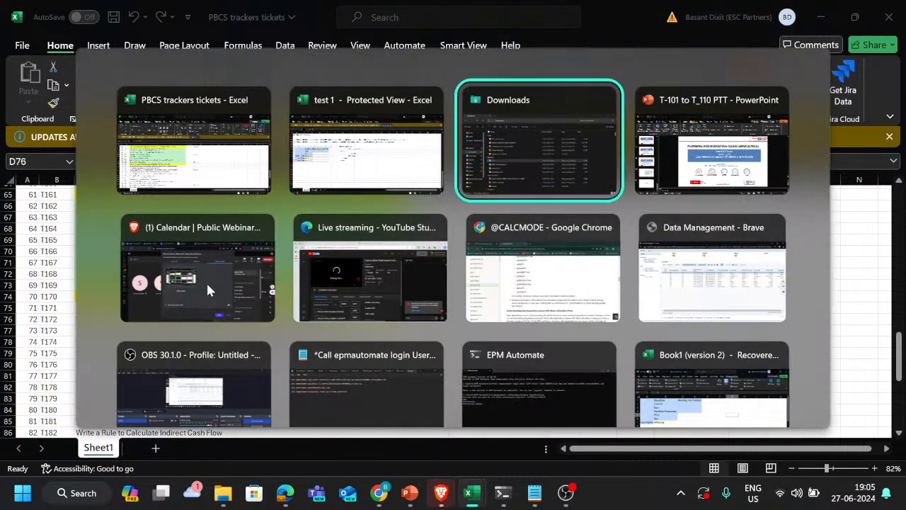
{"action": "key", "text": "alt+shift+Tab"}
{"action": "key", "text": "alt+Tab"}
{"action": "key", "text": "alt+Tab"}
{"action": "key", "text": "alt+Tab"}
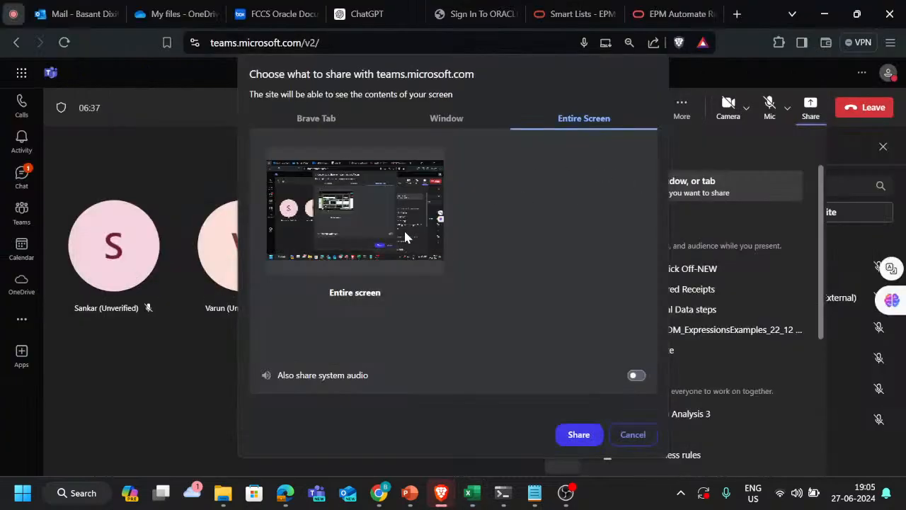
{"action": "left_click", "coordinate": [583, 443]}
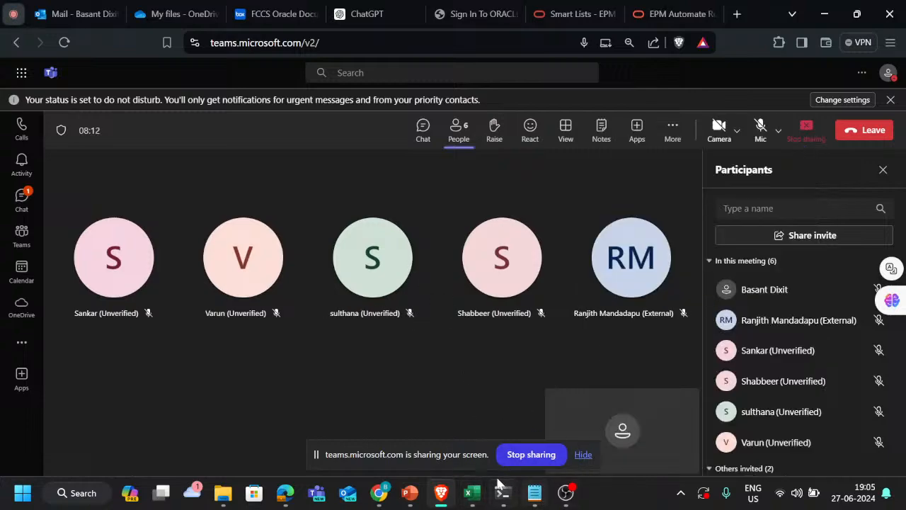
Step: Switch to PowerPoint and start the slide show from the current Ticket T_172 slide
{"action": "mouse_move", "coordinate": [446, 496]}
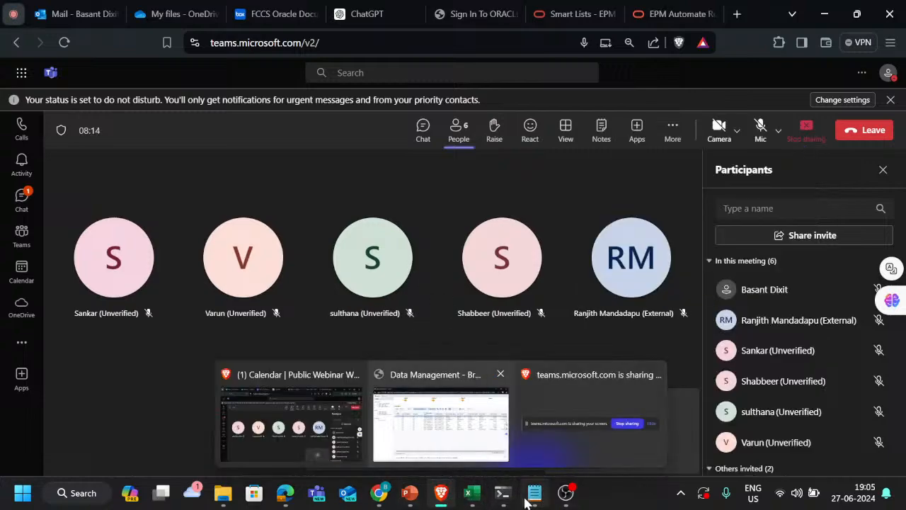
{"action": "mouse_move", "coordinate": [409, 493]}
{"action": "left_click", "coordinate": [362, 425]}
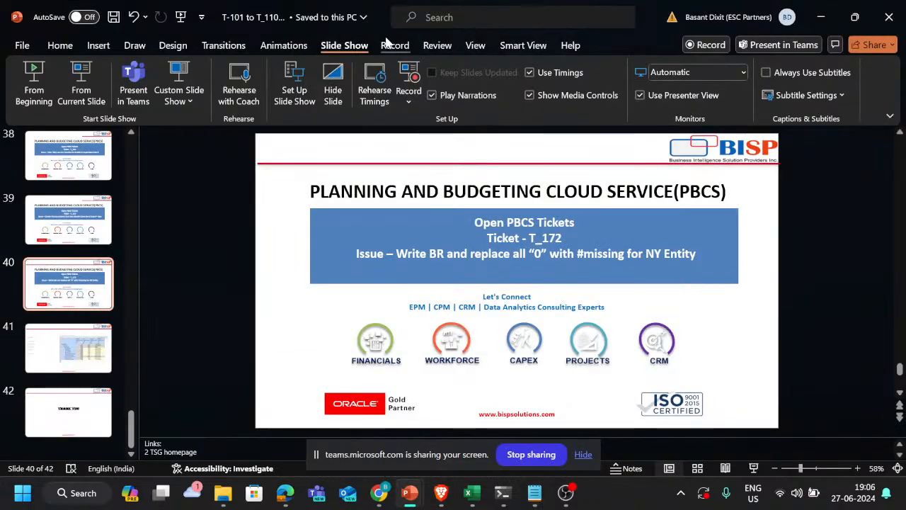
{"action": "left_click", "coordinate": [81, 81]}
Step: Return to the Teams meeting, start recording it and unmute the microphone
{"action": "key", "text": "alt+Tab"}
{"action": "key", "text": "alt+Tab"}
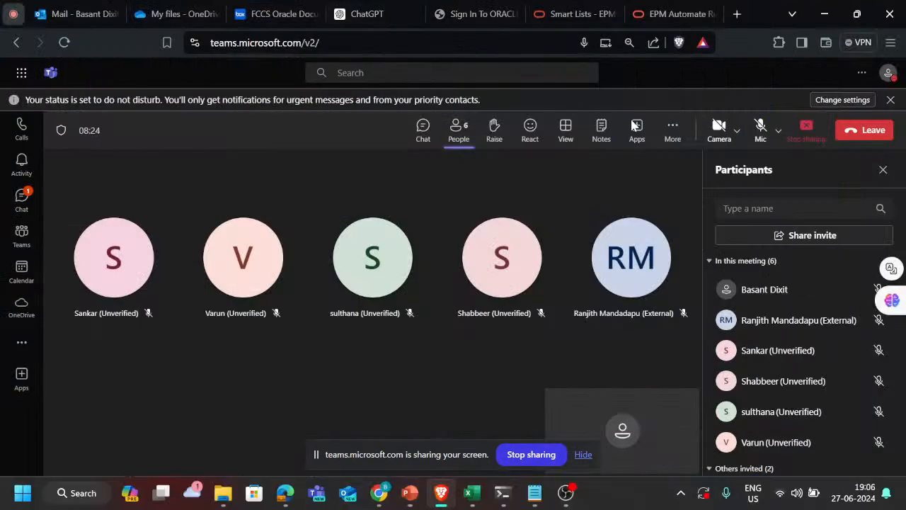
{"action": "left_click", "coordinate": [673, 128]}
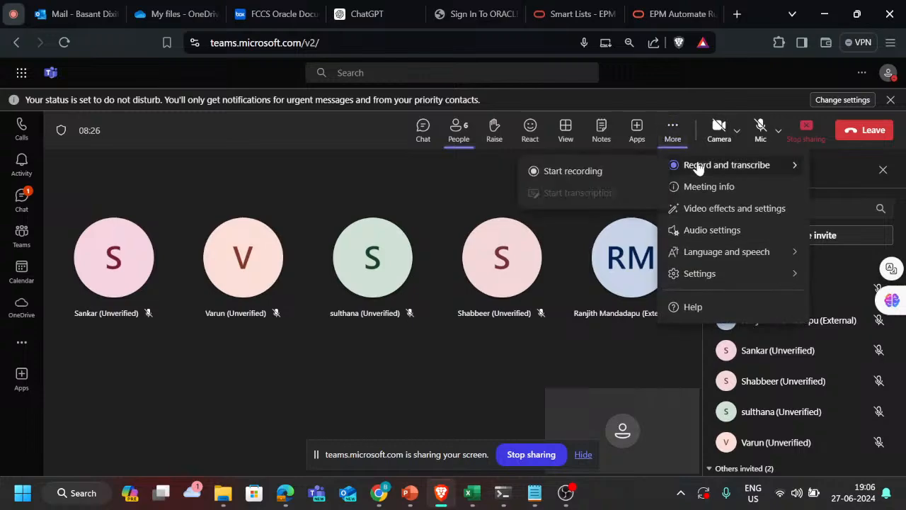
{"action": "mouse_move", "coordinate": [716, 165]}
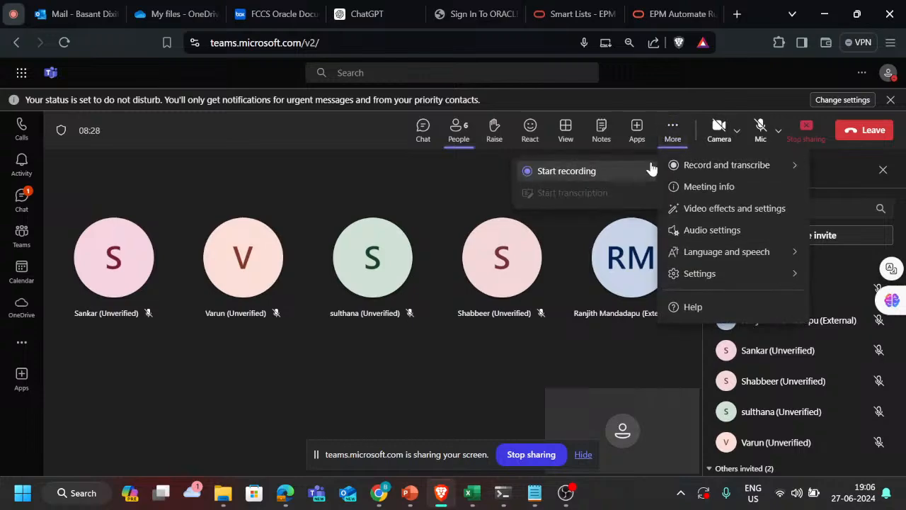
{"action": "left_click", "coordinate": [634, 175]}
{"action": "left_click", "coordinate": [768, 128]}
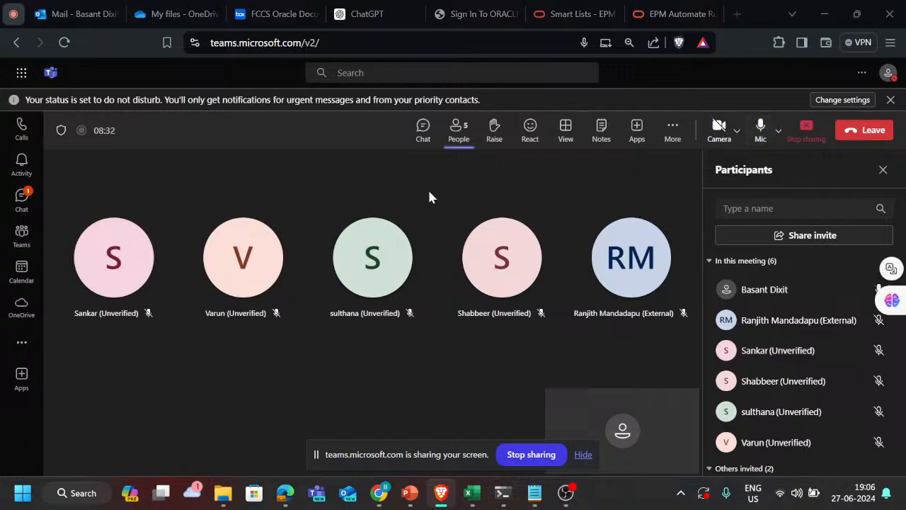
Step: Return to the T_172 slide show and hide the screen-sharing notification
{"action": "key", "text": "alt+Tab"}
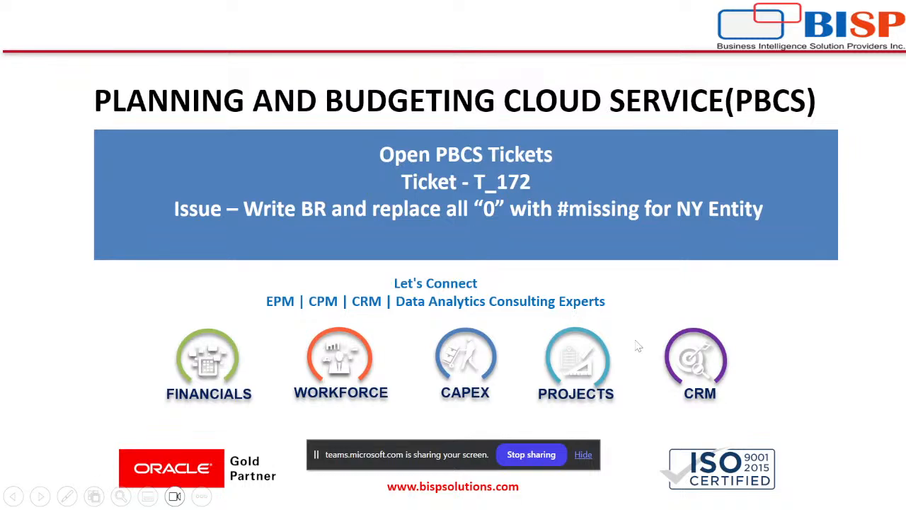
{"action": "left_click", "coordinate": [584, 455]}
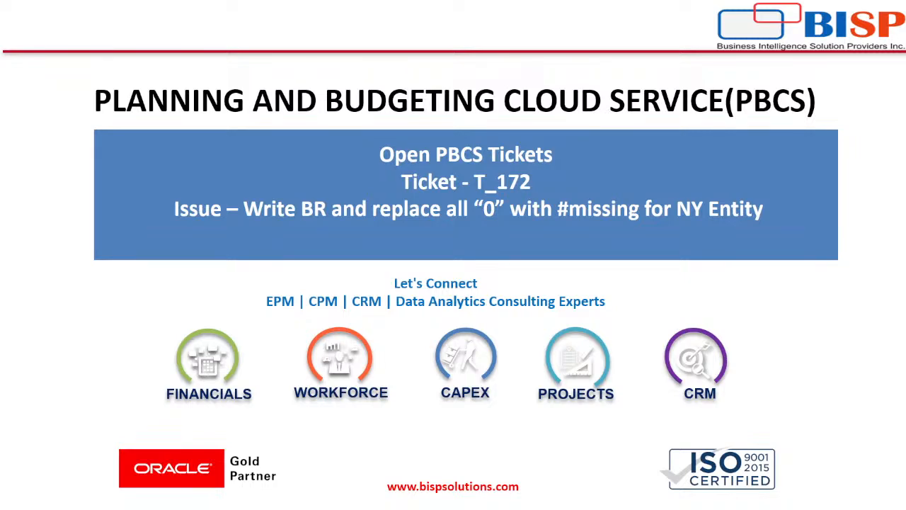
Step: Switch from the slide show to the test 1 workbook in Excel
{"action": "key", "text": "alt+Tab"}
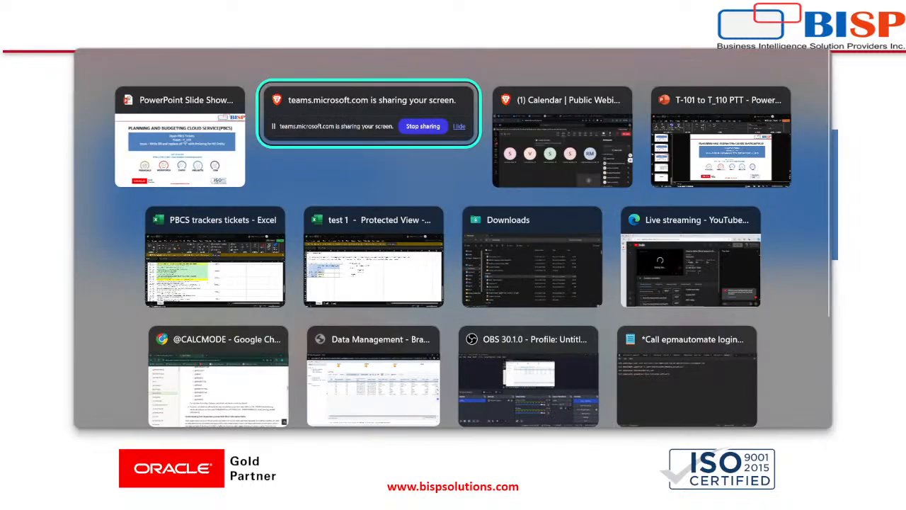
{"action": "key", "text": "alt+Tab"}
{"action": "key", "text": "alt+Tab"}
{"action": "key", "text": "alt+Tab"}
{"action": "key", "text": "alt+Tab"}
{"action": "key", "text": "alt+shift+Tab"}
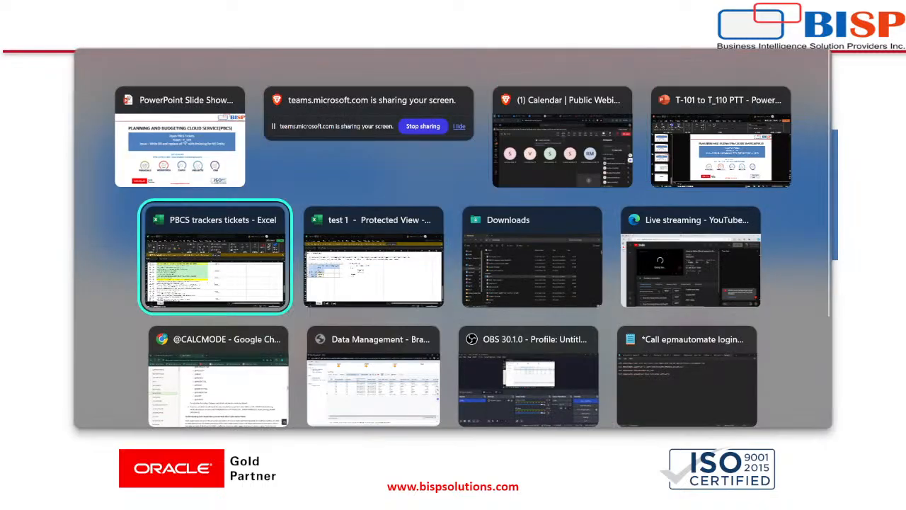
{"action": "key", "text": "alt+Tab"}
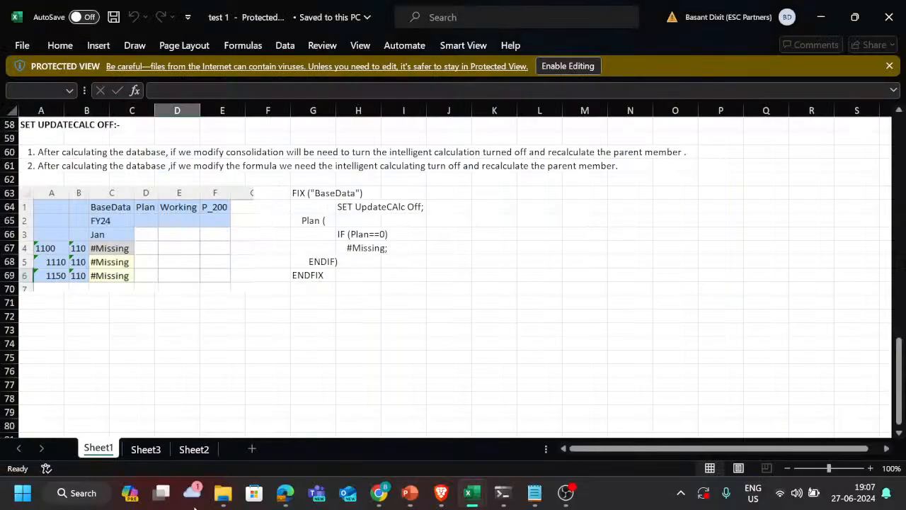
Step: Open Sheet2 of the test 1 workbook and examine its BaseData, Plan, Working, P_200 grid for accounts 1100, 1110 and 1150
{"action": "left_click", "coordinate": [193, 449]}
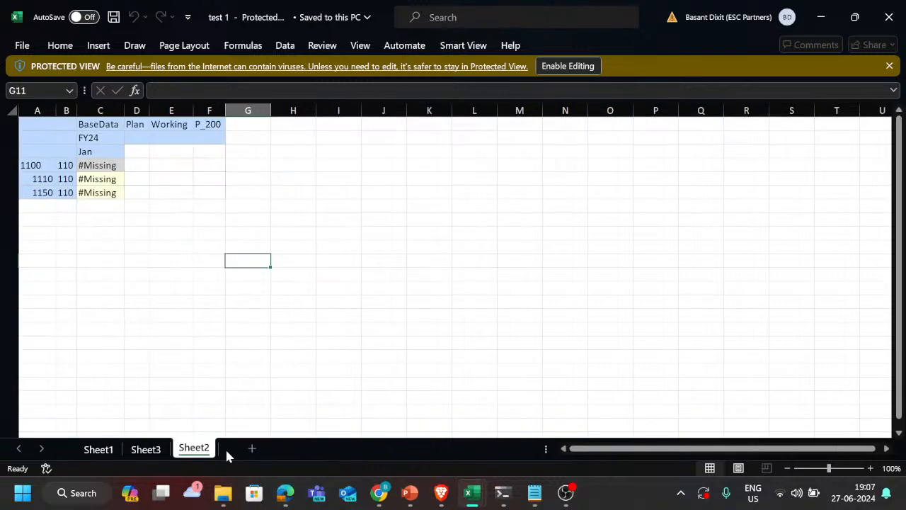
{"action": "left_click", "coordinate": [337, 245]}
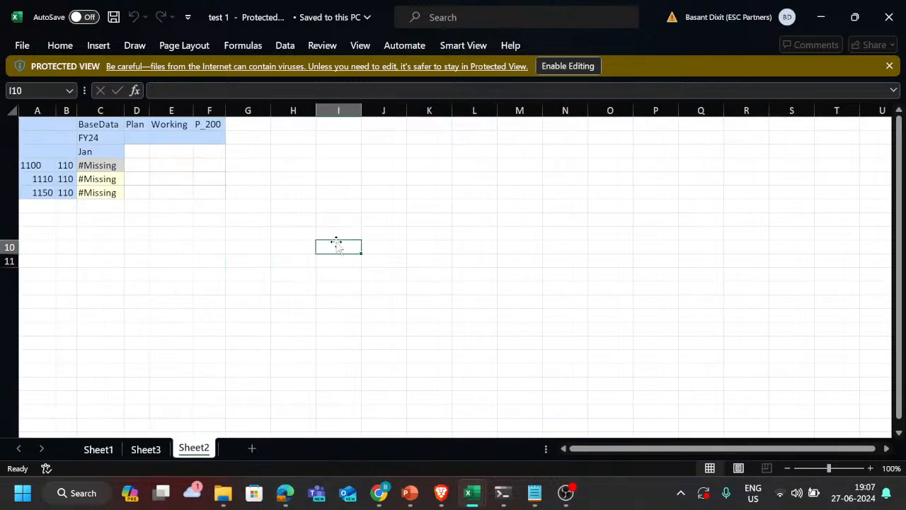
{"action": "left_click", "coordinate": [383, 218]}
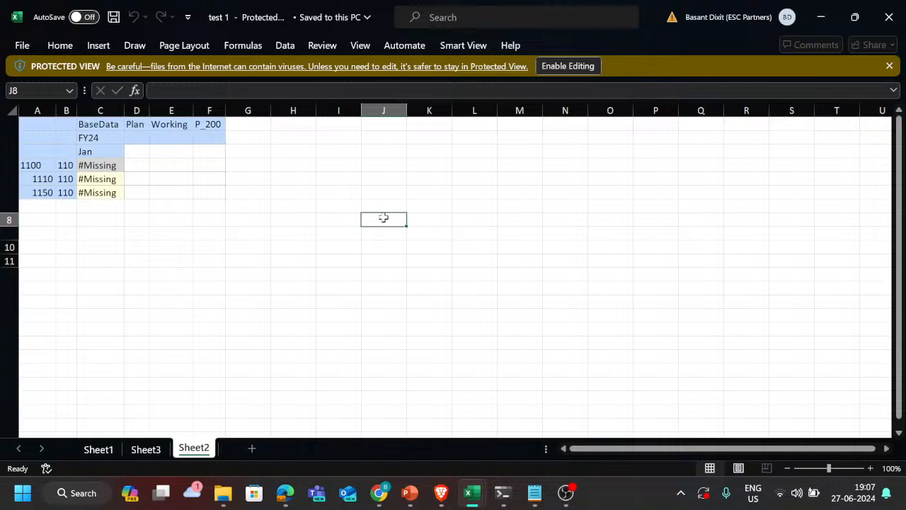
{"action": "left_click", "coordinate": [93, 178]}
{"action": "scroll", "coordinate": [93, 179], "scroll_direction": "up", "scroll_amount": 4}
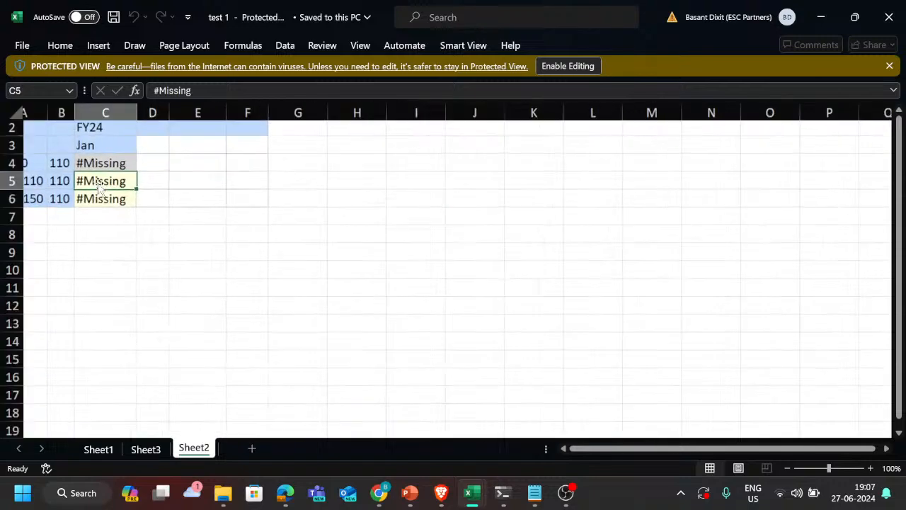
{"action": "scroll", "coordinate": [142, 225], "scroll_direction": "up", "scroll_amount": 1}
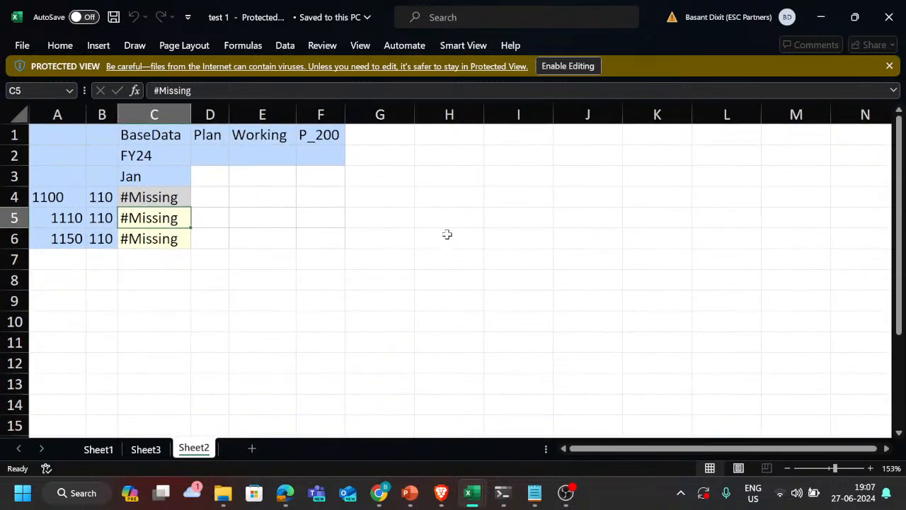
{"action": "left_click", "coordinate": [446, 234]}
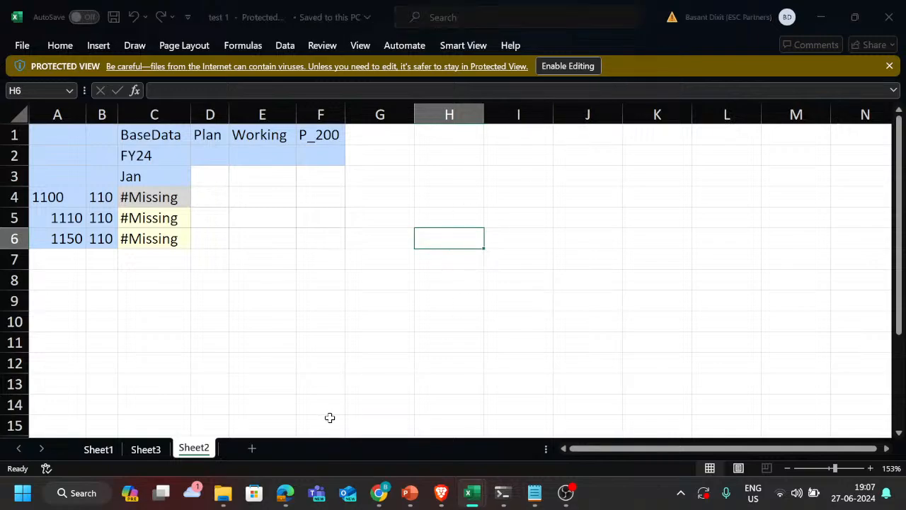
Step: Switch to the PBCS trackers tickets workbook in Excel and add a new blank worksheet after Sheet1
{"action": "key", "text": "alt+Tab"}
{"action": "key", "text": "alt+Tab"}
{"action": "key", "text": "alt+Tab"}
{"action": "key", "text": "alt+Tab"}
{"action": "key", "text": "alt+Tab"}
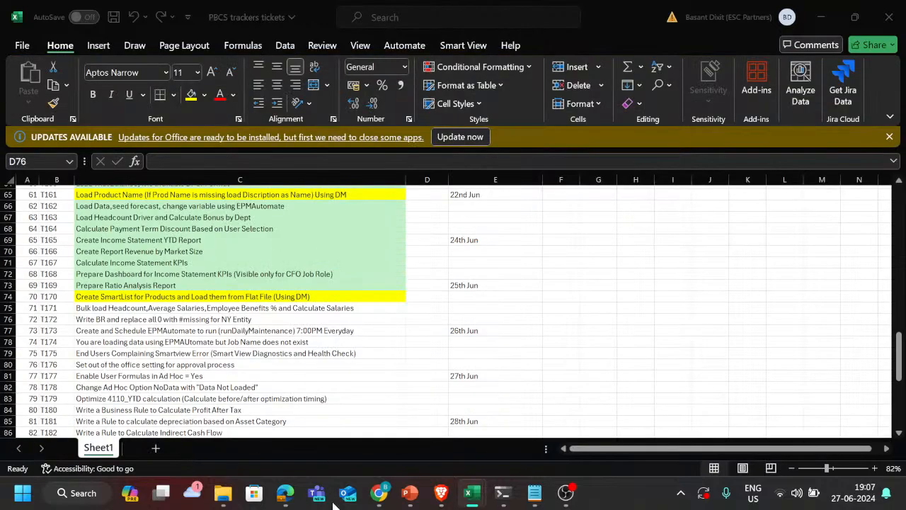
{"action": "left_click", "coordinate": [163, 447]}
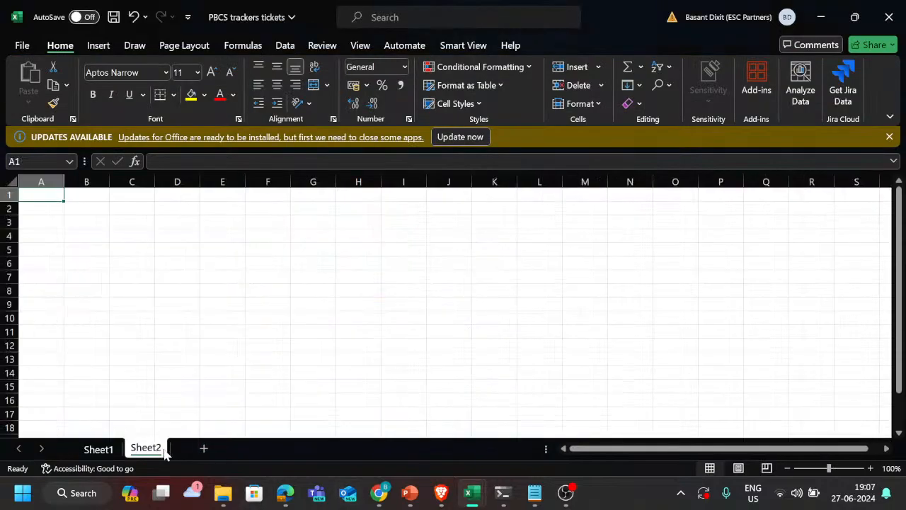
{"action": "left_click", "coordinate": [314, 317]}
{"action": "scroll", "coordinate": [188, 257], "scroll_direction": "up", "scroll_amount": 2}
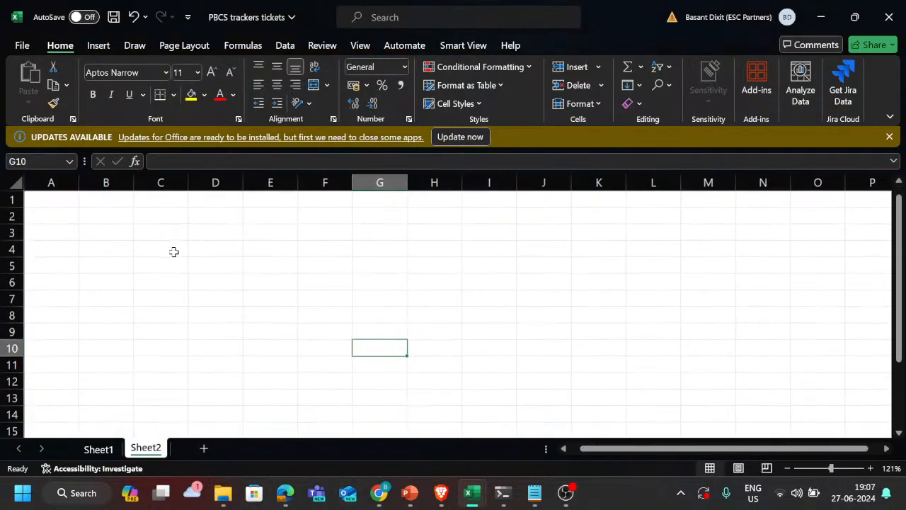
Step: Enter No Data in cell C4 of Sheet2
{"action": "left_click", "coordinate": [172, 252]}
{"action": "type", "text": "No D"}
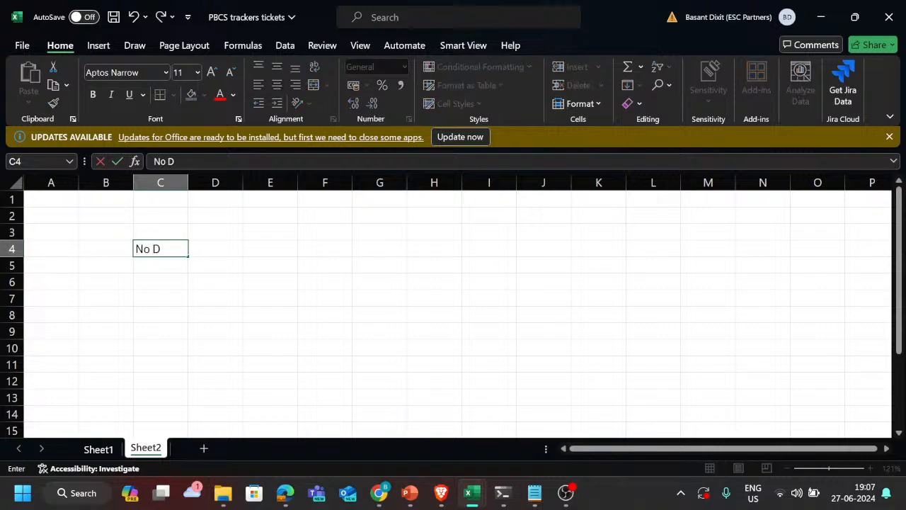
{"action": "type", "text": "ata"}
{"action": "key", "text": "Return"}
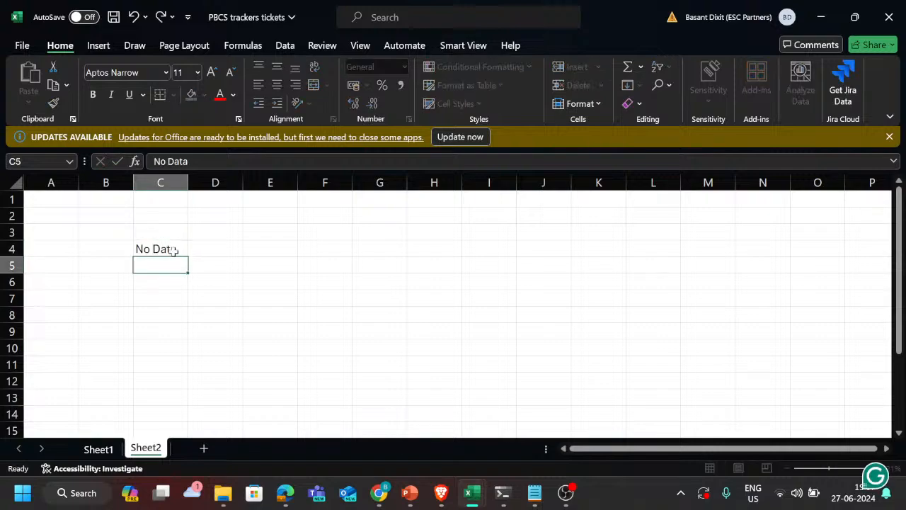
Step: Enter #Missing in cell D4, beside the No Data label
{"action": "key", "text": "Up"}
{"action": "key", "text": "Right"}
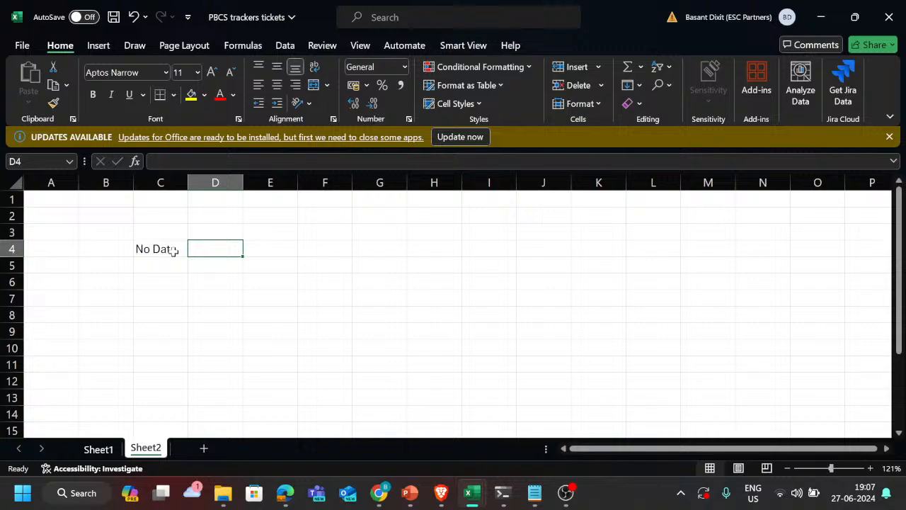
{"action": "type", "text": "#Ms"}
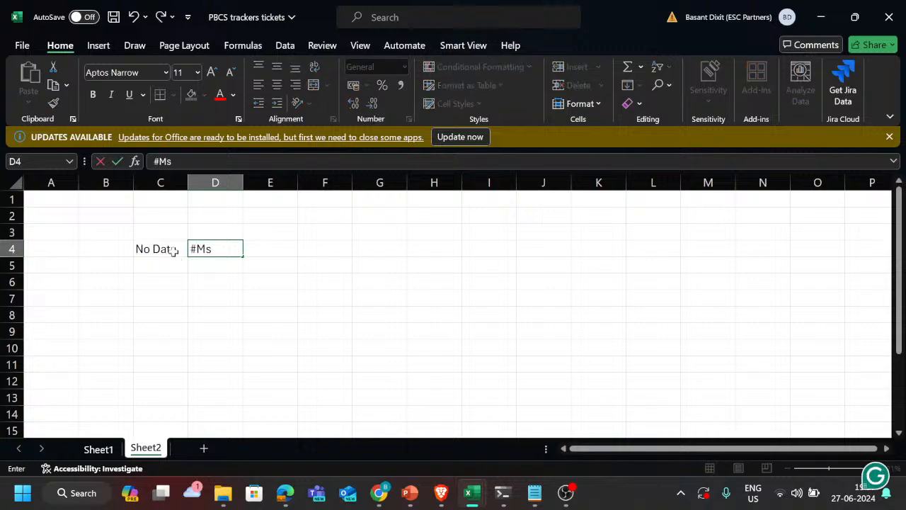
{"action": "key", "text": "BackSpace"}
{"action": "type", "text": "issig"}
{"action": "key", "text": "BackSpace"}
{"action": "type", "text": "ng"}
{"action": "key", "text": "Return"}
{"action": "key", "text": "Up"}
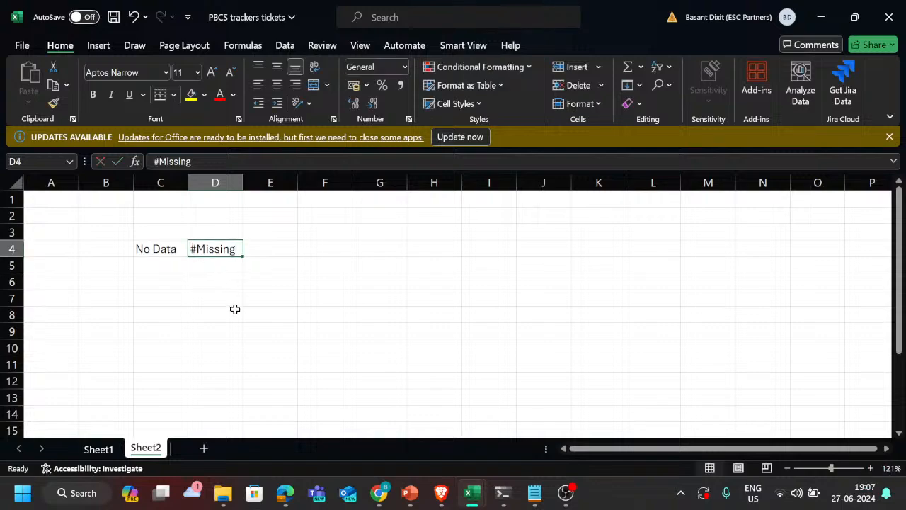
Step: Enter Data in cell C5 and the value 0 beside it in D5
{"action": "left_click", "coordinate": [163, 266]}
{"action": "type", "text": "Data"}
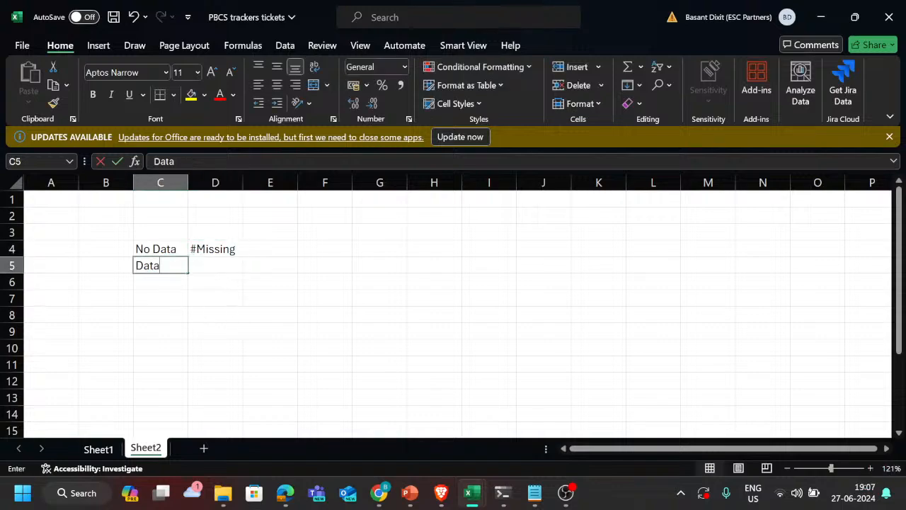
{"action": "key", "text": "Return"}
{"action": "key", "text": "Up"}
{"action": "key", "text": "Right"}
{"action": "key", "text": "Right"}
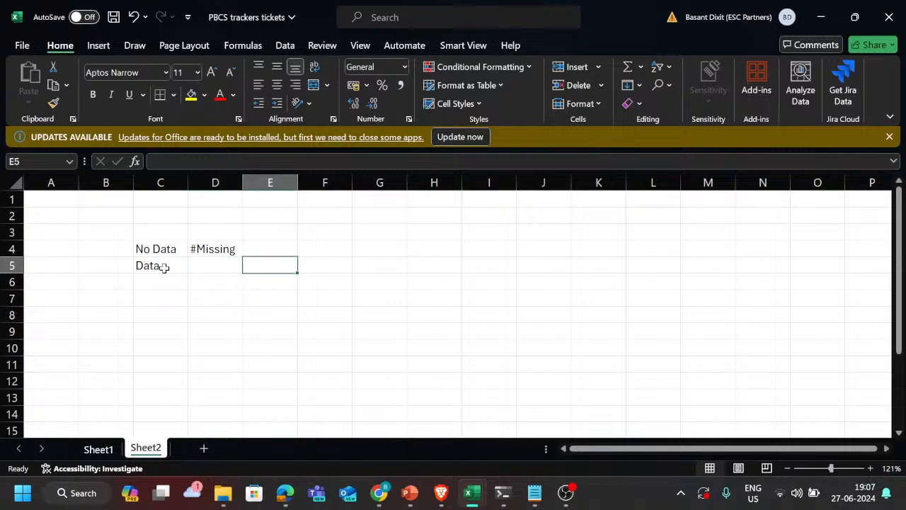
{"action": "key", "text": "Left"}
{"action": "type", "text": "0"}
{"action": "key", "text": "Return"}
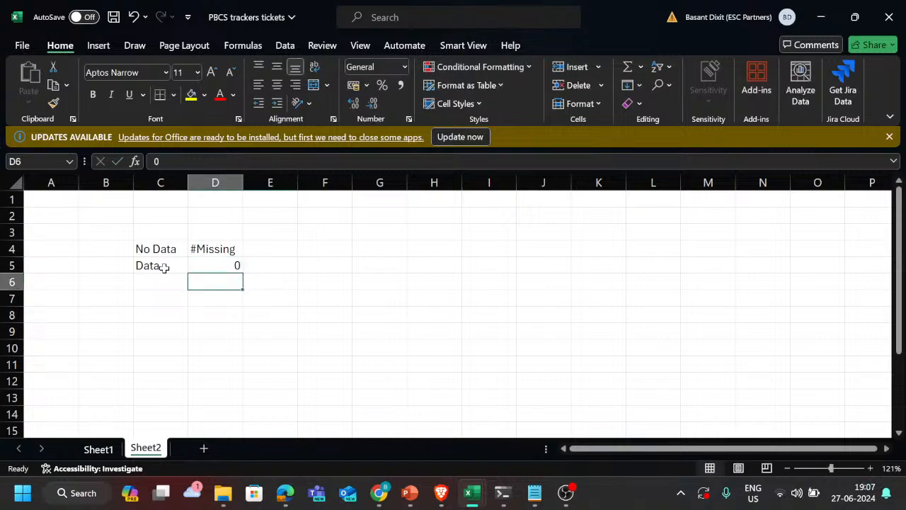
Step: Add the note With Zero Values in cell E5, beside the 0
{"action": "key", "text": "Left"}
{"action": "key", "text": "Up"}
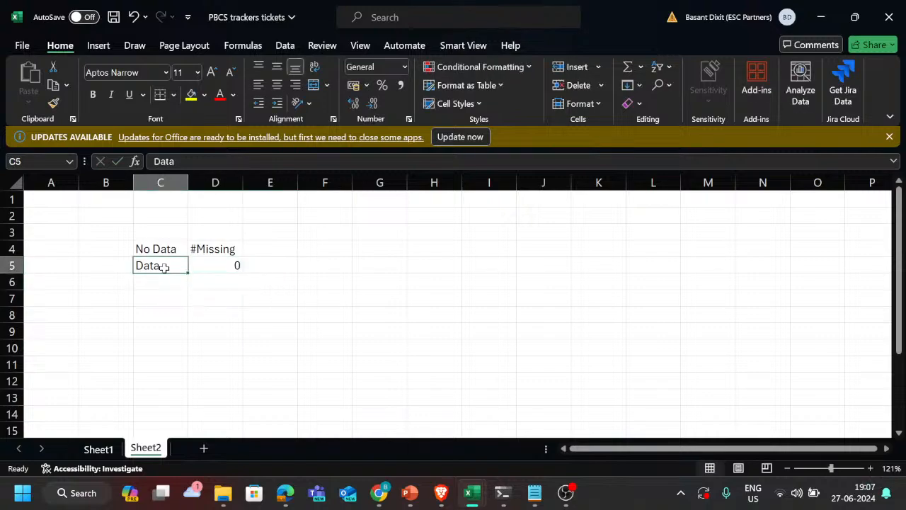
{"action": "key", "text": "Right"}
{"action": "key", "text": "Left"}
{"action": "key", "text": "Down"}
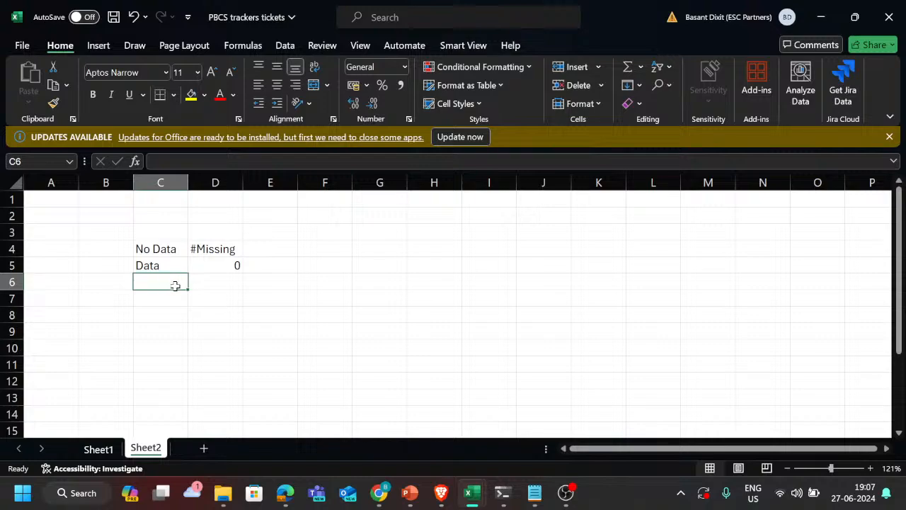
{"action": "left_click", "coordinate": [279, 265]}
{"action": "type", "text": "With"}
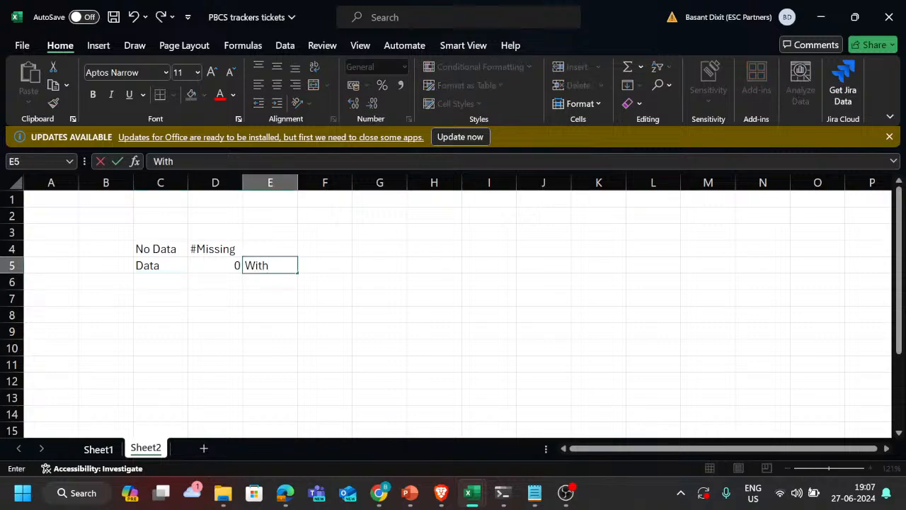
{"action": "type", "text": " Zero"}
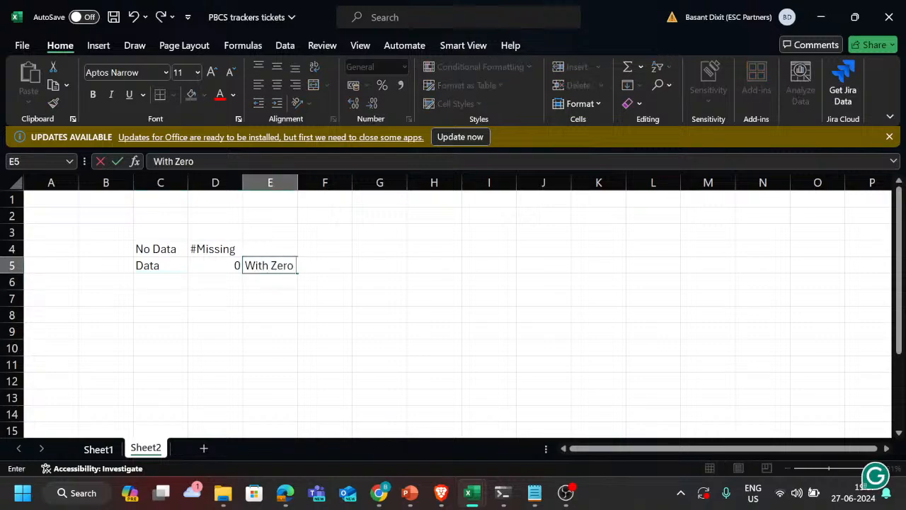
{"action": "type", "text": " Values"}
{"action": "key", "text": "Return"}
Step: Enter Data in cell C6 and Smart List beside it in D6
{"action": "key", "text": "Left"}
{"action": "key", "text": "Left"}
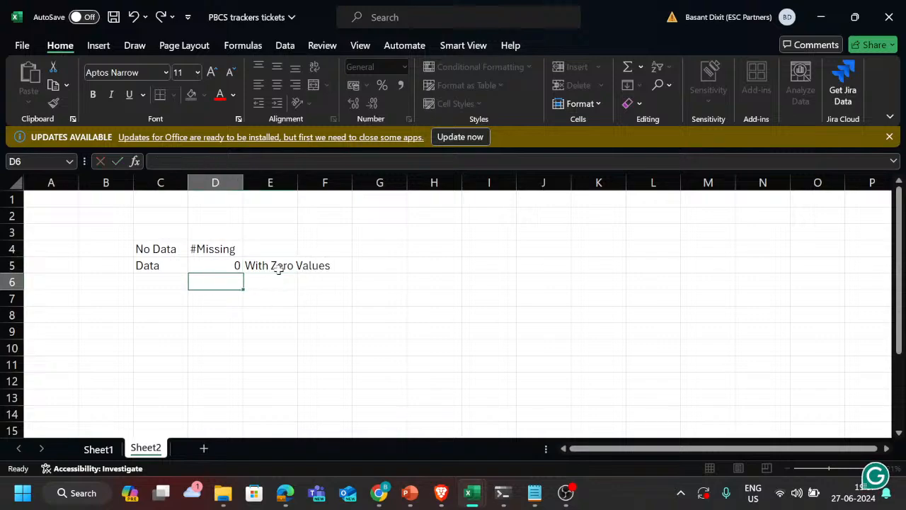
{"action": "type", "text": "Data"}
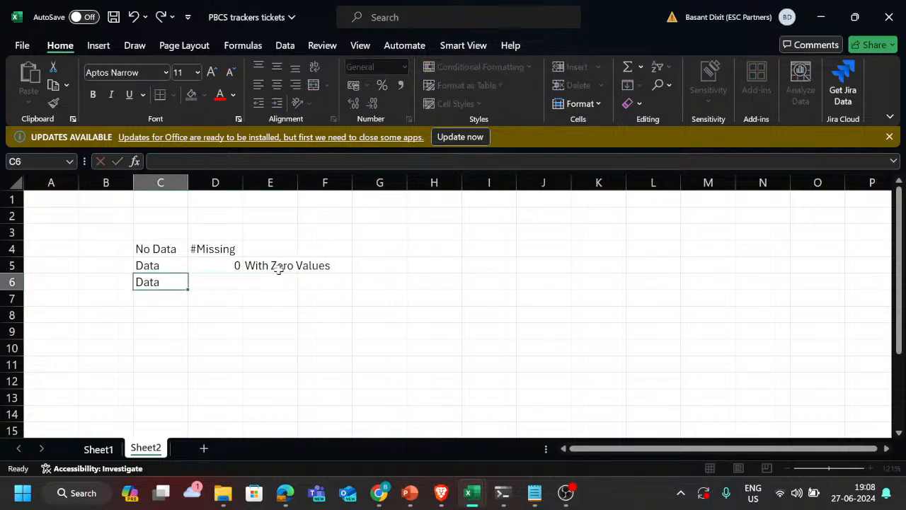
{"action": "key", "text": "Tab"}
{"action": "type", "text": "Smart"}
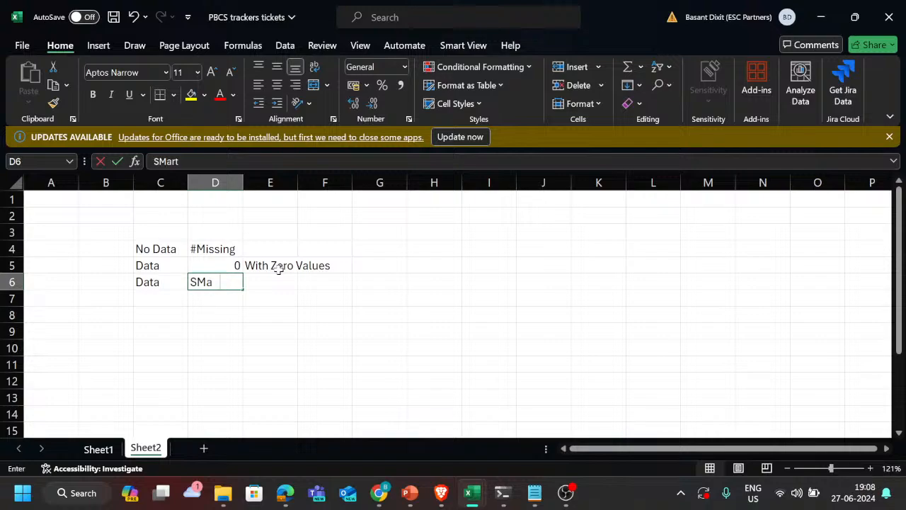
{"action": "type", "text": " List"}
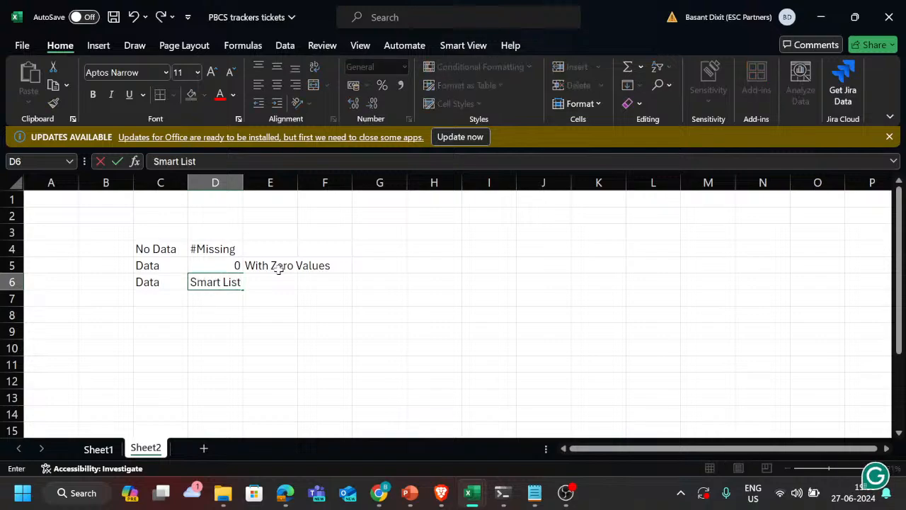
{"action": "key", "text": "Return"}
Step: Enter 10000 in cell D7, below Smart List, as another example of a data value
{"action": "key", "text": "Up"}
{"action": "key", "text": "Right"}
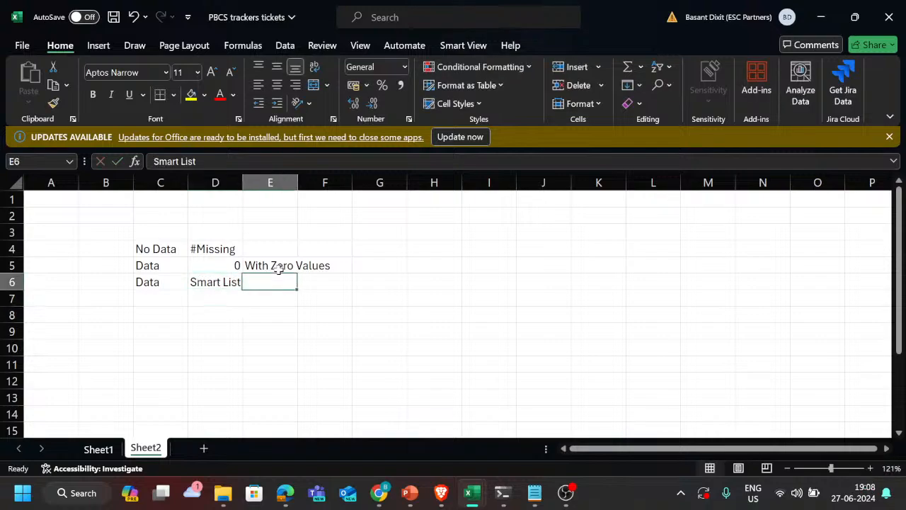
{"action": "key", "text": "Left"}
{"action": "key", "text": "Down"}
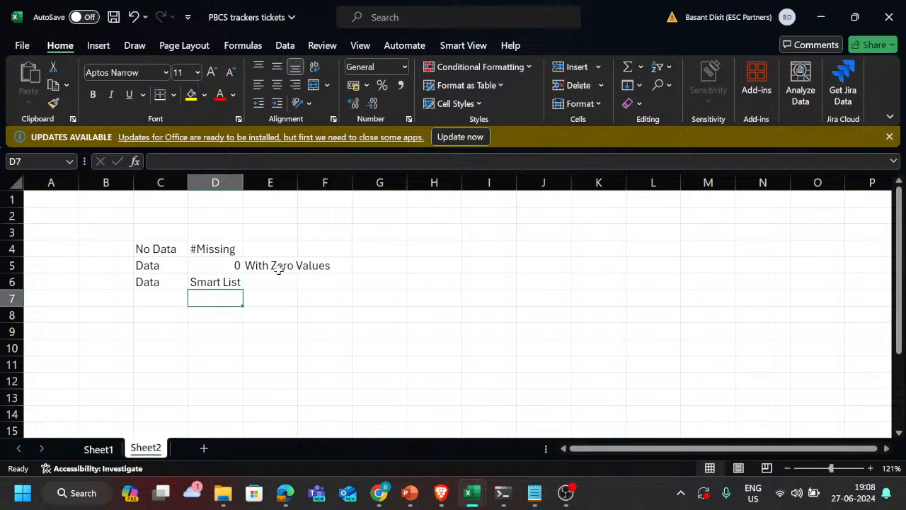
{"action": "type", "text": "Value"}
{"action": "key", "text": "BackSpace"}
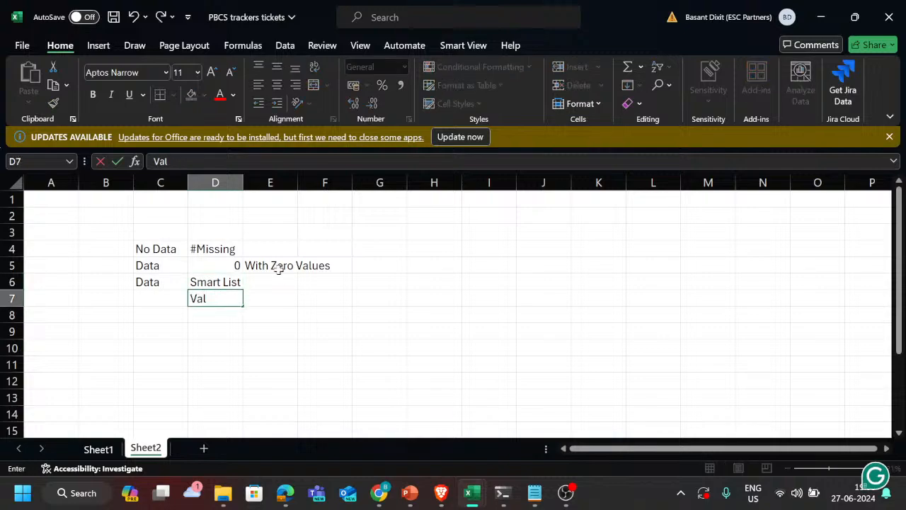
{"action": "key", "text": "BackSpace"}
{"action": "key", "text": "BackSpace"}
{"action": "key", "text": "BackSpace"}
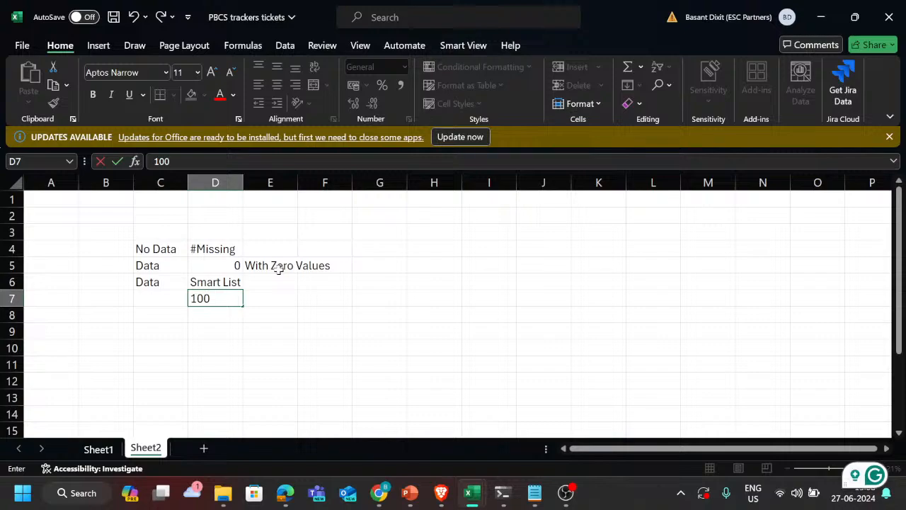
{"action": "type", "text": "10000"}
{"action": "key", "text": "Return"}
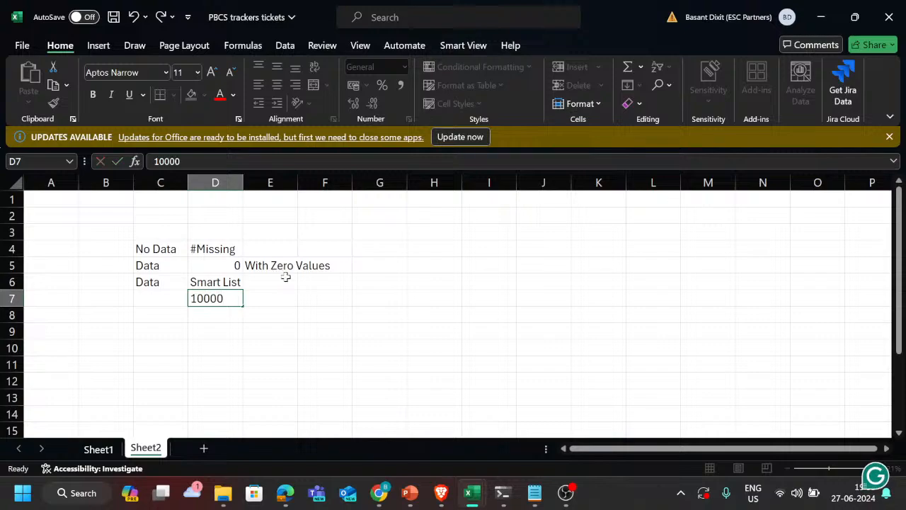
{"action": "key", "text": "Up"}
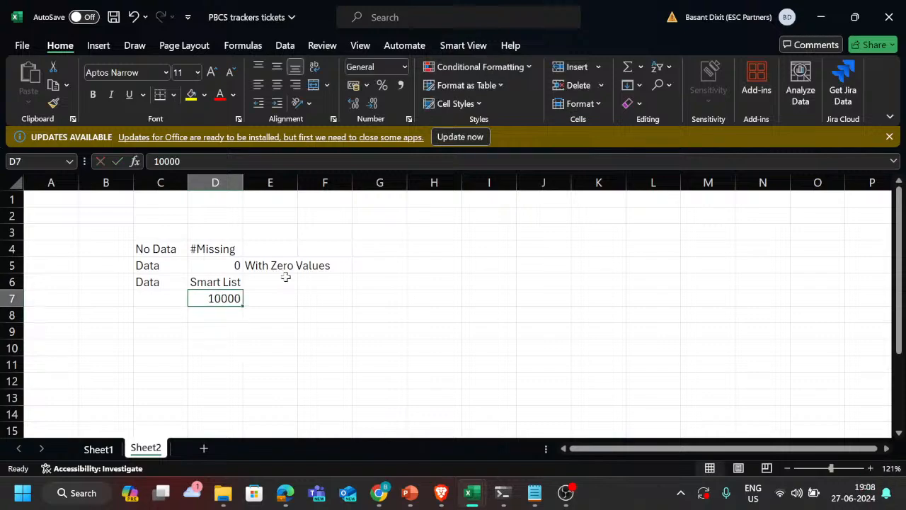
Step: Enter percentage in cell D8, below the 10000 value
{"action": "key", "text": "Up"}
{"action": "key", "text": "Down"}
{"action": "key", "text": "shift+Up"}
{"action": "key", "text": "Down"}
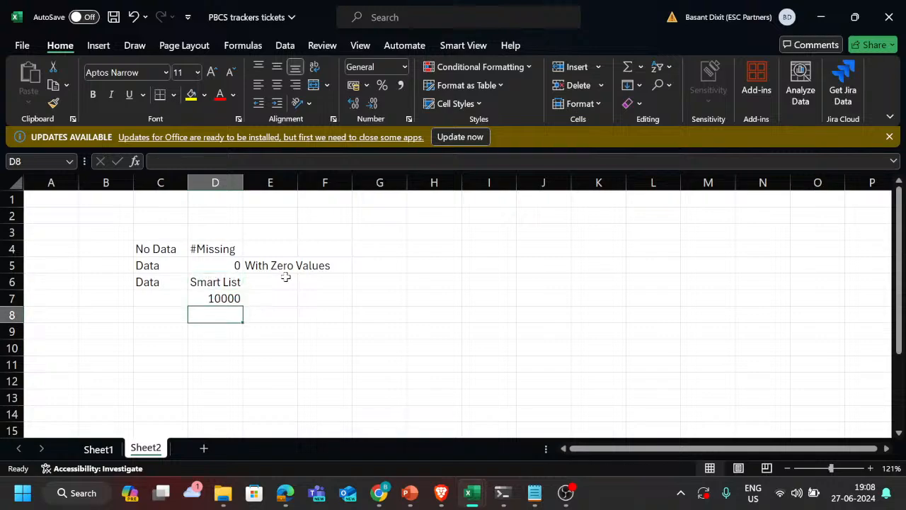
{"action": "type", "text": "per"}
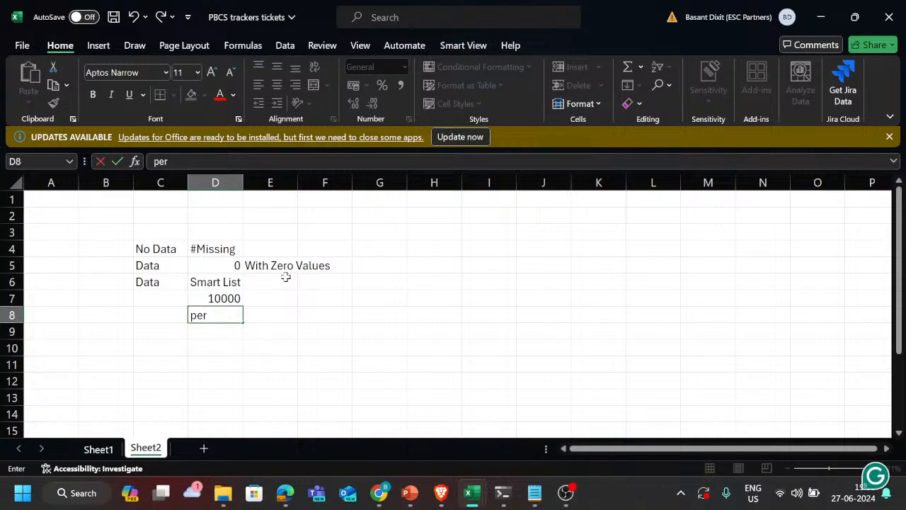
{"action": "type", "text": "centage"}
{"action": "key", "text": "Return"}
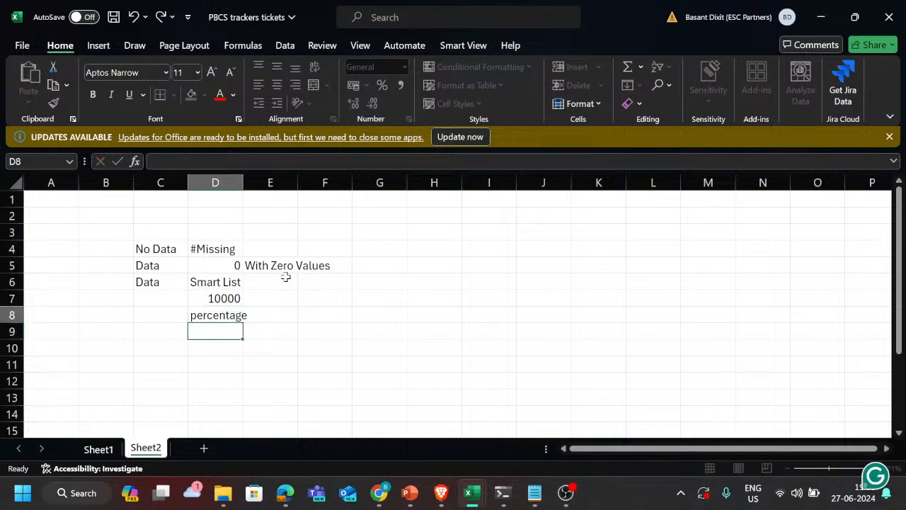
Step: Highlight the No Data and #Missing pair in C4:D4
{"action": "key", "text": "Up"}
{"action": "key", "text": "Up"}
{"action": "key", "text": "Up"}
{"action": "key", "text": "Left"}
{"action": "key", "text": "Left"}
{"action": "key", "text": "Right"}
{"action": "key", "text": "Up"}
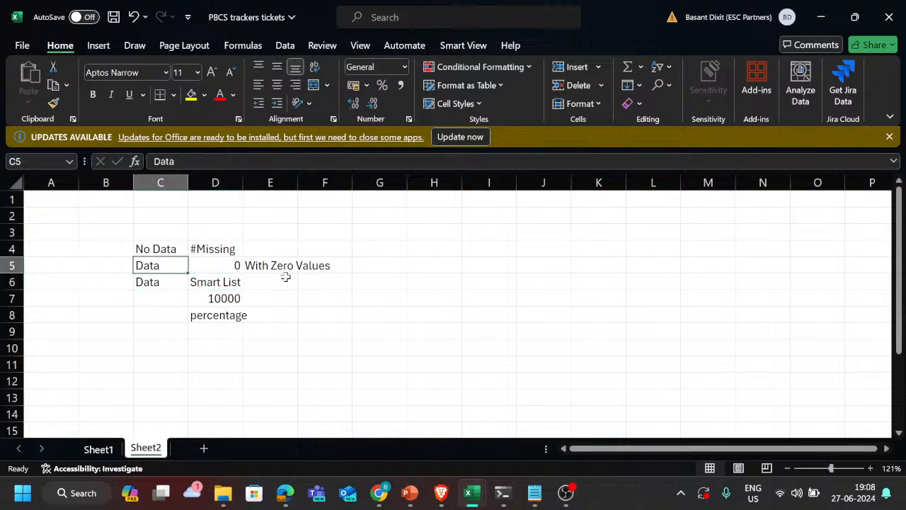
{"action": "key", "text": "Up"}
{"action": "key", "text": "shift+Right"}
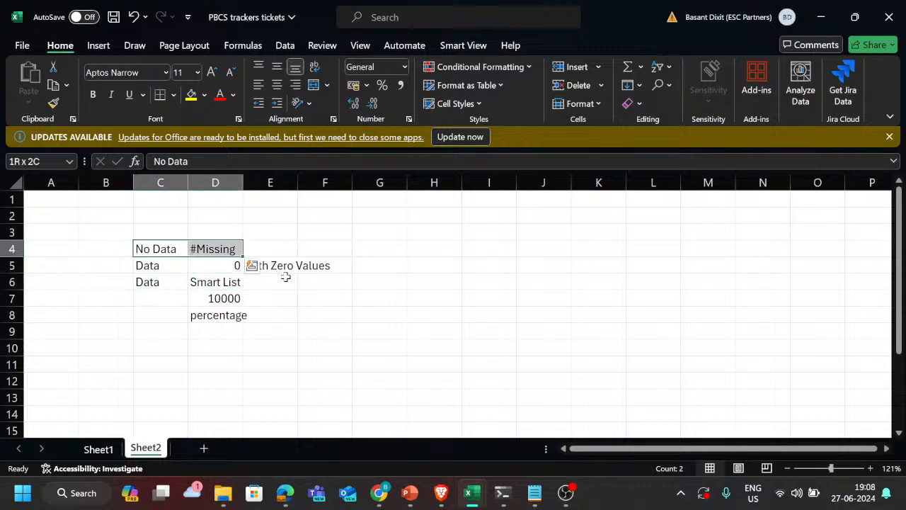
Step: Enter the remark Not heavy in cell H4, on the No Data row
{"action": "key", "text": "Right"}
{"action": "key", "text": "Right"}
{"action": "key", "text": "Right"}
{"action": "key", "text": "Right"}
{"action": "key", "text": "Right"}
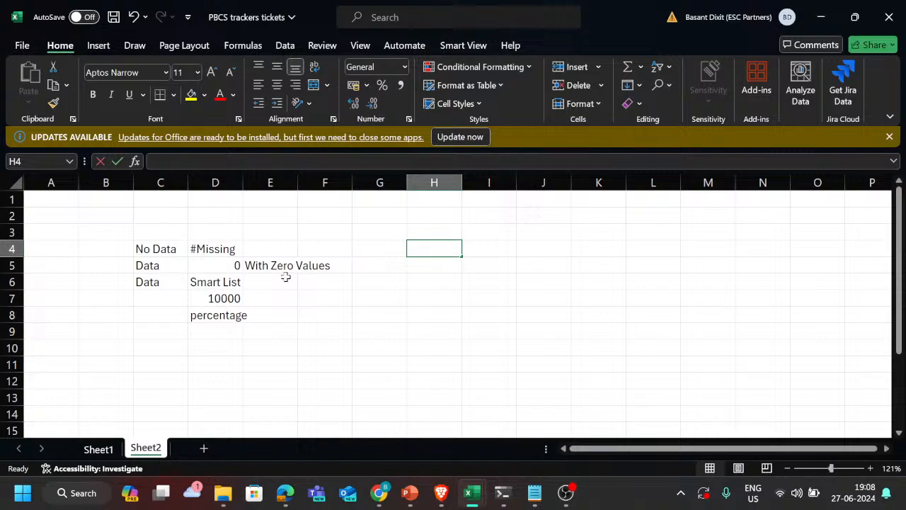
{"action": "type", "text": "LIghter"}
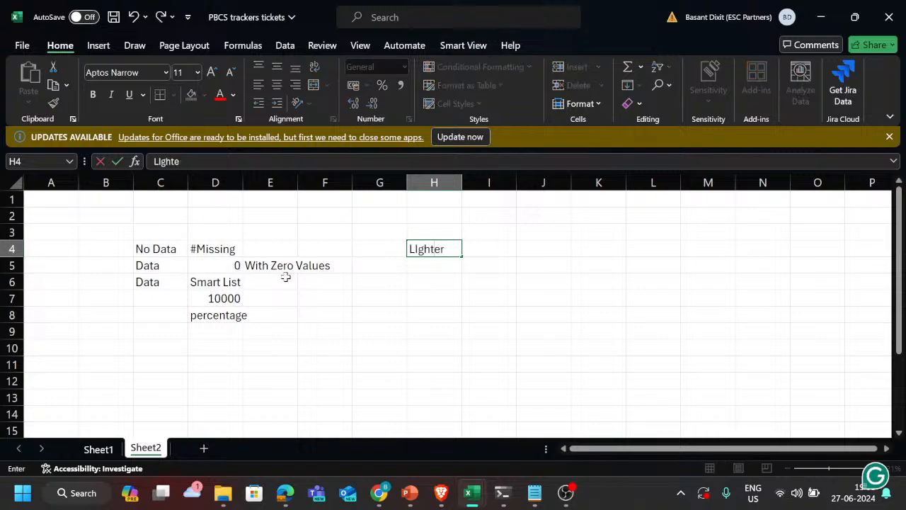
{"action": "key", "text": "BackSpace"}
{"action": "key", "text": "BackSpace"}
{"action": "key", "text": "BackSpace"}
{"action": "key", "text": "BackSpace"}
{"action": "key", "text": "BackSpace"}
{"action": "key", "text": "BackSpace"}
{"action": "key", "text": "BackSpace"}
{"action": "type", "text": "Not heavy"}
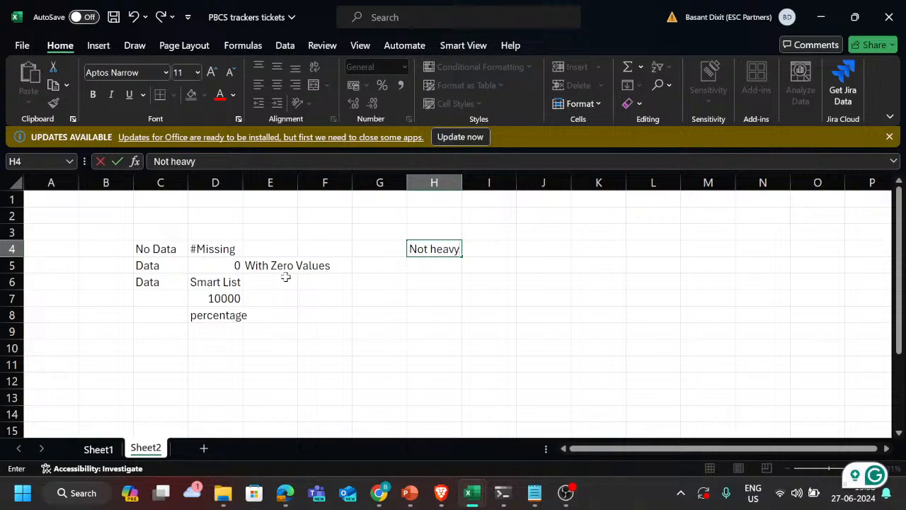
{"action": "key", "text": "Return"}
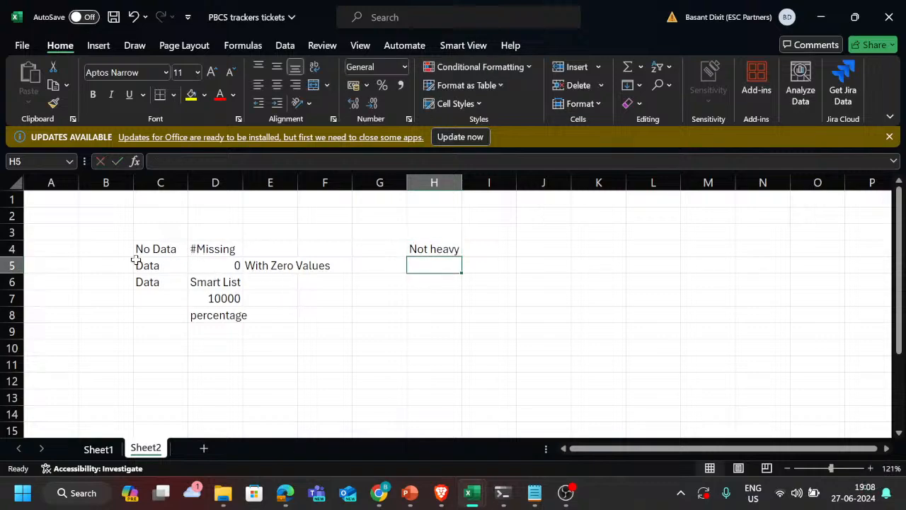
Step: Select the block of data examples in C5:F9
{"action": "left_click_drag", "start_coordinate": [155, 267], "coordinate": [312, 340]}
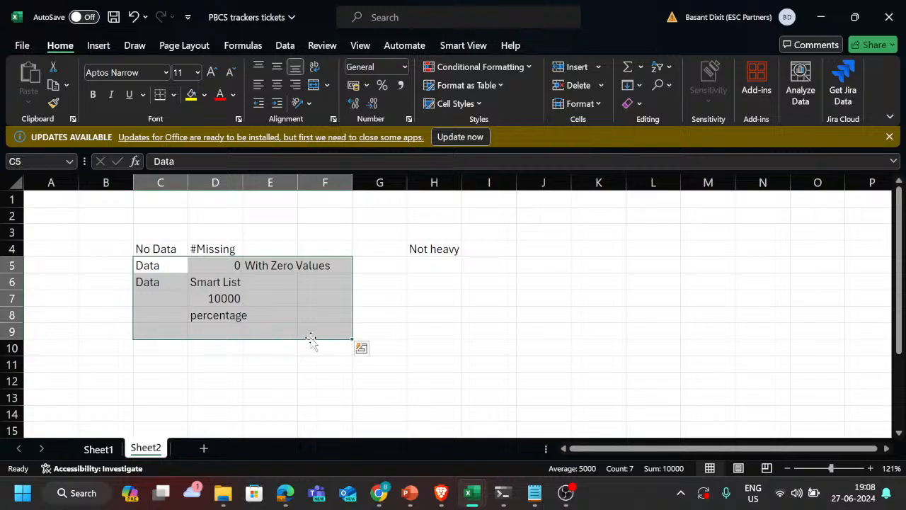
Step: Switch to the Teams meeting, admit the participant waiting in the lobby, and return to the PBCS trackers tickets workbook in Excel
{"action": "key", "text": "alt+Tab"}
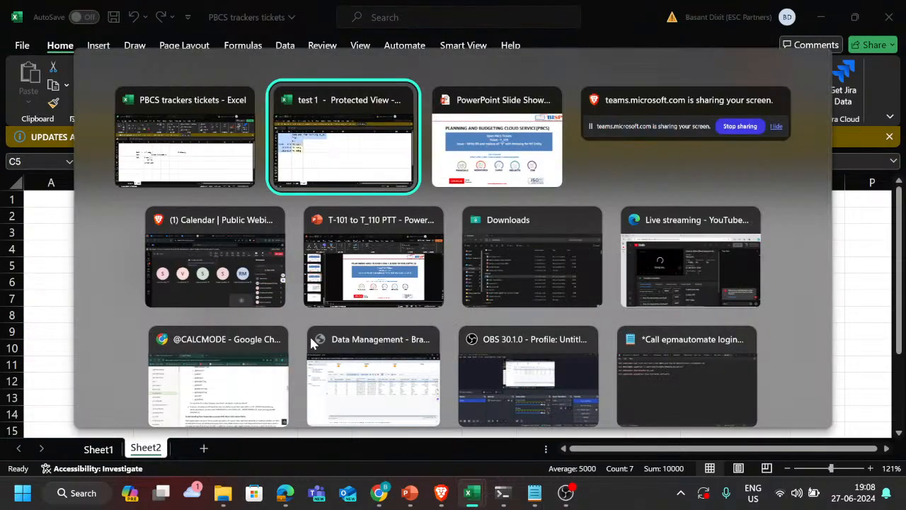
{"action": "key", "text": "Tab"}
{"action": "key", "text": "Tab"}
{"action": "key", "text": "Tab"}
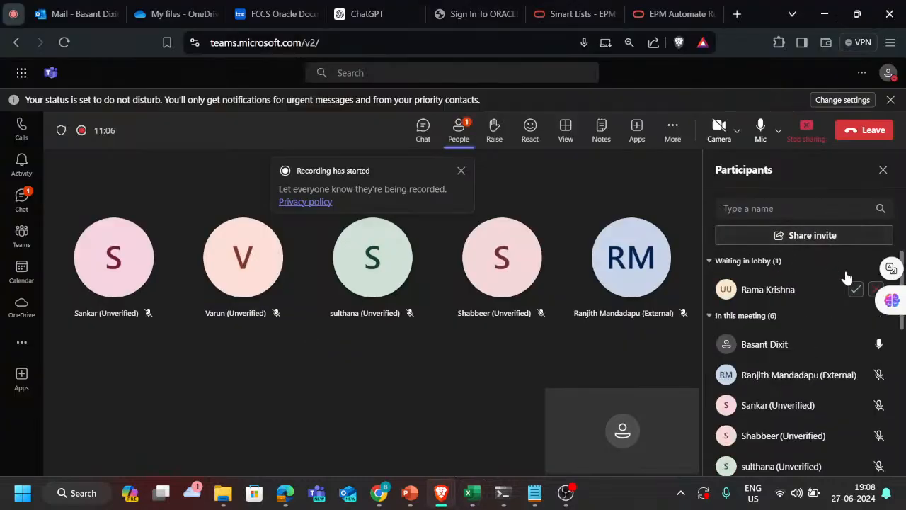
{"action": "left_click", "coordinate": [854, 289]}
{"action": "key", "text": "alt+Tab"}
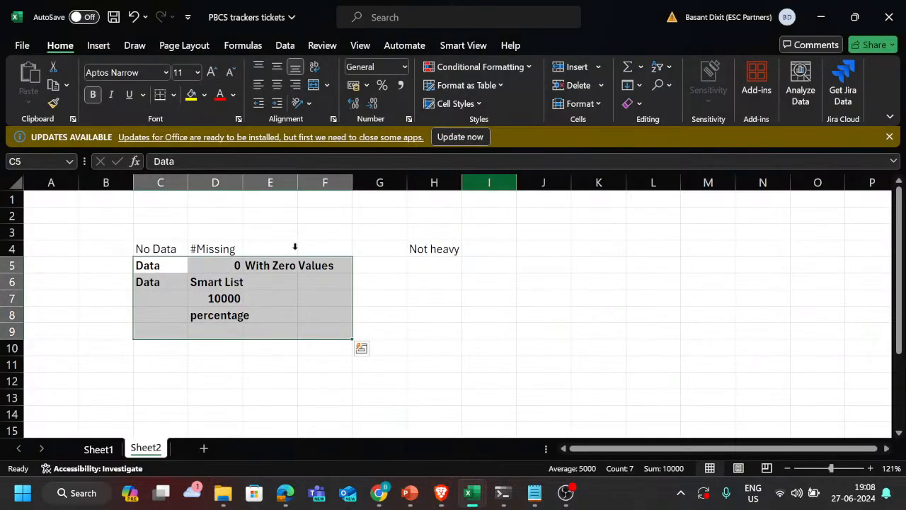
Step: Enter the remark Heavy in cell H5, on the Data row with zero values
{"action": "left_click", "coordinate": [149, 265]}
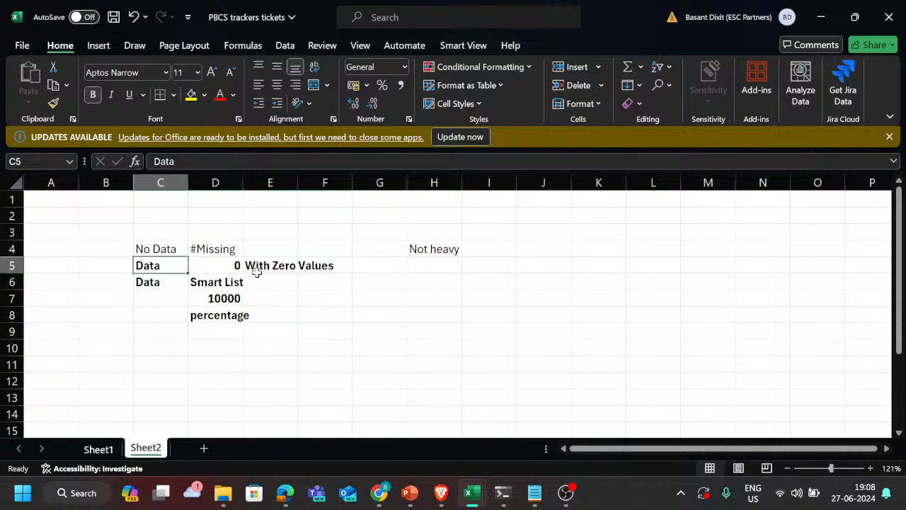
{"action": "left_click", "coordinate": [423, 265]}
{"action": "type", "text": "He"}
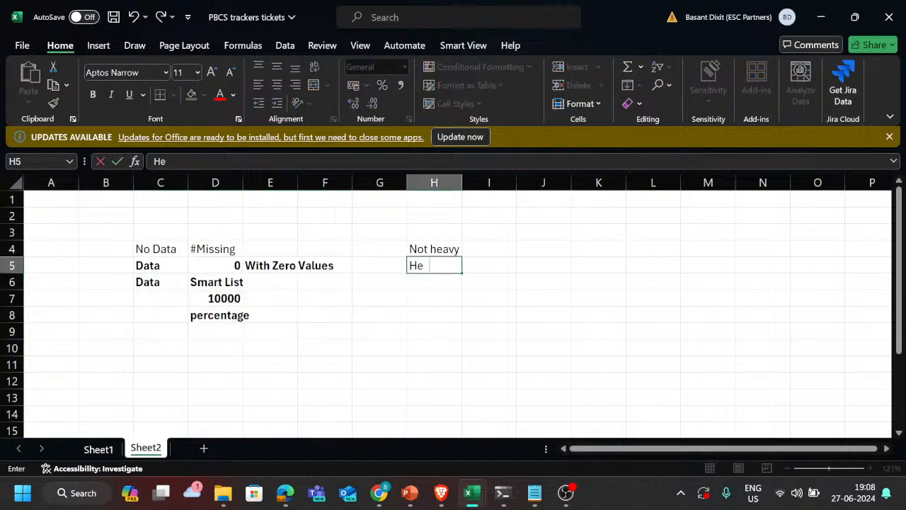
{"action": "type", "text": "avy"}
{"action": "key", "text": "Return"}
{"action": "key", "text": "Up"}
Step: Enter the note More block in cell I5, beside the Heavy remark
{"action": "key", "text": "Right"}
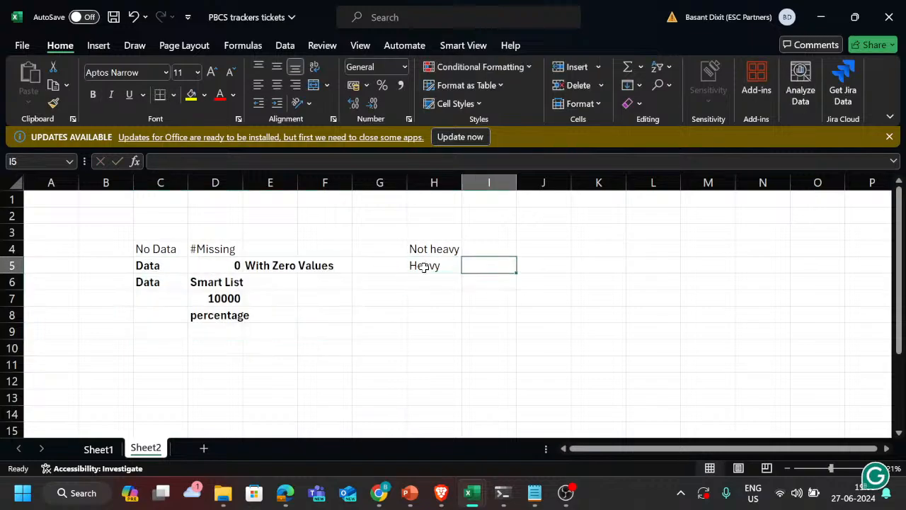
{"action": "type", "text": "Blocks"}
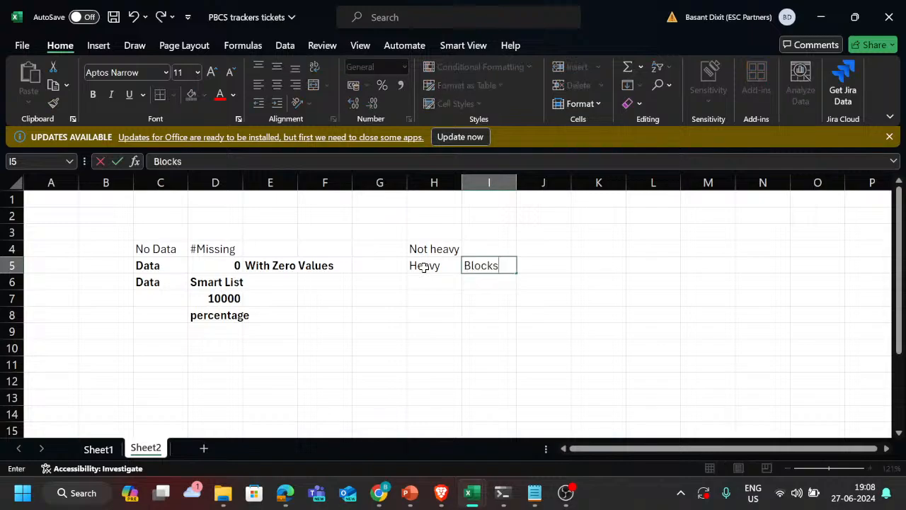
{"action": "key", "text": "BackSpace"}
{"action": "key", "text": "BackSpace"}
{"action": "key", "text": "BackSpace"}
{"action": "key", "text": "BackSpace"}
{"action": "key", "text": "BackSpace"}
{"action": "key", "text": "BackSpace"}
{"action": "type", "text": "M"}
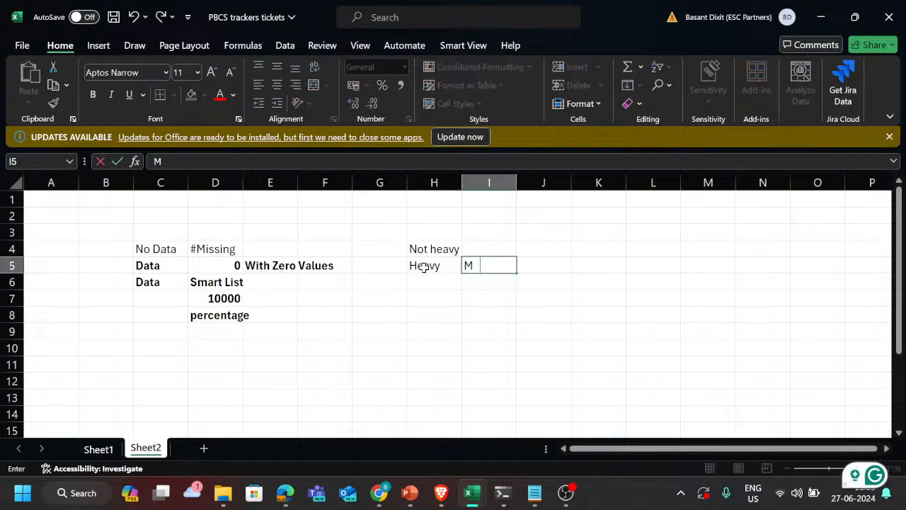
{"action": "type", "text": "ore block"}
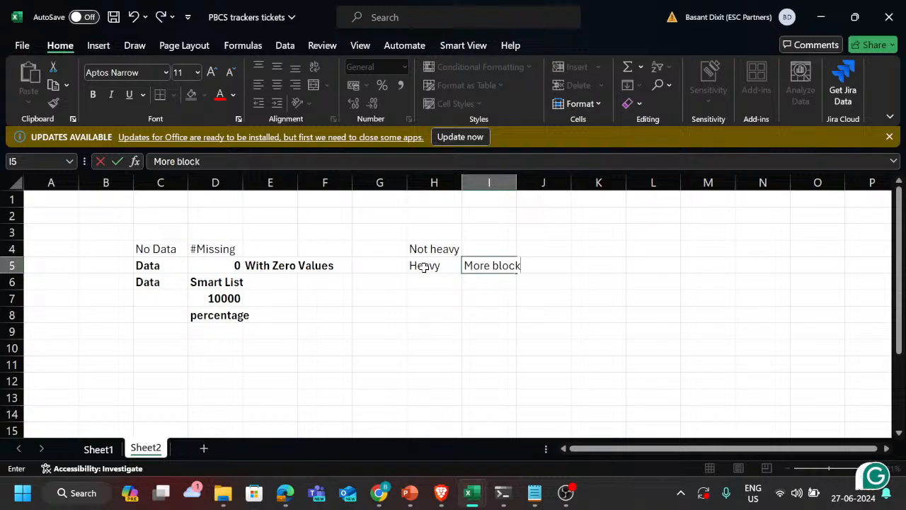
{"action": "key", "text": "Return"}
{"action": "key", "text": "Up"}
Step: Copy the Heavy and More block remarks from H5:I5 to the Smart List row in H6:I6
{"action": "left_click", "coordinate": [423, 266]}
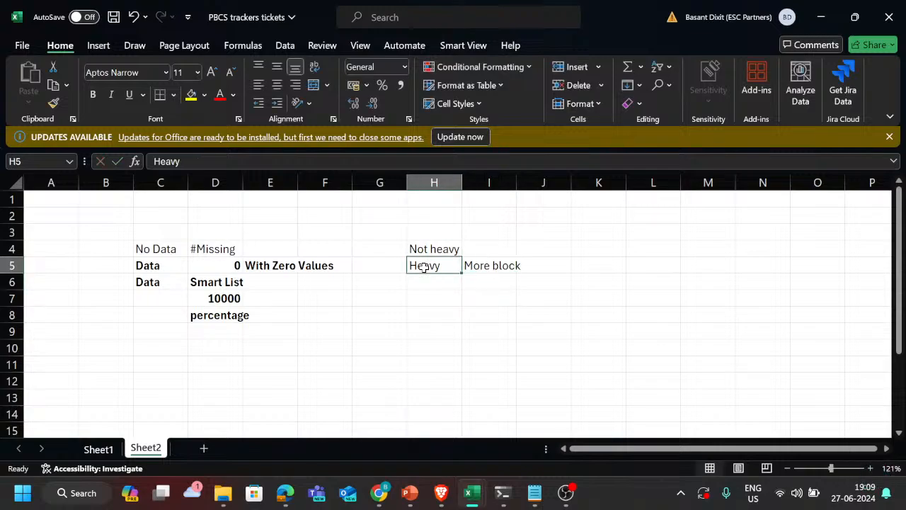
{"action": "key", "text": "shift+Right"}
{"action": "key", "text": "ctrl+c"}
{"action": "key", "text": "Down"}
{"action": "key", "text": "ctrl+v"}
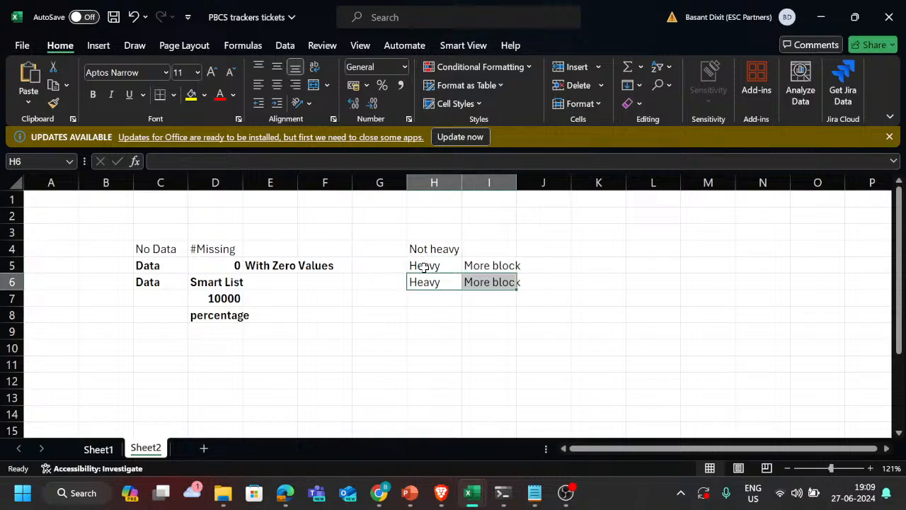
Step: Go through the example data cells, from the zero entry in D5 and its label to the number in D7
{"action": "key", "text": "Left"}
{"action": "key", "text": "Up"}
{"action": "key", "text": "Left"}
{"action": "key", "text": "Left"}
{"action": "key", "text": "Left"}
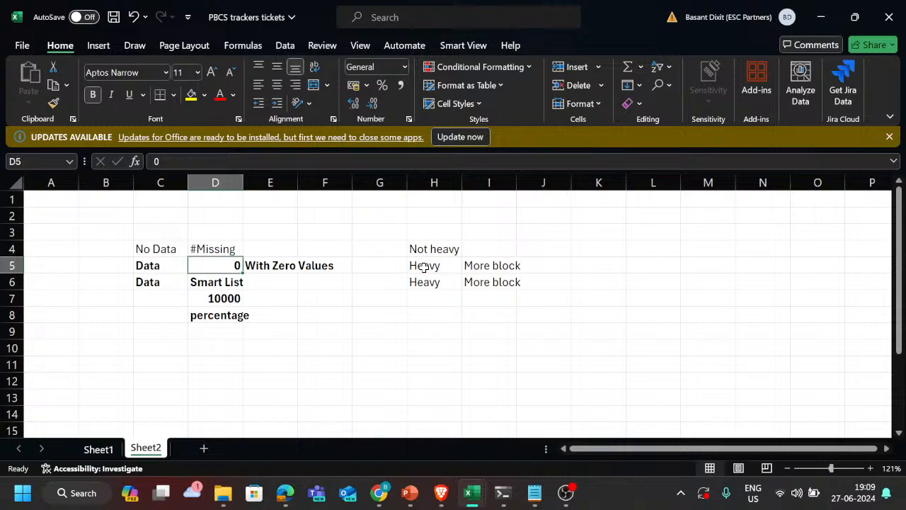
{"action": "key", "text": "Right"}
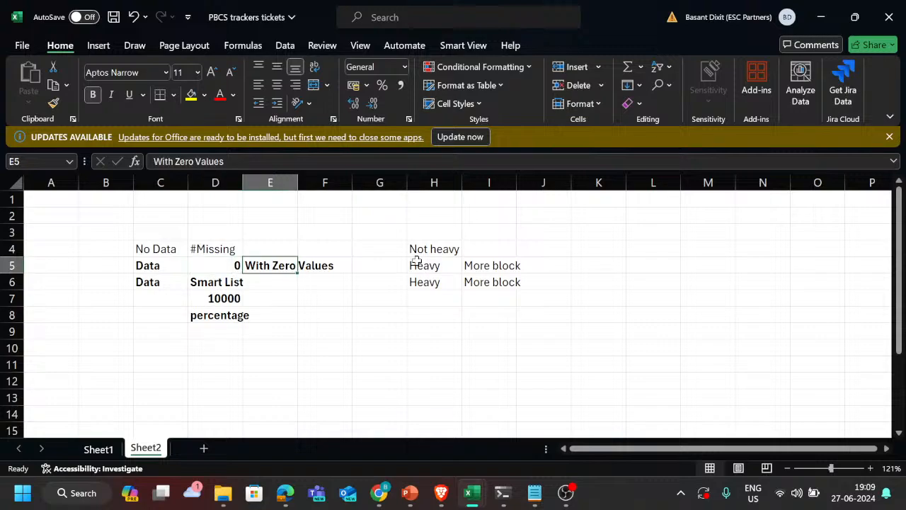
{"action": "key", "text": "Left"}
{"action": "key", "text": "Down"}
{"action": "key", "text": "Down"}
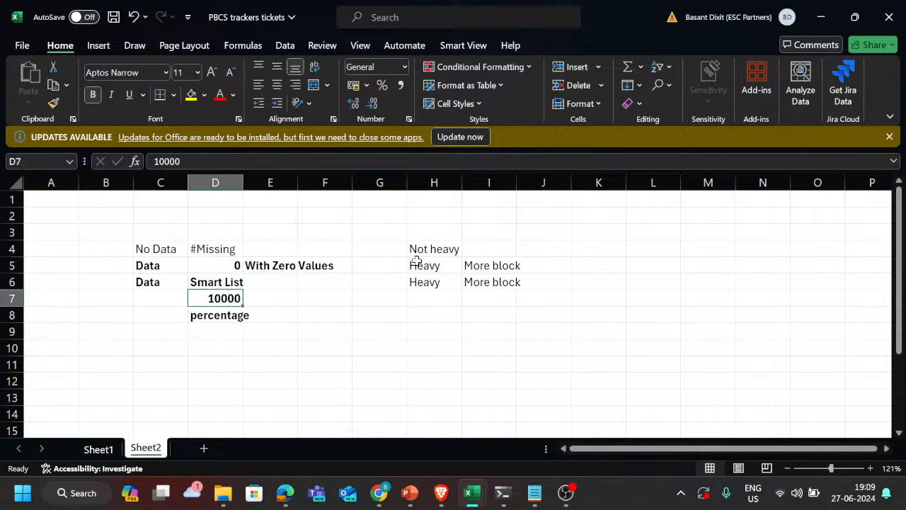
Step: Enter the replacement note 0 ----> #Missing in cell F10, below the data examples
{"action": "key", "text": "Right"}
{"action": "key", "text": "Right"}
{"action": "key", "text": "Down"}
{"action": "key", "text": "Down"}
{"action": "key", "text": "Down"}
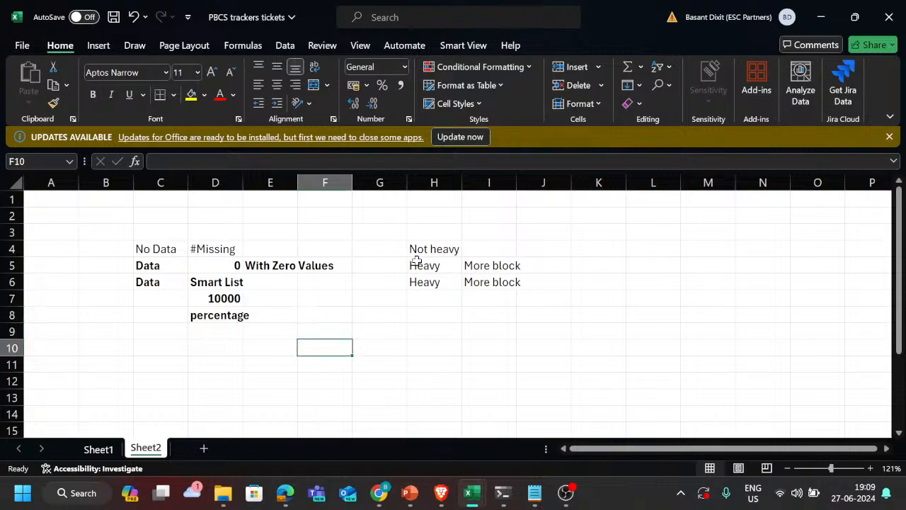
{"action": "type", "text": "0"}
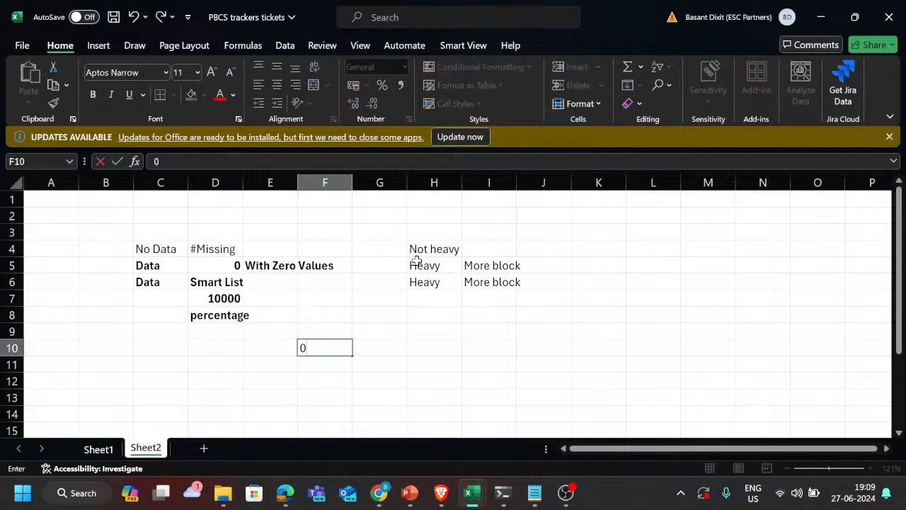
{"action": "type", "text": "--"}
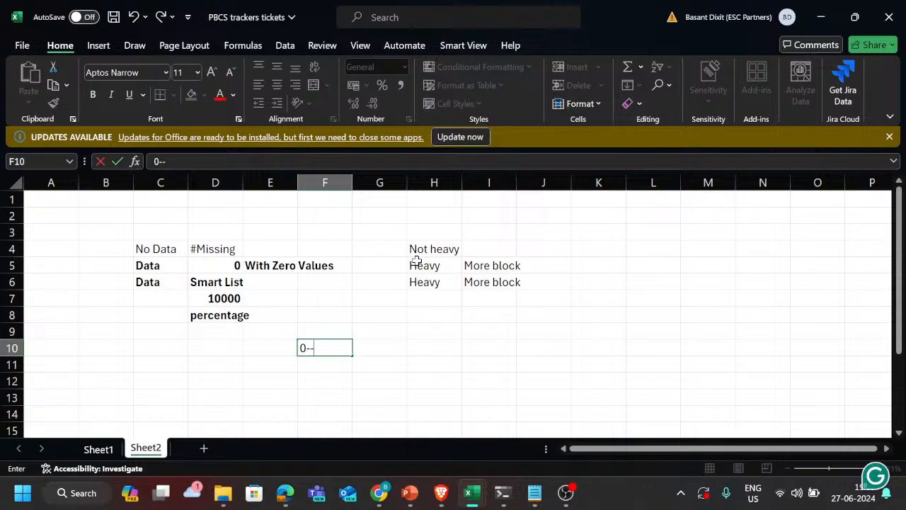
{"action": "key", "text": "BackSpace"}
{"action": "type", "text": "----> #Missing"}
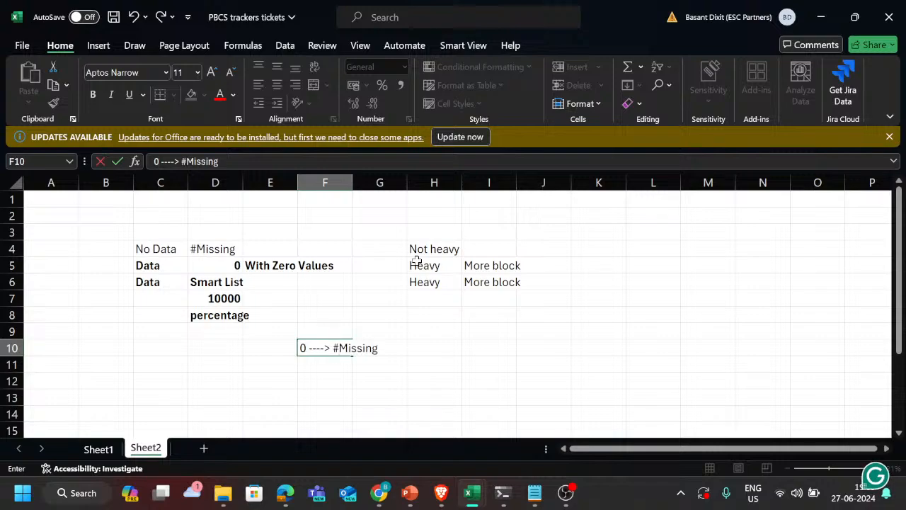
{"action": "key", "text": "Return"}
{"action": "key", "text": "Up"}
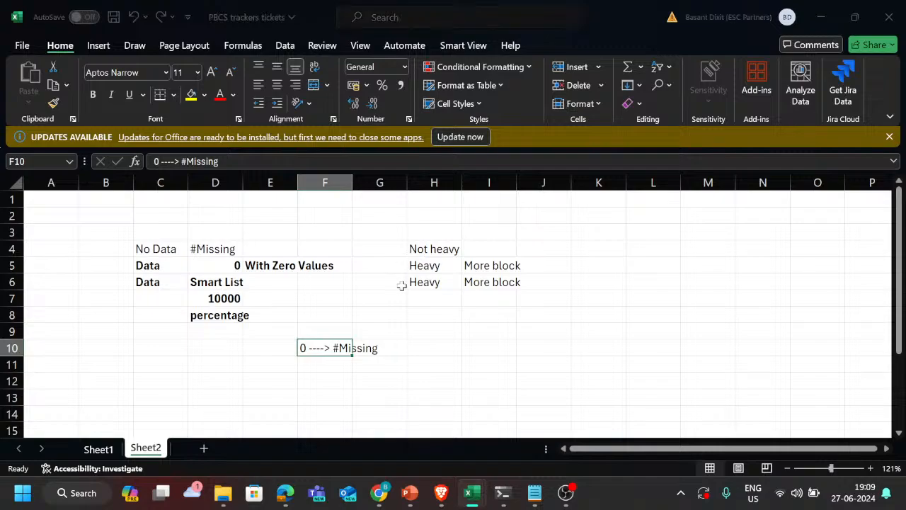
Step: Switch to the test 1 workbook in Excel and open its Sheet1
{"action": "key", "text": "alt+Tab"}
{"action": "key", "text": "alt+Tab"}
{"action": "key", "text": "alt+Tab"}
{"action": "key", "text": "alt+Tab"}
{"action": "key", "text": "alt+Tab"}
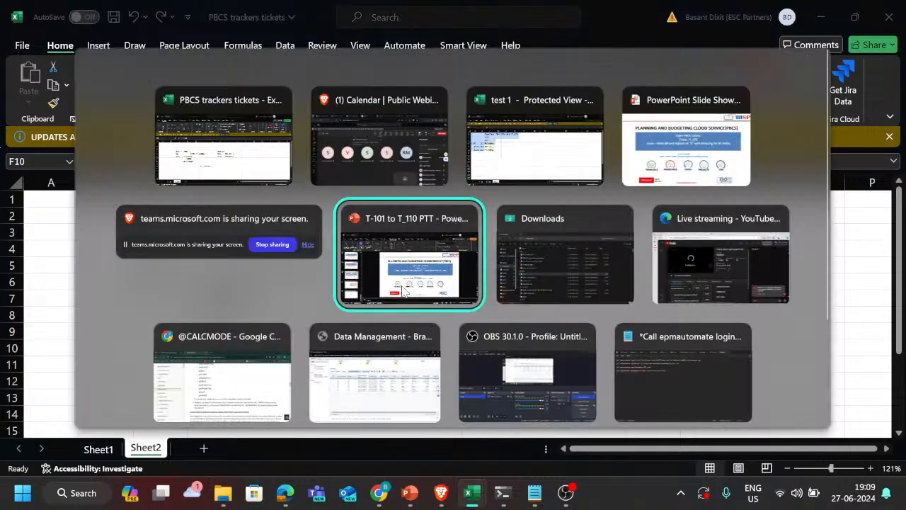
{"action": "key", "text": "alt+shift+Tab"}
{"action": "key", "text": "alt+shift+Tab"}
{"action": "key", "text": "alt+shift+Tab"}
{"action": "key", "text": "alt+shift+Tab"}
{"action": "key", "text": "alt+shift+Tab"}
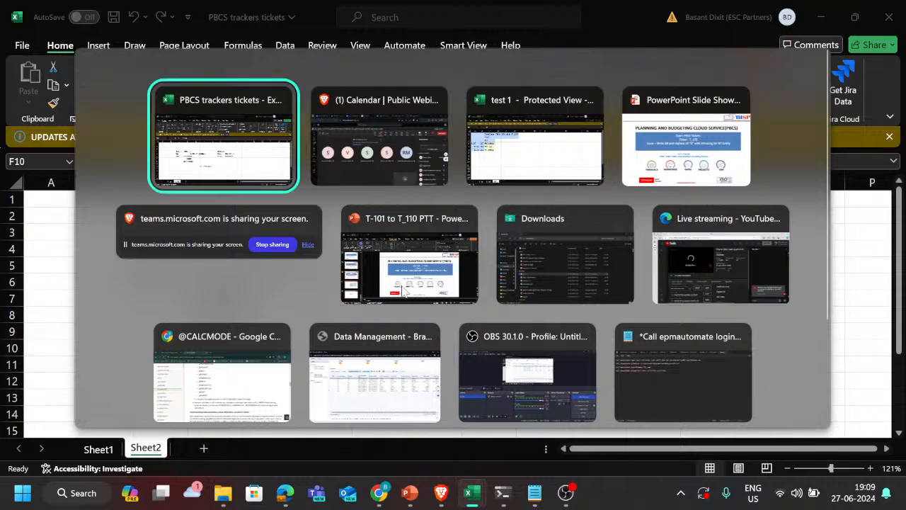
{"action": "key", "text": "alt+Tab"}
{"action": "key", "text": "alt+Tab"}
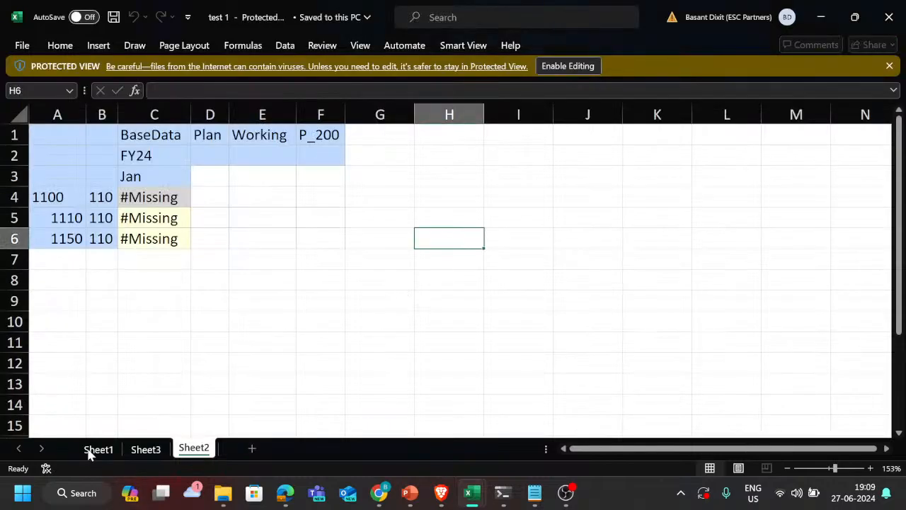
{"action": "left_click", "coordinate": [96, 449]}
Step: Examine the block statistics before and after submitting zeros, together with the P_100 and P_200 grids and the accompanying notes
{"action": "scroll", "coordinate": [234, 261], "scroll_direction": "up", "scroll_amount": 10}
{"action": "scroll", "coordinate": [235, 261], "scroll_direction": "up", "scroll_amount": 11}
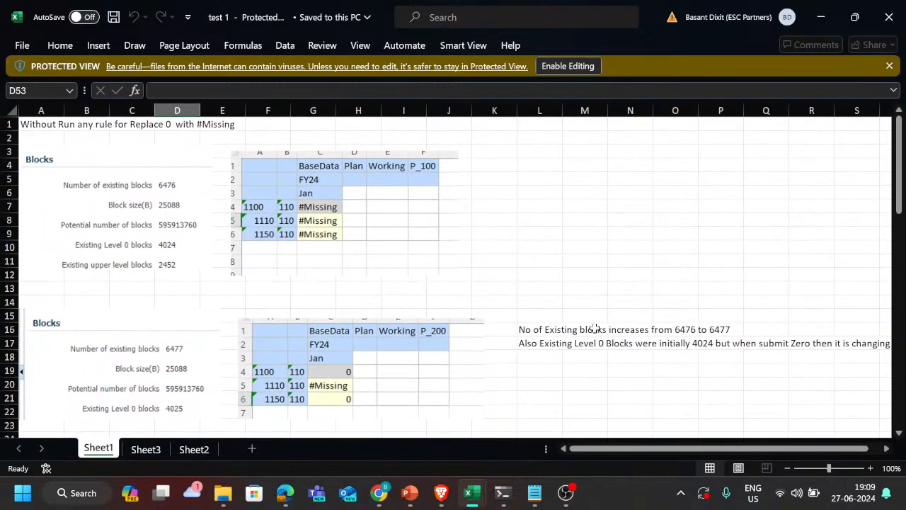
{"action": "scroll", "coordinate": [595, 328], "scroll_direction": "down", "scroll_amount": 5}
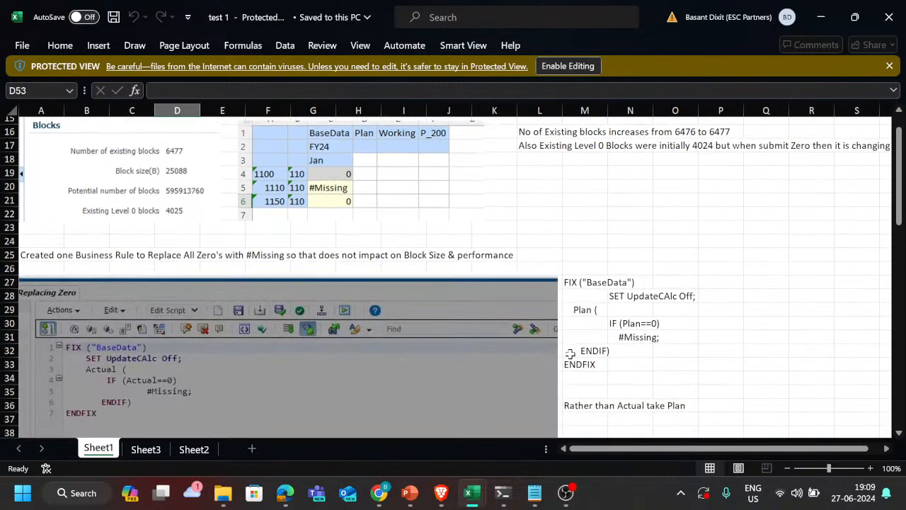
{"action": "scroll", "coordinate": [570, 354], "scroll_direction": "up", "scroll_amount": 4}
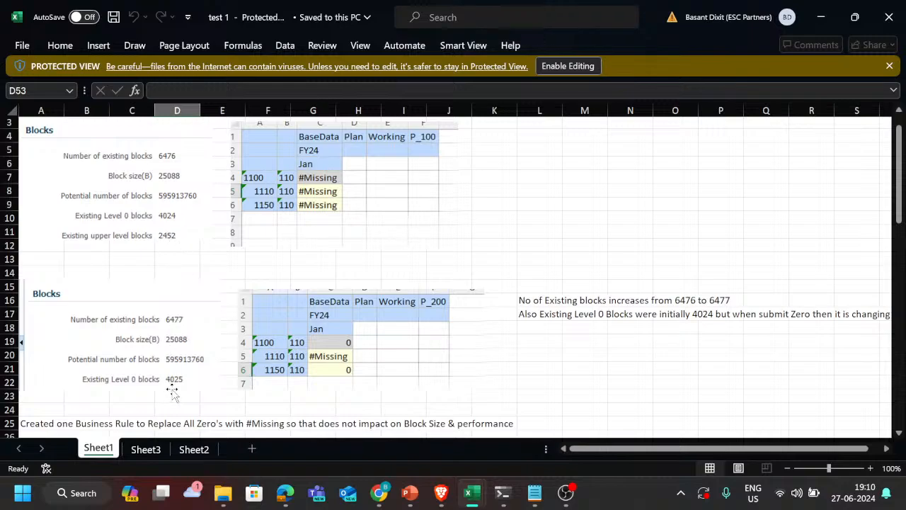
{"action": "scroll", "coordinate": [413, 385], "scroll_direction": "down", "scroll_amount": 2}
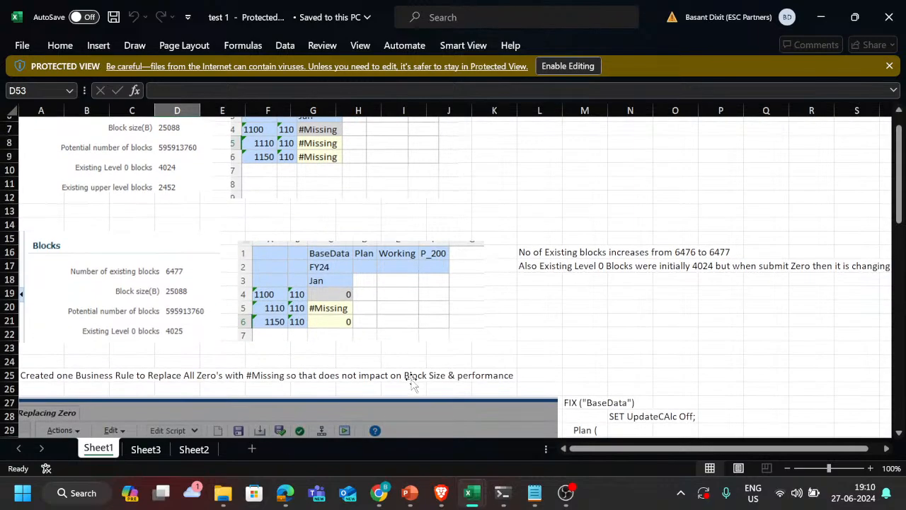
{"action": "scroll", "coordinate": [412, 378], "scroll_direction": "up", "scroll_amount": 1}
{"action": "scroll", "coordinate": [411, 380], "scroll_direction": "down", "scroll_amount": 1}
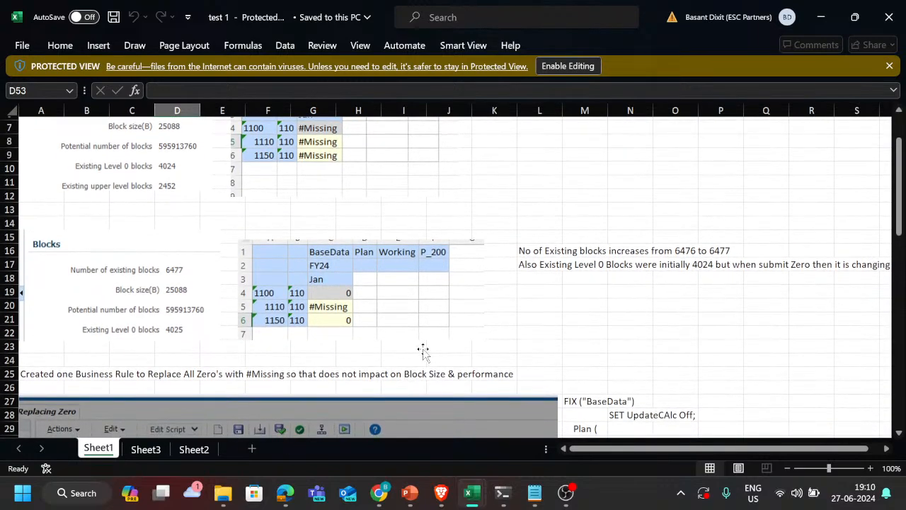
{"action": "scroll", "coordinate": [423, 350], "scroll_direction": "down", "scroll_amount": 2}
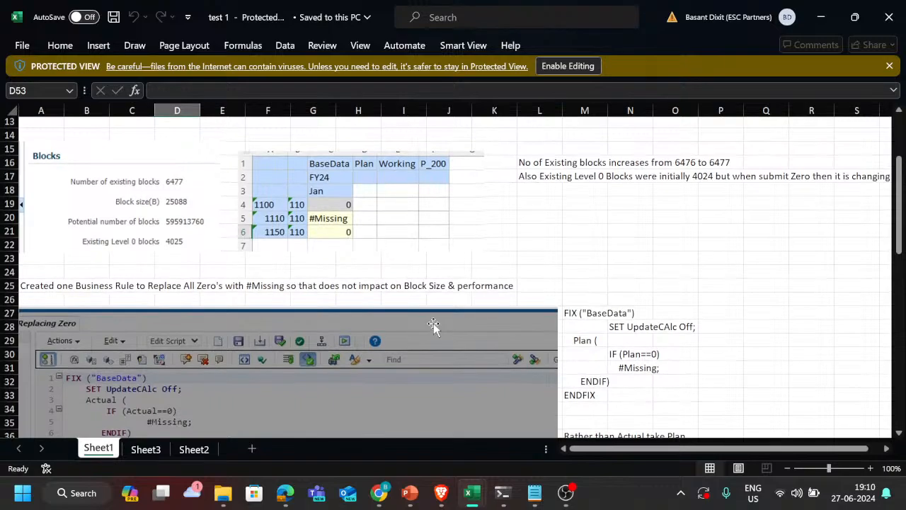
{"action": "scroll", "coordinate": [437, 327], "scroll_direction": "up", "scroll_amount": 4}
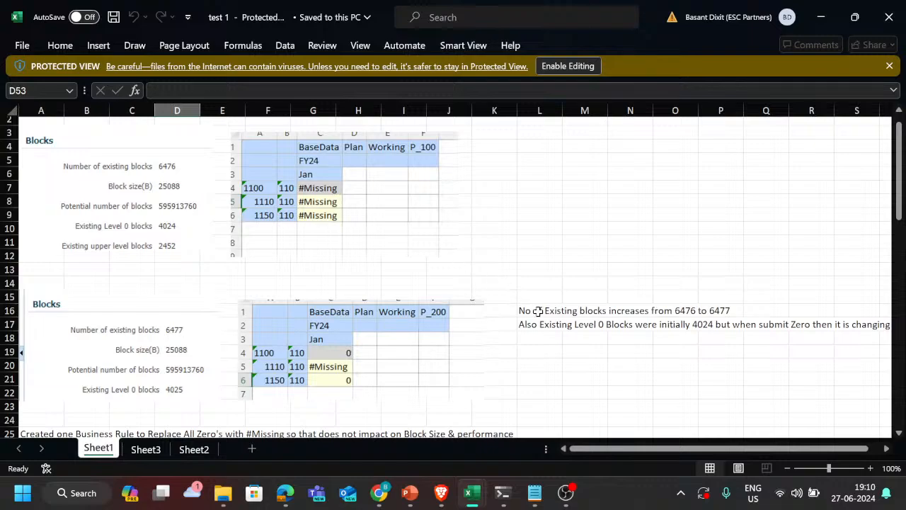
Step: Highlight the Plan version of the zero-replacing rule script in M27:O33
{"action": "scroll", "coordinate": [538, 311], "scroll_direction": "down", "scroll_amount": 4}
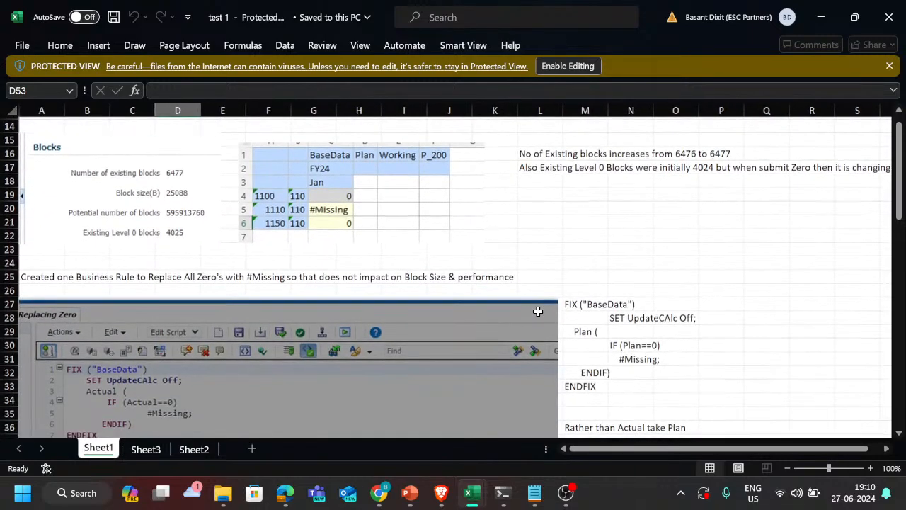
{"action": "scroll", "coordinate": [538, 309], "scroll_direction": "down", "scroll_amount": 3}
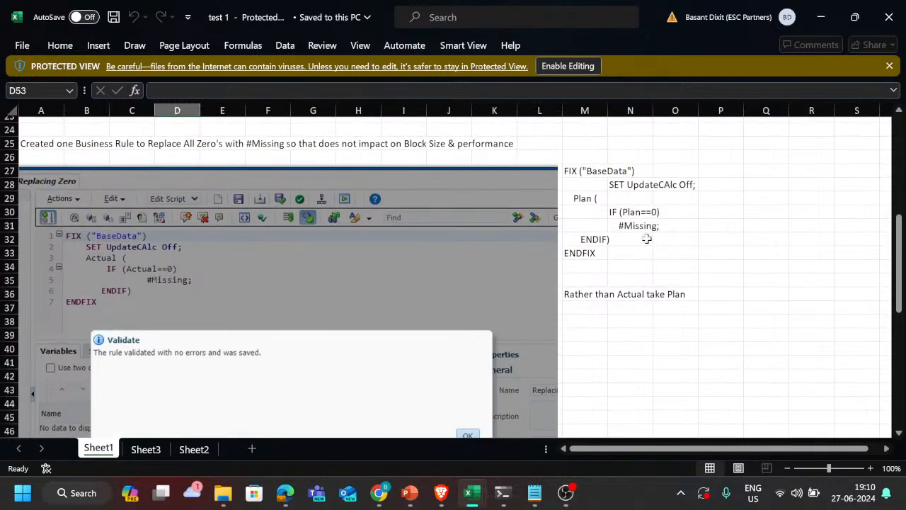
{"action": "left_click_drag", "start_coordinate": [602, 171], "coordinate": [678, 254]}
Step: Review the SET UPDATECALC OFF notes and highlight the SET UpdateCAlc Off; line in H64:I64
{"action": "scroll", "coordinate": [654, 300], "scroll_direction": "down", "scroll_amount": 4}
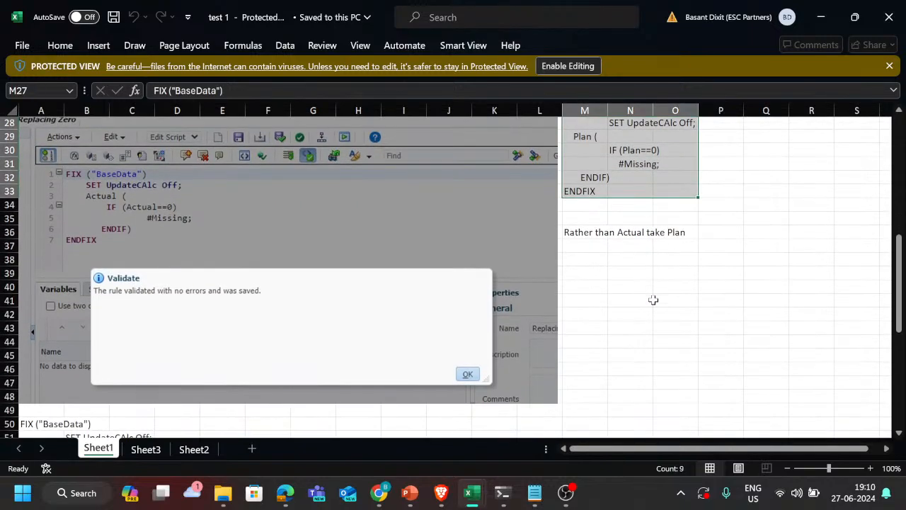
{"action": "scroll", "coordinate": [653, 300], "scroll_direction": "down", "scroll_amount": 1}
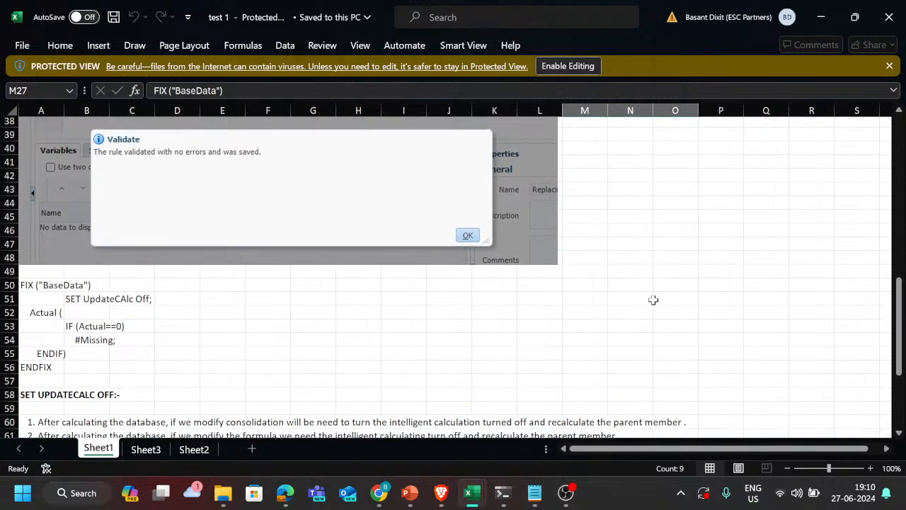
{"action": "scroll", "coordinate": [654, 300], "scroll_direction": "down", "scroll_amount": 4}
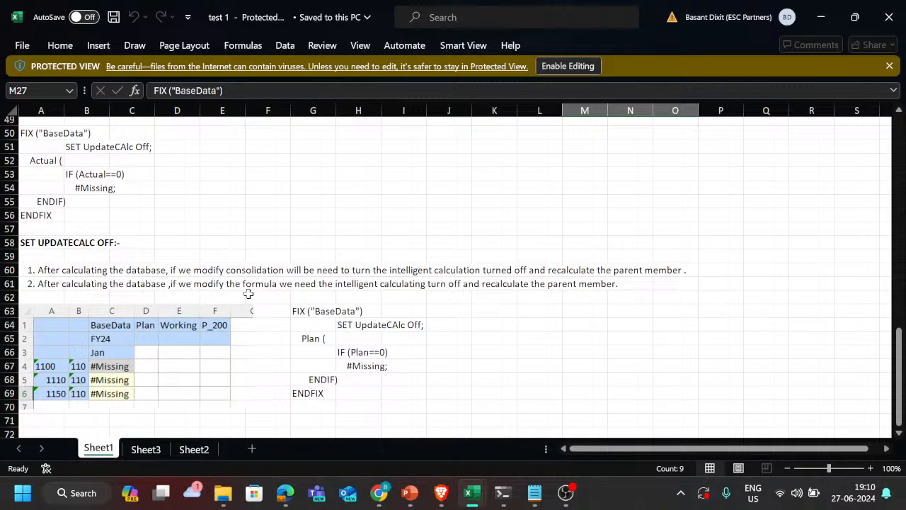
{"action": "left_click_drag", "start_coordinate": [342, 329], "coordinate": [411, 324]}
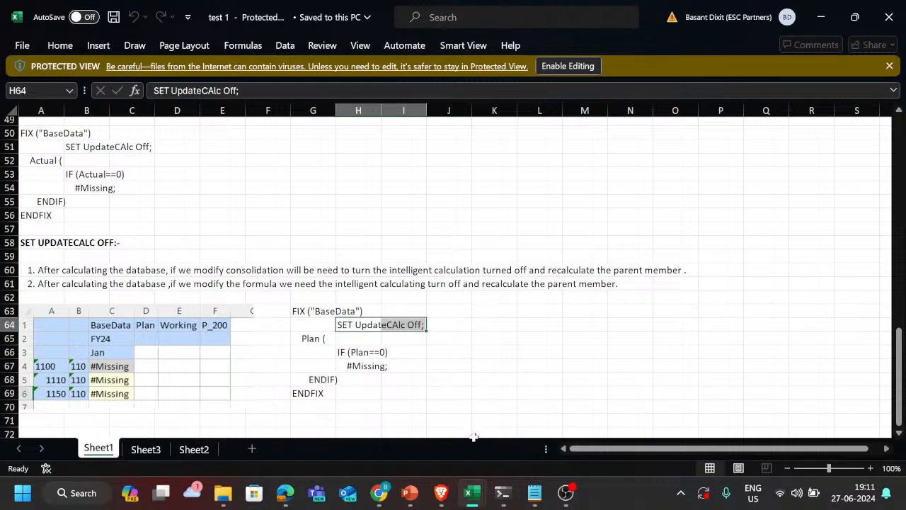
Step: Highlight the complete Plan rule script from FIX ("BaseData") to ENDFIX beside the P_200 grid, starting at G62
{"action": "scroll", "coordinate": [488, 397], "scroll_direction": "down", "scroll_amount": 3}
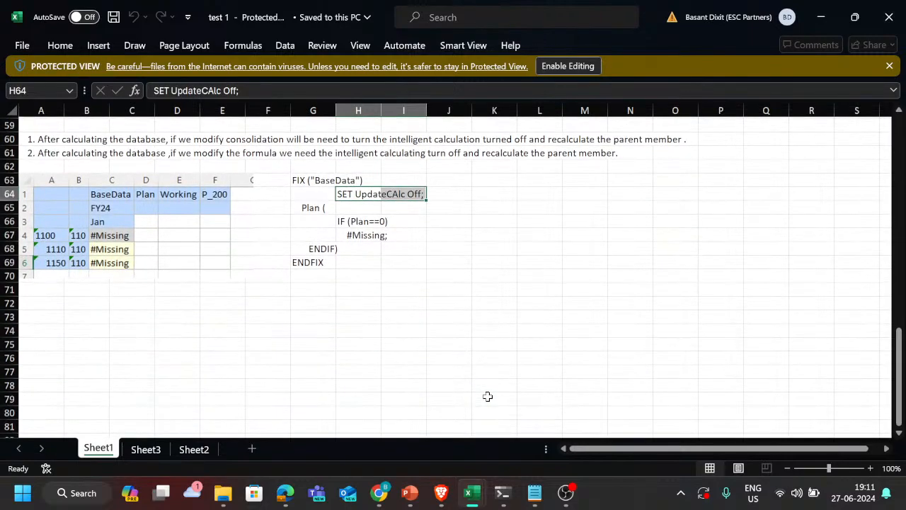
{"action": "scroll", "coordinate": [488, 397], "scroll_direction": "up", "scroll_amount": 1}
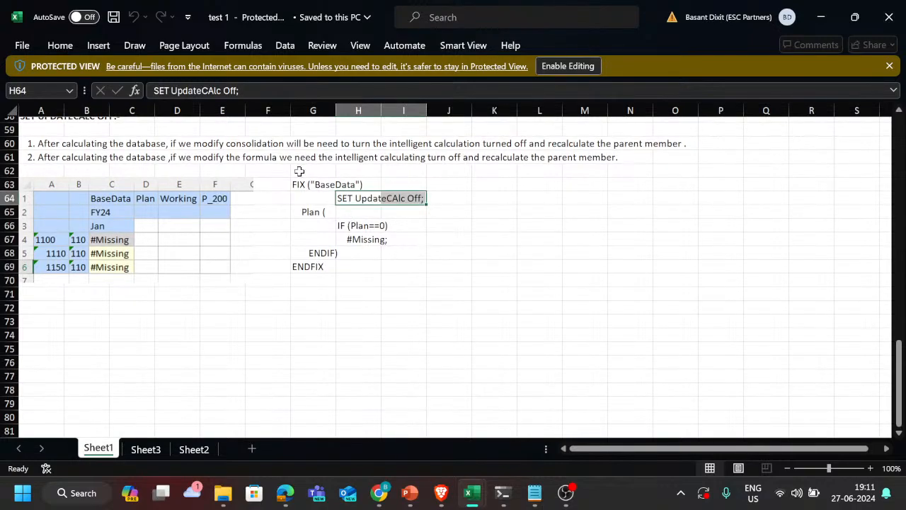
{"action": "left_click_drag", "start_coordinate": [300, 172], "coordinate": [424, 287]}
Step: Switch to the Brave browser and bring up the Smart Lists page of the Vision planning application
{"action": "key", "text": "alt+Tab"}
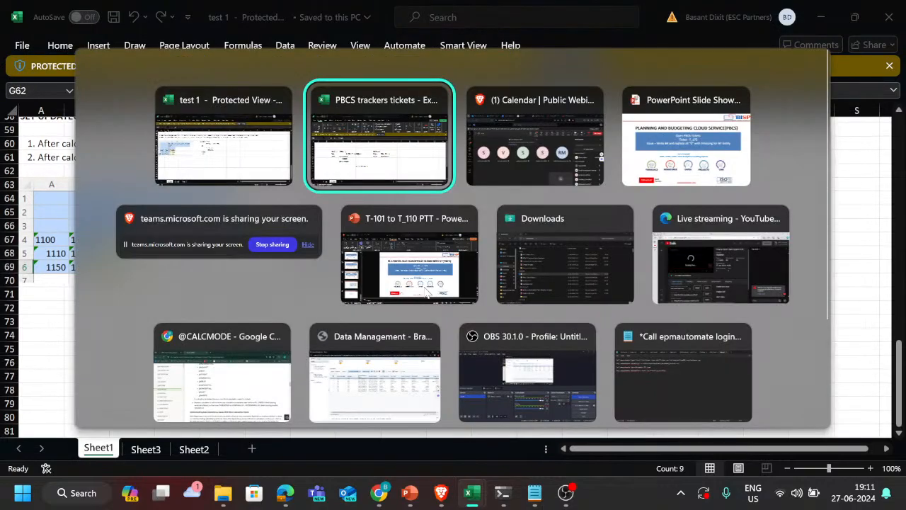
{"action": "key", "text": "alt+Tab"}
{"action": "key", "text": "alt+Tab"}
{"action": "key", "text": "alt+shift+Tab"}
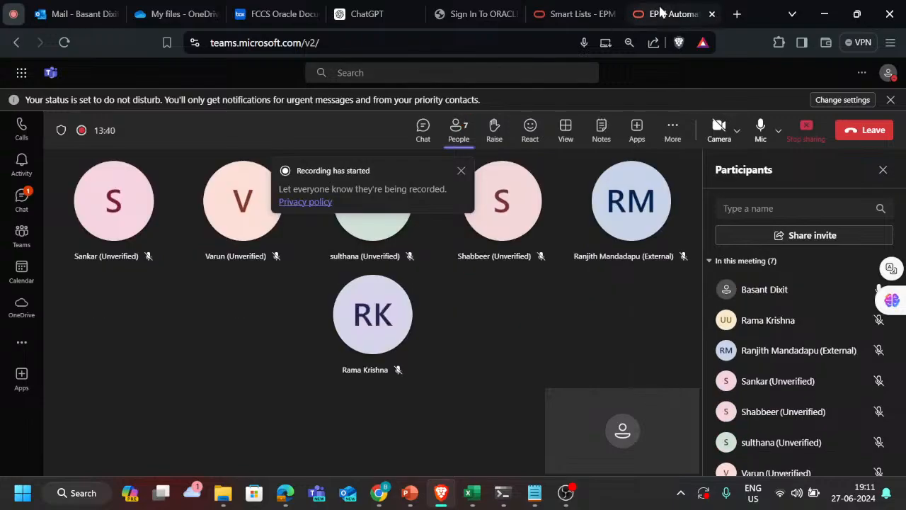
{"action": "left_click", "coordinate": [659, 13]}
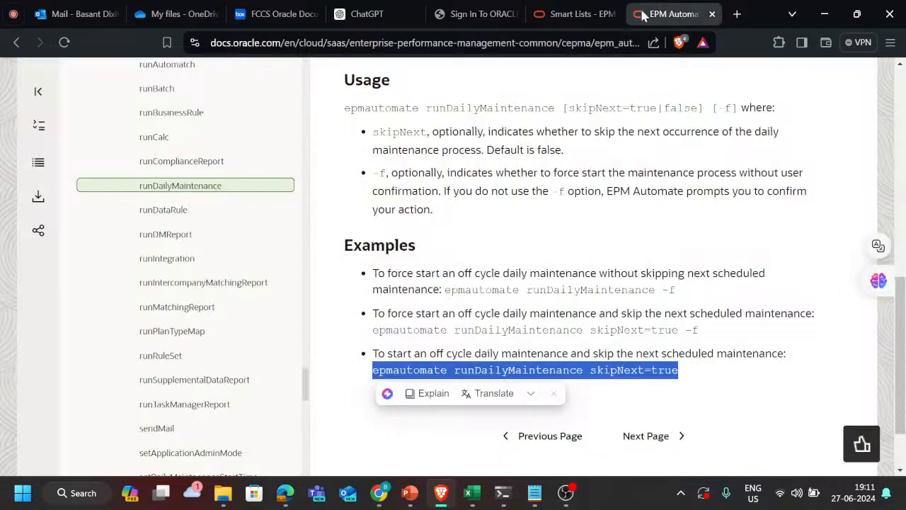
{"action": "left_click", "coordinate": [570, 14]}
{"action": "left_click", "coordinate": [10, 312]}
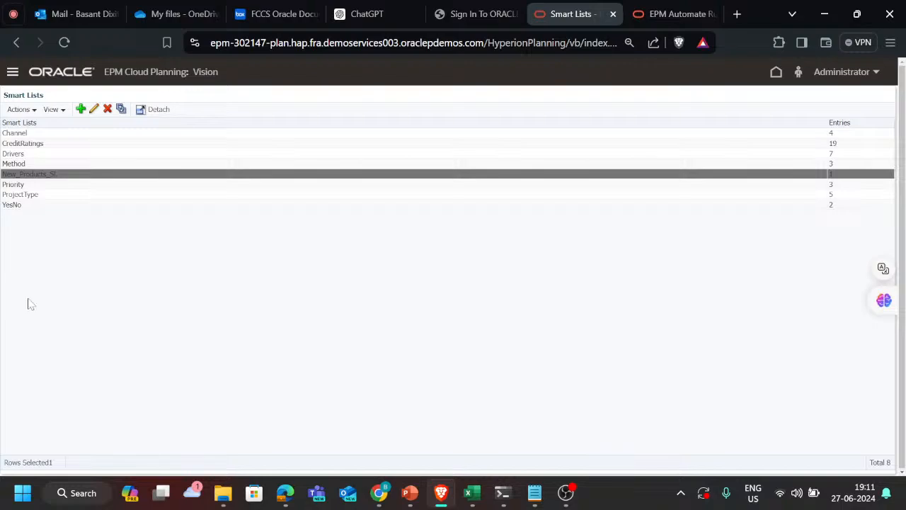
Step: Open the Rules area under Create and Manage in Calculation Manager, and return the planning page behind it to Home
{"action": "left_click", "coordinate": [13, 71]}
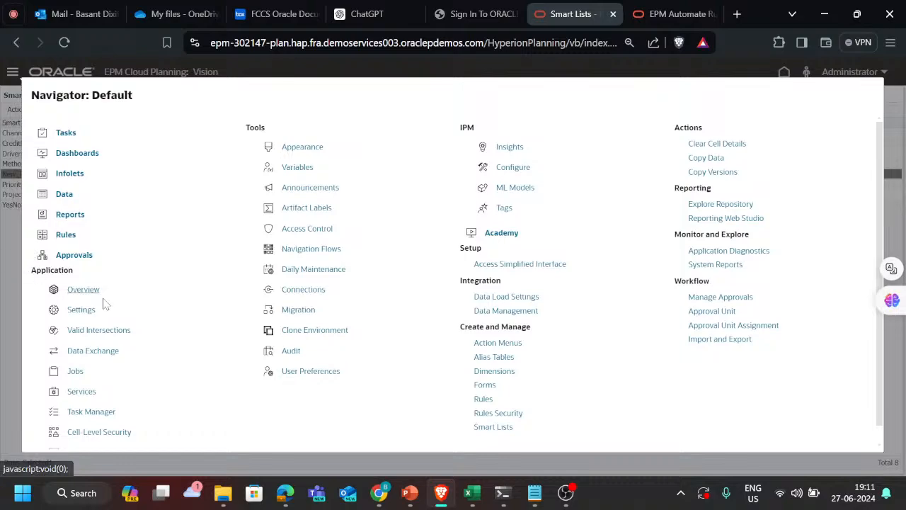
{"action": "left_click", "coordinate": [485, 401]}
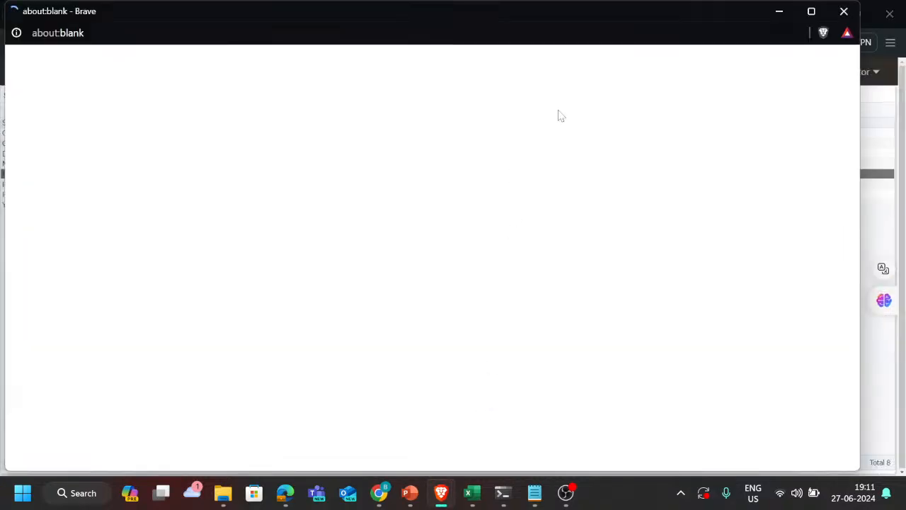
{"action": "left_click", "coordinate": [778, 16]}
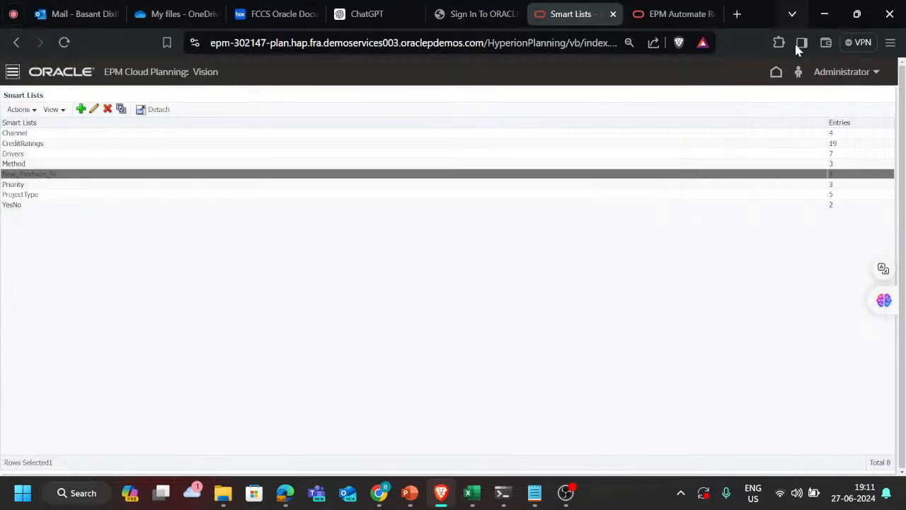
{"action": "left_click", "coordinate": [777, 74]}
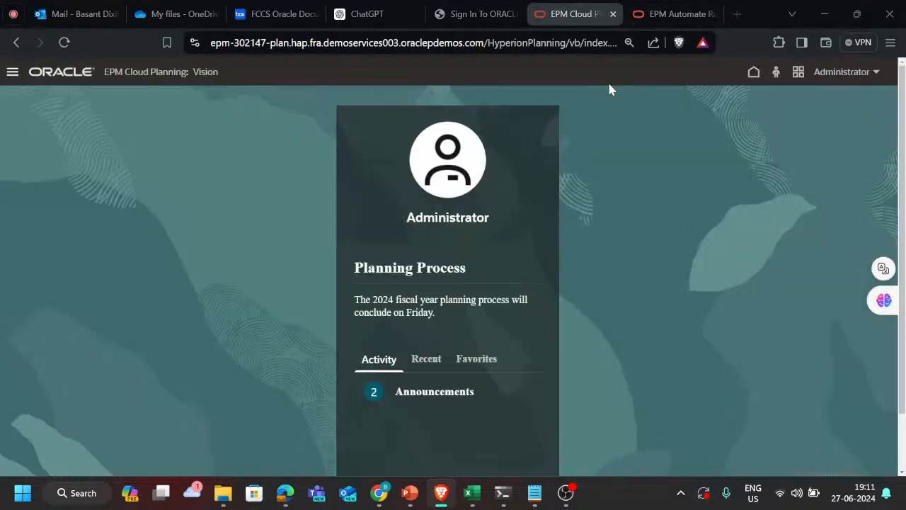
{"action": "key", "text": "alt+Tab"}
{"action": "key", "text": "alt+Tab"}
{"action": "key", "text": "alt+shift+Tab"}
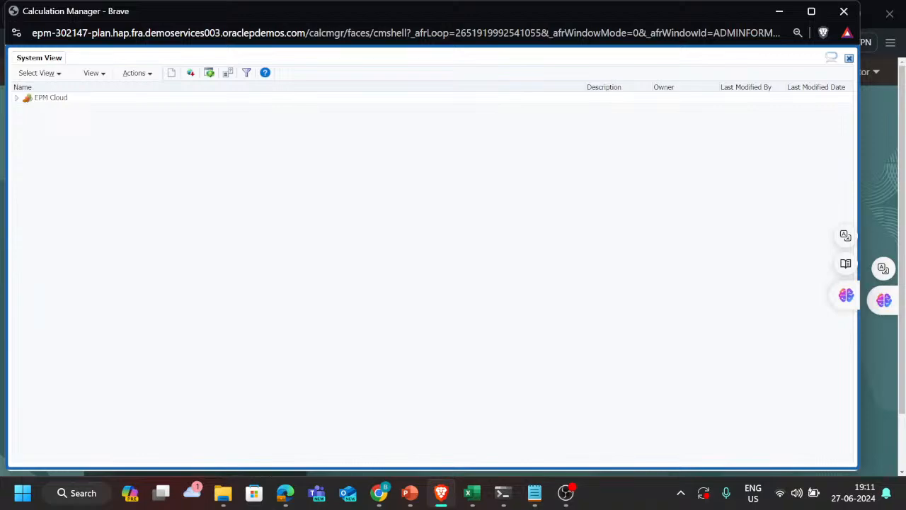
Step: Start a new rule under Rules in the Plan1 cube of the Vision application
{"action": "left_click", "coordinate": [16, 98]}
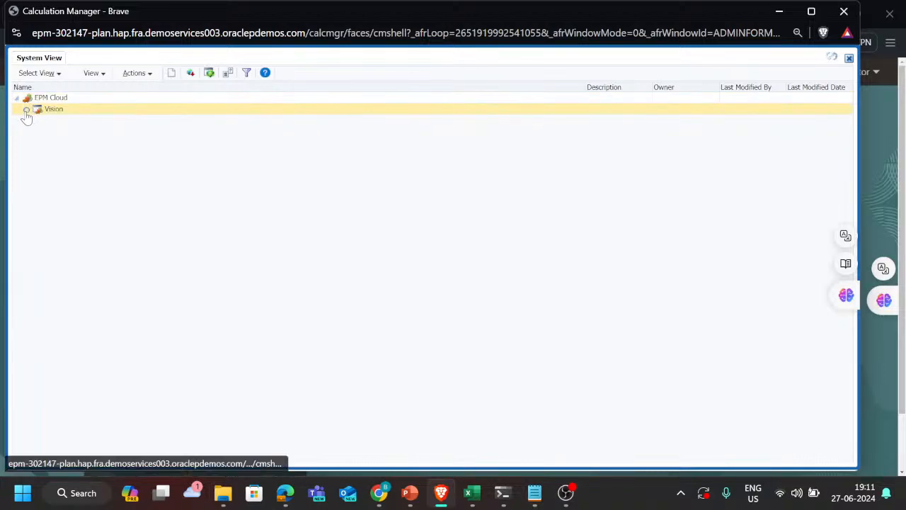
{"action": "left_click", "coordinate": [26, 110]}
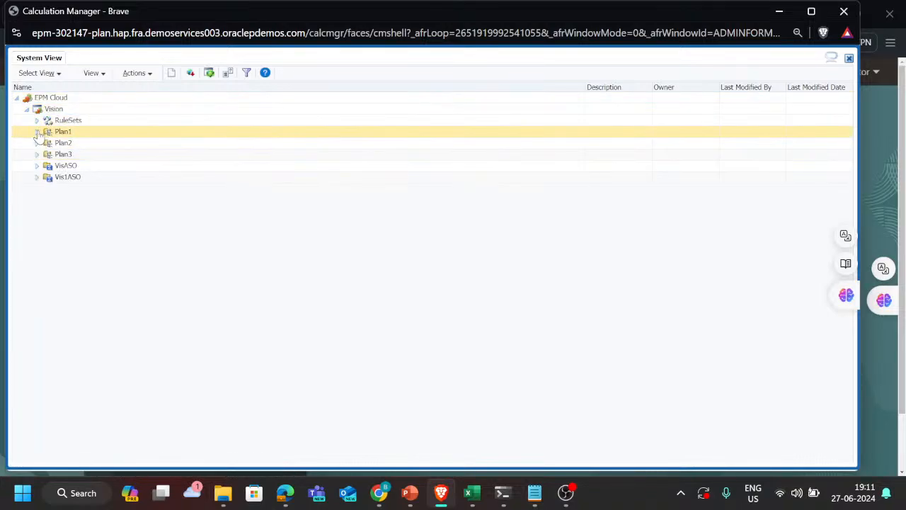
{"action": "left_click", "coordinate": [36, 132]}
{"action": "right_click", "coordinate": [73, 143]}
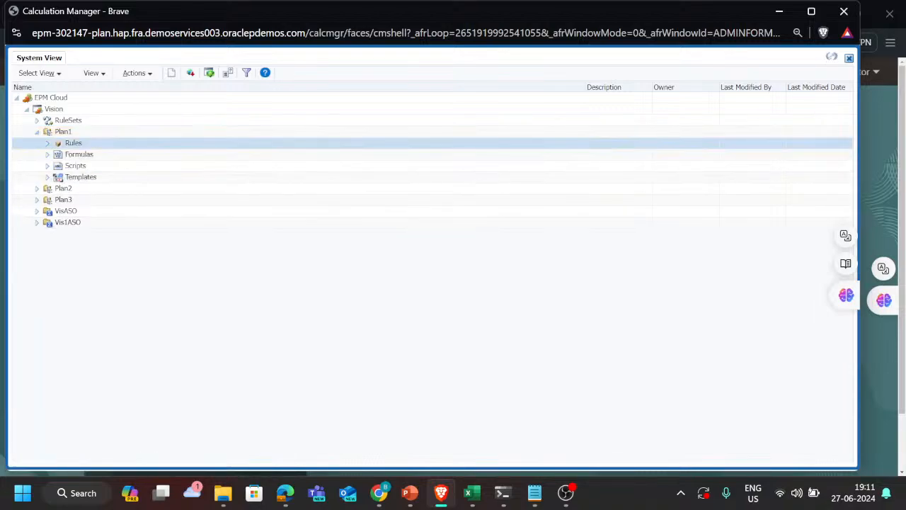
{"action": "left_click", "coordinate": [81, 148]}
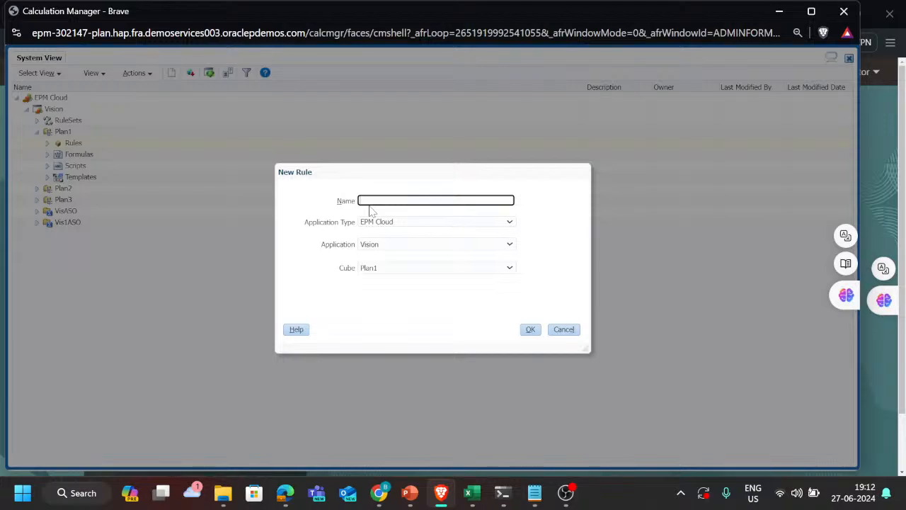
{"action": "key", "text": "shift"}
{"action": "key", "text": "shift"}
{"action": "key", "text": "shift"}
{"action": "key", "text": "shift"}
{"action": "key", "text": "shift"}
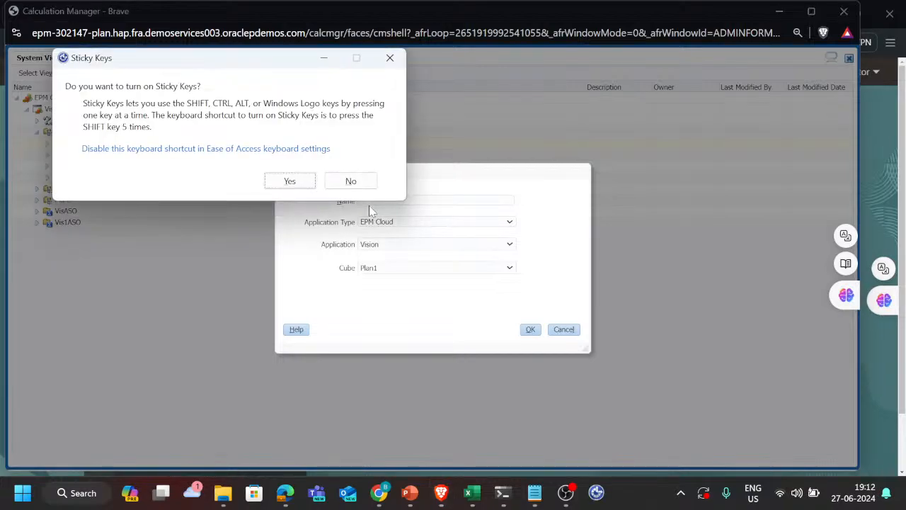
{"action": "left_click", "coordinate": [390, 60]}
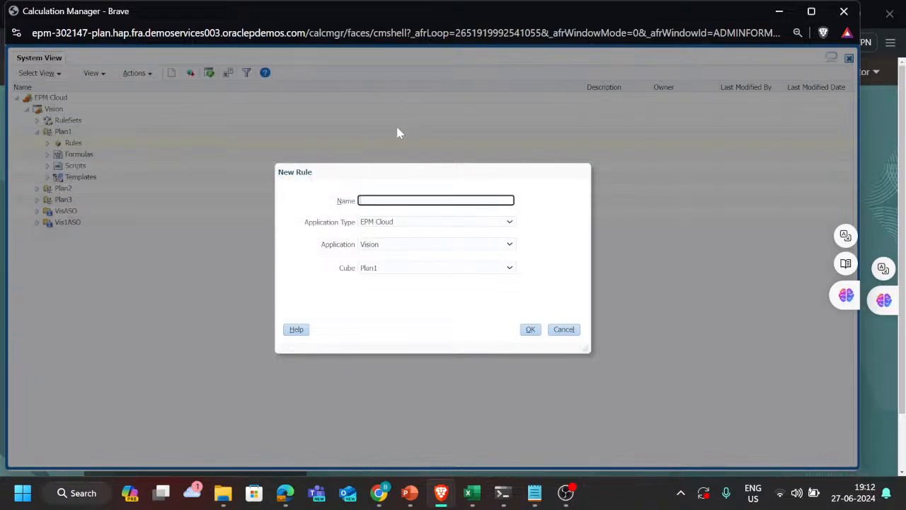
{"action": "type", "text": "Reducu"}
{"action": "double_click", "coordinate": [404, 201]}
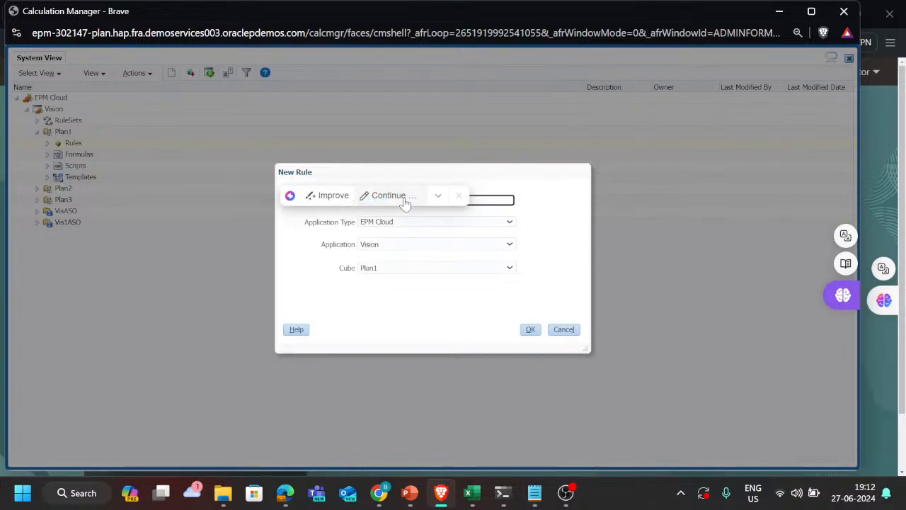
{"action": "left_click", "coordinate": [460, 196]}
{"action": "left_click", "coordinate": [464, 200]}
{"action": "left_click", "coordinate": [465, 201]}
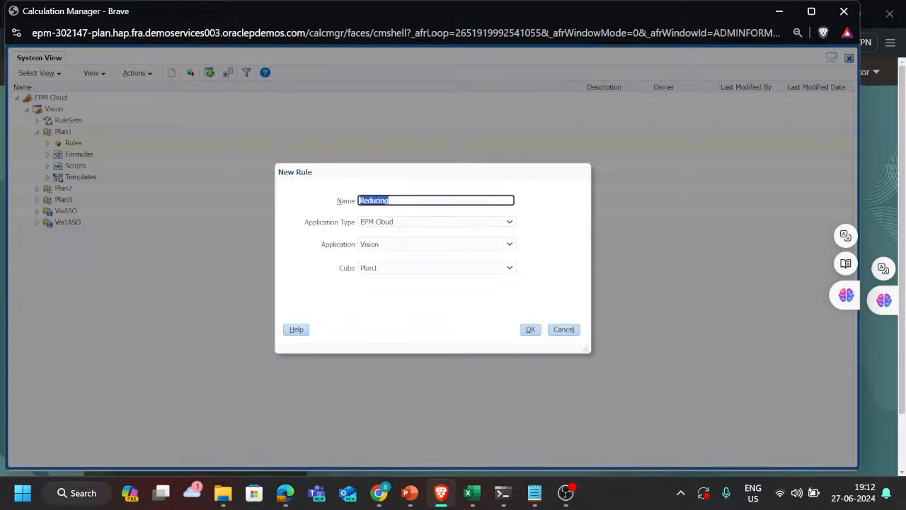
Step: Name the new rule HashMissing, create it for Plan1, and enlarge the Calculation Manager window
{"action": "key", "text": "ctrl+a"}
{"action": "key", "text": "BackSpace"}
{"action": "type", "text": "Hash"}
{"action": "left_click", "coordinate": [531, 330]}
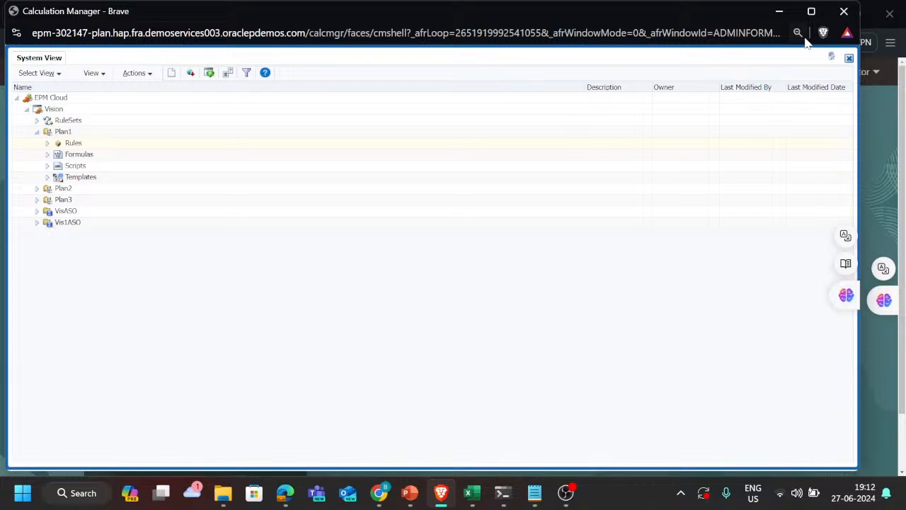
{"action": "left_click", "coordinate": [811, 10]}
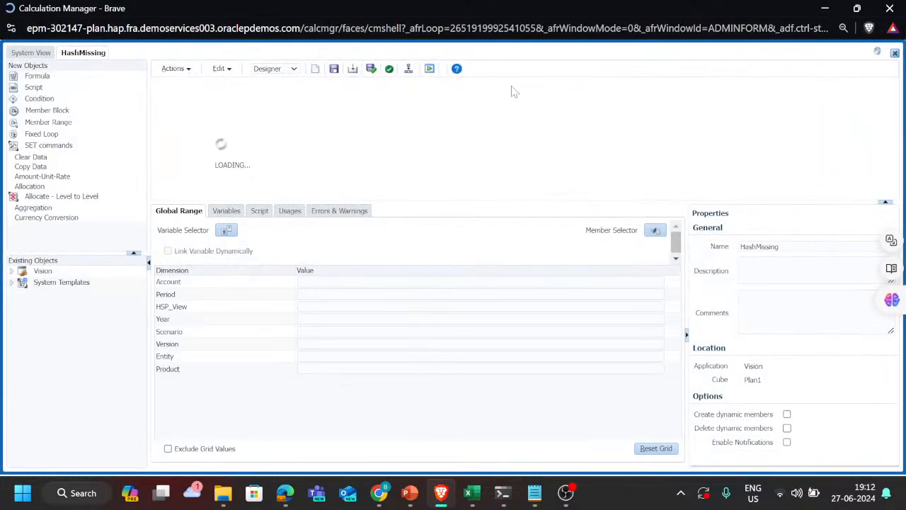
Step: Set the HashMissing rule to Edit Script mode and enter an opening FIX ("BaseData") line with a closing ENDFIX
{"action": "left_click", "coordinate": [281, 70]}
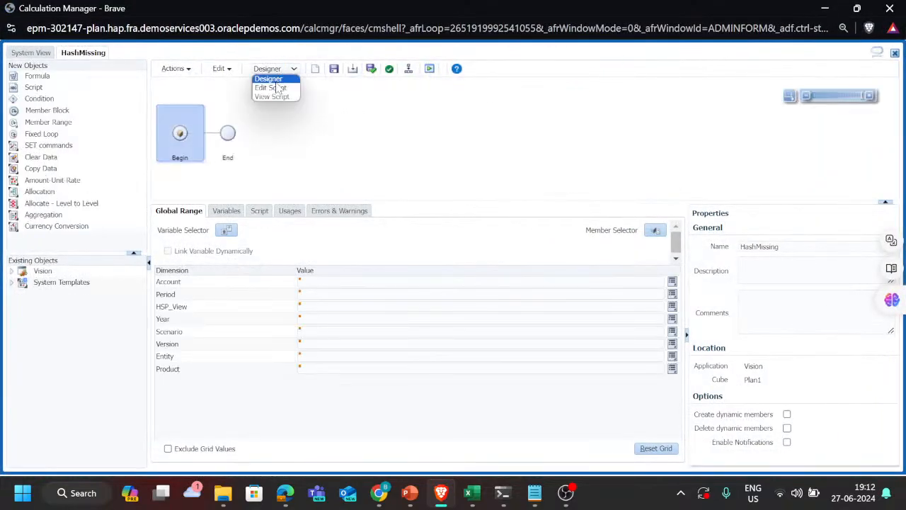
{"action": "left_click", "coordinate": [273, 88]}
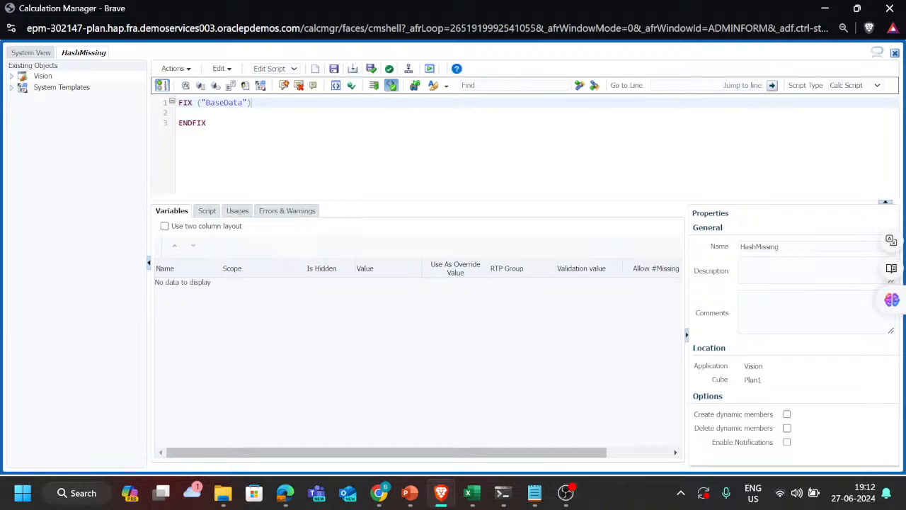
{"action": "scroll", "coordinate": [260, 104], "scroll_direction": "up", "scroll_amount": 3}
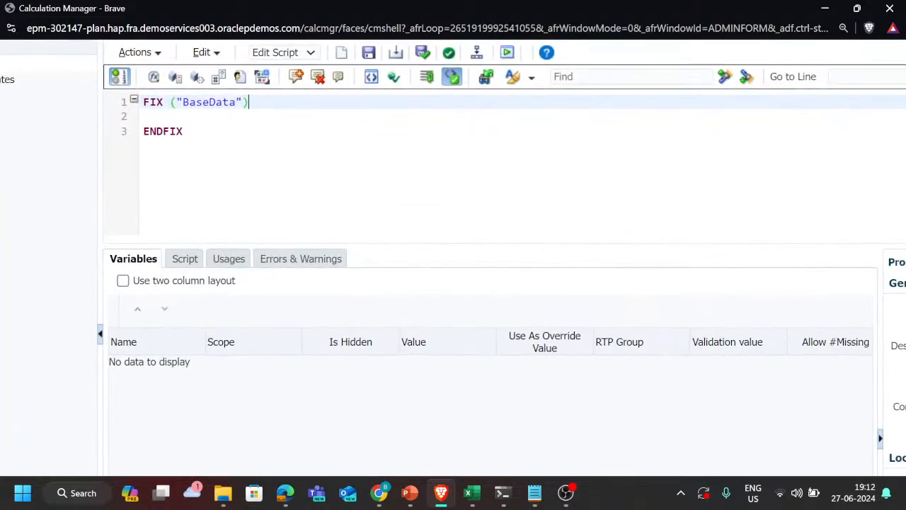
{"action": "scroll", "coordinate": [260, 104], "scroll_direction": "left", "scroll_amount": 1}
Step: Insert the previously copied Actual version of the zero-replacing script on a new line after the opening FIX
{"action": "key", "text": "Return"}
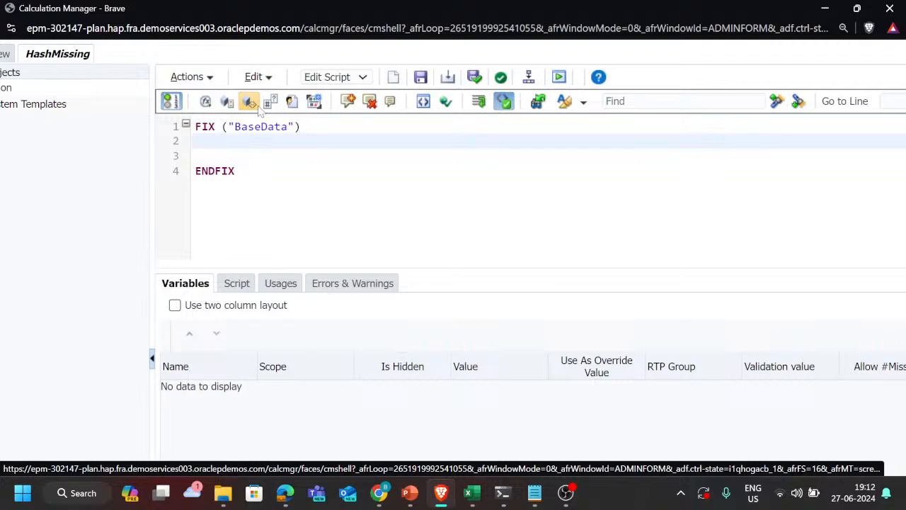
{"action": "key", "text": "super+v"}
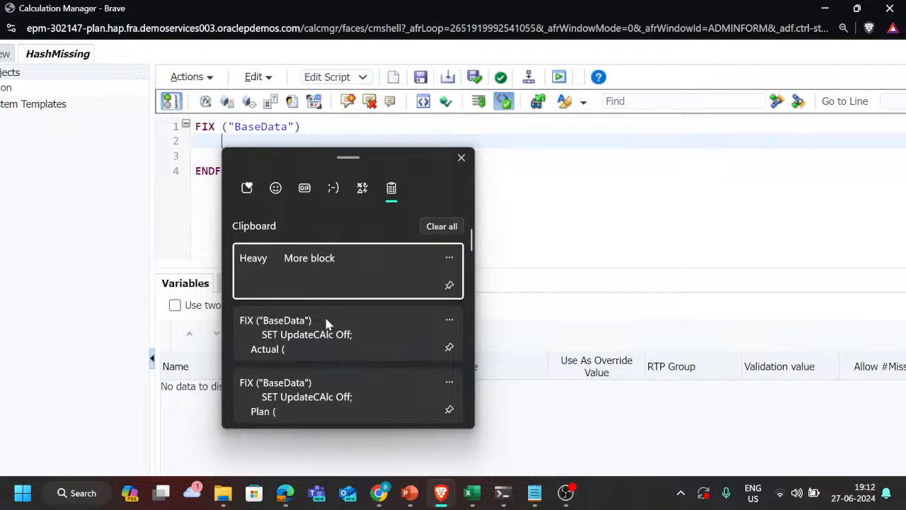
{"action": "scroll", "coordinate": [326, 322], "scroll_direction": "down", "scroll_amount": 1}
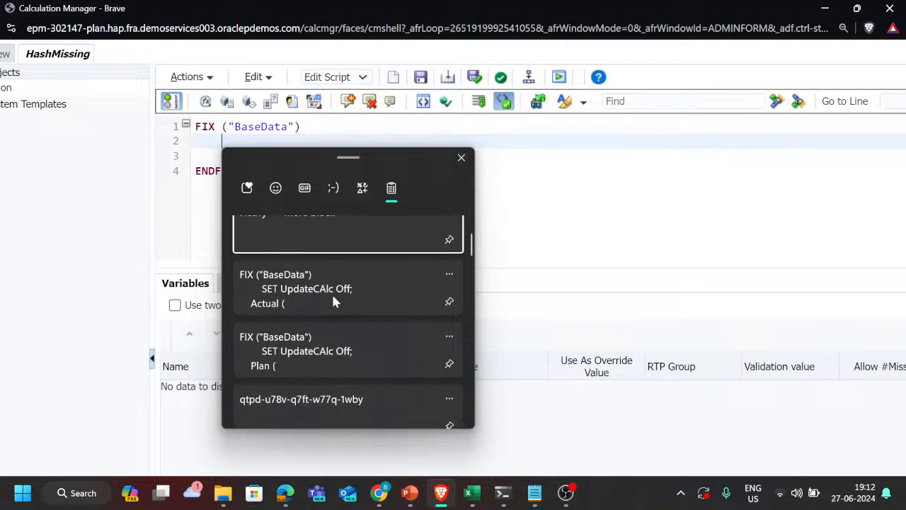
{"action": "left_click", "coordinate": [334, 297]}
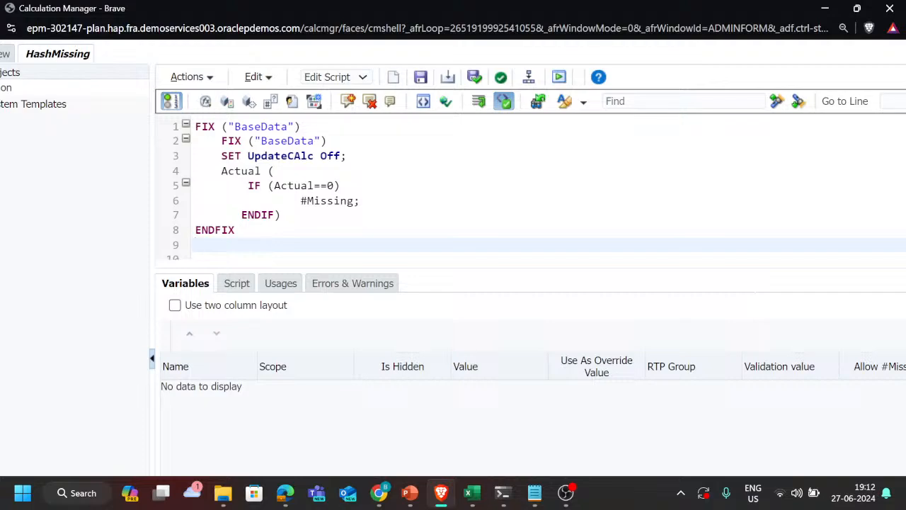
Step: Delete the duplicate outer FIX ("BaseData") line and its empty line so the inserted FIX starts the script
{"action": "left_click", "coordinate": [179, 122]}
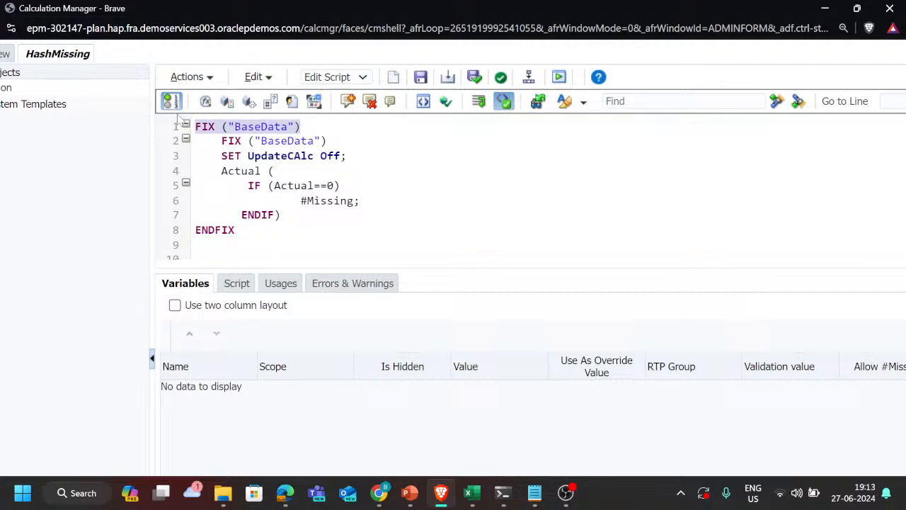
{"action": "key", "text": "Delete"}
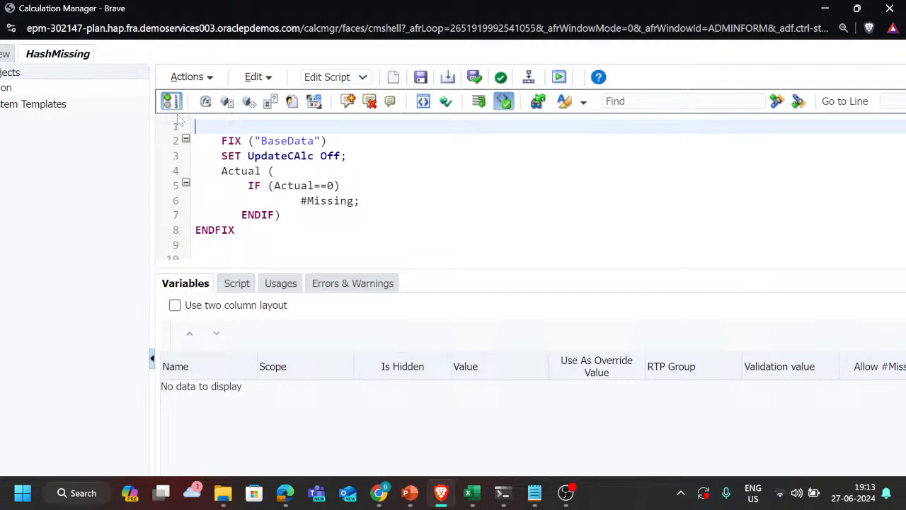
{"action": "key", "text": "Down"}
{"action": "key", "text": "Down"}
{"action": "key", "text": "Down"}
{"action": "key", "text": "Up"}
{"action": "key", "text": "Up"}
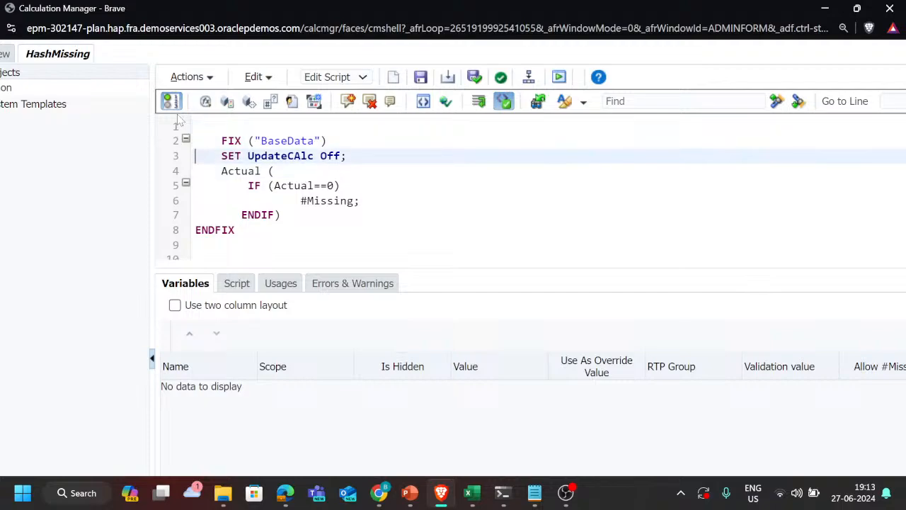
{"action": "key", "text": "BackSpace"}
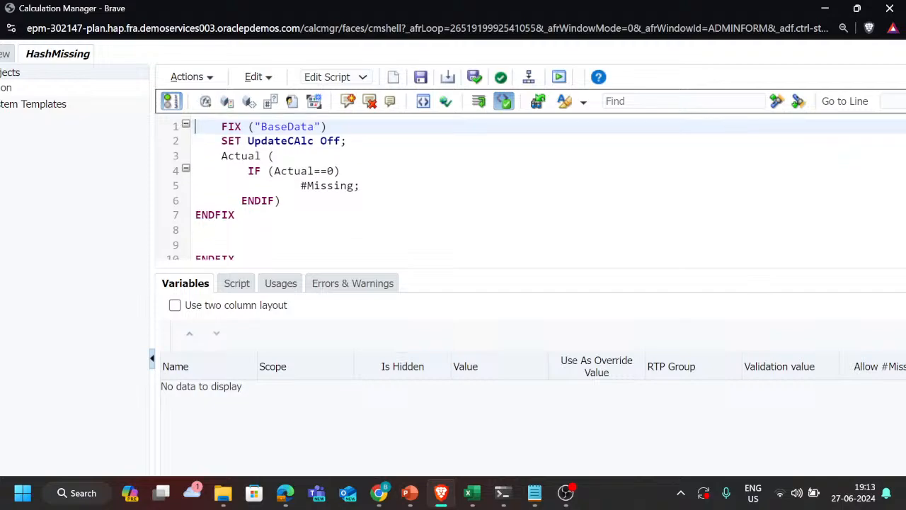
Step: Remove the extra ENDFIX and blank lines at the script's end, and the indent before FIX ("BaseData") on line 1
{"action": "scroll", "coordinate": [530, 188], "scroll_direction": "down", "scroll_amount": 1}
{"action": "key", "text": "ctrl+End"}
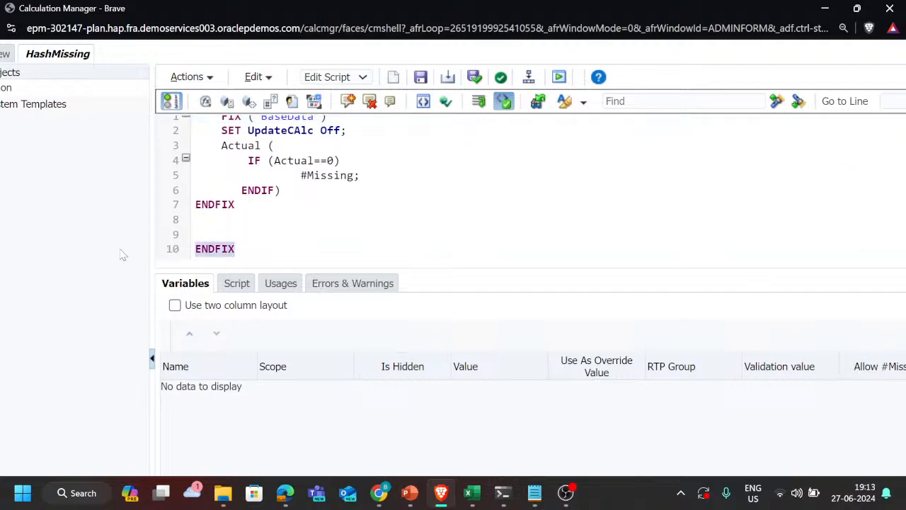
{"action": "key", "text": "BackSpace"}
{"action": "key", "text": "BackSpace"}
{"action": "key", "text": "BackSpace"}
{"action": "key", "text": "BackSpace"}
{"action": "key", "text": "BackSpace"}
{"action": "key", "text": "BackSpace"}
{"action": "key", "text": "BackSpace"}
{"action": "key", "text": "BackSpace"}
{"action": "key", "text": "BackSpace"}
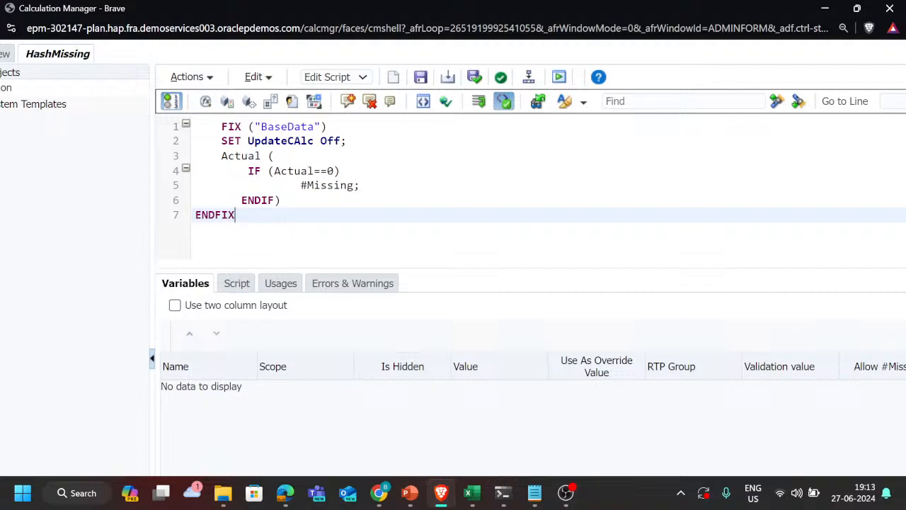
{"action": "left_click", "coordinate": [221, 126]}
{"action": "key", "text": "BackSpace"}
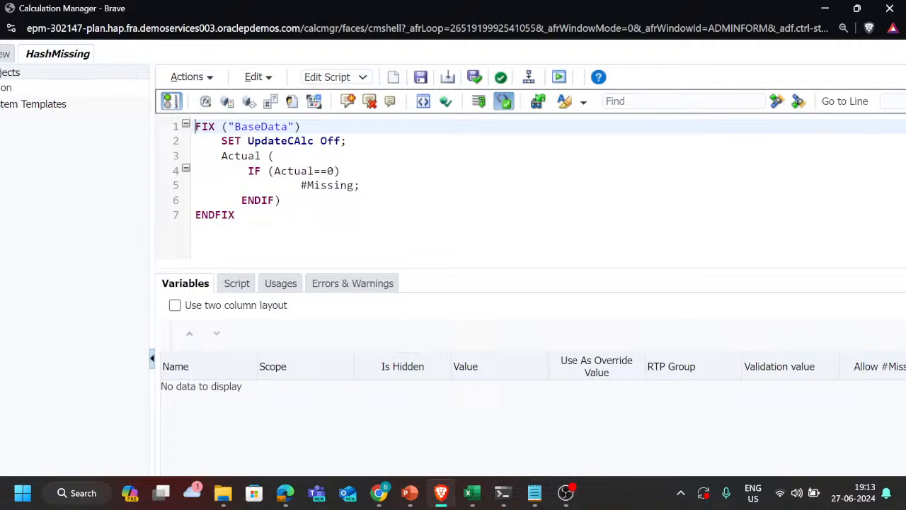
Step: Enclose the Actual member name in double quotes on line 3 and in the IF condition on line 4
{"action": "left_click", "coordinate": [268, 156]}
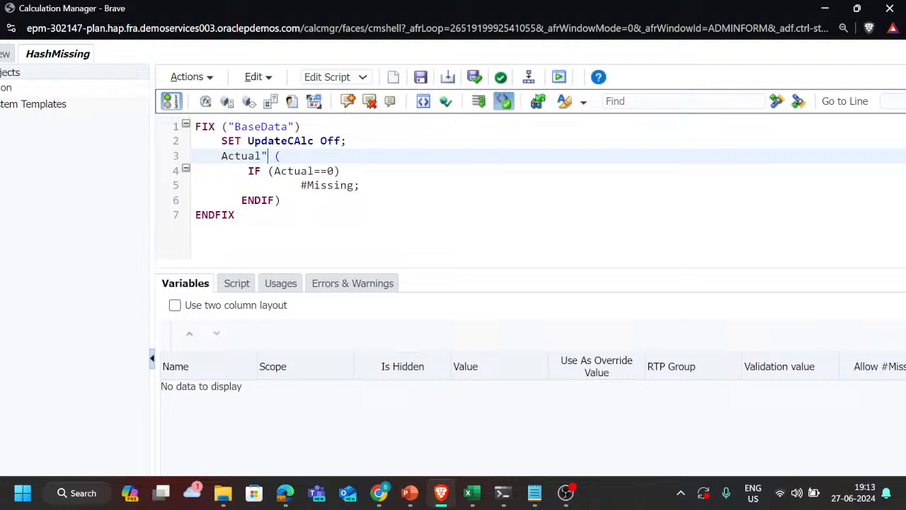
{"action": "type", "text": "\""}
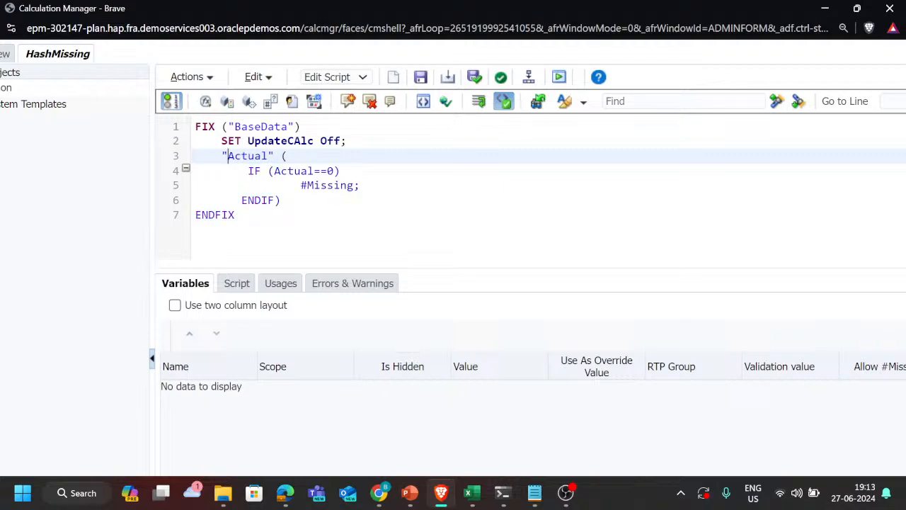
{"action": "left_click", "coordinate": [256, 171]}
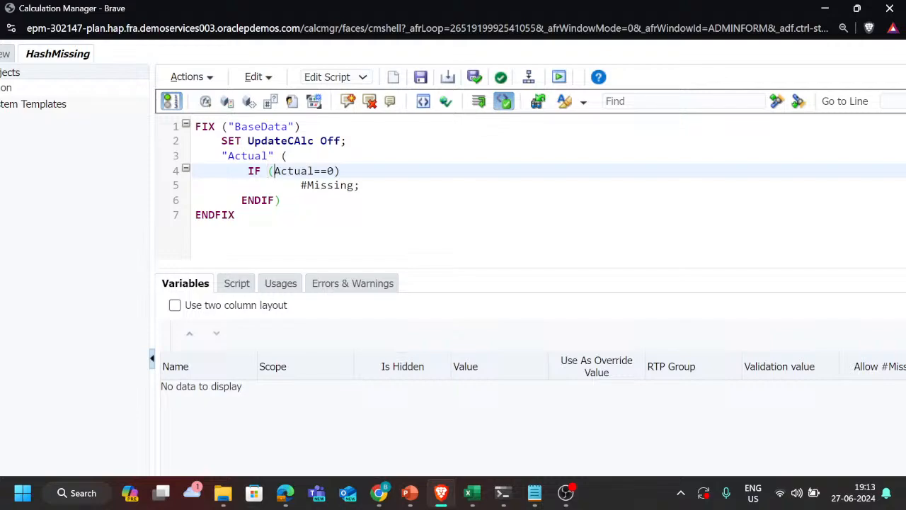
{"action": "type", "text": "\""}
{"action": "type", "text": "\""}
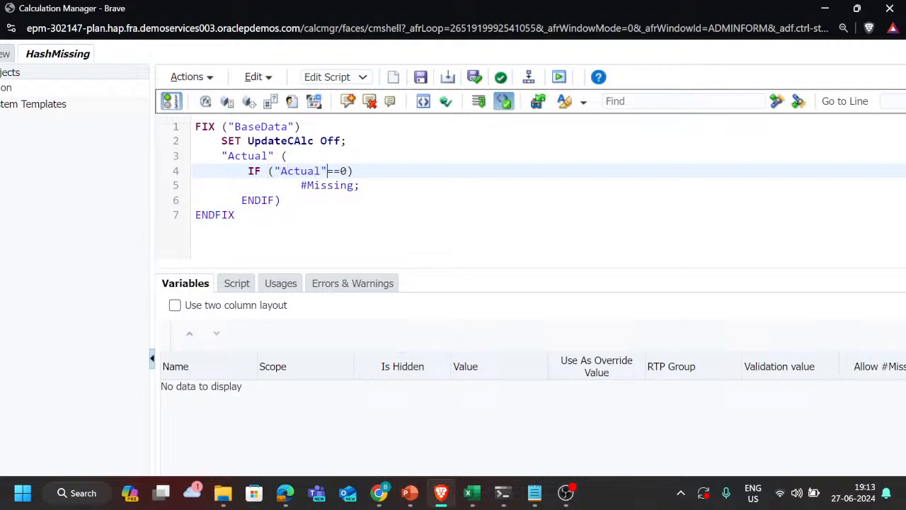
{"action": "left_click", "coordinate": [320, 185]}
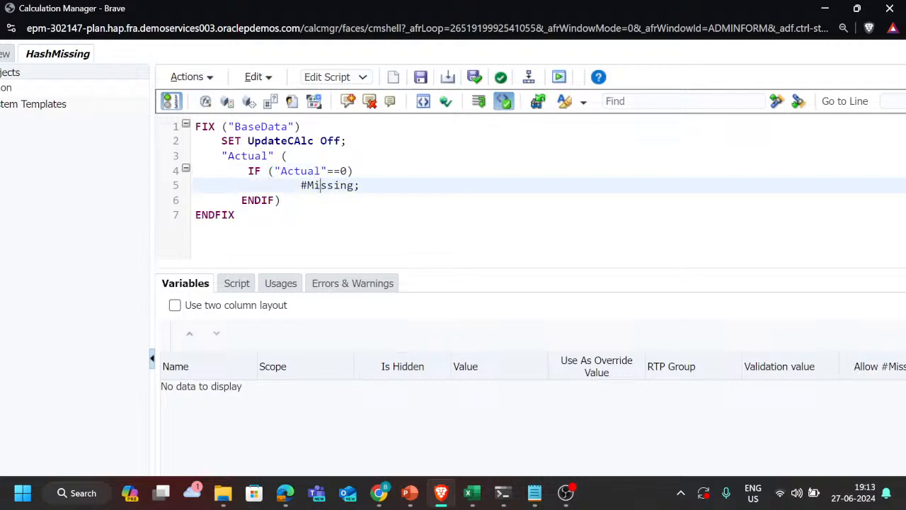
{"action": "left_click", "coordinate": [322, 171]}
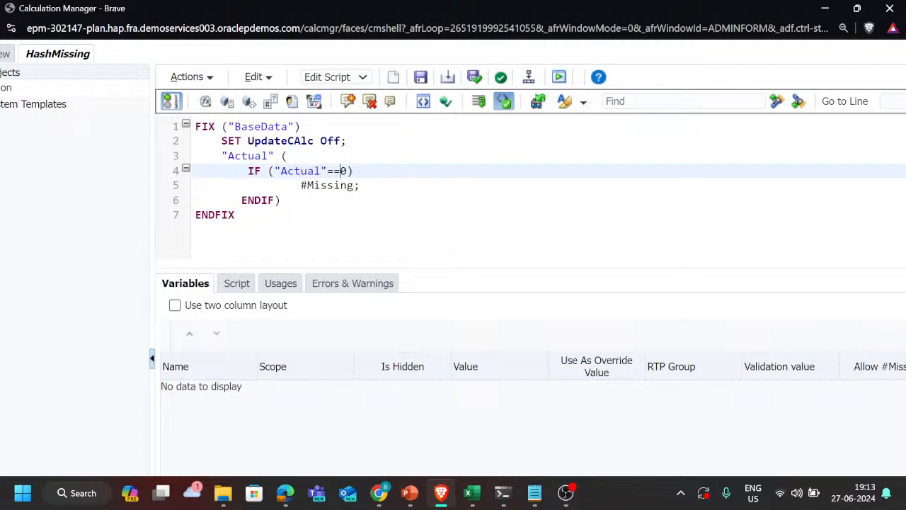
{"action": "left_click", "coordinate": [354, 185]}
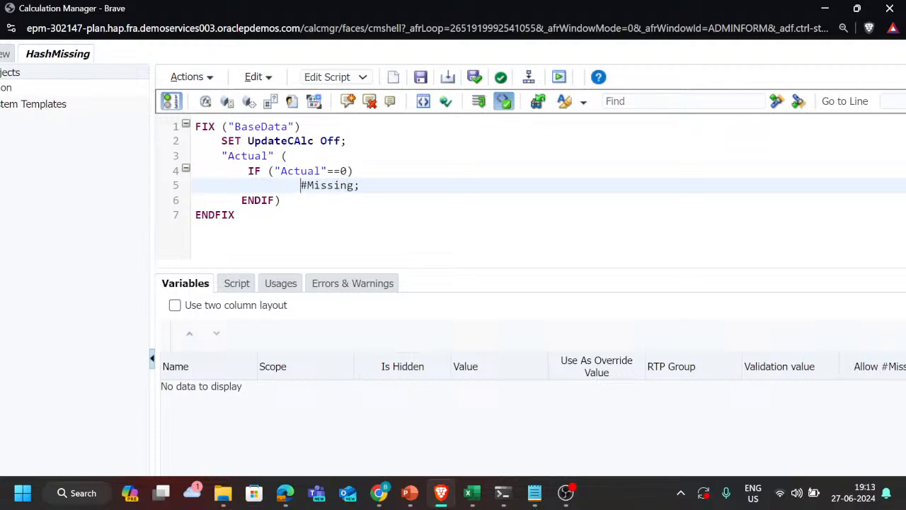
Step: Validate and save the HashMissing rule, and deploy it
{"action": "scroll", "coordinate": [453, 213], "scroll_direction": "down", "scroll_amount": 1}
{"action": "scroll", "coordinate": [453, 212], "scroll_direction": "up", "scroll_amount": 1}
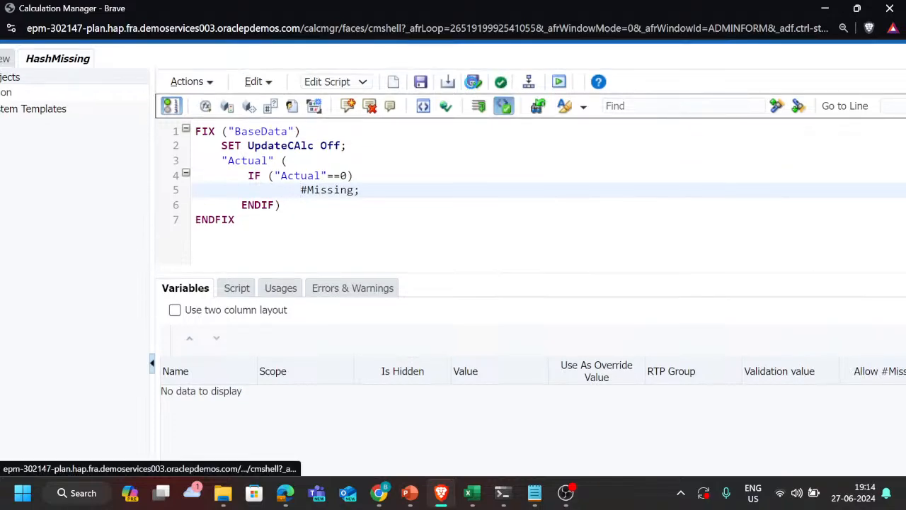
{"action": "left_click", "coordinate": [472, 82]}
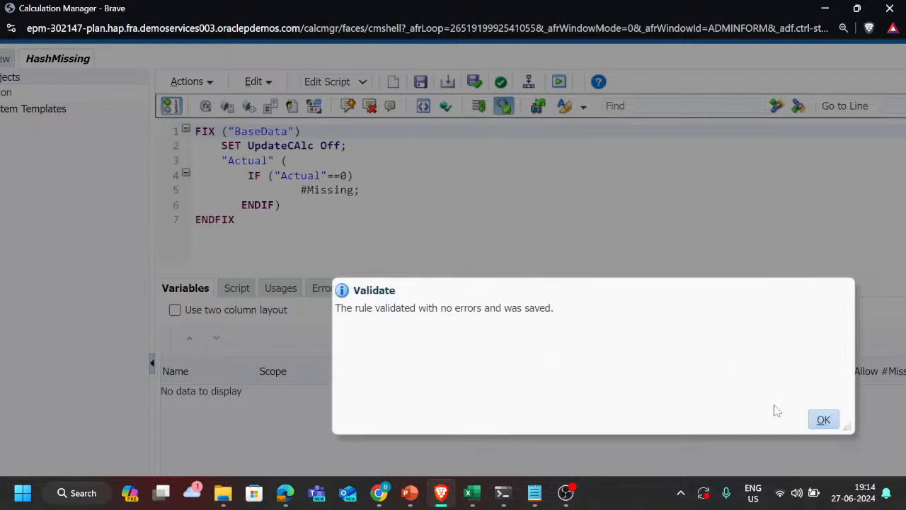
{"action": "left_click", "coordinate": [824, 419]}
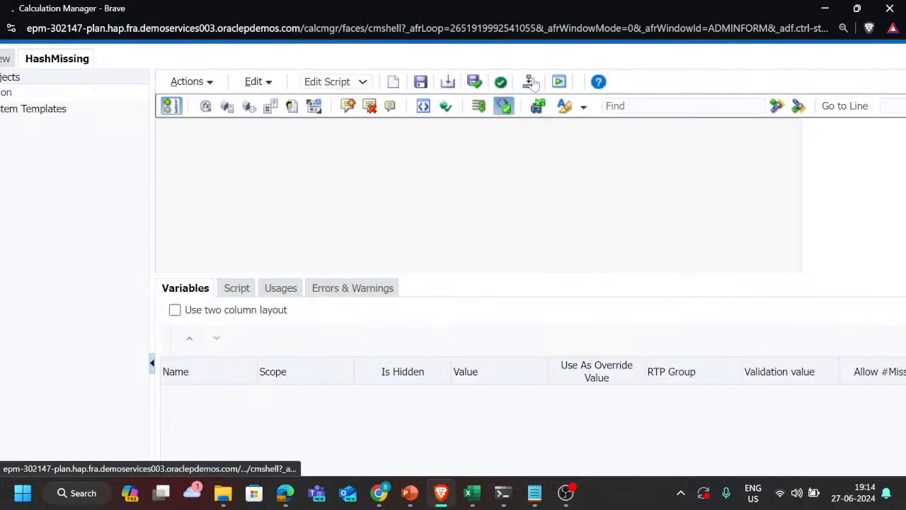
{"action": "left_click", "coordinate": [531, 82]}
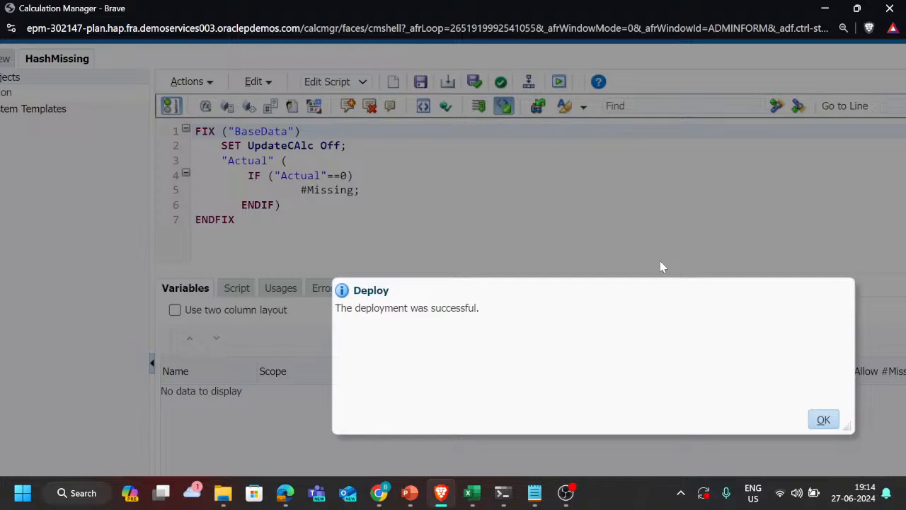
{"action": "left_click", "coordinate": [827, 422]}
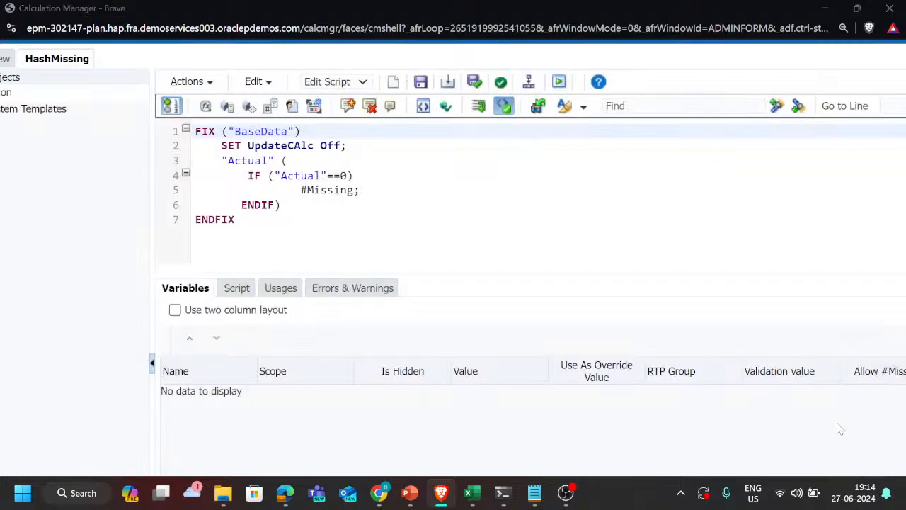
Step: Switch to the PBCS trackers tickets workbook in Excel and permanently delete Sheet2
{"action": "key", "text": "alt+Tab"}
{"action": "key", "text": "Tab"}
{"action": "key", "text": "alt+Tab"}
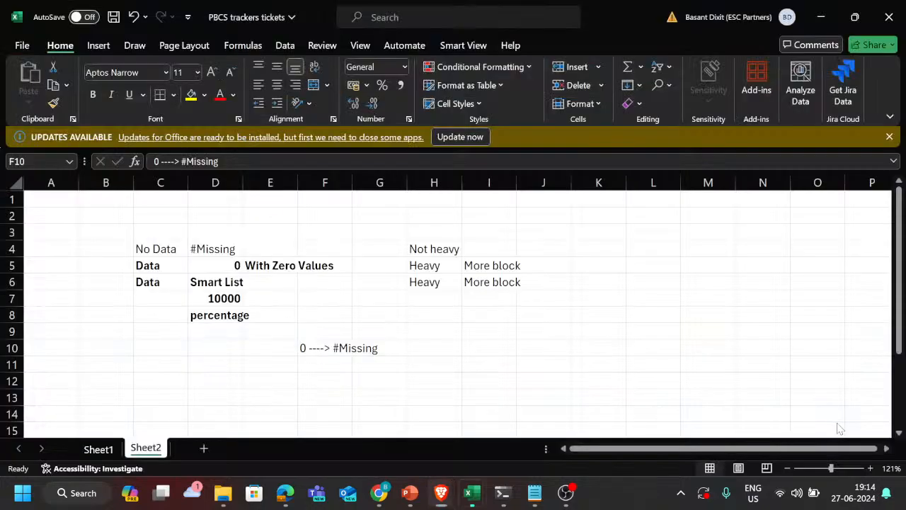
{"action": "right_click", "coordinate": [163, 450]}
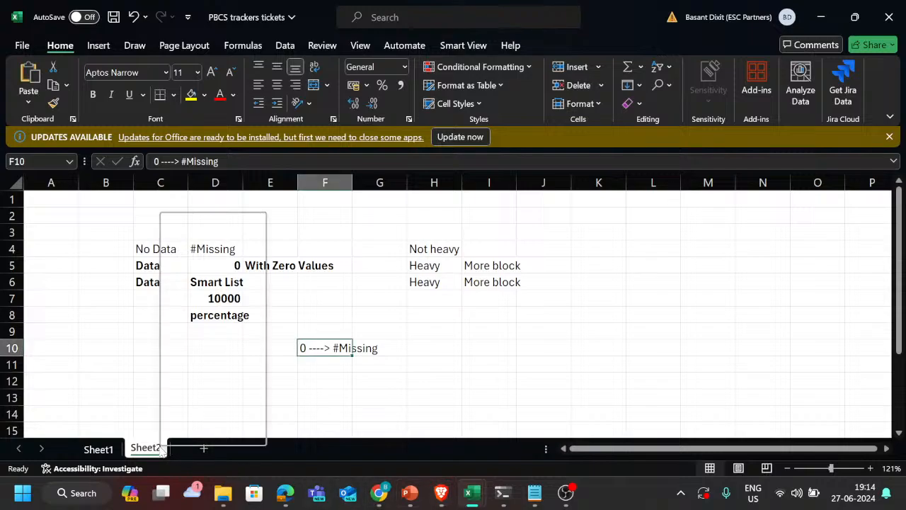
{"action": "left_click", "coordinate": [209, 241]}
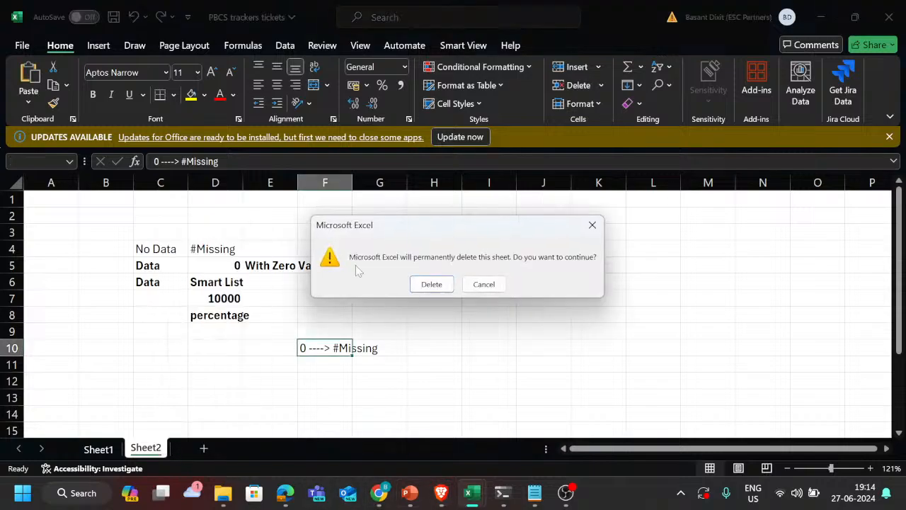
{"action": "left_click", "coordinate": [431, 284]}
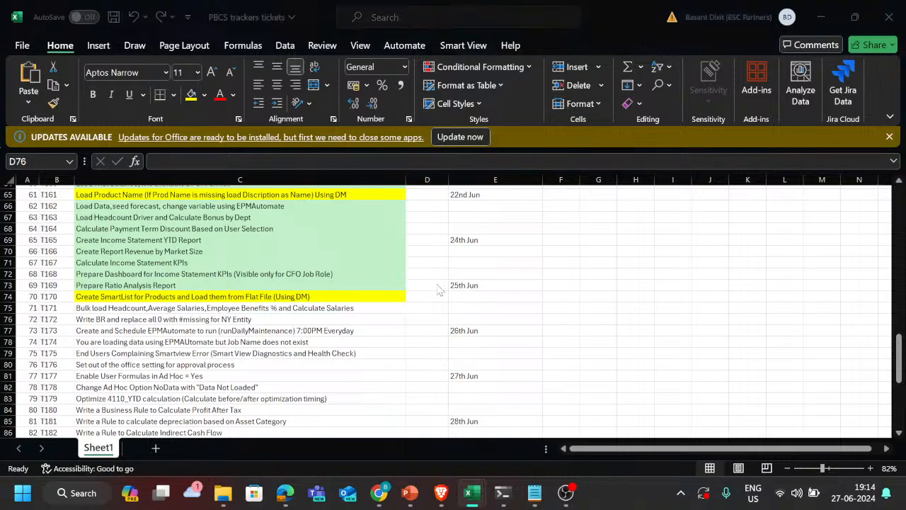
Step: Switch to the recovered Book1 (version 2) workbook with the Planning ad hoc grid
{"action": "key", "text": "alt+Tab"}
{"action": "key", "text": "alt+Tab"}
{"action": "key", "text": "alt+Tab"}
{"action": "key", "text": "alt+Tab"}
{"action": "key", "text": "alt+Tab"}
{"action": "key", "text": "alt+Tab"}
{"action": "key", "text": "alt+Tab"}
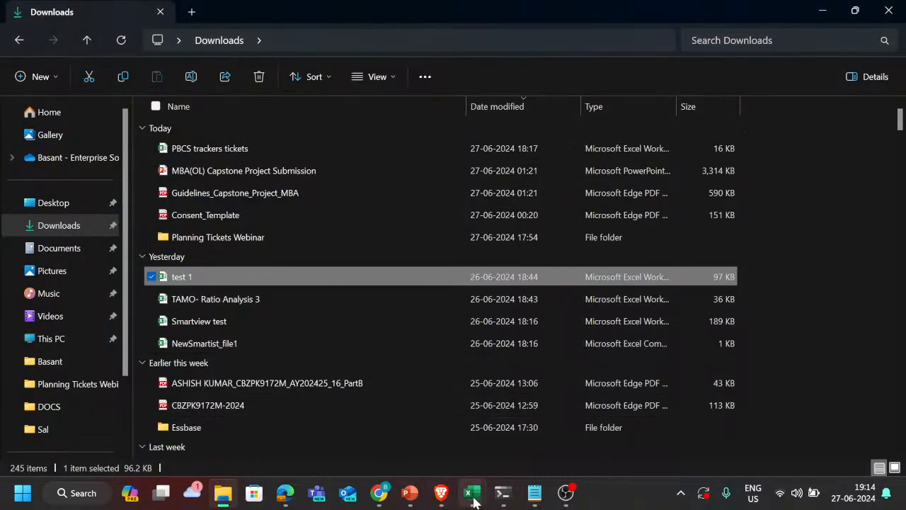
{"action": "mouse_move", "coordinate": [475, 502]}
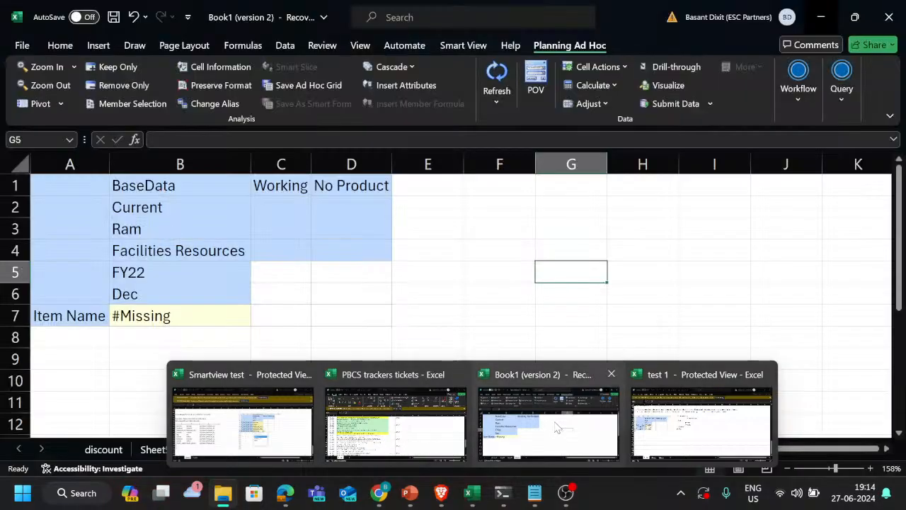
{"action": "left_click", "coordinate": [558, 428]}
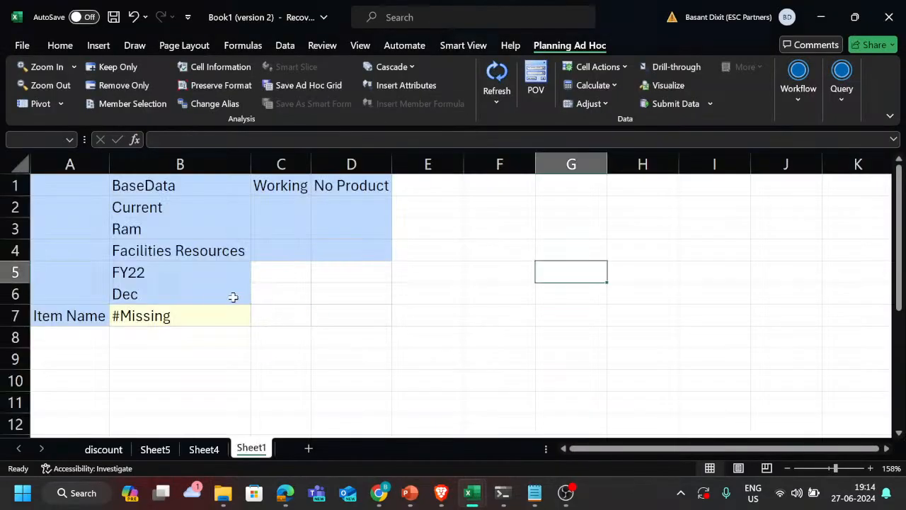
Step: Replace the scenario member in cell B2 of the ad hoc grid with Actual
{"action": "left_click", "coordinate": [146, 205]}
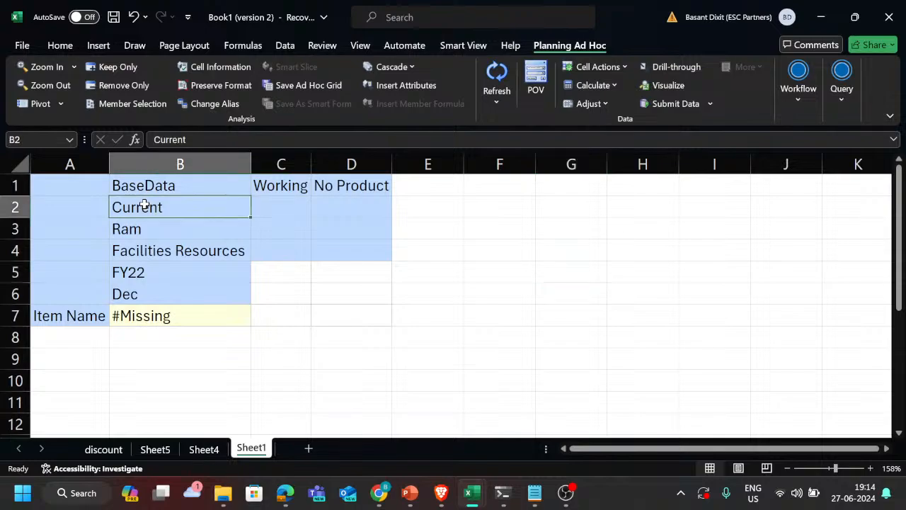
{"action": "type", "text": "Acu"}
{"action": "key", "text": "BackSpace"}
{"action": "type", "text": "tual"}
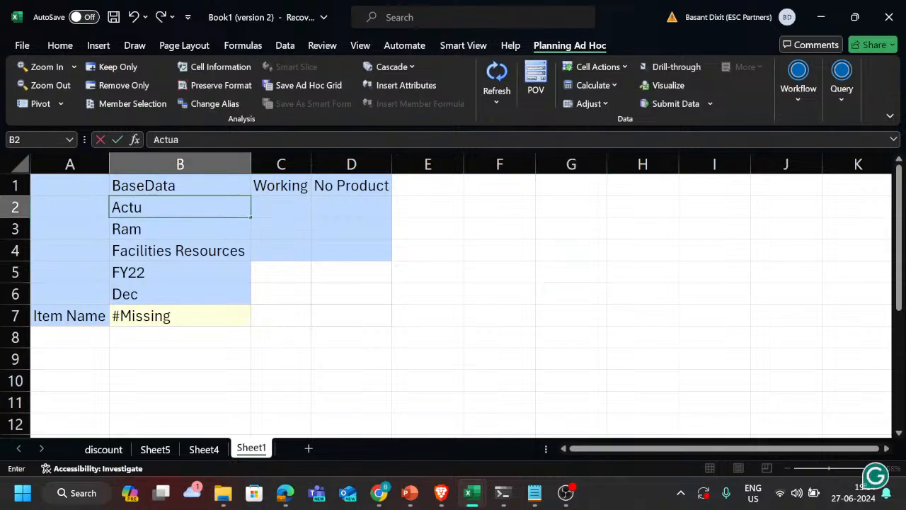
{"action": "key", "text": "Return"}
Step: Try to refresh the ad hoc grid with 4001 entered as the account member in cell A7
{"action": "key", "text": "Down"}
{"action": "key", "text": "Down"}
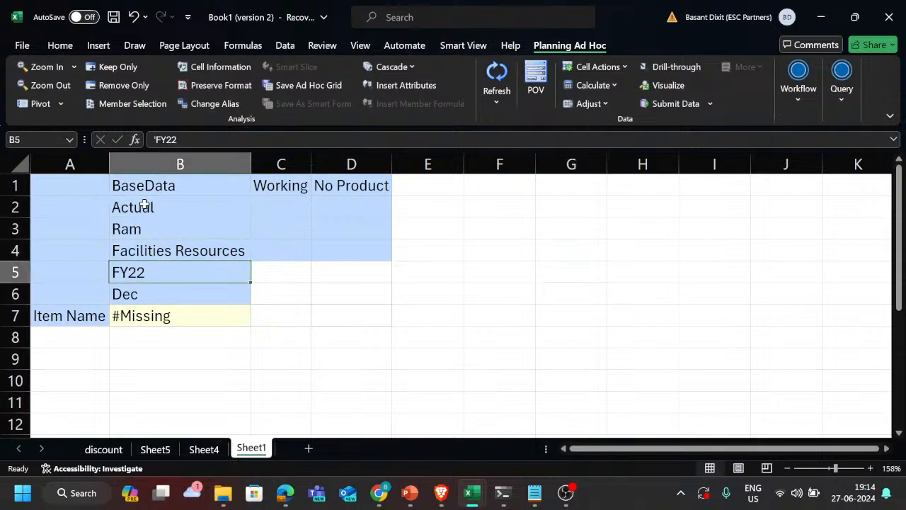
{"action": "key", "text": "Down"}
{"action": "key", "text": "Down"}
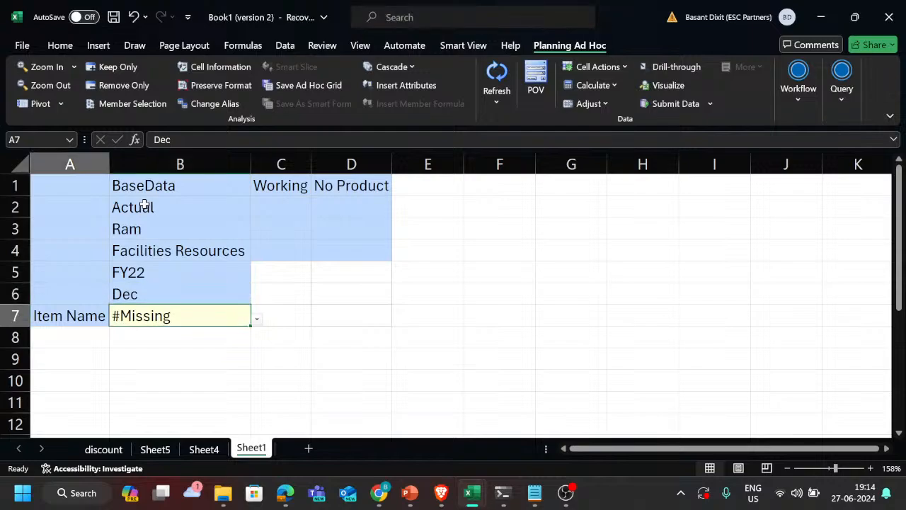
{"action": "key", "text": "Left"}
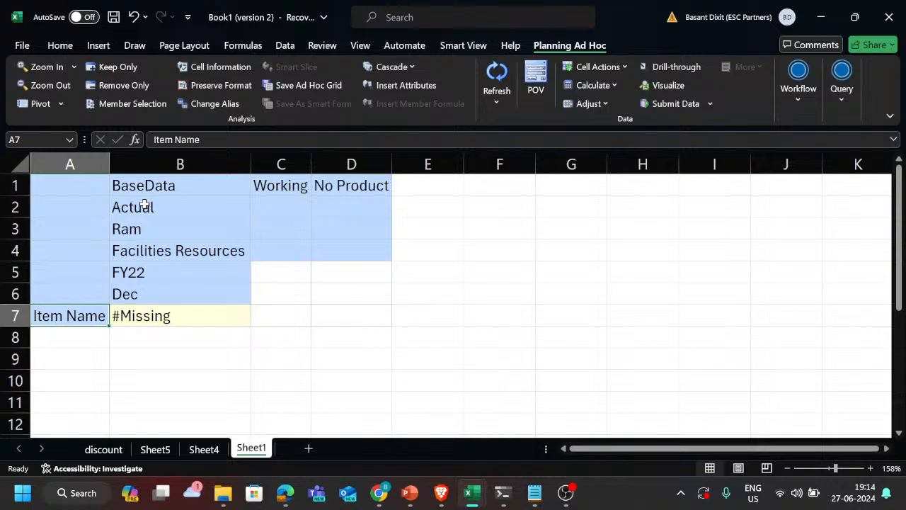
{"action": "type", "text": "4001"}
{"action": "key", "text": "Return"}
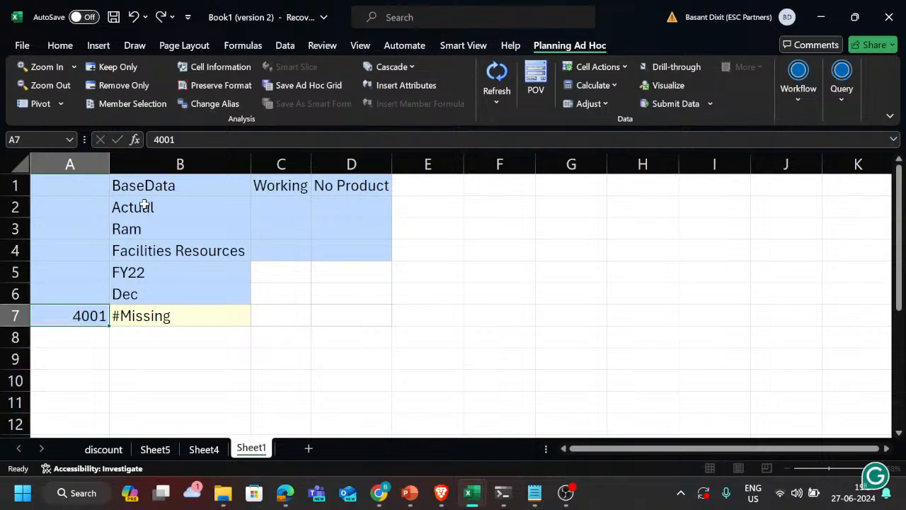
{"action": "left_click", "coordinate": [496, 73]}
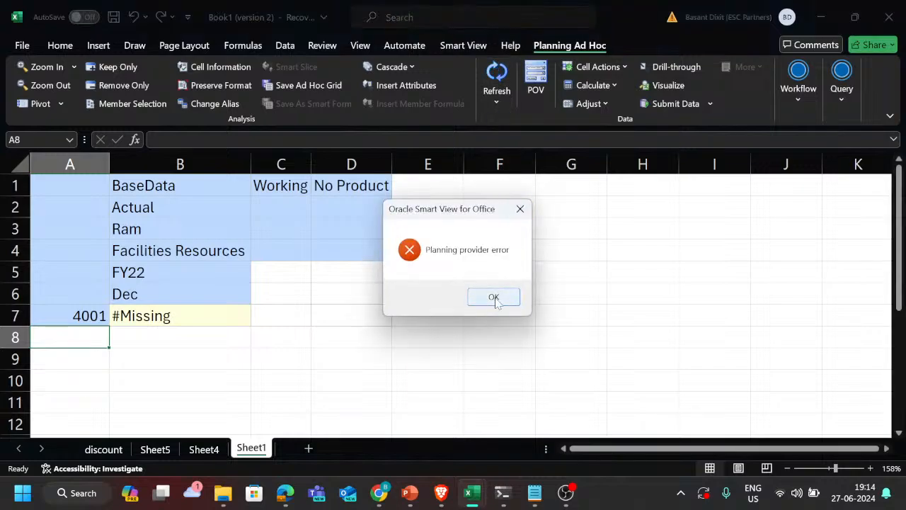
{"action": "left_click", "coordinate": [495, 298]}
Step: Open member selection for the account in cell A7 and search the Account dimension for 4001
{"action": "left_click", "coordinate": [83, 318]}
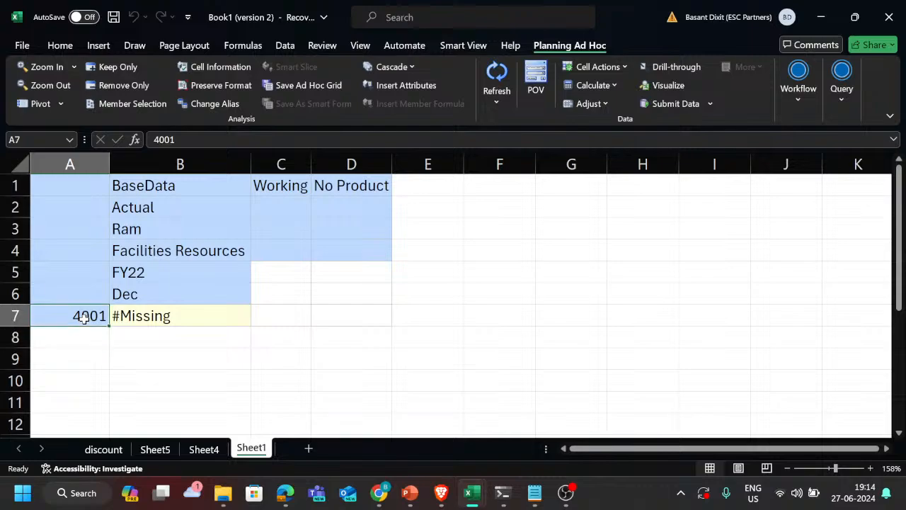
{"action": "left_click", "coordinate": [119, 104]}
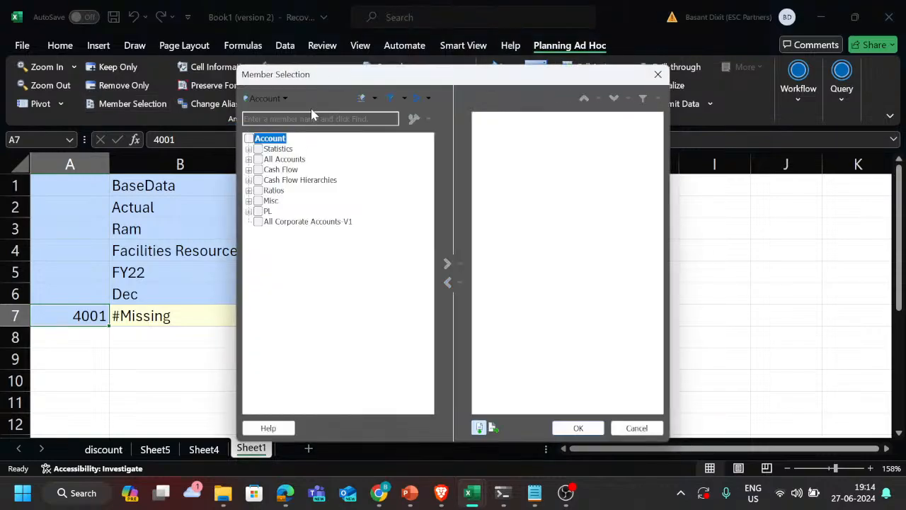
{"action": "left_click", "coordinate": [313, 118]}
{"action": "key", "text": "Return"}
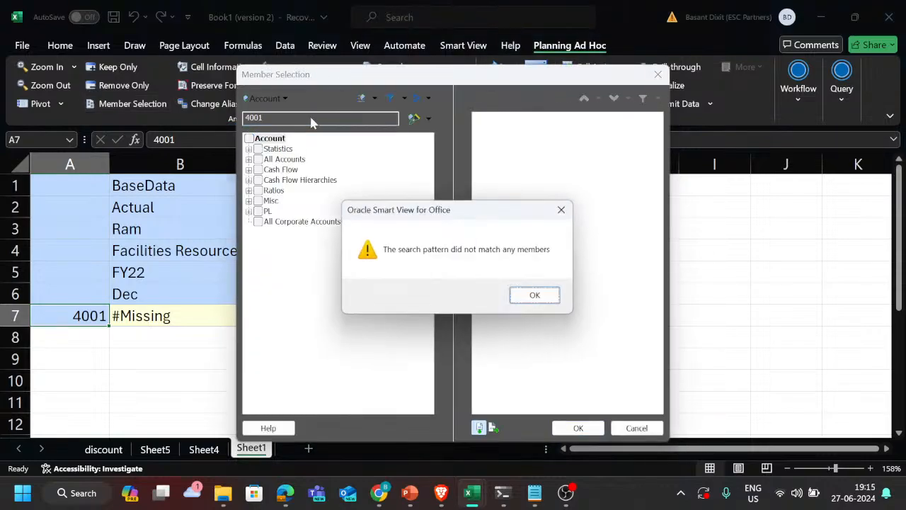
{"action": "left_click", "coordinate": [536, 297]}
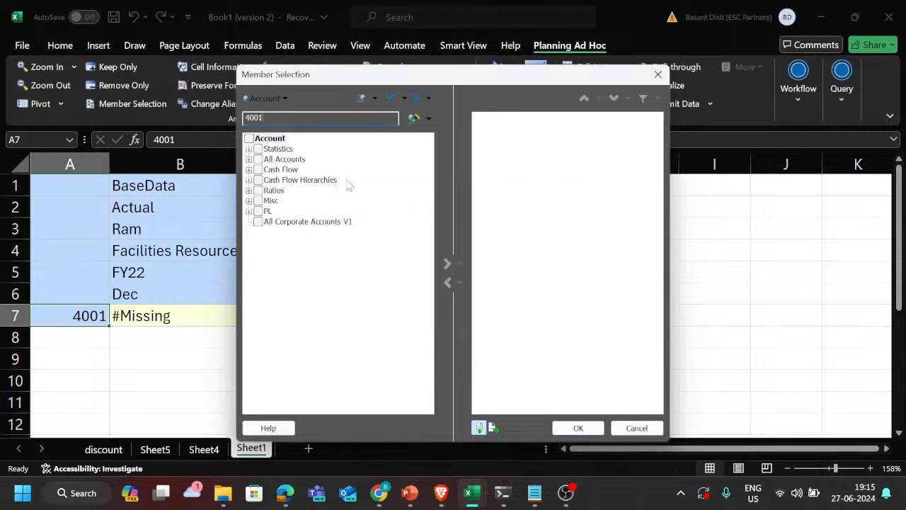
Step: Search for "total reve", choose 4110: Hardware under Total Revenue as the account in cell A7, and refresh the grid
{"action": "type", "text": "total reve"}
{"action": "key", "text": "Return"}
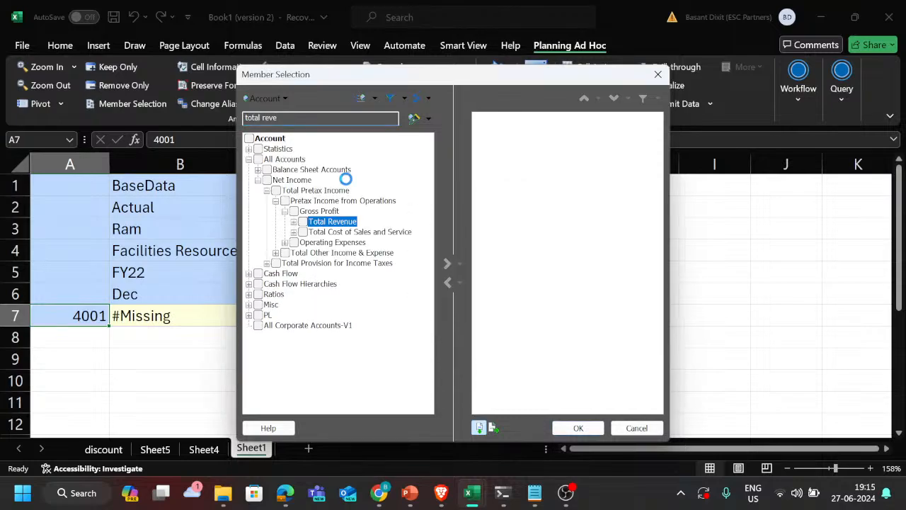
{"action": "left_click", "coordinate": [294, 222]}
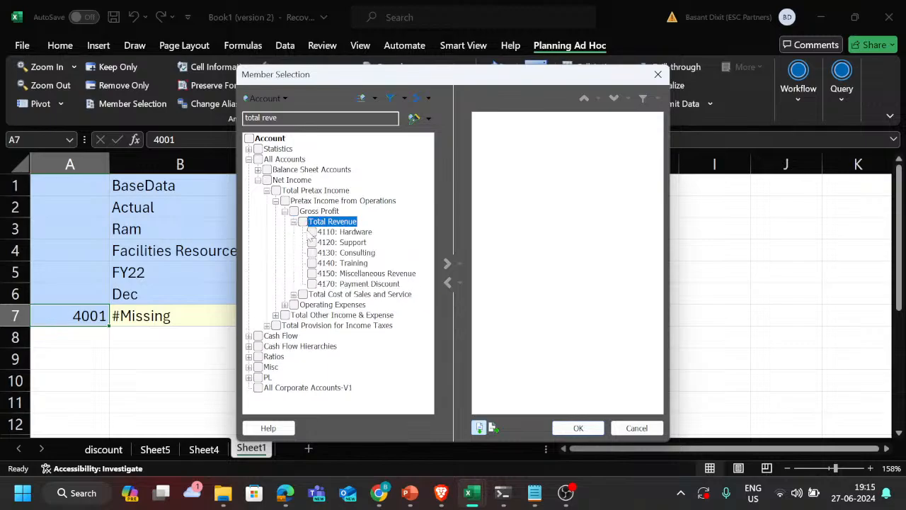
{"action": "left_click", "coordinate": [311, 232]}
{"action": "left_click", "coordinate": [447, 266]}
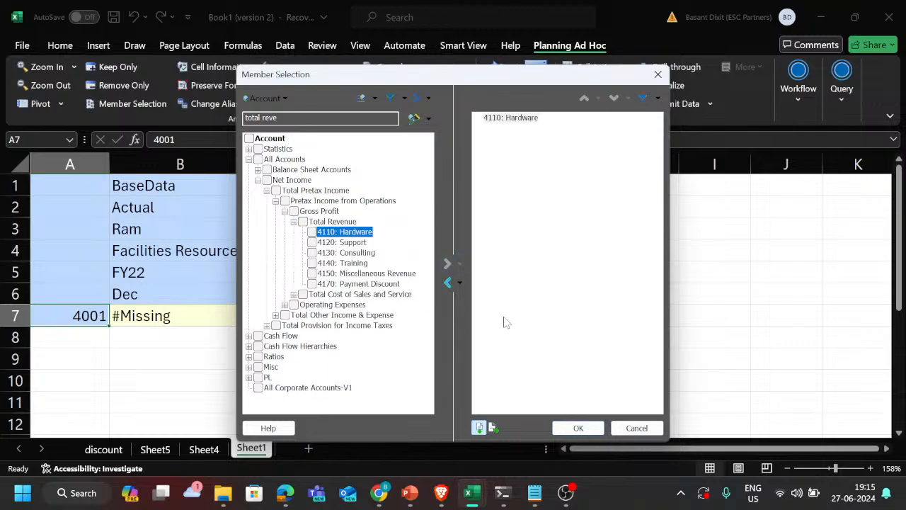
{"action": "left_click", "coordinate": [574, 428]}
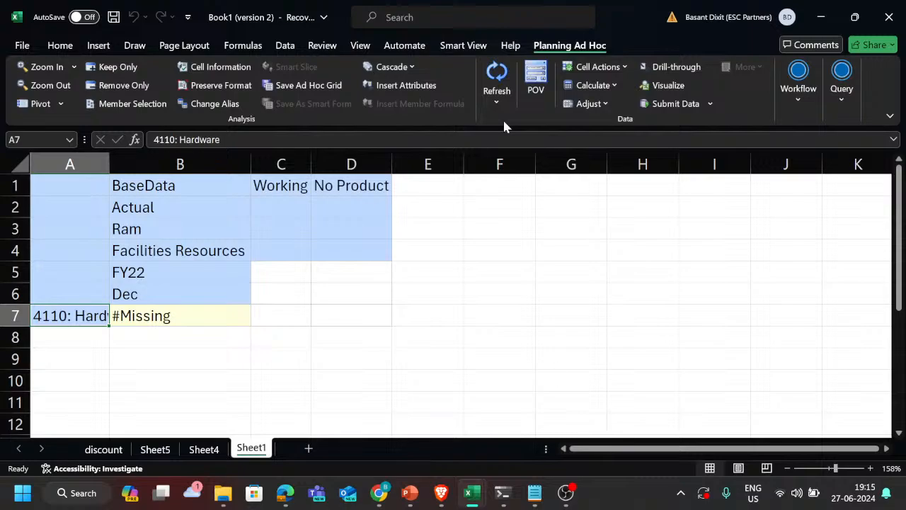
{"action": "left_click", "coordinate": [490, 62]}
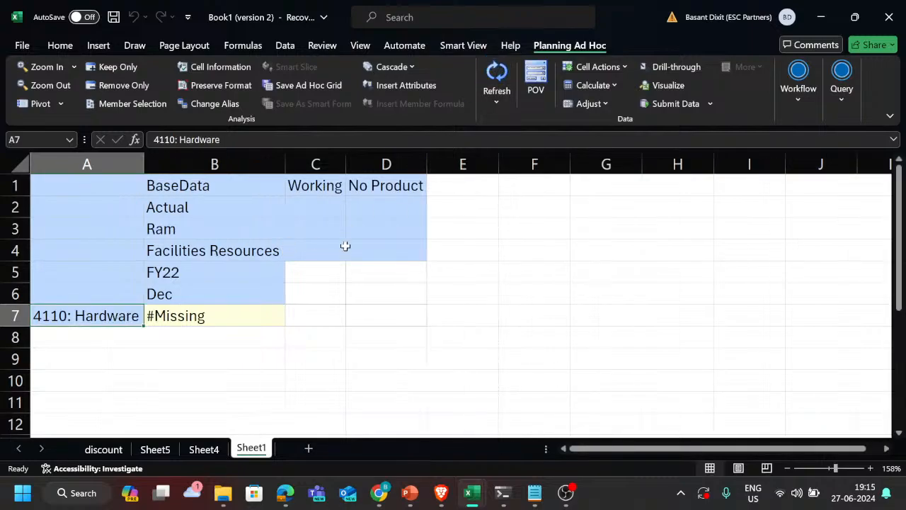
Step: Copy the column members in B2:B6, from scenario down to period, into C2:C6 of the ad hoc grid
{"action": "left_click", "coordinate": [233, 314]}
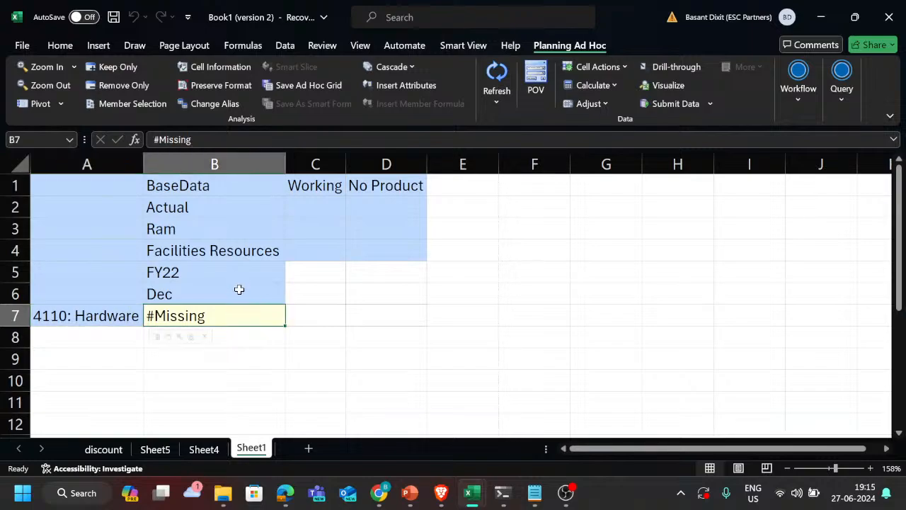
{"action": "left_click", "coordinate": [239, 290]}
{"action": "key", "text": "Up"}
{"action": "key", "text": "Up"}
{"action": "key", "text": "Up"}
{"action": "key", "text": "Up"}
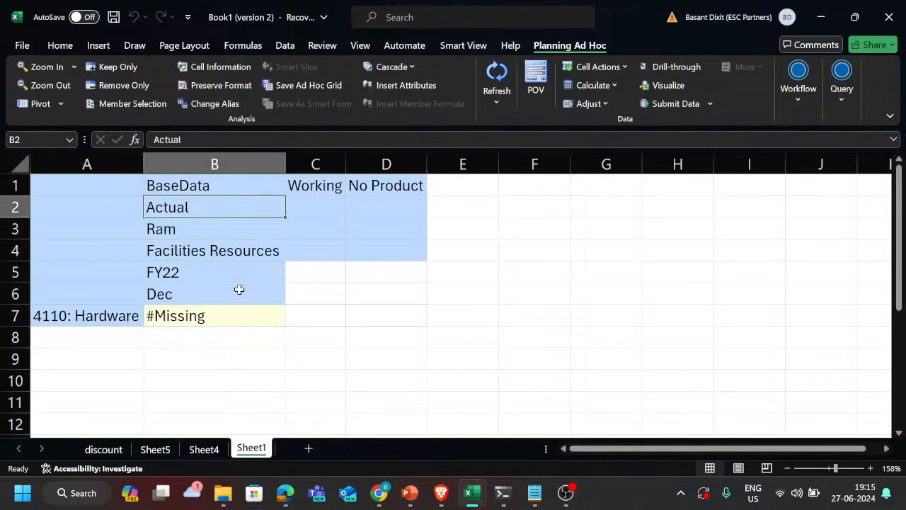
{"action": "key", "text": "shift+Down"}
{"action": "key", "text": "shift+Down"}
{"action": "key", "text": "shift+Down"}
{"action": "key", "text": "shift+Down"}
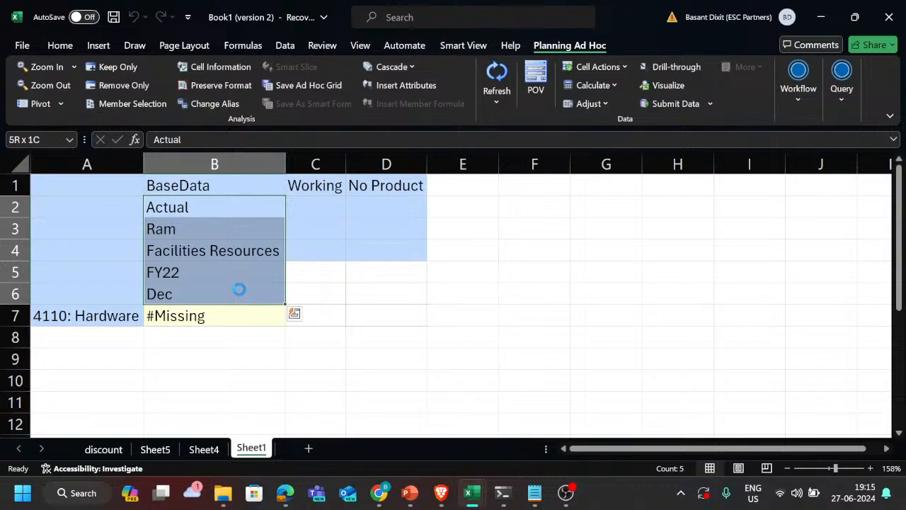
{"action": "key", "text": "ctrl+c"}
{"action": "key", "text": "Right"}
{"action": "key", "text": "ctrl+v"}
{"action": "key", "text": "Down"}
{"action": "key", "text": "Up"}
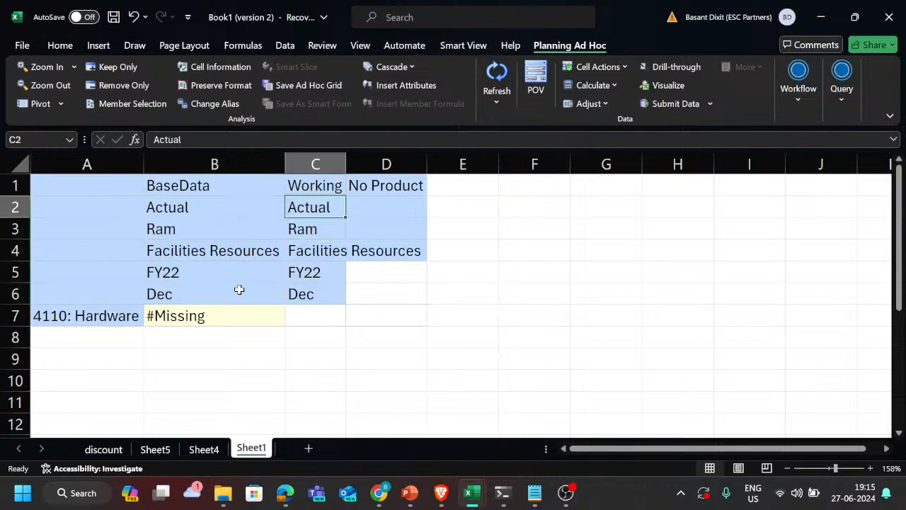
Step: Replace the scenario member in cell C2 with Plan and refresh the ad hoc grid
{"action": "type", "text": "Plan"}
{"action": "key", "text": "Return"}
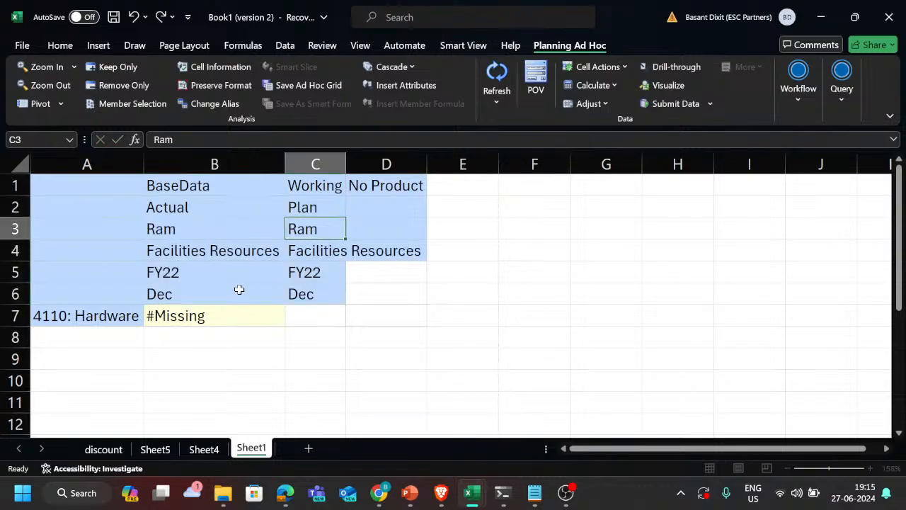
{"action": "key", "text": "Up"}
{"action": "key", "text": "Down"}
{"action": "key", "text": "Down"}
{"action": "key", "text": "Down"}
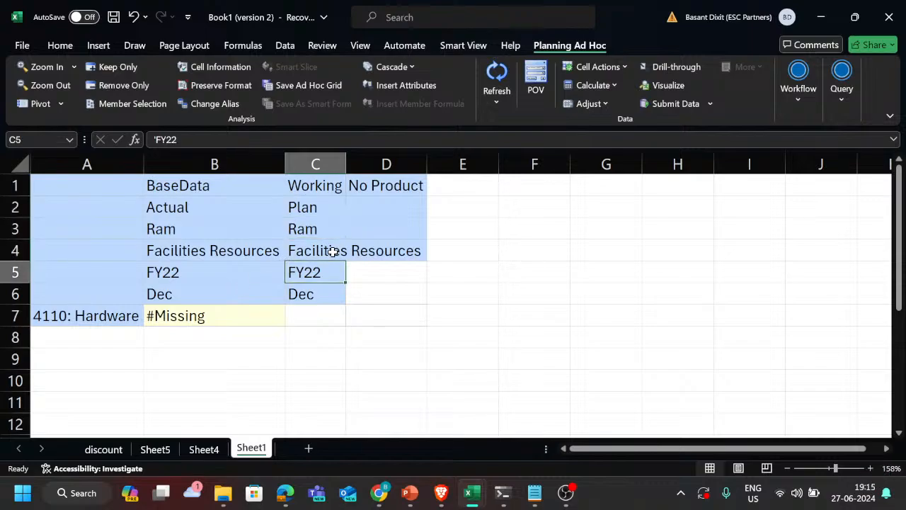
{"action": "key", "text": "Down"}
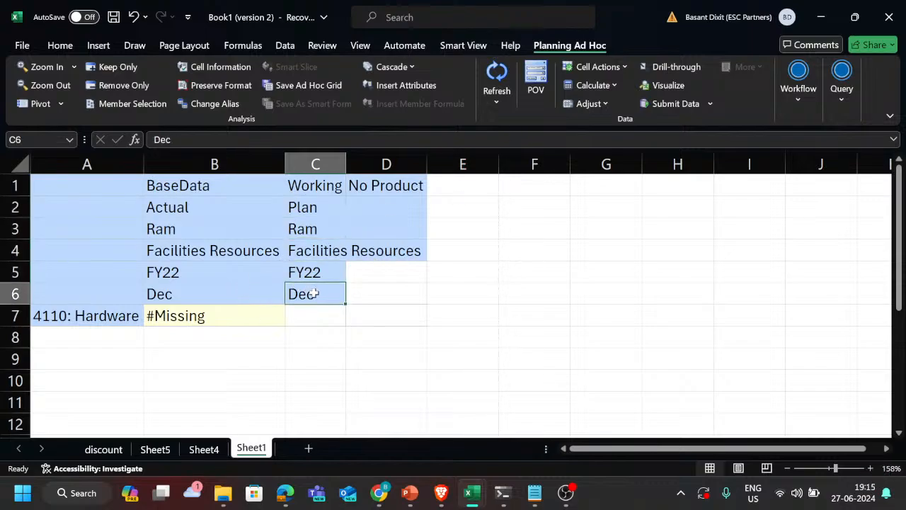
{"action": "key", "text": "Down"}
{"action": "key", "text": "Up"}
{"action": "key", "text": "Up"}
{"action": "key", "text": "Up"}
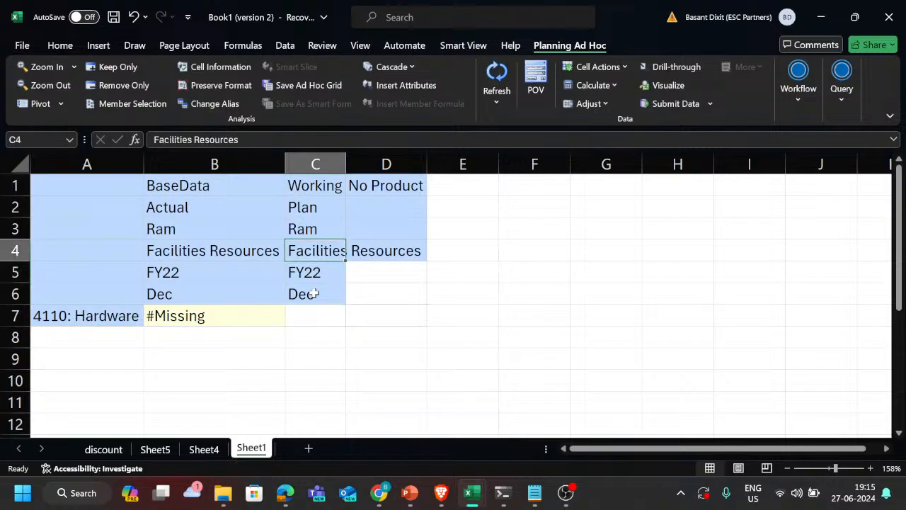
{"action": "key", "text": "Left"}
{"action": "key", "text": "Left"}
{"action": "key", "text": "Down"}
{"action": "key", "text": "Right"}
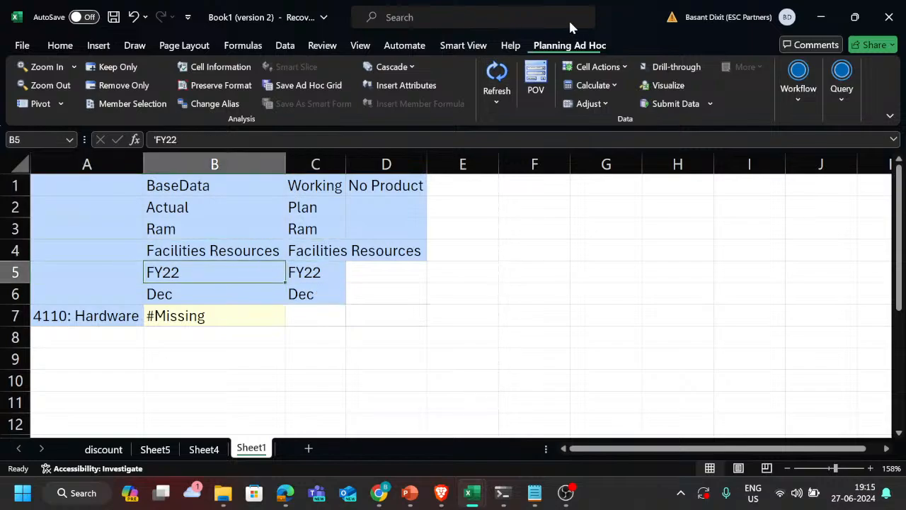
{"action": "left_click", "coordinate": [497, 77]}
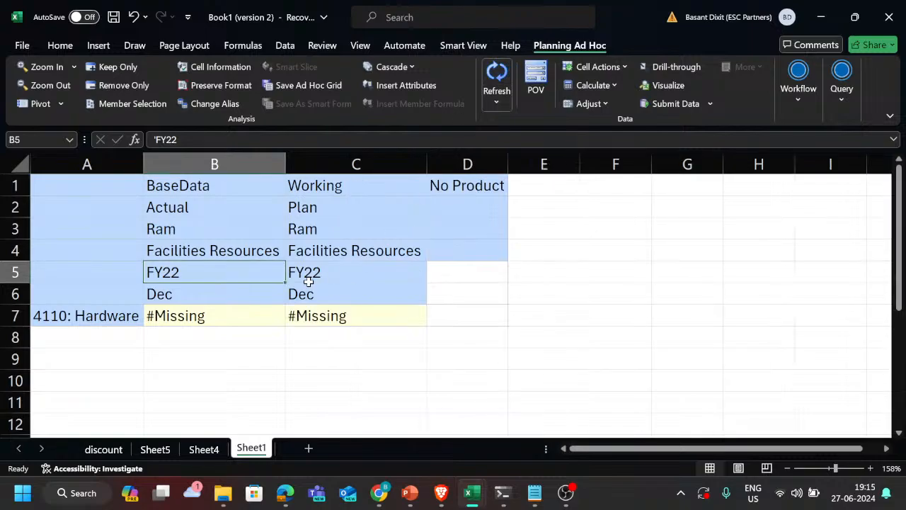
Step: Zoom out from 4110: Hardware in cell A7 to bring in Total Revenue and its child accounts
{"action": "scroll", "coordinate": [308, 281], "scroll_direction": "down", "scroll_amount": 1}
{"action": "left_click", "coordinate": [133, 289]}
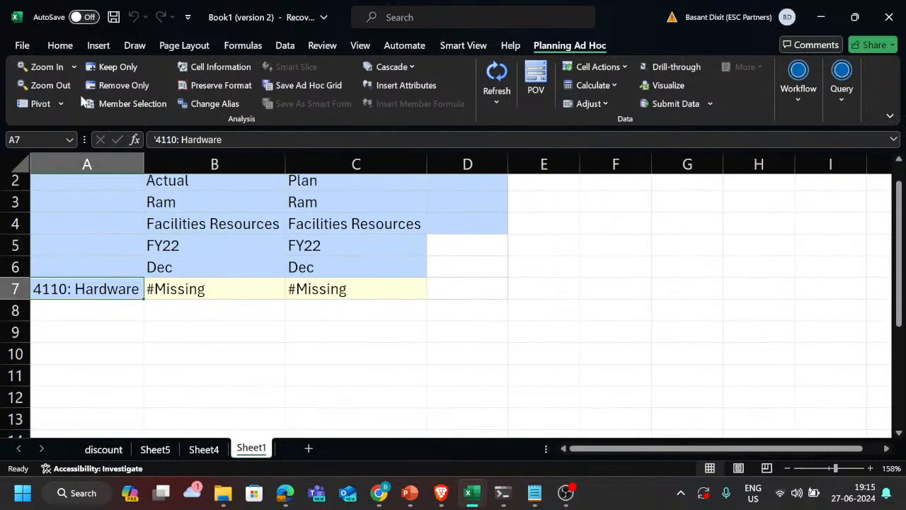
{"action": "left_click", "coordinate": [51, 85]}
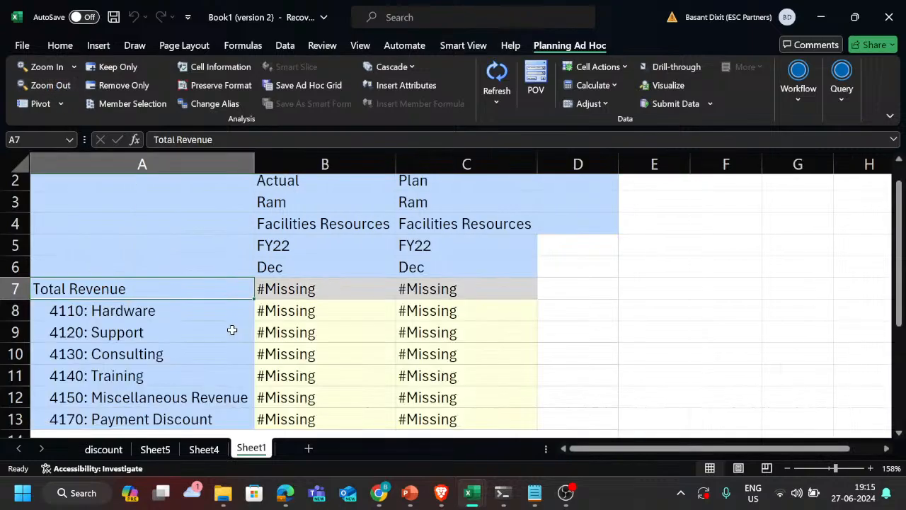
Step: Enter 0 for 4110: Hardware under Actual and copy it across B8:C12, down to 4150: Miscellaneous Revenue
{"action": "scroll", "coordinate": [348, 333], "scroll_direction": "down", "scroll_amount": 2}
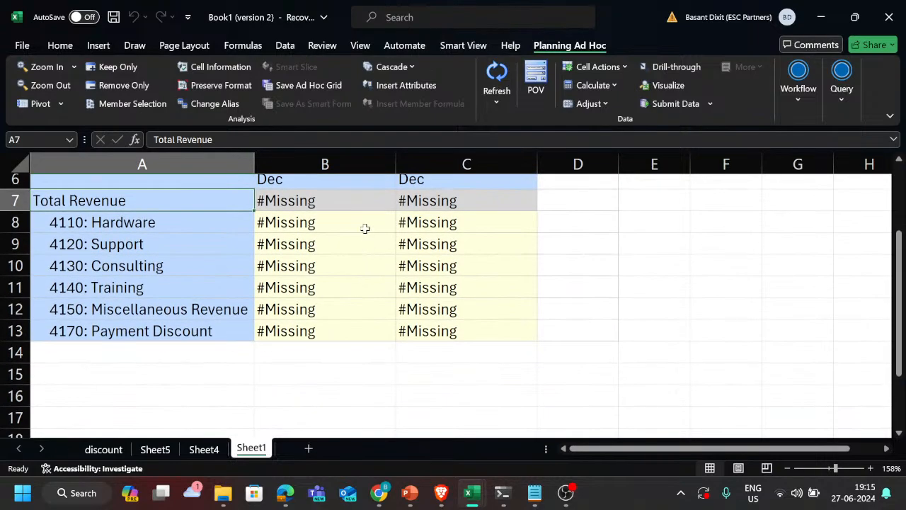
{"action": "left_click", "coordinate": [365, 228]}
{"action": "type", "text": "0"}
{"action": "key", "text": "Return"}
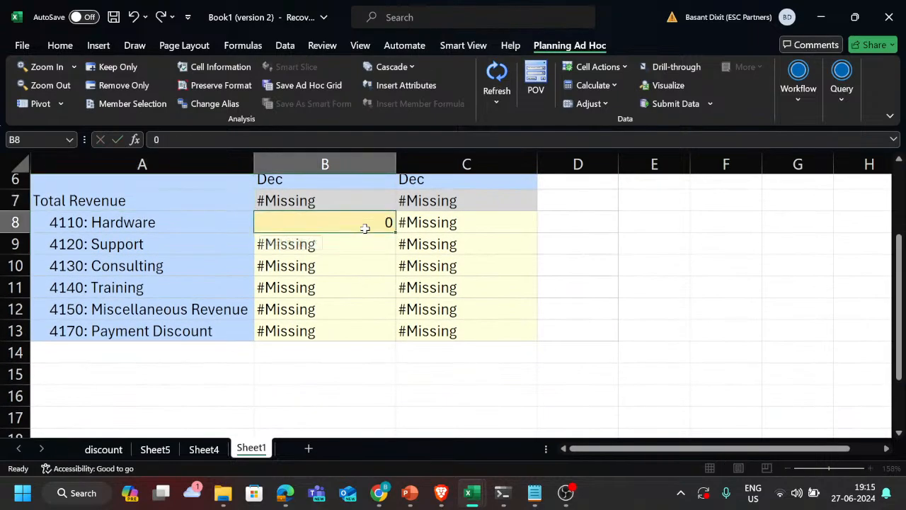
{"action": "key", "text": "ctrl+c"}
{"action": "key", "text": "Right"}
{"action": "key", "text": "shift+Down"}
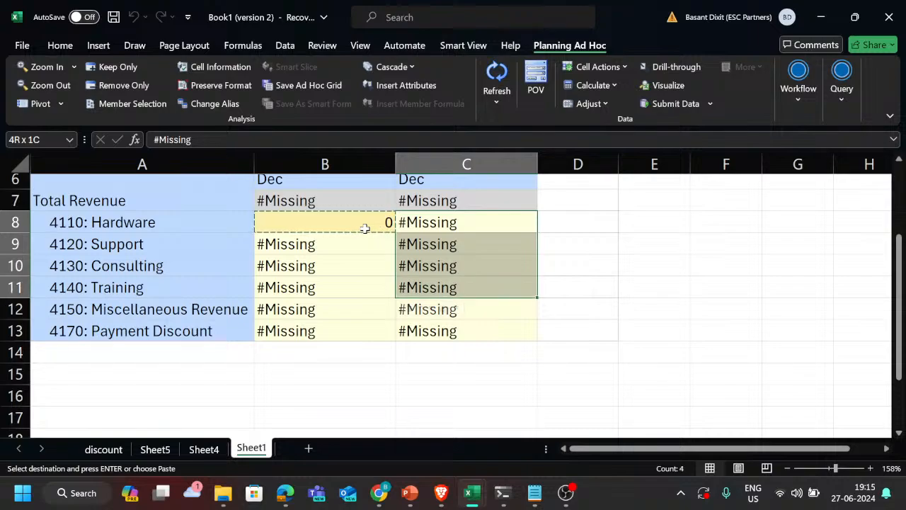
{"action": "key", "text": "shift+Left"}
{"action": "key", "text": "shift+Down"}
{"action": "key", "text": "shift+Return"}
{"action": "key", "text": "Return"}
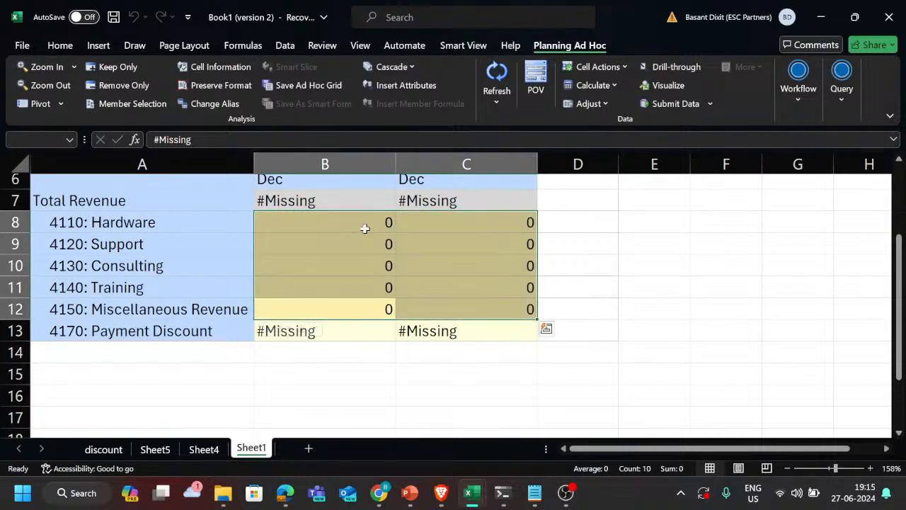
Step: Enter 1000 for 4170: Payment Discount in the Actual column
{"action": "key", "text": "Down"}
{"action": "type", "text": "1000"}
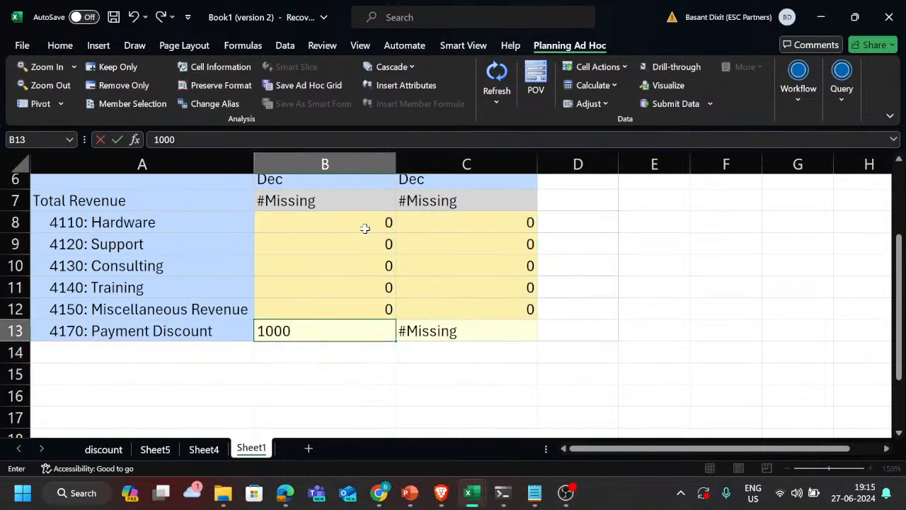
{"action": "key", "text": "Return"}
{"action": "key", "text": "Up"}
{"action": "key", "text": "Right"}
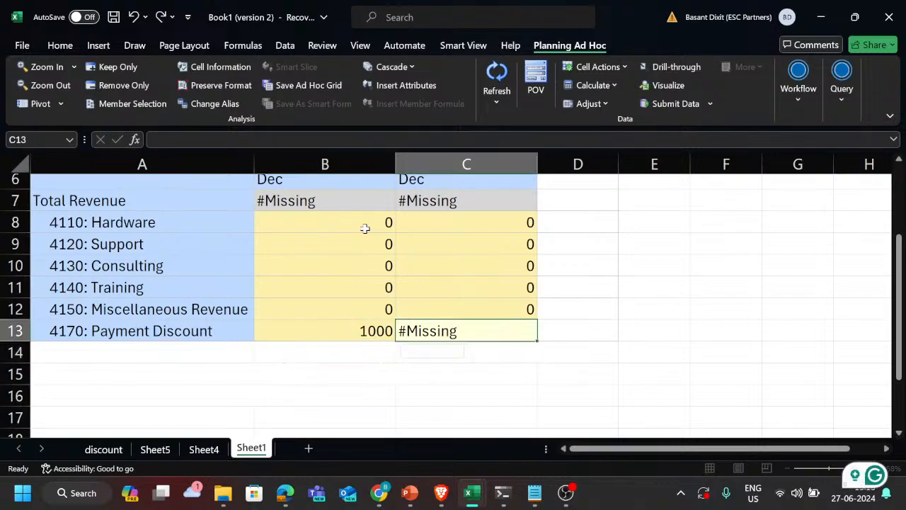
{"action": "key", "text": "Up"}
{"action": "key", "text": "Right"}
{"action": "type", "text": "2000"}
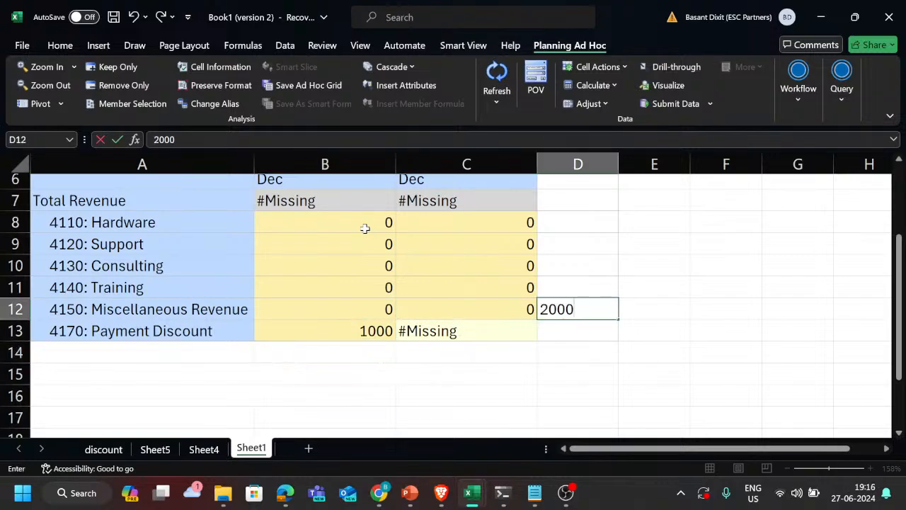
{"action": "key", "text": "Escape"}
{"action": "key", "text": "Left"}
{"action": "key", "text": "Down"}
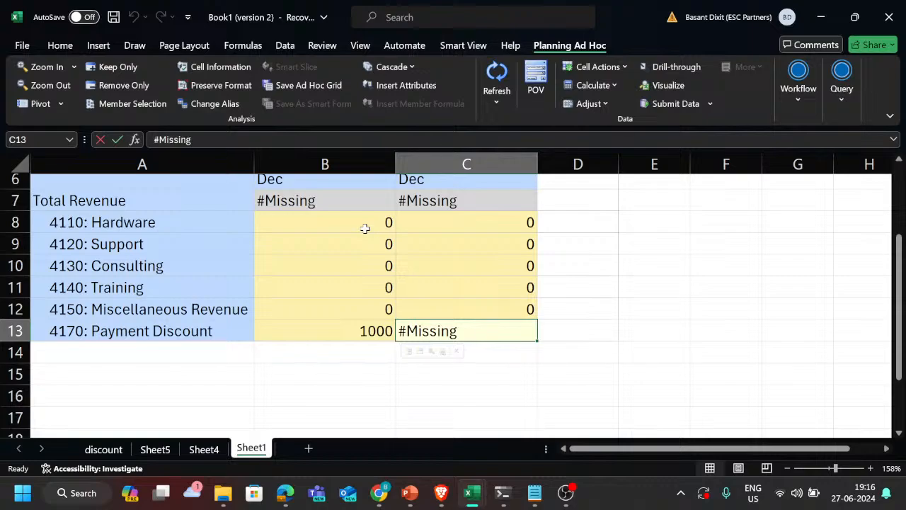
Step: Enter 200 for 4170: Payment Discount in the Plan column and submit the grid data
{"action": "type", "text": "200"}
{"action": "key", "text": "Return"}
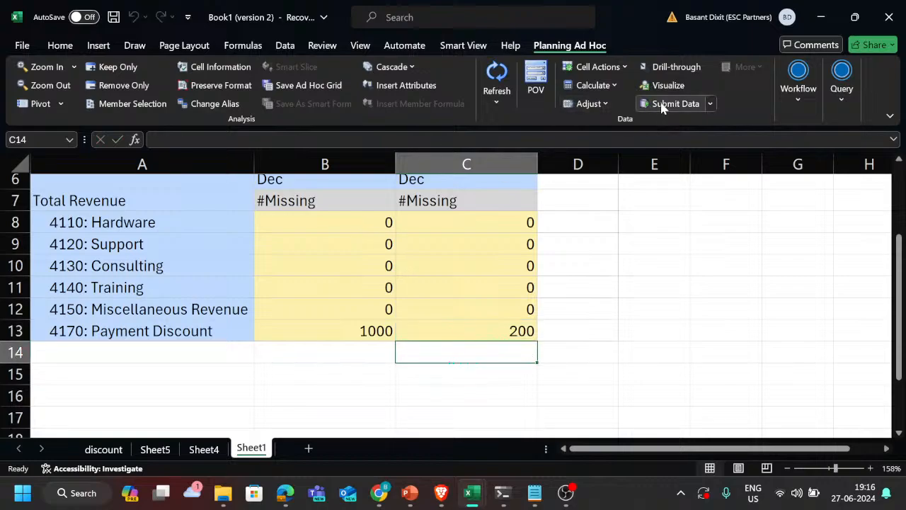
{"action": "left_click", "coordinate": [669, 103]}
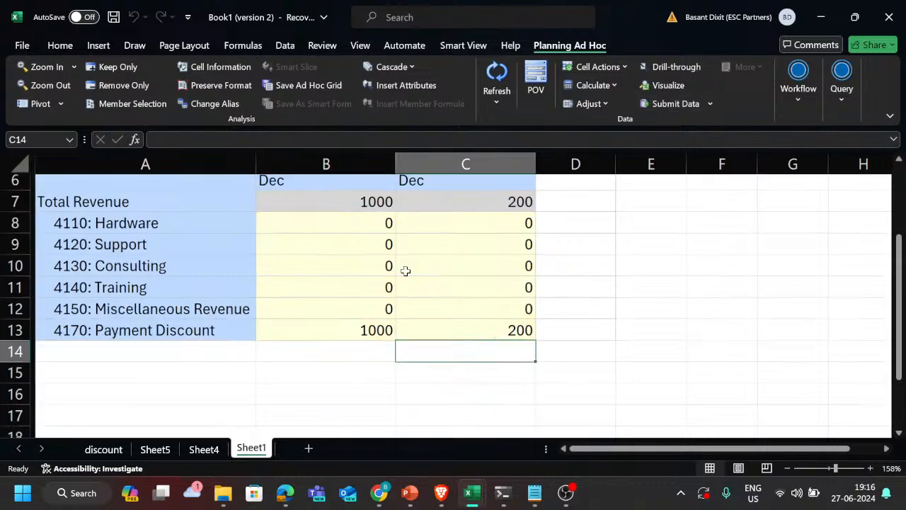
{"action": "scroll", "coordinate": [406, 272], "scroll_direction": "up", "scroll_amount": 2}
{"action": "scroll", "coordinate": [405, 271], "scroll_direction": "down", "scroll_amount": 4}
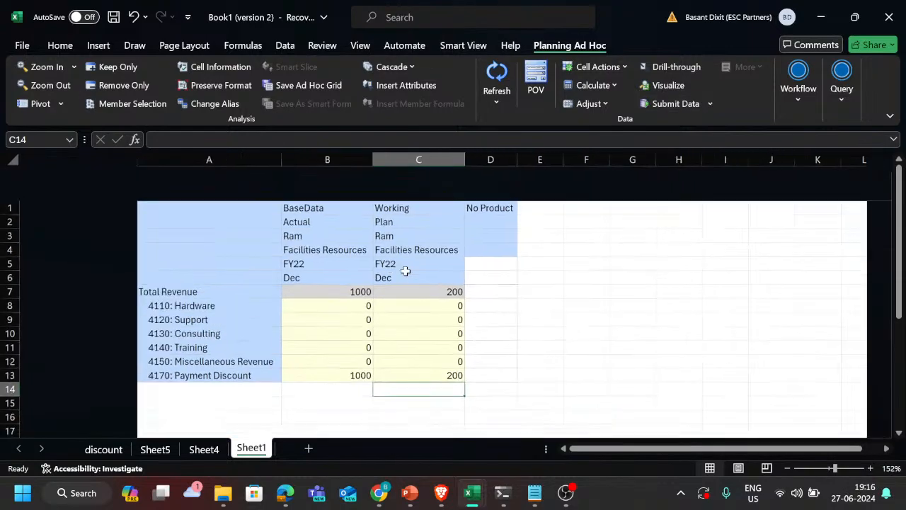
Step: Switch to Calculation Manager in Brave, launch the HashMissing rule and dismiss the launch status message
{"action": "key", "text": "alt+Tab"}
{"action": "key", "text": "alt+Tab"}
{"action": "key", "text": "alt+Tab"}
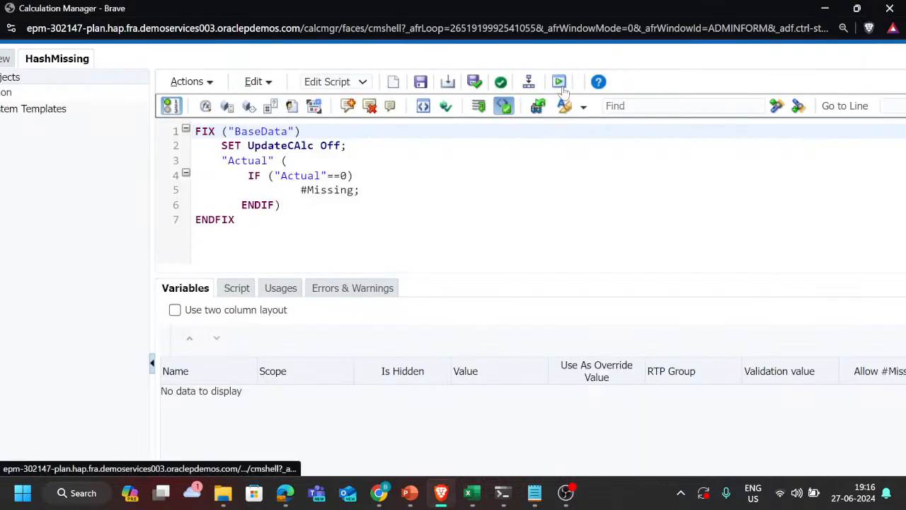
{"action": "left_click", "coordinate": [559, 83]}
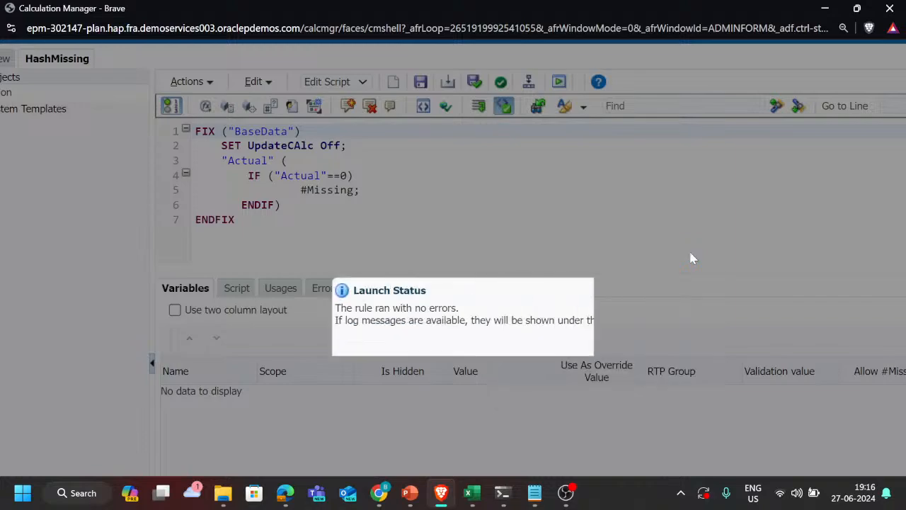
{"action": "left_click", "coordinate": [837, 423]}
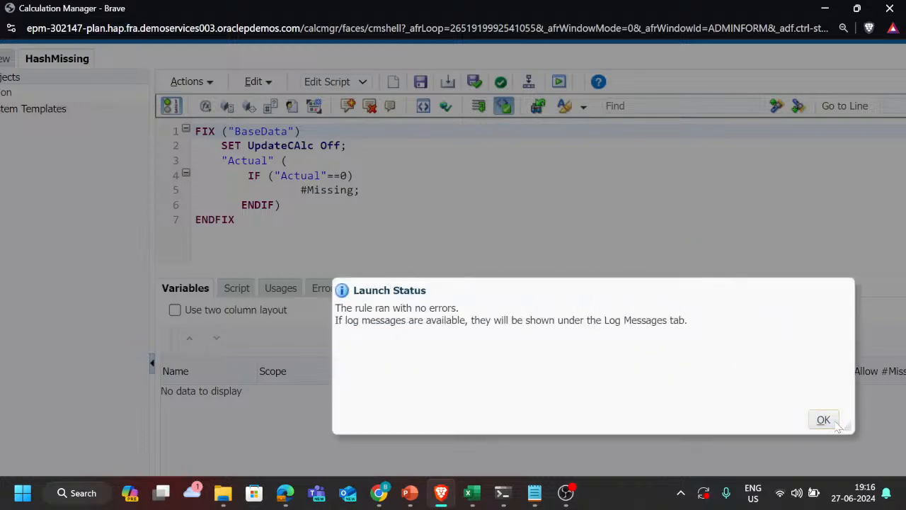
Step: Switch back to the Excel workbook and refresh the ad hoc grid to retrieve the data calculated by the rule
{"action": "key", "text": "alt+Tab"}
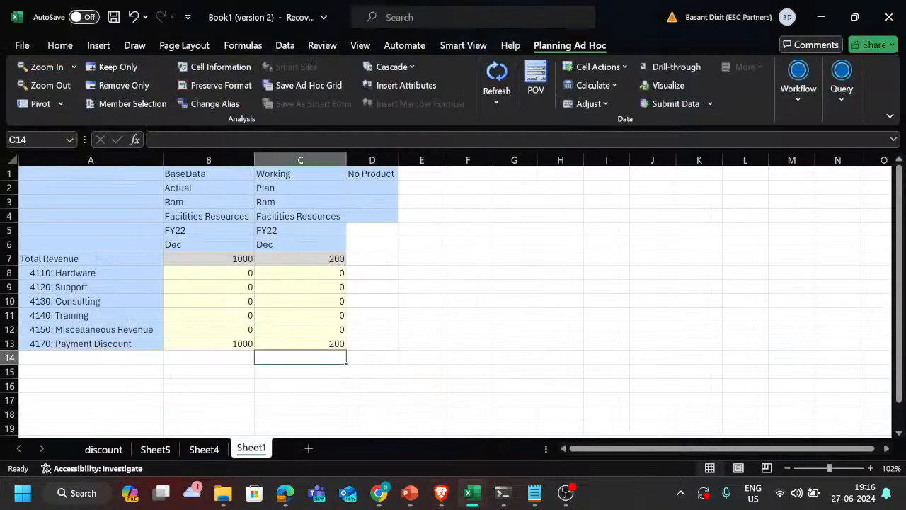
{"action": "scroll", "coordinate": [413, 204], "scroll_direction": "up", "scroll_amount": 1, "text": "ctrl"}
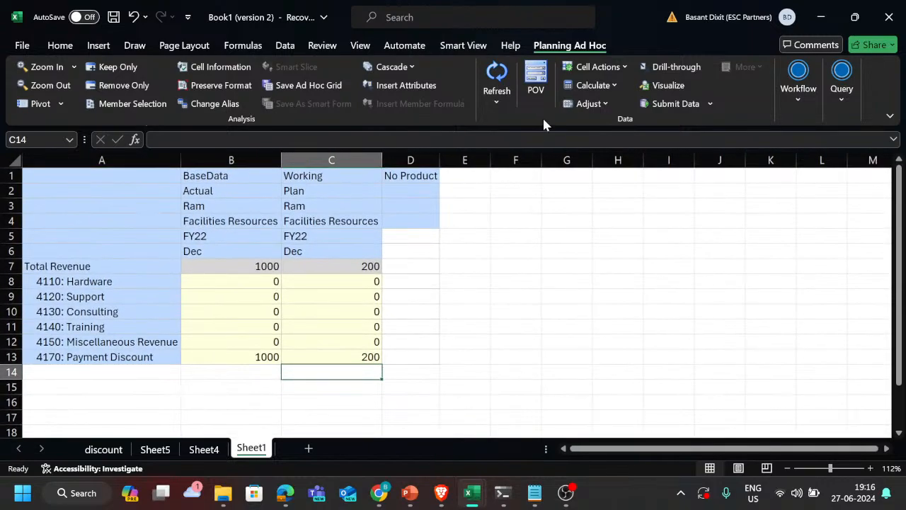
{"action": "left_click", "coordinate": [498, 75]}
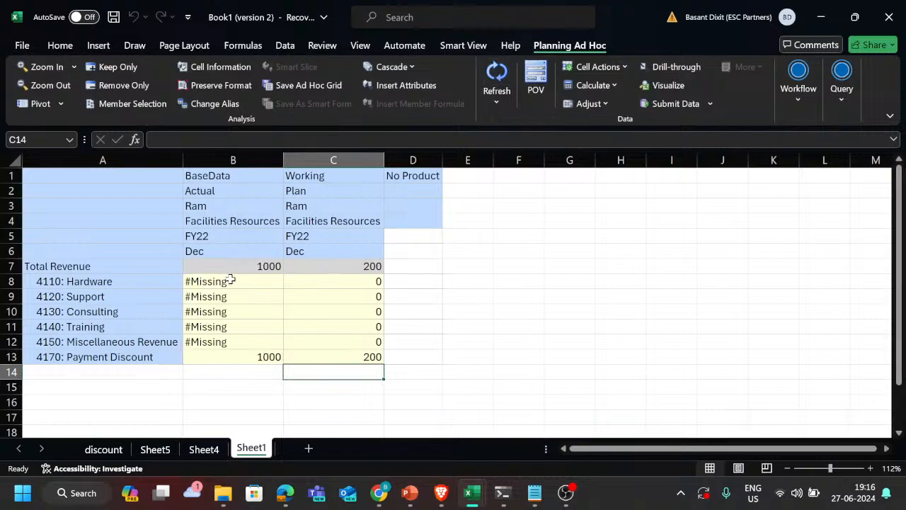
Step: Compare the values in the Actual and Plan columns for accounts 4110: Hardware through 4170: Payment Discount
{"action": "left_click_drag", "start_coordinate": [232, 282], "coordinate": [229, 340]}
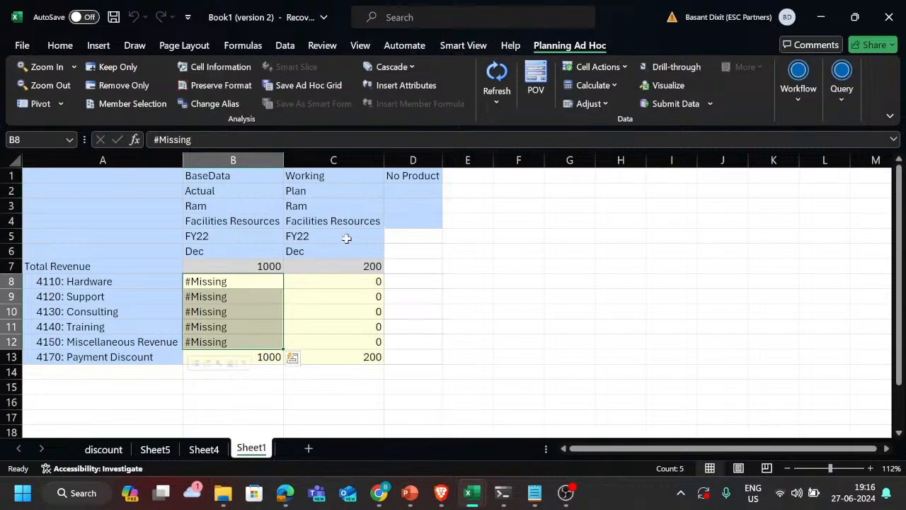
{"action": "left_click", "coordinate": [344, 194]}
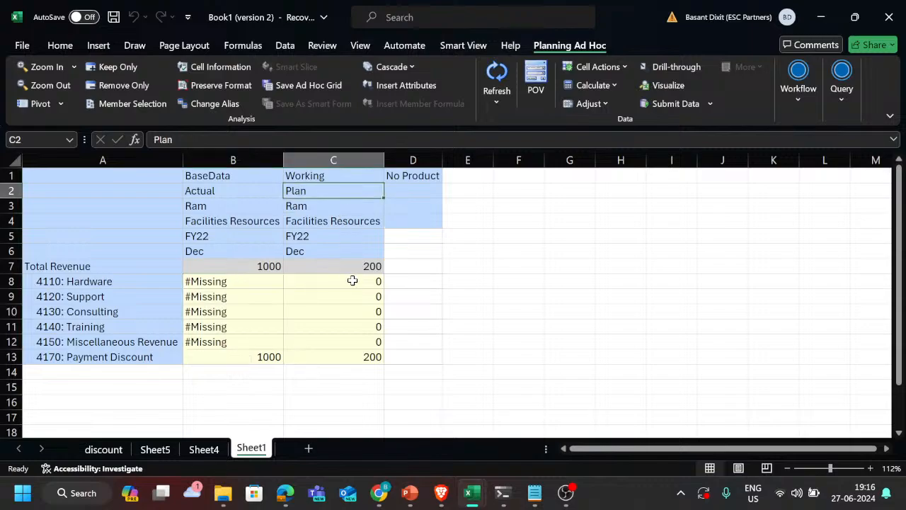
{"action": "left_click_drag", "start_coordinate": [352, 281], "coordinate": [348, 346]}
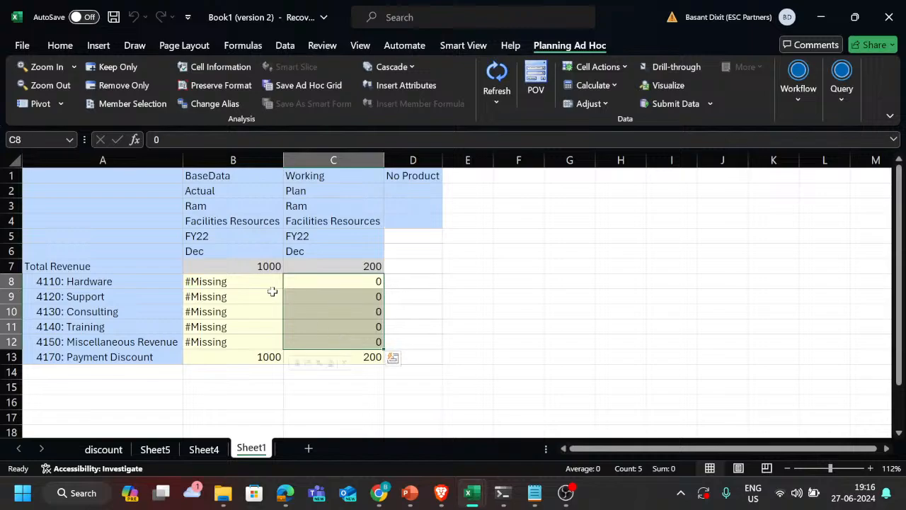
{"action": "left_click", "coordinate": [240, 359]}
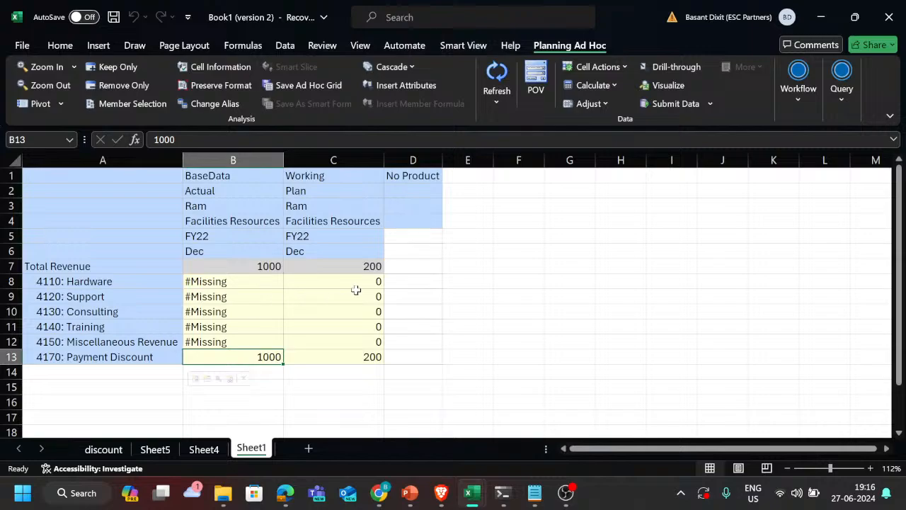
{"action": "left_click_drag", "start_coordinate": [360, 276], "coordinate": [348, 336]}
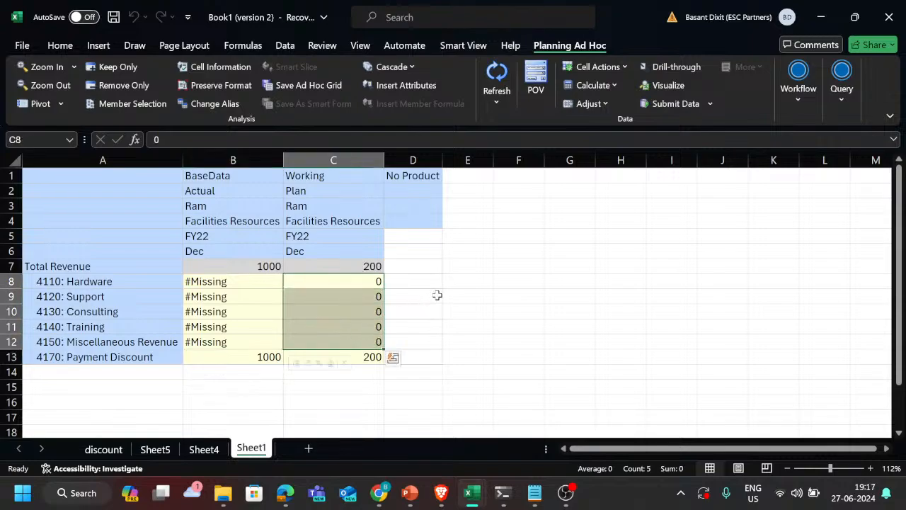
{"action": "scroll", "coordinate": [435, 301], "scroll_direction": "up", "scroll_amount": 1, "text": "ctrl"}
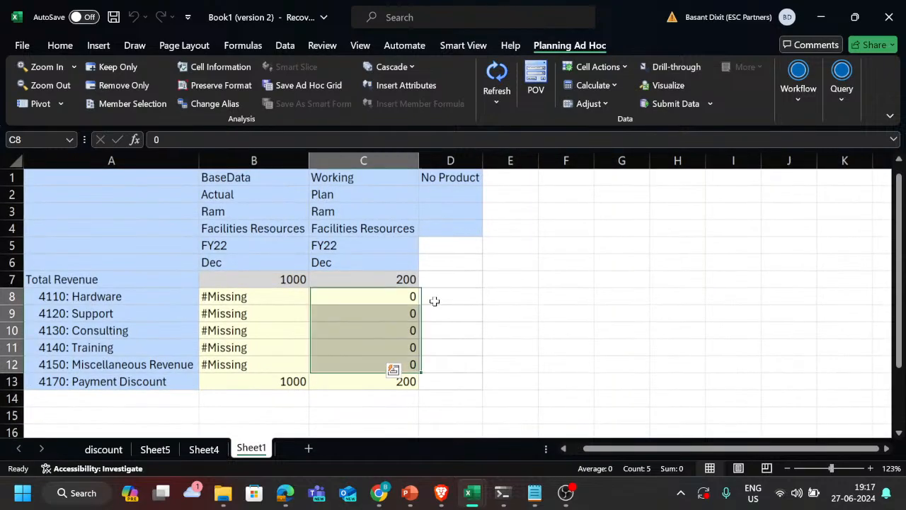
Step: Switch to Calculation Manager in Brave and copy the entire HashMissing script, from FIX to ENDFIX
{"action": "left_click", "coordinate": [434, 301]}
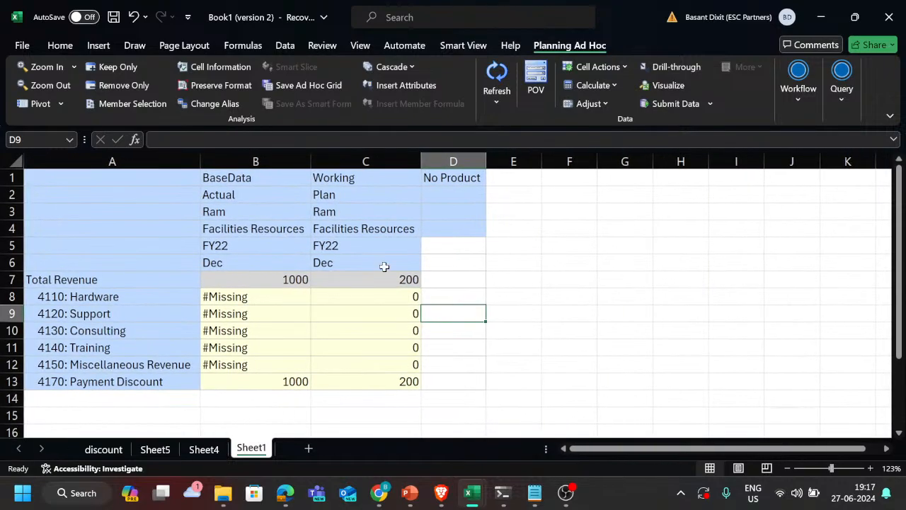
{"action": "key", "text": "alt+Tab"}
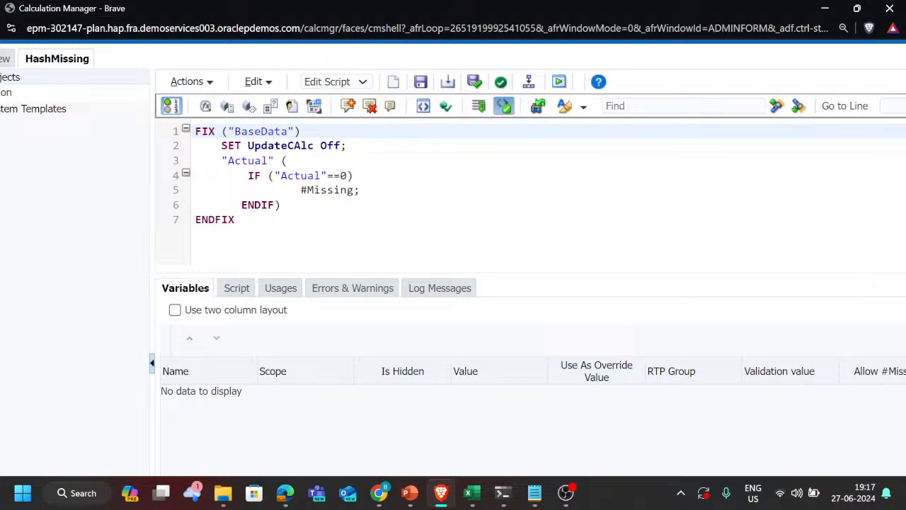
{"action": "scroll", "coordinate": [255, 202], "scroll_direction": "down", "scroll_amount": 3, "text": "ctrl"}
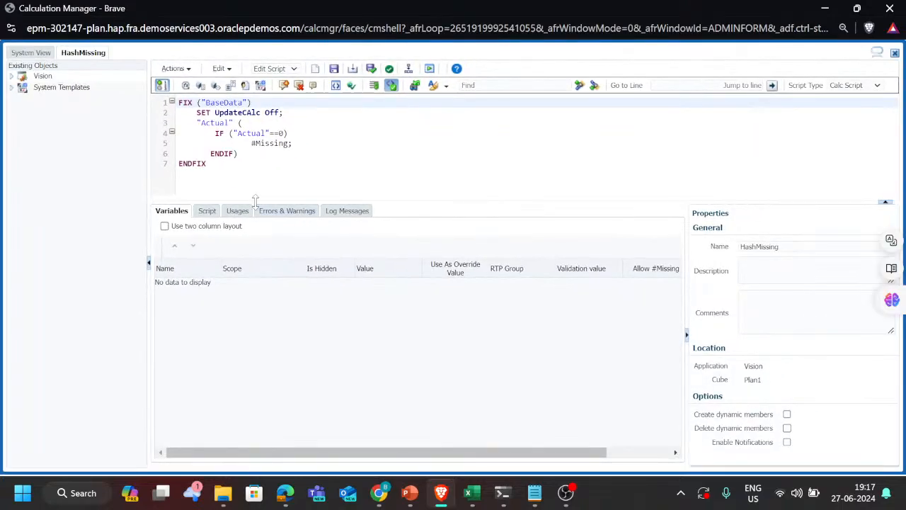
{"action": "left_click_drag", "start_coordinate": [207, 165], "coordinate": [179, 102]}
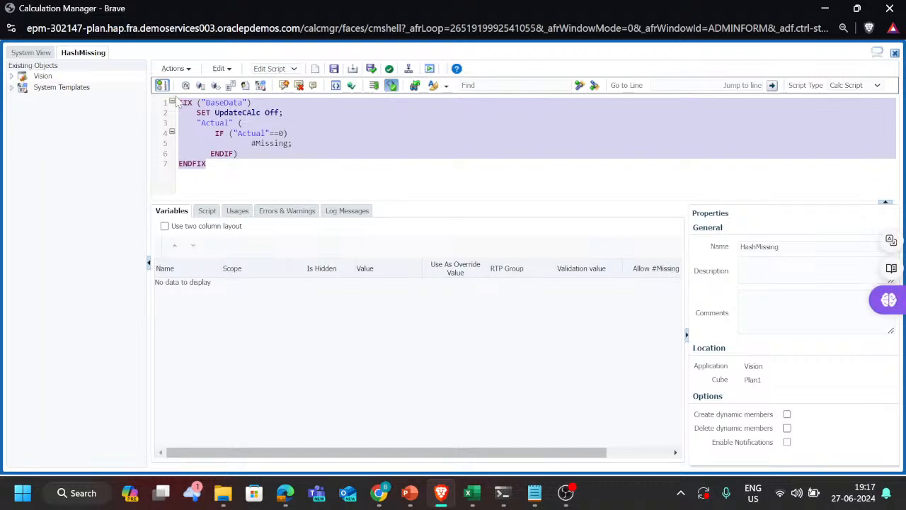
Step: Switch to the Teams meeting in Brave, paste the copied script into the meeting chat and send it
{"action": "key", "text": "alt+Tab"}
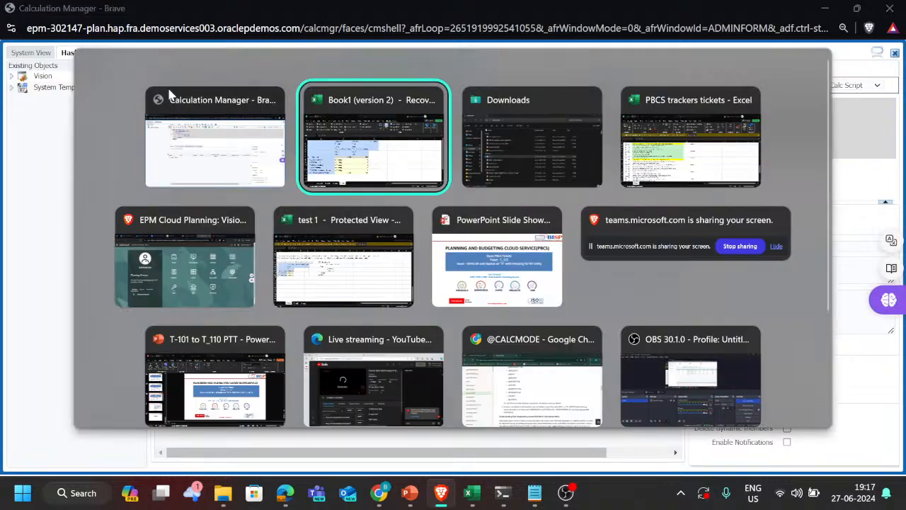
{"action": "key", "text": "alt+Tab"}
{"action": "key", "text": "alt+Tab"}
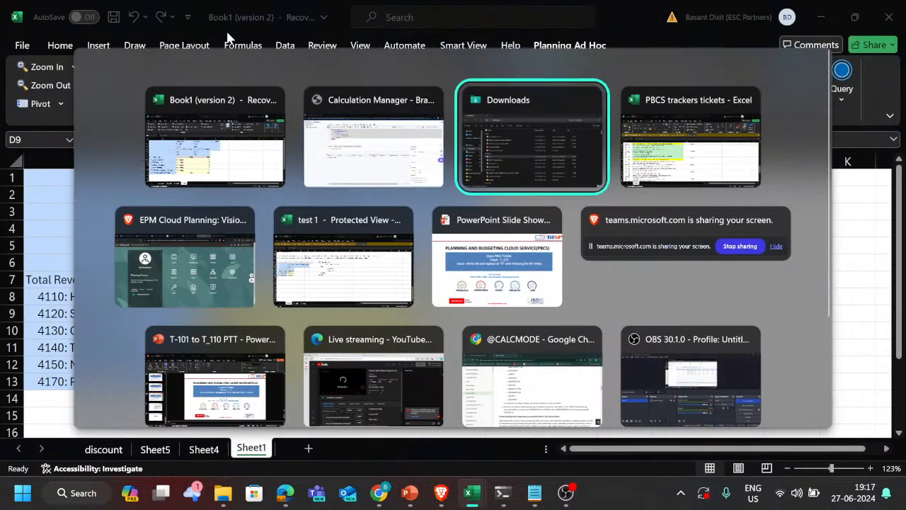
{"action": "key", "text": "alt+Tab"}
{"action": "key", "text": "alt+Tab"}
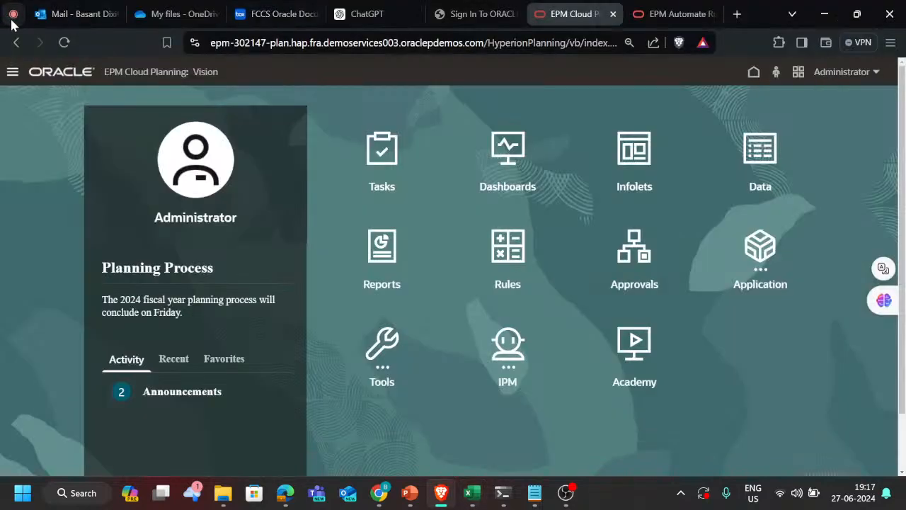
{"action": "key", "text": "alt+Tab"}
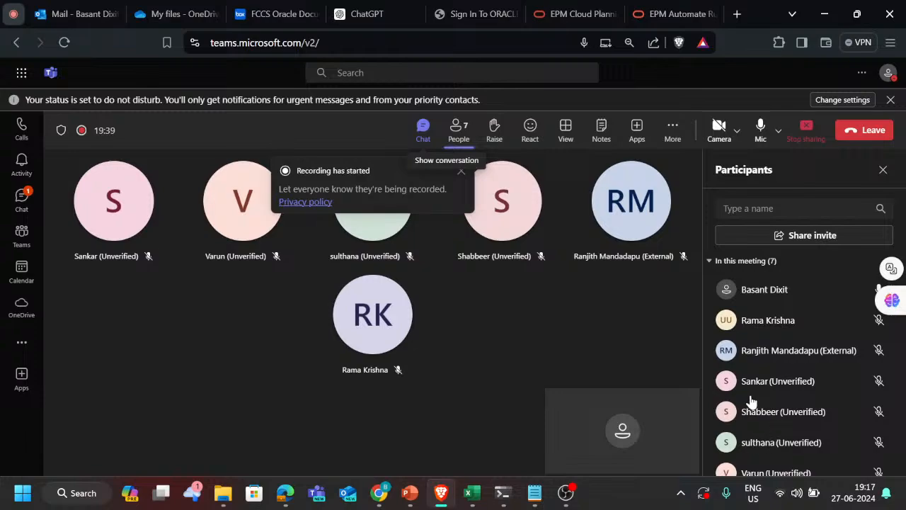
{"action": "type", "text": "FIX (\"BaseData\") SET UpdateCAlc Off; \"Actual\" ( IF (\"Actual\"==0) #Missing; ENDIF) ENDFIX"}
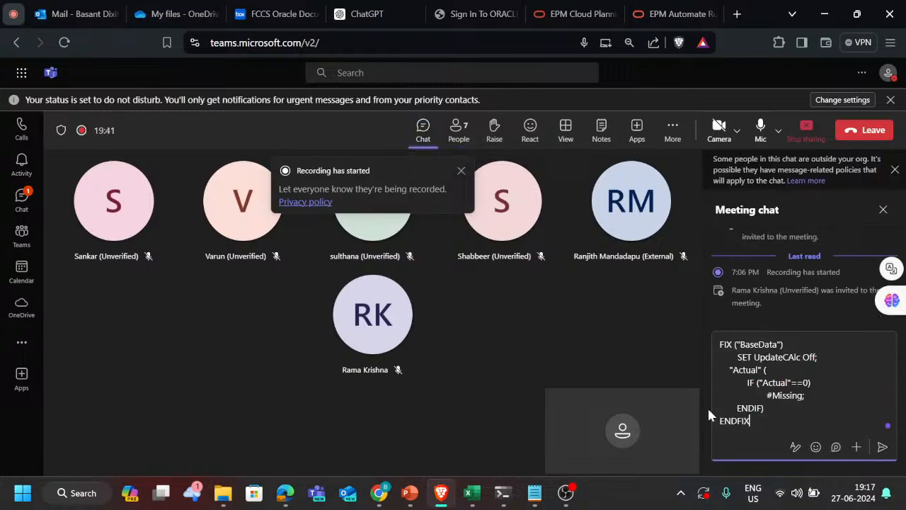
{"action": "key", "text": "Return"}
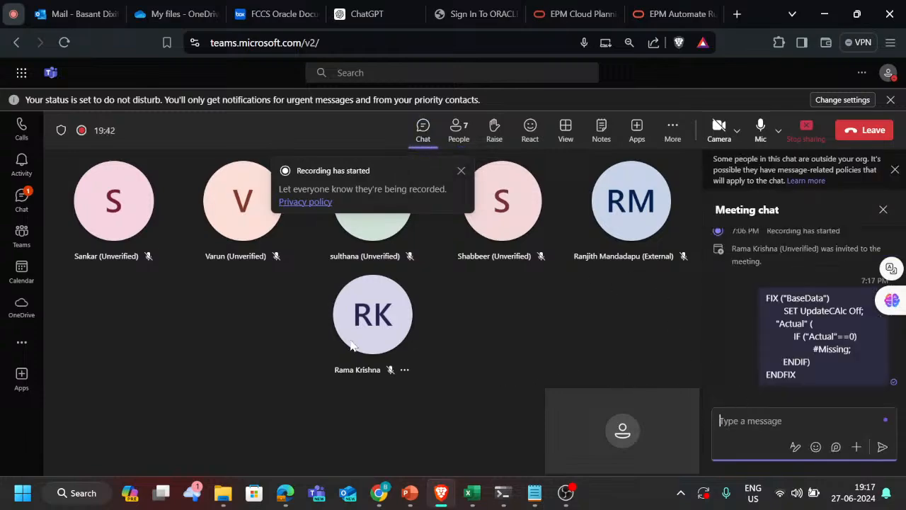
Step: Switch to the PBCS trackers tickets workbook in Excel and fill the T172 ticket description in C76 with light green
{"action": "left_click", "coordinate": [610, 12]}
{"action": "key", "text": "alt+Tab"}
{"action": "key", "text": "Tab"}
{"action": "key", "text": "Tab"}
{"action": "key", "text": "Tab"}
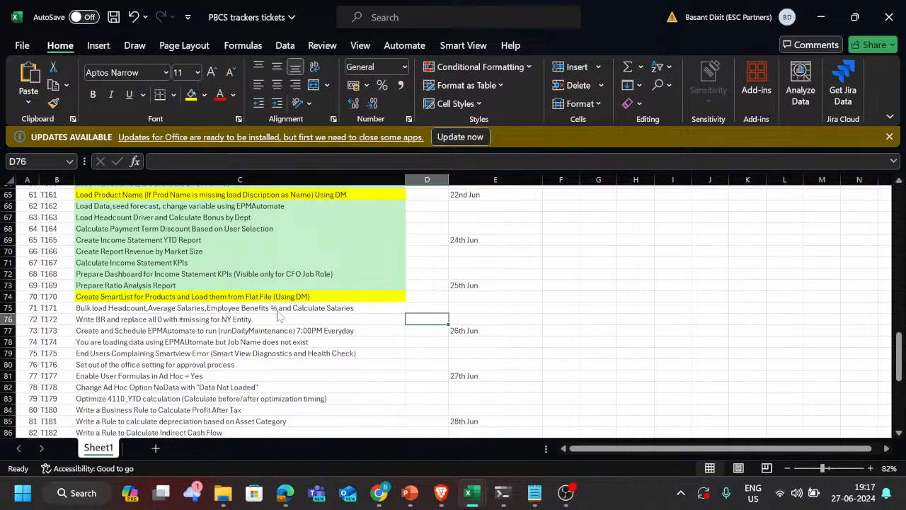
{"action": "key", "text": "Left"}
{"action": "key", "text": "Left"}
{"action": "key", "text": "Right"}
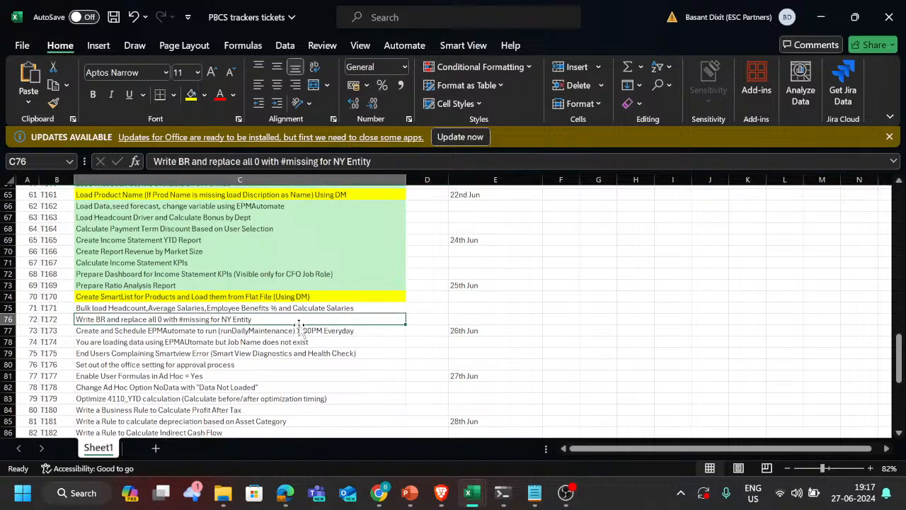
{"action": "left_click", "coordinate": [206, 96]}
{"action": "left_click", "coordinate": [262, 146]}
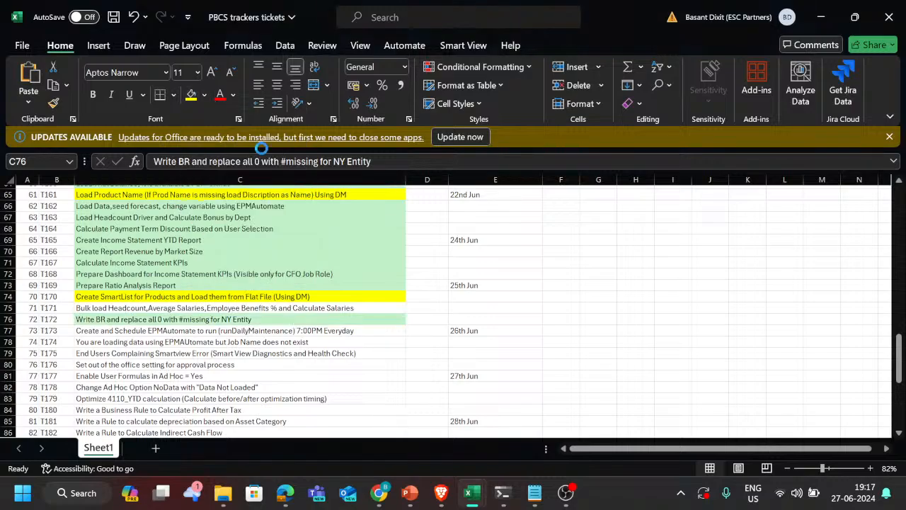
Step: Review the tracker's earlier tickets from T171 back to T122 and T121, checking their descriptions and highlight colours
{"action": "scroll", "coordinate": [220, 311], "scroll_direction": "up", "scroll_amount": 2}
{"action": "scroll", "coordinate": [220, 310], "scroll_direction": "up", "scroll_amount": 3}
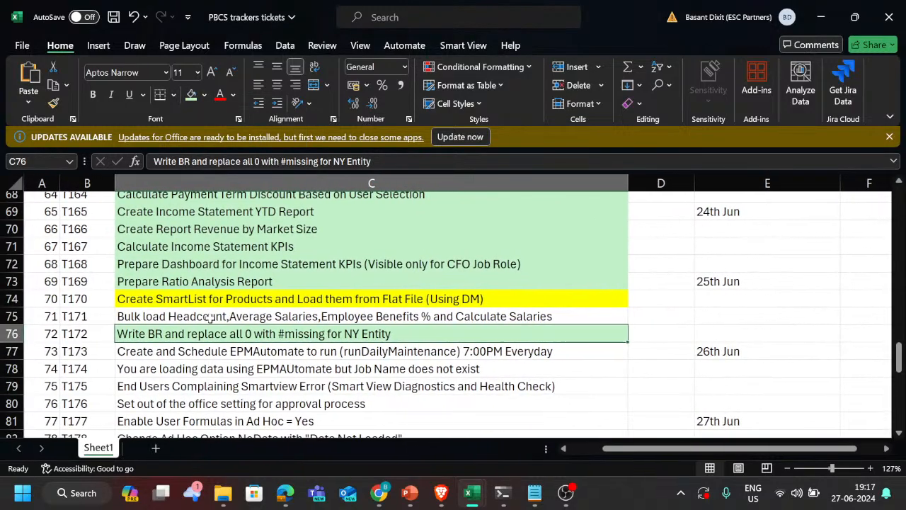
{"action": "left_click", "coordinate": [210, 318]}
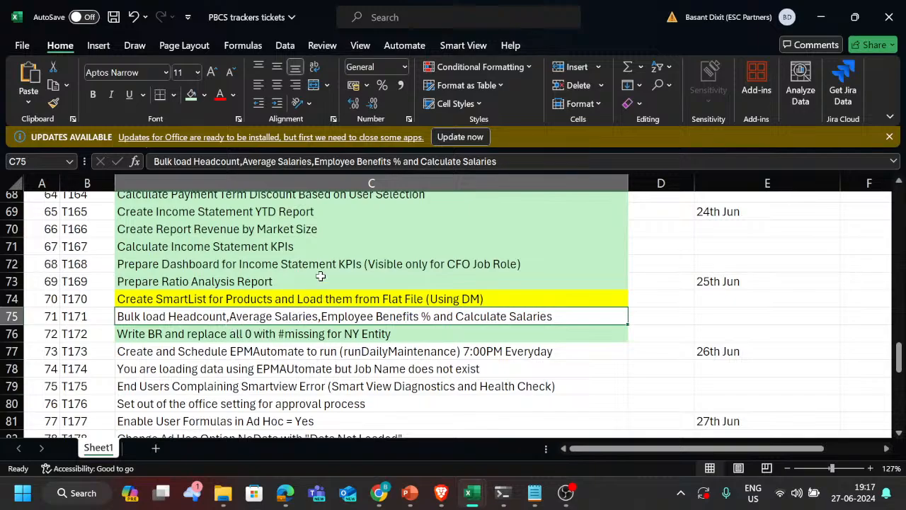
{"action": "scroll", "coordinate": [321, 259], "scroll_direction": "up", "scroll_amount": 9}
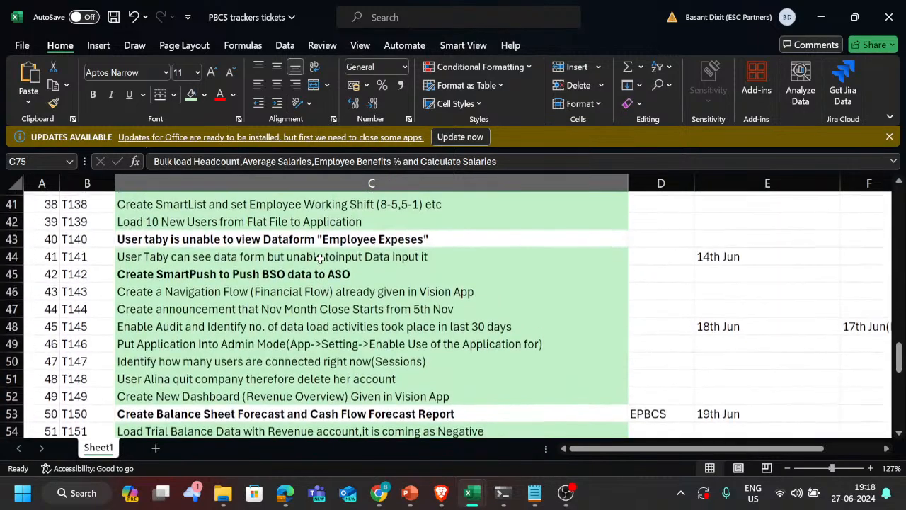
{"action": "scroll", "coordinate": [321, 258], "scroll_direction": "up", "scroll_amount": 2}
{"action": "scroll", "coordinate": [290, 266], "scroll_direction": "up", "scroll_amount": 2}
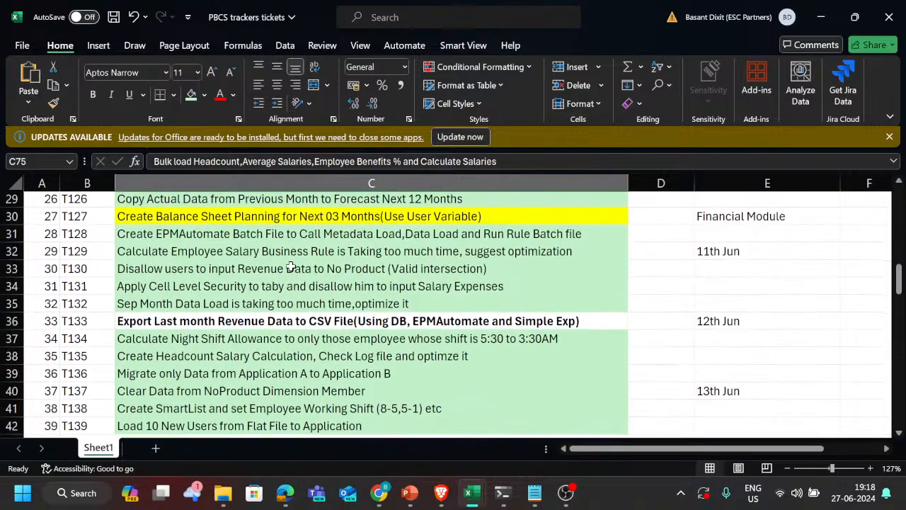
{"action": "scroll", "coordinate": [314, 332], "scroll_direction": "up", "scroll_amount": 3}
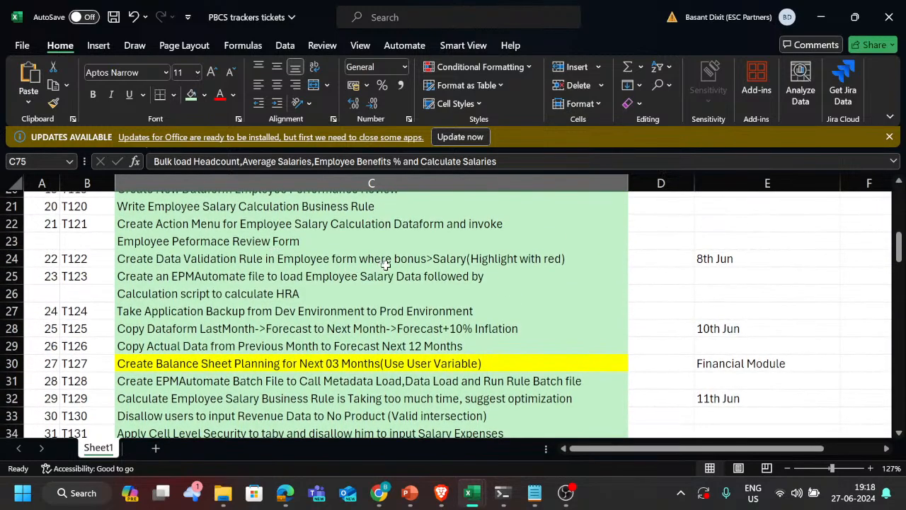
{"action": "left_click", "coordinate": [393, 261]}
{"action": "scroll", "coordinate": [336, 263], "scroll_direction": "up", "scroll_amount": 2}
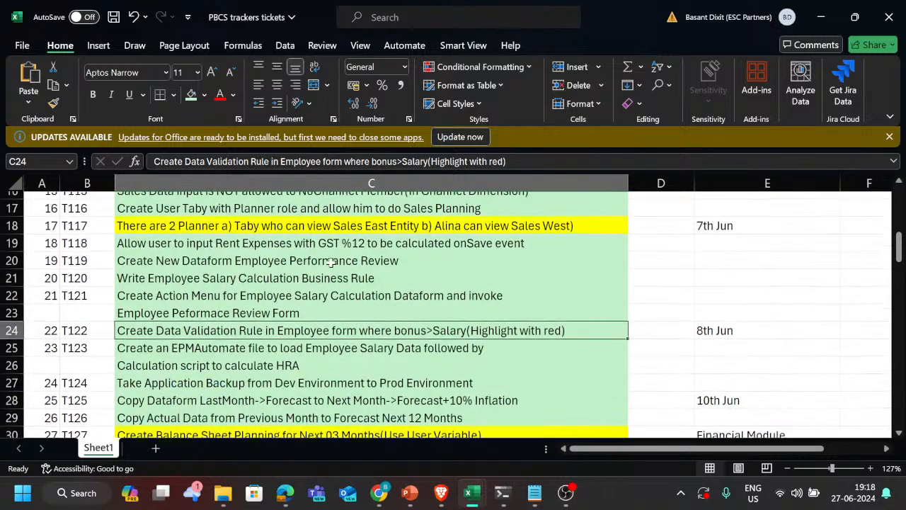
{"action": "left_click", "coordinate": [296, 299]}
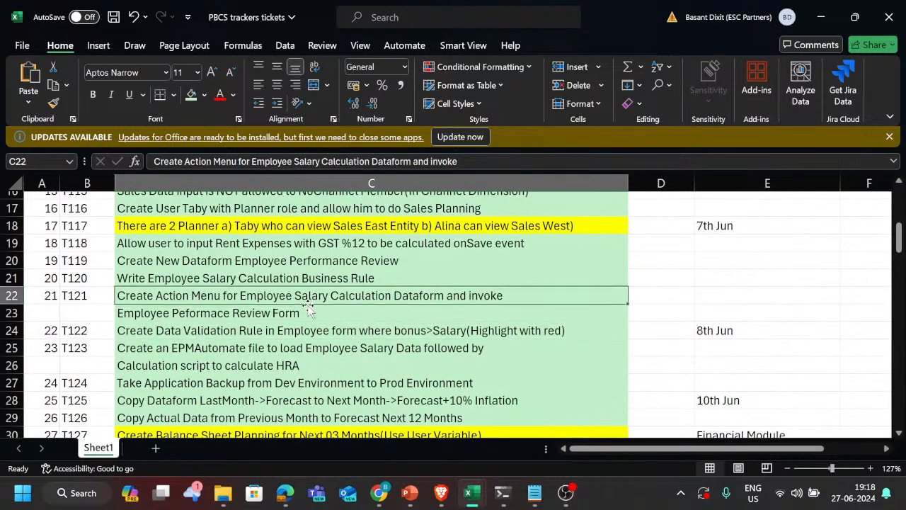
Step: Look back through the tracker list from T121 to ticket T171 on bulk loading headcount and select its description
{"action": "scroll", "coordinate": [312, 316], "scroll_direction": "down", "scroll_amount": 1}
{"action": "scroll", "coordinate": [313, 327], "scroll_direction": "up", "scroll_amount": 2}
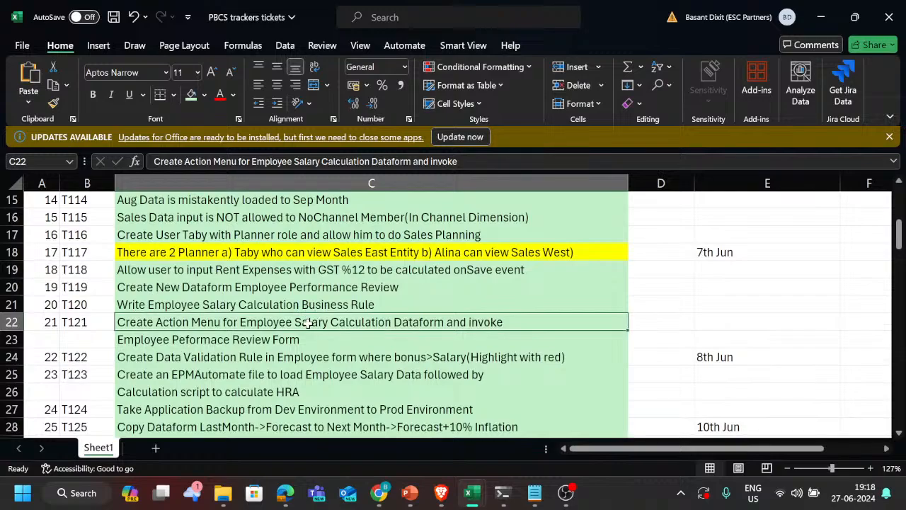
{"action": "scroll", "coordinate": [307, 323], "scroll_direction": "down", "scroll_amount": 4}
{"action": "scroll", "coordinate": [312, 342], "scroll_direction": "down", "scroll_amount": 2}
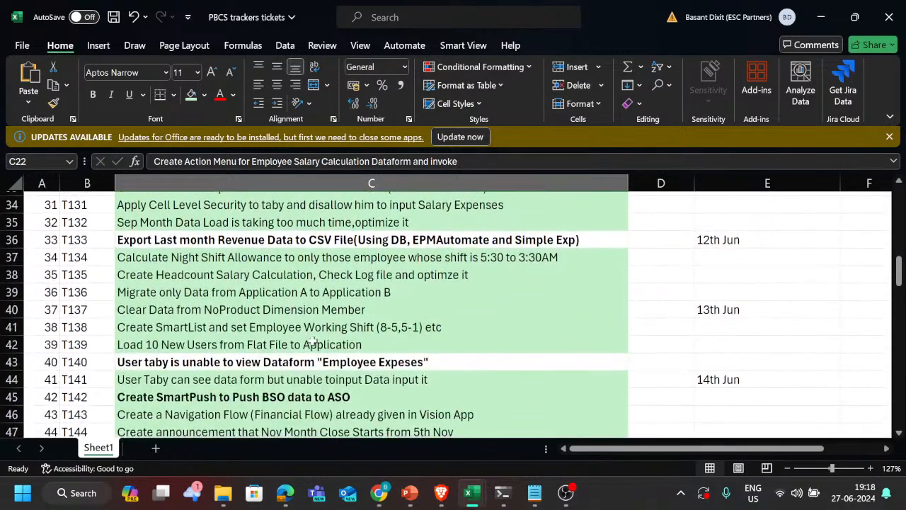
{"action": "scroll", "coordinate": [312, 343], "scroll_direction": "down", "scroll_amount": 11}
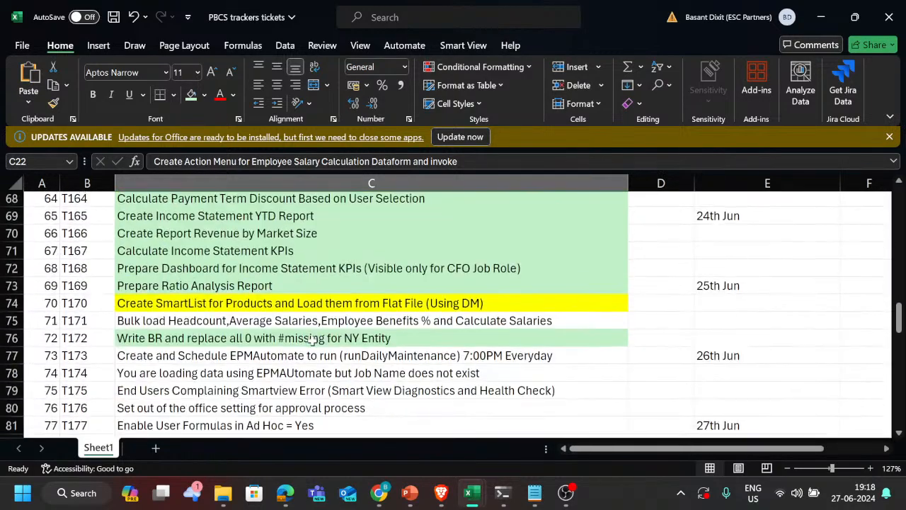
{"action": "left_click", "coordinate": [354, 310]}
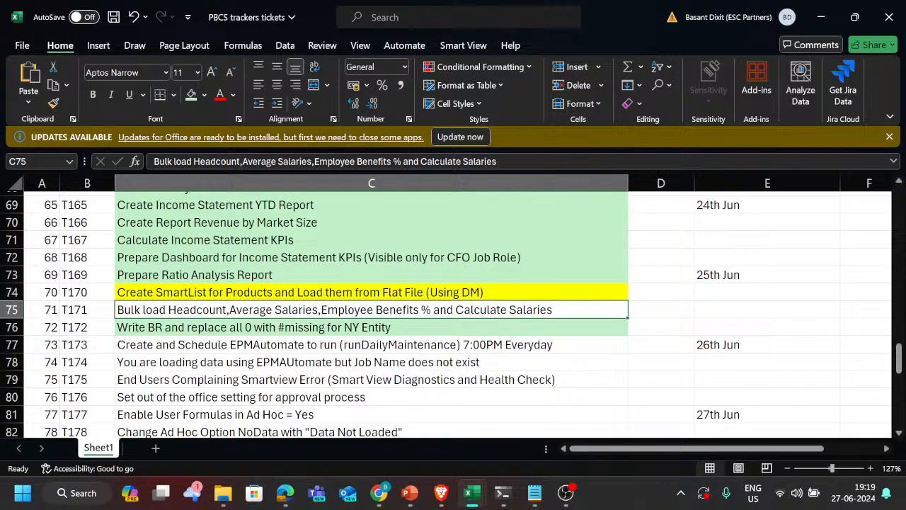
Step: Enter the salary components Basic, HRA, DA and Bonus in cells F72 to F75 beside the ticket list
{"action": "left_click_drag", "start_coordinate": [509, 161], "coordinate": [408, 161]}
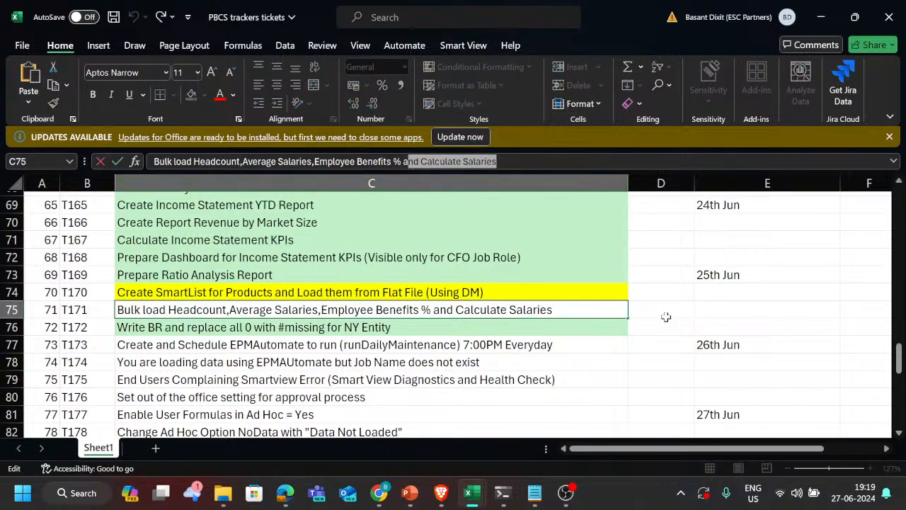
{"action": "scroll", "coordinate": [665, 316], "scroll_direction": "right", "scroll_amount": 3}
{"action": "scroll", "coordinate": [789, 259], "scroll_direction": "left", "scroll_amount": 3}
{"action": "left_click", "coordinate": [789, 259]}
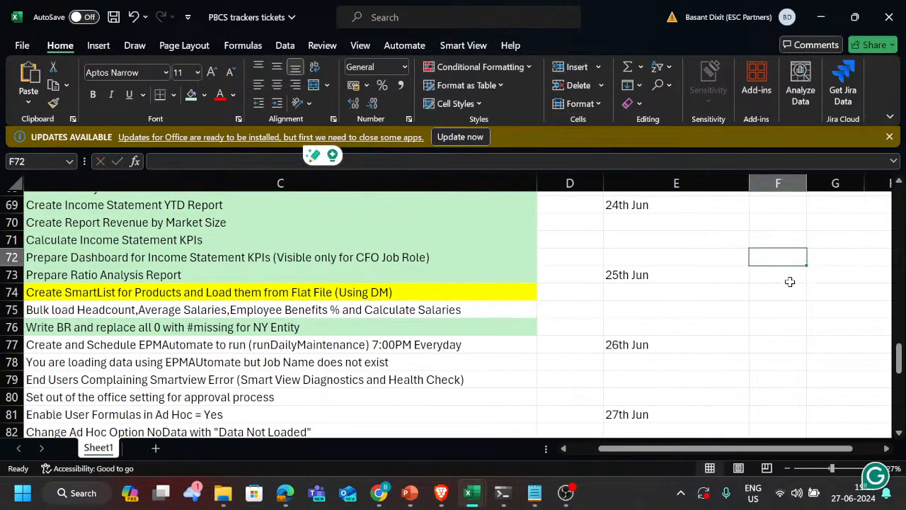
{"action": "type", "text": "BAsic"}
{"action": "key", "text": "Return"}
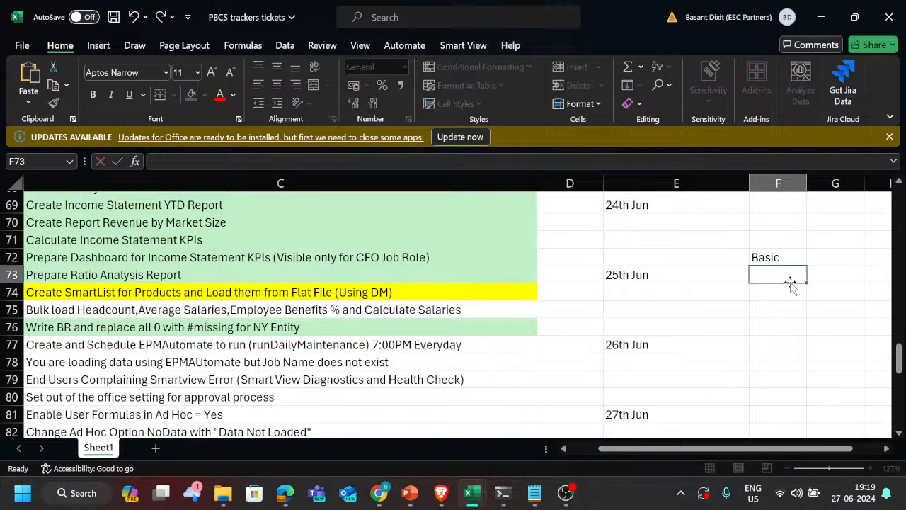
{"action": "type", "text": "HRA"}
{"action": "key", "text": "Return"}
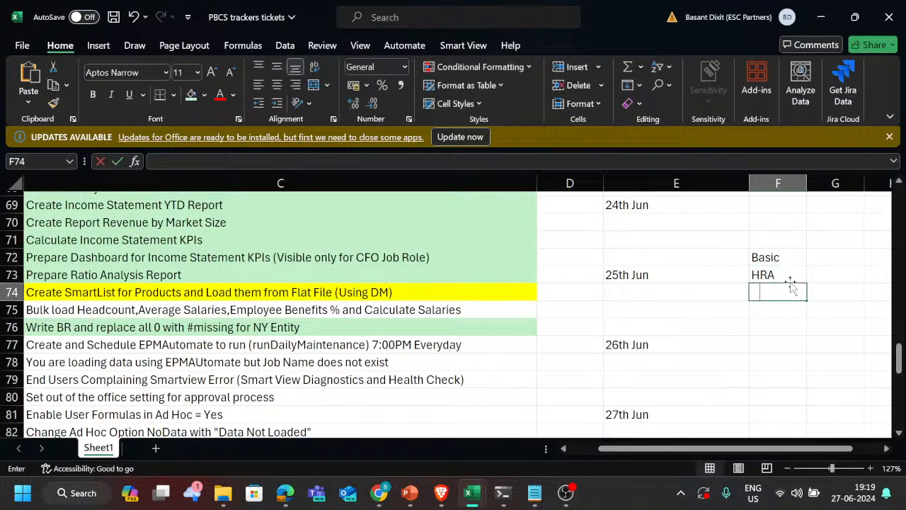
{"action": "type", "text": "DA"}
{"action": "key", "text": "Return"}
{"action": "type", "text": "Bonus"}
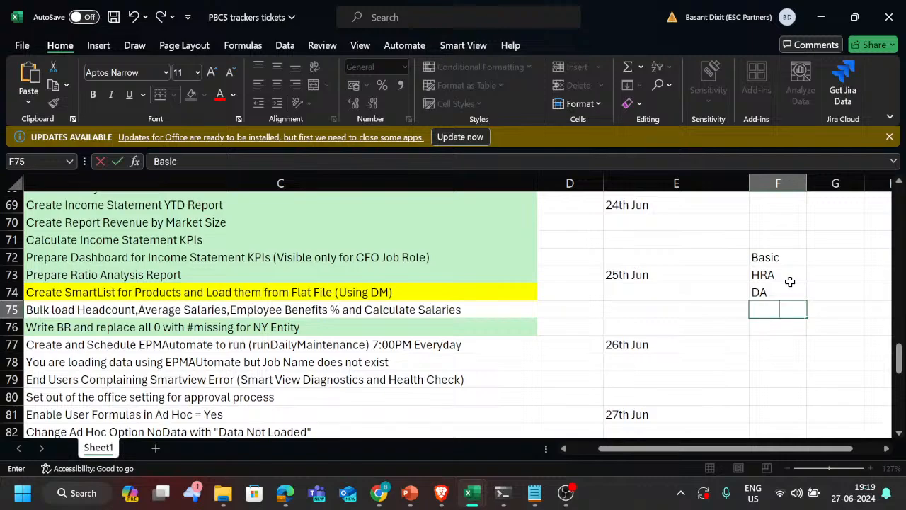
{"action": "key", "text": "Return"}
Step: Enter the heading Total Salary in cell F70 above the salary components
{"action": "key", "text": "Up"}
{"action": "key", "text": "Up"}
{"action": "key", "text": "Up"}
{"action": "key", "text": "Up"}
{"action": "key", "text": "Up"}
{"action": "key", "text": "Up"}
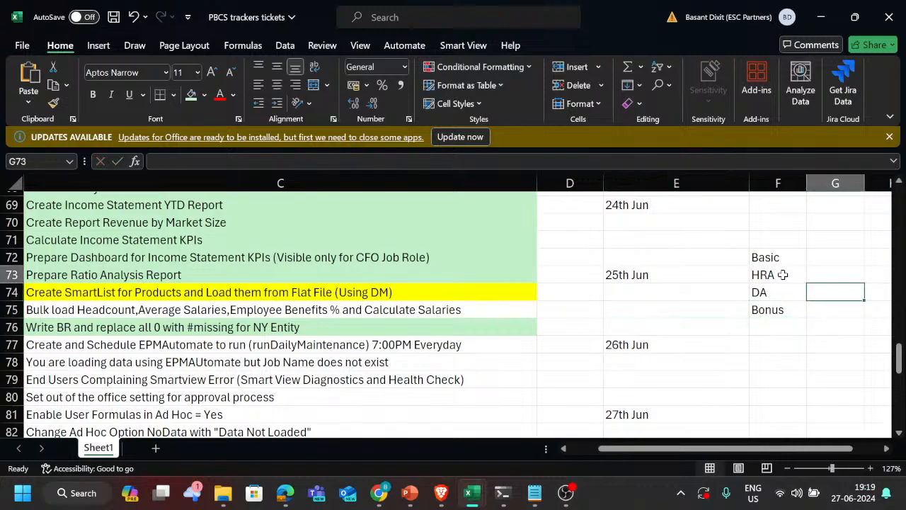
{"action": "type", "text": "Total"}
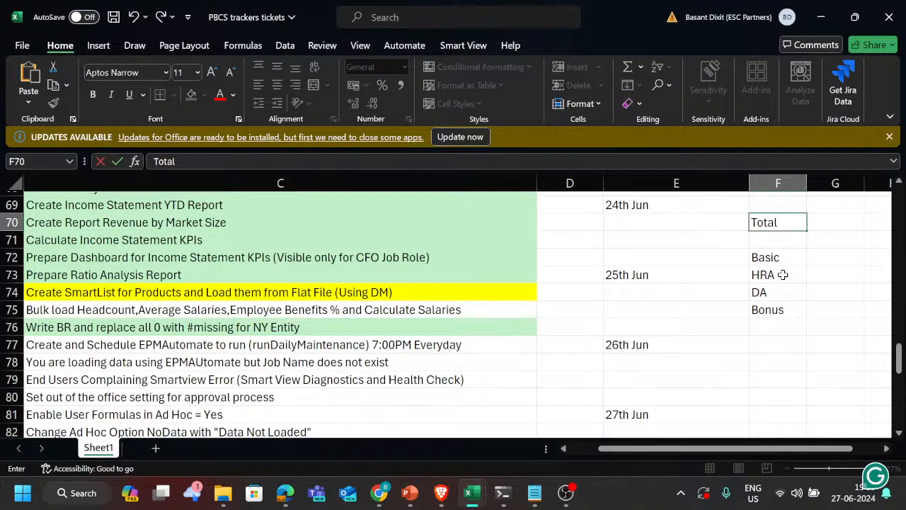
{"action": "type", "text": " Salary"}
{"action": "key", "text": "Return"}
Step: Go over the salary components from Basic to Bonus listed under the Total Salary heading
{"action": "key", "text": "Down"}
{"action": "key", "text": "Right"}
{"action": "key", "text": "Right"}
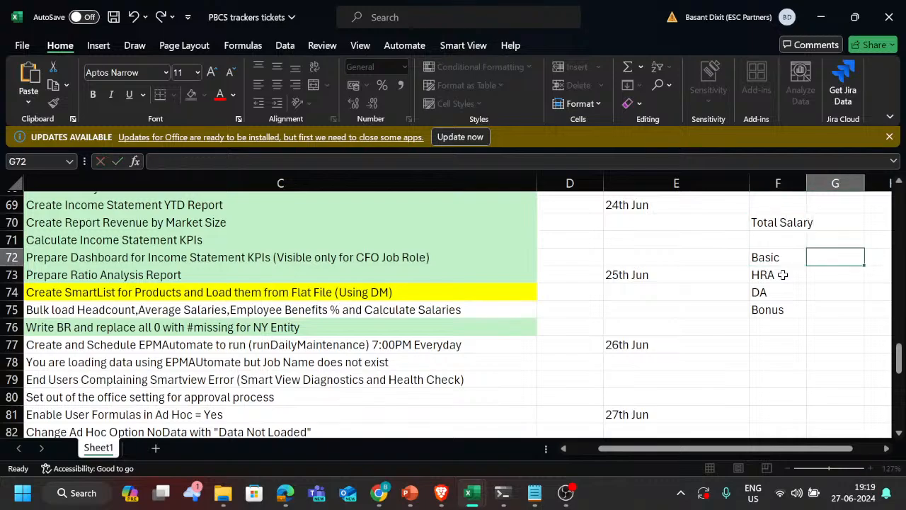
{"action": "key", "text": "Left"}
{"action": "key", "text": "Left"}
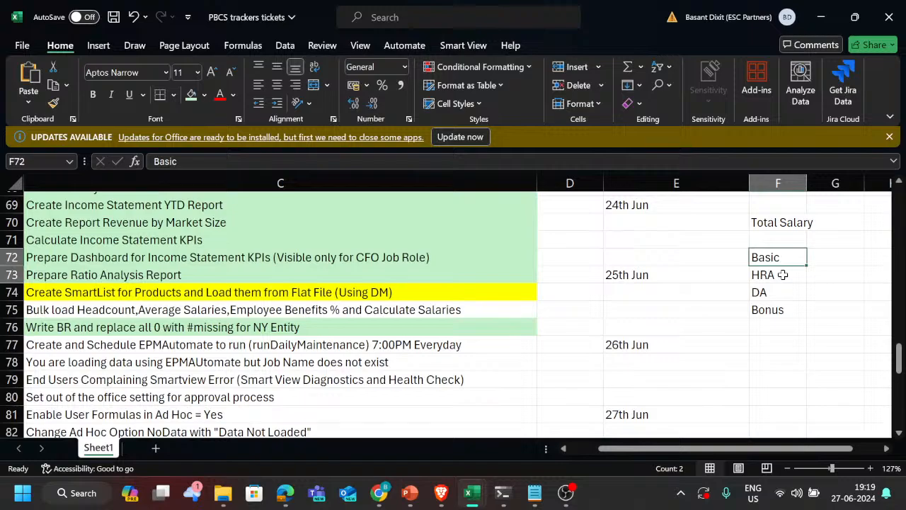
{"action": "key", "text": "shift+Down"}
{"action": "key", "text": "shift+Down"}
{"action": "key", "text": "shift+Down"}
{"action": "key", "text": "Down"}
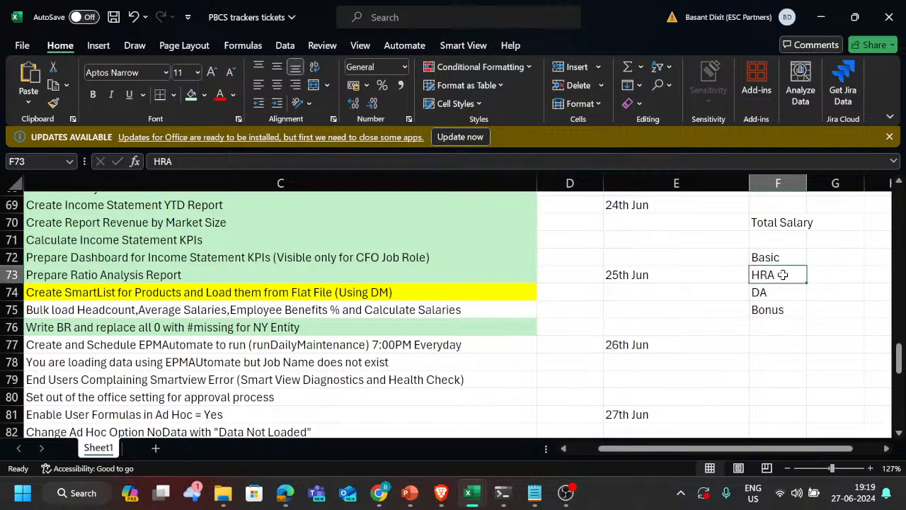
Step: Review the tracker rows of tickets T170 to T173 and their descriptions
{"action": "key", "text": "Left"}
{"action": "key", "text": "Left"}
{"action": "key", "text": "Left"}
{"action": "key", "text": "Left"}
{"action": "key", "text": "Left"}
{"action": "key", "text": "Down"}
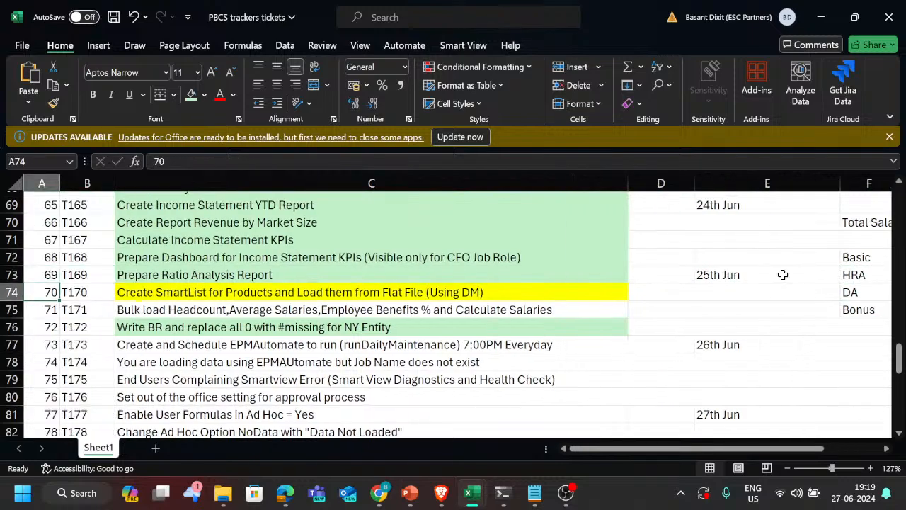
{"action": "key", "text": "Down"}
{"action": "key", "text": "Right"}
{"action": "key", "text": "Right"}
{"action": "key", "text": "Down"}
{"action": "key", "text": "Right"}
{"action": "key", "text": "Right"}
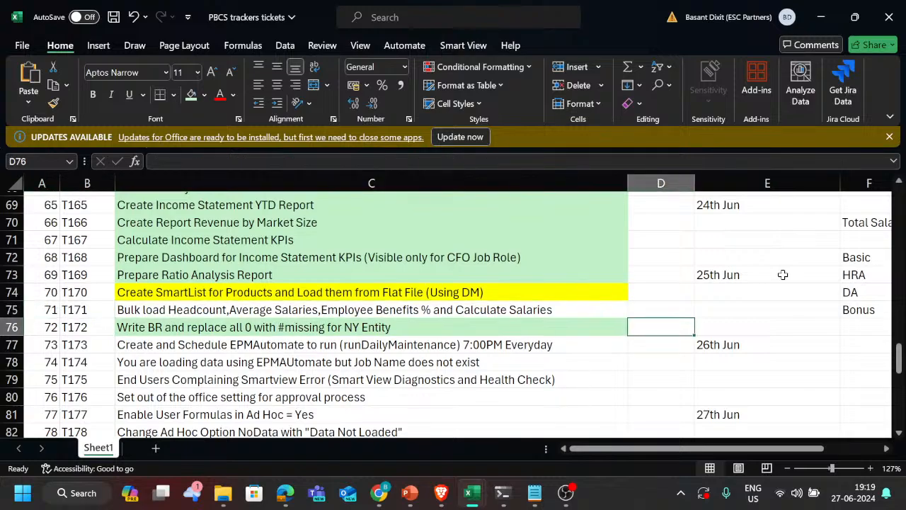
{"action": "key", "text": "Left"}
{"action": "key", "text": "Left"}
{"action": "key", "text": "Up"}
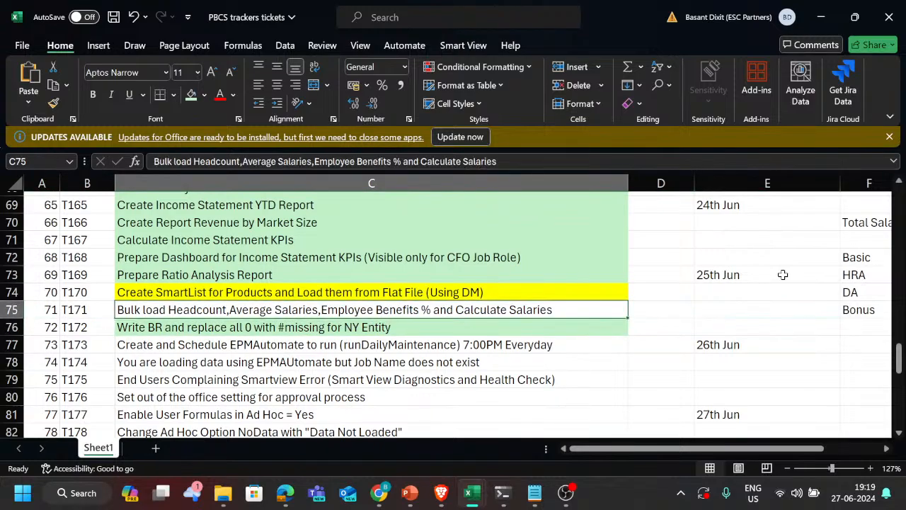
{"action": "key", "text": "Down"}
Step: Fill the T171 ticket description in C75 with light green
{"action": "key", "text": "Down"}
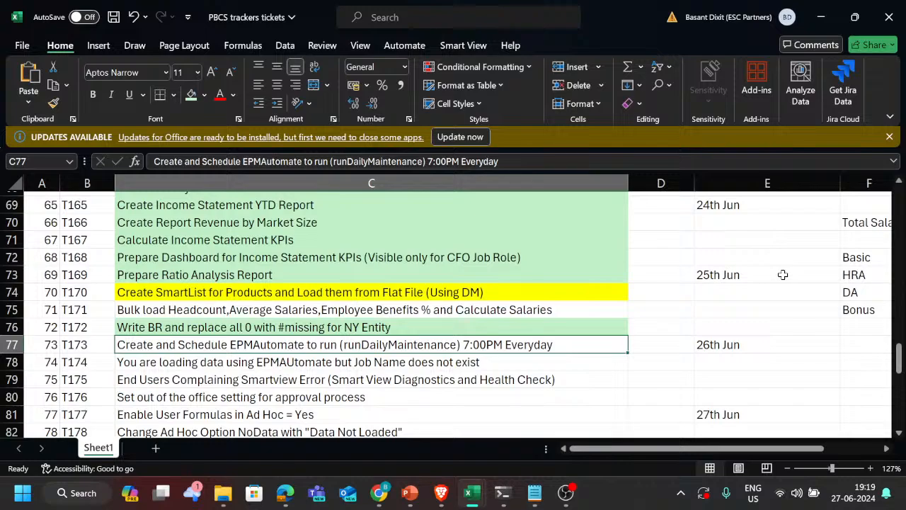
{"action": "key", "text": "Up"}
{"action": "key", "text": "Down"}
{"action": "key", "text": "Up"}
{"action": "key", "text": "Up"}
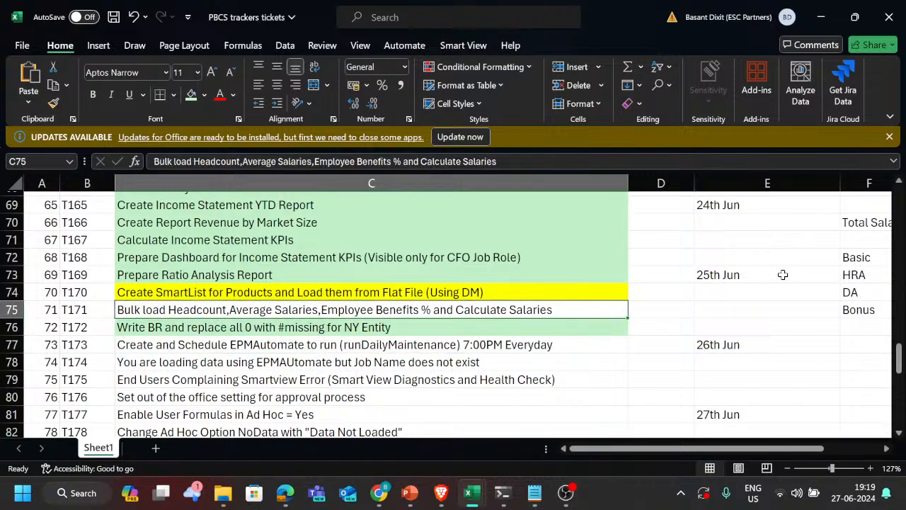
{"action": "left_click", "coordinate": [191, 95]}
Step: Select the T173 ticket description in C77 and switch to the EPM Automate runDailyMaintenance documentation page in Brave
{"action": "left_click", "coordinate": [328, 344]}
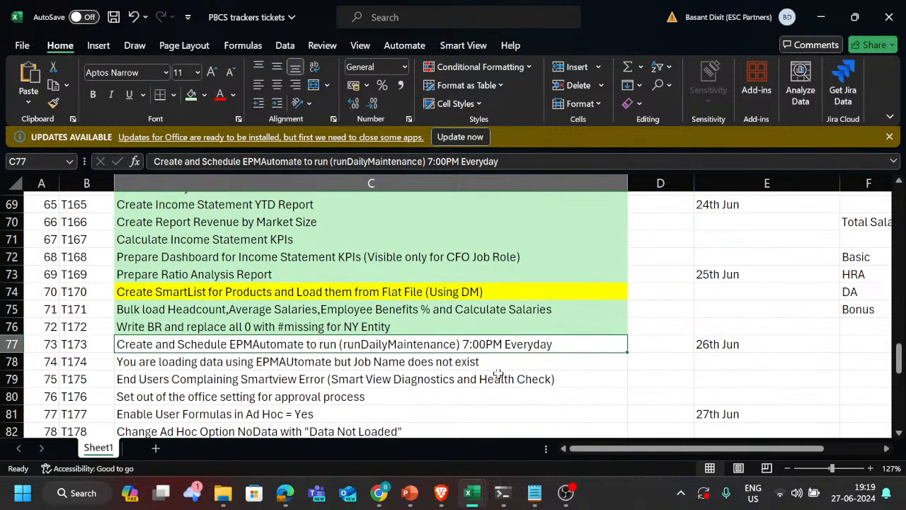
{"action": "key", "text": "Up"}
{"action": "key", "text": "Down"}
{"action": "key", "text": "Right"}
{"action": "key", "text": "Left"}
{"action": "key", "text": "alt+Tab"}
{"action": "key", "text": "alt+Tab"}
{"action": "key", "text": "alt+Tab"}
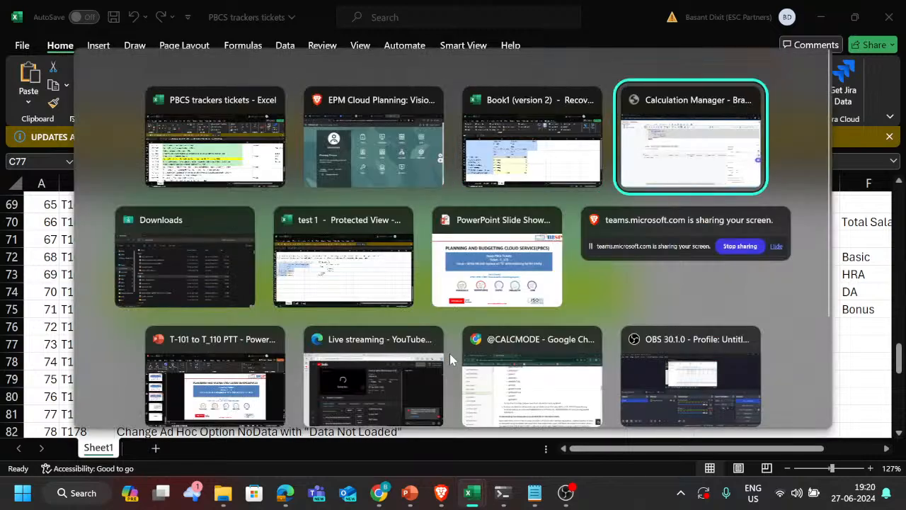
{"action": "key", "text": "alt+shift+Tab"}
{"action": "key", "text": "alt+shift+Tab"}
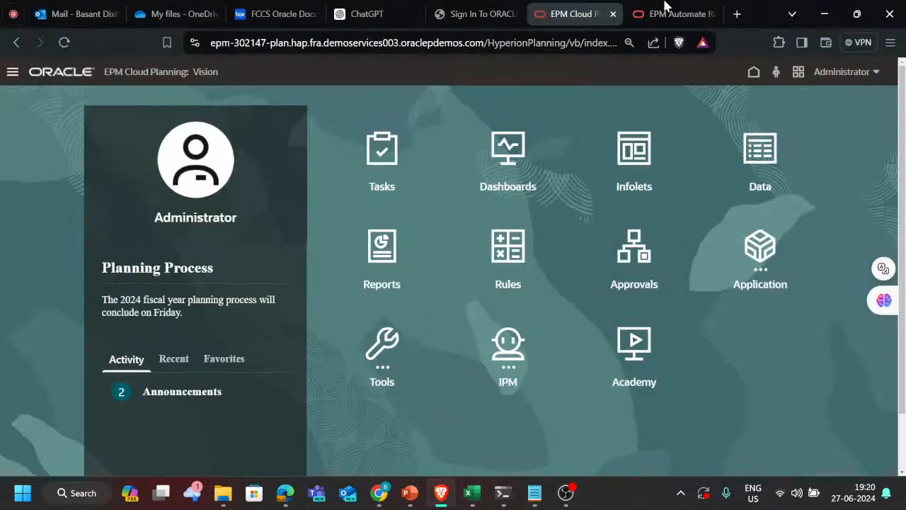
{"action": "left_click", "coordinate": [673, 14]}
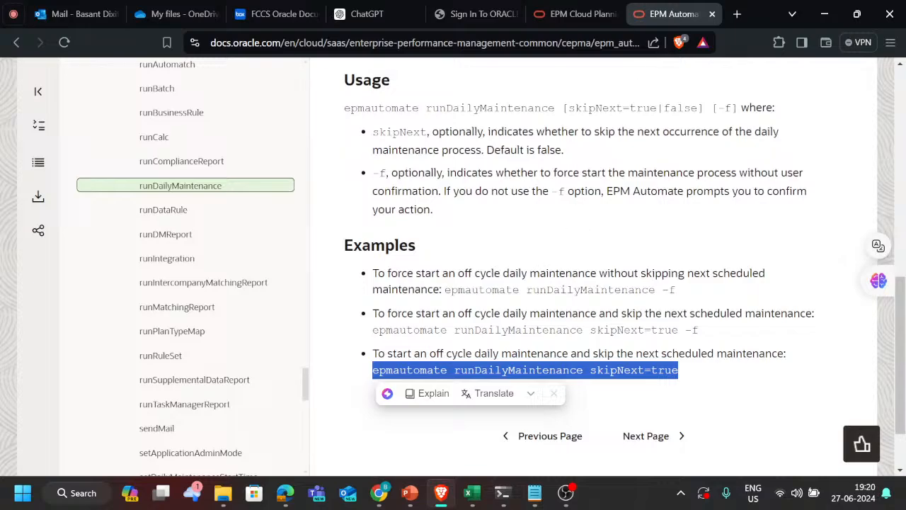
Step: Read the runDailyMaintenance page, highlighting the sentence about forcing a backup snapshot and updating the environment
{"action": "scroll", "coordinate": [609, 266], "scroll_direction": "up", "scroll_amount": 2}
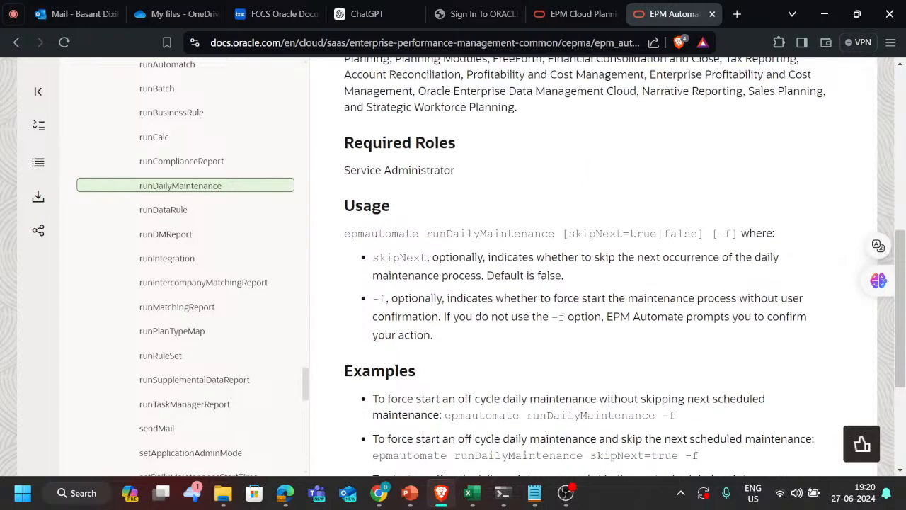
{"action": "scroll", "coordinate": [496, 250], "scroll_direction": "up", "scroll_amount": 2}
{"action": "scroll", "coordinate": [496, 249], "scroll_direction": "down", "scroll_amount": 2}
{"action": "scroll", "coordinate": [495, 249], "scroll_direction": "down", "scroll_amount": 2}
{"action": "scroll", "coordinate": [461, 330], "scroll_direction": "down", "scroll_amount": 1}
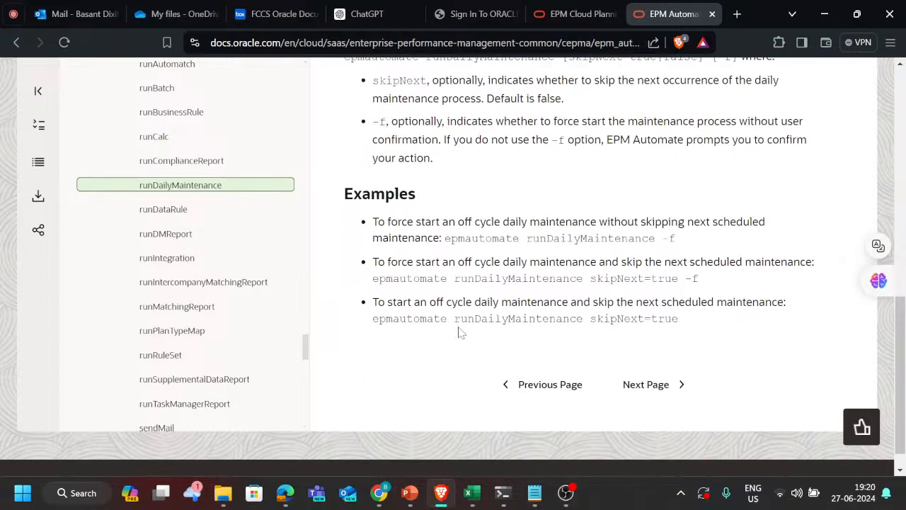
{"action": "scroll", "coordinate": [502, 220], "scroll_direction": "up", "scroll_amount": 5}
{"action": "scroll", "coordinate": [502, 219], "scroll_direction": "up", "scroll_amount": 1}
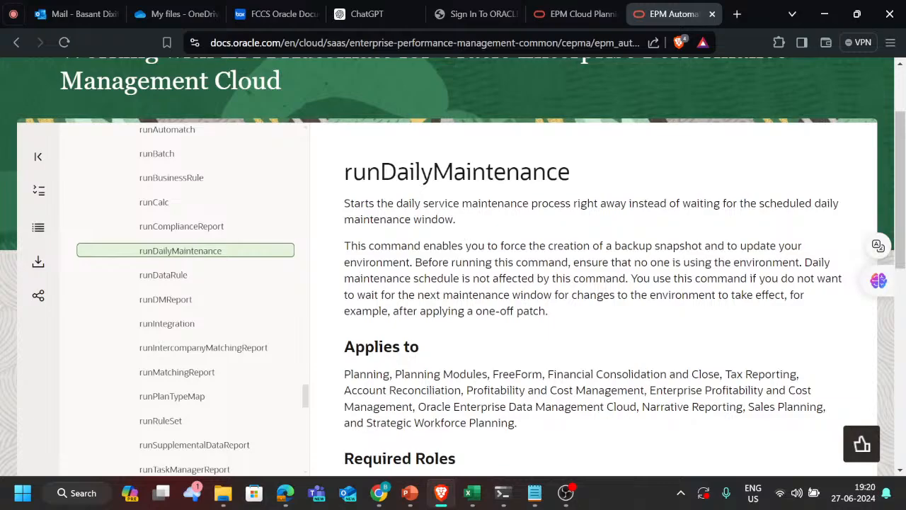
{"action": "left_click_drag", "start_coordinate": [344, 246], "coordinate": [412, 263]}
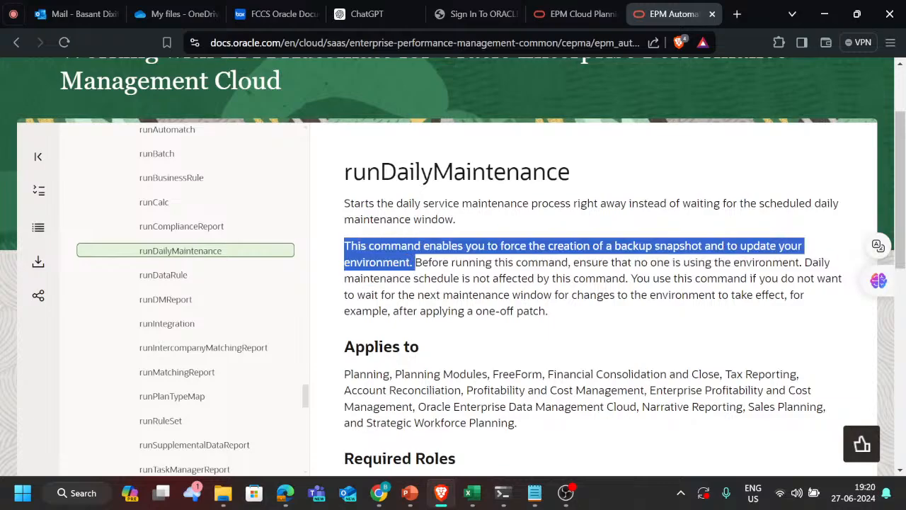
{"action": "left_click", "coordinate": [623, 352]}
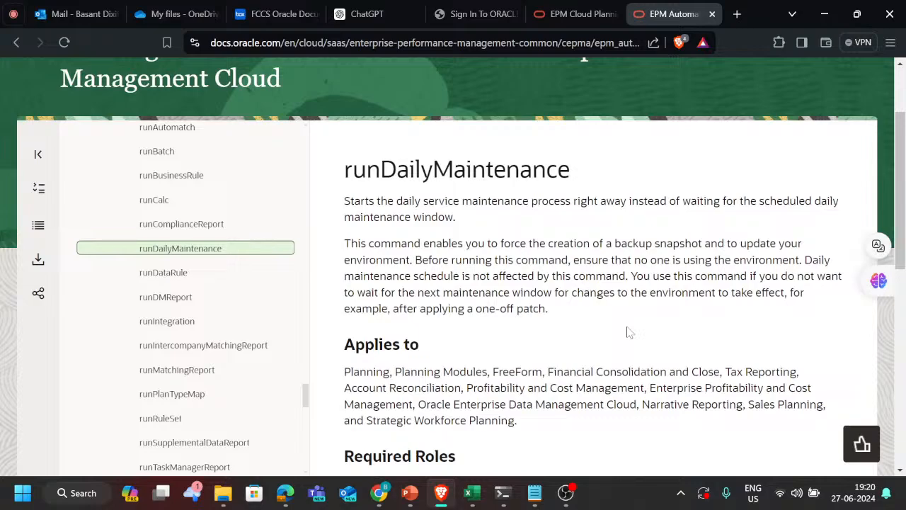
Step: Review the command's roles, usage and examples, and select the example epmautomate runDailyMaintenance skipNext=true
{"action": "scroll", "coordinate": [628, 332], "scroll_direction": "down", "scroll_amount": 1}
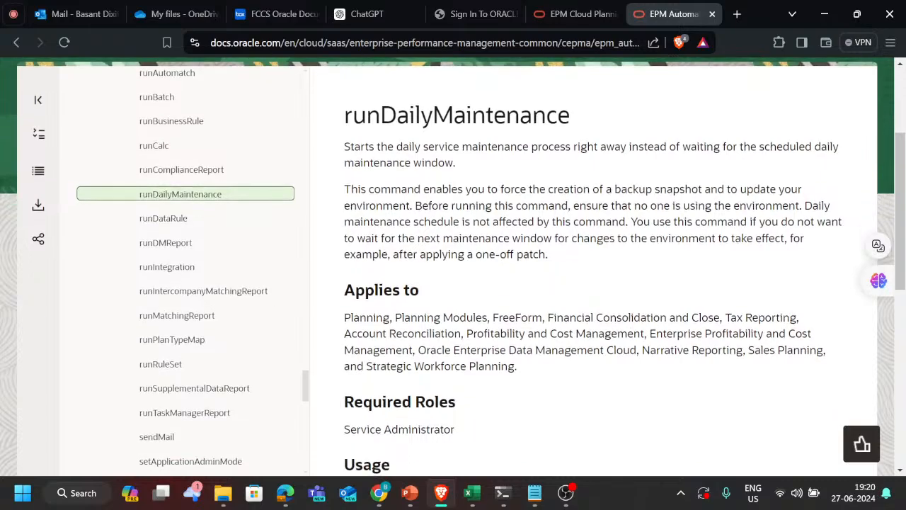
{"action": "scroll", "coordinate": [641, 272], "scroll_direction": "down", "scroll_amount": 1}
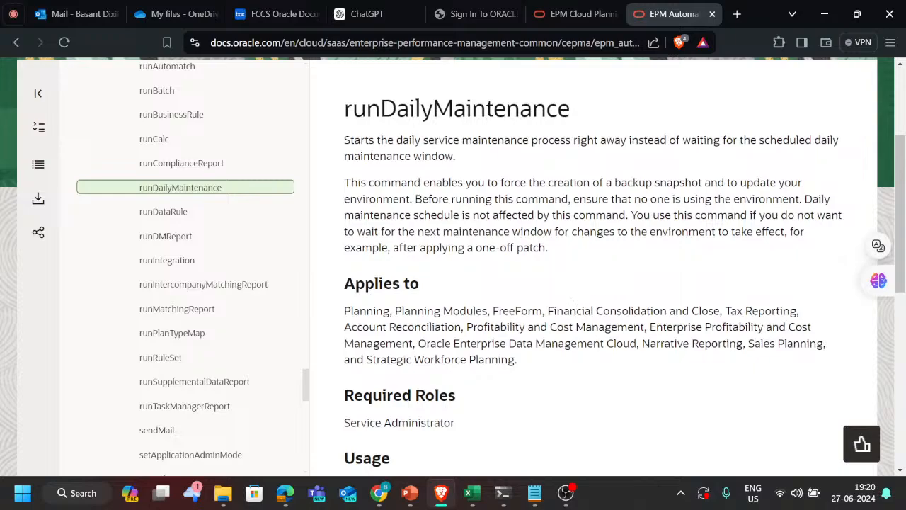
{"action": "scroll", "coordinate": [588, 287], "scroll_direction": "down", "scroll_amount": 1}
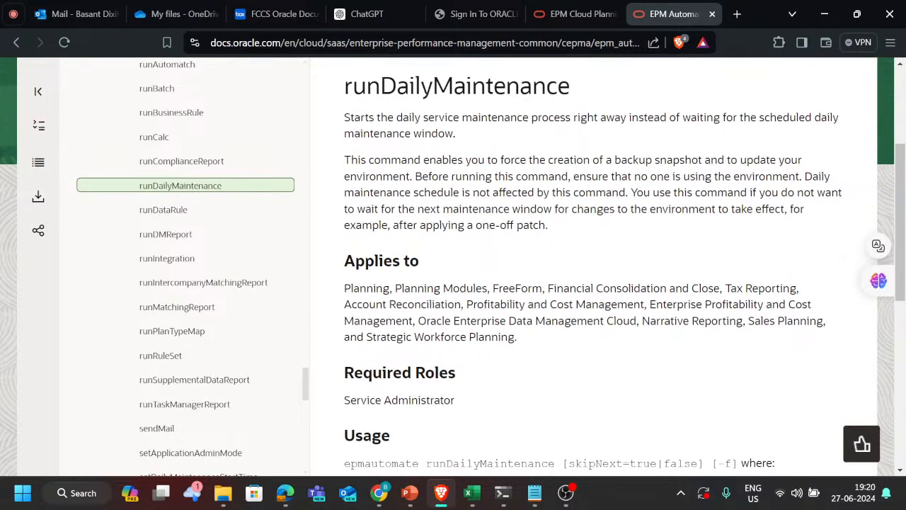
{"action": "scroll", "coordinate": [609, 267], "scroll_direction": "down", "scroll_amount": 5}
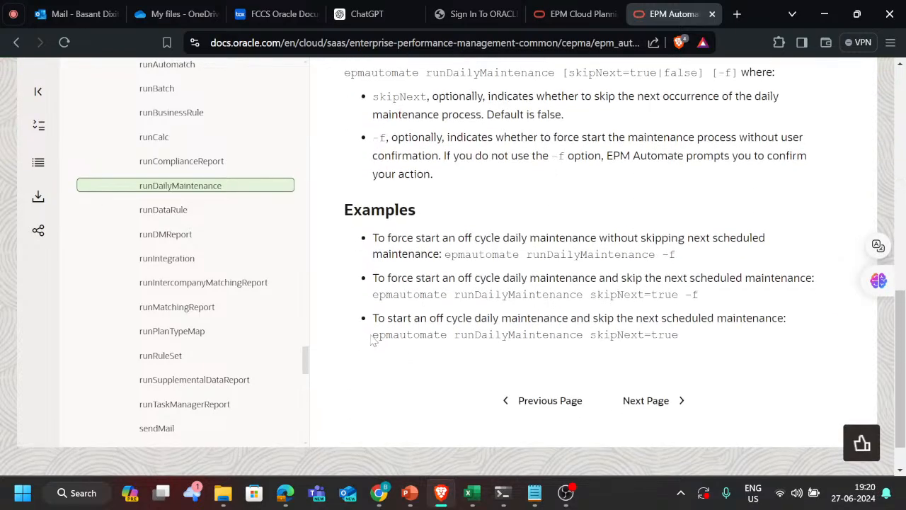
{"action": "left_click_drag", "start_coordinate": [374, 335], "coordinate": [689, 340]}
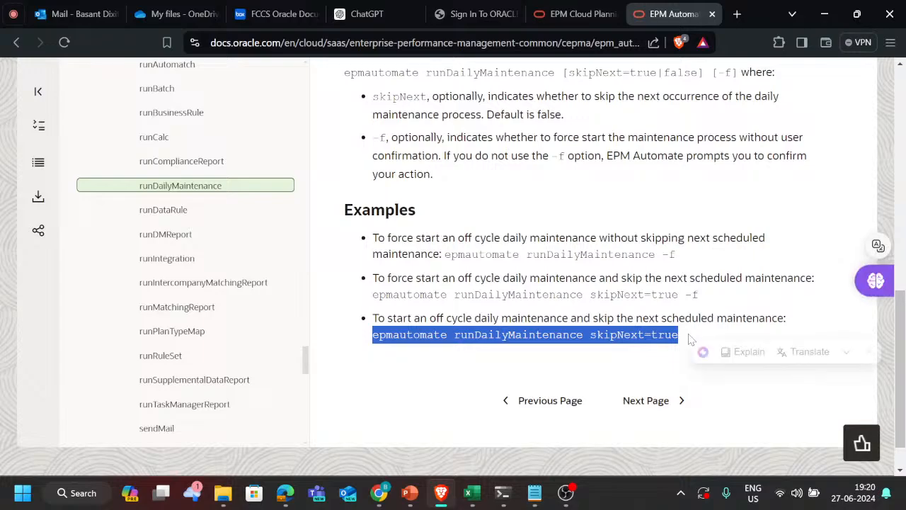
Step: Search Windows for launch and start the Launch EPM Automate app
{"action": "key", "text": "alt+Tab"}
{"action": "key", "text": "alt+Tab"}
{"action": "key", "text": "alt+Tab"}
{"action": "key", "text": "alt+Tab"}
{"action": "key", "text": "alt+Tab"}
{"action": "key", "text": "alt+Tab"}
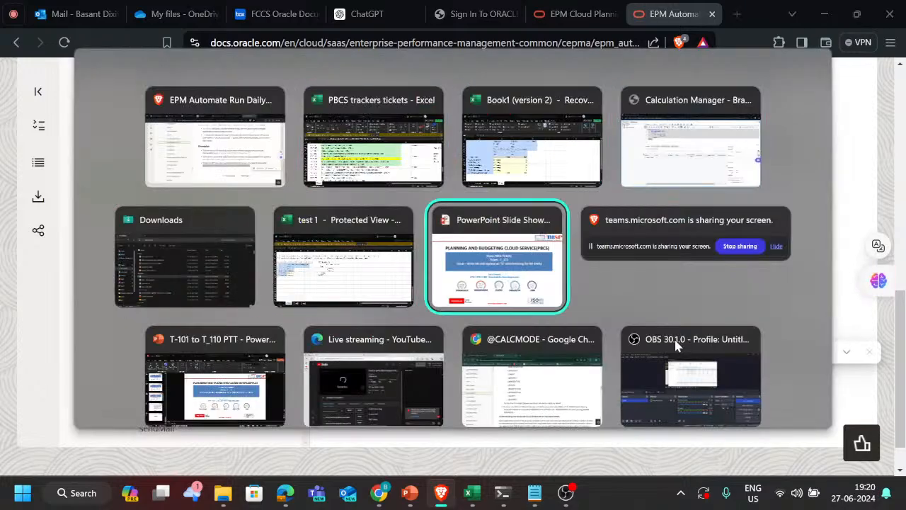
{"action": "key", "text": "alt+shift+Tab"}
{"action": "key", "text": "alt+shift+Tab"}
{"action": "key", "text": "super"}
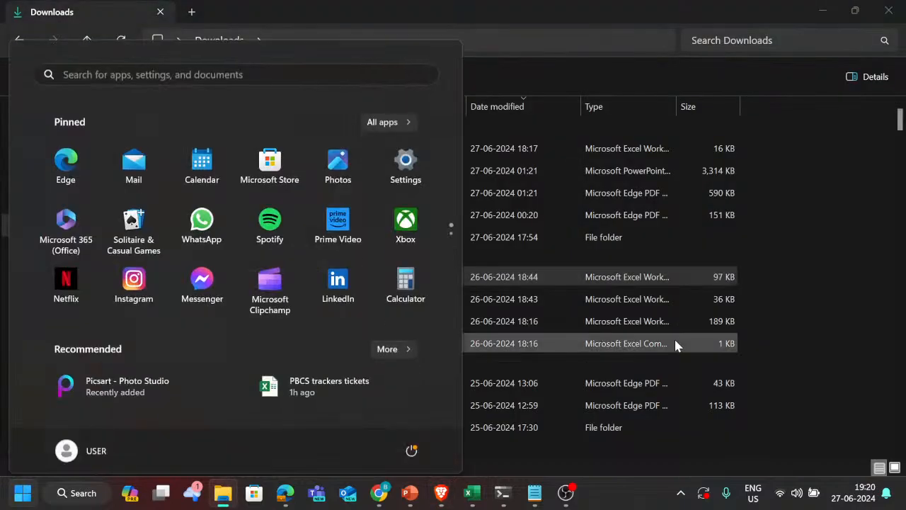
{"action": "type", "text": "unch"}
{"action": "key", "text": "BackSpace"}
{"action": "key", "text": "BackSpace"}
{"action": "key", "text": "BackSpace"}
{"action": "key", "text": "BackSpace"}
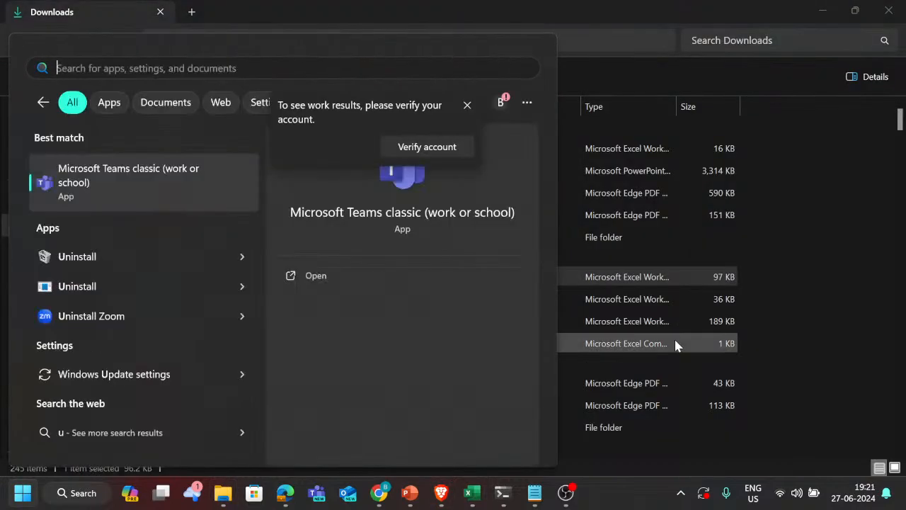
{"action": "type", "text": "launch"}
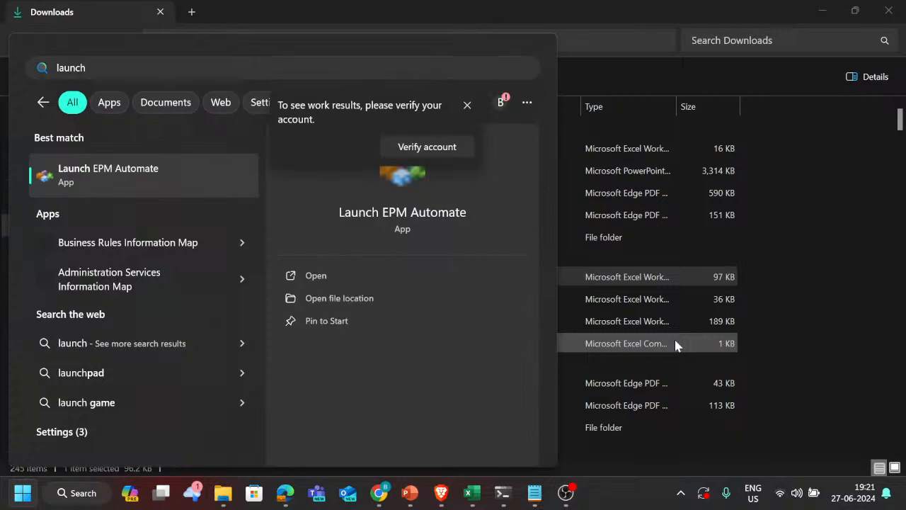
{"action": "key", "text": "Escape"}
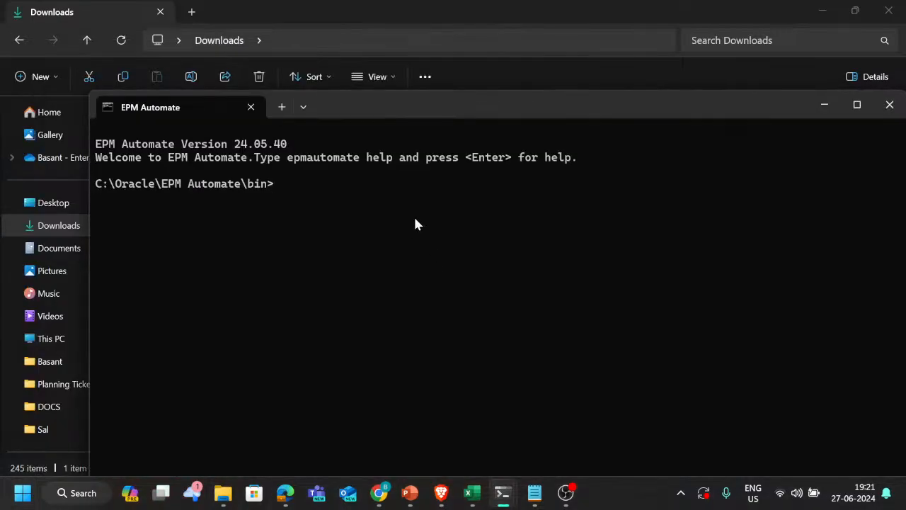
{"action": "key", "text": "alt+Tab"}
{"action": "key", "text": "alt+Tab"}
{"action": "key", "text": "alt+Tab"}
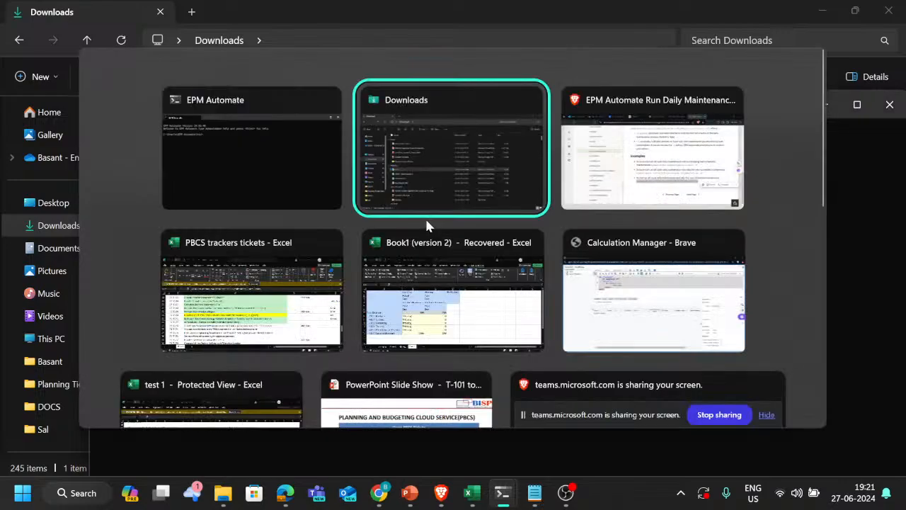
{"action": "key", "text": "shift+alt+Tab"}
{"action": "key", "text": "shift+alt+Tab"}
{"action": "key", "text": "shift+alt+Tab"}
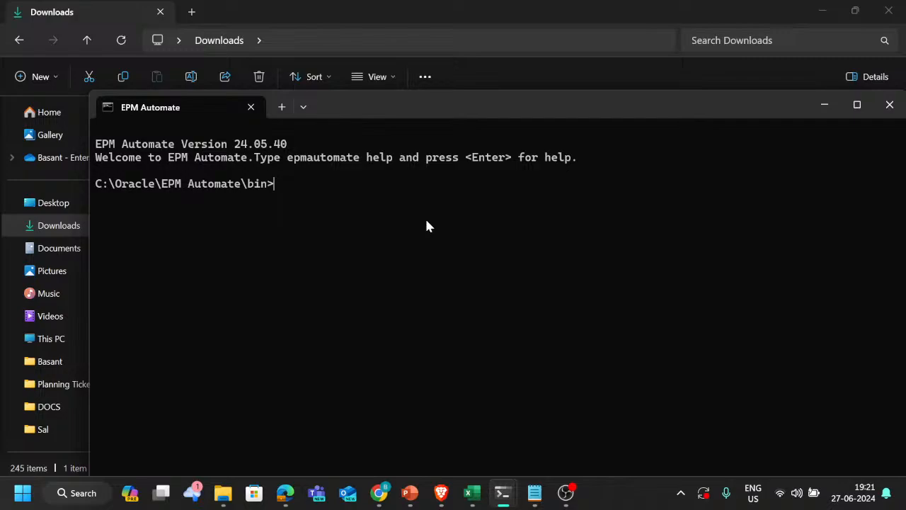
Step: Log in to the Planning environment with the epmautomate login command from clipboard history, including username, password and URL, and maximize the window
{"action": "key", "text": "super+v"}
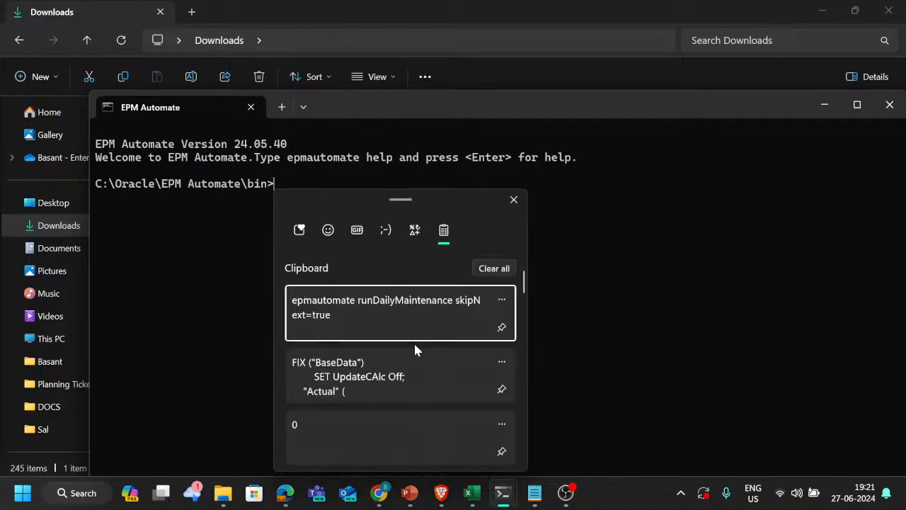
{"action": "scroll", "coordinate": [415, 350], "scroll_direction": "down", "scroll_amount": 5}
{"action": "scroll", "coordinate": [415, 348], "scroll_direction": "down", "scroll_amount": 5}
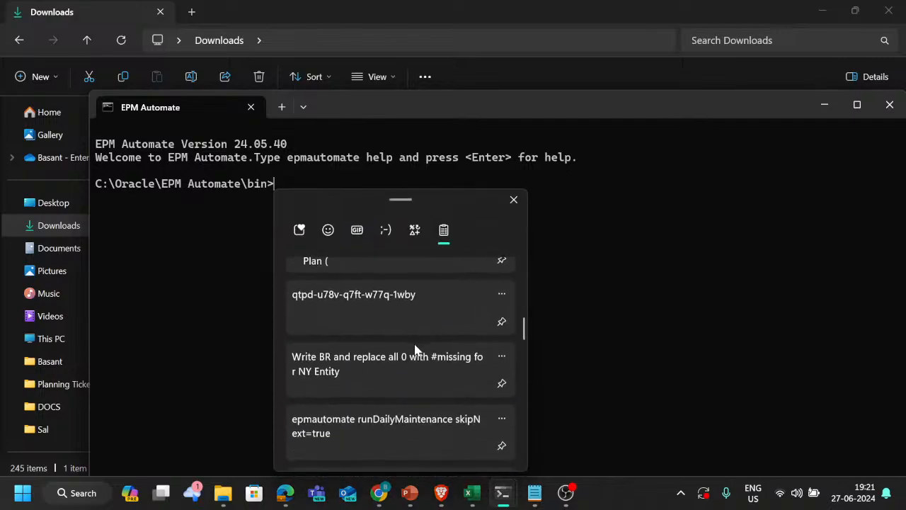
{"action": "scroll", "coordinate": [415, 350], "scroll_direction": "up", "scroll_amount": 1}
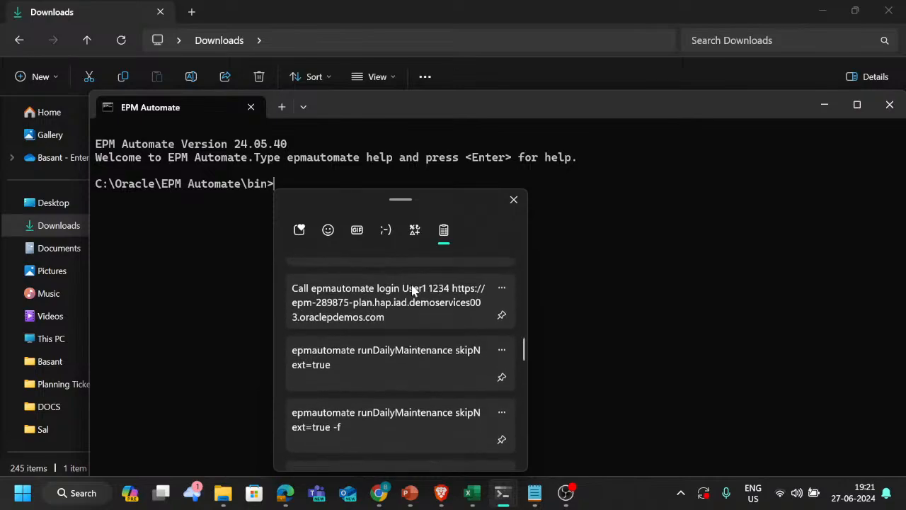
{"action": "left_click", "coordinate": [410, 286]}
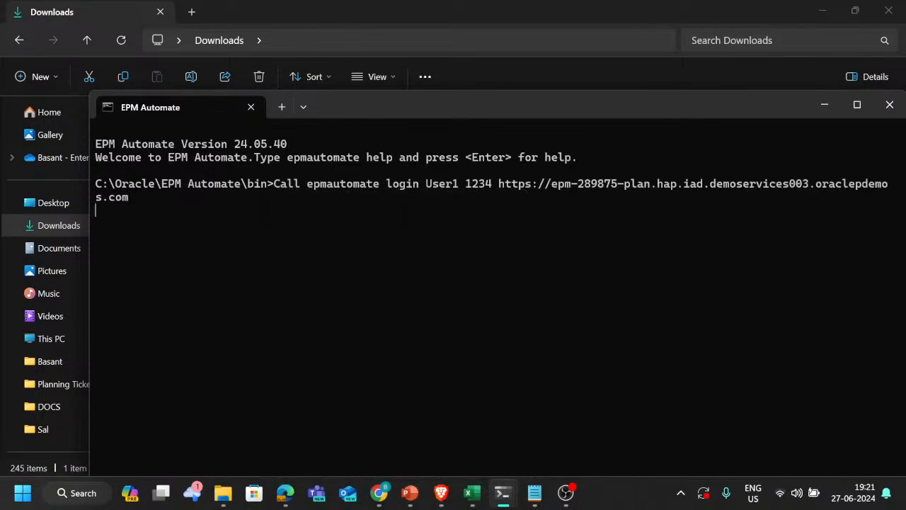
{"action": "key", "text": "super+Up"}
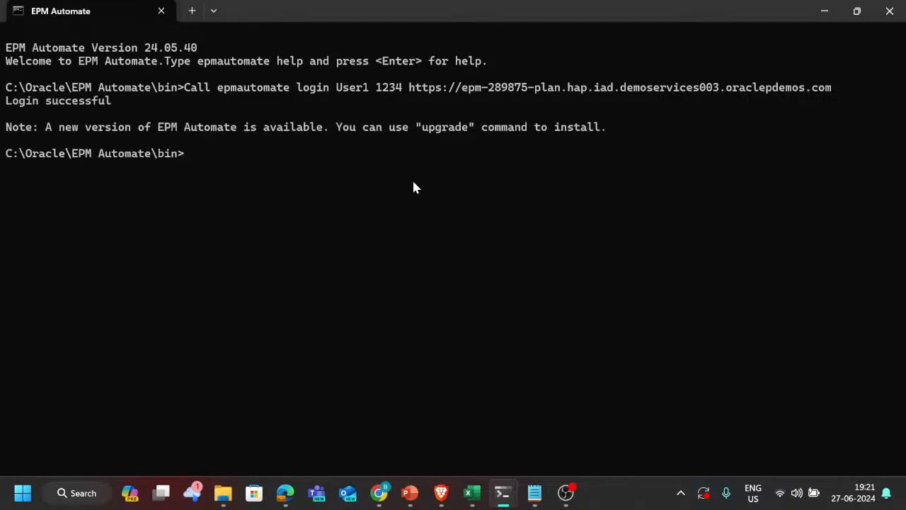
Step: Switch to the runDailyMaintenance documentation in Brave and review its required roles, usage parameters skipNext and -f, and examples
{"action": "key", "text": "alt+Tab"}
{"action": "key", "text": "Tab"}
{"action": "left_click", "coordinate": [611, 291]}
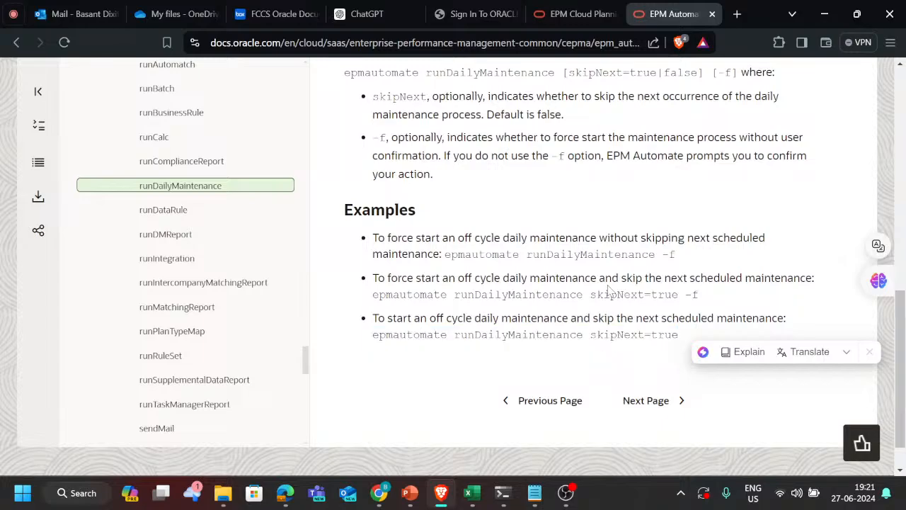
{"action": "scroll", "coordinate": [630, 283], "scroll_direction": "up", "scroll_amount": 3}
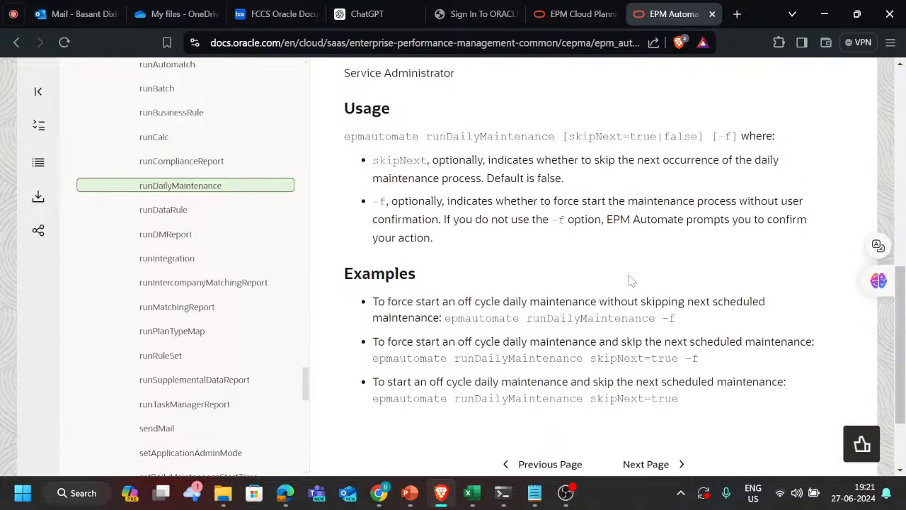
{"action": "scroll", "coordinate": [623, 209], "scroll_direction": "up", "scroll_amount": 2}
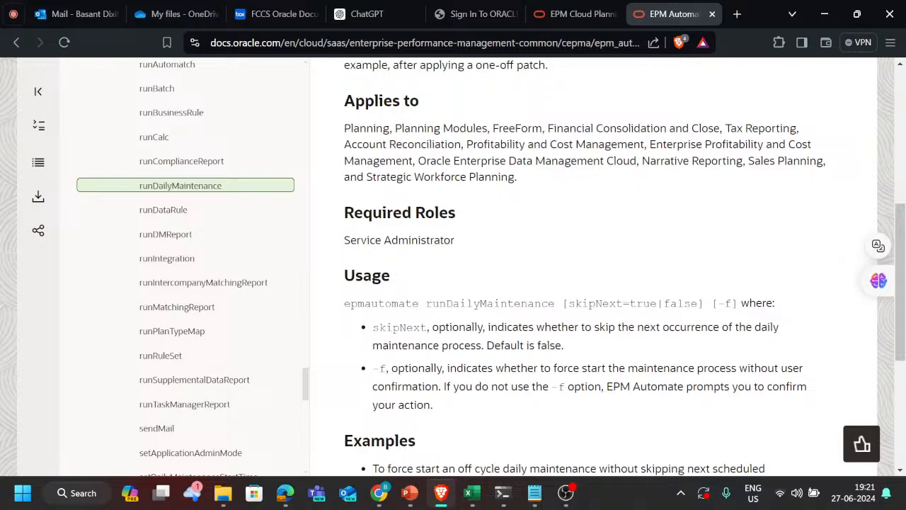
{"action": "scroll", "coordinate": [631, 362], "scroll_direction": "down", "scroll_amount": 1}
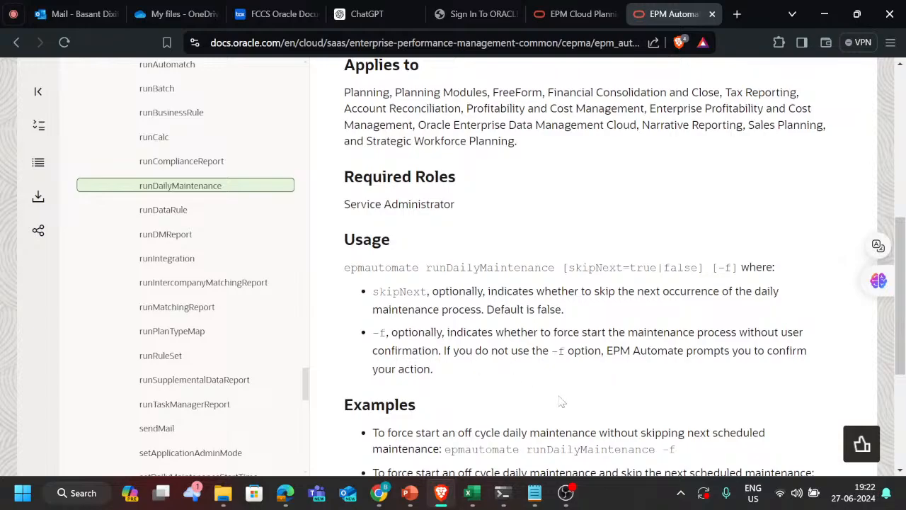
{"action": "scroll", "coordinate": [561, 402], "scroll_direction": "down", "scroll_amount": 2}
{"action": "scroll", "coordinate": [516, 290], "scroll_direction": "up", "scroll_amount": 3}
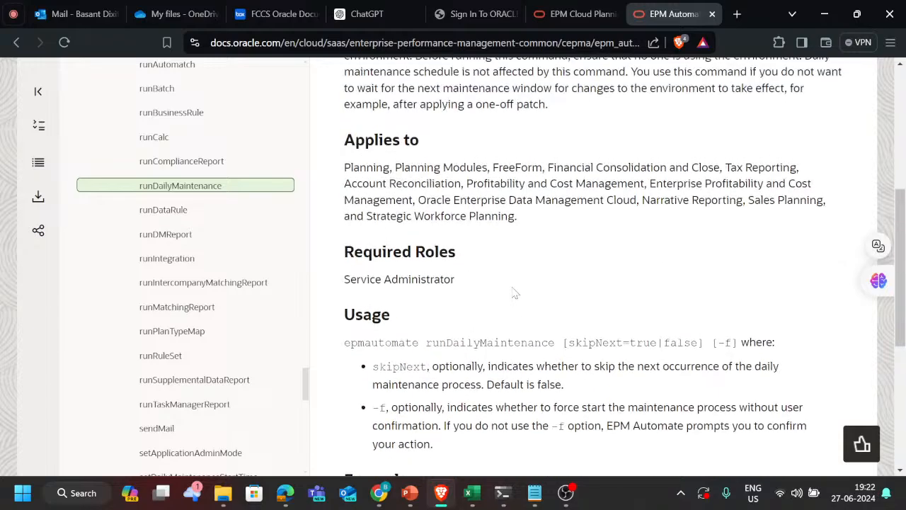
{"action": "scroll", "coordinate": [516, 293], "scroll_direction": "down", "scroll_amount": 1}
{"action": "scroll", "coordinate": [516, 293], "scroll_direction": "up", "scroll_amount": 1}
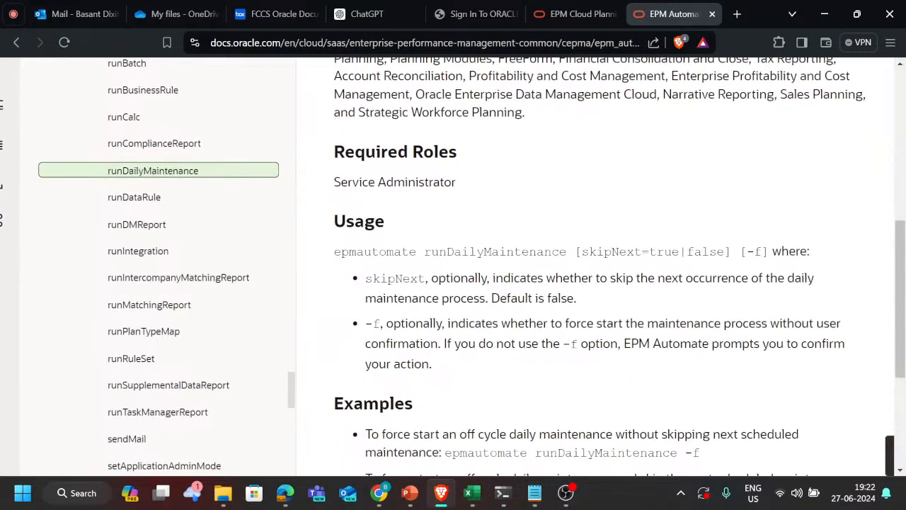
{"action": "scroll", "coordinate": [516, 292], "scroll_direction": "down", "scroll_amount": 1}
{"action": "scroll", "coordinate": [515, 293], "scroll_direction": "right", "scroll_amount": 1}
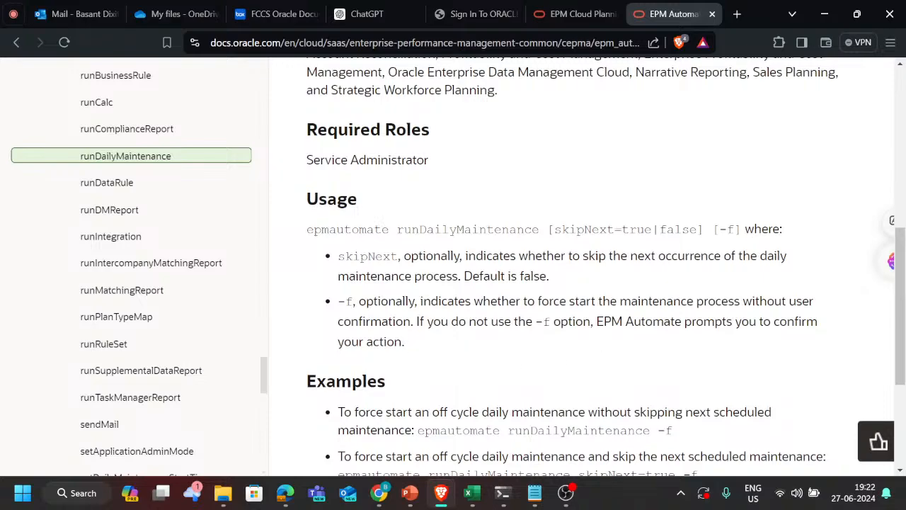
Step: Highlight the word confirmation and the -f parameter in the Usage section's explanation of forced maintenance
{"action": "left_click_drag", "start_coordinate": [411, 321], "coordinate": [338, 322]}
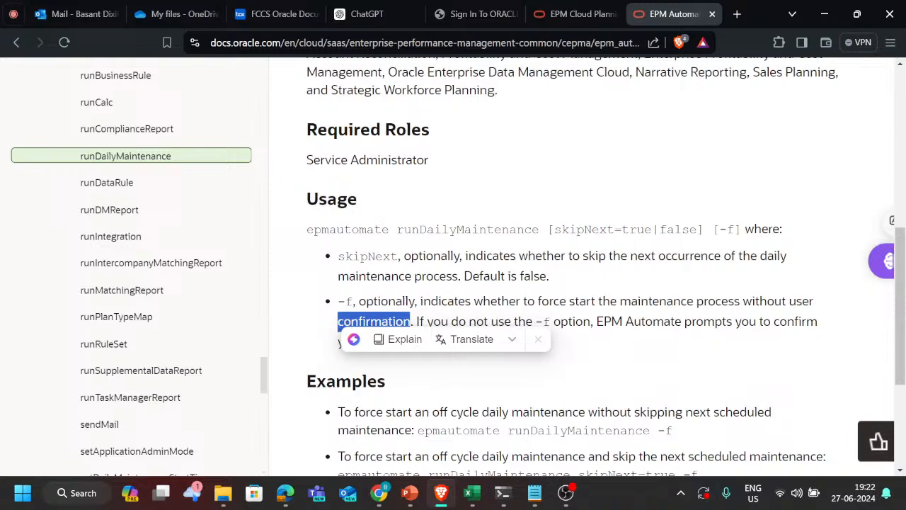
{"action": "left_click", "coordinate": [630, 336]}
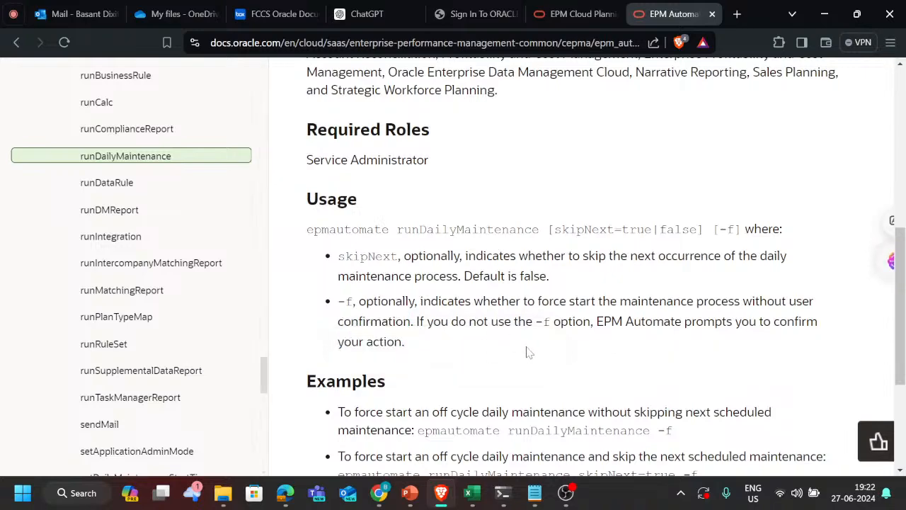
{"action": "double_click", "coordinate": [345, 301]}
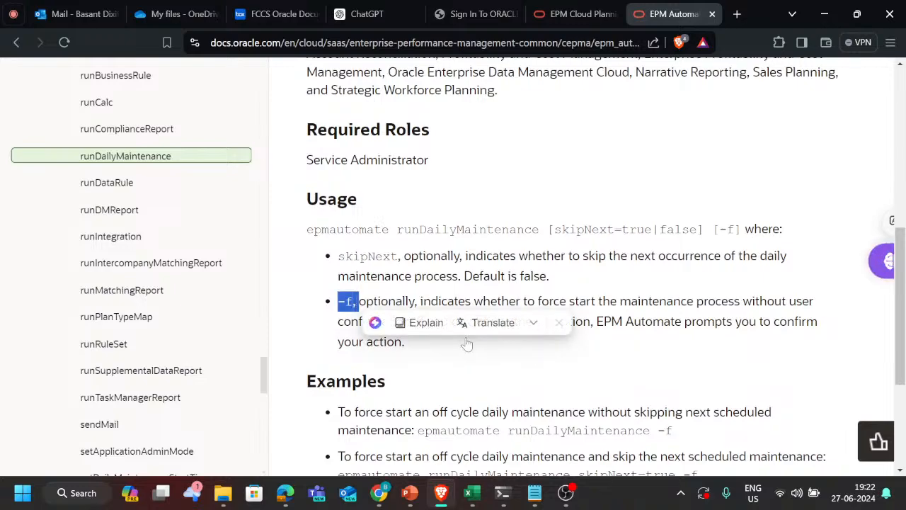
{"action": "left_click", "coordinate": [520, 362]}
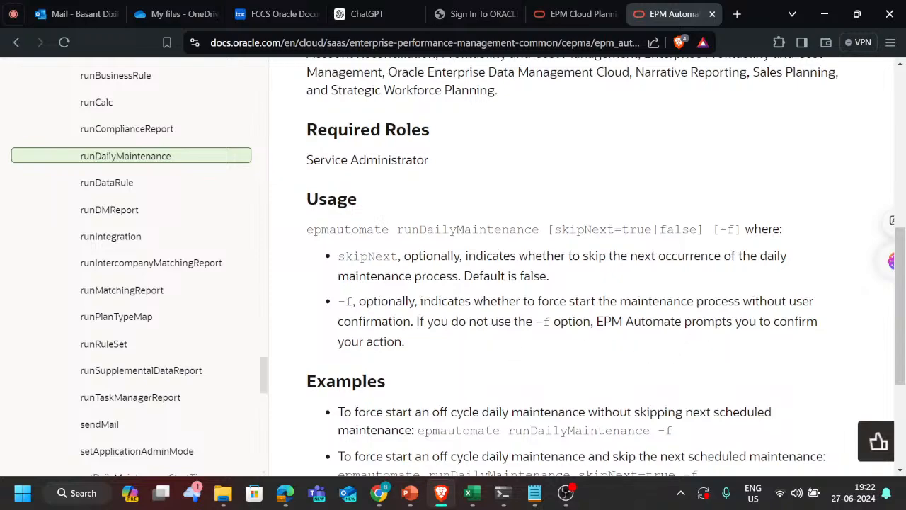
Step: Copy the example command epmautomate runDailyMaintenance skipNext=true from the last item under Examples
{"action": "scroll", "coordinate": [729, 303], "scroll_direction": "down", "scroll_amount": 5}
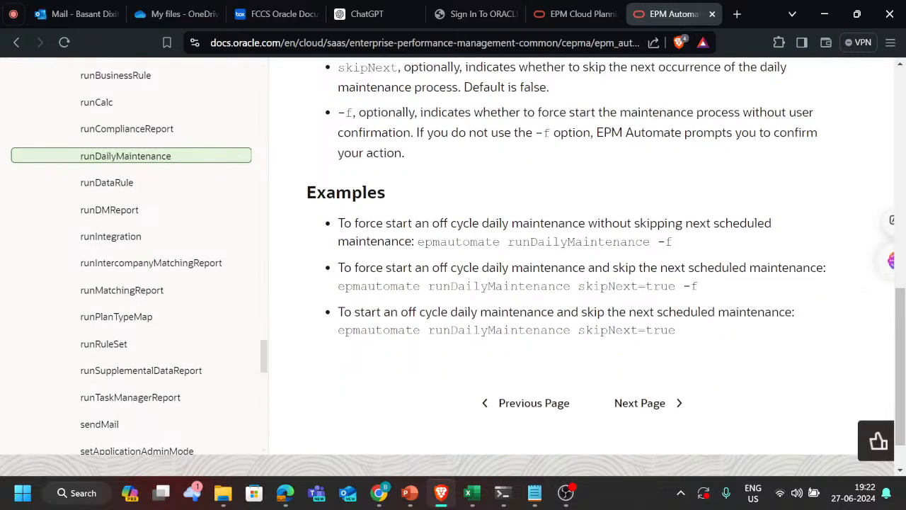
{"action": "left_click_drag", "start_coordinate": [679, 332], "coordinate": [330, 340]}
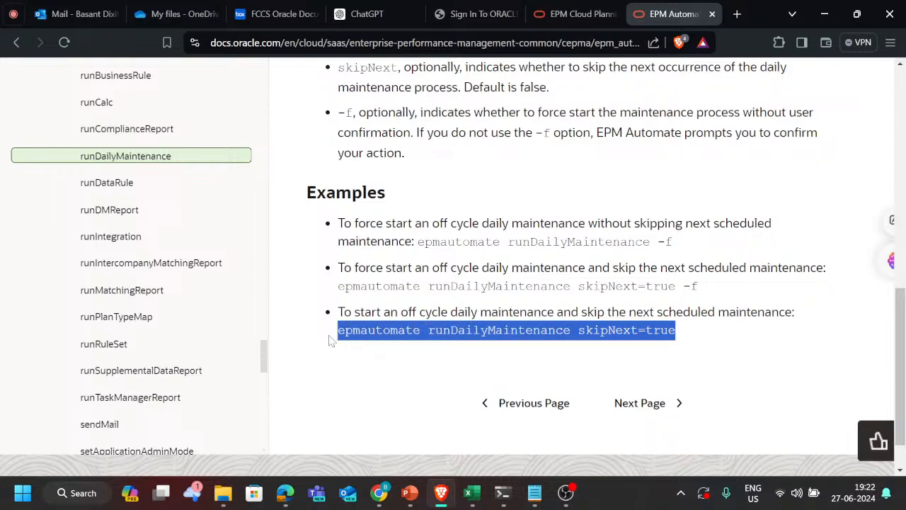
{"action": "right_click", "coordinate": [523, 236]}
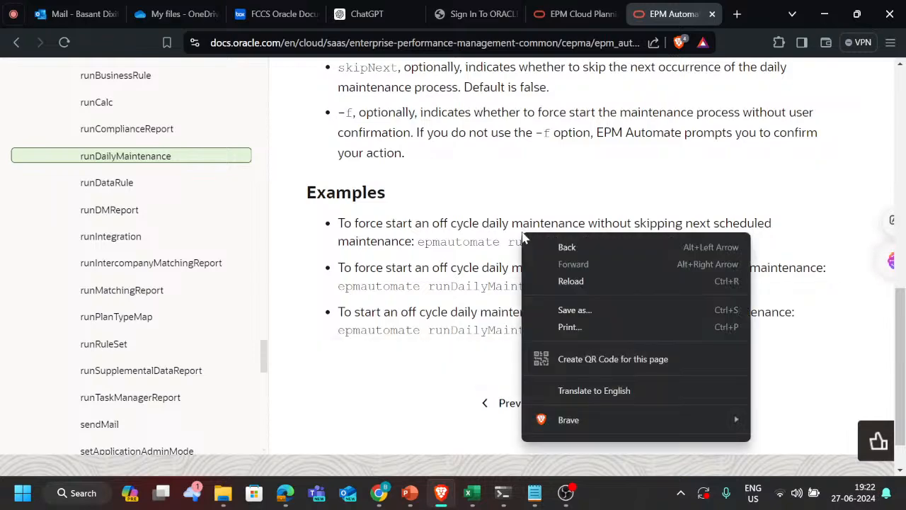
{"action": "left_click", "coordinate": [465, 223]}
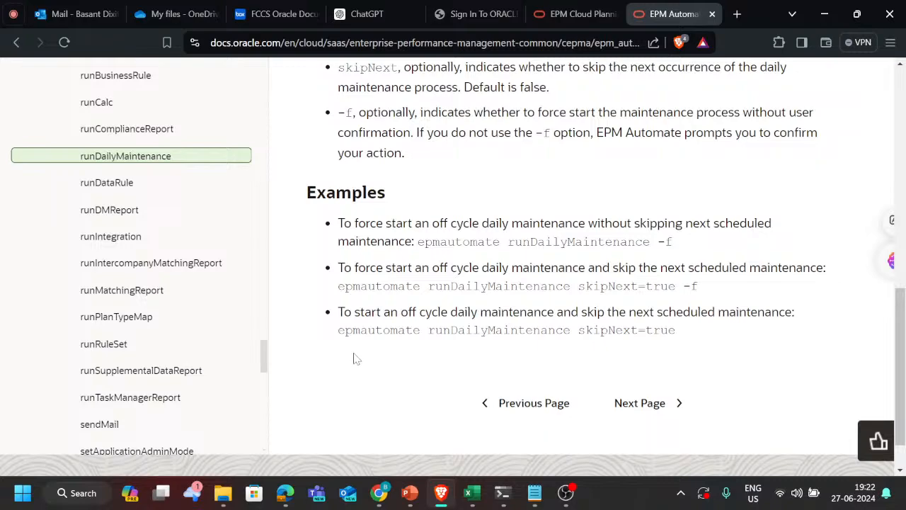
{"action": "left_click_drag", "start_coordinate": [338, 330], "coordinate": [675, 330]}
{"action": "key", "text": "ctrl+c"}
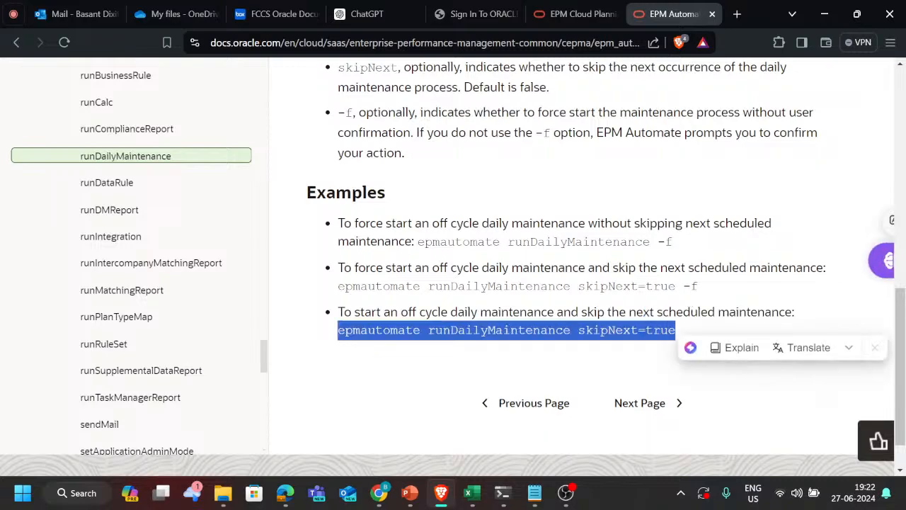
Step: Switch to EPM Automate and run Call epmautomate runDailyMaintenance skipNext=true
{"action": "key", "text": "alt+Tab"}
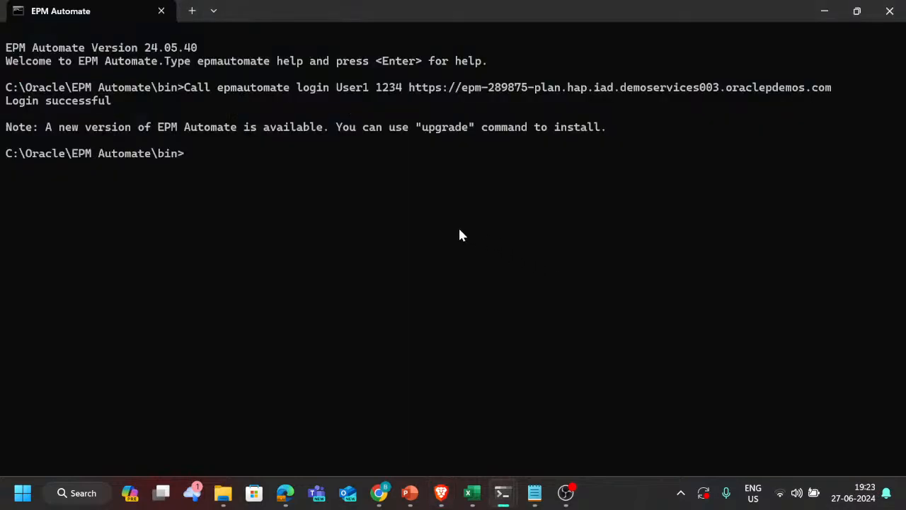
{"action": "type", "text": "Call"}
{"action": "key", "text": "ctrl+v"}
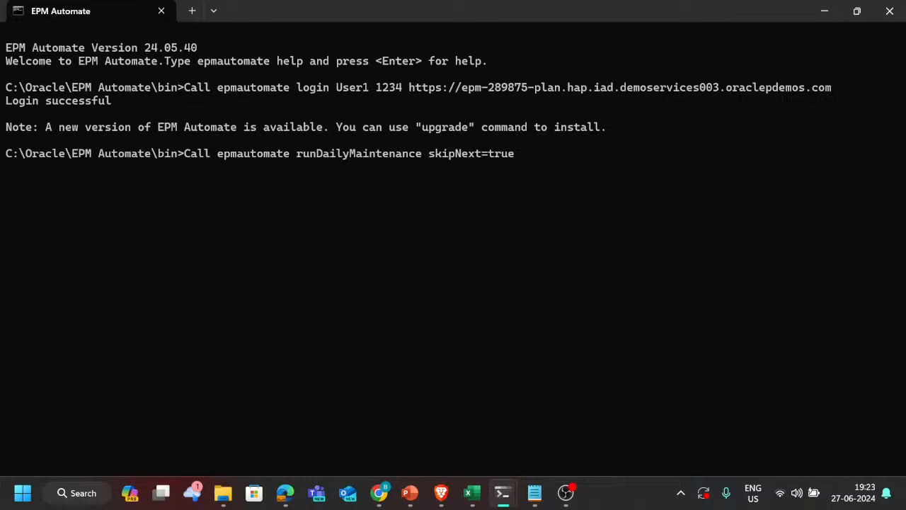
{"action": "key", "text": "Return"}
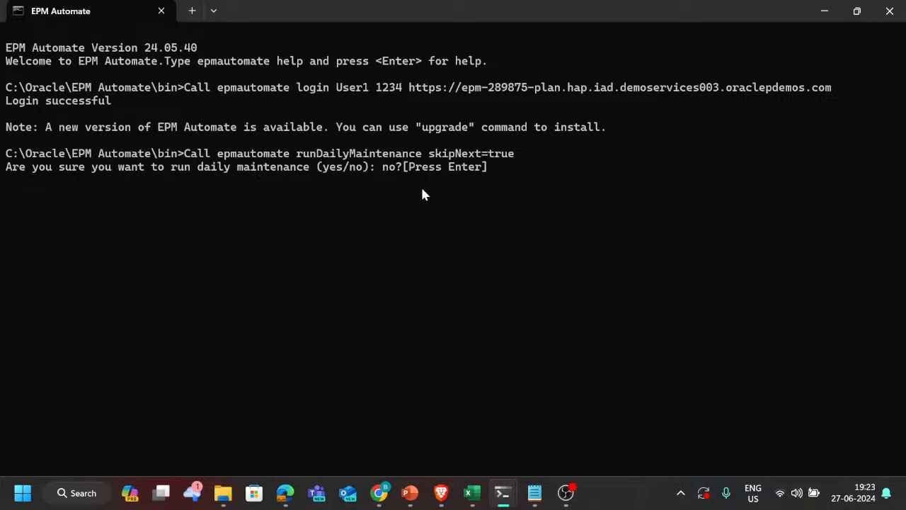
Step: Highlight the -f option in the documentation's force-start and skip-next example in Brave, and return to EPM Automate
{"action": "key", "text": "alt+Tab"}
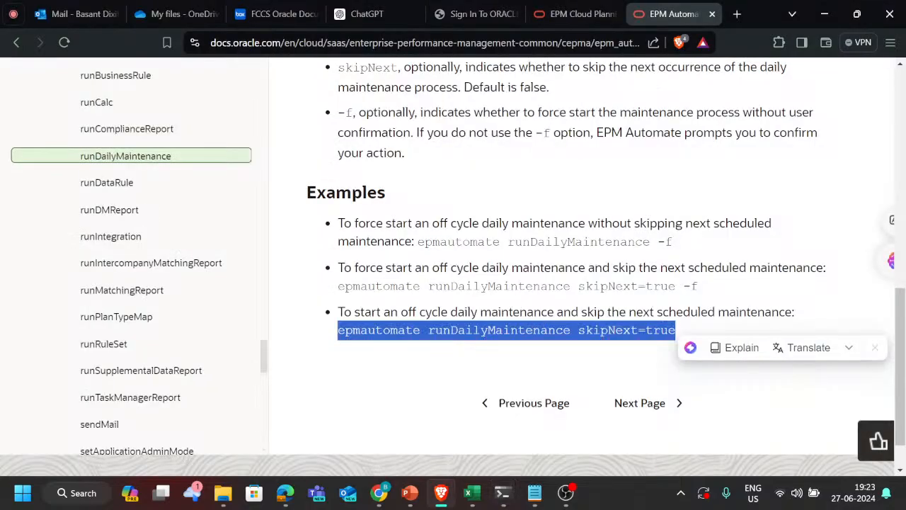
{"action": "left_click_drag", "start_coordinate": [701, 287], "coordinate": [684, 286]}
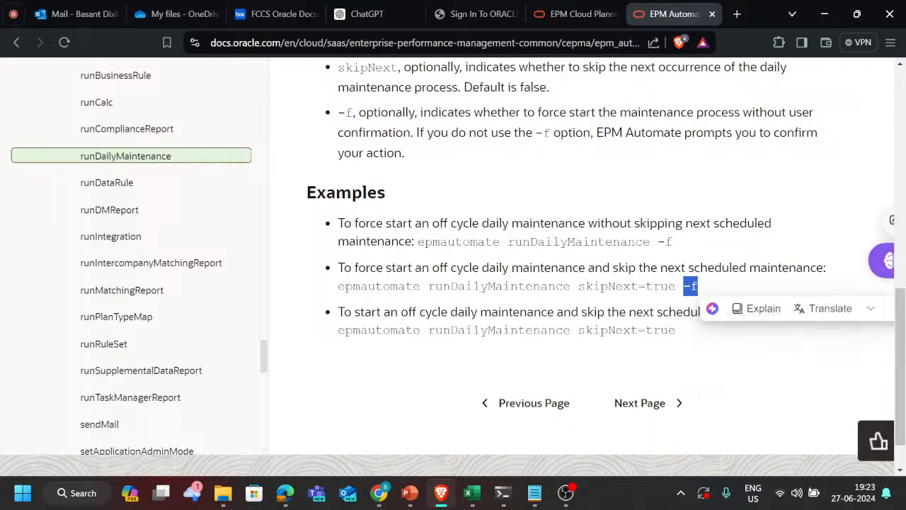
{"action": "key", "text": "alt+Tab"}
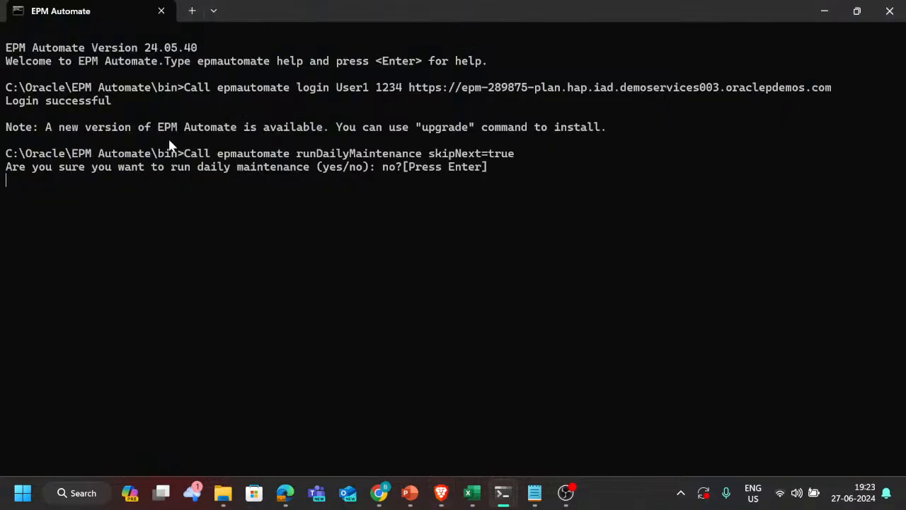
Step: Answer yes to the daily maintenance confirmation and enlarge the terminal text
{"action": "type", "text": "Yes"}
{"action": "key", "text": "BackSpace"}
{"action": "key", "text": "BackSpace"}
{"action": "key", "text": "BackSpace"}
{"action": "type", "text": "yes"}
{"action": "key", "text": "Return"}
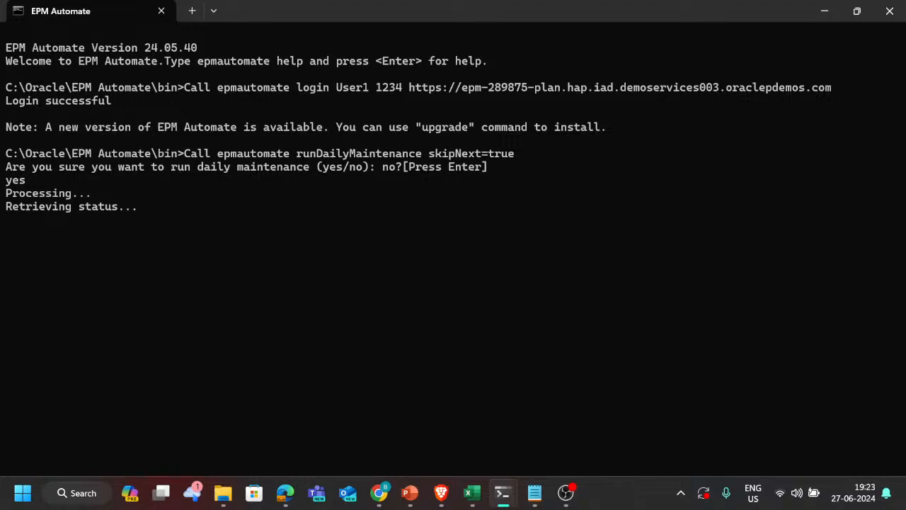
{"action": "scroll", "coordinate": [158, 166], "scroll_direction": "up", "scroll_amount": 3}
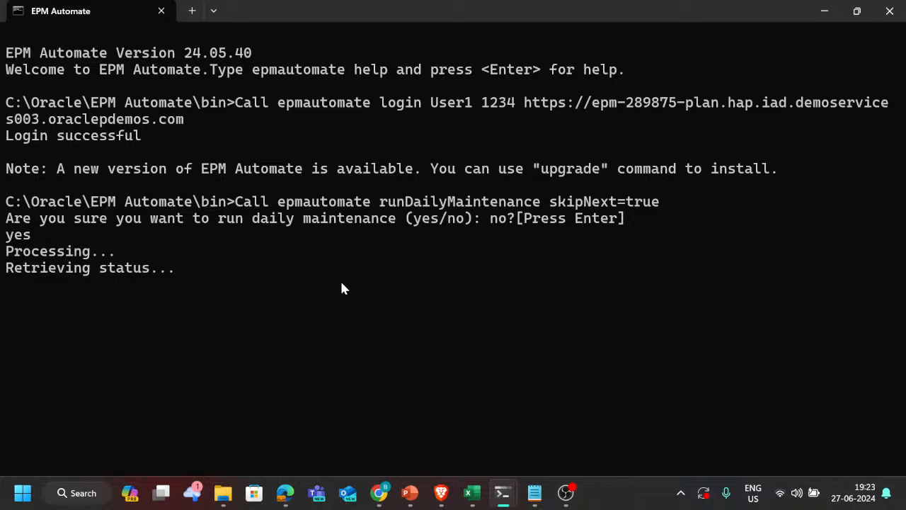
Step: Open a new blank Notepad document
{"action": "key", "text": "super"}
{"action": "key", "text": "super"}
{"action": "key", "text": "super"}
{"action": "type", "text": "txt"}
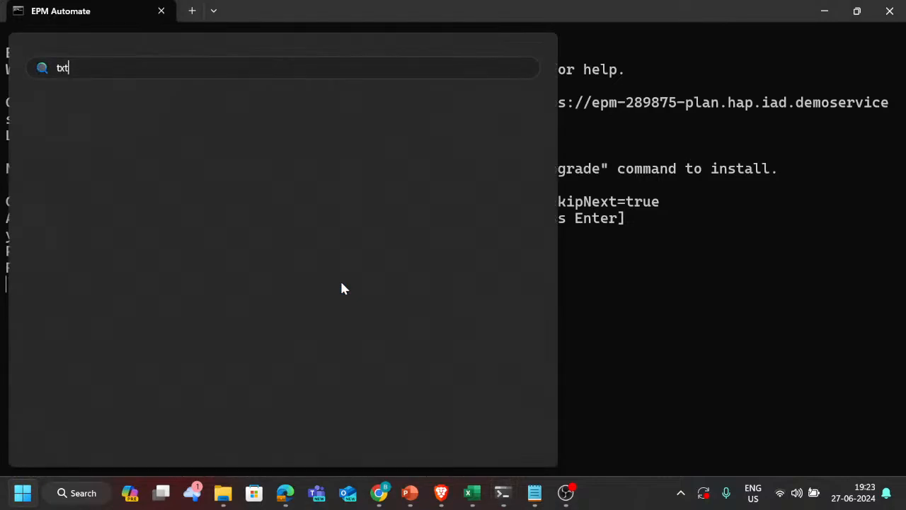
{"action": "key", "text": "Return"}
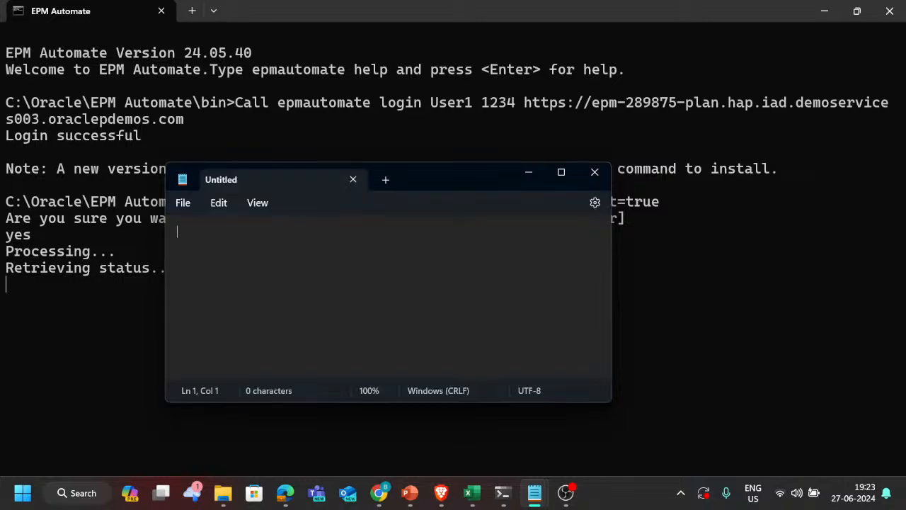
Step: Paste the epmautomate login command, with its username, account password and service URL, from the clipboard history into the Notepad document
{"action": "key", "text": "super+v"}
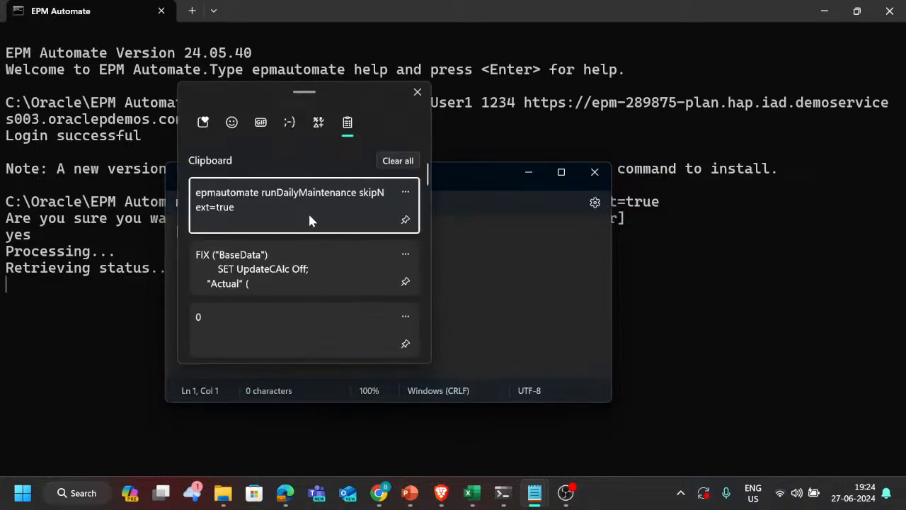
{"action": "scroll", "coordinate": [326, 303], "scroll_direction": "down", "scroll_amount": 5}
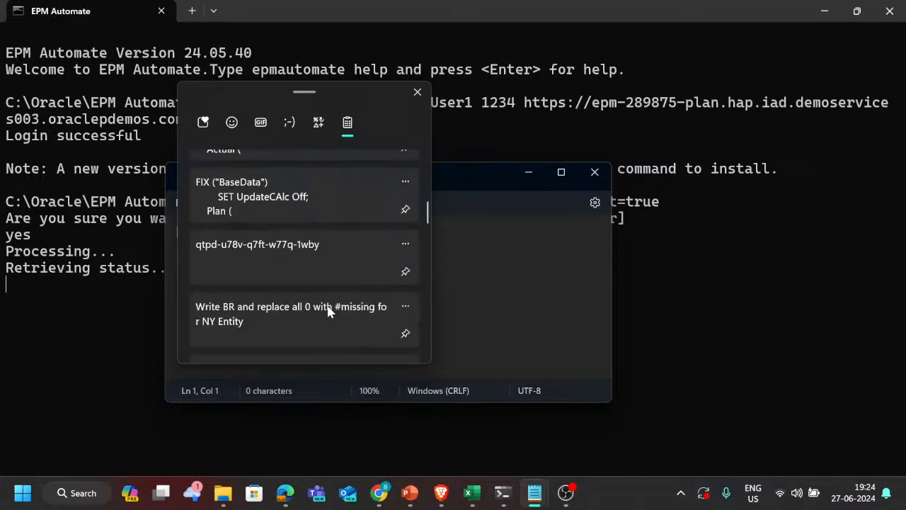
{"action": "scroll", "coordinate": [327, 305], "scroll_direction": "down", "scroll_amount": 5}
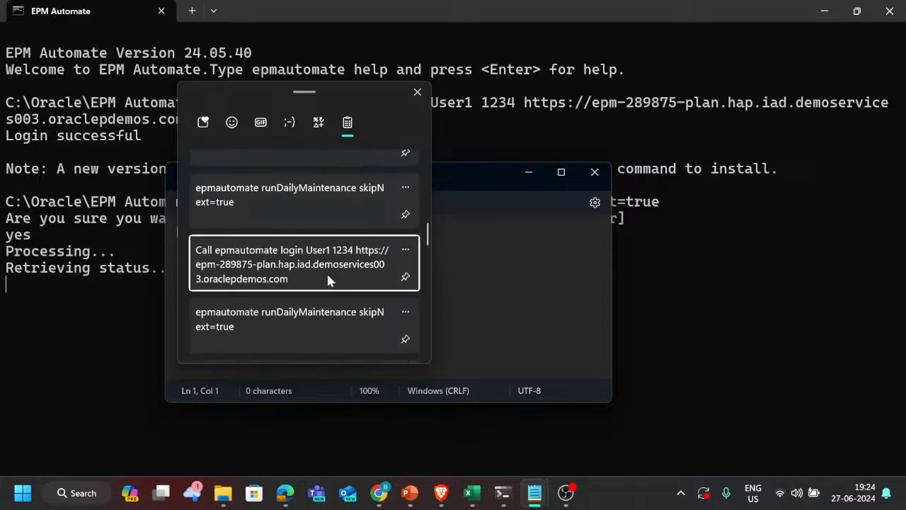
{"action": "left_click", "coordinate": [327, 272]}
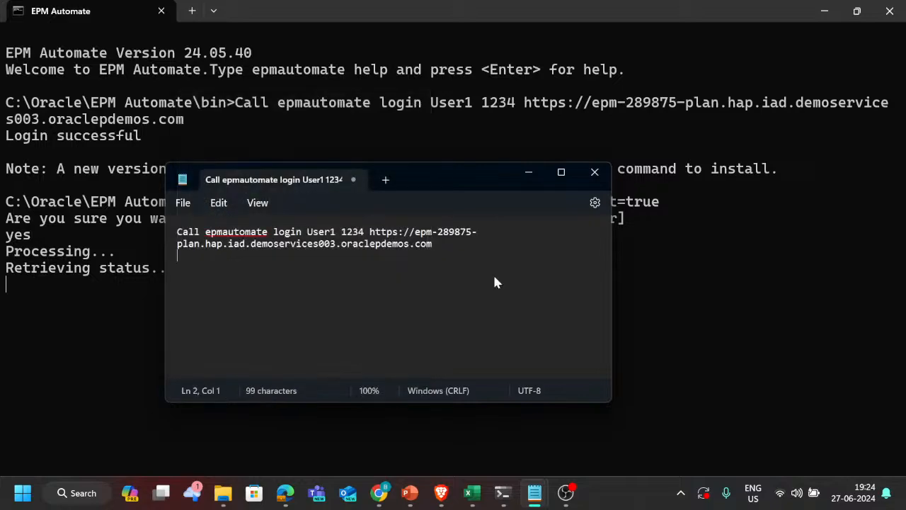
Step: Below the login command, add the line Call epmautomate runDailyMaintenance skipNext=true -f, reusing the copied command from the clipboard history
{"action": "key", "text": "super"}
{"action": "key", "text": "super"}
{"action": "key", "text": "Return"}
{"action": "key", "text": "super"}
{"action": "key", "text": "super"}
{"action": "type", "text": "Call"}
{"action": "key", "text": "super+v"}
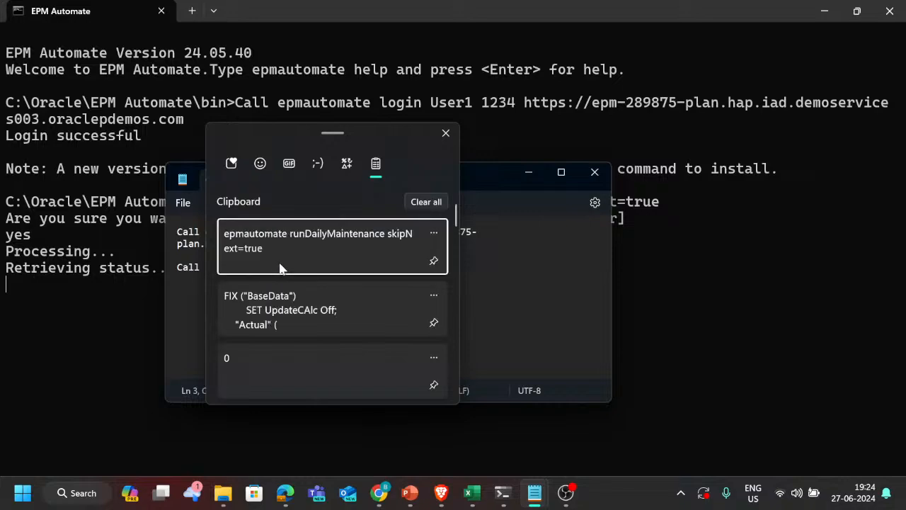
{"action": "left_click", "coordinate": [280, 270]}
{"action": "type", "text": "-f"}
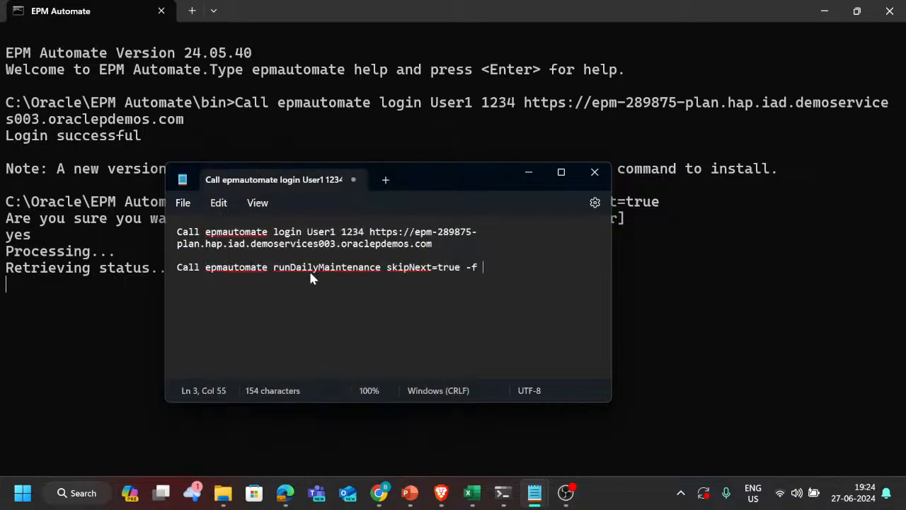
Step: Start saving the Notepad document under a new name in the Downloads folder
{"action": "left_click", "coordinate": [183, 204]}
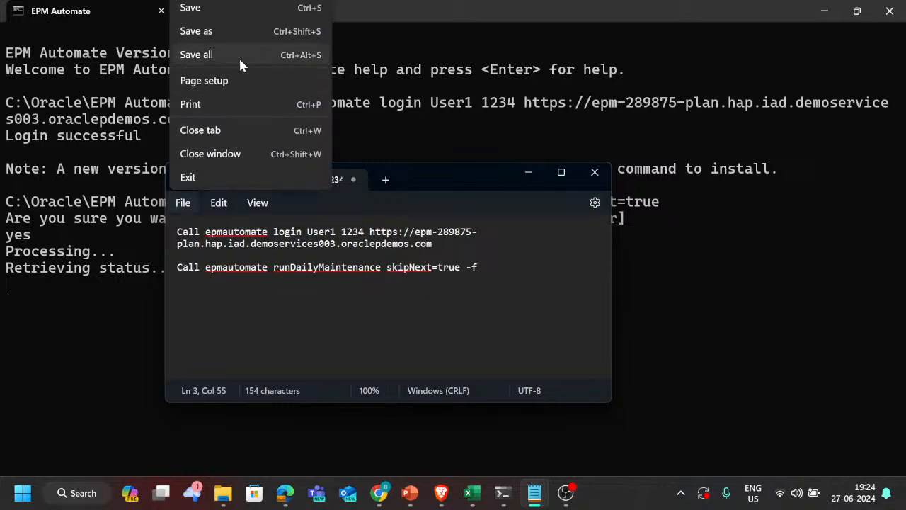
{"action": "left_click", "coordinate": [243, 33]}
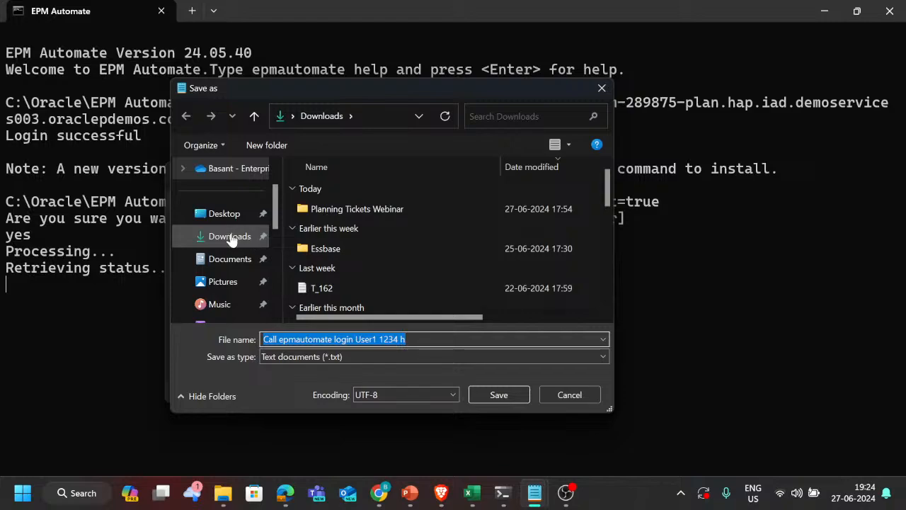
{"action": "left_click", "coordinate": [231, 240]}
{"action": "left_click", "coordinate": [405, 340]}
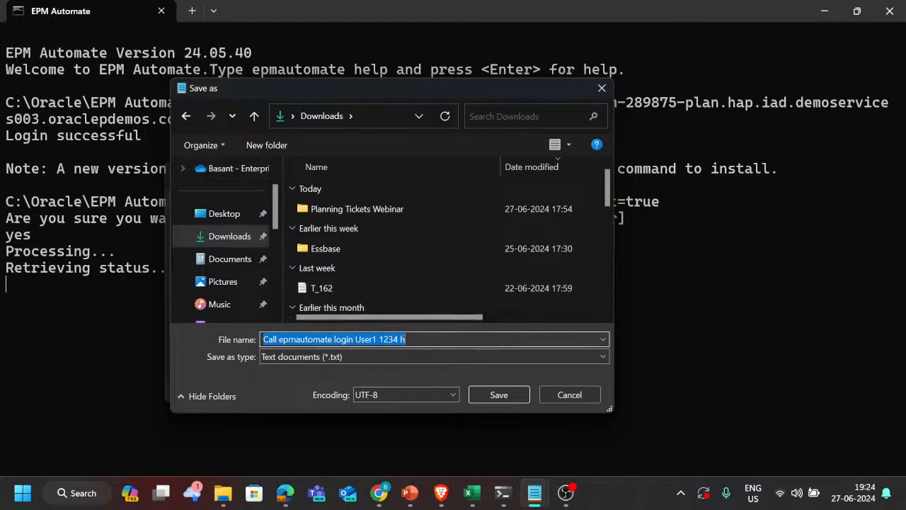
Step: Name the file "Daily schedule.Bat", including the quotation marks, and save it as a batch file
{"action": "left_click_drag", "start_coordinate": [405, 339], "coordinate": [264, 339]}
{"action": "type", "text": "D"}
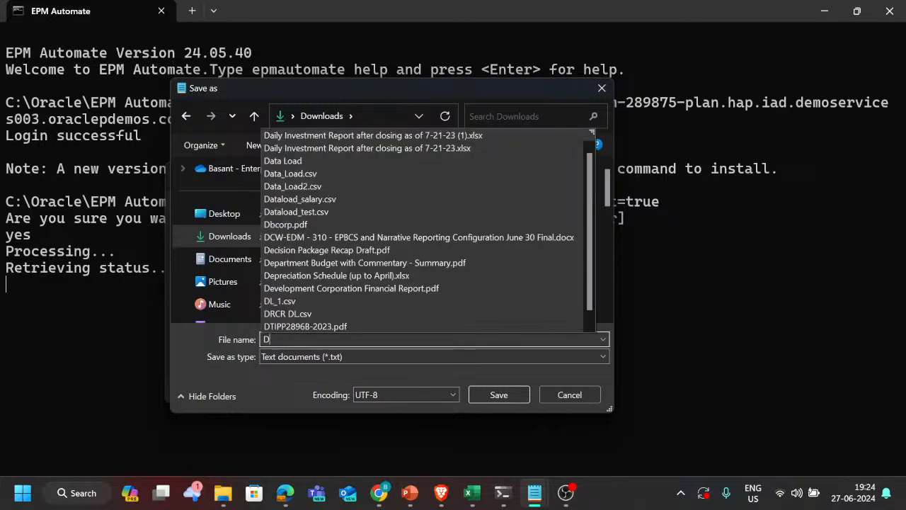
{"action": "type", "text": "aily"}
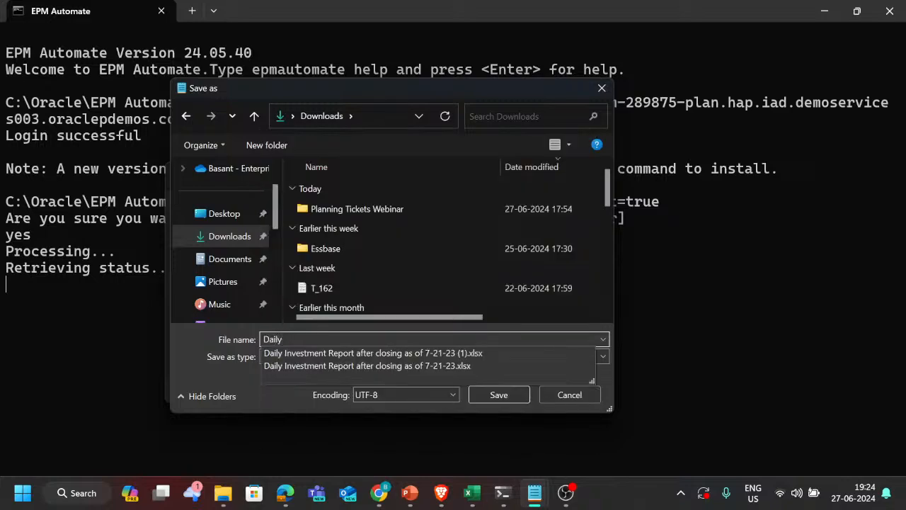
{"action": "type", "text": " Sales"}
{"action": "key", "text": "BackSpace"}
{"action": "key", "text": "BackSpace"}
{"action": "key", "text": "BackSpace"}
{"action": "key", "text": "BackSpace"}
{"action": "key", "text": "BackSpace"}
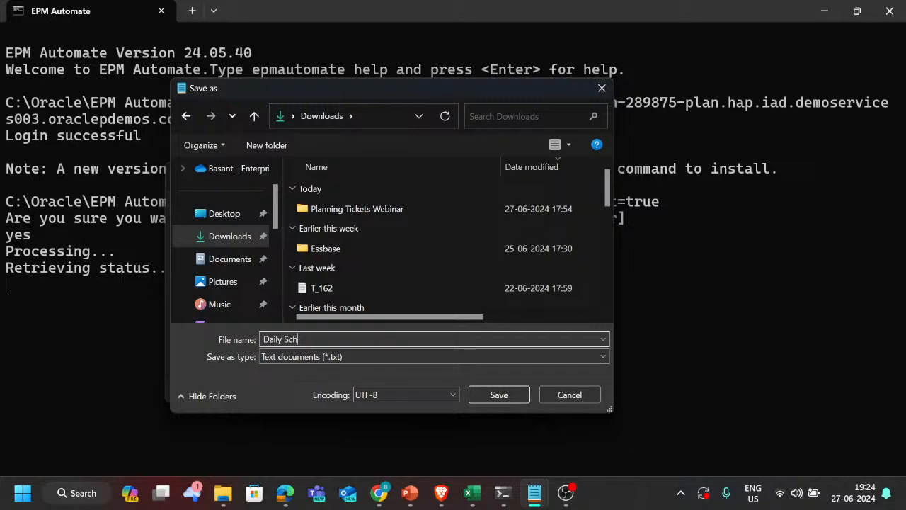
{"action": "type", "text": "schedule"}
{"action": "key", "text": "BackSpace"}
{"action": "key", "text": "BackSpace"}
{"action": "key", "text": "BackSpace"}
{"action": "type", "text": "ule"}
{"action": "type", "text": ".Bat"}
{"action": "type", "text": "\""}
{"action": "type", "text": "\""}
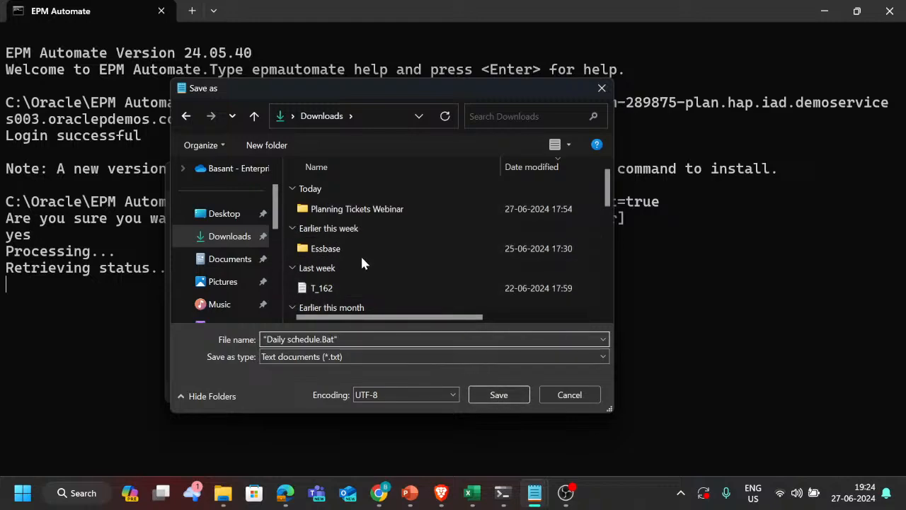
{"action": "left_click", "coordinate": [500, 394]}
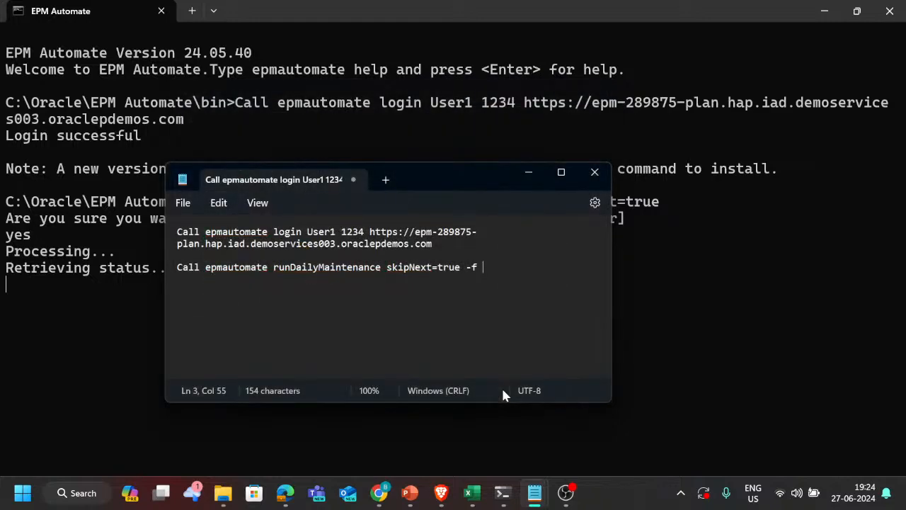
Step: Switch to EPM Automate to check the maintenance run and reduce the terminal text size
{"action": "key", "text": "alt+Tab"}
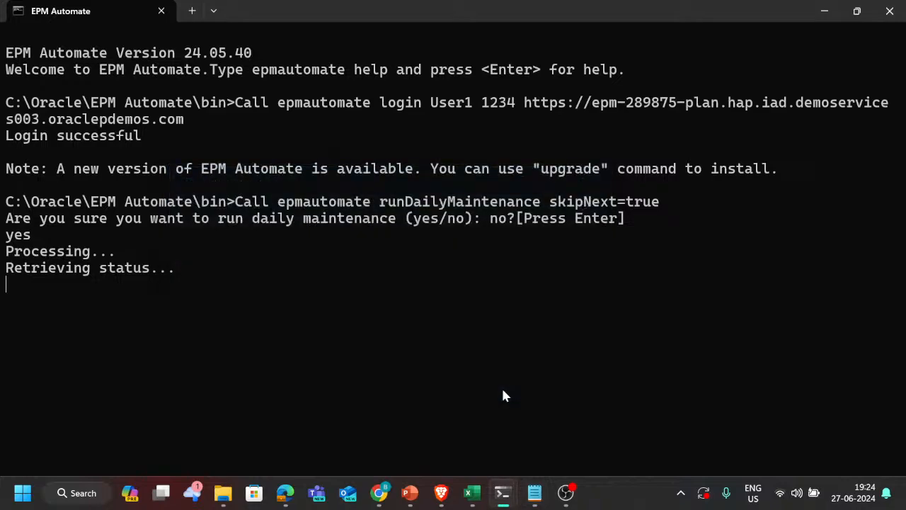
{"action": "key", "text": "alt+Tab"}
{"action": "key", "text": "ctrl+minus"}
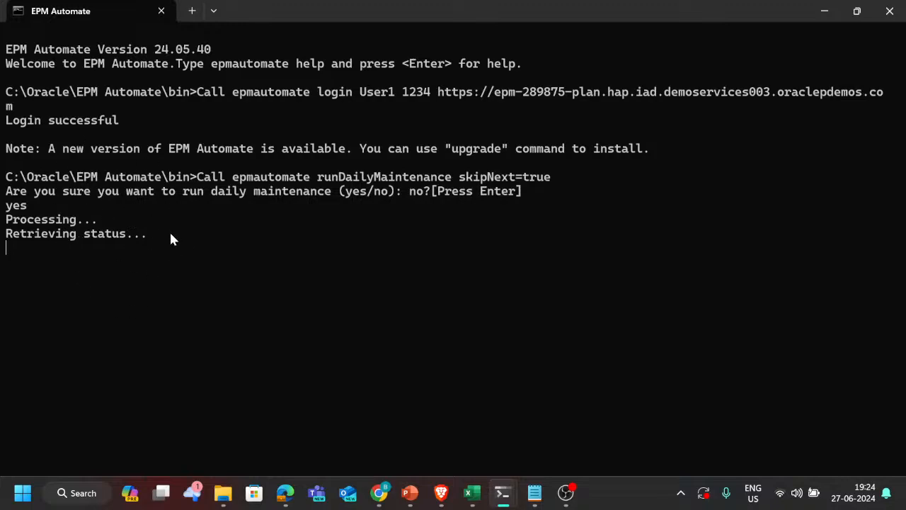
Step: Switch to the Downloads folder in File Explorer and select the Daily schedule batch file
{"action": "key", "text": "alt+Tab"}
{"action": "key", "text": "Tab"}
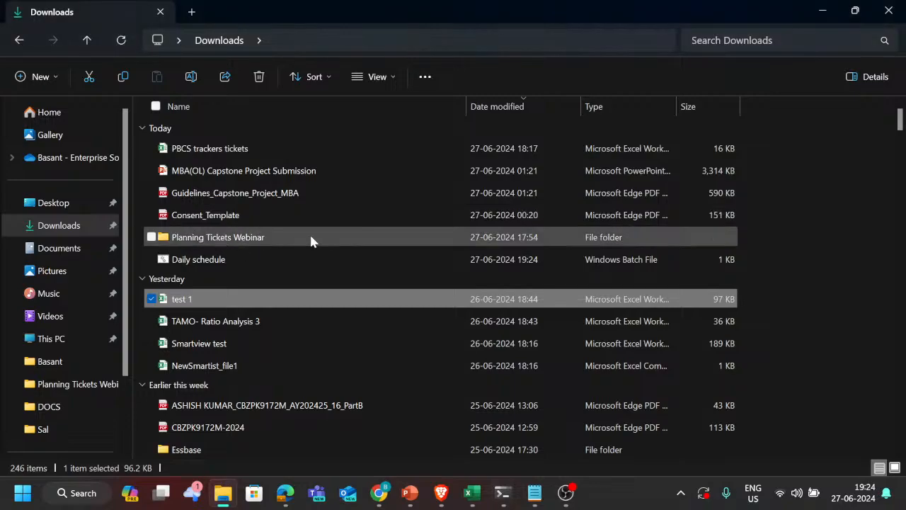
{"action": "left_click", "coordinate": [281, 261]}
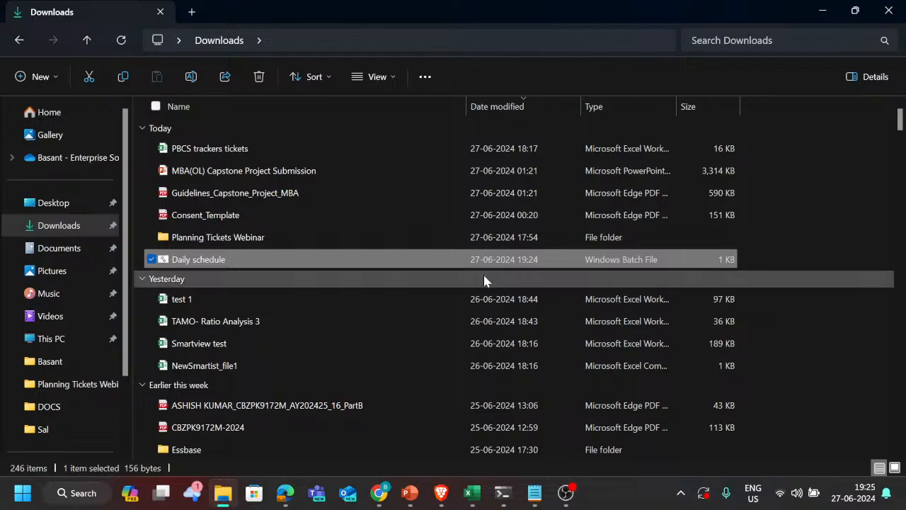
Step: Open Task Scheduler in a maximized window and start creating a new task
{"action": "key", "text": "alt"}
{"action": "key", "text": "super"}
{"action": "type", "text": "task"}
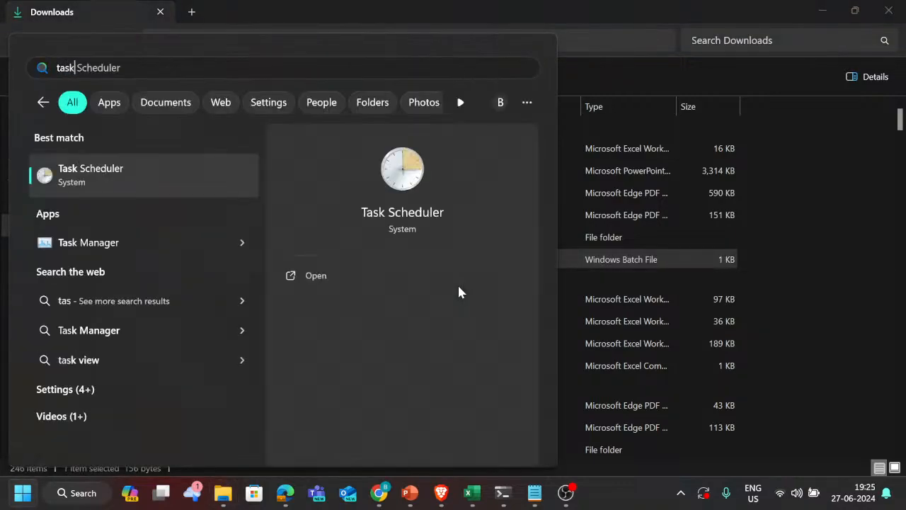
{"action": "key", "text": "Escape"}
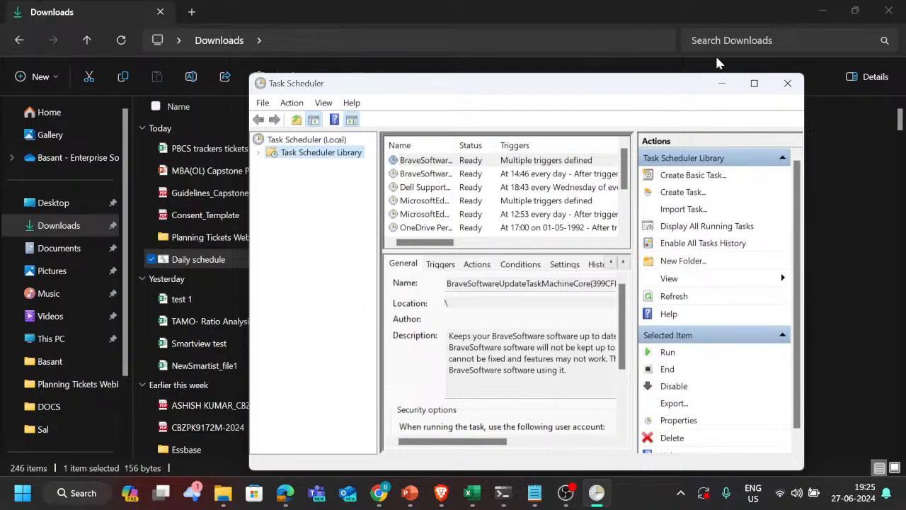
{"action": "left_click", "coordinate": [754, 83]}
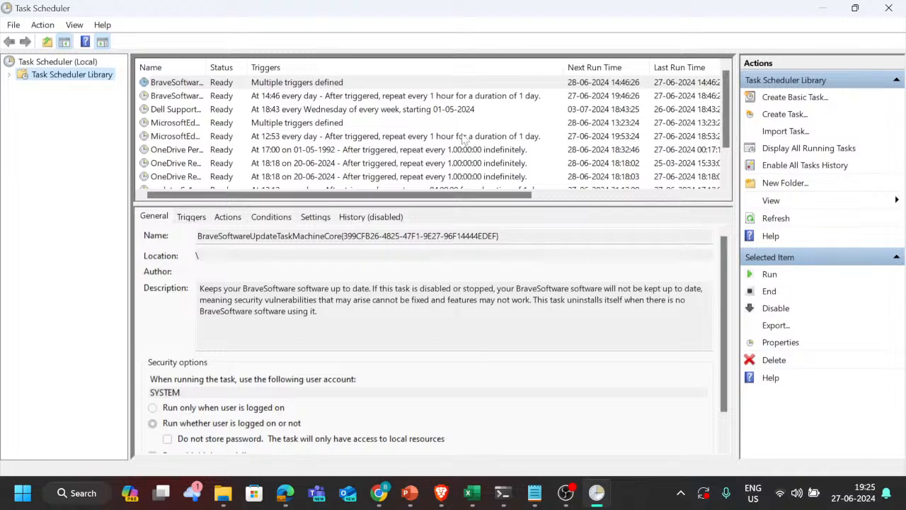
{"action": "left_click", "coordinate": [785, 114]}
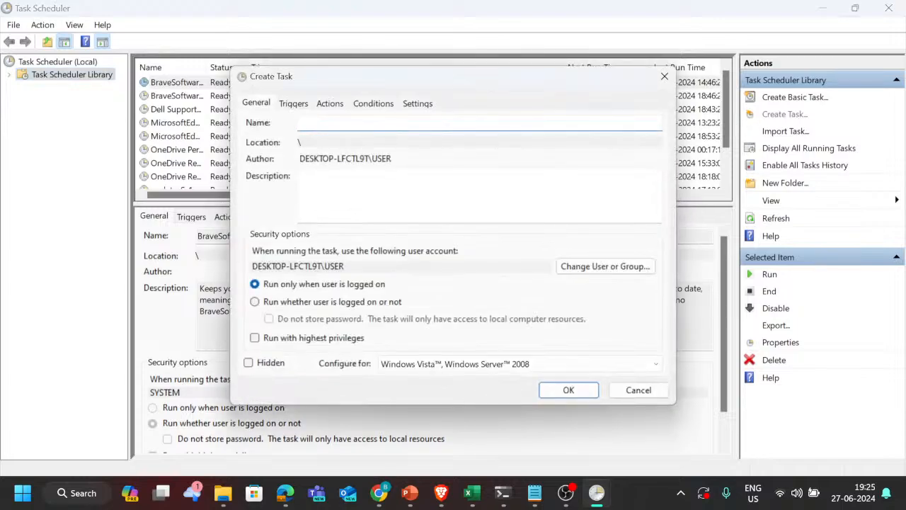
Step: Copy the heading runDailyMaintenance from the Oracle documentation in Brave and paste it as the new task's name in Task Scheduler
{"action": "key", "text": "alt+Tab"}
{"action": "key", "text": "alt+Tab"}
{"action": "key", "text": "alt+Tab"}
{"action": "key", "text": "alt+Tab"}
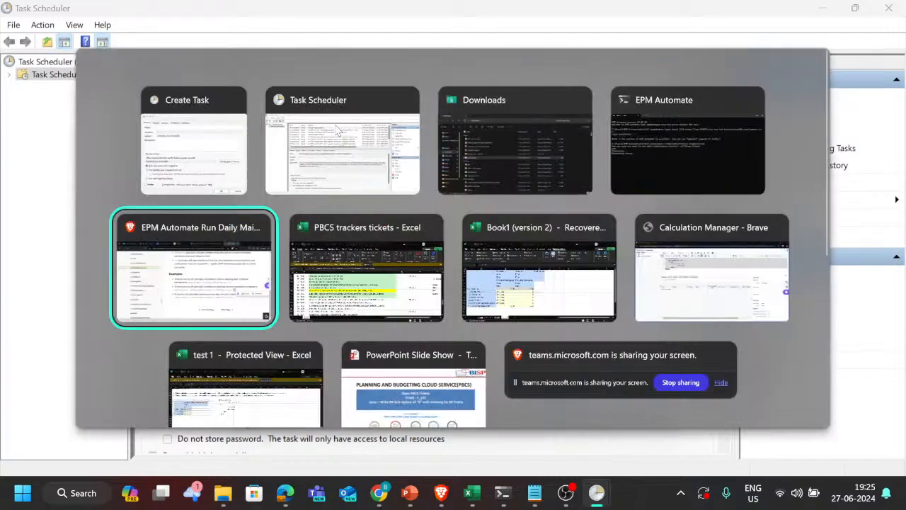
{"action": "scroll", "coordinate": [468, 217], "scroll_direction": "up", "scroll_amount": 2}
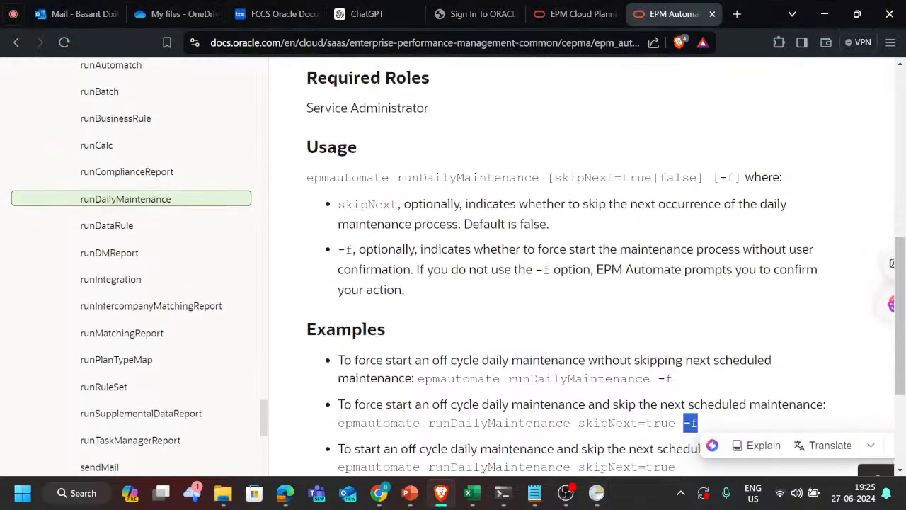
{"action": "scroll", "coordinate": [305, 260], "scroll_direction": "up", "scroll_amount": 7}
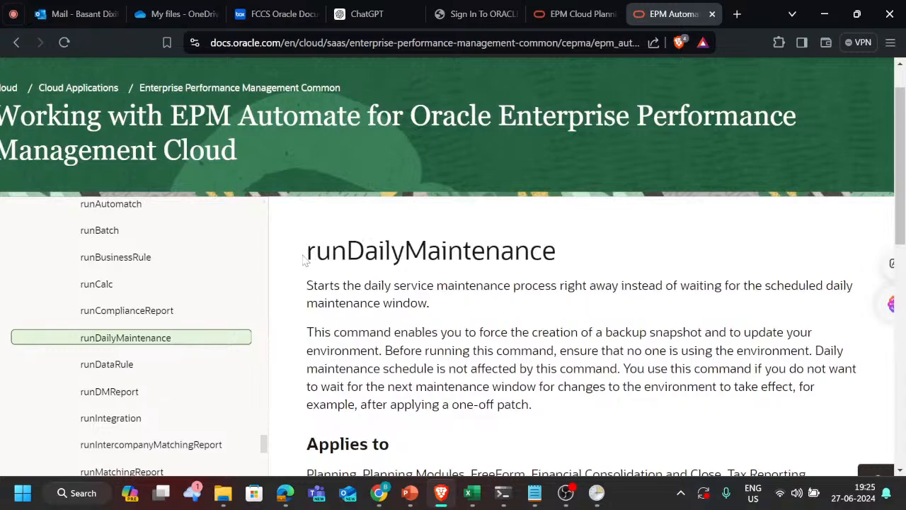
{"action": "left_click_drag", "start_coordinate": [304, 260], "coordinate": [587, 260]}
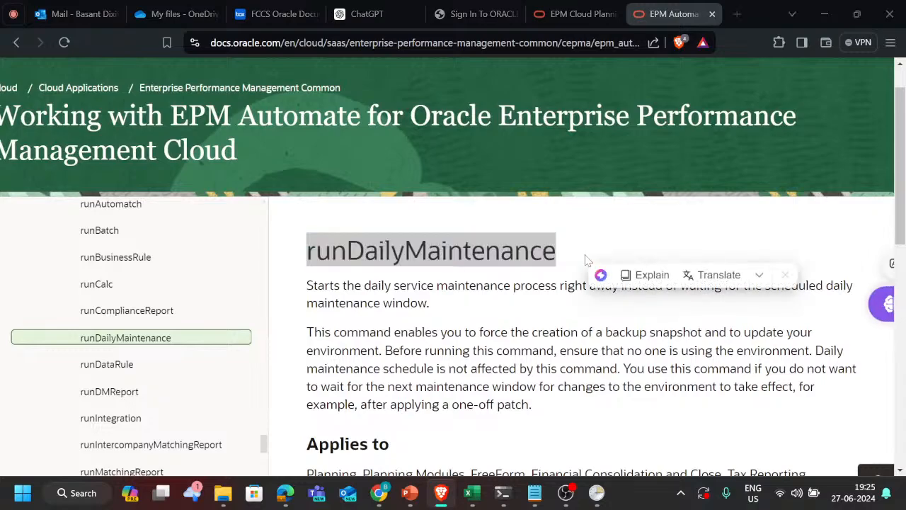
{"action": "key", "text": "ctrl+c"}
{"action": "key", "text": "alt+Tab"}
{"action": "key", "text": "ctrl+v"}
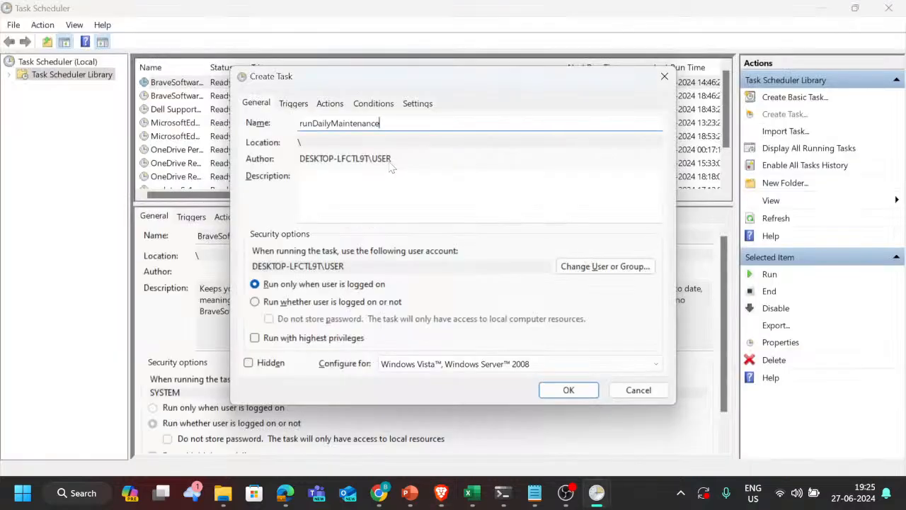
Step: Check ticket T173 in the PBCS trackers tickets workbook in Excel and complete the task name as runDailyMaintenance-Everyday in Task Scheduler
{"action": "type", "text": "-"}
{"action": "key", "text": "BackSpace"}
{"action": "key", "text": "alt+Tab"}
{"action": "key", "text": "alt+Tab"}
{"action": "key", "text": "alt+Tab"}
{"action": "key", "text": "alt+Tab"}
{"action": "key", "text": "alt+Tab"}
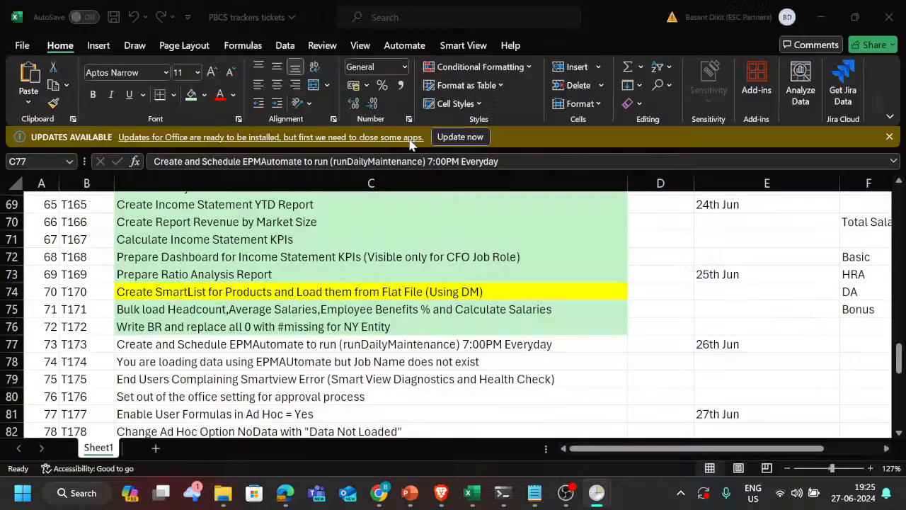
{"action": "key", "text": "alt+Tab"}
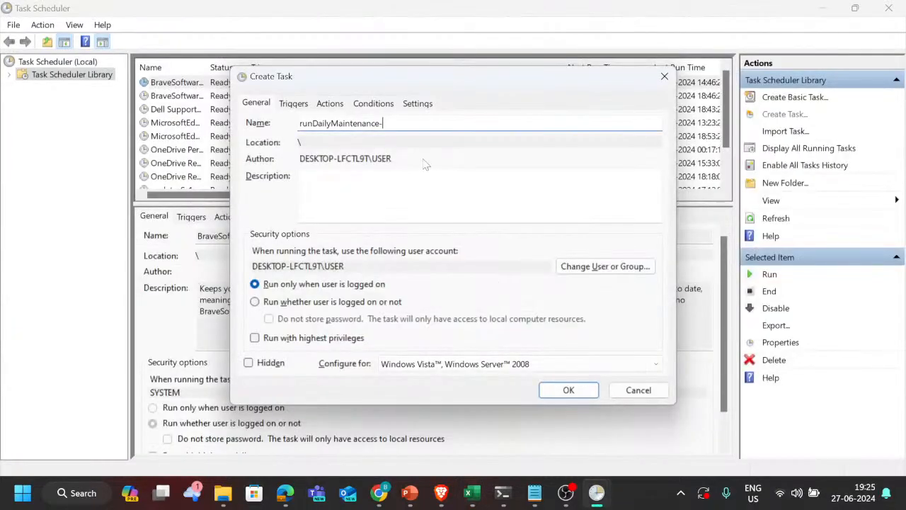
{"action": "type", "text": "Everyday"}
Step: Try the option to run whether the user is logged on or not, and return to running only when logged on
{"action": "left_click", "coordinate": [272, 302]}
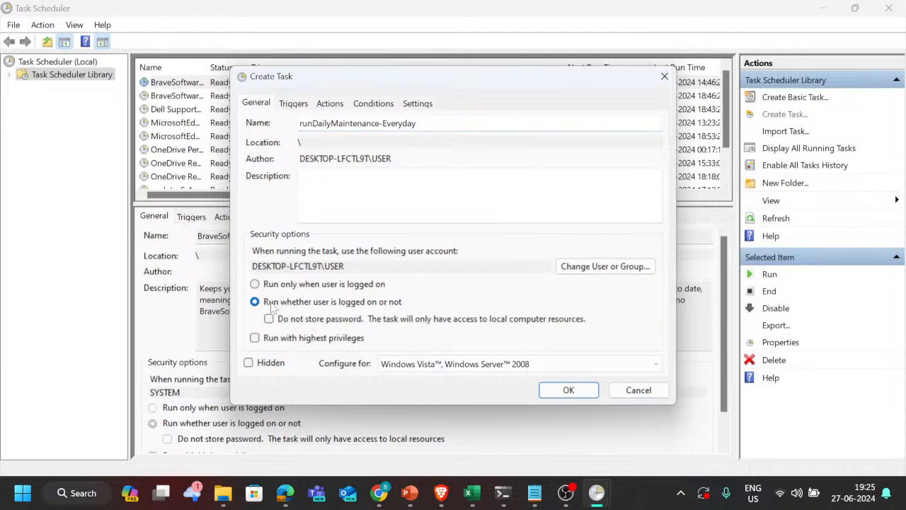
{"action": "left_click", "coordinate": [333, 285]}
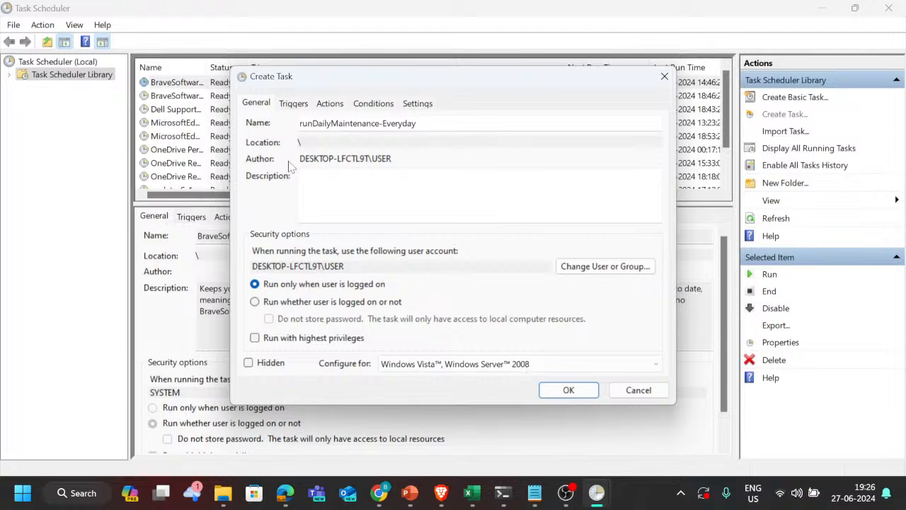
Step: Start a new trigger for the task and review what can begin it, keeping it on a schedule
{"action": "left_click", "coordinate": [296, 105]}
{"action": "left_click", "coordinate": [291, 357]}
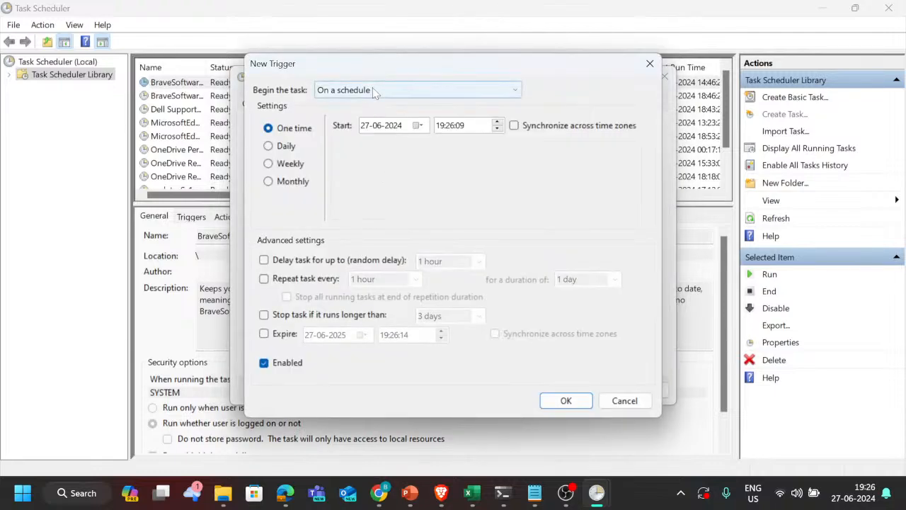
{"action": "left_click", "coordinate": [374, 91]}
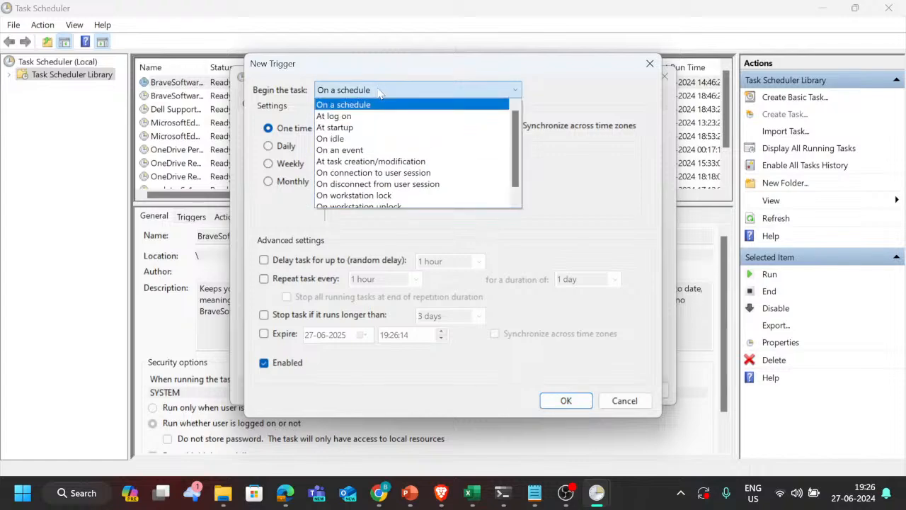
{"action": "left_click", "coordinate": [381, 91]}
{"action": "left_click", "coordinate": [381, 91]}
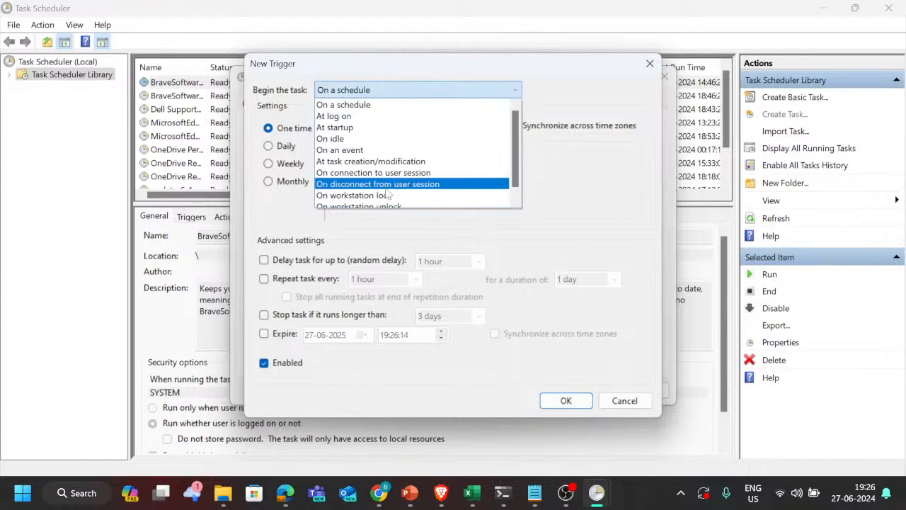
{"action": "scroll", "coordinate": [387, 195], "scroll_direction": "down", "scroll_amount": 1}
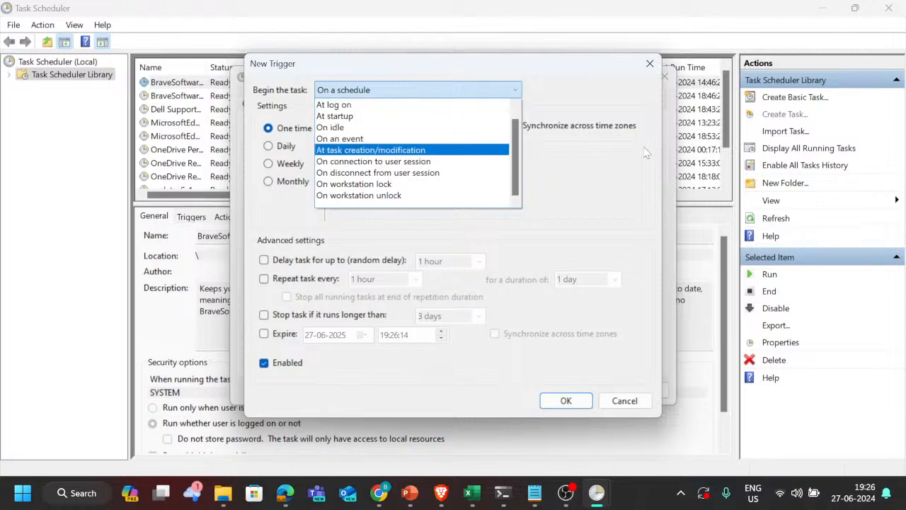
{"action": "left_click", "coordinate": [602, 178]}
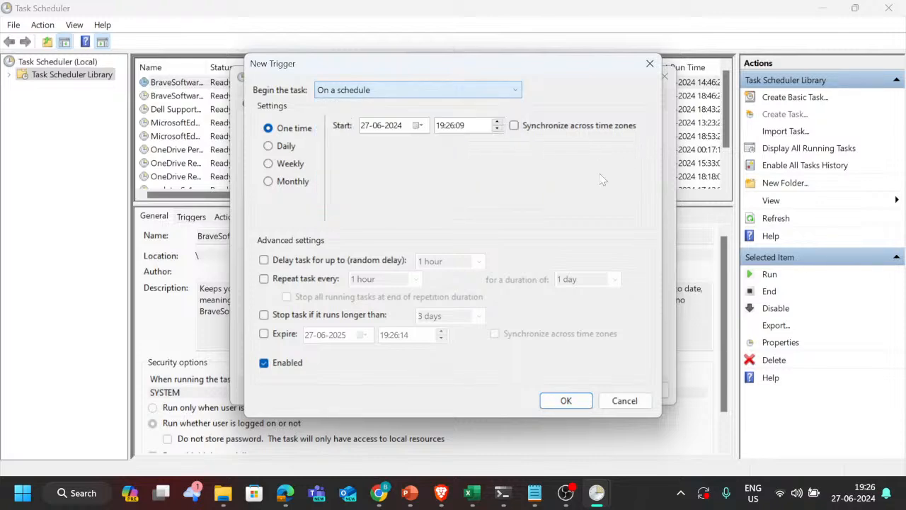
Step: Set the trigger to recur daily and look at the start date calendar, keeping 27-06-2024
{"action": "left_click", "coordinate": [418, 126]}
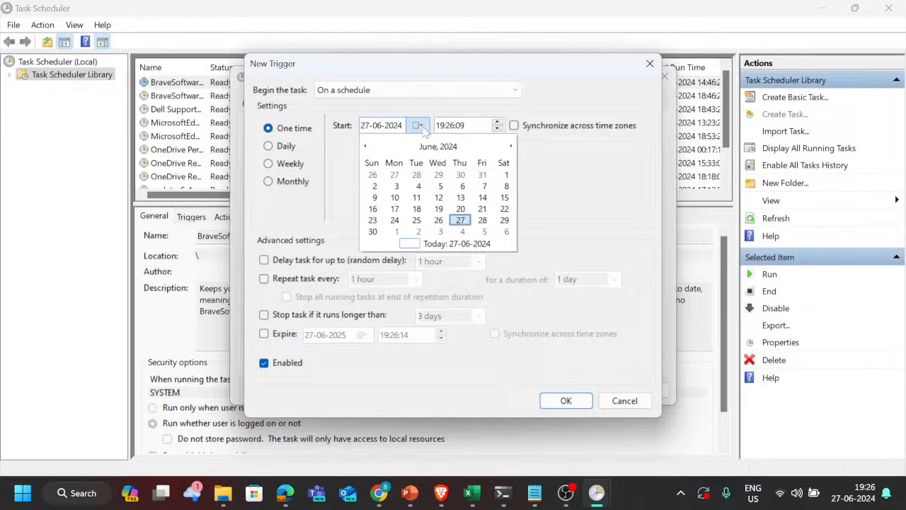
{"action": "left_click", "coordinate": [287, 151]}
{"action": "left_click", "coordinate": [287, 148]}
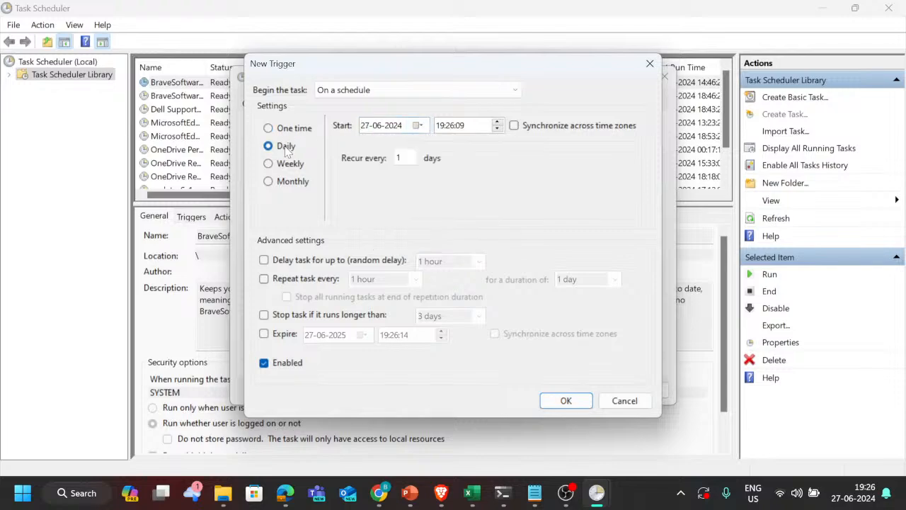
{"action": "left_click", "coordinate": [418, 125]}
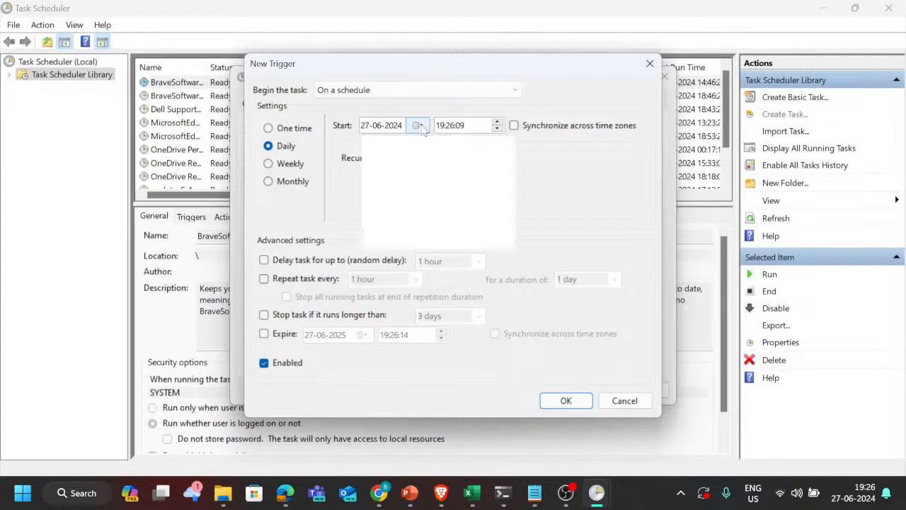
{"action": "left_click", "coordinate": [580, 194]}
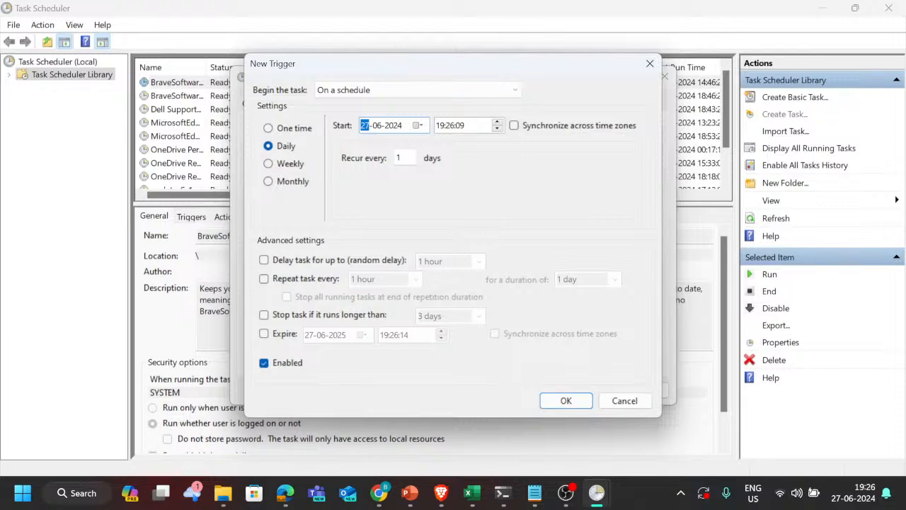
{"action": "left_click", "coordinate": [422, 126]}
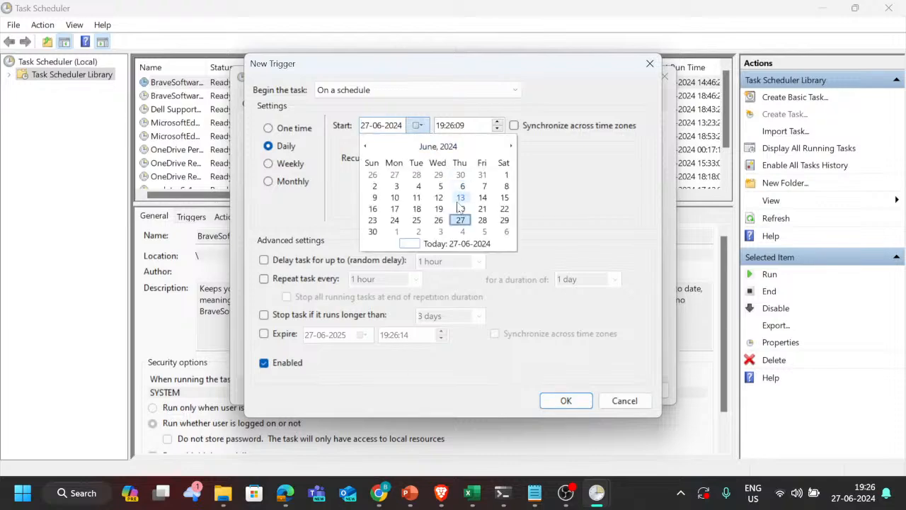
{"action": "left_click", "coordinate": [561, 216]}
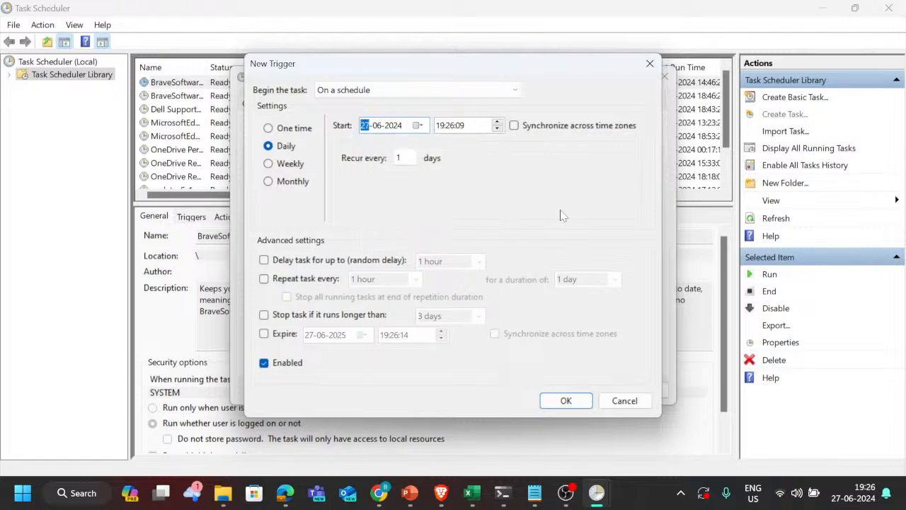
Step: Add the daily trigger with a start time of 19:00:00 and try to save the task without an action
{"action": "left_click", "coordinate": [476, 131]}
{"action": "key", "text": "Left"}
{"action": "key", "text": "Right"}
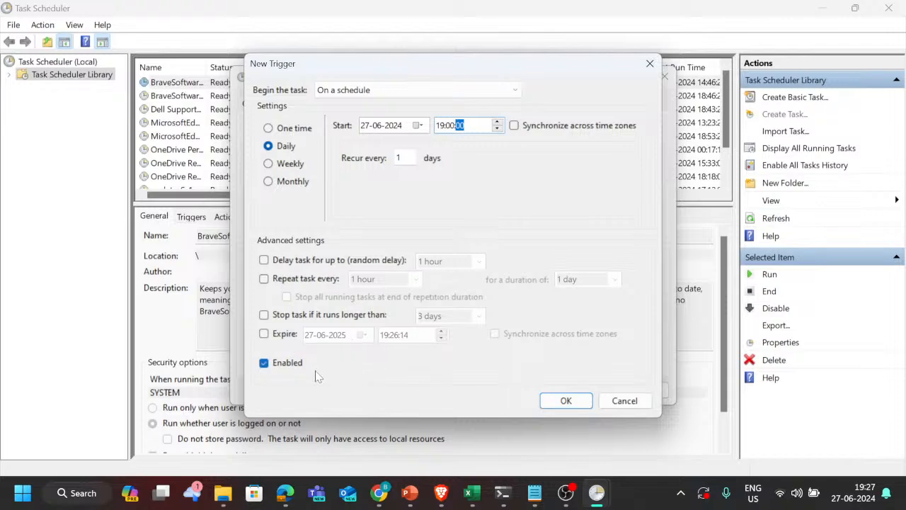
{"action": "left_click", "coordinate": [566, 400]}
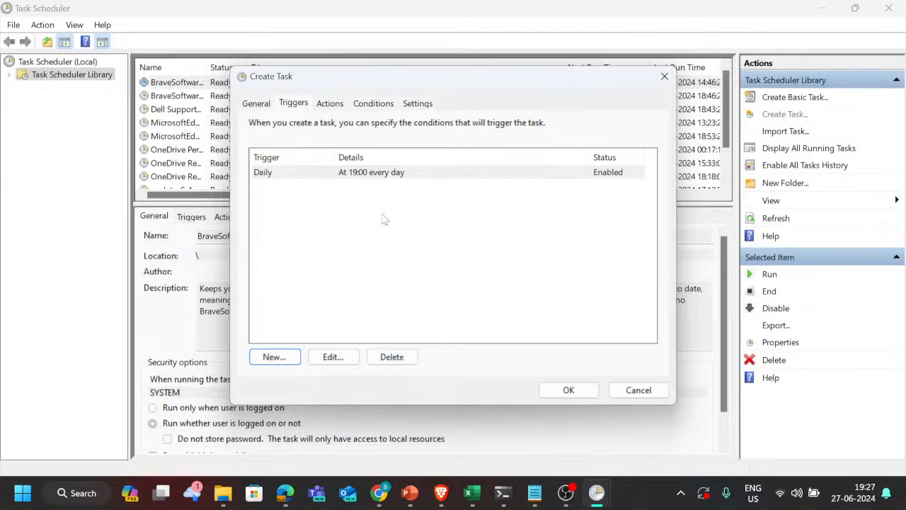
{"action": "left_click", "coordinate": [569, 391]}
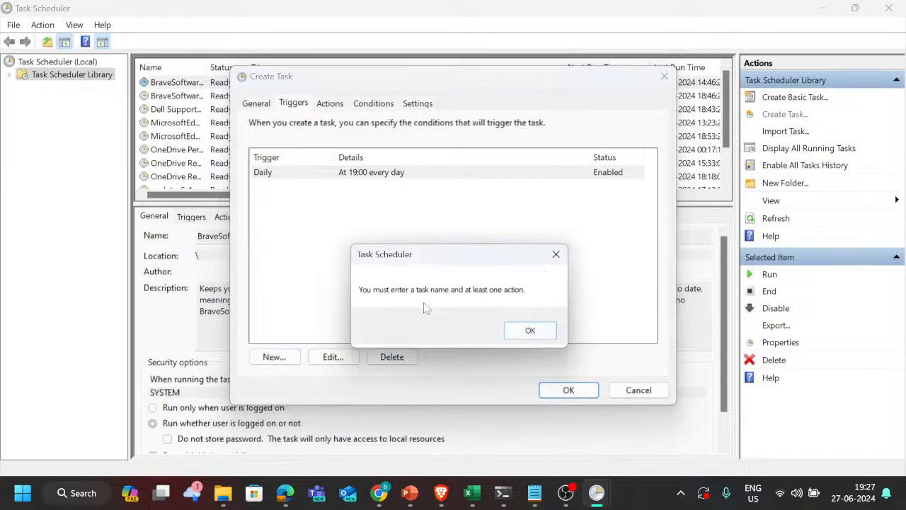
{"action": "left_click", "coordinate": [528, 330]}
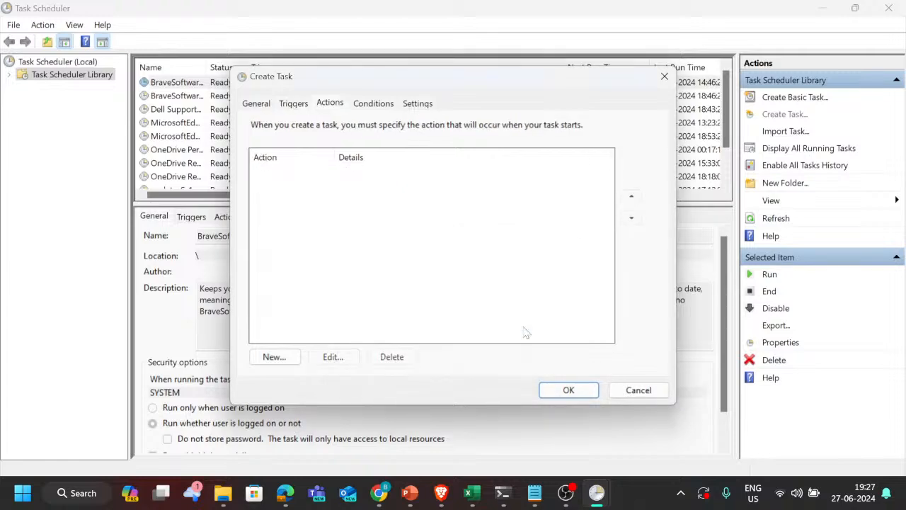
Step: Start a new action for the task, review the available action types and choose Start a program
{"action": "left_click", "coordinate": [276, 357]}
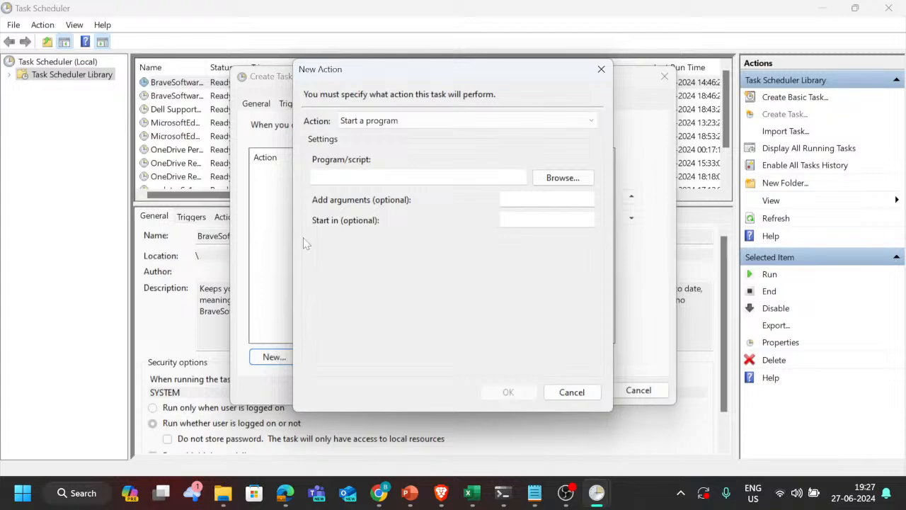
{"action": "left_click", "coordinate": [456, 123]}
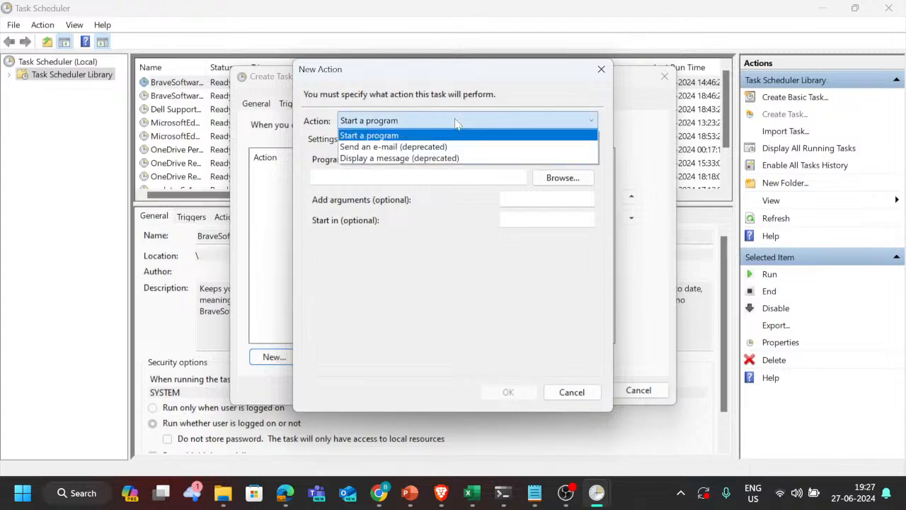
{"action": "left_click", "coordinate": [435, 286]}
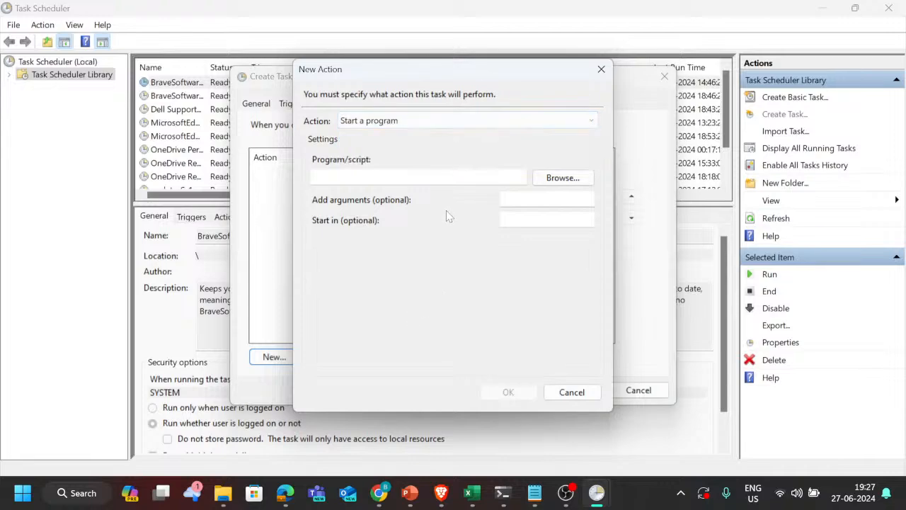
{"action": "left_click", "coordinate": [429, 124]}
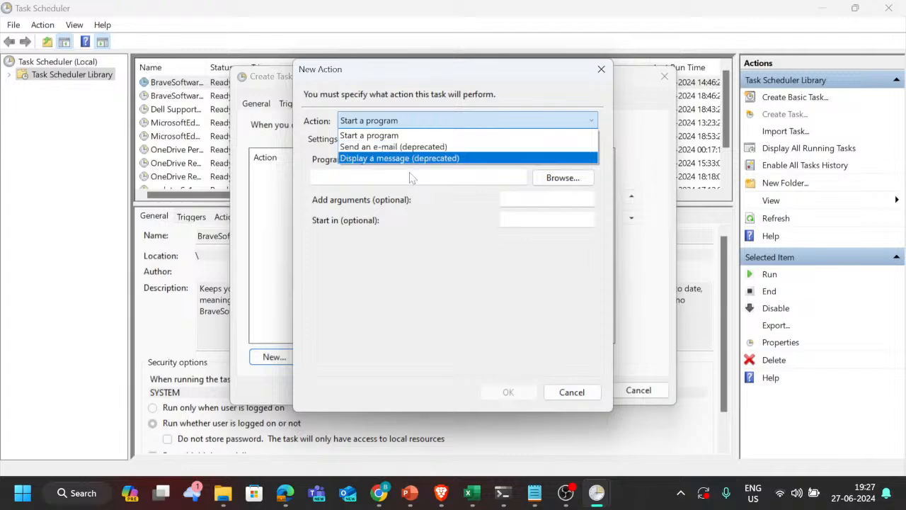
{"action": "left_click", "coordinate": [442, 136]}
Step: Choose the Daily schedule batch file from Downloads as the program to run, without arguments, and add the action
{"action": "left_click", "coordinate": [579, 178]}
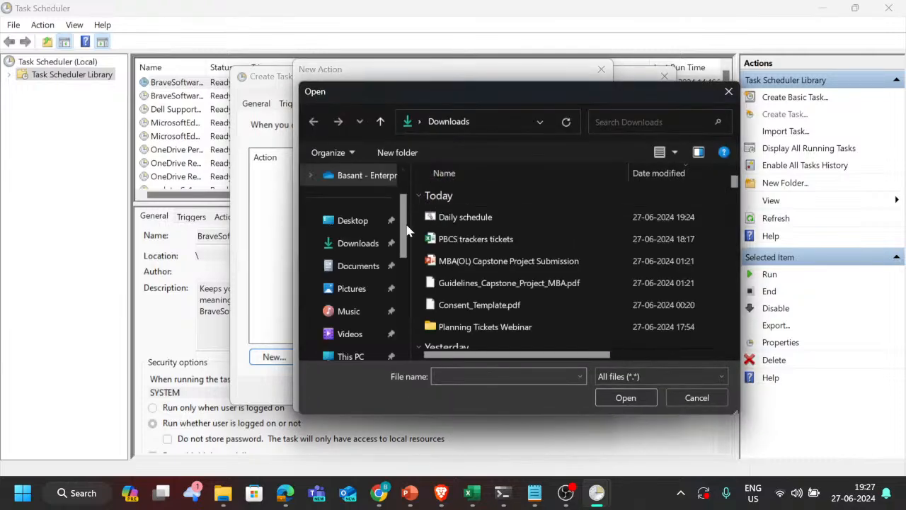
{"action": "left_click", "coordinate": [486, 216]}
{"action": "left_click", "coordinate": [608, 394]}
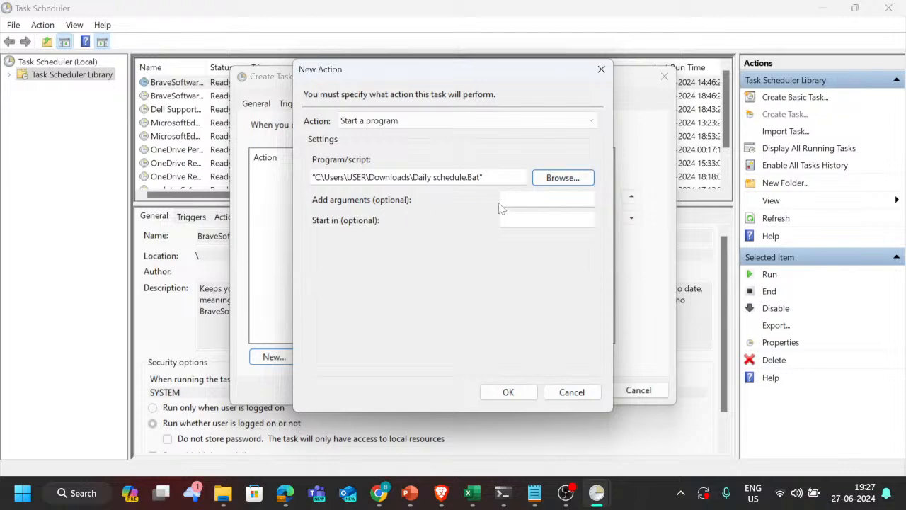
{"action": "left_click", "coordinate": [548, 200]}
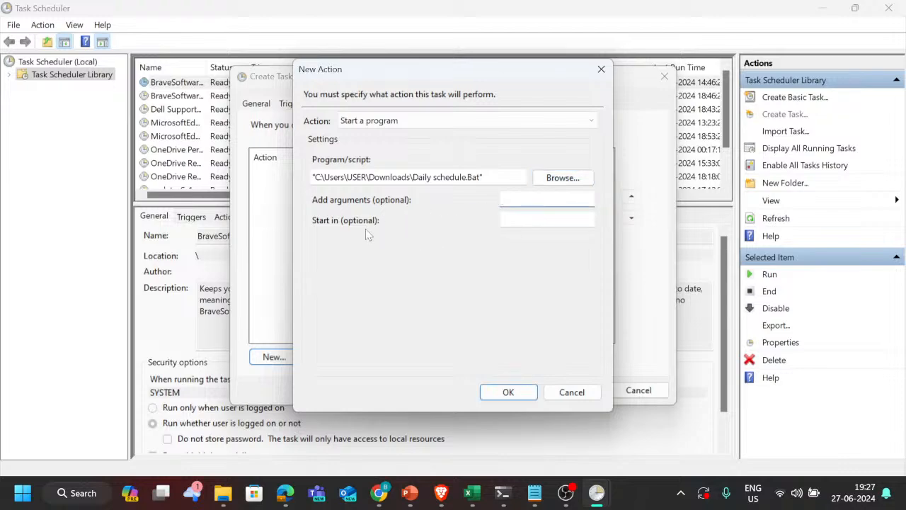
{"action": "left_click", "coordinate": [519, 393]}
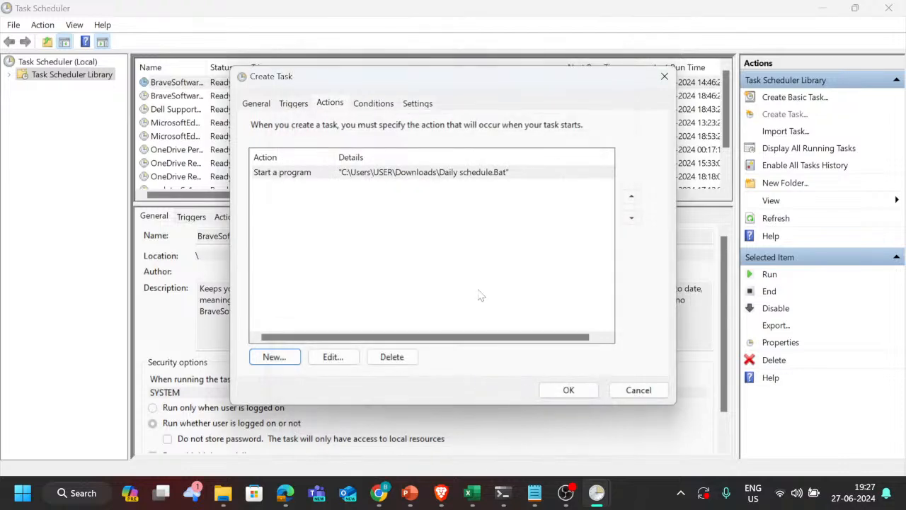
Step: Review the task's conditions and additional settings, including the rule for an already running instance, and create the task with the defaults
{"action": "left_click", "coordinate": [384, 104]}
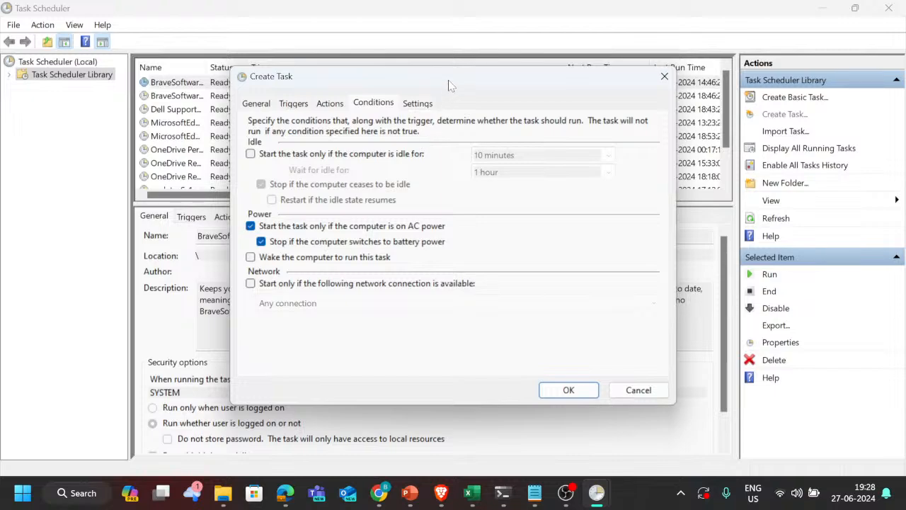
{"action": "left_click_drag", "start_coordinate": [453, 83], "coordinate": [451, 94]}
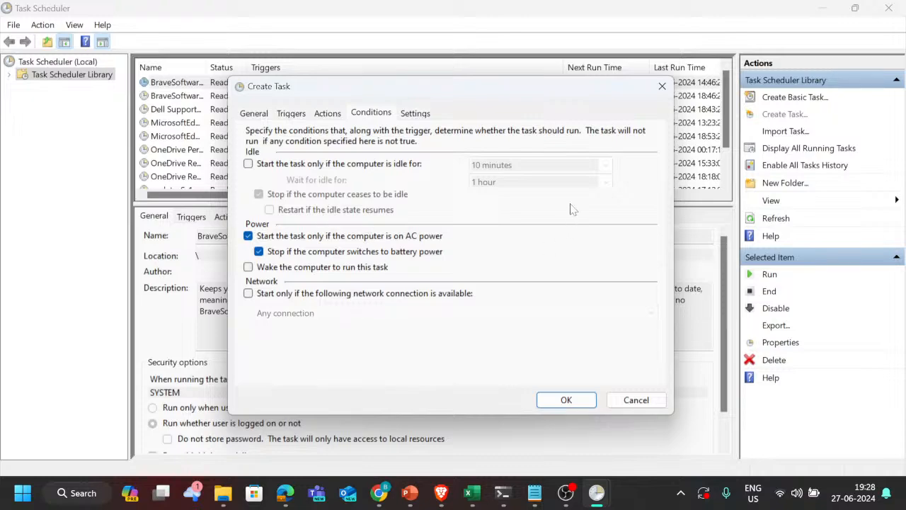
{"action": "left_click", "coordinate": [426, 118]}
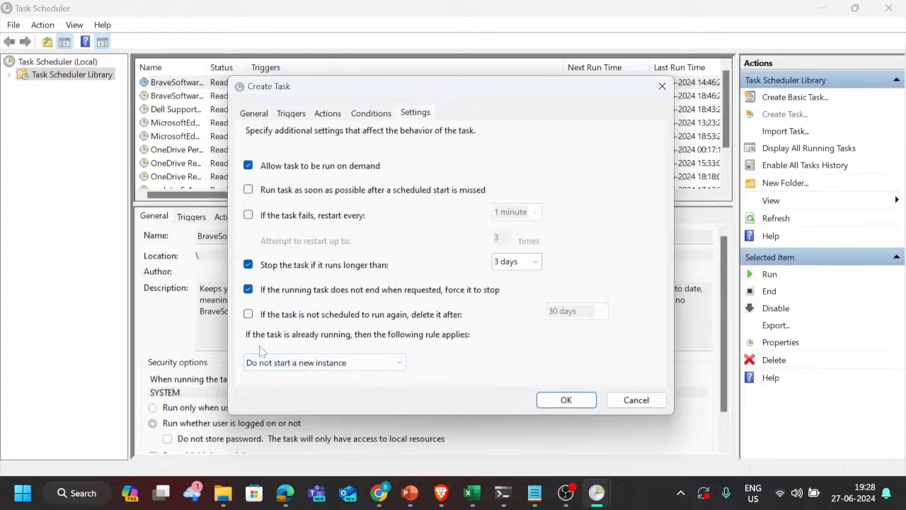
{"action": "left_click", "coordinate": [376, 363]}
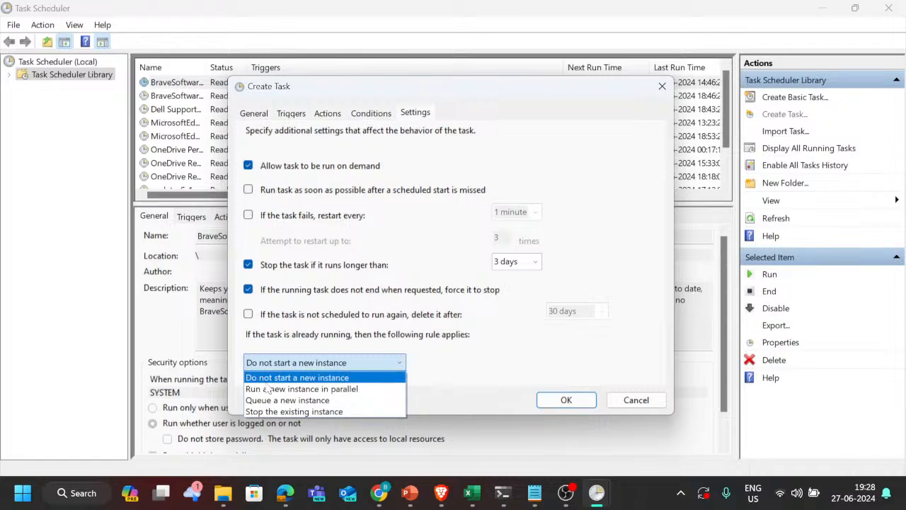
{"action": "left_click", "coordinate": [503, 376]}
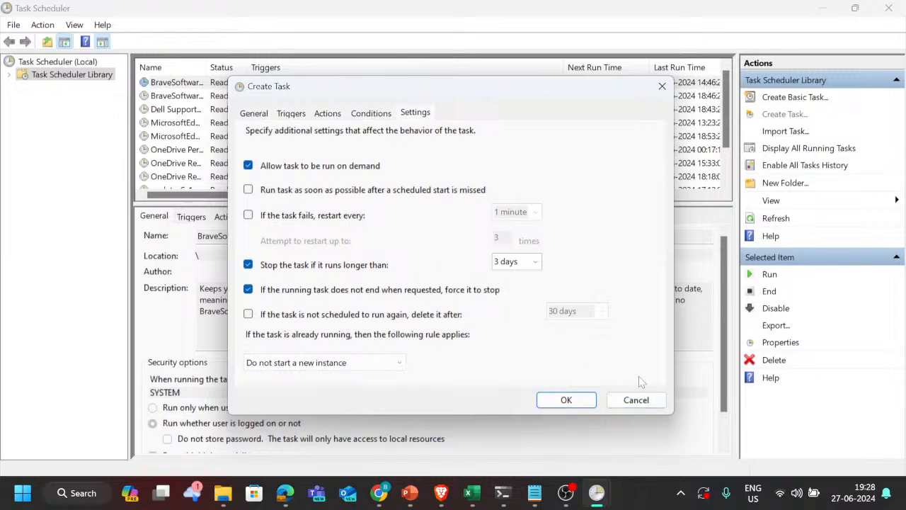
{"action": "left_click", "coordinate": [579, 400]}
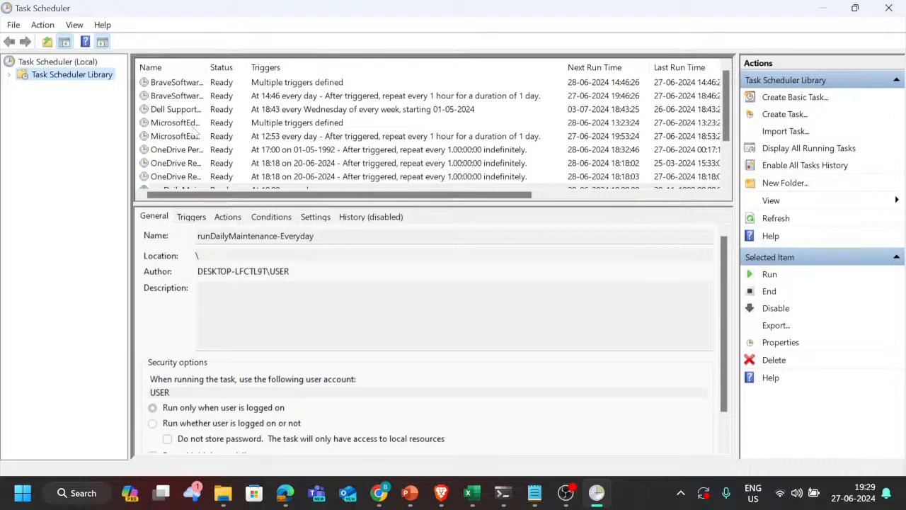
Step: Find the runDailyMaintenance-Everyday task in the library and examine its history and properties
{"action": "scroll", "coordinate": [180, 141], "scroll_direction": "down", "scroll_amount": 2}
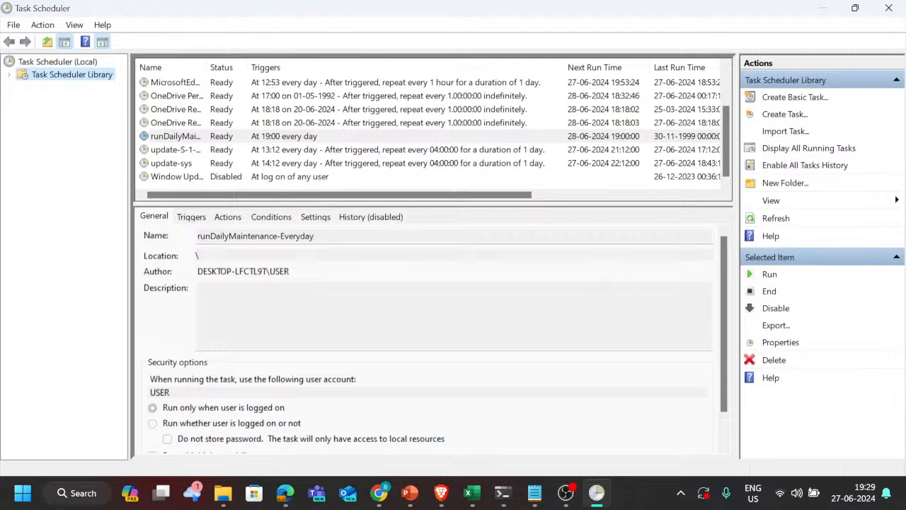
{"action": "left_click", "coordinate": [393, 219]}
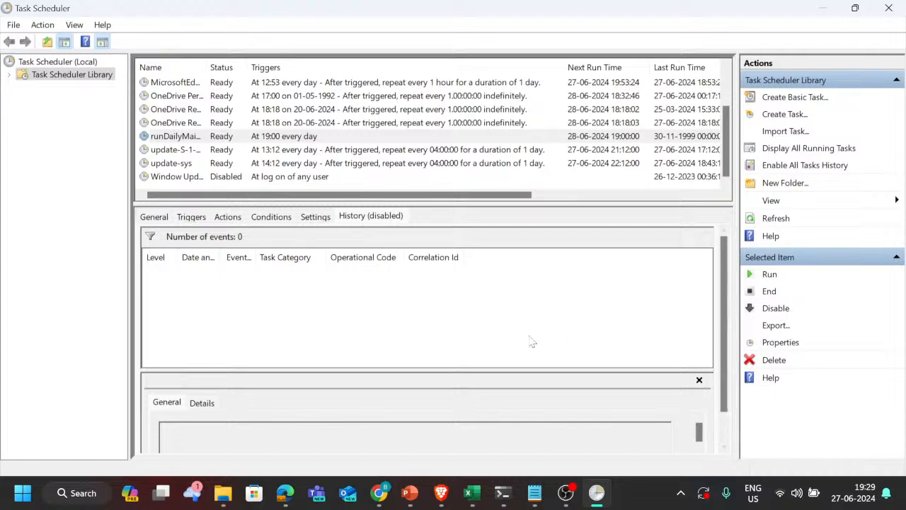
{"action": "left_click", "coordinate": [782, 347]}
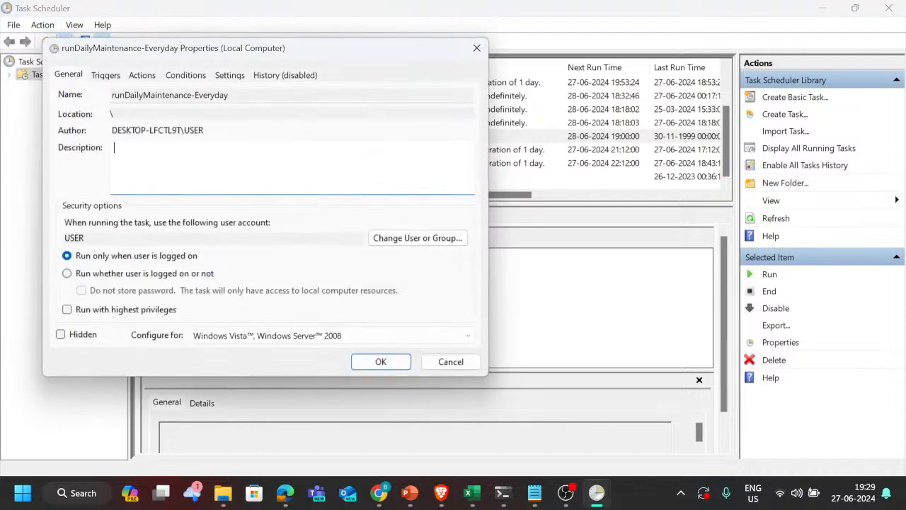
{"action": "left_click", "coordinate": [476, 48]}
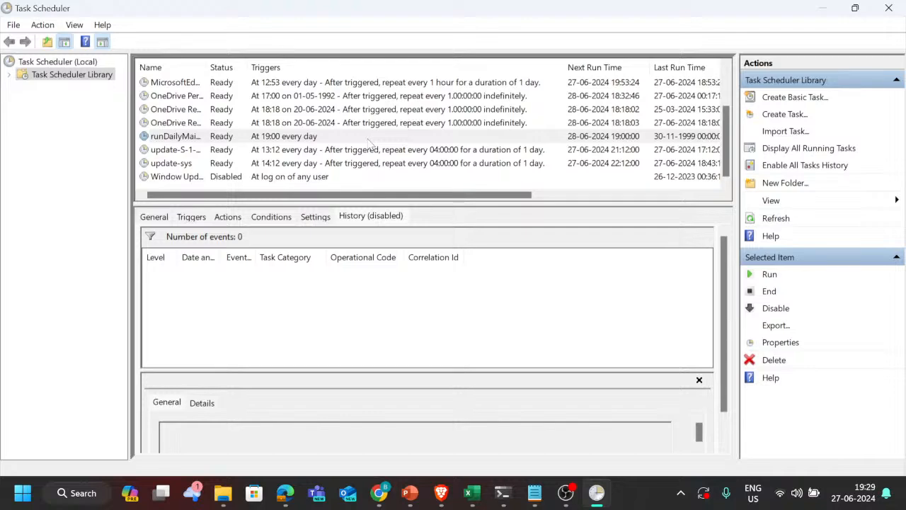
Step: Delete the runDailyMaintenance-Everyday task from the Task Scheduler Library
{"action": "right_click", "coordinate": [328, 137]}
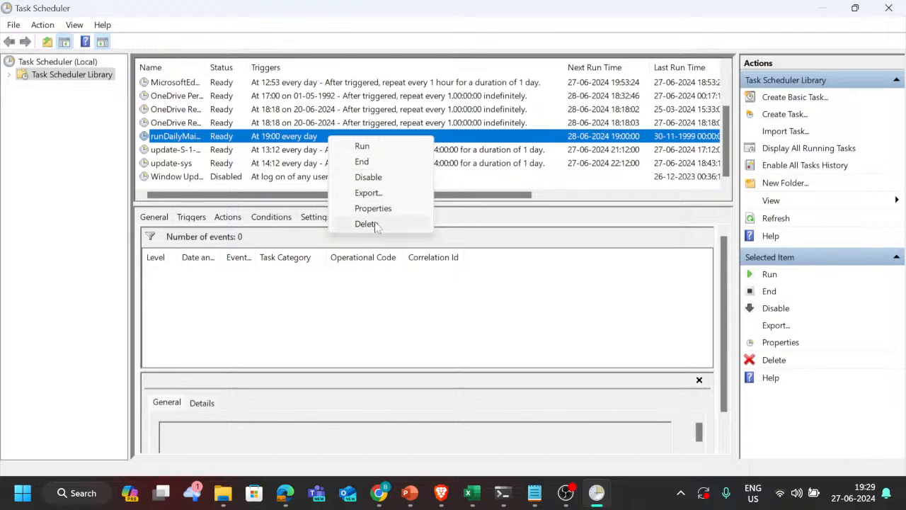
{"action": "left_click", "coordinate": [375, 225]}
{"action": "left_click", "coordinate": [471, 339]}
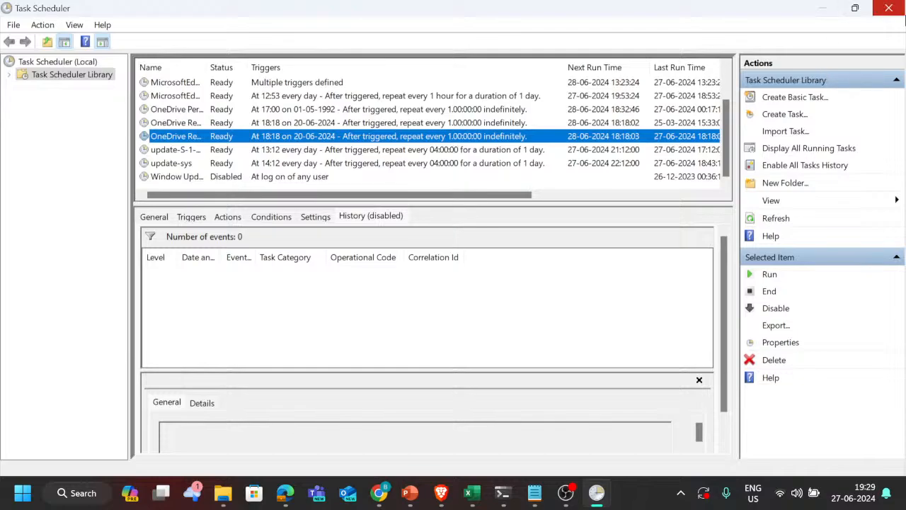
Step: Close Task Scheduler and mark ticket T173 with a green fill in the PBCS trackers tickets workbook
{"action": "left_click", "coordinate": [890, 7]}
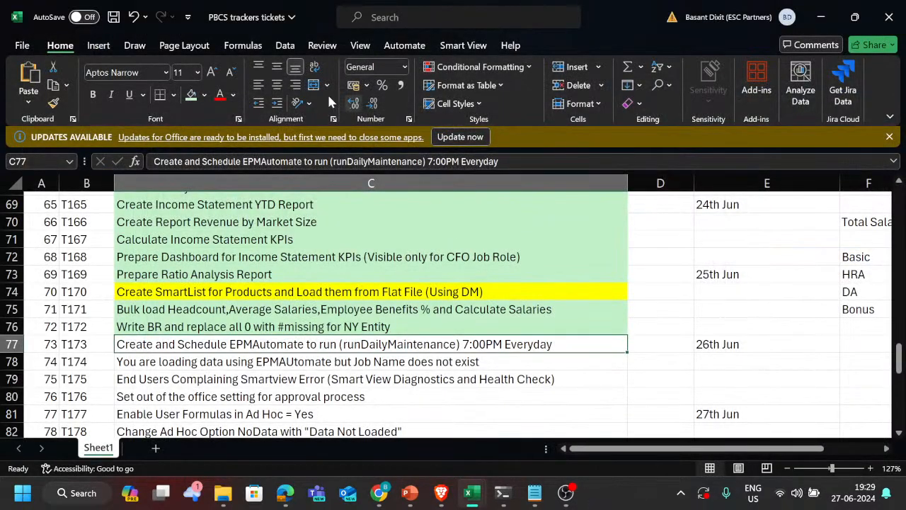
{"action": "scroll", "coordinate": [332, 312], "scroll_direction": "down", "scroll_amount": 3}
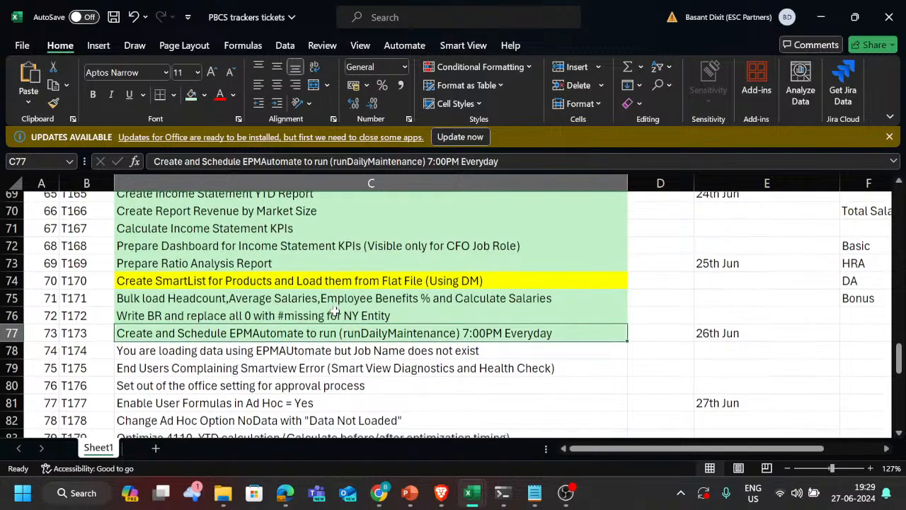
{"action": "scroll", "coordinate": [334, 312], "scroll_direction": "down", "scroll_amount": 1}
{"action": "left_click", "coordinate": [274, 306]}
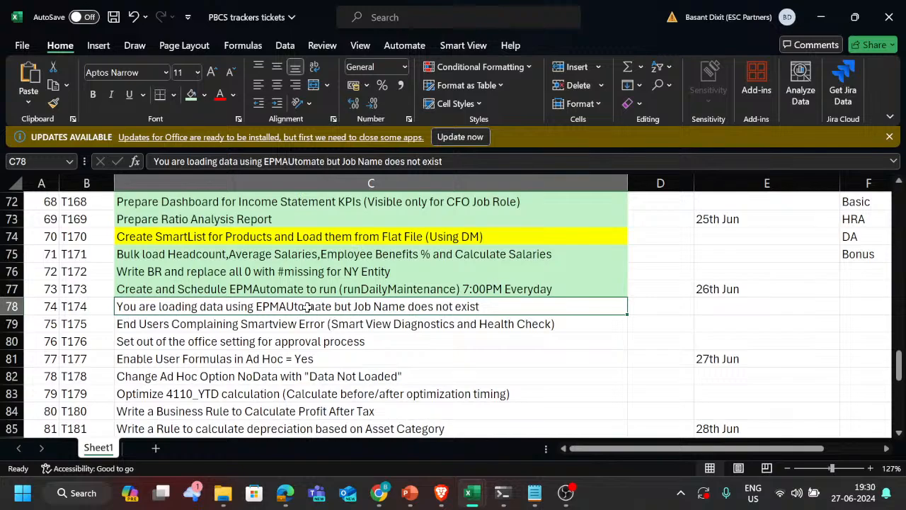
Step: Switch to EPM Cloud Planning in the browser and show the dimensions in the Vision application's overview
{"action": "key", "text": "alt+Tab"}
{"action": "key", "text": "alt+shift+Tab"}
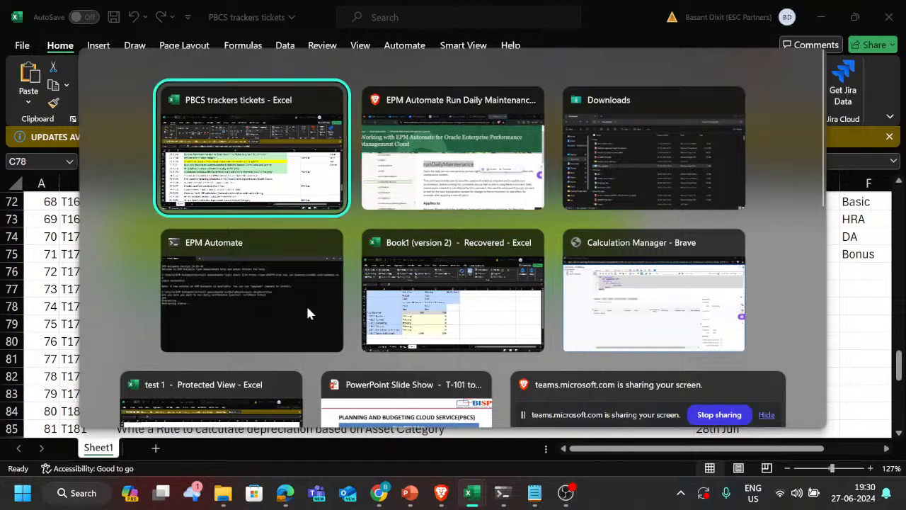
{"action": "key", "text": "alt+Tab"}
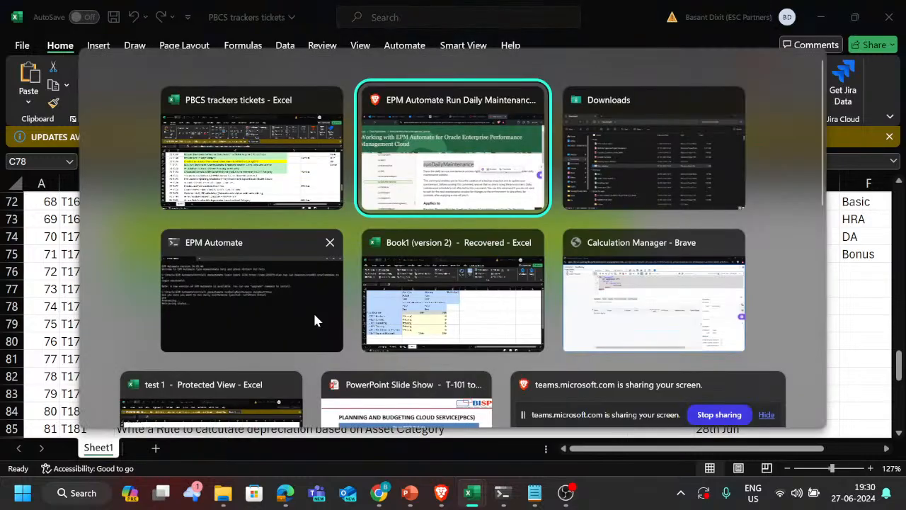
{"action": "left_click", "coordinate": [542, 20]}
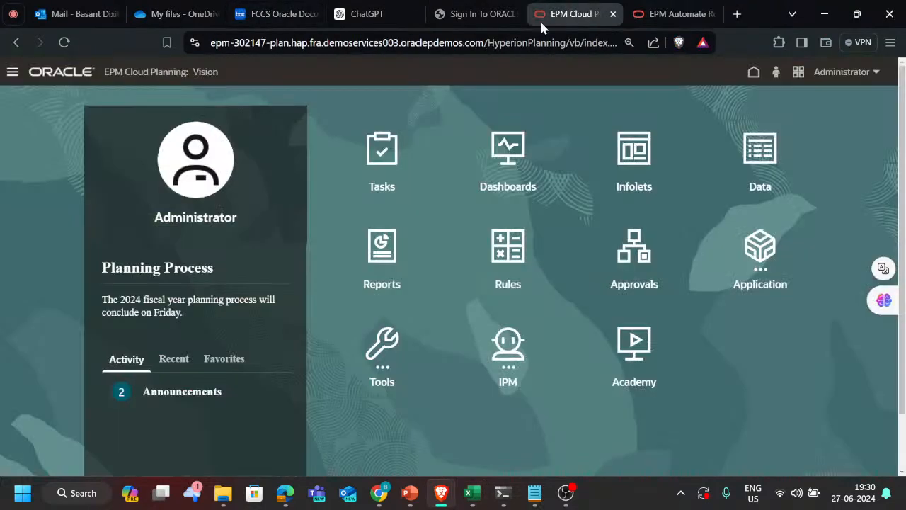
{"action": "left_click", "coordinate": [12, 73]}
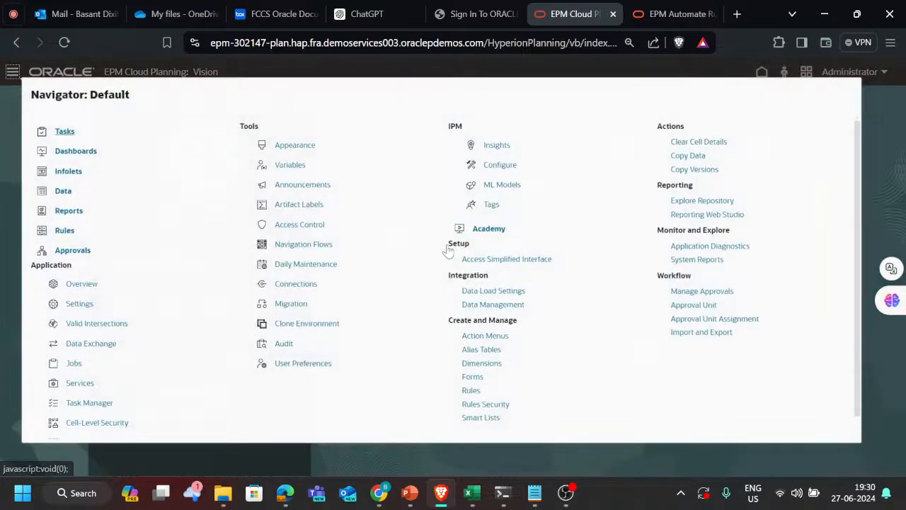
{"action": "left_click", "coordinate": [83, 290]}
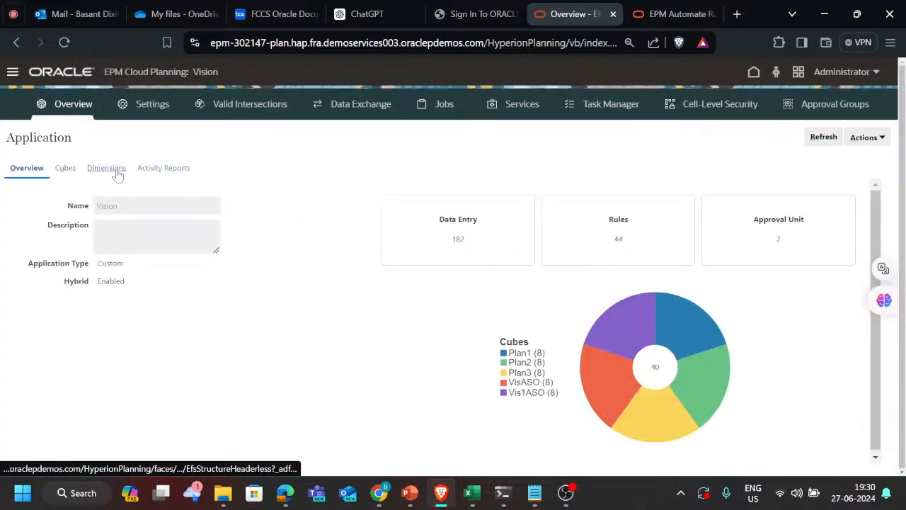
{"action": "left_click", "coordinate": [117, 172]}
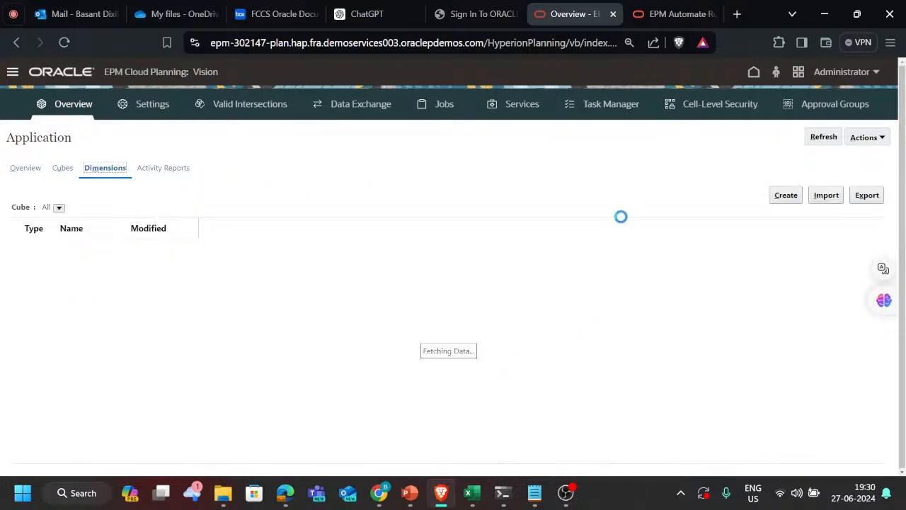
Step: Create a data import that takes the comma-delimited source file Data_Load.csv from the Inbox
{"action": "left_click", "coordinate": [875, 138]}
{"action": "left_click", "coordinate": [632, 195]}
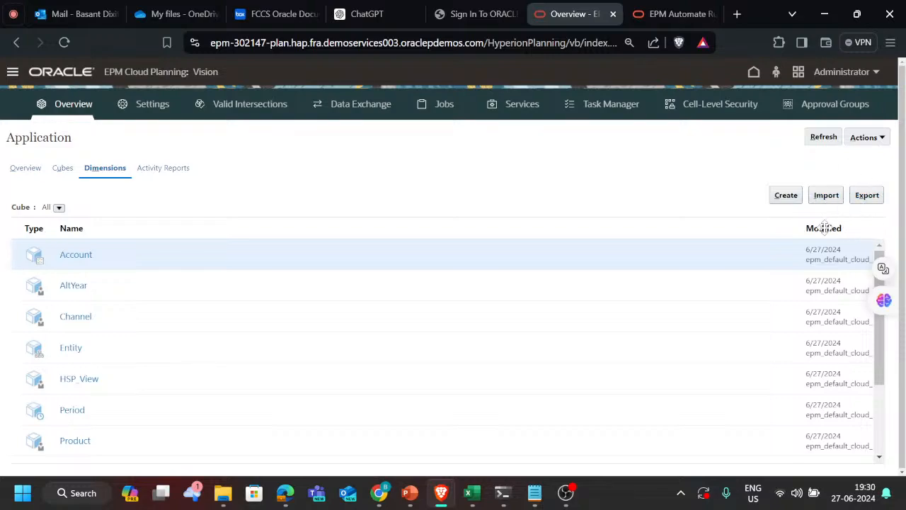
{"action": "left_click", "coordinate": [881, 141]}
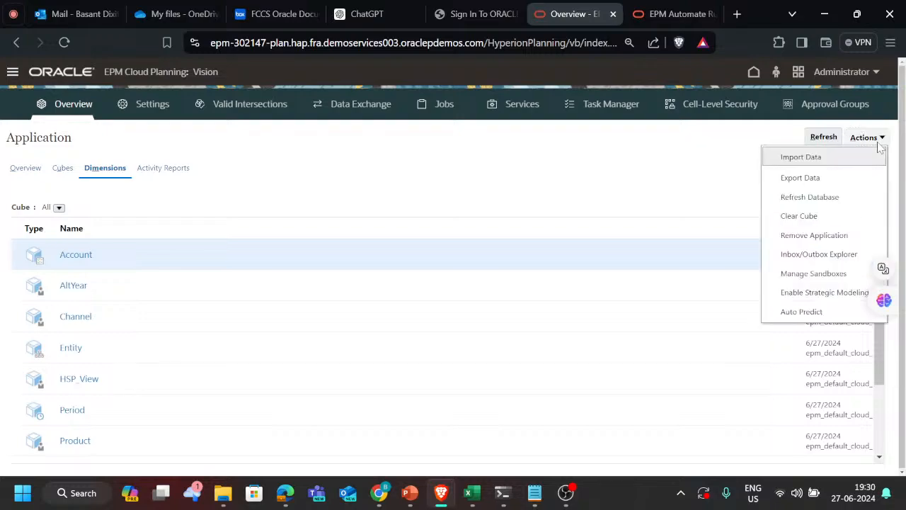
{"action": "left_click", "coordinate": [810, 161]}
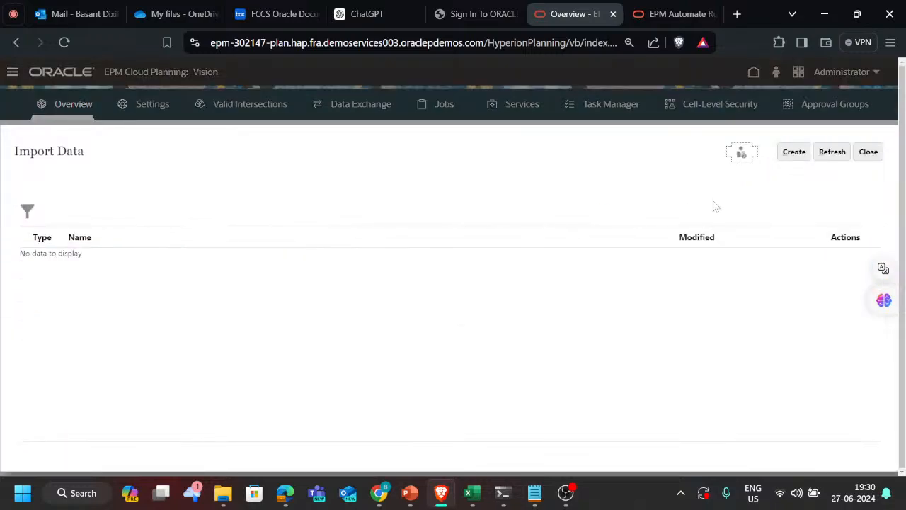
{"action": "left_click", "coordinate": [795, 152]}
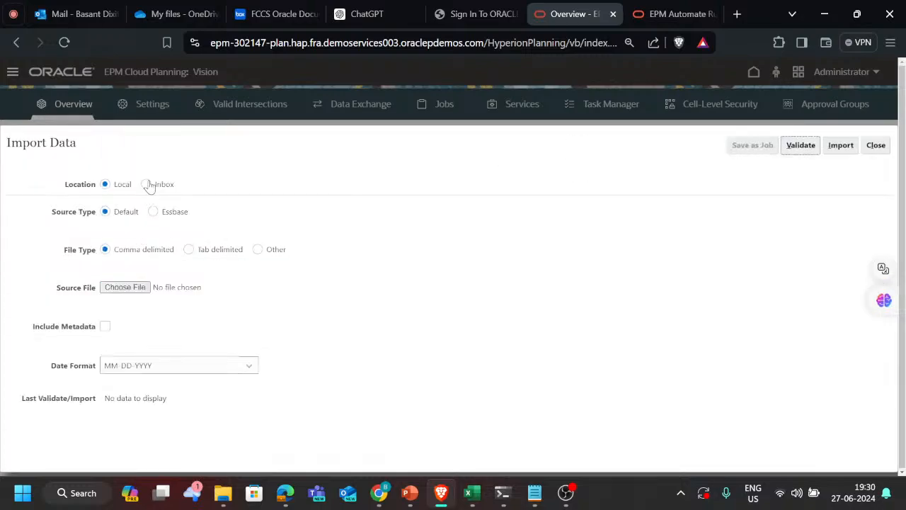
{"action": "left_click", "coordinate": [146, 184]}
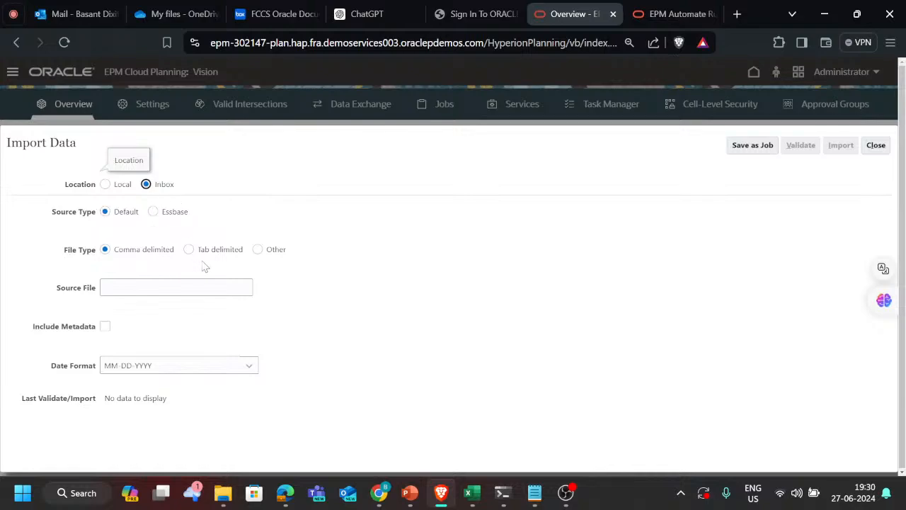
{"action": "left_click", "coordinate": [176, 287]}
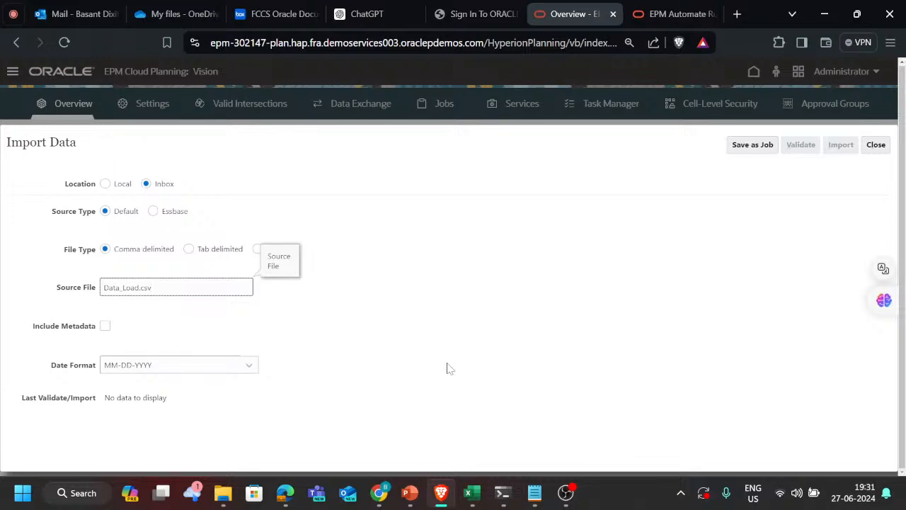
Step: Save the data import as a job named Job_DL, with an error file name starting with Error_, and close the import definition
{"action": "left_click", "coordinate": [753, 146]}
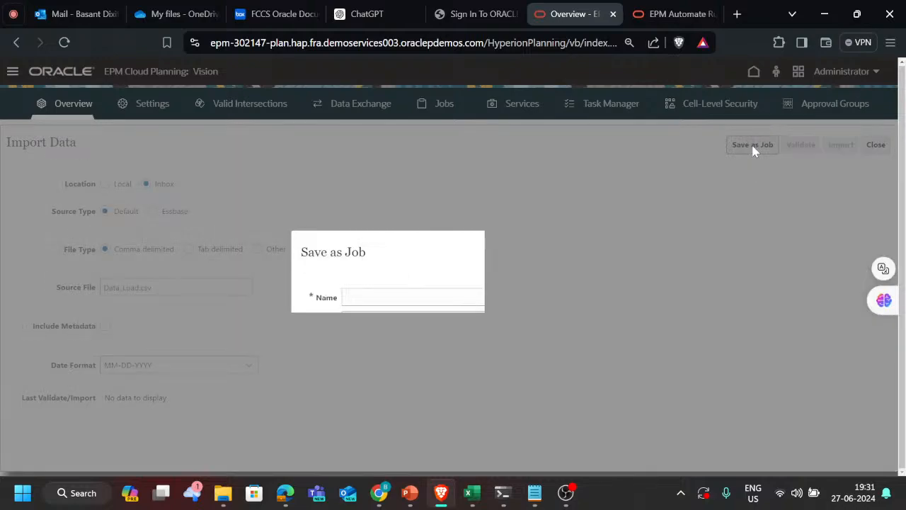
{"action": "left_click", "coordinate": [453, 298]}
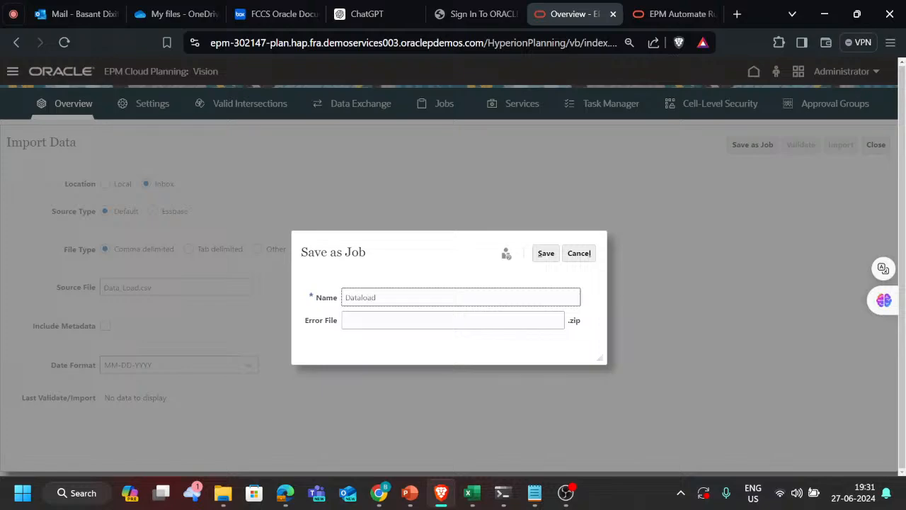
{"action": "key", "text": "BackSpace"}
{"action": "key", "text": "ctrl+a"}
{"action": "key", "text": "ctrl+c"}
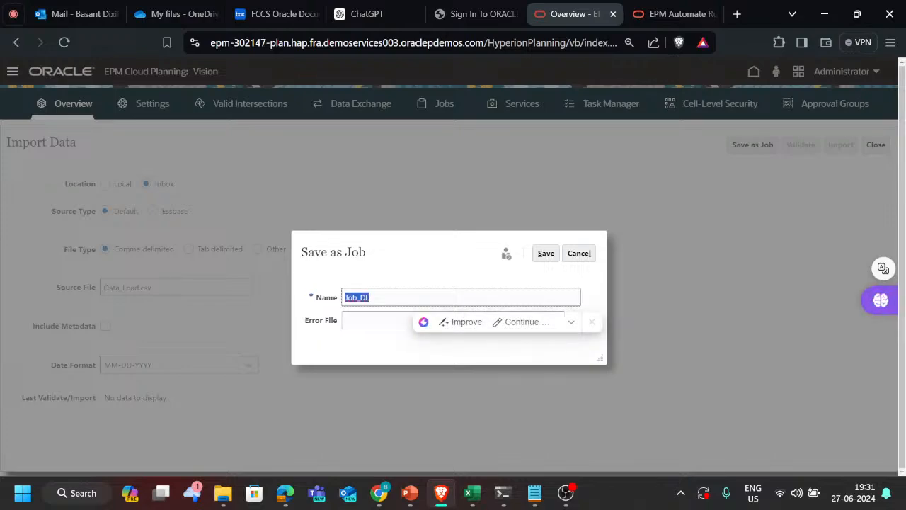
{"action": "key", "text": "Tab"}
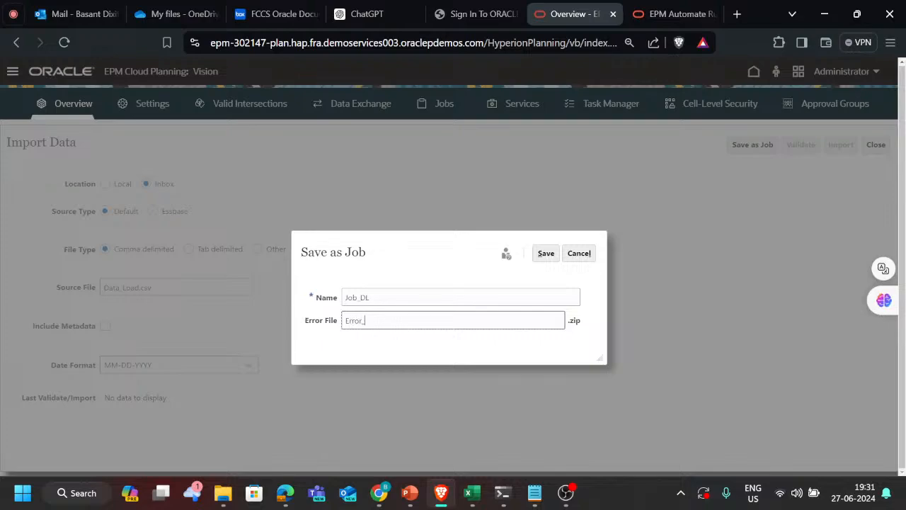
{"action": "type", "text": "Error_"}
{"action": "key", "text": "ctrl+v"}
{"action": "left_click", "coordinate": [545, 253]}
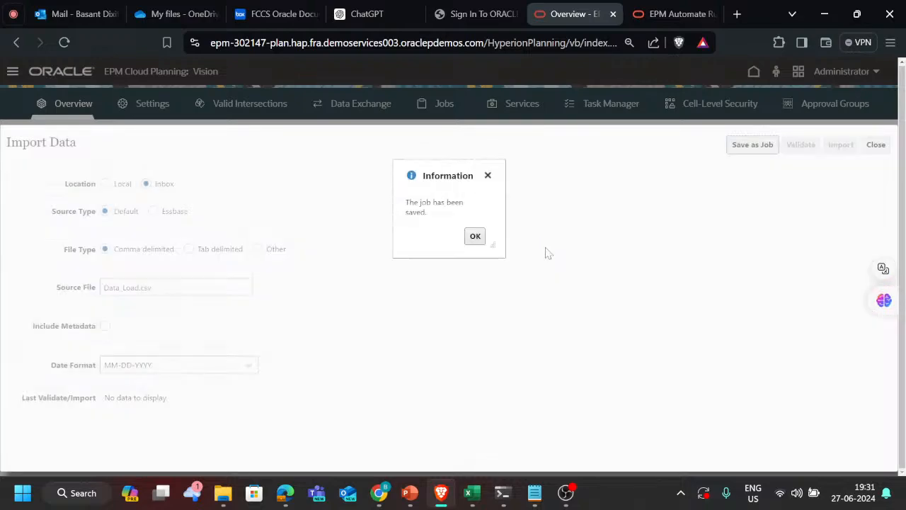
{"action": "left_click", "coordinate": [476, 237]}
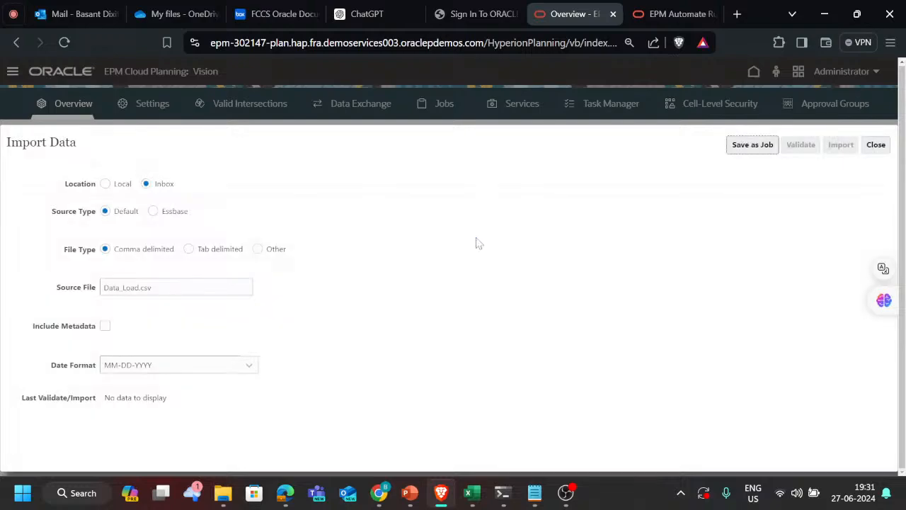
{"action": "left_click", "coordinate": [875, 145]}
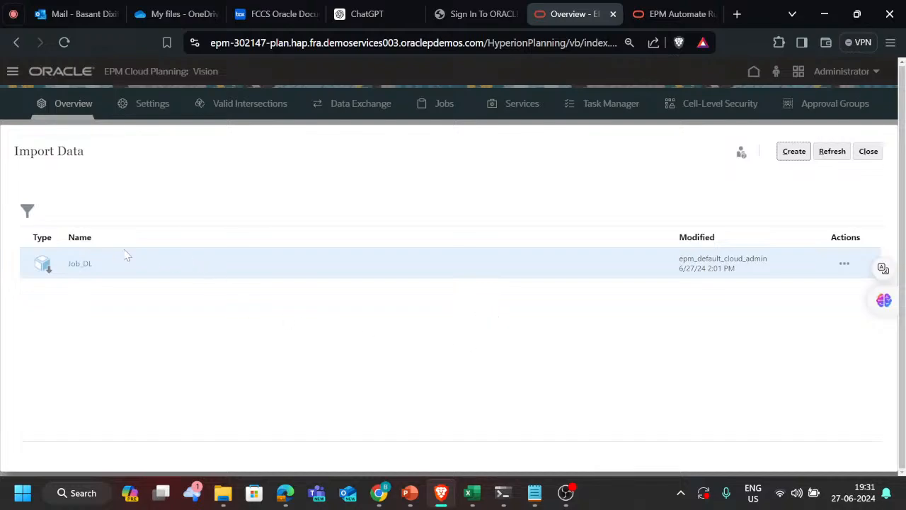
Step: Examine the actions available for the Job_DL import job and close the Import Data list
{"action": "left_click_drag", "start_coordinate": [126, 249], "coordinate": [99, 290]}
{"action": "left_click", "coordinate": [98, 291]}
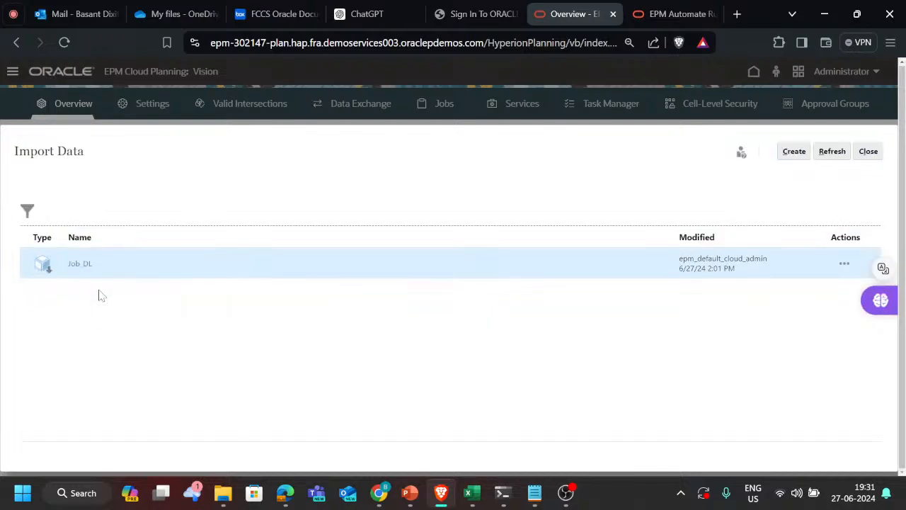
{"action": "left_click", "coordinate": [845, 263]}
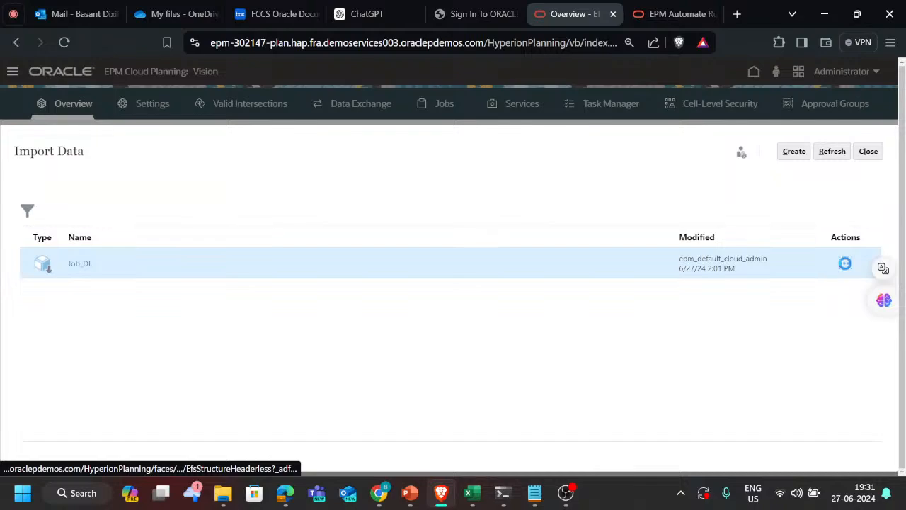
{"action": "left_click", "coordinate": [691, 323]}
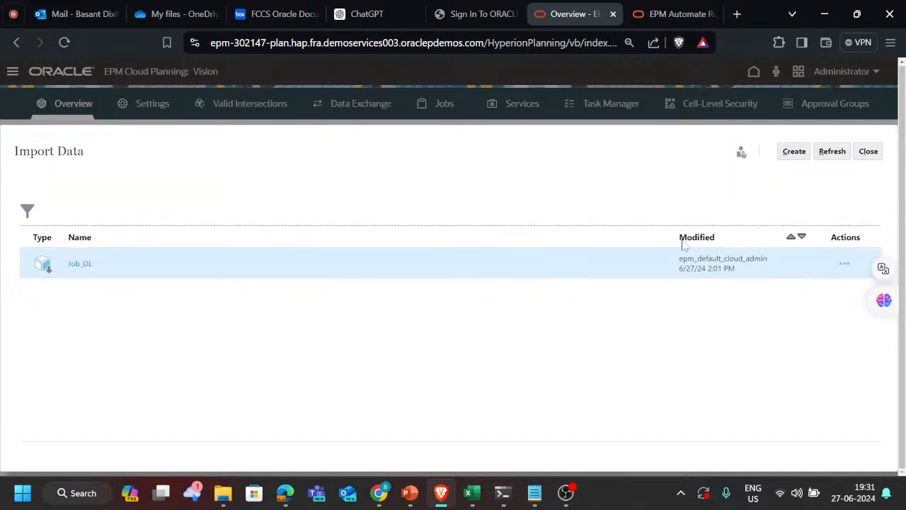
{"action": "left_click", "coordinate": [845, 263]}
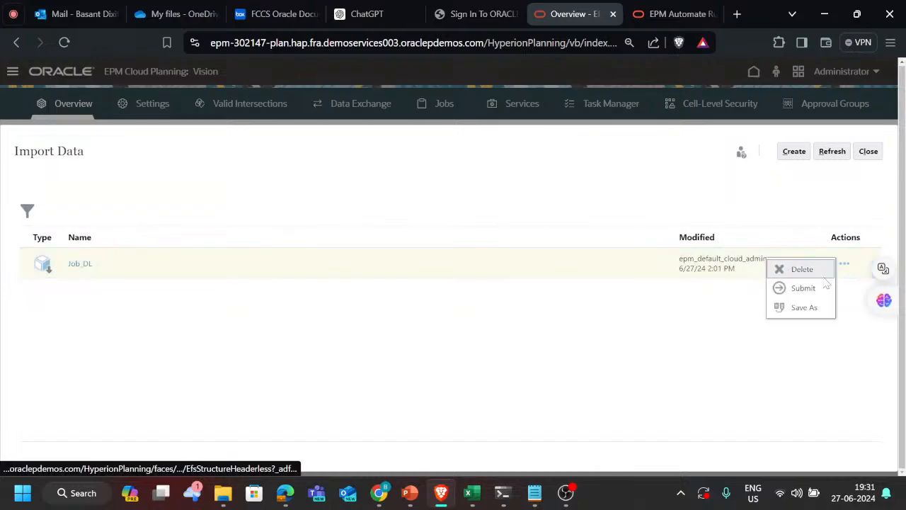
{"action": "left_click", "coordinate": [502, 363]}
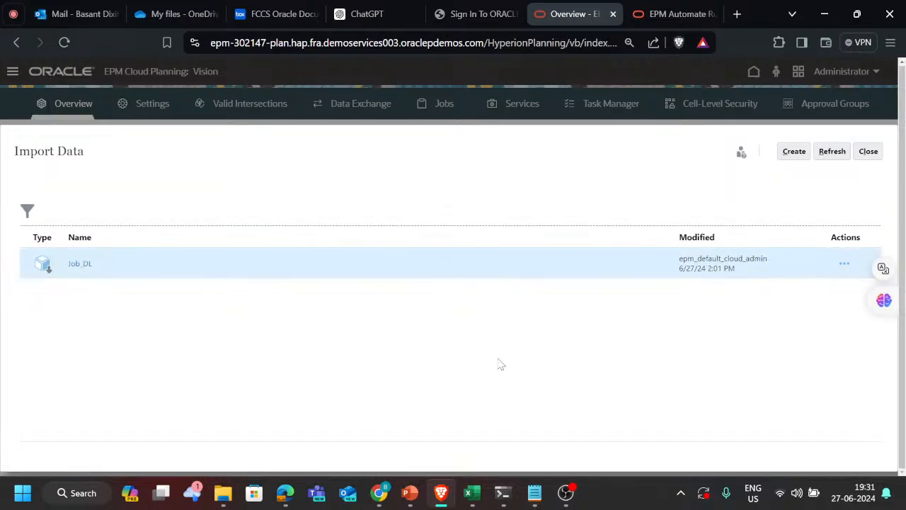
{"action": "left_click", "coordinate": [876, 155]}
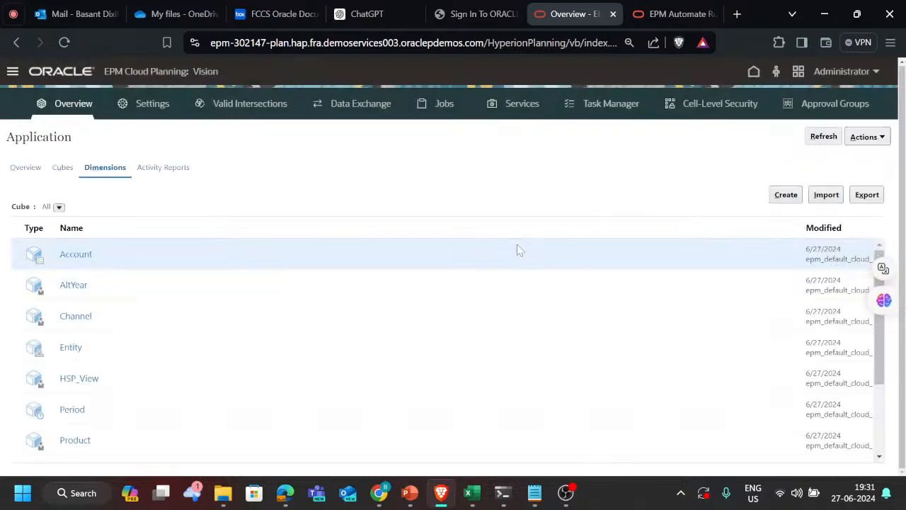
Step: Switch back to the PBCS trackers tickets workbook and mark ticket T174 with a green fill
{"action": "key", "text": "alt+Tab"}
{"action": "key", "text": "alt+shift+Tab"}
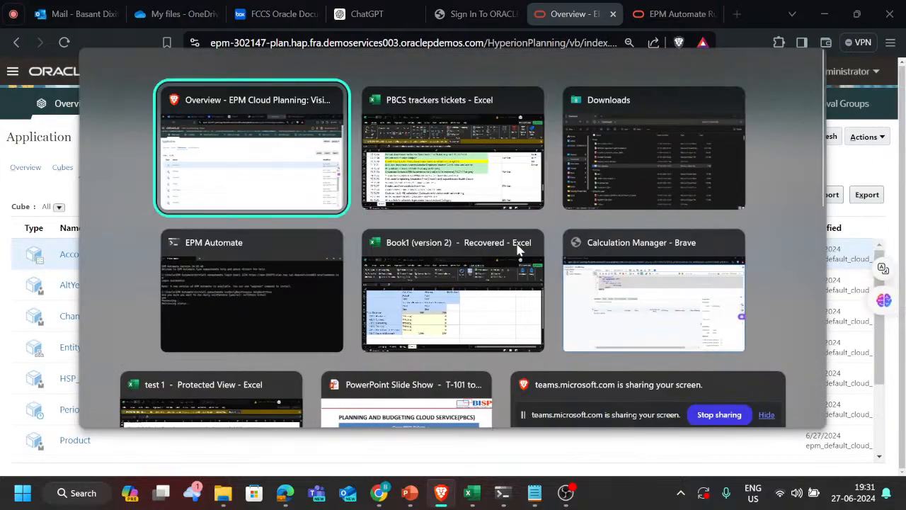
{"action": "key", "text": "alt+Tab"}
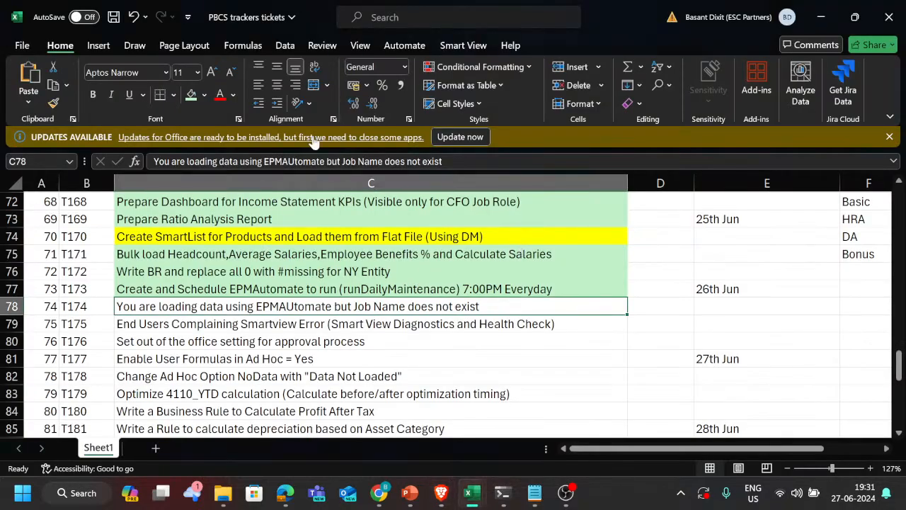
{"action": "left_click", "coordinate": [191, 95]}
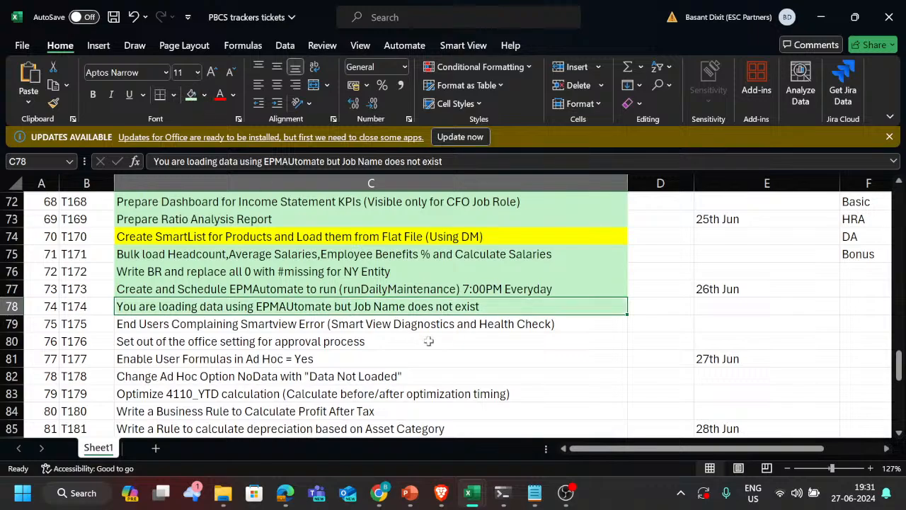
{"action": "scroll", "coordinate": [428, 341], "scroll_direction": "down", "scroll_amount": 1}
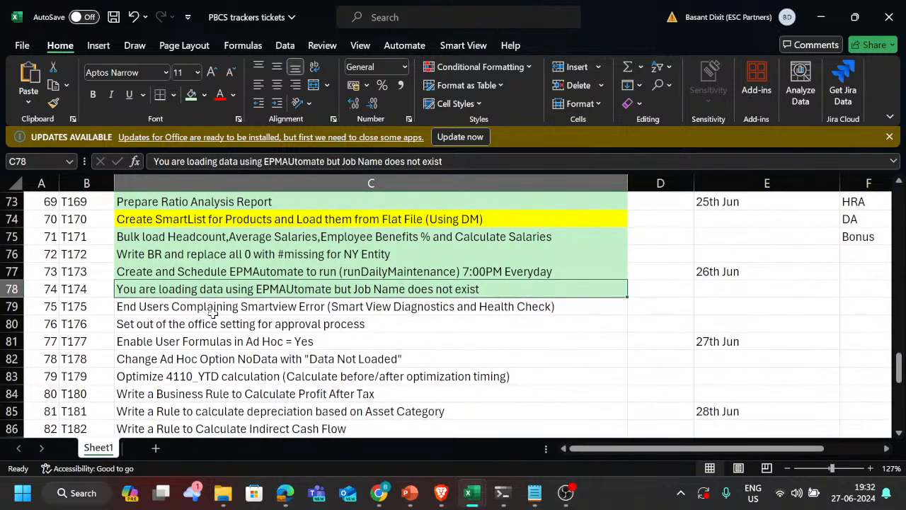
{"action": "scroll", "coordinate": [291, 307], "scroll_direction": "up", "scroll_amount": 1}
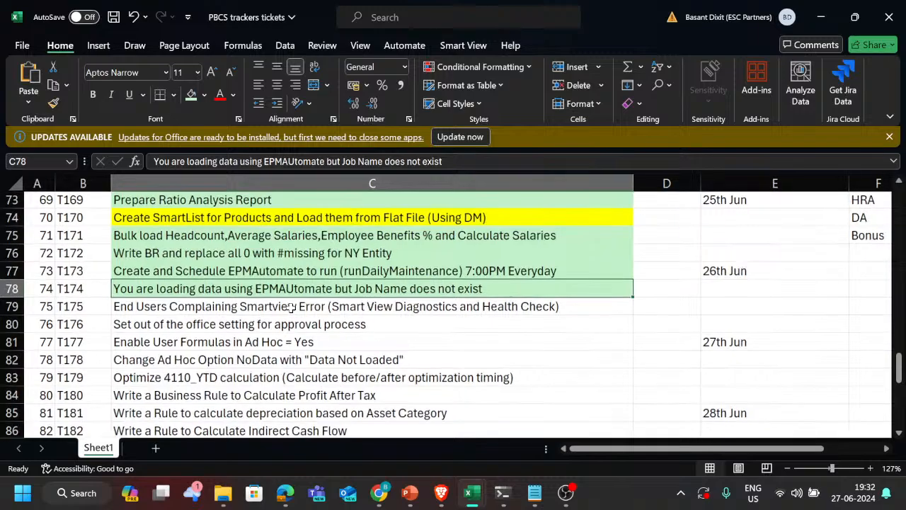
{"action": "scroll", "coordinate": [291, 308], "scroll_direction": "up", "scroll_amount": 1}
{"action": "scroll", "coordinate": [291, 308], "scroll_direction": "down", "scroll_amount": 1}
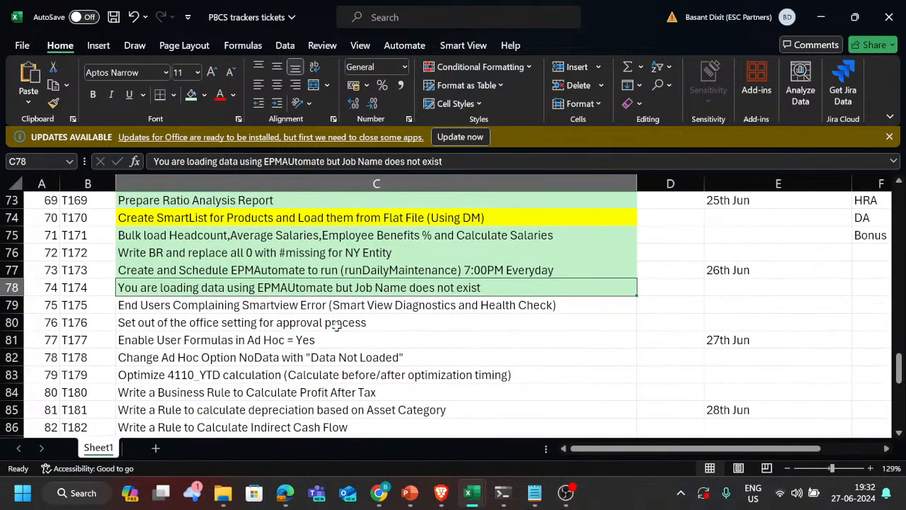
{"action": "scroll", "coordinate": [336, 325], "scroll_direction": "up", "scroll_amount": 1}
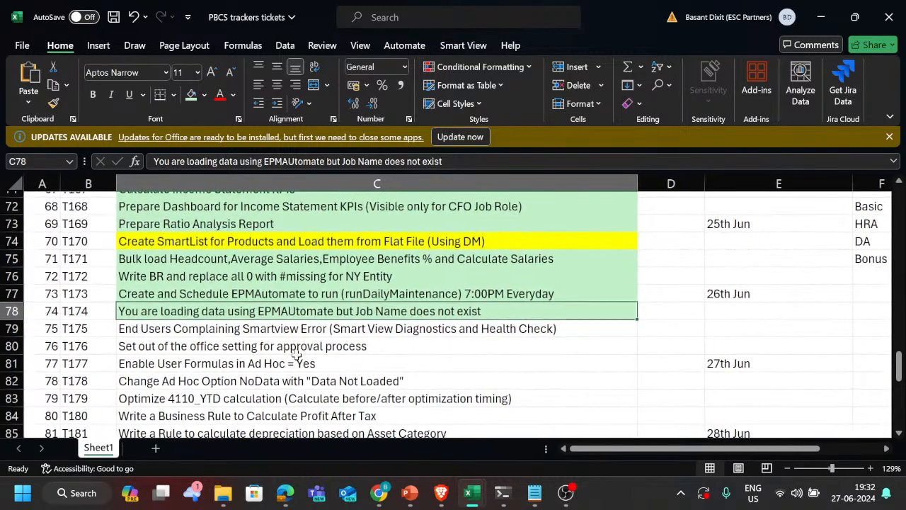
{"action": "scroll", "coordinate": [296, 354], "scroll_direction": "down", "scroll_amount": 2}
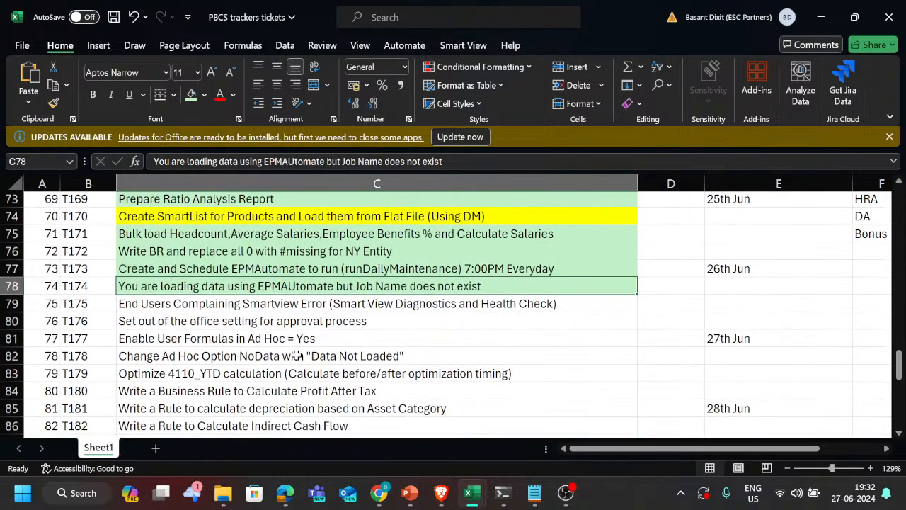
Step: Look over the remaining tracker tickets and select T175, the end users' Smart View error covering diagnostics and health check
{"action": "scroll", "coordinate": [296, 355], "scroll_direction": "down", "scroll_amount": 1}
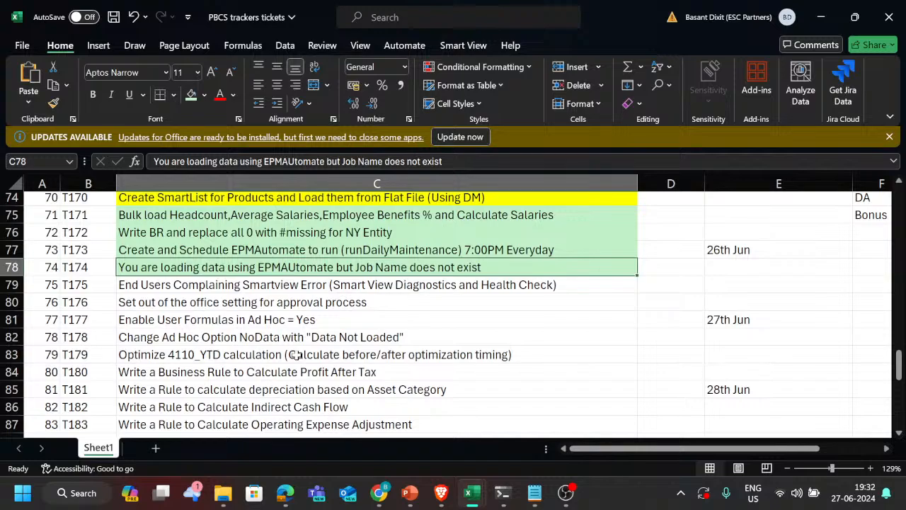
{"action": "scroll", "coordinate": [296, 355], "scroll_direction": "down", "scroll_amount": 1}
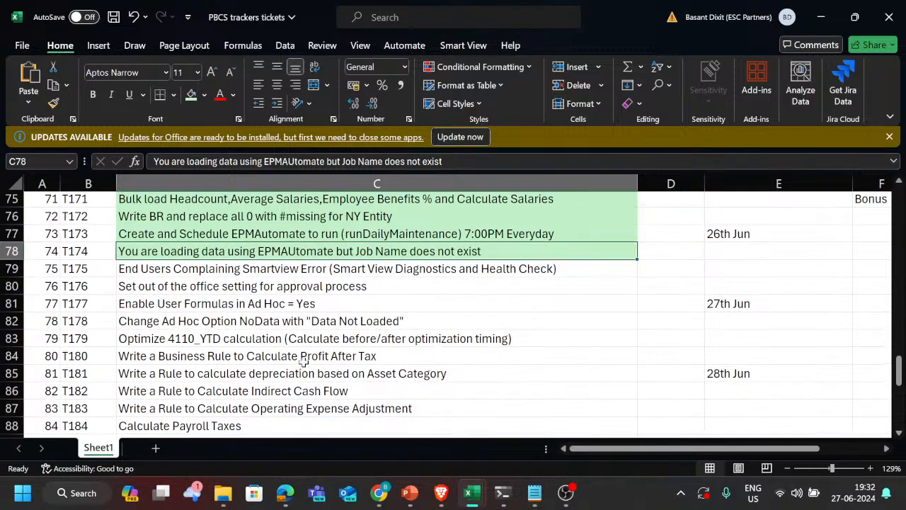
{"action": "scroll", "coordinate": [303, 362], "scroll_direction": "up", "scroll_amount": 1}
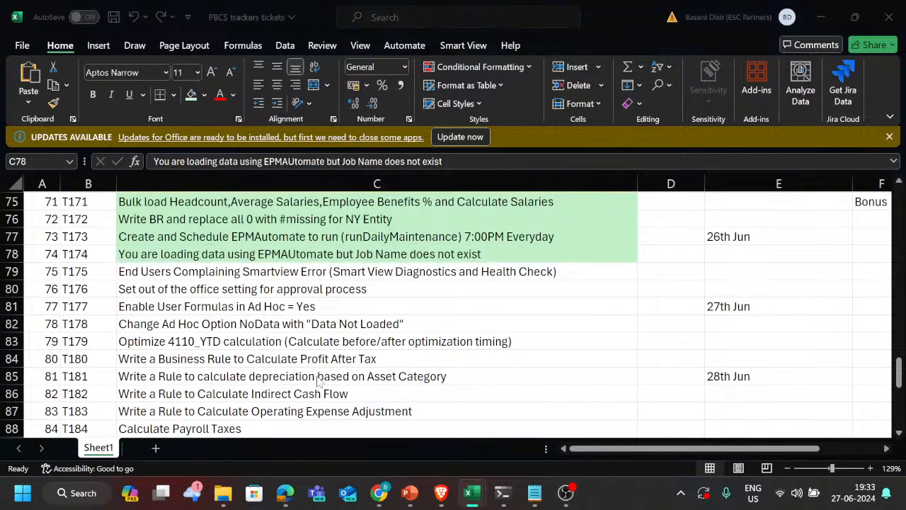
{"action": "key", "text": "alt+Tab"}
{"action": "key", "text": "alt+Tab"}
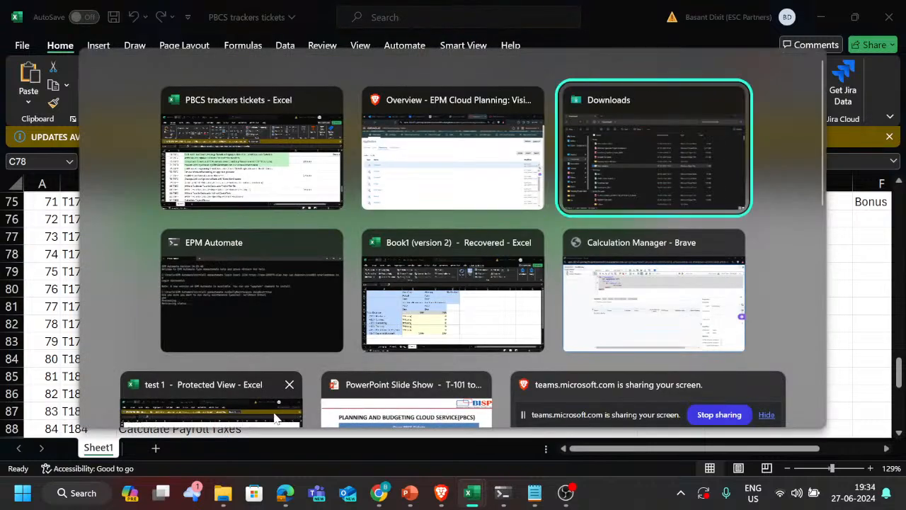
{"action": "key", "text": "alt+shift+Tab"}
{"action": "key", "text": "alt+shift+Tab"}
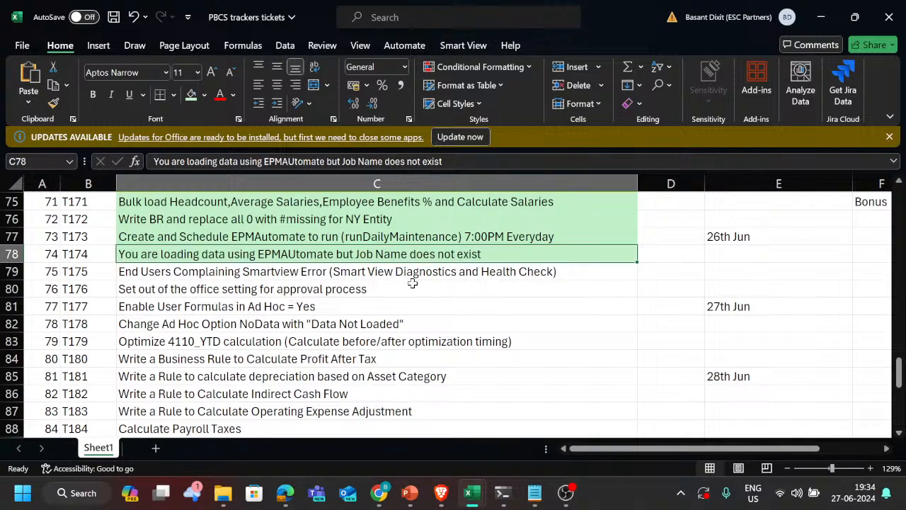
{"action": "left_click", "coordinate": [350, 278]}
{"action": "scroll", "coordinate": [403, 301], "scroll_direction": "up", "scroll_amount": 1}
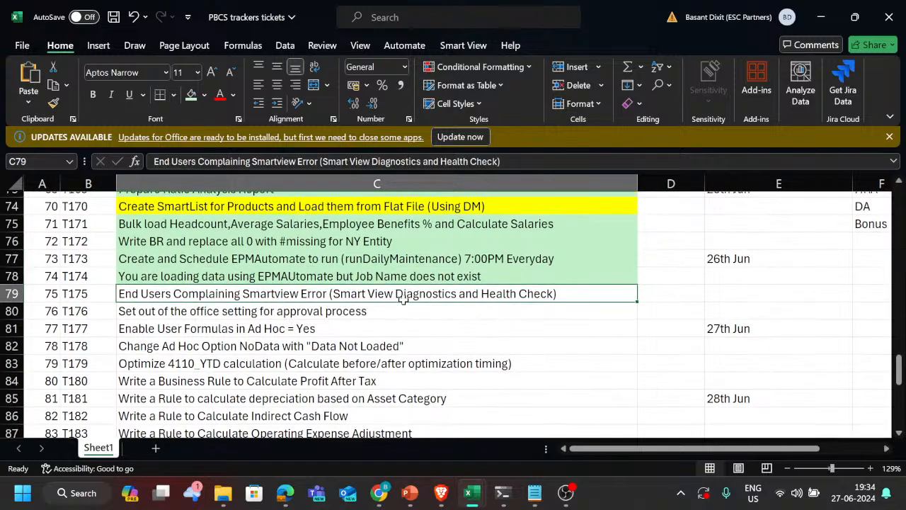
Step: Switch to the Brave browser and search the web in a new tab for "Smartview diagnostics and health check"
{"action": "key", "text": "alt+Tab"}
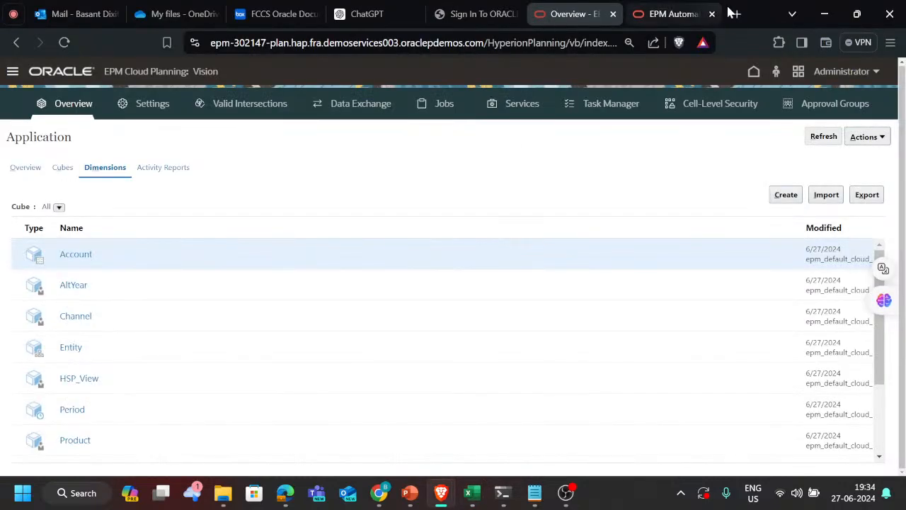
{"action": "left_click", "coordinate": [737, 15]}
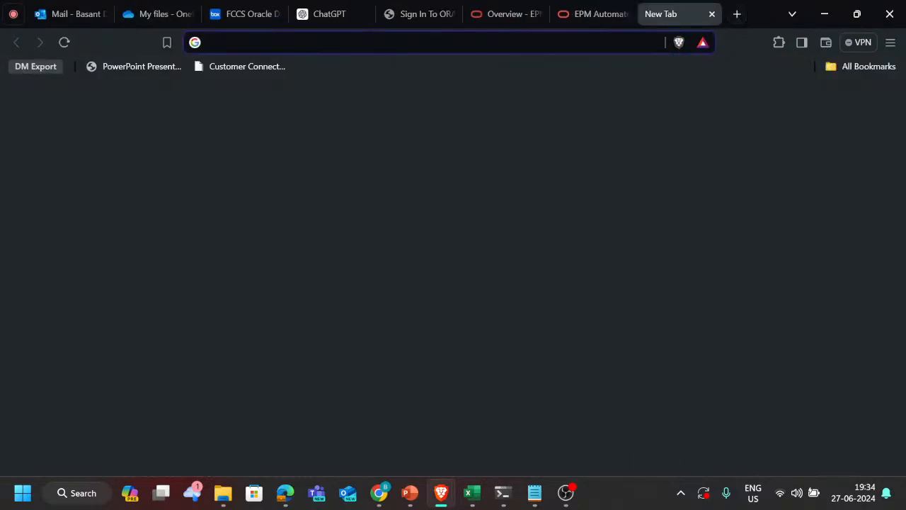
{"action": "type", "text": "Smart"}
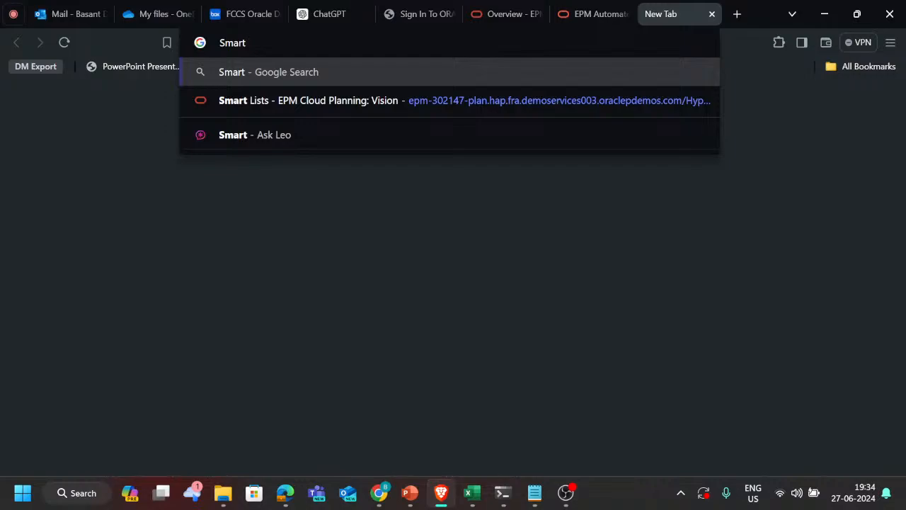
{"action": "type", "text": "view"}
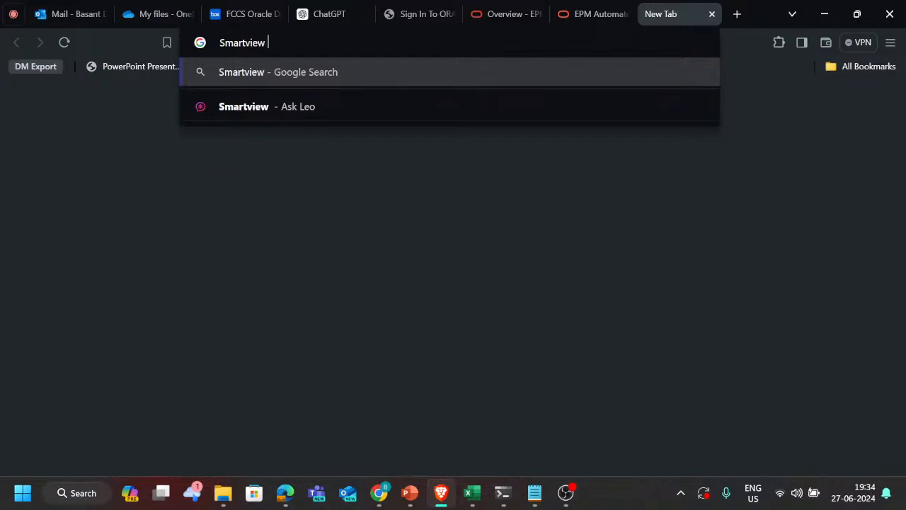
{"action": "key", "text": "alt+Tab"}
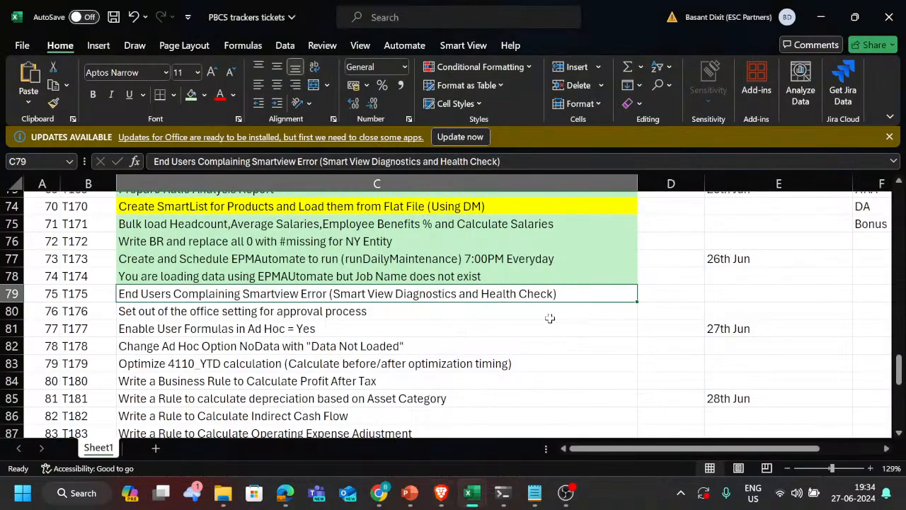
{"action": "key", "text": "alt+Tab"}
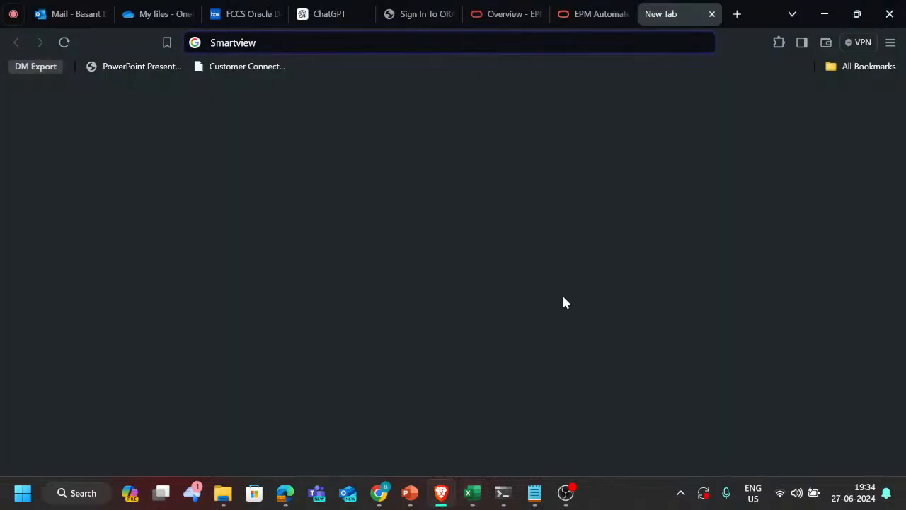
{"action": "type", "text": "diagnostic"}
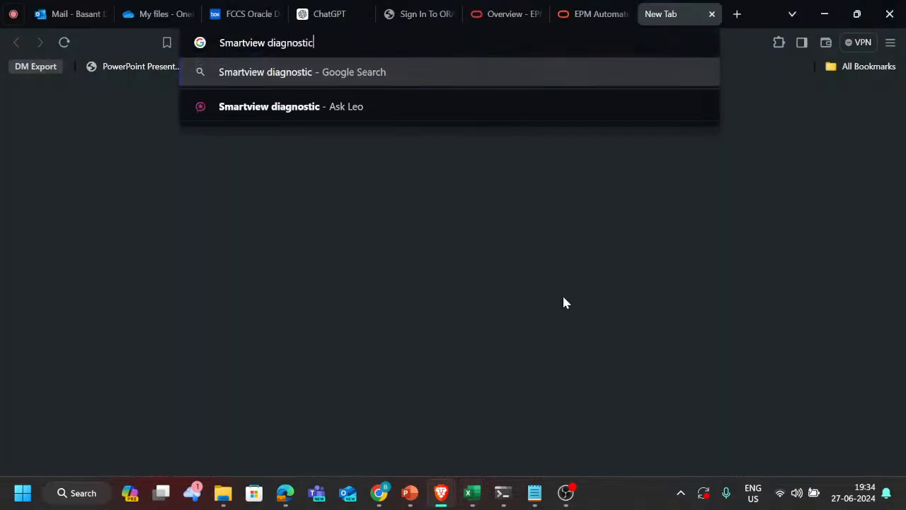
{"action": "type", "text": "s and healrth"}
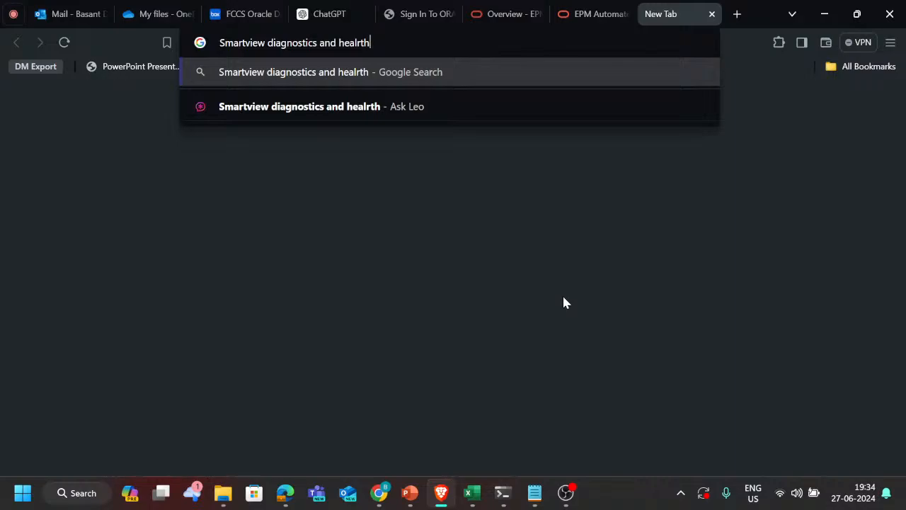
{"action": "key", "text": "BackSpace"}
{"action": "key", "text": "BackSpace"}
{"action": "key", "text": "BackSpace"}
{"action": "type", "text": "th check"}
{"action": "key", "text": "Return"}
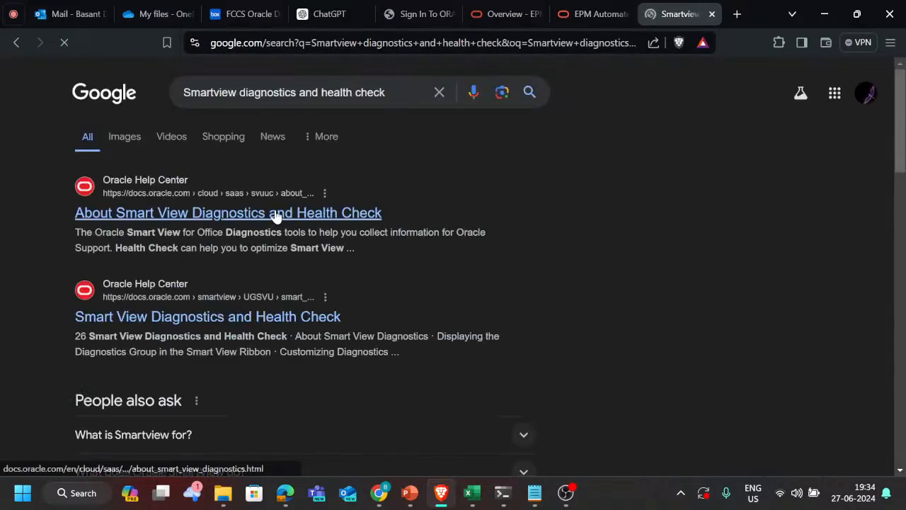
Step: Open the Oracle Help Center article "About Smart View Diagnostics and Health Check" and read through its description and related topics
{"action": "left_click", "coordinate": [276, 214]}
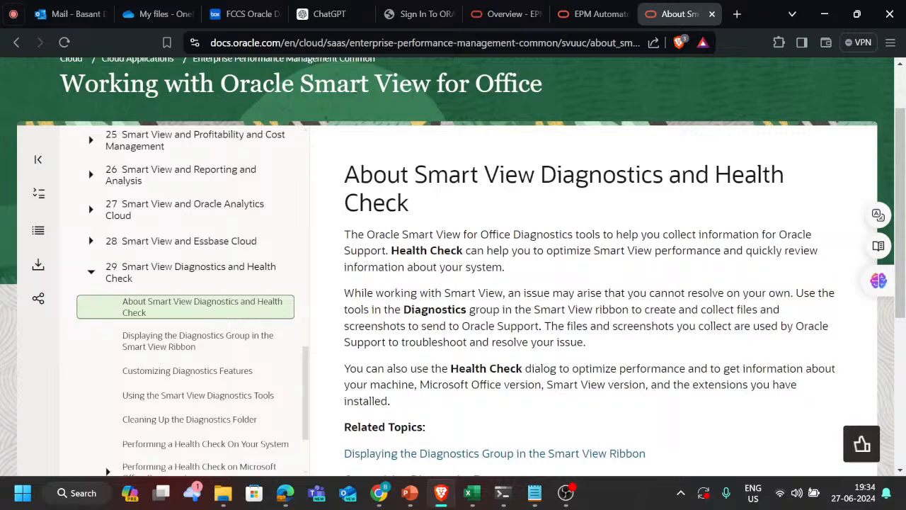
{"action": "scroll", "coordinate": [631, 269], "scroll_direction": "down", "scroll_amount": 1}
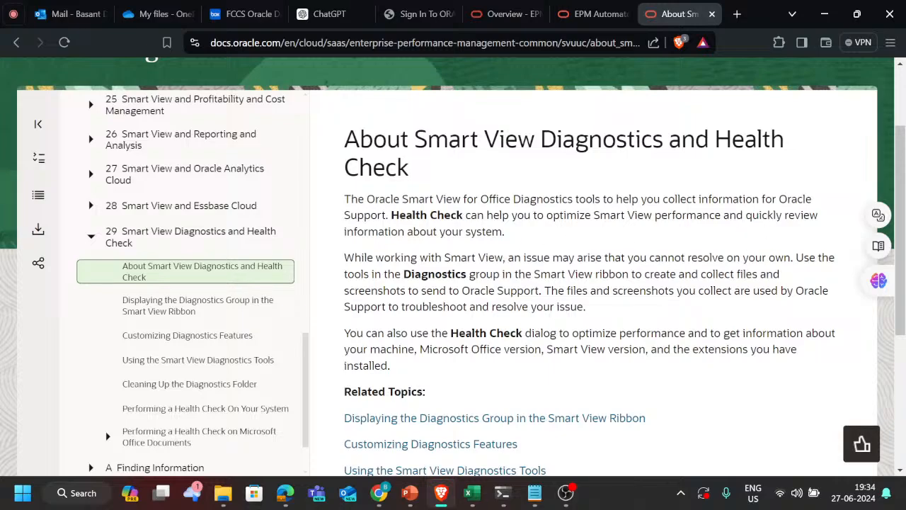
{"action": "scroll", "coordinate": [473, 256], "scroll_direction": "down", "scroll_amount": 1}
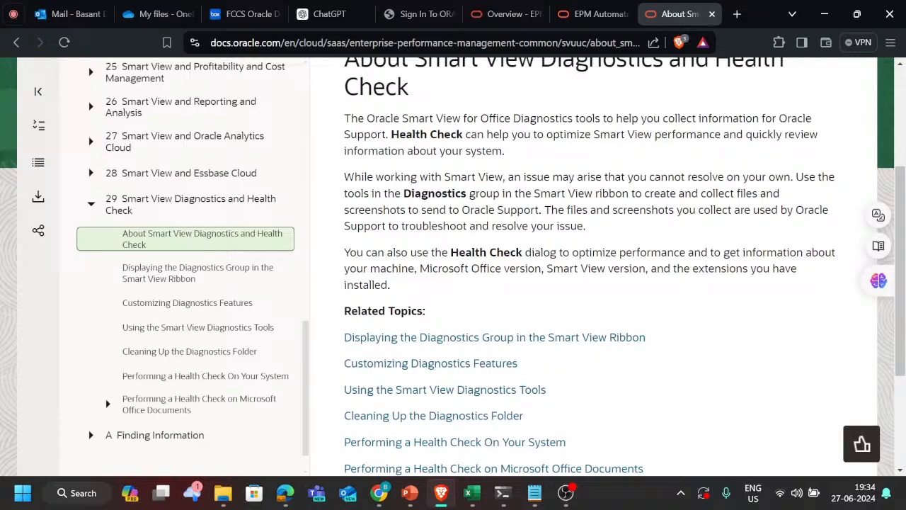
Step: Switch to the Book1 (version 2) workbook in Excel and examine the Planning Ad Hoc commands, including the Query and Workflow options
{"action": "key", "text": "alt+Tab"}
{"action": "key", "text": "alt+Tab"}
{"action": "key", "text": "alt+Tab"}
{"action": "key", "text": "alt+Tab"}
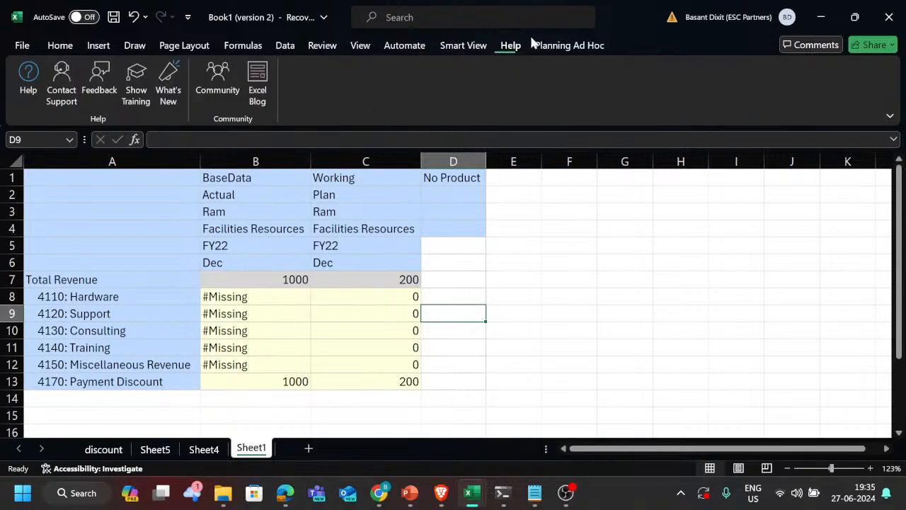
{"action": "left_click", "coordinate": [556, 46]}
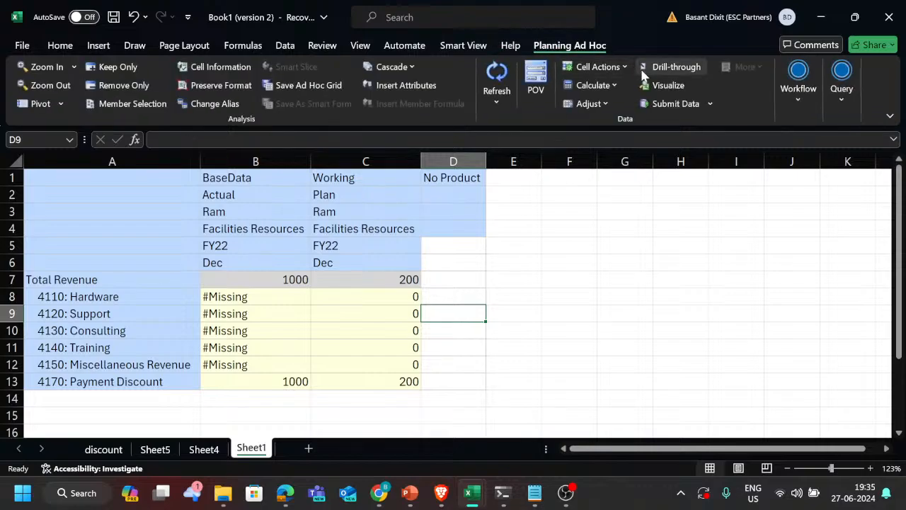
{"action": "left_click", "coordinate": [846, 93]}
{"action": "left_click", "coordinate": [803, 98]}
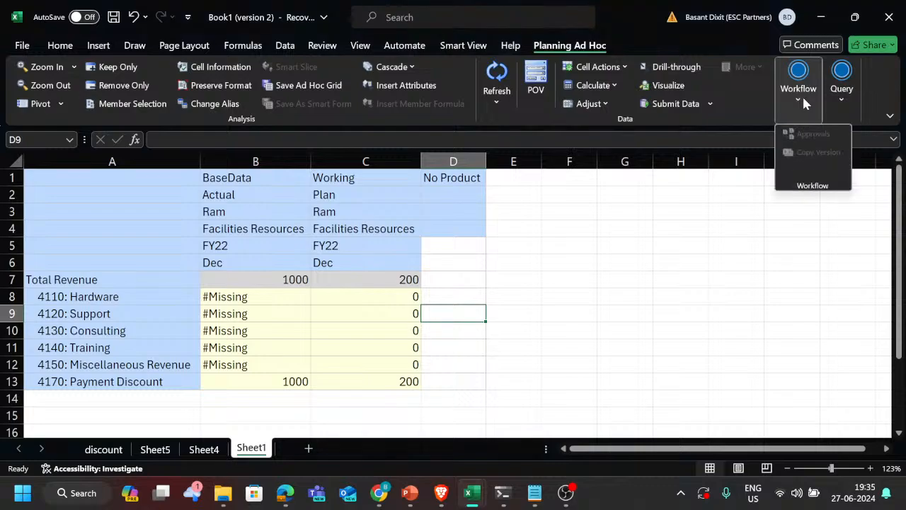
{"action": "left_click", "coordinate": [721, 217]}
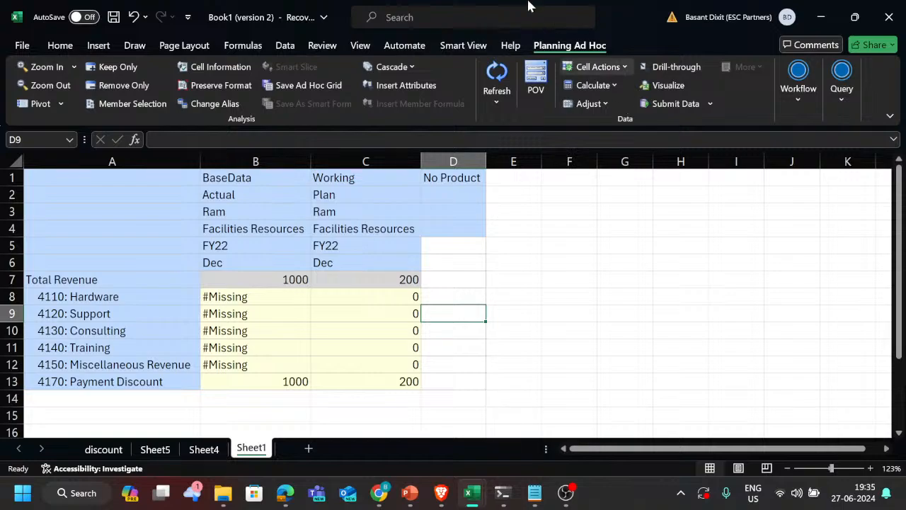
Step: Review the Smart View sheet information for Sheet1, covering its connection and general properties, and close it
{"action": "left_click", "coordinate": [461, 46]}
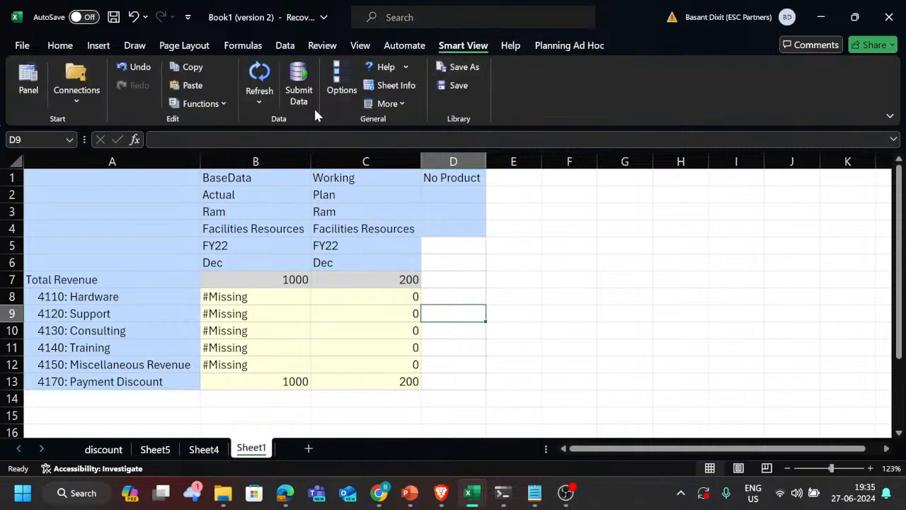
{"action": "left_click", "coordinate": [402, 85]}
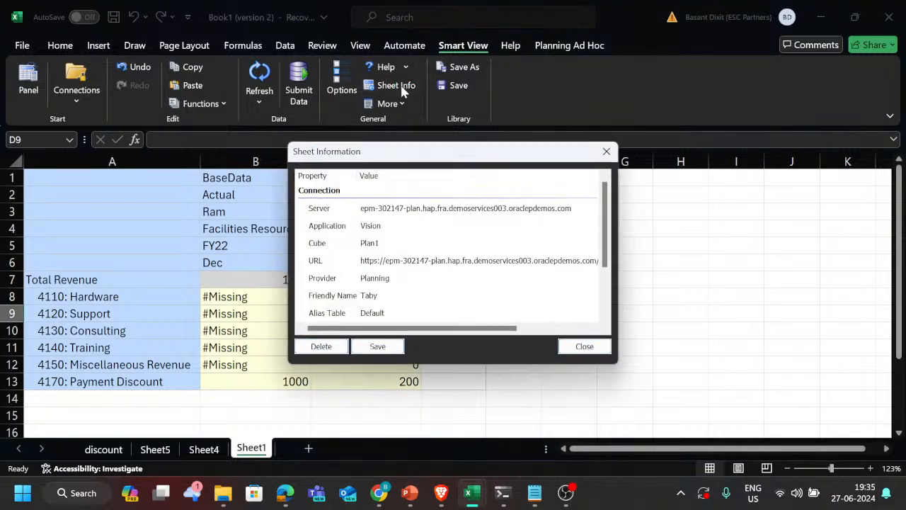
{"action": "scroll", "coordinate": [390, 264], "scroll_direction": "down", "scroll_amount": 3}
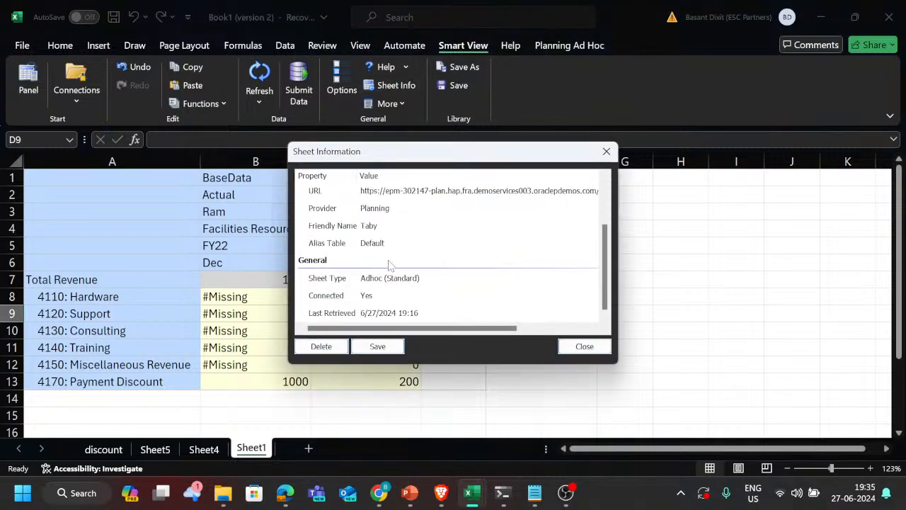
{"action": "left_click", "coordinate": [369, 297]}
{"action": "scroll", "coordinate": [432, 256], "scroll_direction": "up", "scroll_amount": 2}
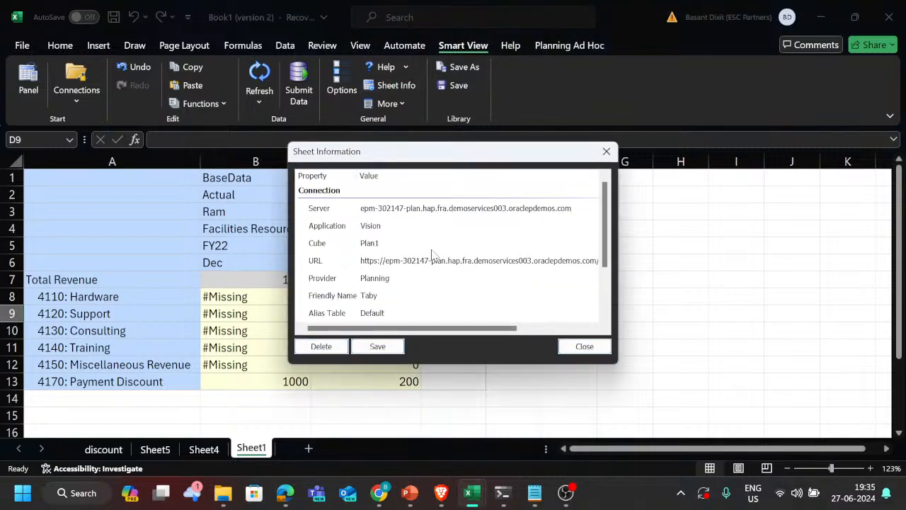
{"action": "scroll", "coordinate": [408, 271], "scroll_direction": "down", "scroll_amount": 1}
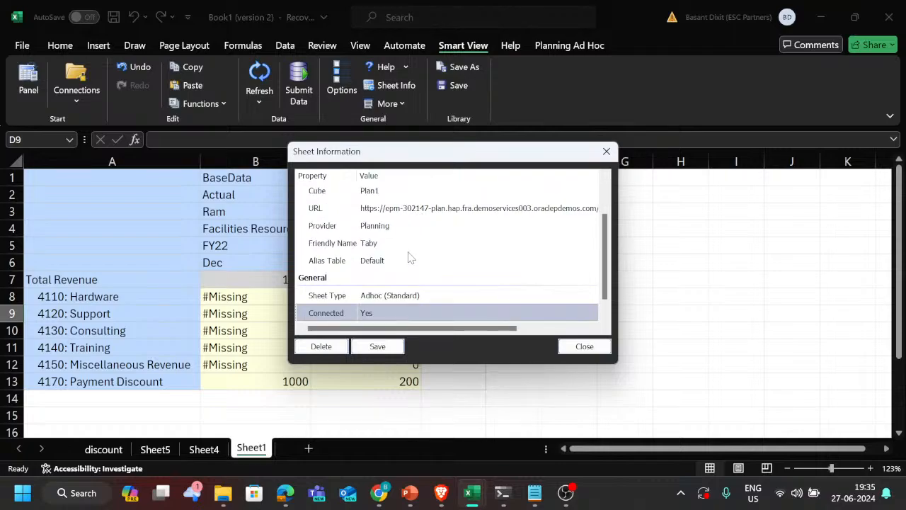
{"action": "scroll", "coordinate": [414, 245], "scroll_direction": "up", "scroll_amount": 1}
{"action": "scroll", "coordinate": [403, 252], "scroll_direction": "down", "scroll_amount": 2}
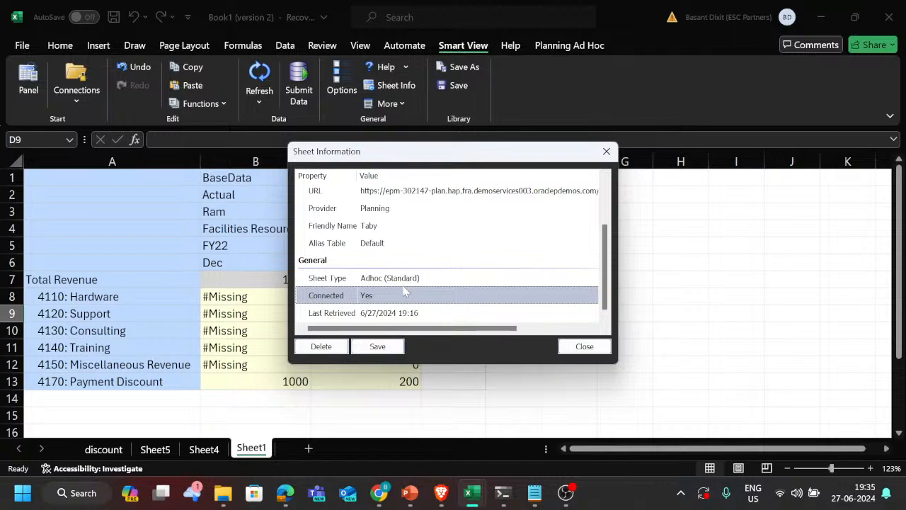
{"action": "left_click", "coordinate": [578, 347]}
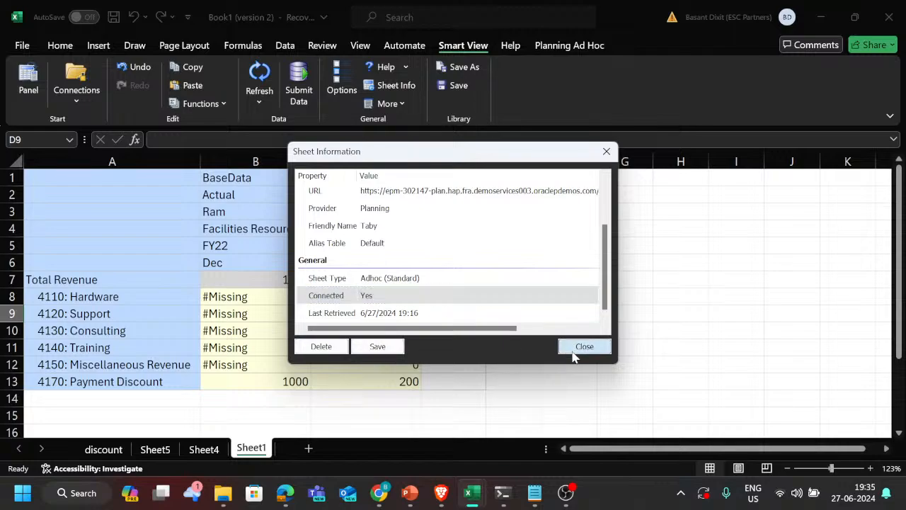
Step: Run the Smart View Workbook Health Check, review the information for shapes, styles, links, hyperlinks and sheets, and close it
{"action": "left_click", "coordinate": [387, 104]}
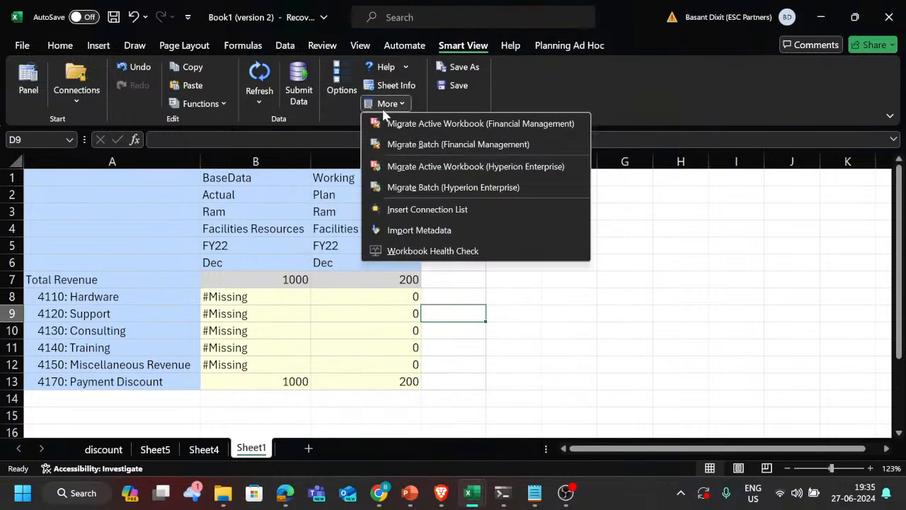
{"action": "left_click", "coordinate": [422, 252]}
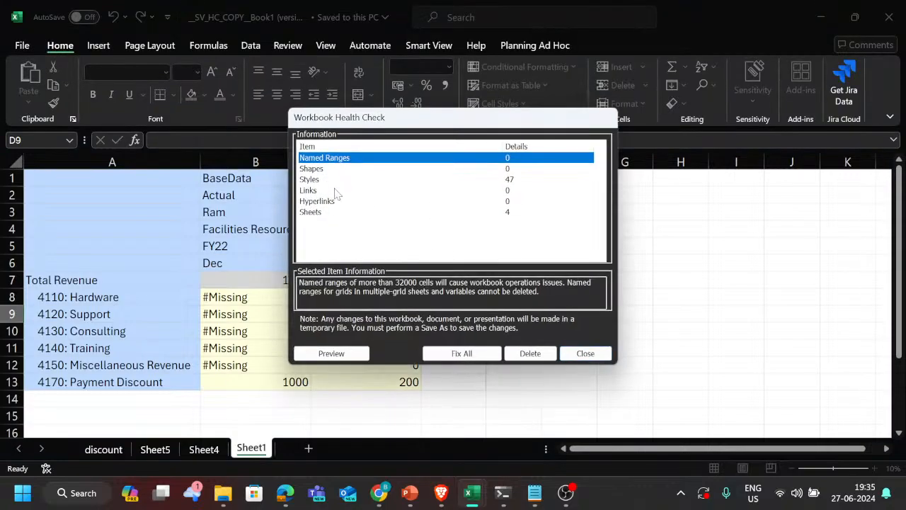
{"action": "left_click_drag", "start_coordinate": [400, 132], "coordinate": [483, 140]}
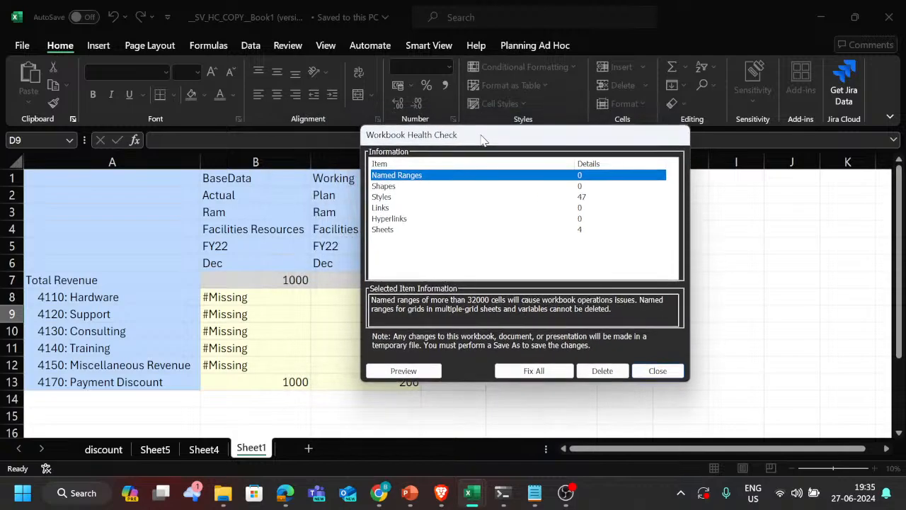
{"action": "left_click", "coordinate": [398, 208]}
{"action": "left_click", "coordinate": [398, 200]}
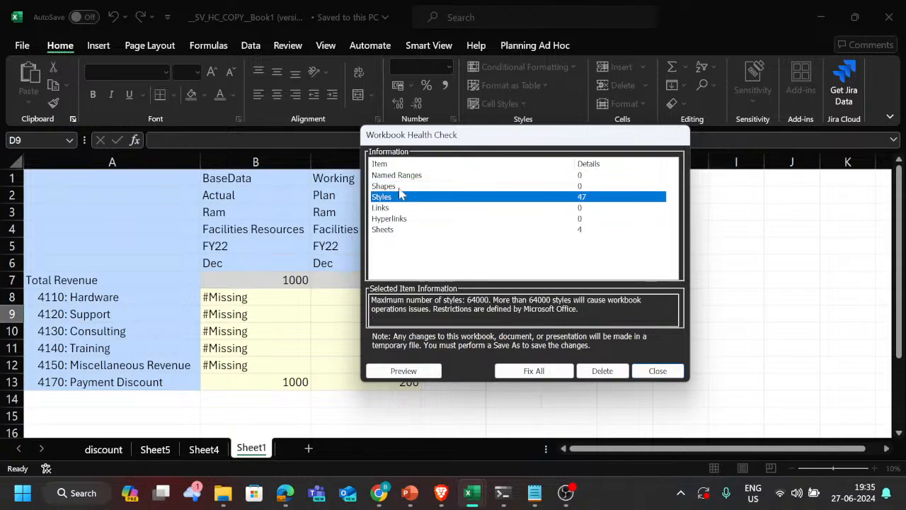
{"action": "left_click", "coordinate": [398, 219]}
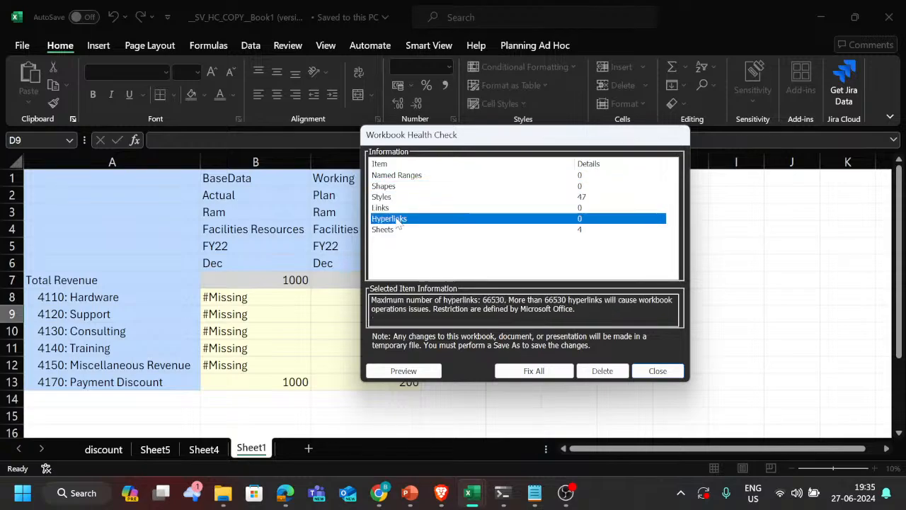
{"action": "left_click", "coordinate": [398, 208]}
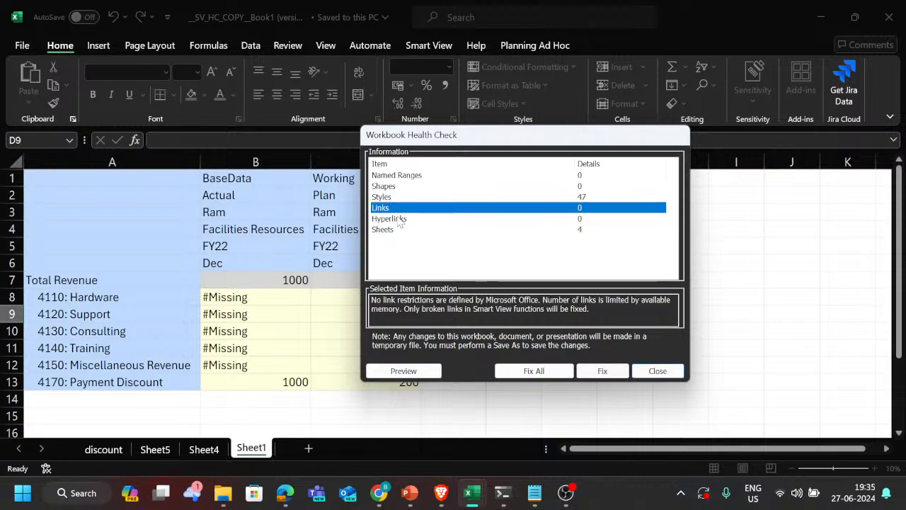
{"action": "left_click", "coordinate": [399, 218]}
{"action": "left_click", "coordinate": [388, 234]}
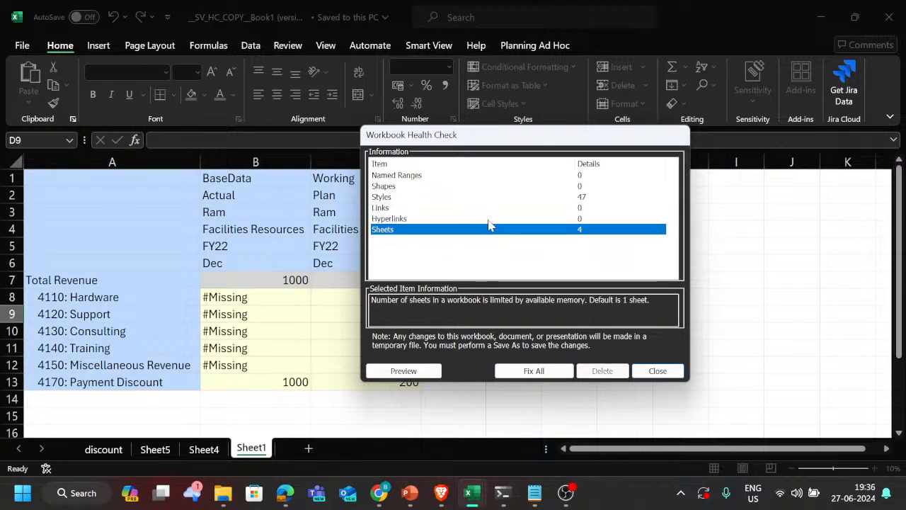
{"action": "left_click_drag", "start_coordinate": [473, 141], "coordinate": [543, 149]}
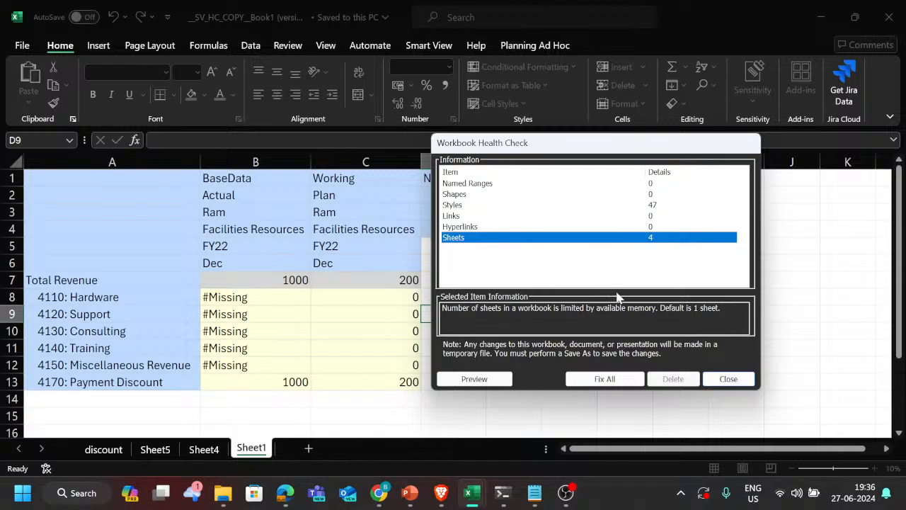
{"action": "left_click", "coordinate": [716, 379]}
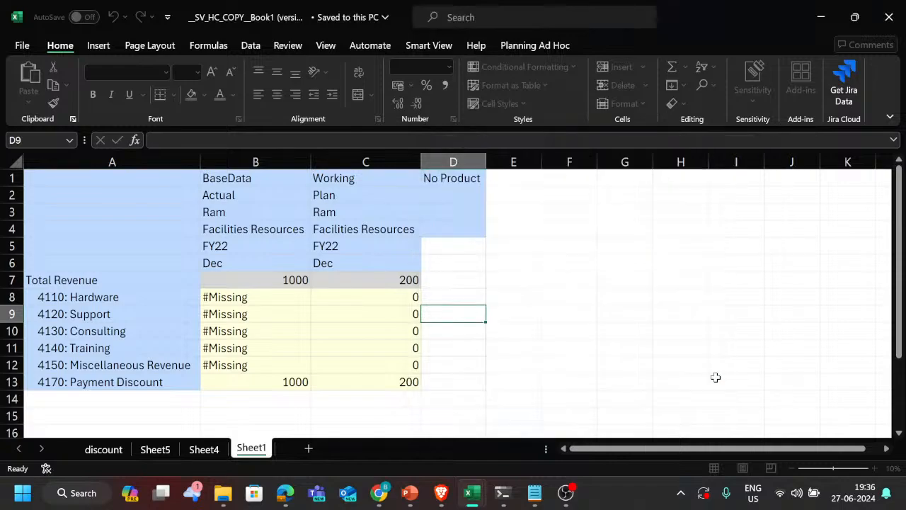
Step: Open the Smart View system Health Check and review its version, hardware, add-in, registry, Smart View option and graphic setting details
{"action": "left_click", "coordinate": [458, 45]}
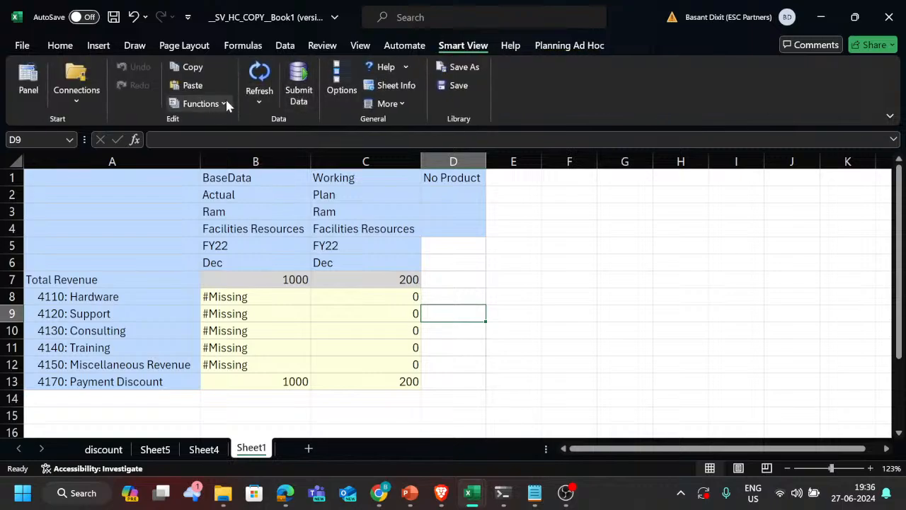
{"action": "left_click", "coordinate": [408, 66]}
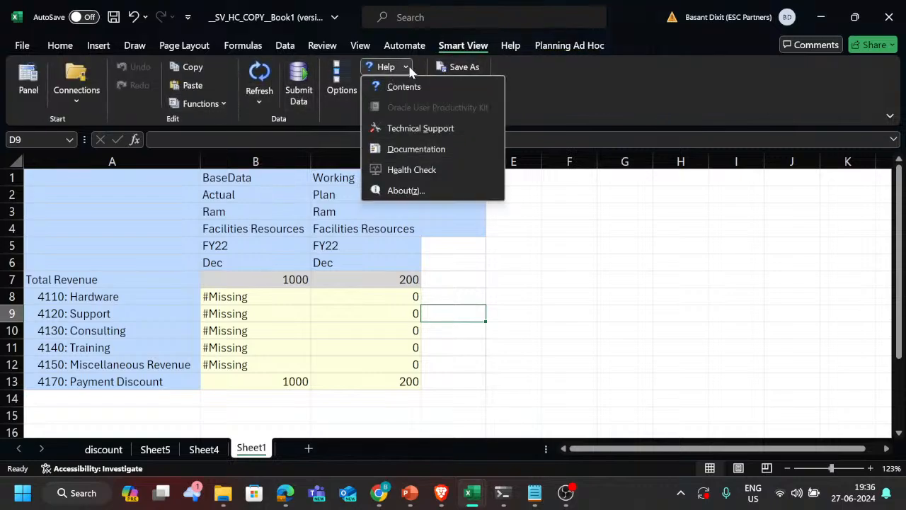
{"action": "left_click", "coordinate": [418, 171]}
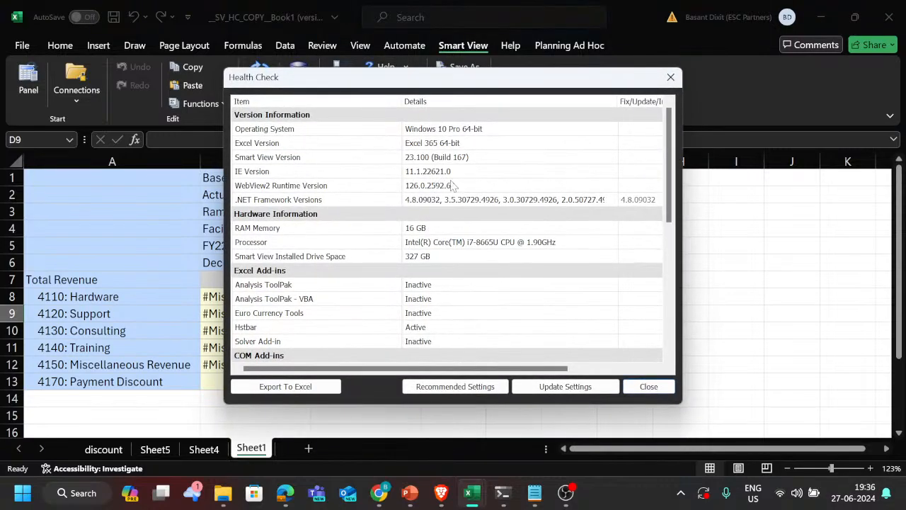
{"action": "scroll", "coordinate": [429, 229], "scroll_direction": "down", "scroll_amount": 1}
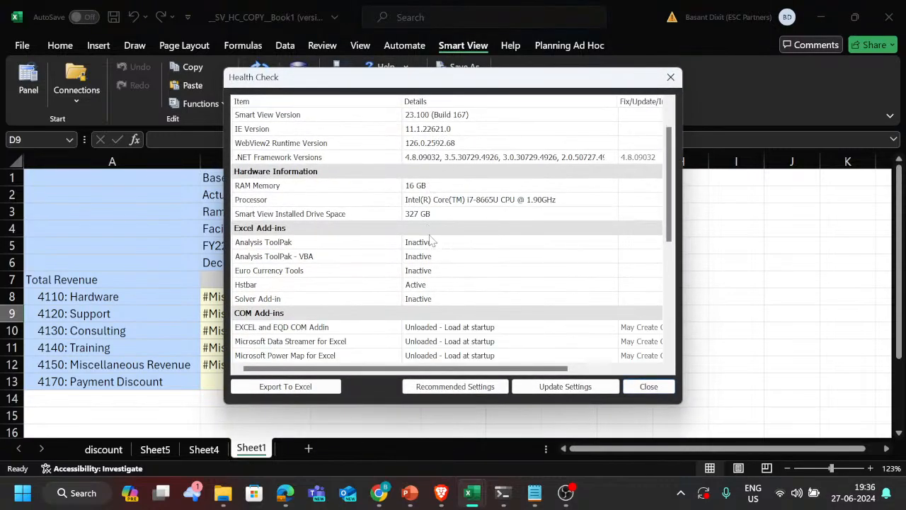
{"action": "scroll", "coordinate": [402, 229], "scroll_direction": "up", "scroll_amount": 1}
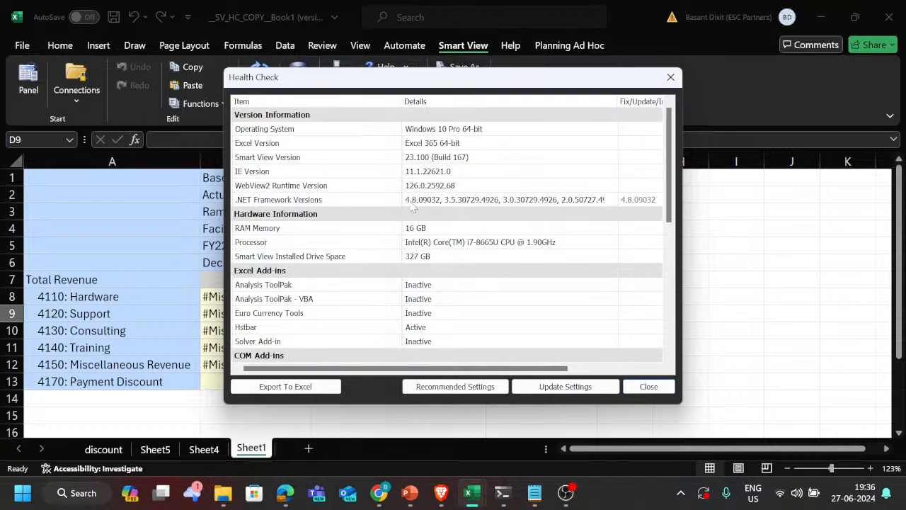
{"action": "left_click", "coordinate": [411, 203]}
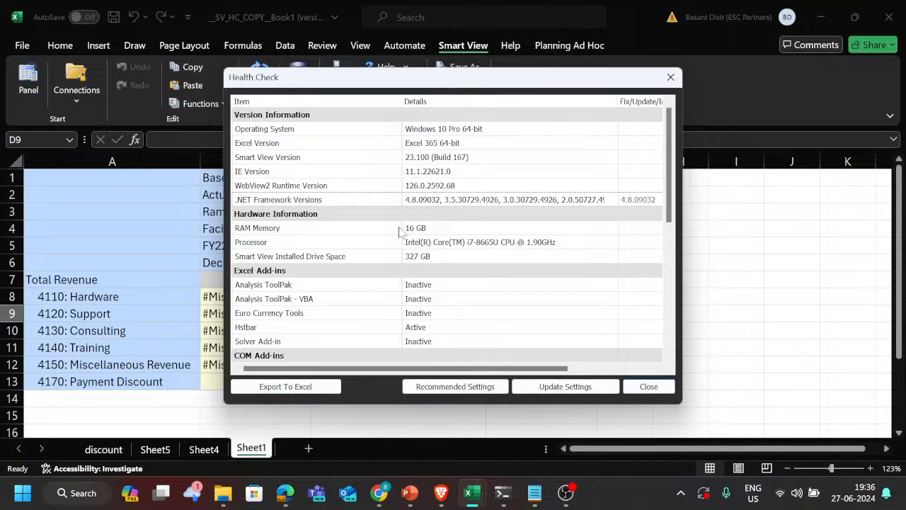
{"action": "scroll", "coordinate": [471, 283], "scroll_direction": "down", "scroll_amount": 2}
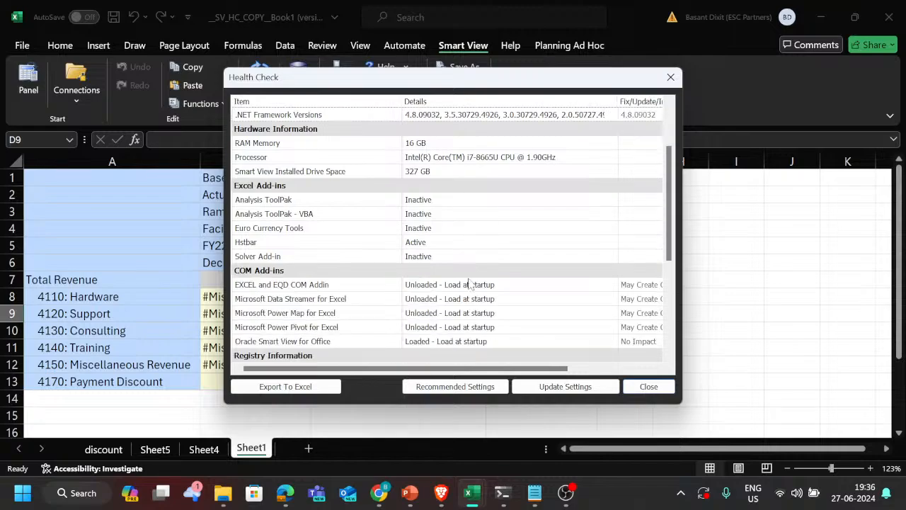
{"action": "scroll", "coordinate": [451, 254], "scroll_direction": "down", "scroll_amount": 1}
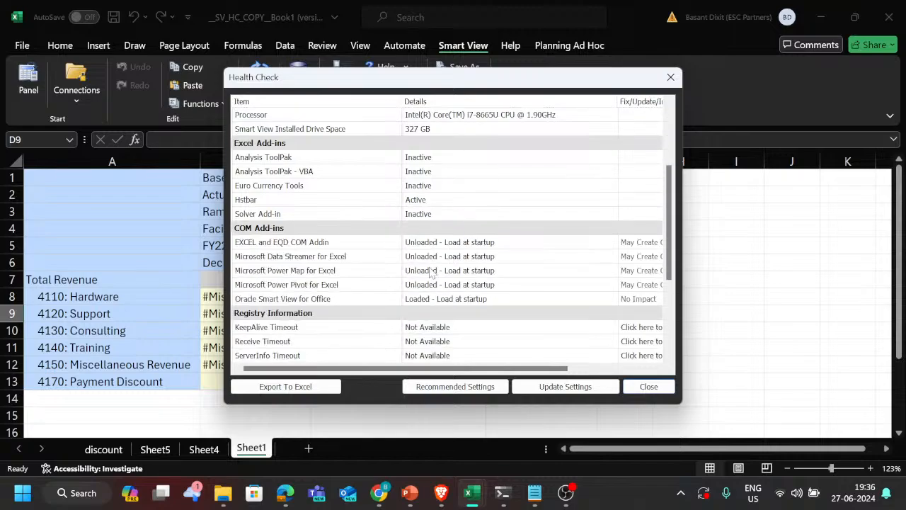
{"action": "scroll", "coordinate": [431, 273], "scroll_direction": "down", "scroll_amount": 3}
{"action": "scroll", "coordinate": [431, 272], "scroll_direction": "down", "scroll_amount": 1}
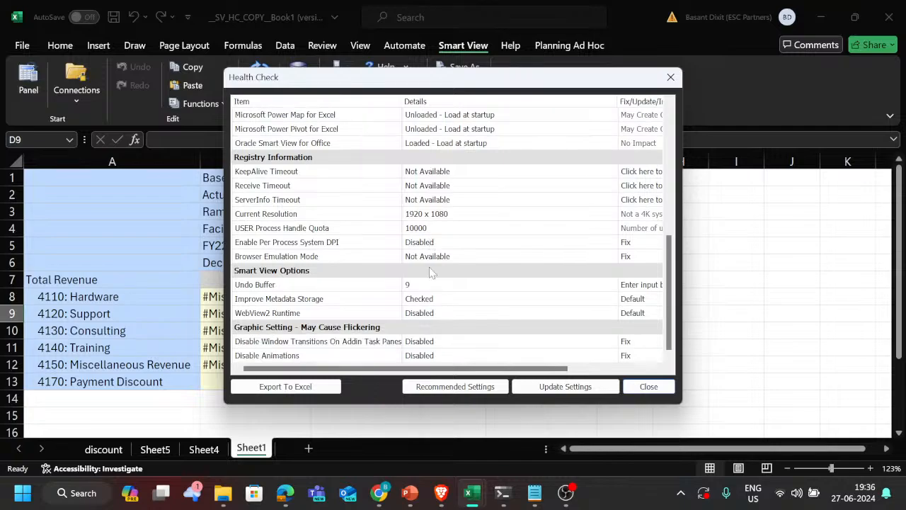
{"action": "scroll", "coordinate": [432, 273], "scroll_direction": "up", "scroll_amount": 7}
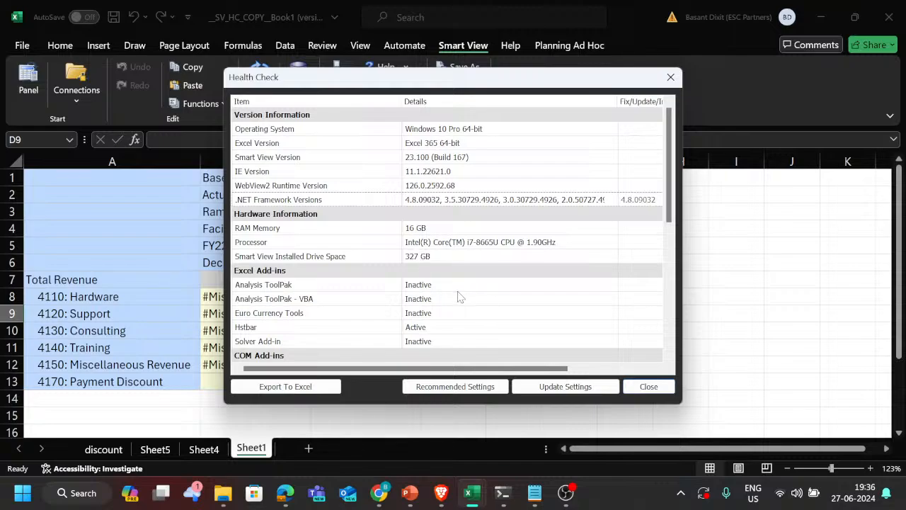
Step: Review the remaining add-in, registry, option and graphic setting entries in the system Health Check and close it
{"action": "scroll", "coordinate": [458, 297], "scroll_direction": "down", "scroll_amount": 3}
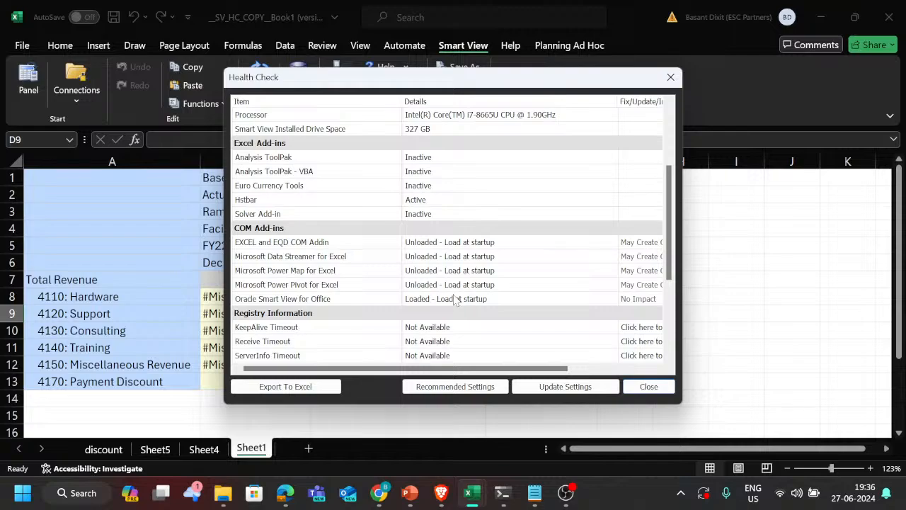
{"action": "scroll", "coordinate": [472, 286], "scroll_direction": "down", "scroll_amount": 4}
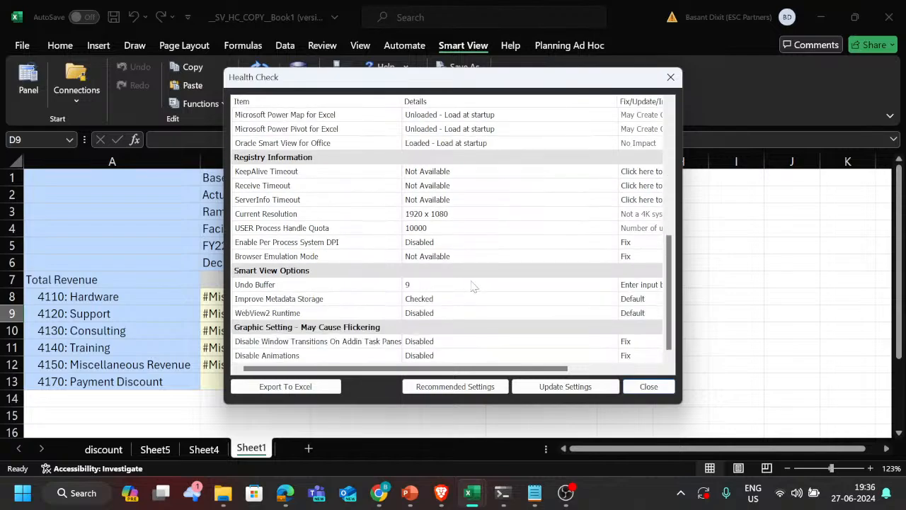
{"action": "scroll", "coordinate": [472, 286], "scroll_direction": "up", "scroll_amount": 10}
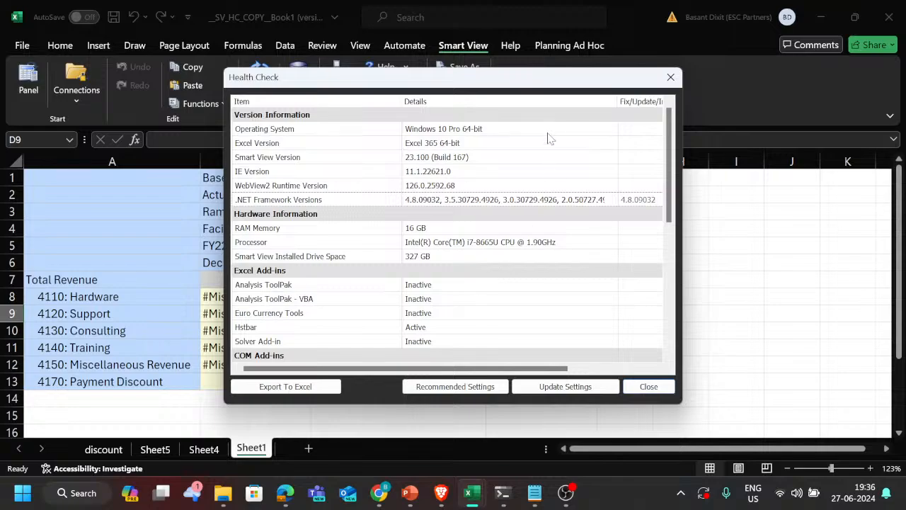
{"action": "left_click", "coordinate": [671, 76]}
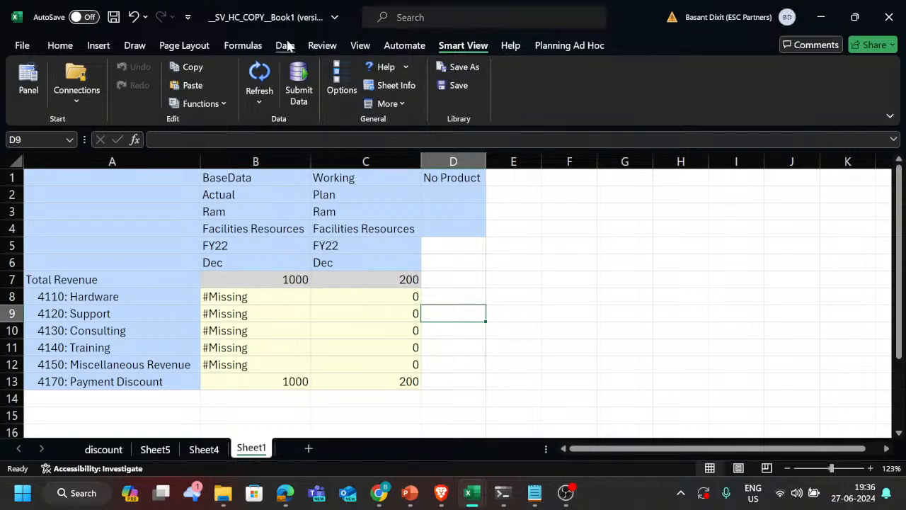
Step: Switch to the Oracle documentation in Brave, open the topic on displaying the Diagnostics group in the Smart View ribbon, and read its procedure
{"action": "key", "text": "ctrl+n"}
{"action": "key", "text": "alt+Tab"}
{"action": "key", "text": "alt+Tab"}
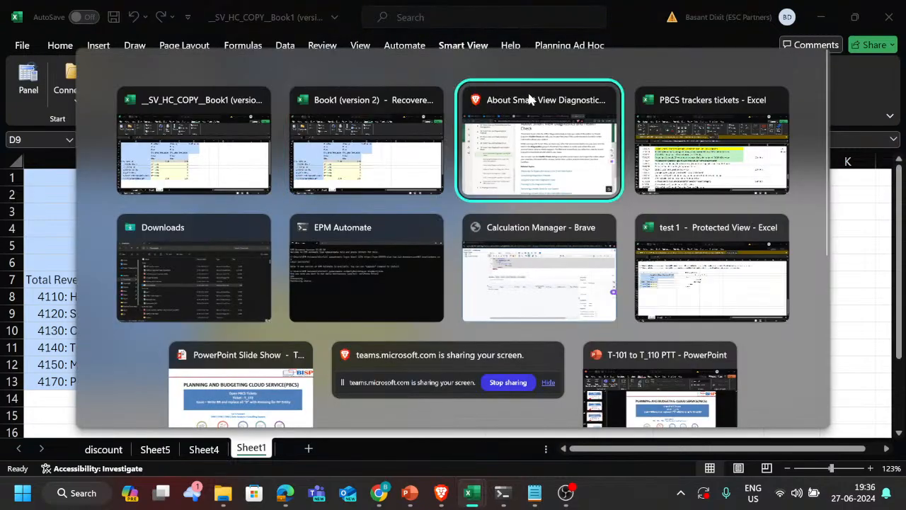
{"action": "scroll", "coordinate": [508, 255], "scroll_direction": "down", "scroll_amount": 1}
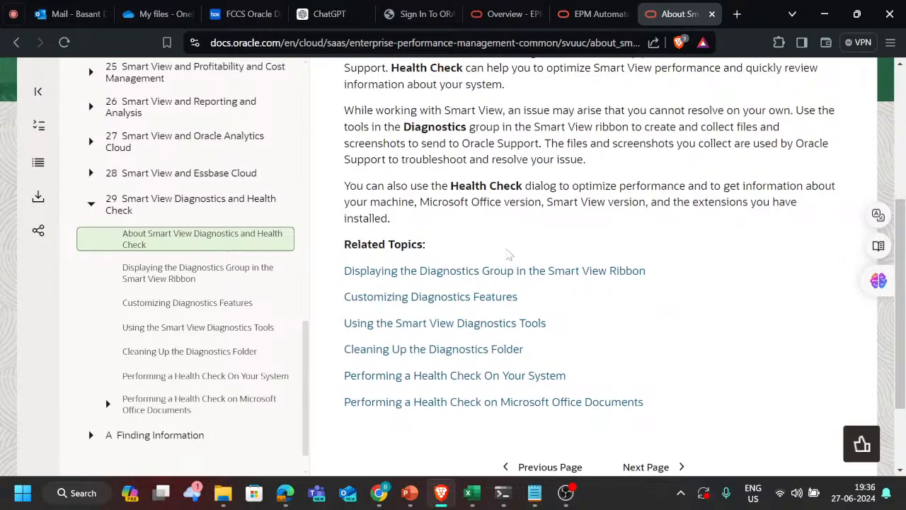
{"action": "left_click", "coordinate": [452, 275]}
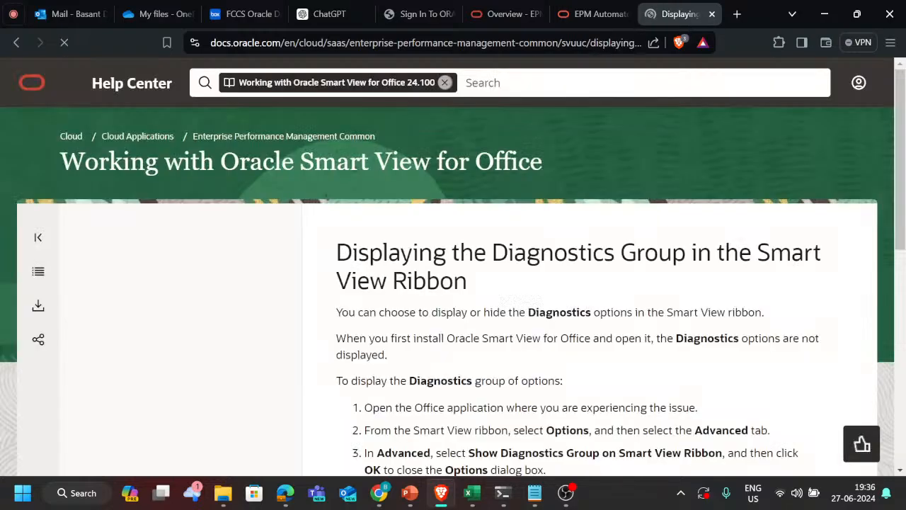
{"action": "scroll", "coordinate": [449, 378], "scroll_direction": "down", "scroll_amount": 3}
{"action": "scroll", "coordinate": [449, 378], "scroll_direction": "down", "scroll_amount": 1}
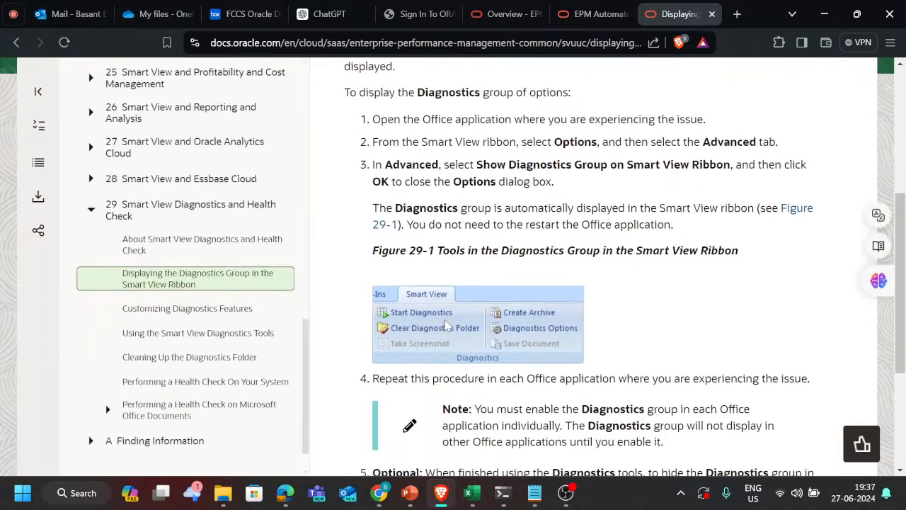
{"action": "key", "text": "alt+Tab"}
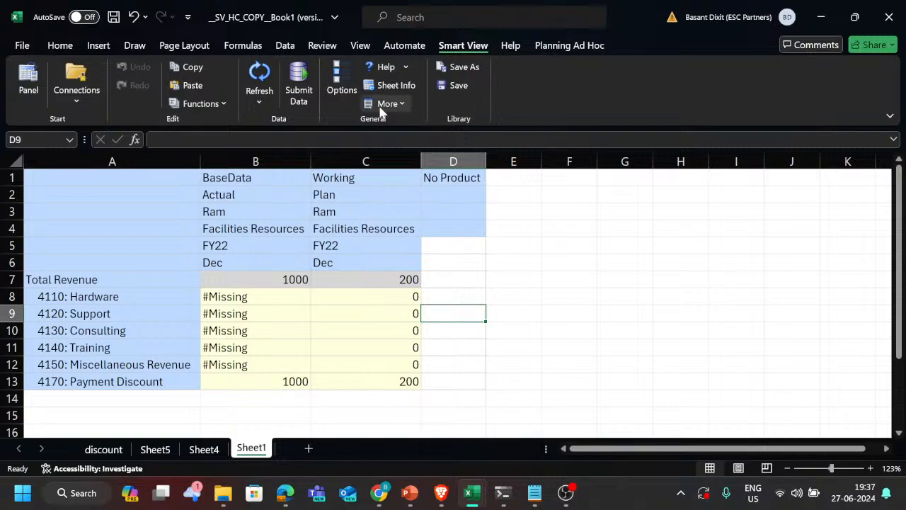
{"action": "key", "text": "alt+Tab"}
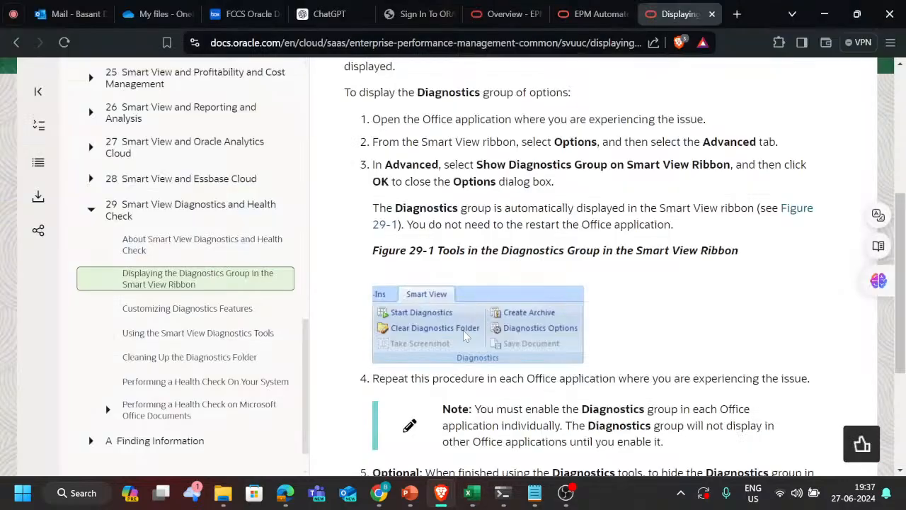
{"action": "scroll", "coordinate": [542, 271], "scroll_direction": "up", "scroll_amount": 1}
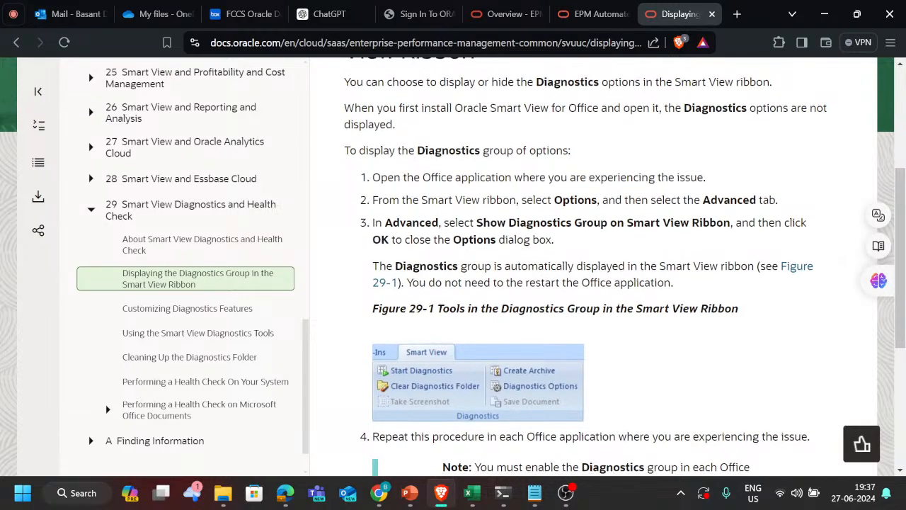
Step: Check Excel's Smart View Functions and More commands for diagnostics tools, and return to the documentation to read the rest of the topic
{"action": "key", "text": "alt+Tab"}
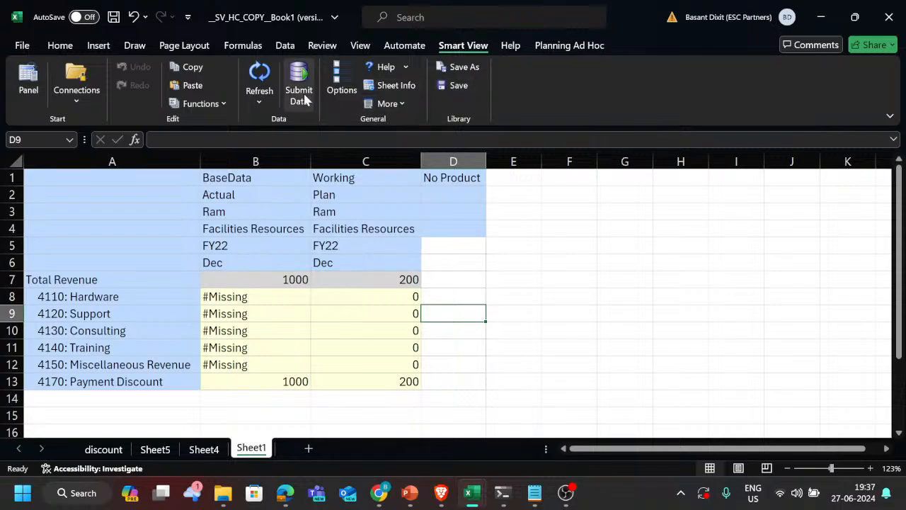
{"action": "left_click", "coordinate": [201, 103]}
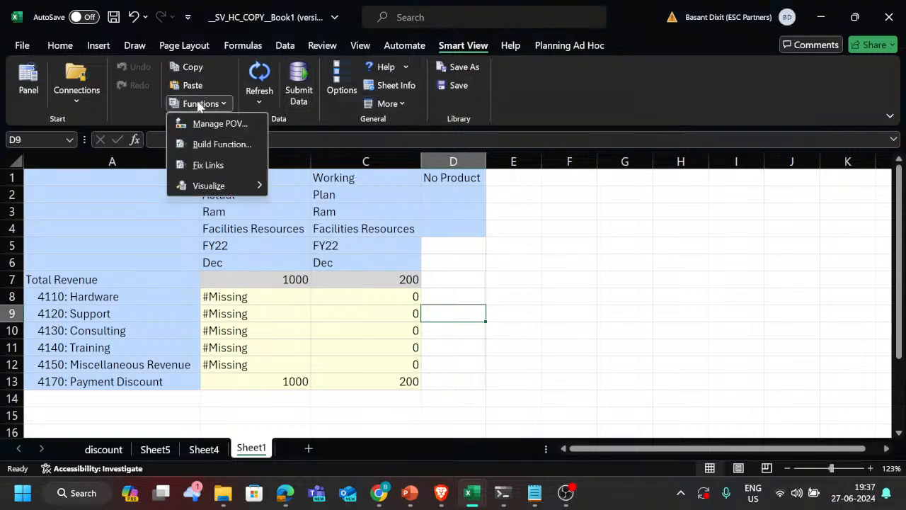
{"action": "left_click", "coordinate": [516, 90]}
{"action": "left_click", "coordinate": [385, 103]}
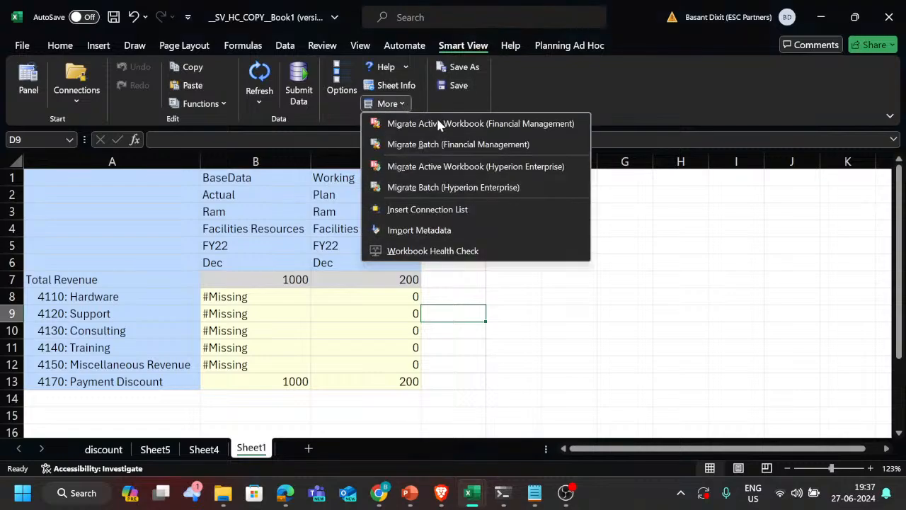
{"action": "left_click", "coordinate": [517, 290]}
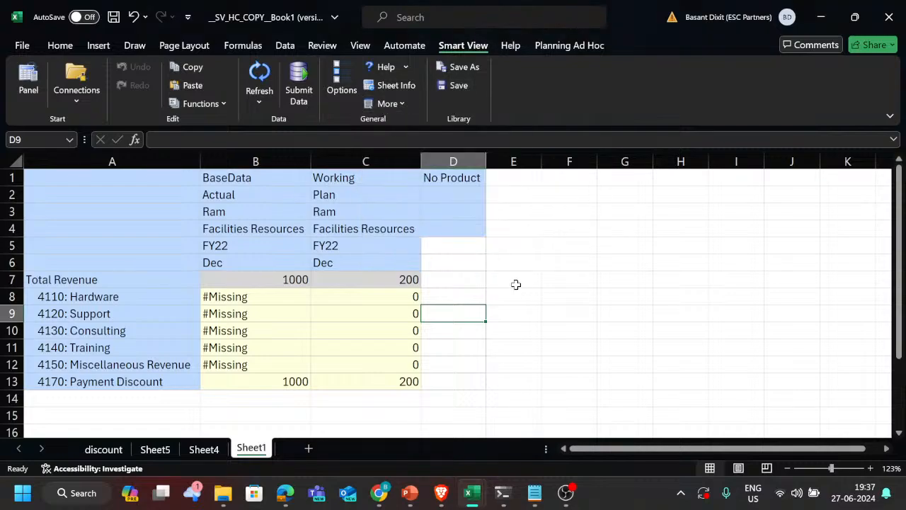
{"action": "key", "text": "alt+Tab"}
{"action": "scroll", "coordinate": [570, 325], "scroll_direction": "down", "scroll_amount": 5}
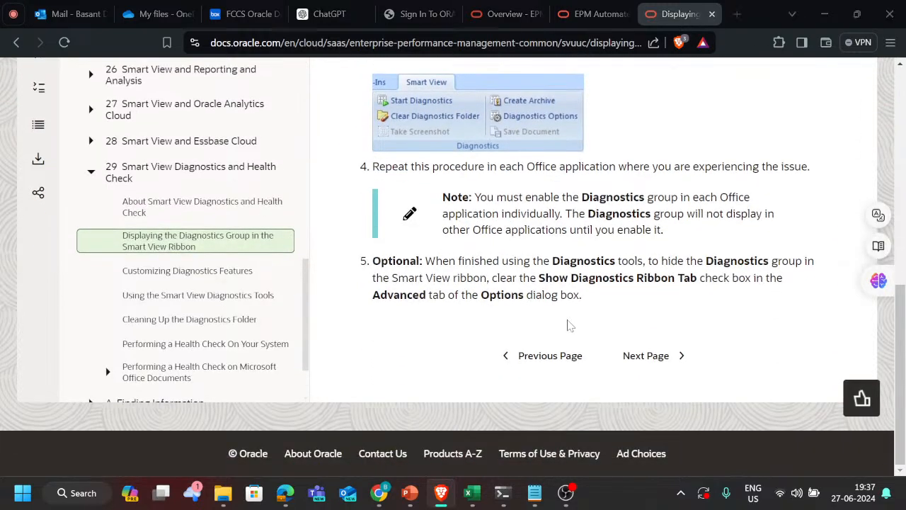
{"action": "key", "text": "super"}
{"action": "type", "text": "c"}
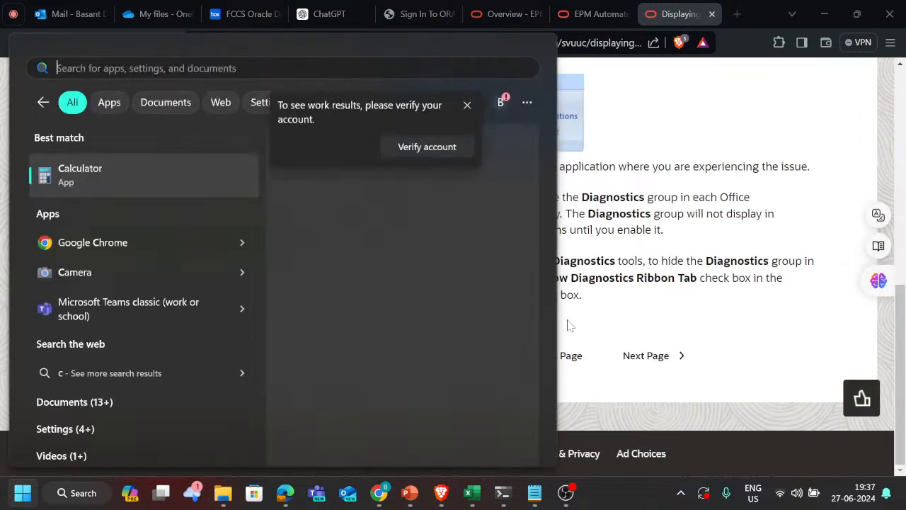
{"action": "left_click", "coordinate": [732, 340]}
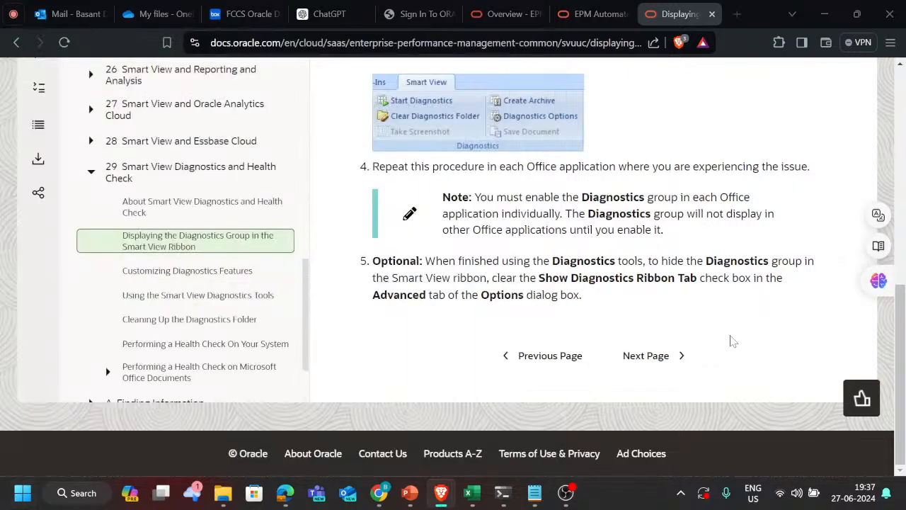
Step: Switch to File Explorer and open the SmartView folder inside Oracle on Local Disk (C:)
{"action": "key", "text": "alt+Tab"}
{"action": "key", "text": "alt+Tab"}
{"action": "key", "text": "alt+Tab"}
{"action": "key", "text": "alt+Tab"}
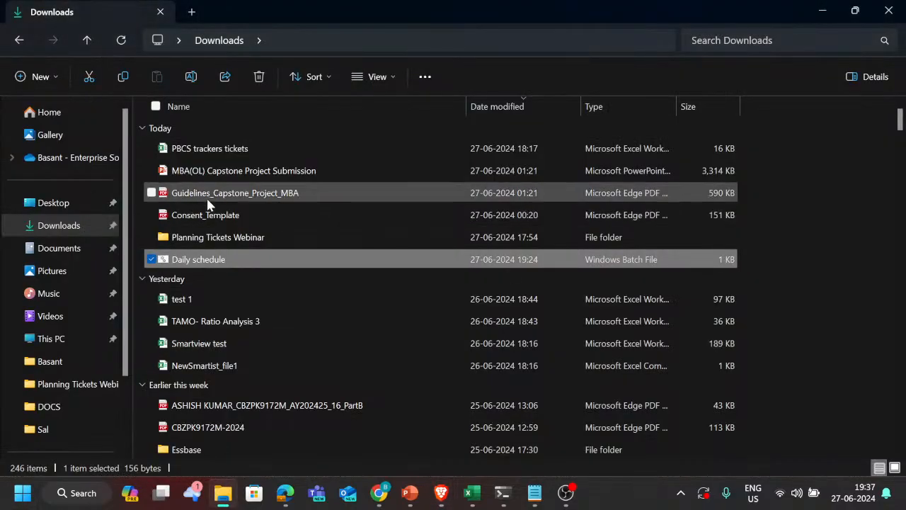
{"action": "left_click", "coordinate": [85, 339]}
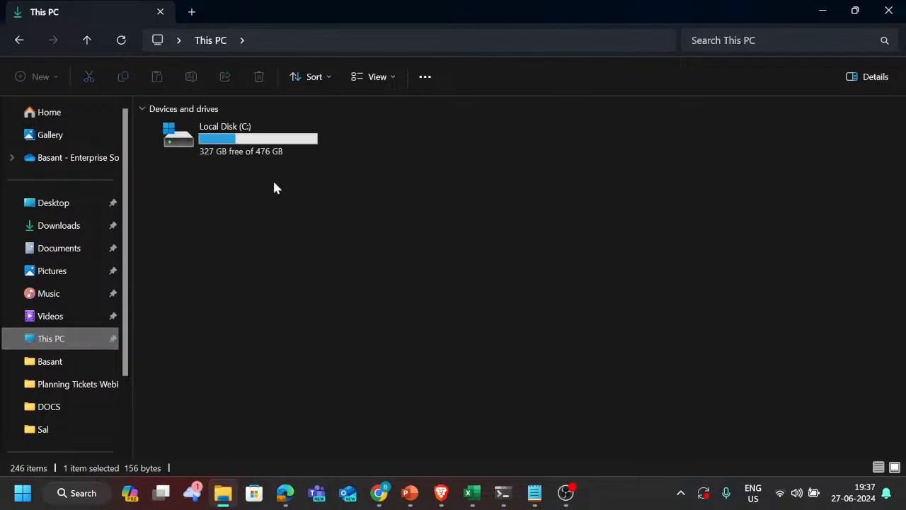
{"action": "double_click", "coordinate": [296, 146]}
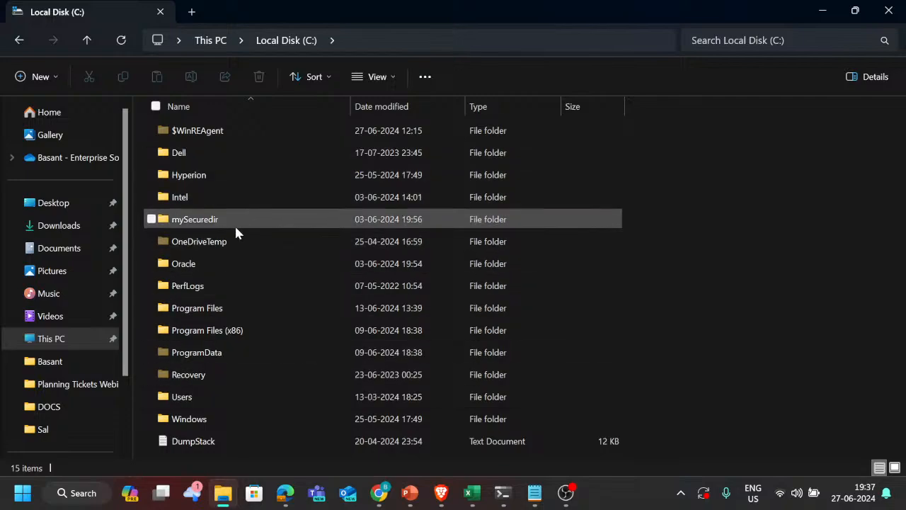
{"action": "double_click", "coordinate": [214, 264]}
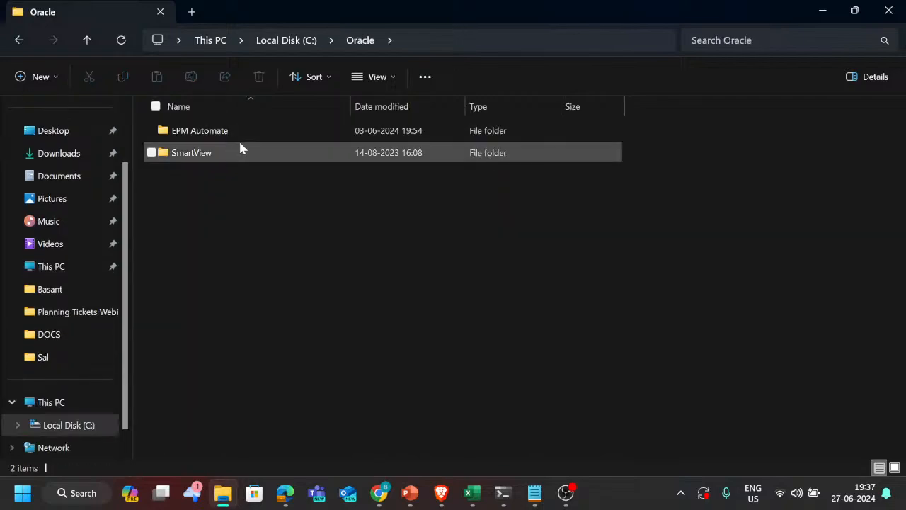
{"action": "double_click", "coordinate": [236, 152]}
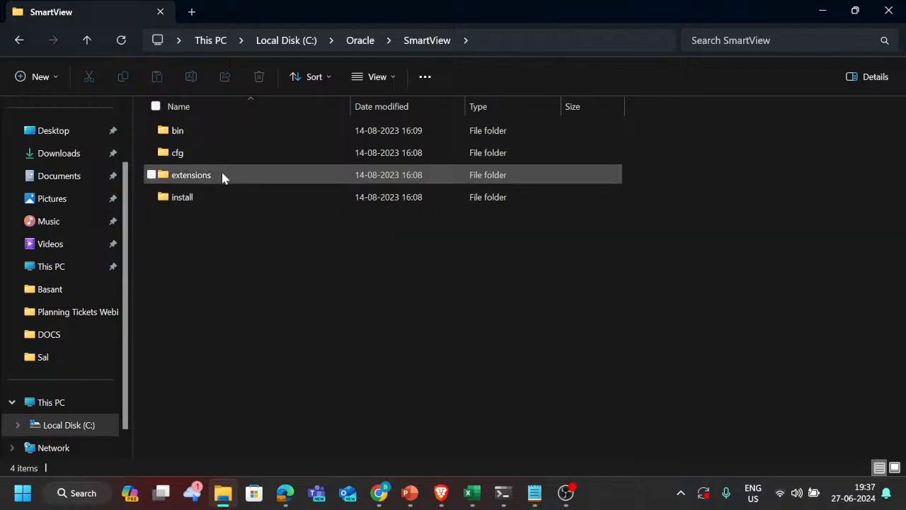
Step: Open the bin folder inside SmartView and examine its subfolders and files
{"action": "double_click", "coordinate": [223, 178]}
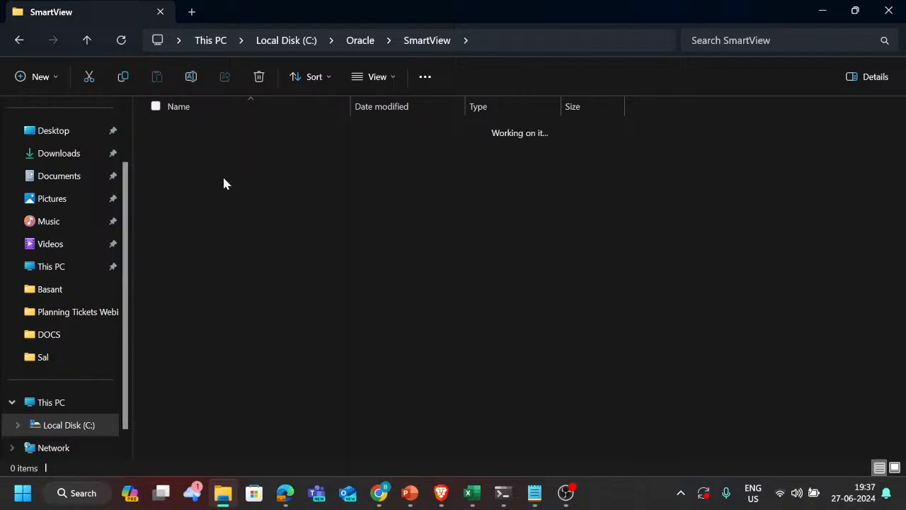
{"action": "key", "text": "alt+Left"}
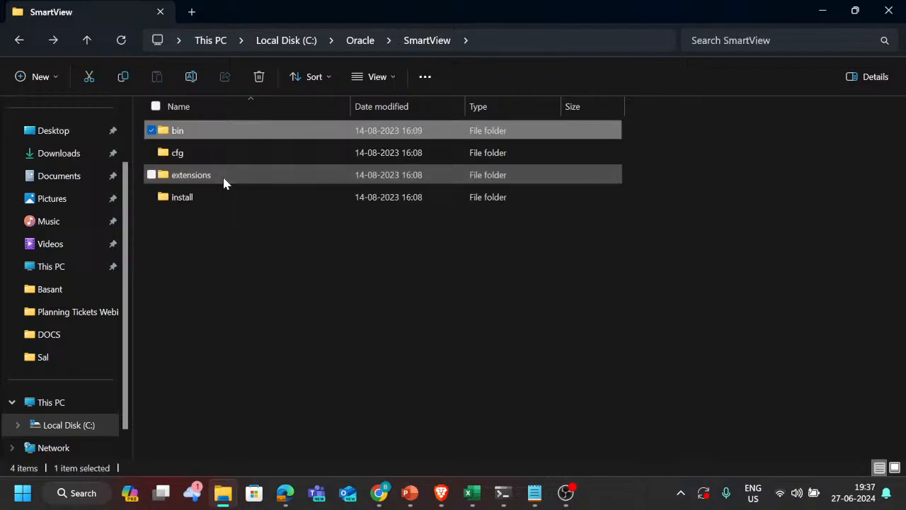
{"action": "key", "text": "Return"}
{"action": "scroll", "coordinate": [237, 248], "scroll_direction": "down", "scroll_amount": 1}
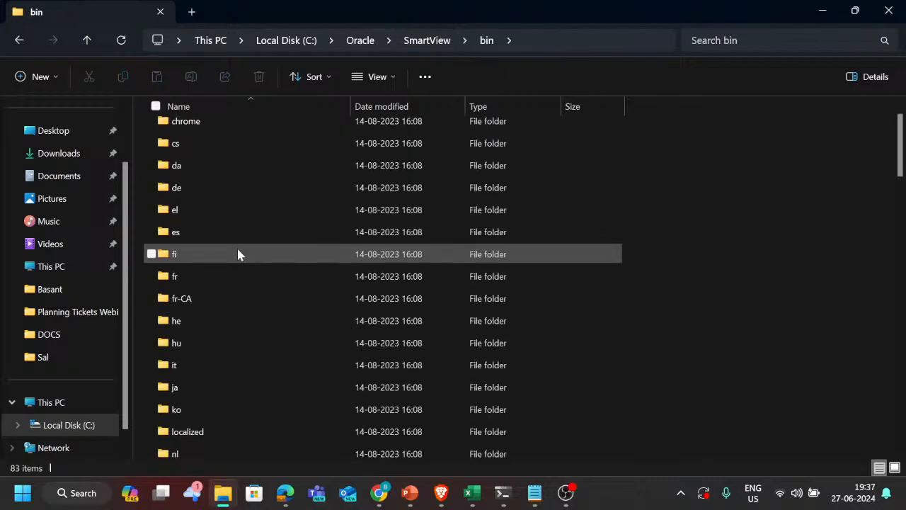
{"action": "scroll", "coordinate": [238, 250], "scroll_direction": "down", "scroll_amount": 8}
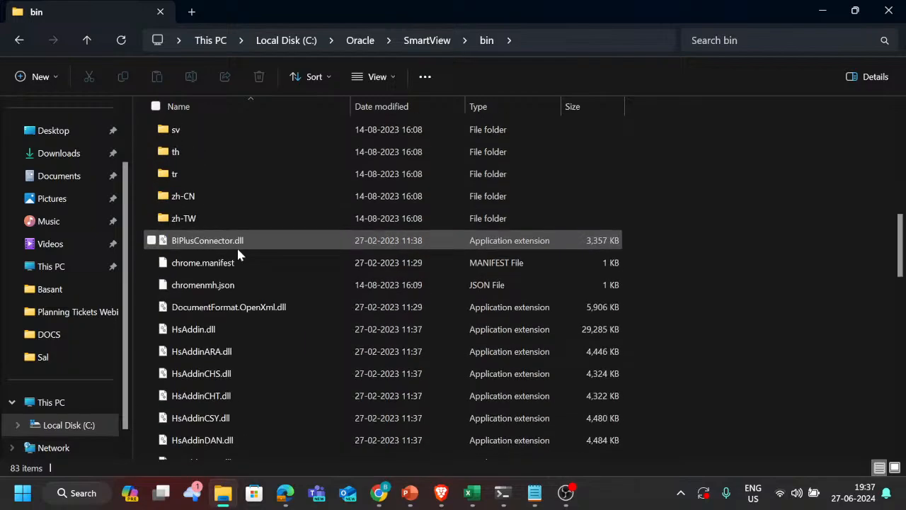
{"action": "scroll", "coordinate": [238, 252], "scroll_direction": "down", "scroll_amount": 3}
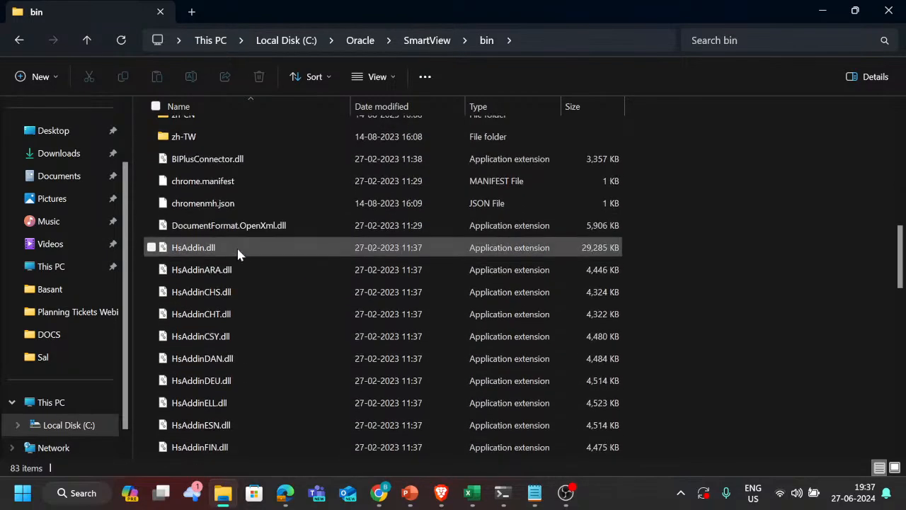
{"action": "scroll", "coordinate": [238, 254], "scroll_direction": "up", "scroll_amount": 15}
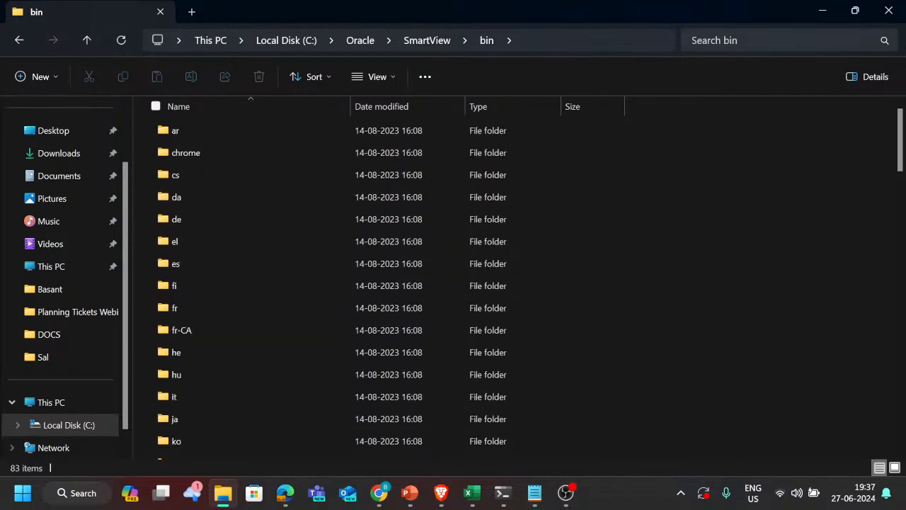
Step: Search the bin folder for "diagnostics" and clear the search to return to the folder's contents
{"action": "left_click", "coordinate": [750, 40]}
{"action": "type", "text": "dia"}
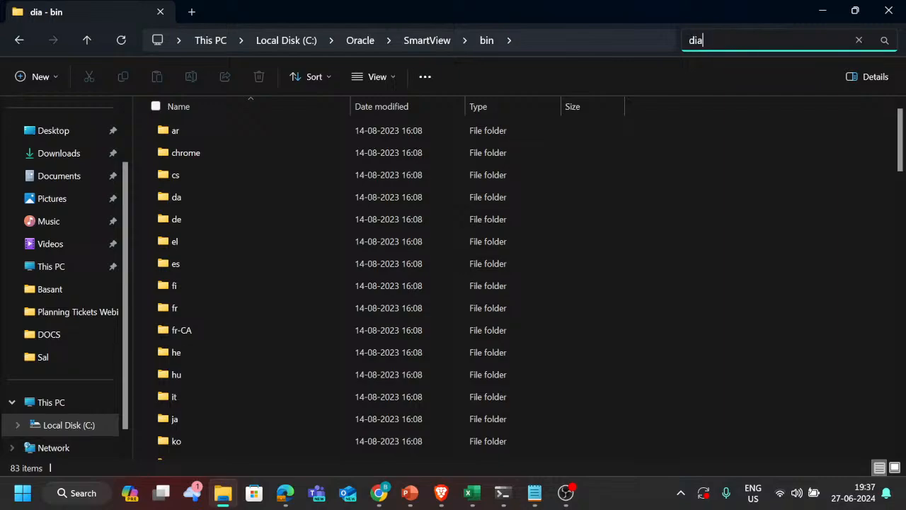
{"action": "type", "text": "gnostic"}
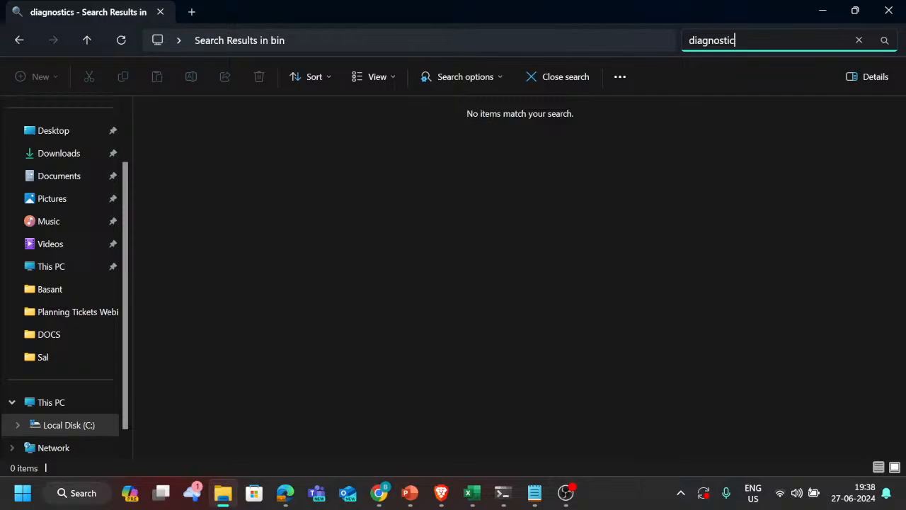
{"action": "key", "text": "BackSpace"}
{"action": "key", "text": "BackSpace"}
{"action": "key", "text": "BackSpace"}
{"action": "key", "text": "BackSpace"}
{"action": "key", "text": "BackSpace"}
{"action": "key", "text": "BackSpace"}
{"action": "key", "text": "BackSpace"}
{"action": "key", "text": "BackSpace"}
{"action": "key", "text": "BackSpace"}
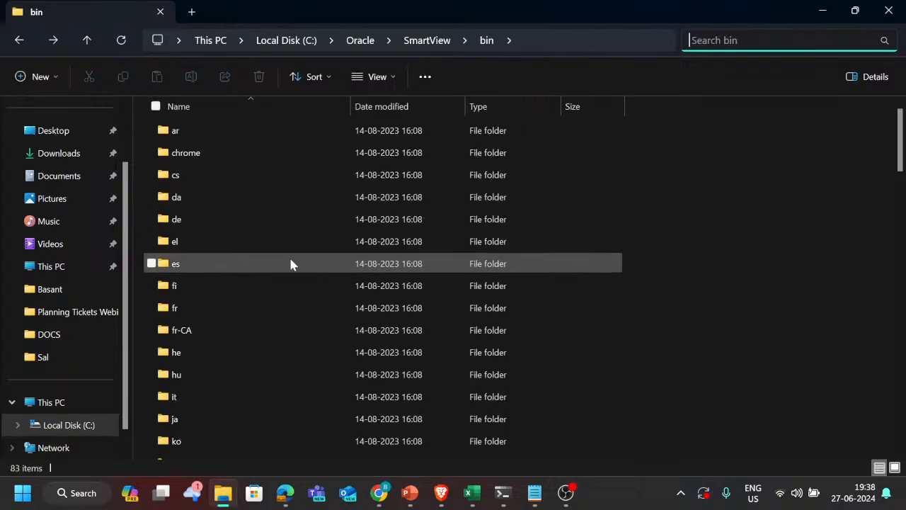
{"action": "scroll", "coordinate": [291, 262], "scroll_direction": "down", "scroll_amount": 2}
Step: Return to the Oracle documentation in Brave and reread the steps for displaying the Diagnostics group
{"action": "key", "text": "alt+Tab"}
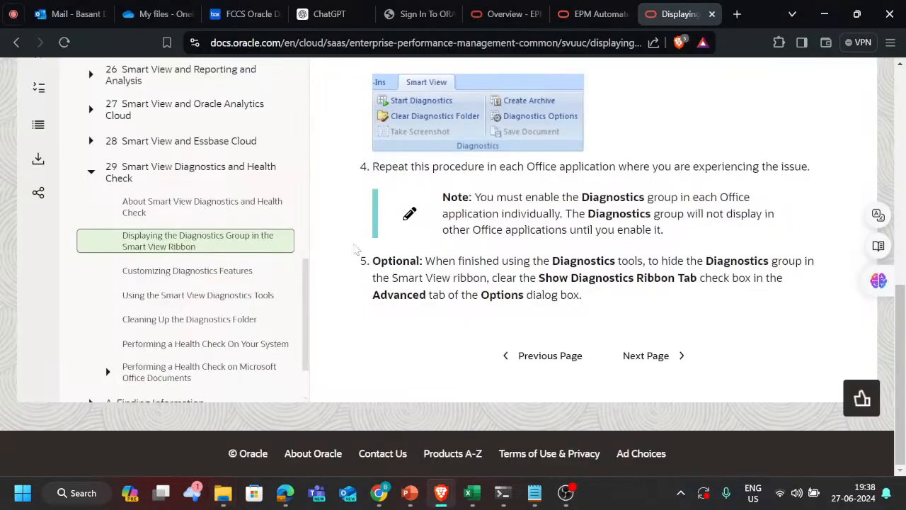
{"action": "scroll", "coordinate": [609, 269], "scroll_direction": "up", "scroll_amount": 3}
{"action": "scroll", "coordinate": [609, 269], "scroll_direction": "up", "scroll_amount": 2}
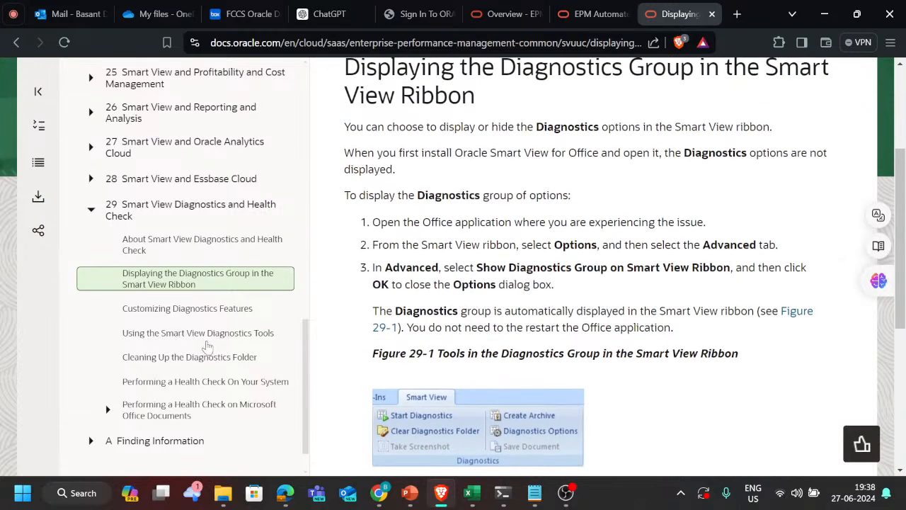
{"action": "scroll", "coordinate": [520, 257], "scroll_direction": "up", "scroll_amount": 1}
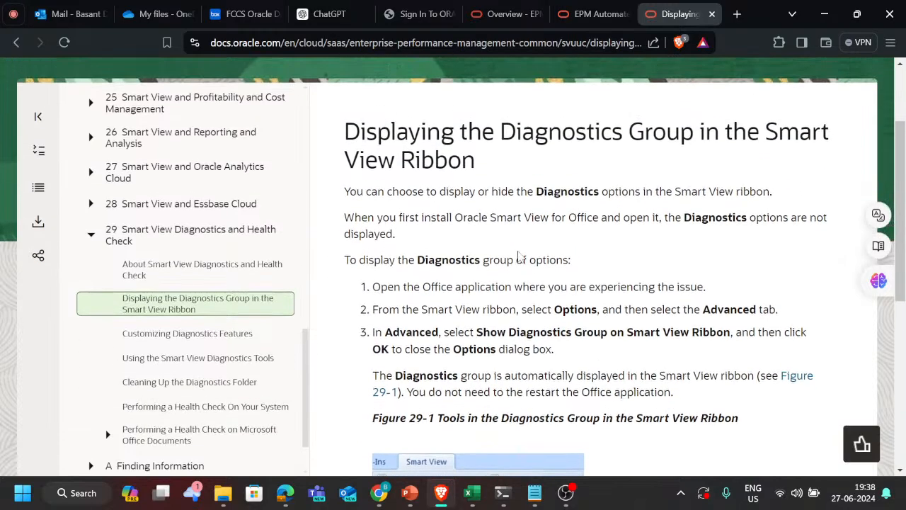
Step: Read the remaining steps for displaying the Diagnostics group and continue to the next documentation topic
{"action": "scroll", "coordinate": [519, 257], "scroll_direction": "down", "scroll_amount": 1}
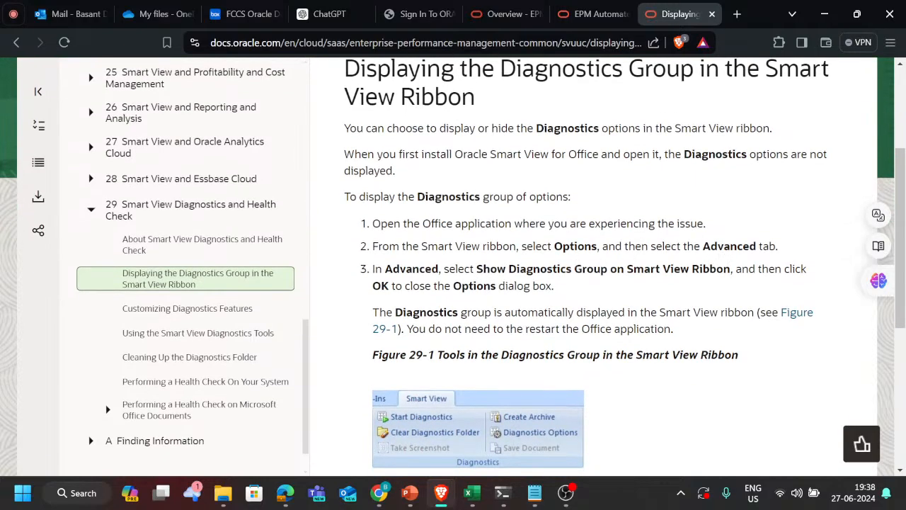
{"action": "scroll", "coordinate": [484, 422], "scroll_direction": "down", "scroll_amount": 1}
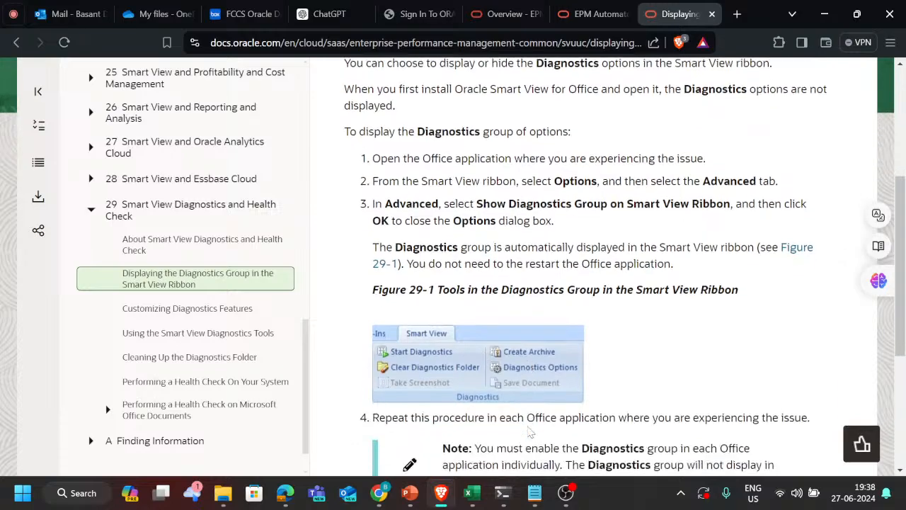
{"action": "scroll", "coordinate": [530, 433], "scroll_direction": "down", "scroll_amount": 1}
{"action": "scroll", "coordinate": [530, 430], "scroll_direction": "down", "scroll_amount": 2}
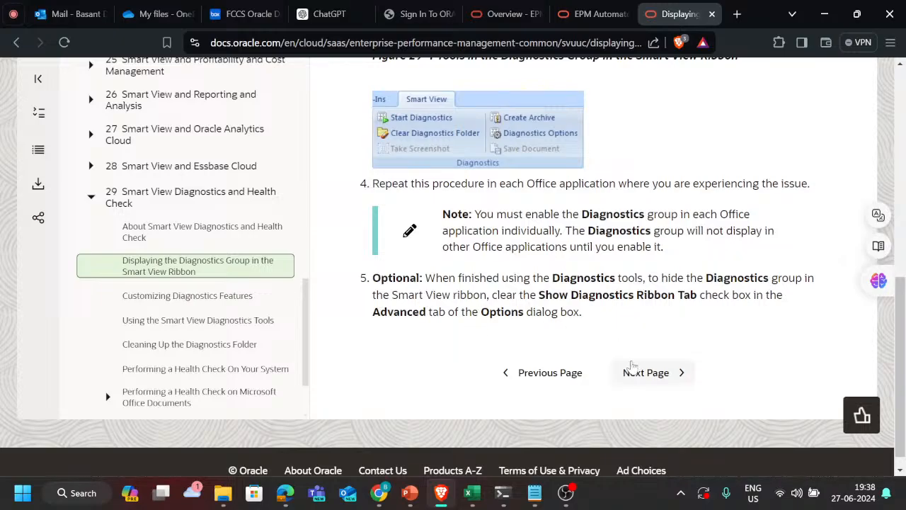
{"action": "left_click", "coordinate": [646, 374]}
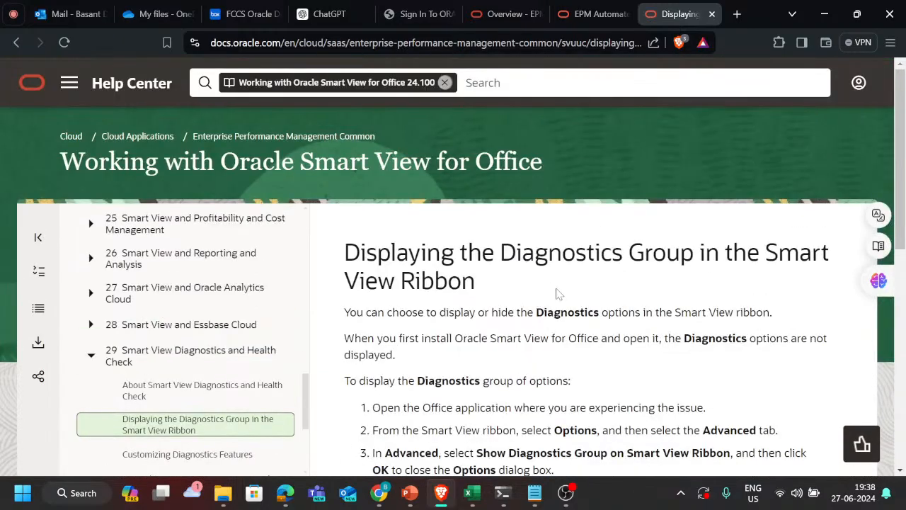
Step: Examine the Customizing Diagnostics Features topic through to the default diagnostics output folder
{"action": "scroll", "coordinate": [541, 320], "scroll_direction": "down", "scroll_amount": 3}
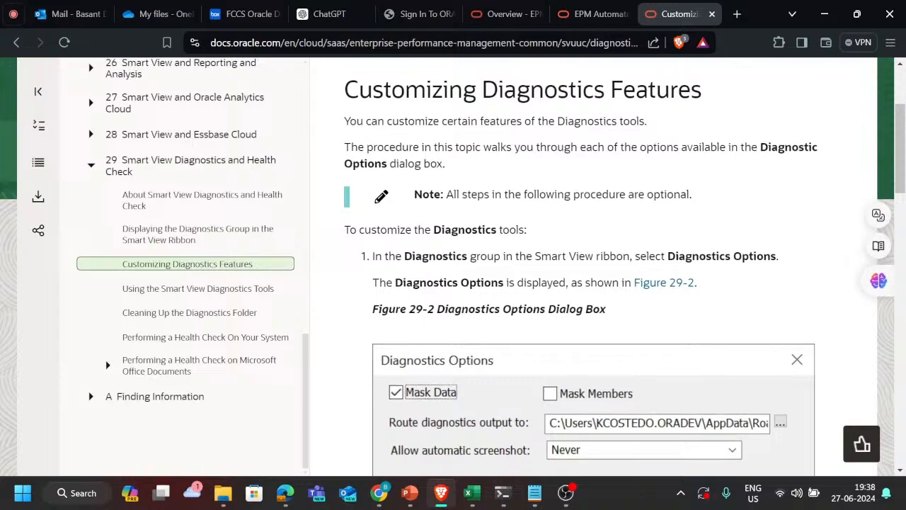
{"action": "scroll", "coordinate": [541, 320], "scroll_direction": "down", "scroll_amount": 2}
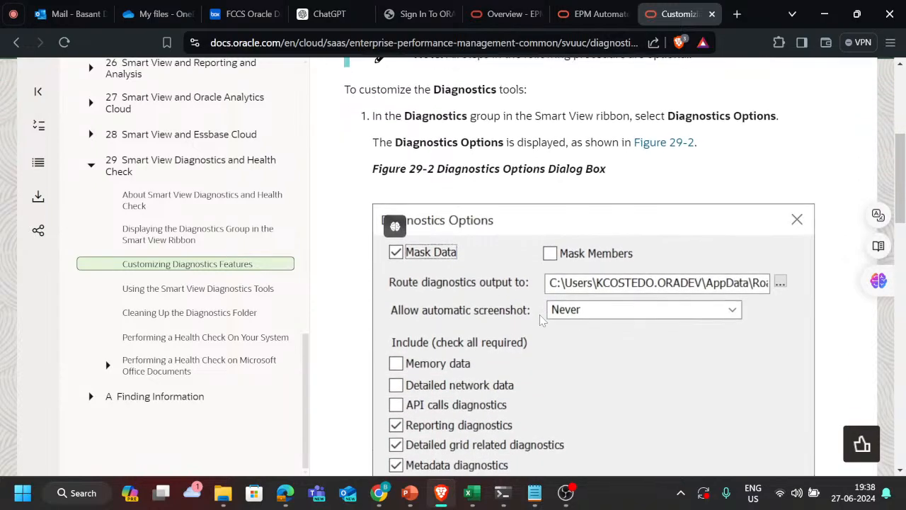
{"action": "scroll", "coordinate": [541, 318], "scroll_direction": "up", "scroll_amount": 3}
{"action": "scroll", "coordinate": [522, 239], "scroll_direction": "down", "scroll_amount": 5}
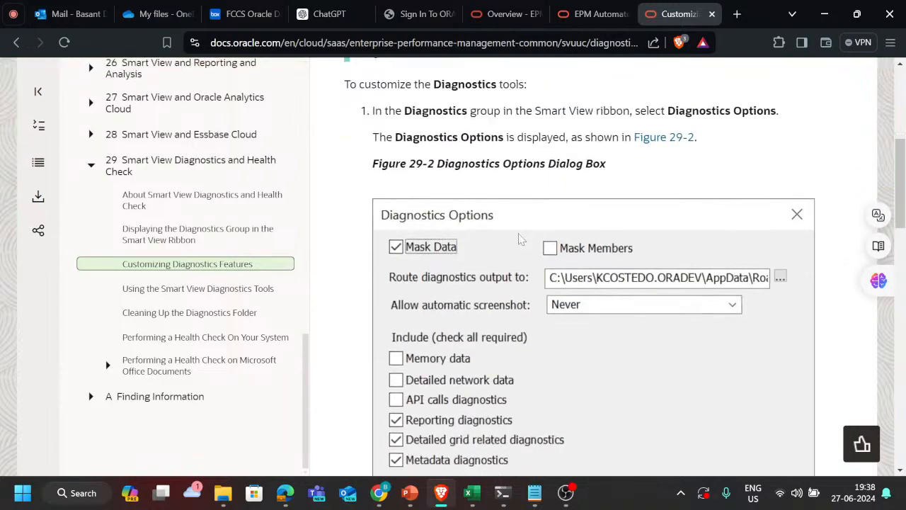
{"action": "scroll", "coordinate": [640, 328], "scroll_direction": "down", "scroll_amount": 4}
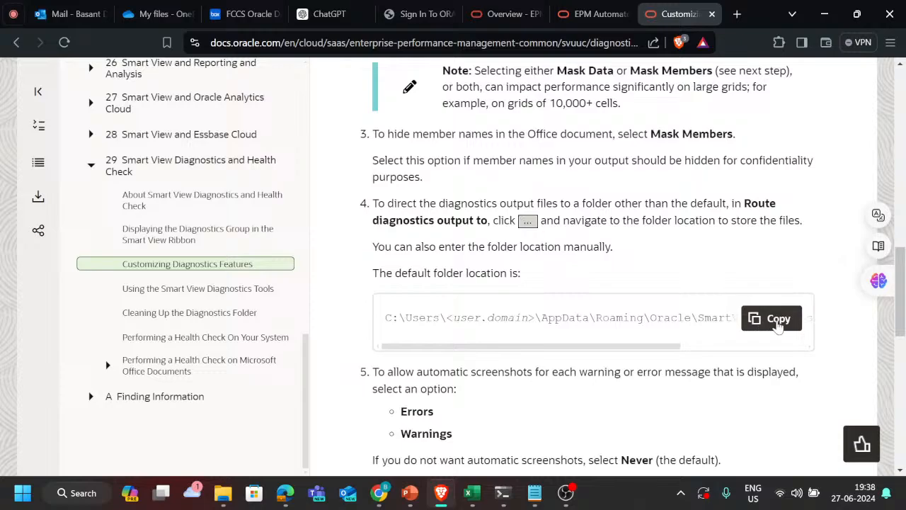
Step: Copy the default diagnostics folder path from the documentation and paste it into a new tab's address
{"action": "left_click", "coordinate": [772, 322]}
{"action": "left_click", "coordinate": [738, 14]}
{"action": "key", "text": "ctrl+v"}
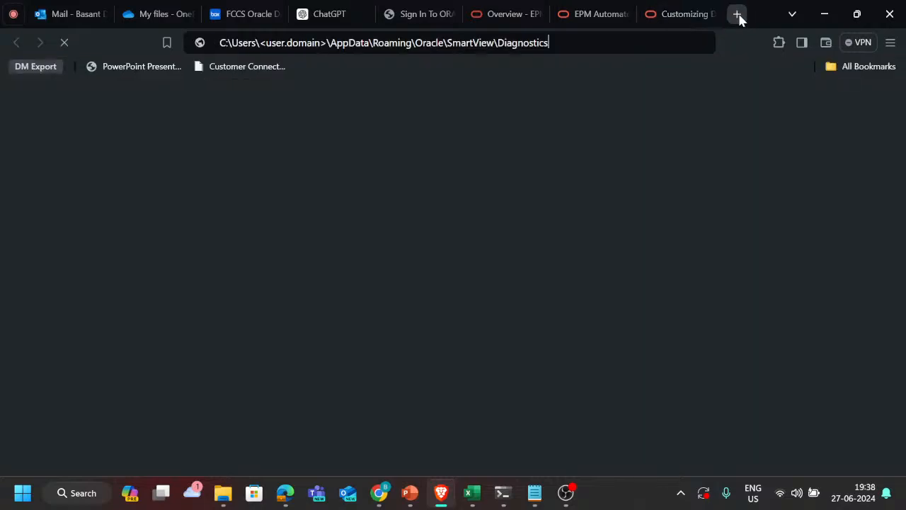
Step: Switch to File Explorer and check the cfg and extensions subfolders of the SmartView folder
{"action": "key", "text": "alt+Tab"}
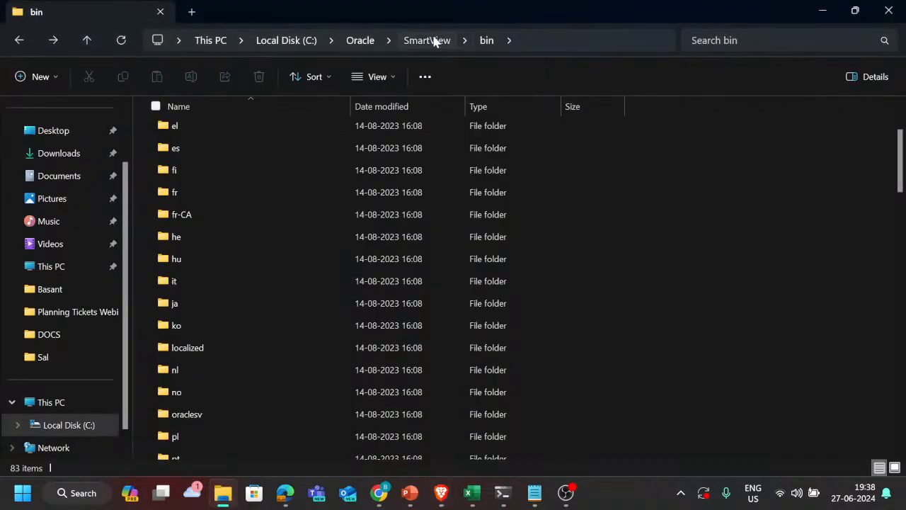
{"action": "left_click", "coordinate": [434, 41]}
{"action": "double_click", "coordinate": [206, 158]}
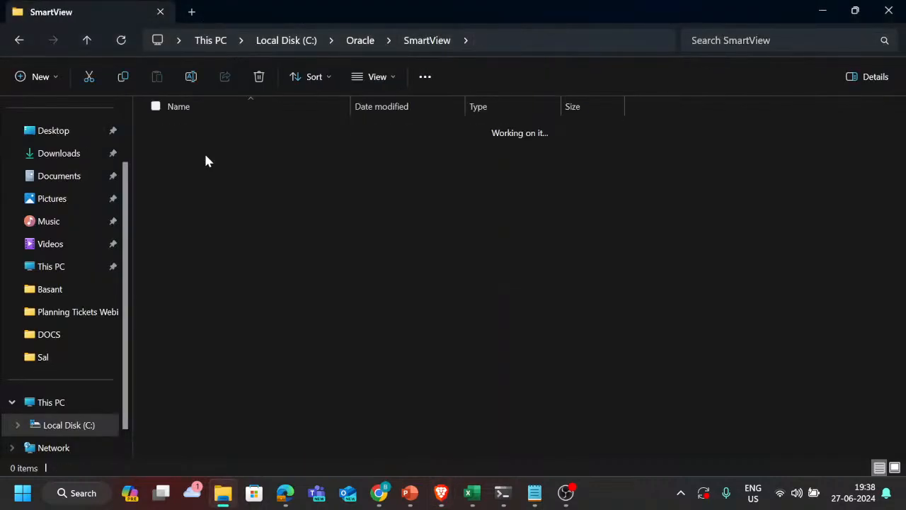
{"action": "key", "text": "alt+Left"}
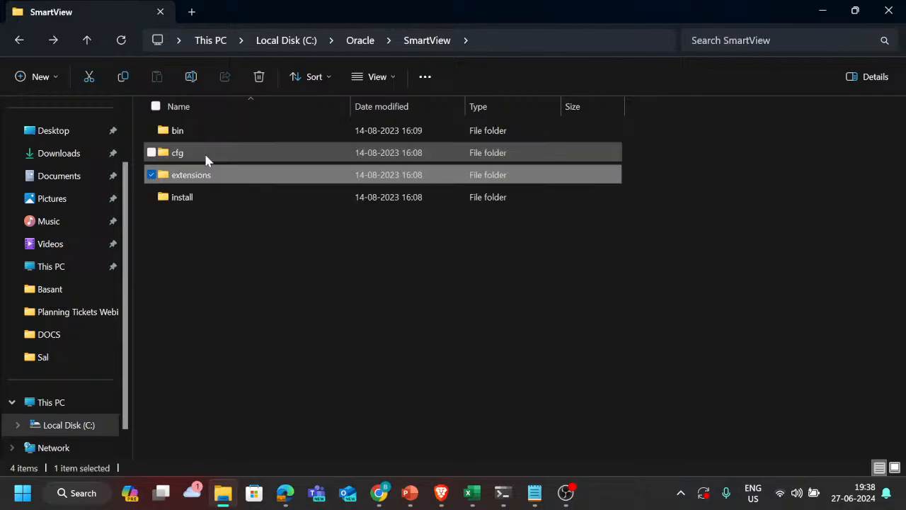
{"action": "key", "text": "Return"}
{"action": "left_click", "coordinate": [206, 155]}
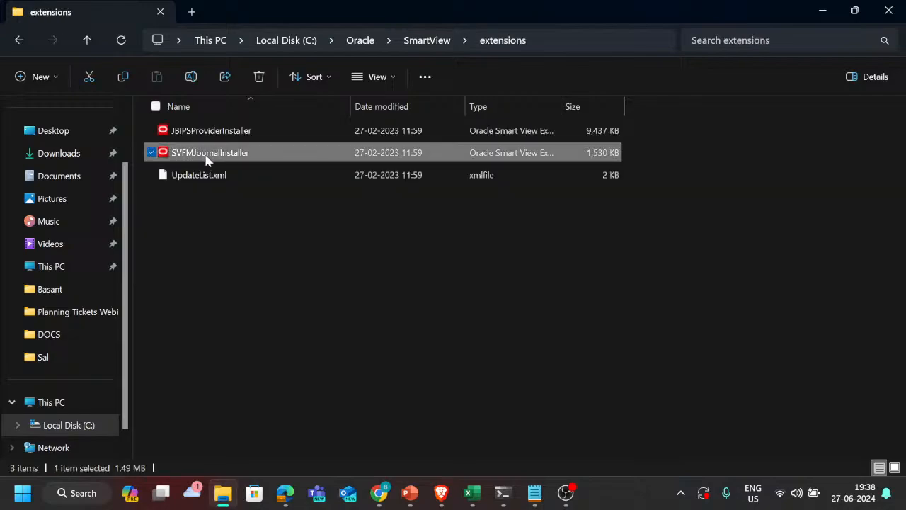
Step: Check the SmartView folder's install subfolder and reopen its bin subfolder
{"action": "key", "text": "Up"}
{"action": "key", "text": "alt+Left"}
{"action": "key", "text": "Down"}
{"action": "key", "text": "Return"}
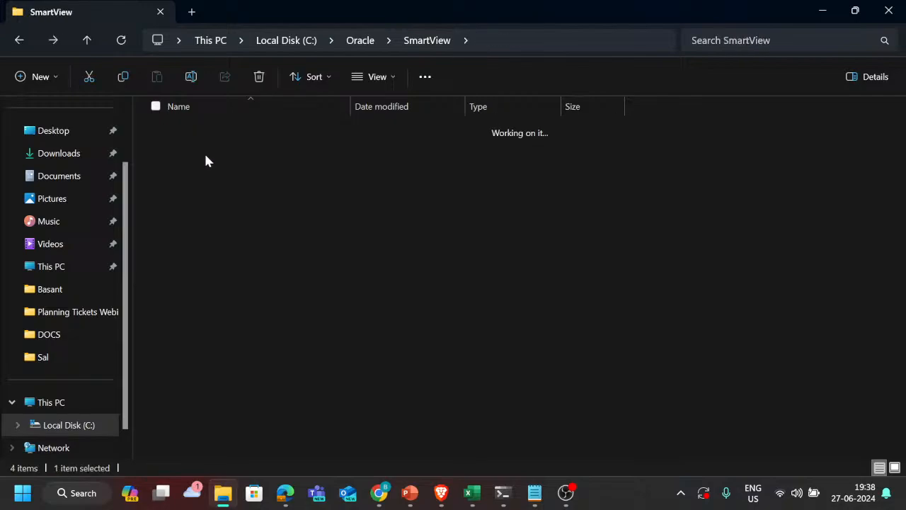
{"action": "key", "text": "Down"}
{"action": "key", "text": "alt+Left"}
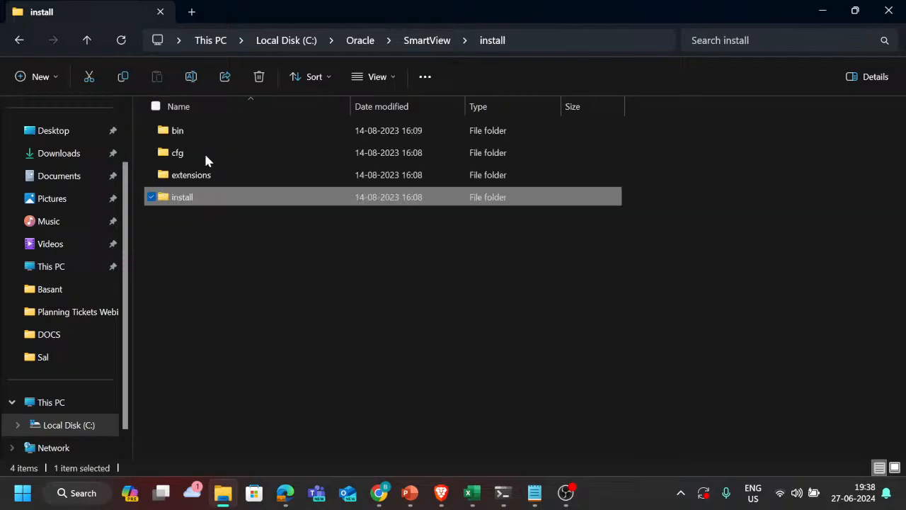
{"action": "key", "text": "Up"}
{"action": "key", "text": "Up"}
{"action": "key", "text": "Up"}
{"action": "key", "text": "Return"}
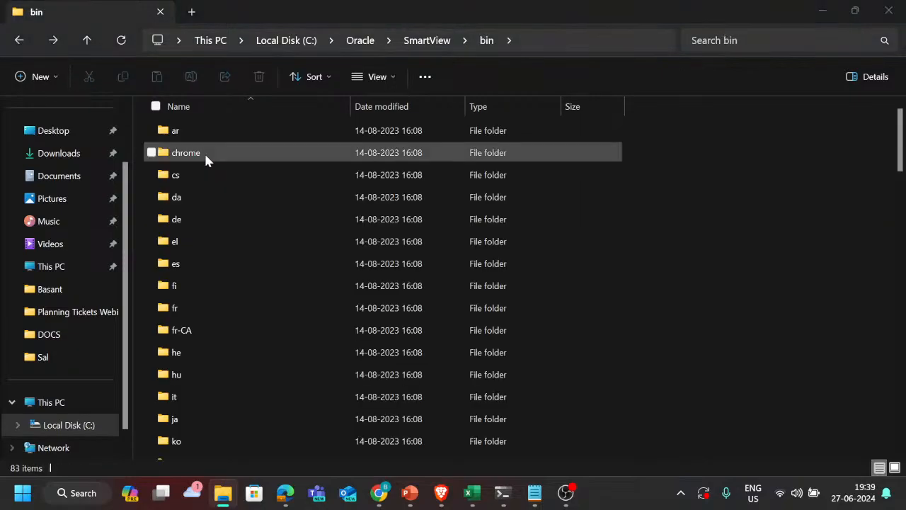
{"action": "key", "text": "alt+Tab"}
{"action": "key", "text": "ctrl+v"}
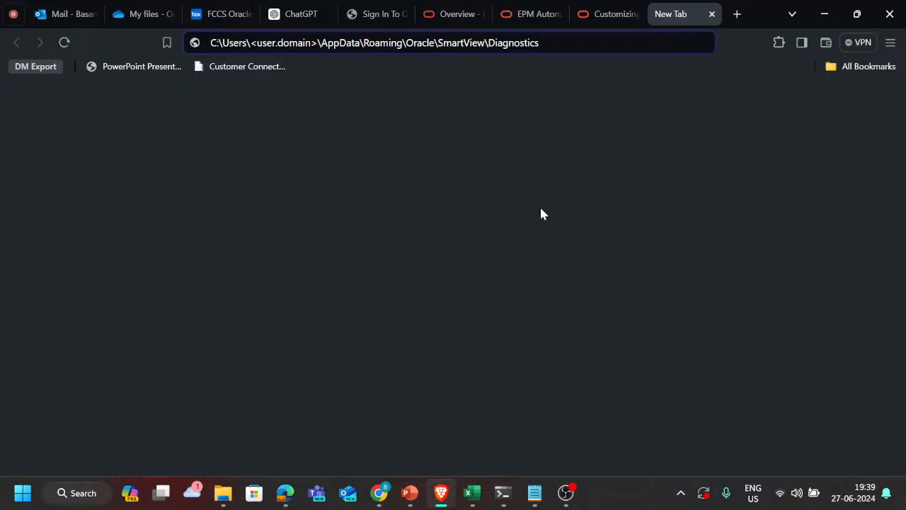
{"action": "key", "text": "alt+Tab"}
{"action": "key", "text": "alt+Tab"}
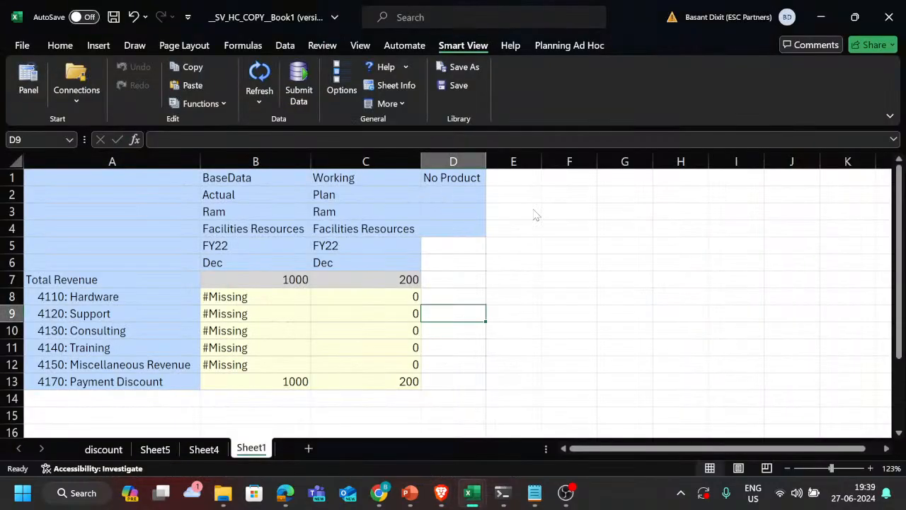
{"action": "key", "text": "alt+Tab"}
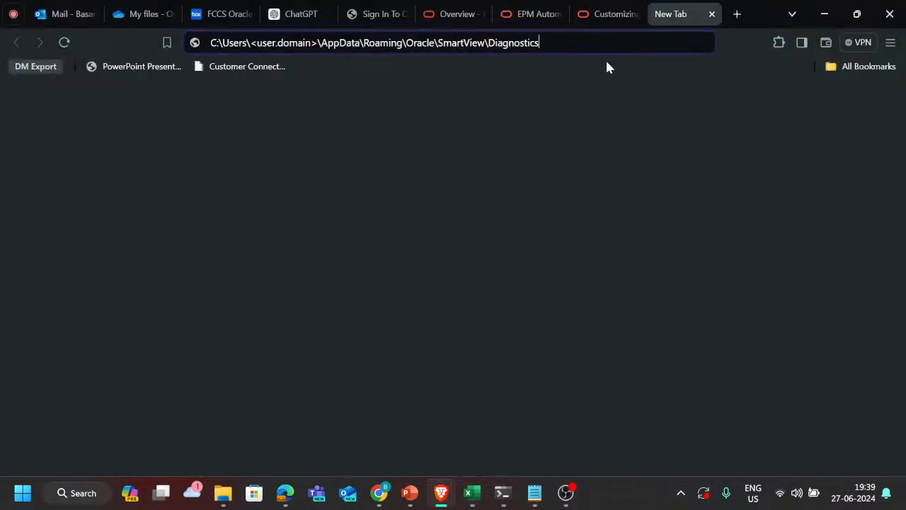
Step: Reread the Customizing Diagnostics Features topic for the masking, output folder, screenshot and data collection options
{"action": "left_click", "coordinate": [599, 10]}
{"action": "scroll", "coordinate": [538, 327], "scroll_direction": "down", "scroll_amount": 1}
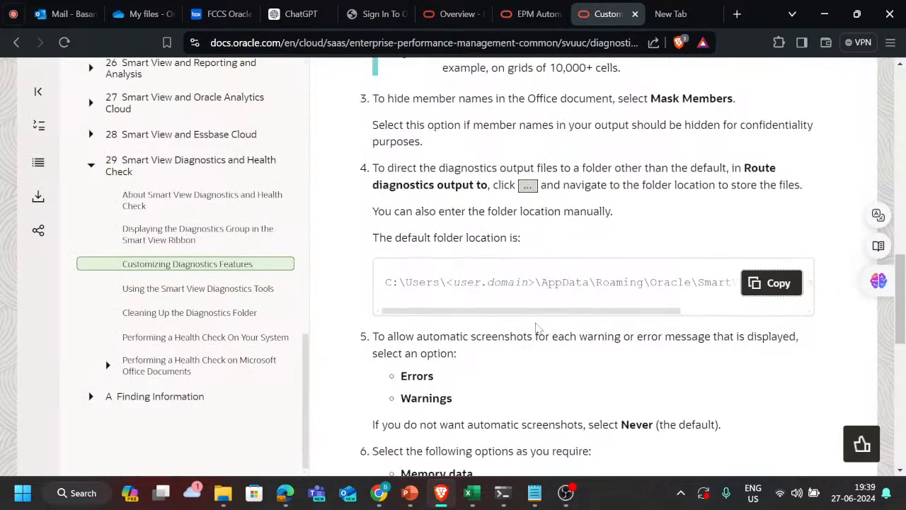
{"action": "scroll", "coordinate": [619, 194], "scroll_direction": "up", "scroll_amount": 1}
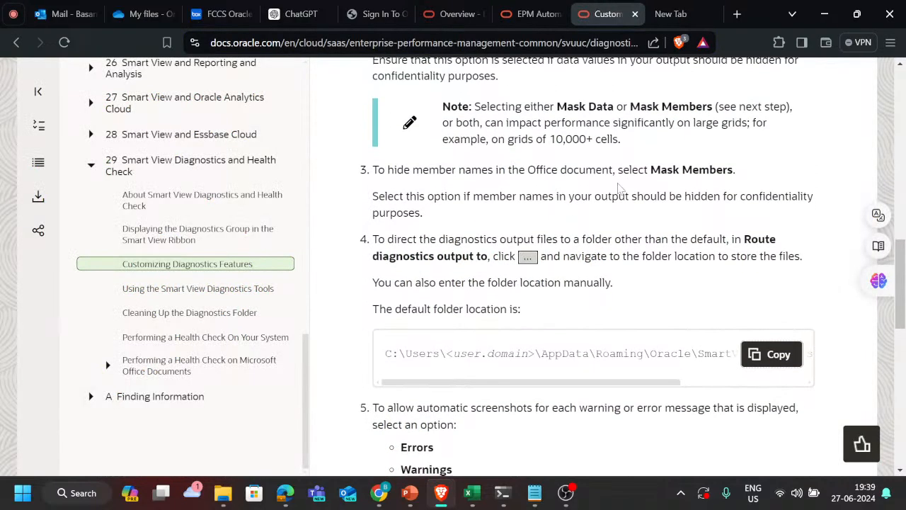
{"action": "scroll", "coordinate": [615, 347], "scroll_direction": "down", "scroll_amount": 4}
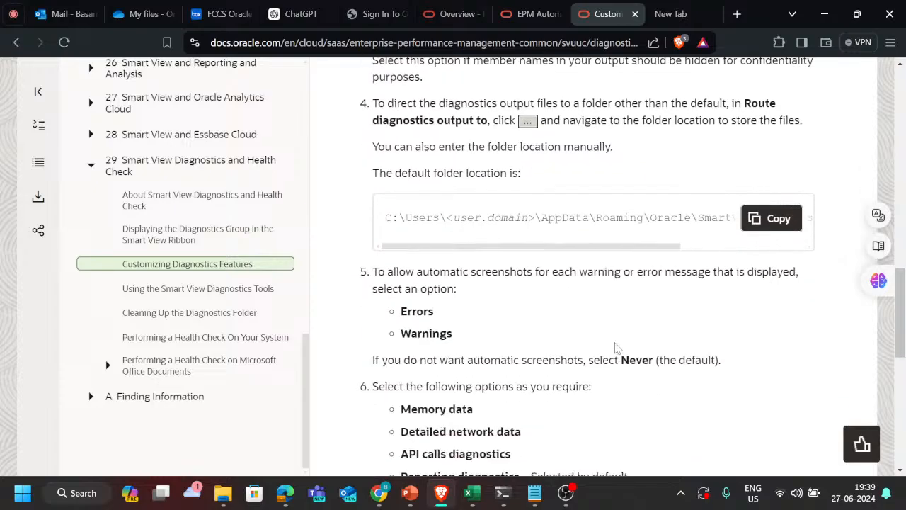
{"action": "scroll", "coordinate": [615, 347], "scroll_direction": "down", "scroll_amount": 3}
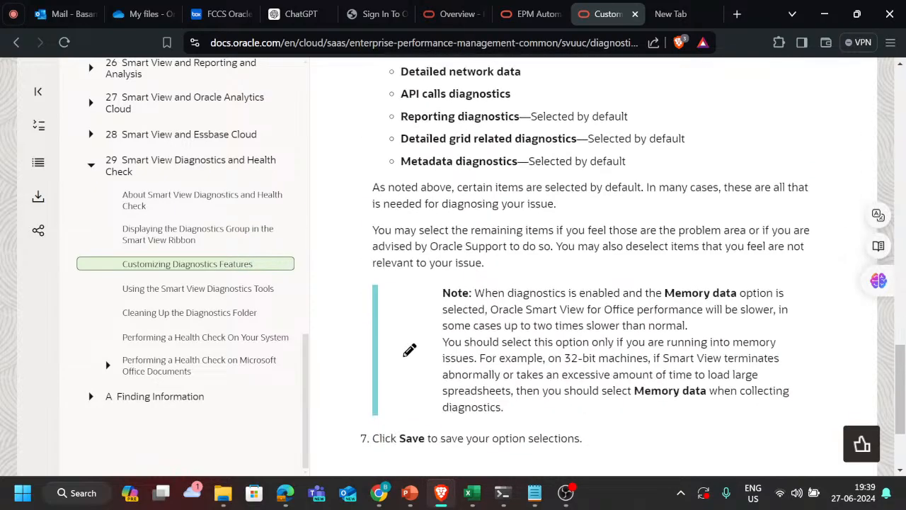
{"action": "scroll", "coordinate": [615, 347], "scroll_direction": "up", "scroll_amount": 4}
{"action": "scroll", "coordinate": [481, 273], "scroll_direction": "up", "scroll_amount": 10}
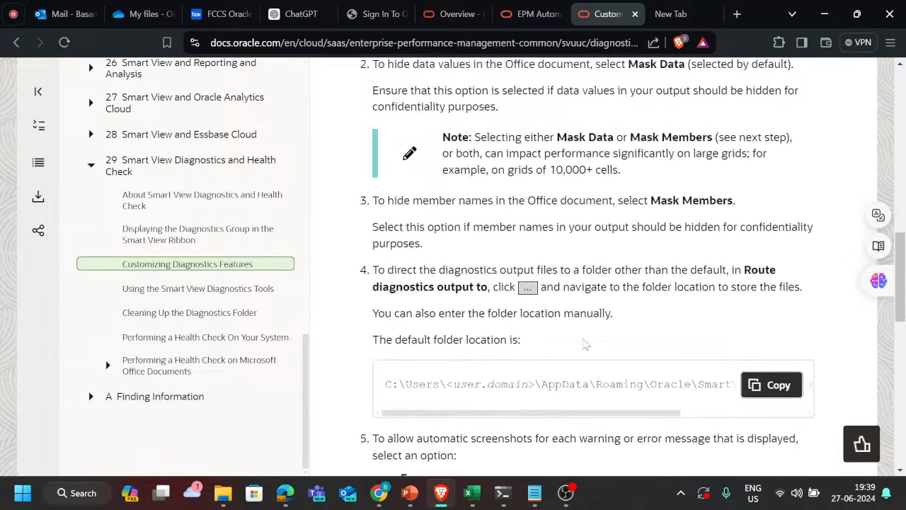
{"action": "scroll", "coordinate": [482, 273], "scroll_direction": "up", "scroll_amount": 2}
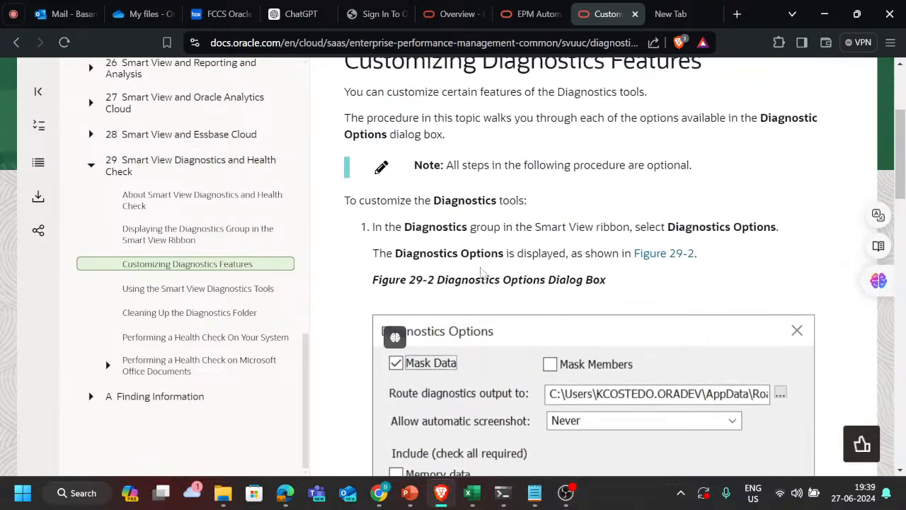
Step: View the About Smart View Diagnostics and Health Check topic and return to the topic on displaying the Diagnostics group
{"action": "left_click", "coordinate": [182, 196]}
{"action": "scroll", "coordinate": [182, 198], "scroll_direction": "up", "scroll_amount": 3}
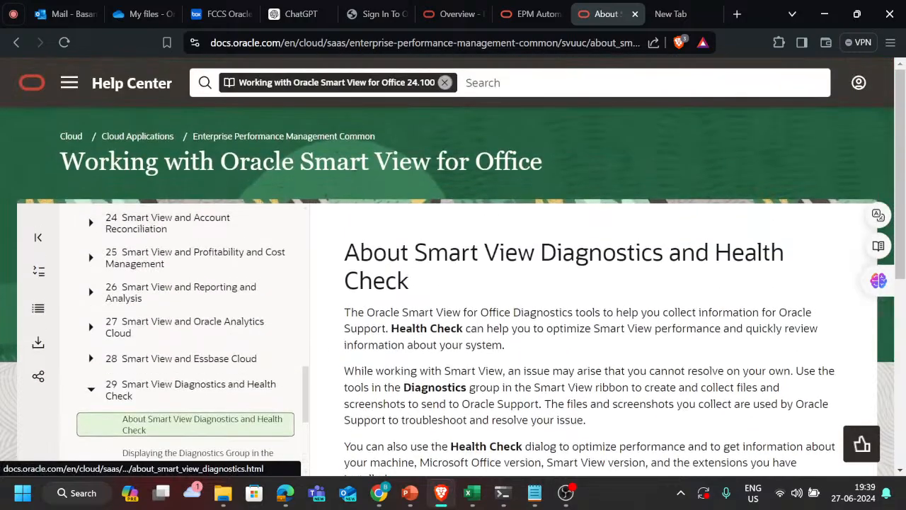
{"action": "scroll", "coordinate": [195, 305], "scroll_direction": "down", "scroll_amount": 4}
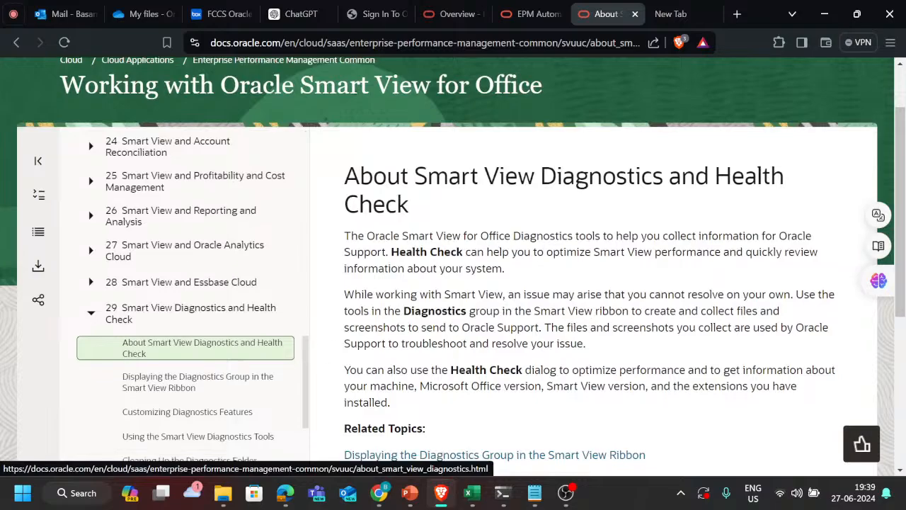
{"action": "left_click", "coordinate": [195, 306]}
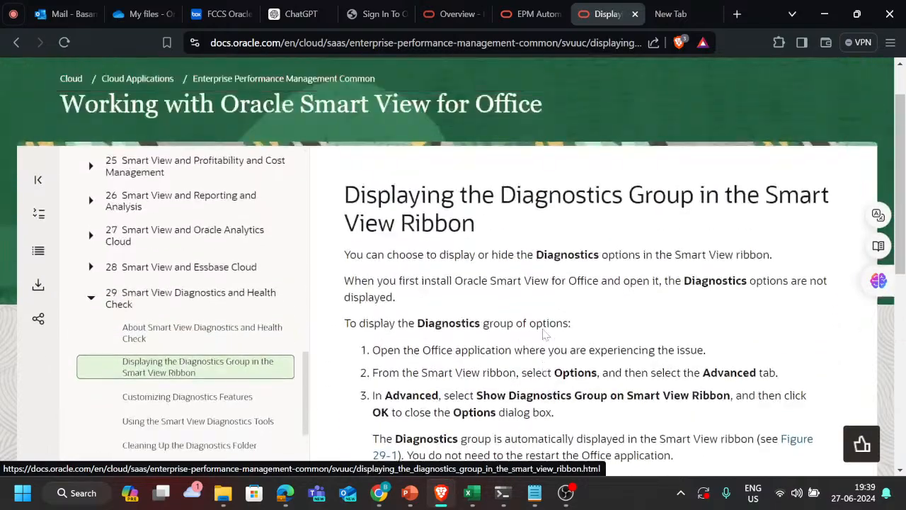
Step: Switch to the __SV_HC_COPY__Book1 workbook in Excel and open the Advanced settings of the Smart View options
{"action": "key", "text": "alt+Tab"}
{"action": "key", "text": "Tab"}
{"action": "key", "text": "alt+shift+Tab"}
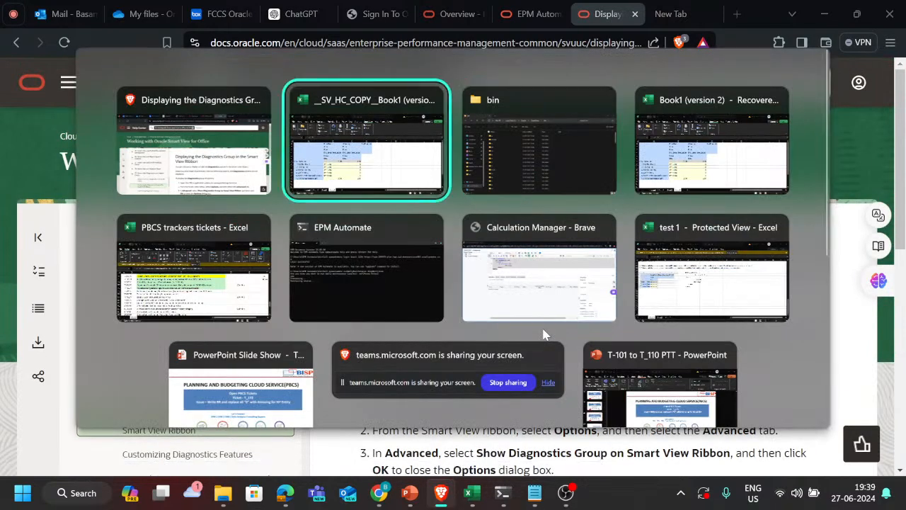
{"action": "key", "text": "alt+Tab"}
{"action": "key", "text": "alt+shift+Tab"}
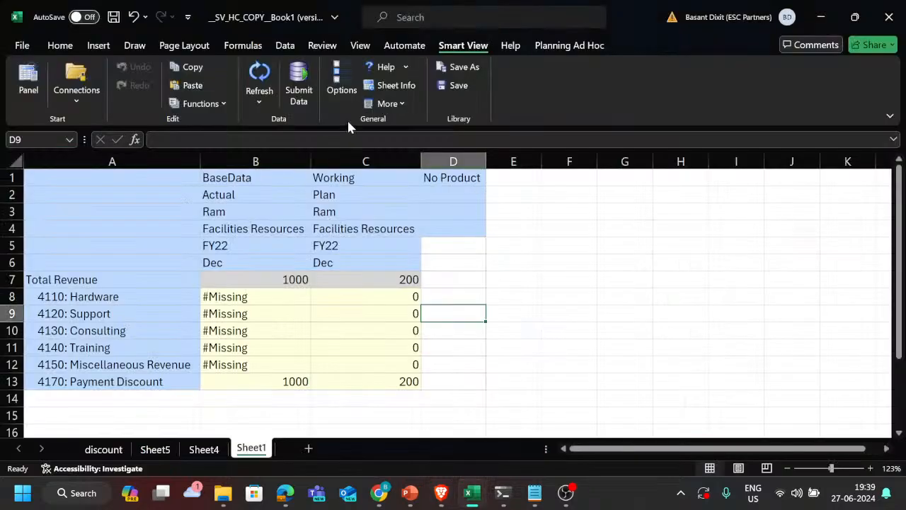
{"action": "left_click", "coordinate": [341, 82]}
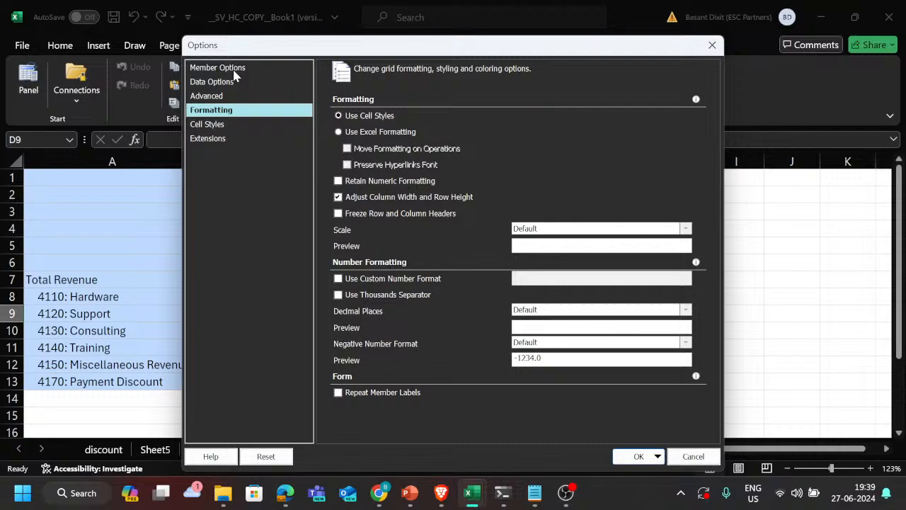
{"action": "left_click", "coordinate": [234, 69]}
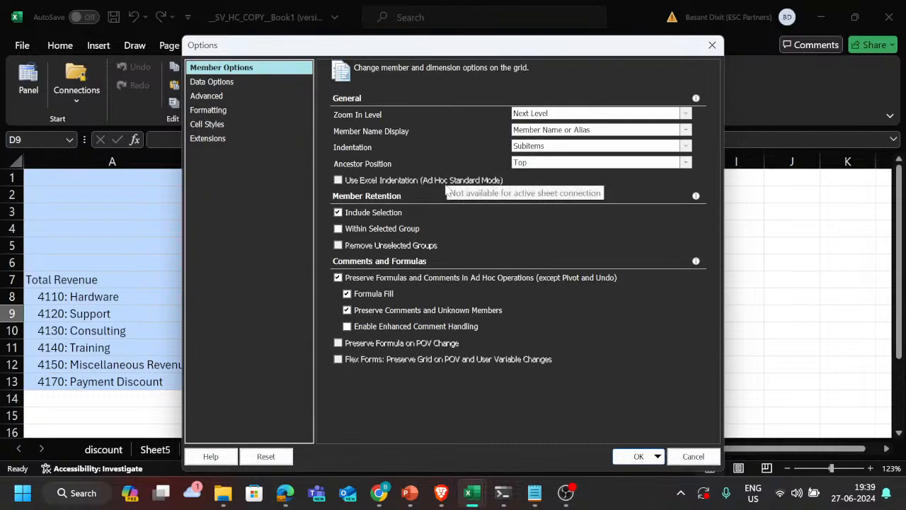
{"action": "left_click", "coordinate": [226, 83]}
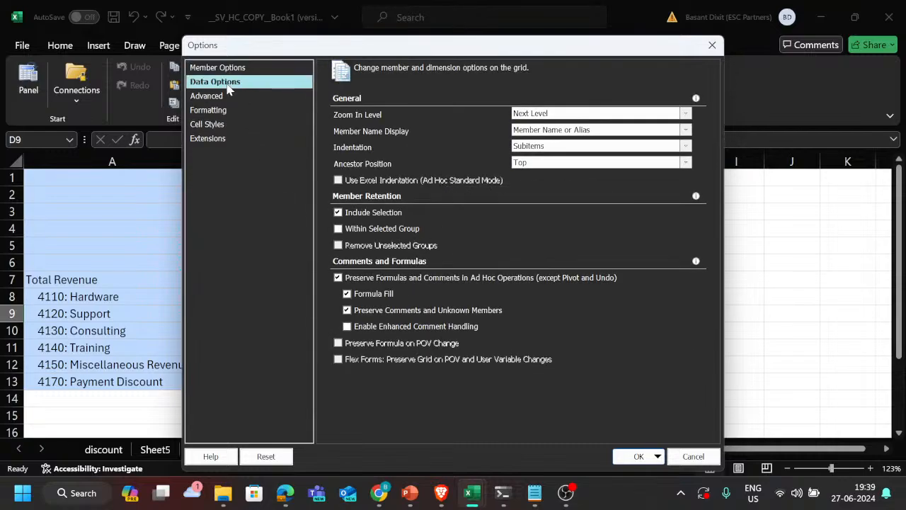
{"action": "left_click", "coordinate": [216, 96]}
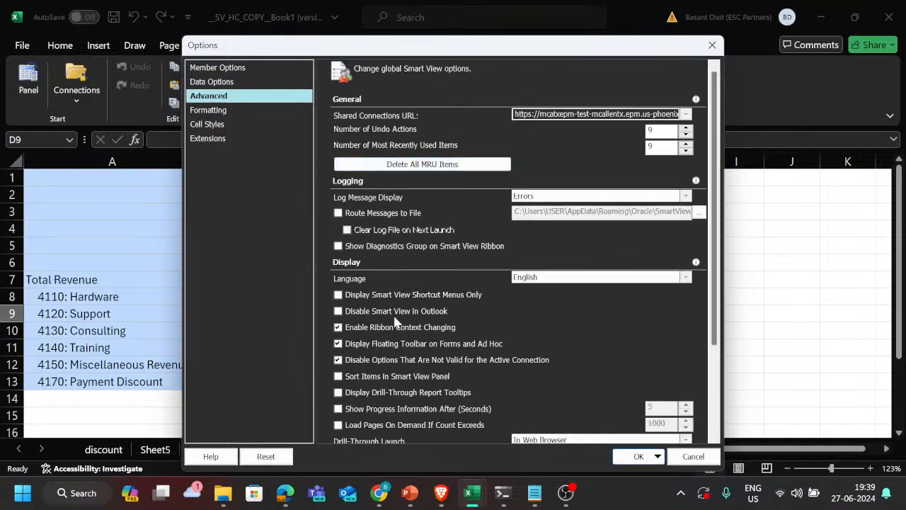
Step: Enable Route Messages to File in the Logging settings of the Advanced options
{"action": "scroll", "coordinate": [395, 322], "scroll_direction": "down", "scroll_amount": 3}
{"action": "scroll", "coordinate": [409, 295], "scroll_direction": "up", "scroll_amount": 3}
{"action": "left_click", "coordinate": [338, 213]}
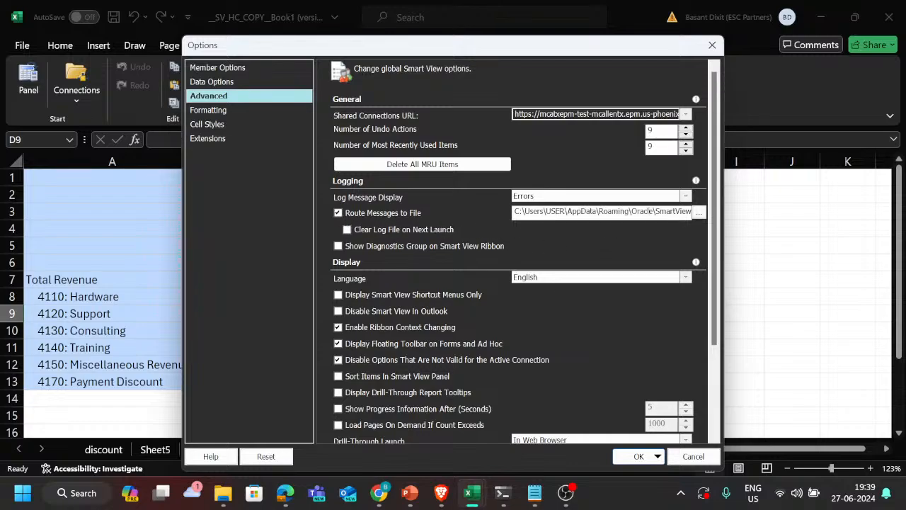
Step: Check the end of the log file path, enable Show Diagnostics Group on Smart View Ribbon, and apply the options
{"action": "key", "text": "Right"}
{"action": "key", "text": "Right"}
{"action": "key", "text": "Right"}
{"action": "key", "text": "Right"}
{"action": "key", "text": "Right"}
{"action": "key", "text": "Right"}
{"action": "key", "text": "Right"}
{"action": "key", "text": "Right"}
{"action": "key", "text": "Right"}
{"action": "key", "text": "Right"}
{"action": "key", "text": "Right"}
{"action": "key", "text": "Right"}
{"action": "key", "text": "Right"}
{"action": "key", "text": "Right"}
{"action": "key", "text": "Right"}
{"action": "key", "text": "Right"}
{"action": "key", "text": "Right"}
{"action": "key", "text": "Right"}
{"action": "key", "text": "Right"}
{"action": "key", "text": "Right"}
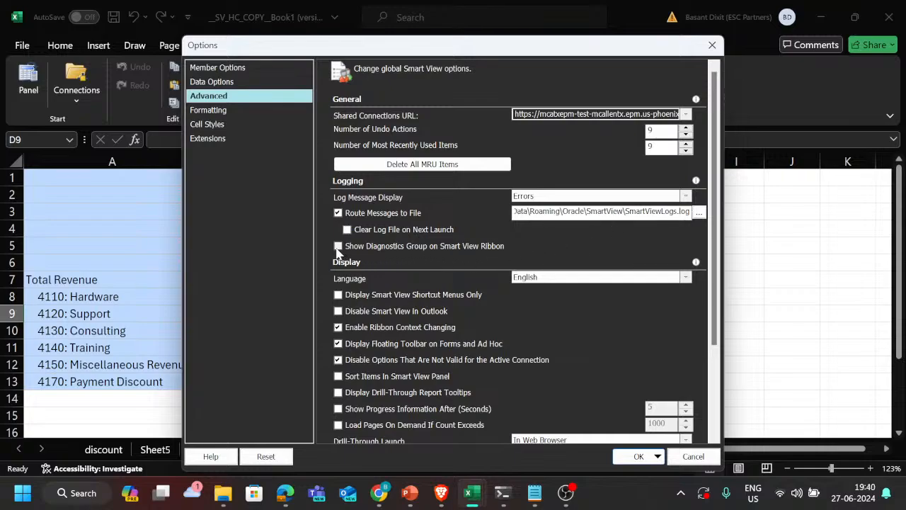
{"action": "scroll", "coordinate": [551, 326], "scroll_direction": "down", "scroll_amount": 3}
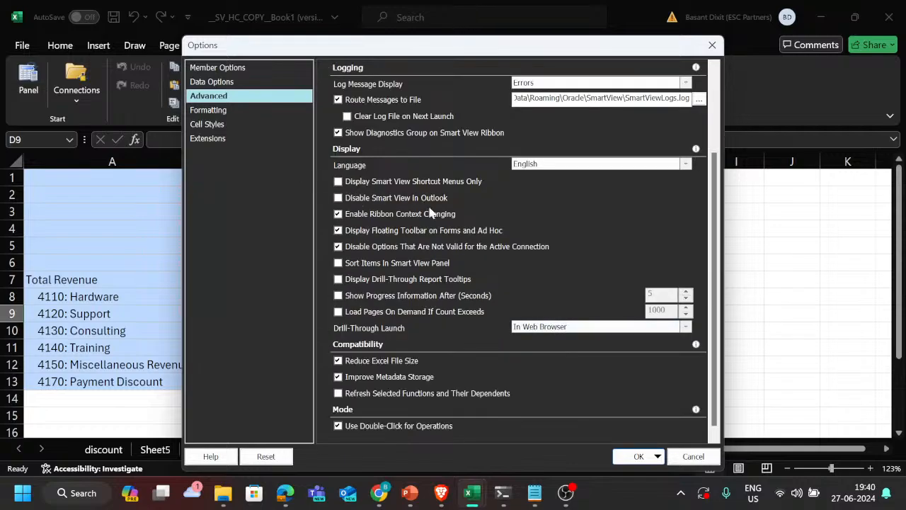
{"action": "left_click", "coordinate": [638, 456]}
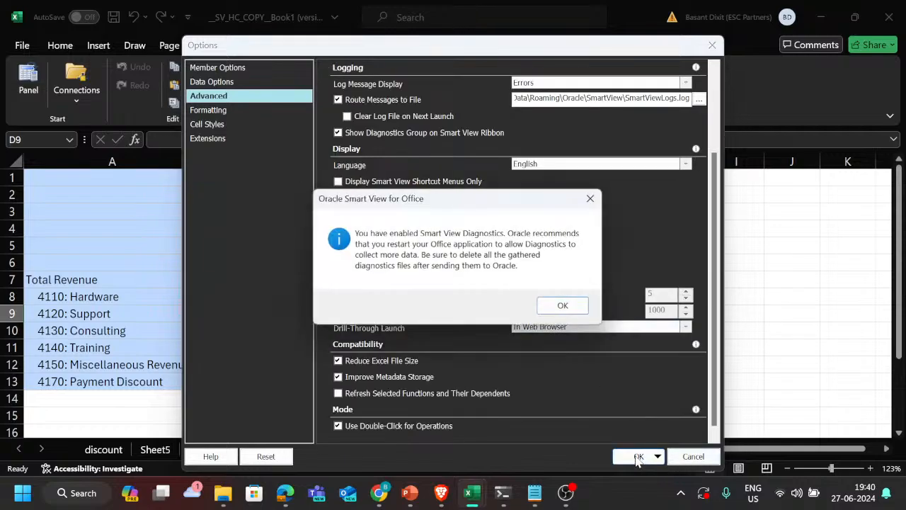
{"action": "left_click", "coordinate": [565, 306]}
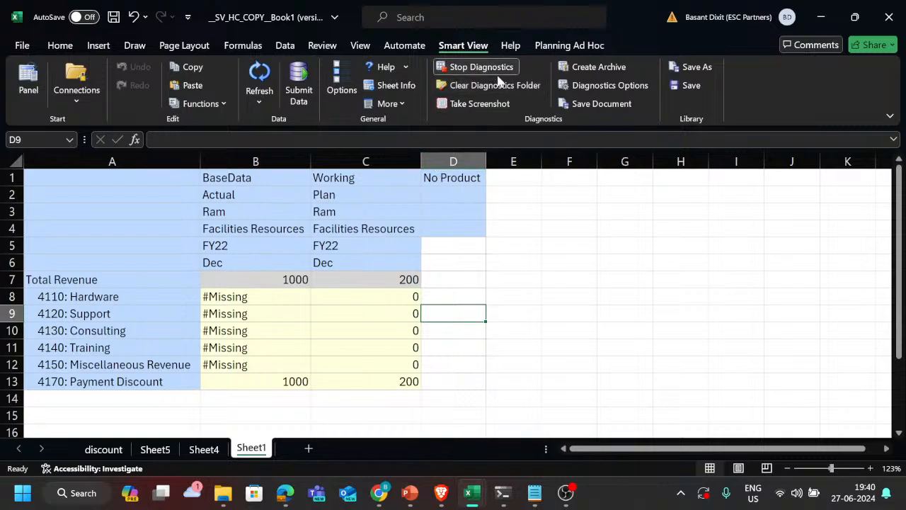
Step: Stop and restart Smart View diagnostics, and select the ad hoc grid in A1:D13
{"action": "left_click", "coordinate": [476, 66]}
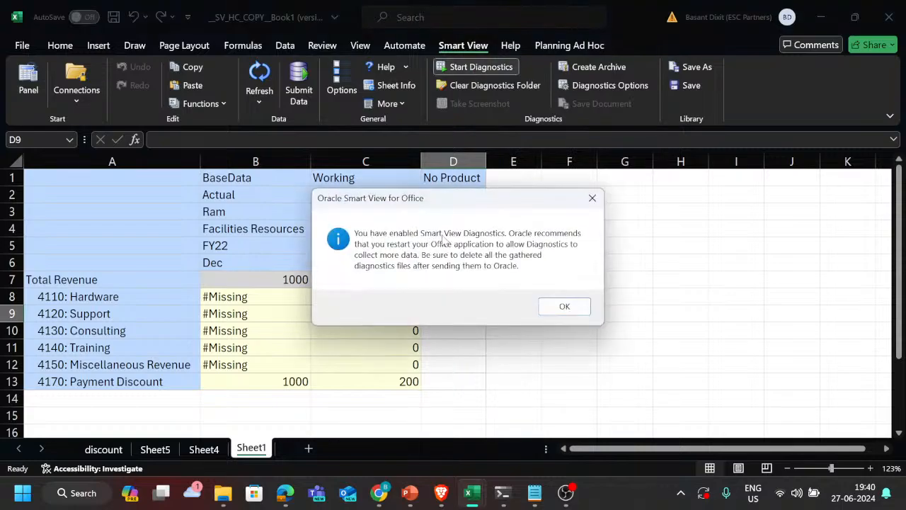
{"action": "left_click", "coordinate": [558, 307]}
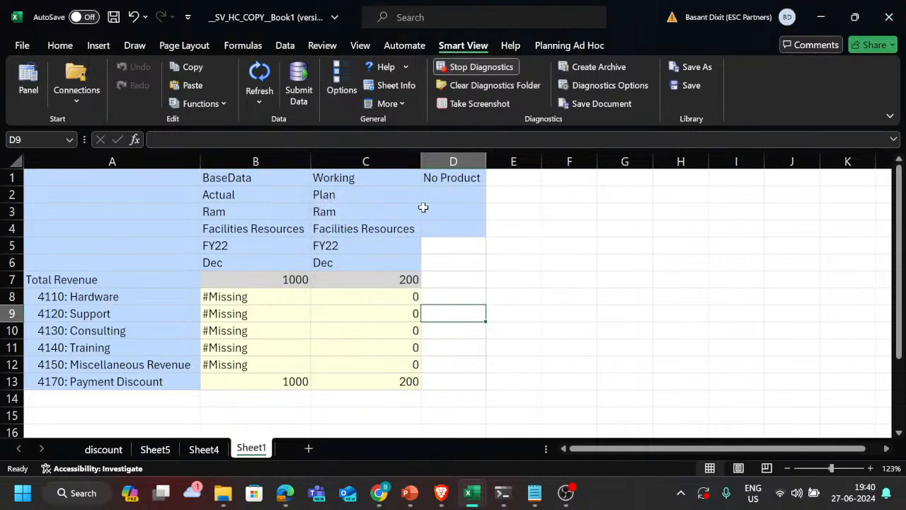
{"action": "left_click_drag", "start_coordinate": [52, 180], "coordinate": [459, 385]}
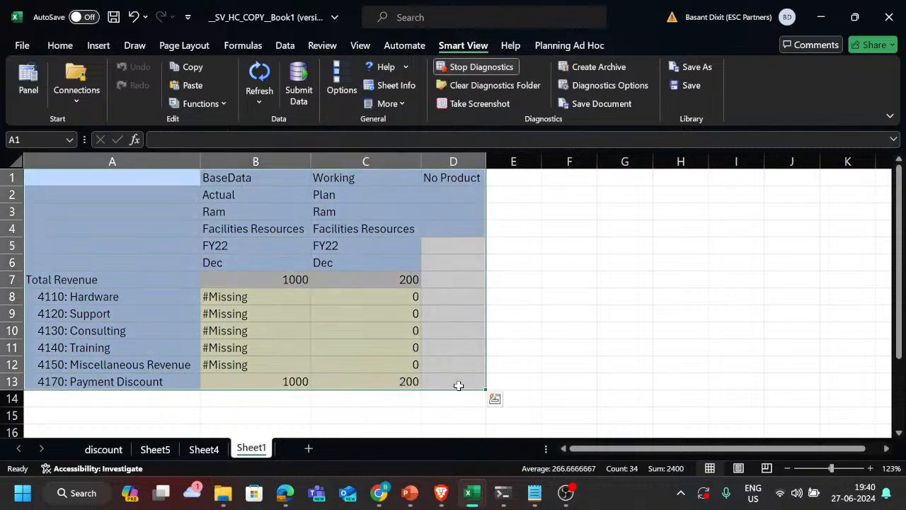
{"action": "key", "text": "ctrl+q"}
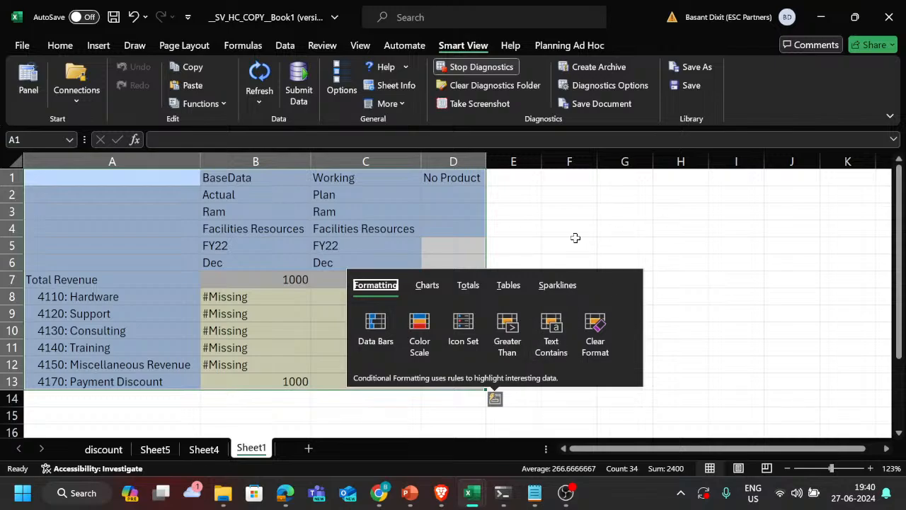
Step: Close the __SV_HC_COPY__Book1 (version 2) and recovered Book1 (version 2) workbooks without saving
{"action": "left_click", "coordinate": [20, 47]}
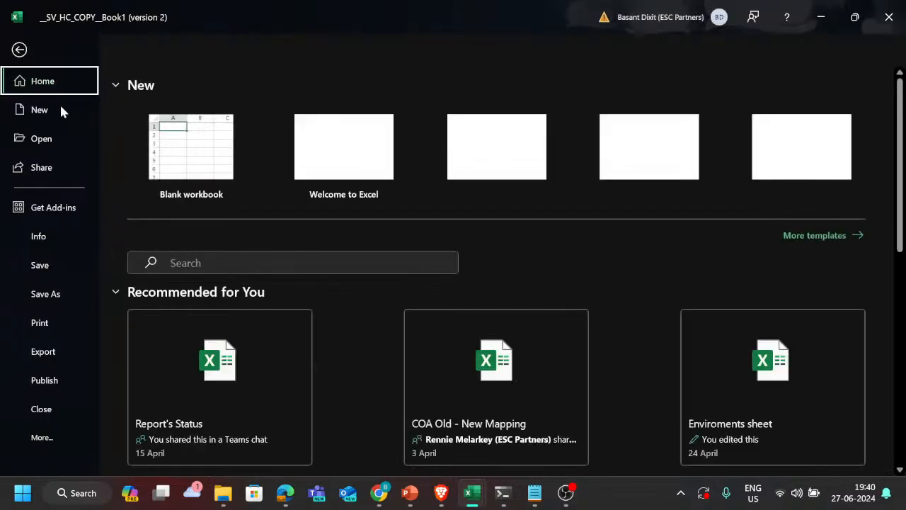
{"action": "left_click", "coordinate": [886, 17]}
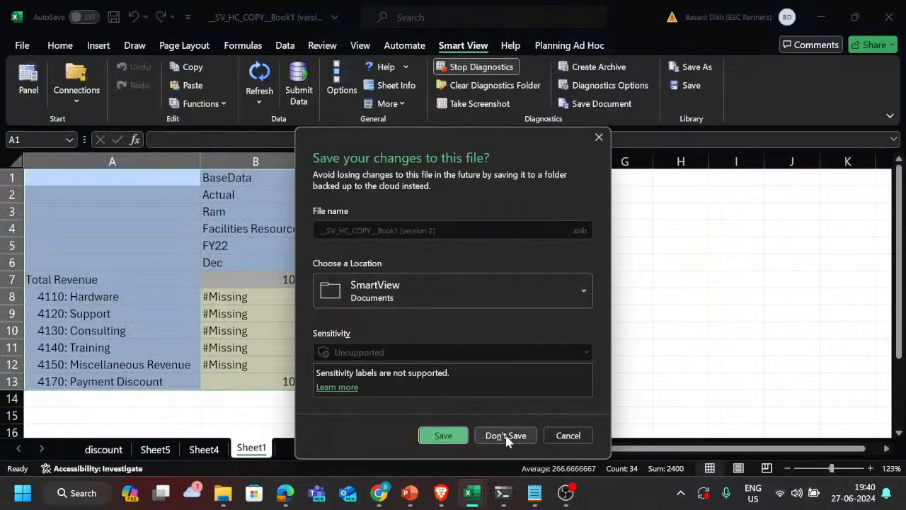
{"action": "left_click", "coordinate": [505, 436]}
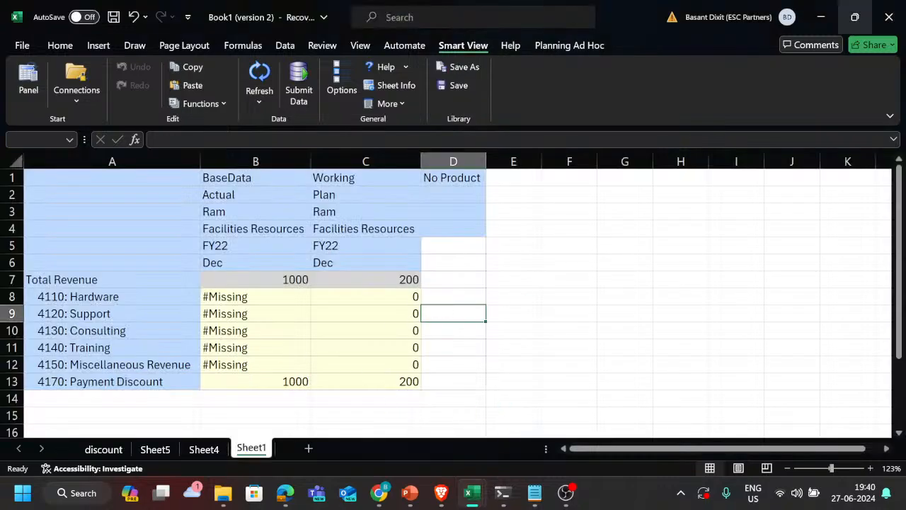
{"action": "left_click", "coordinate": [903, 10]}
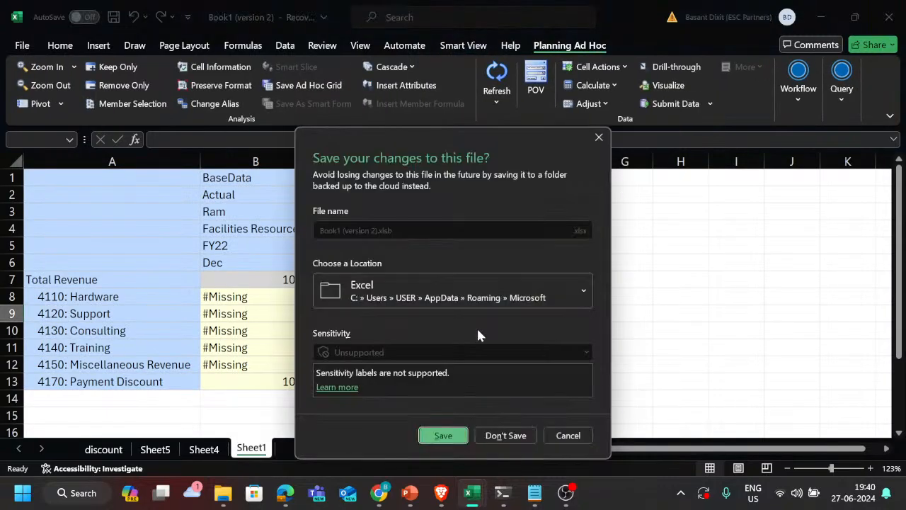
{"action": "left_click", "coordinate": [506, 436]}
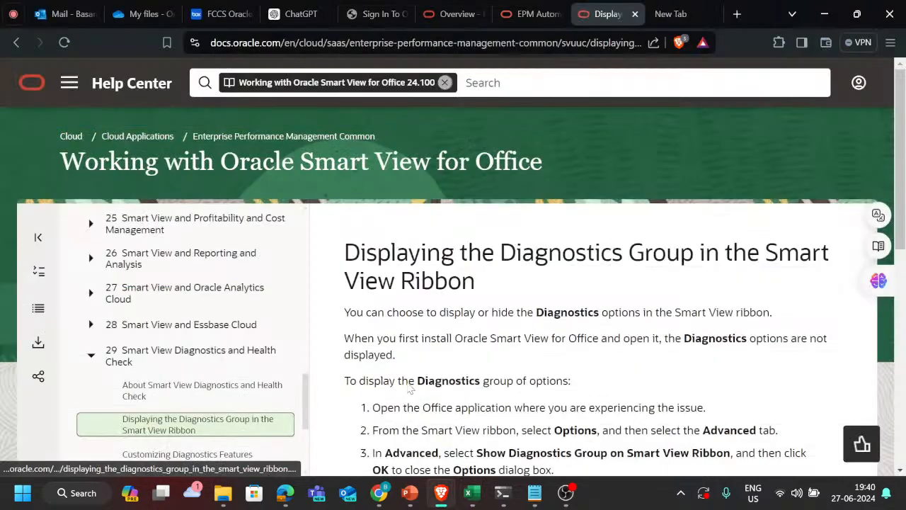
Step: Save and close the PBCS trackers tickets workbook, and close the protected test 1 workbook
{"action": "mouse_move", "coordinate": [473, 491]}
{"action": "left_click", "coordinate": [453, 422]}
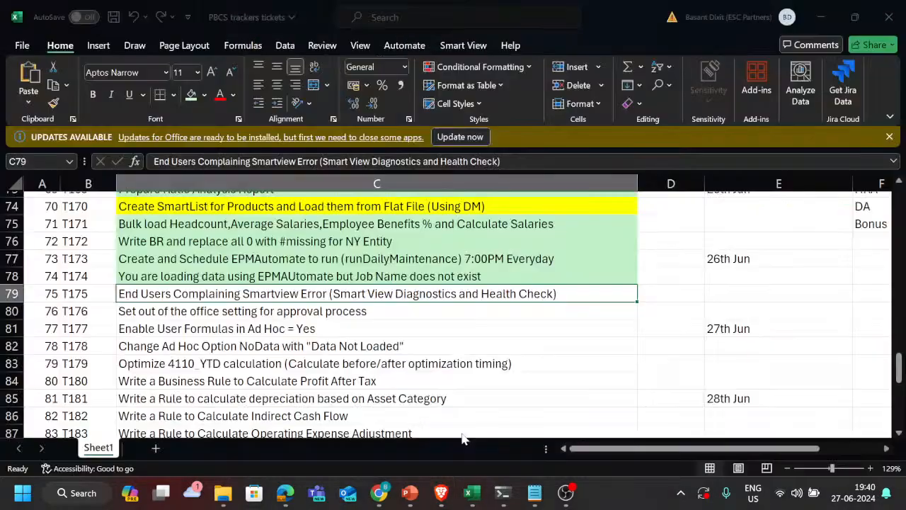
{"action": "key", "text": "ctrl+s"}
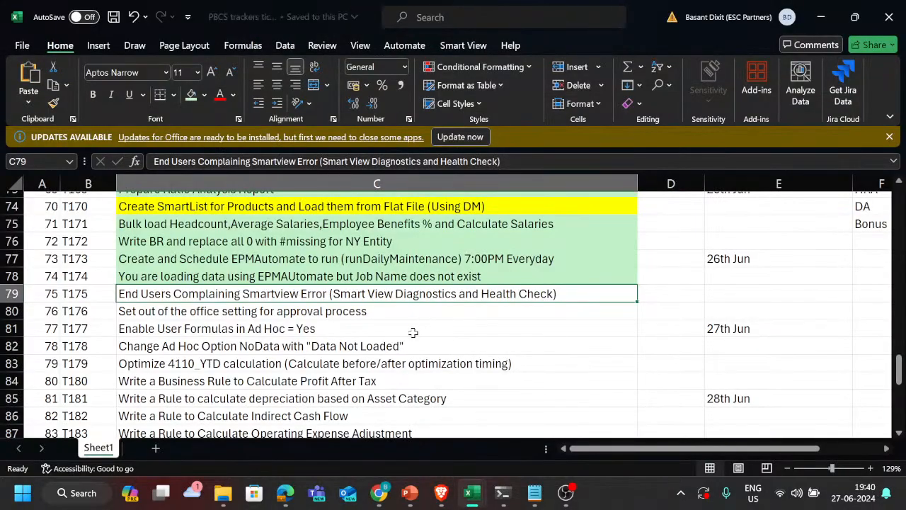
{"action": "key", "text": "alt+space"}
{"action": "key", "text": "c"}
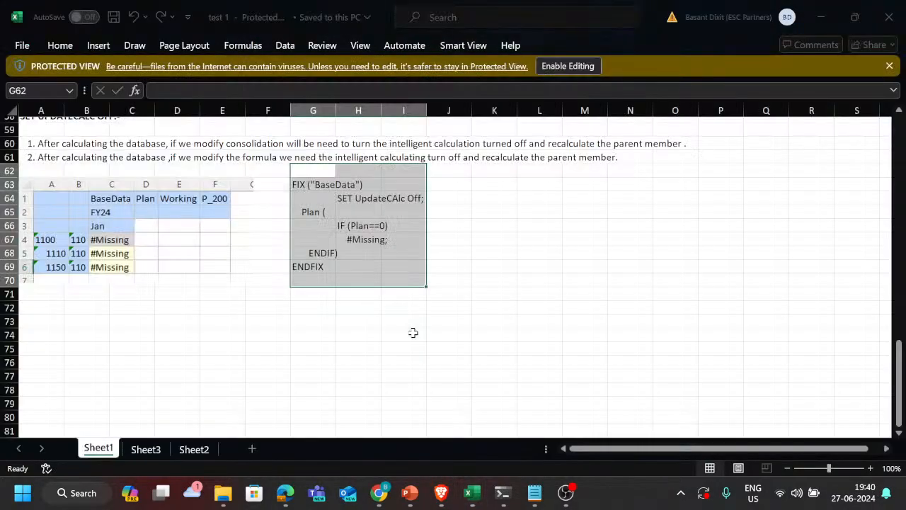
{"action": "key", "text": "alt+Tab"}
{"action": "key", "text": "Escape"}
{"action": "key", "text": "alt+space"}
{"action": "key", "text": "Escape"}
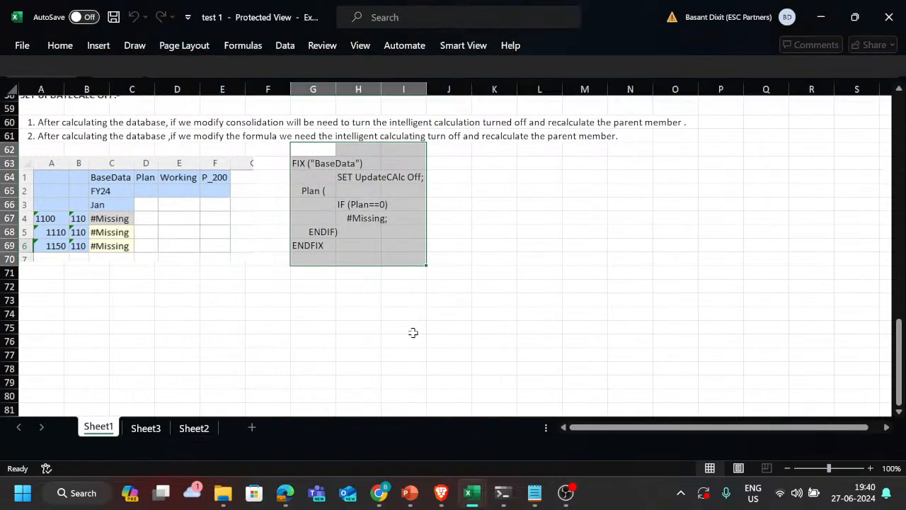
Step: Switch to the Calculation Manager window with the HashMissing rule and close it, discarding its unsaved changes
{"action": "key", "text": "alt+Tab"}
{"action": "key", "text": "alt+Tab"}
{"action": "key", "text": "alt+Tab"}
{"action": "key", "text": "alt+Tab"}
{"action": "key", "text": "alt+Tab"}
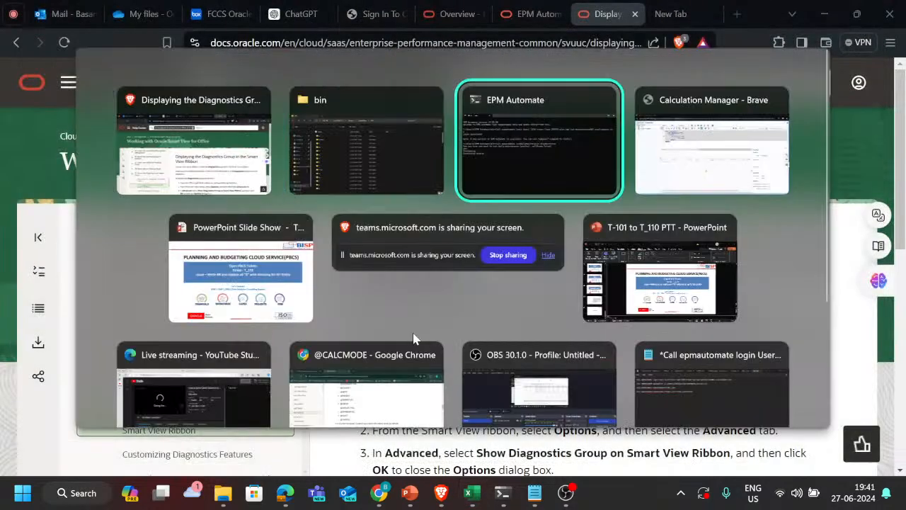
{"action": "key", "text": "alt+space"}
{"action": "key", "text": "Escape"}
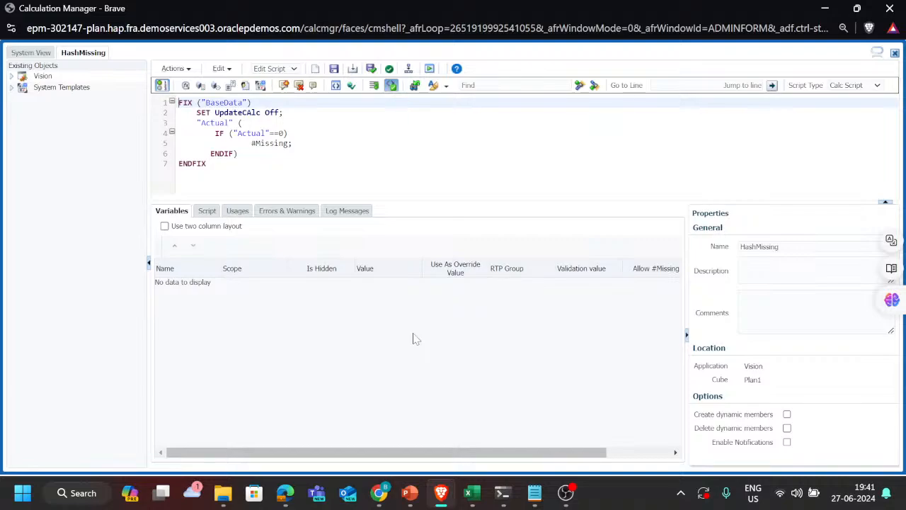
{"action": "left_click", "coordinate": [890, 8]}
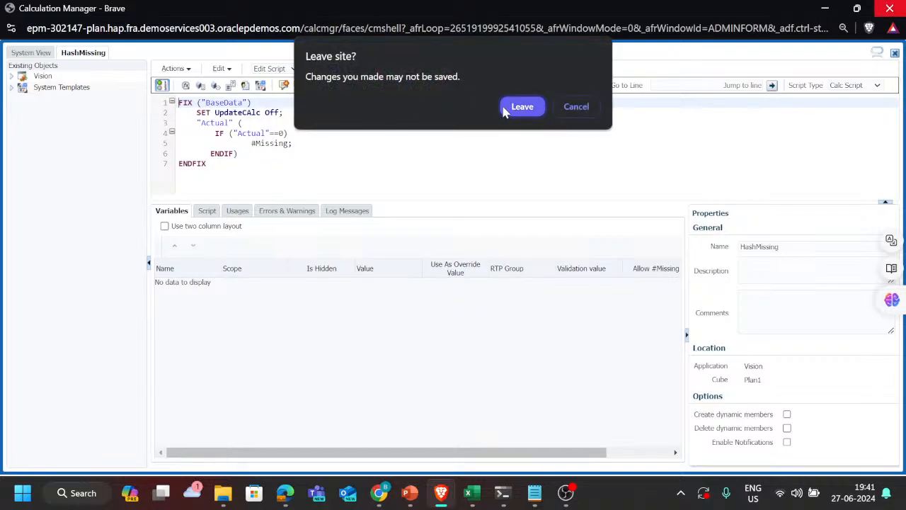
{"action": "left_click", "coordinate": [520, 107]}
Step: Switch to the EPM Automate terminal and close both open EPM Automate windows
{"action": "key", "text": "alt+Tab"}
{"action": "key", "text": "alt+Tab"}
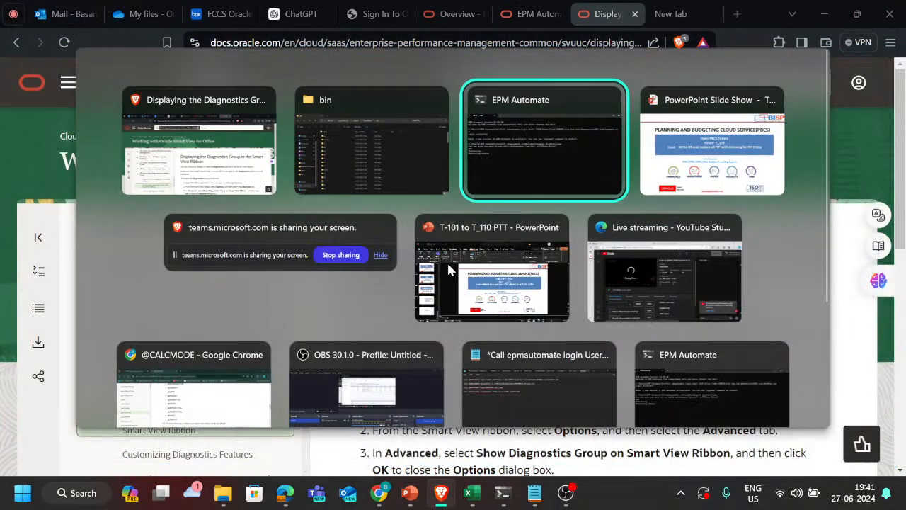
{"action": "key", "text": "alt+Tab"}
{"action": "key", "text": "alt+Tab"}
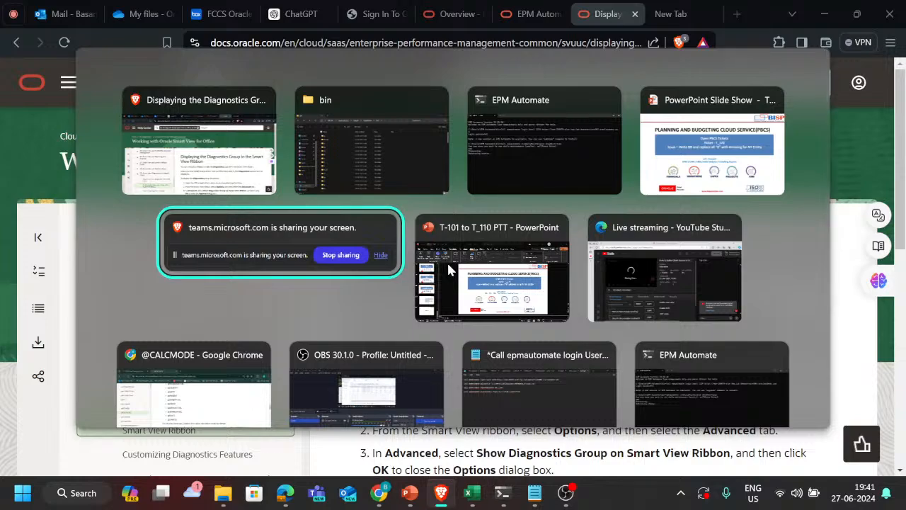
{"action": "key", "text": "alt+Tab"}
{"action": "key", "text": "alt+Tab"}
{"action": "key", "text": "alt+Tab"}
{"action": "key", "text": "alt+Tab"}
{"action": "key", "text": "alt+Tab"}
{"action": "key", "text": "alt+Tab"}
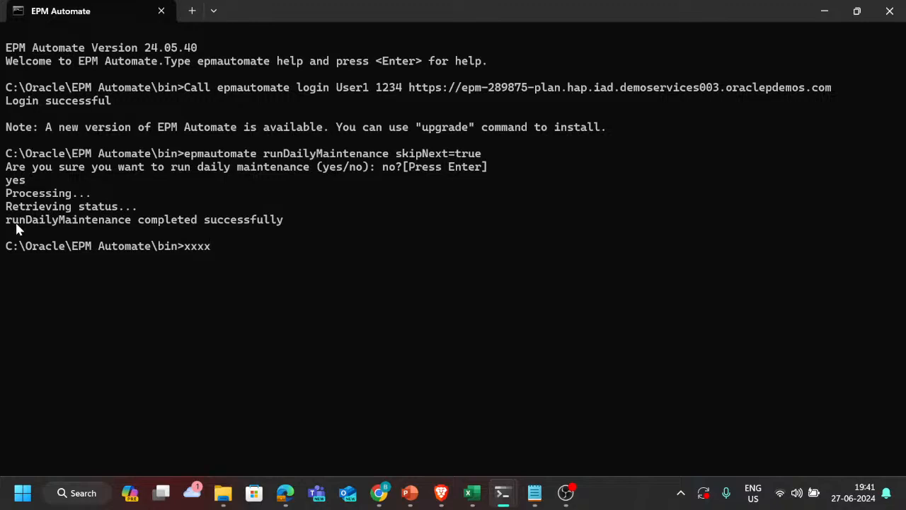
{"action": "scroll", "coordinate": [23, 216], "scroll_direction": "up", "scroll_amount": 1}
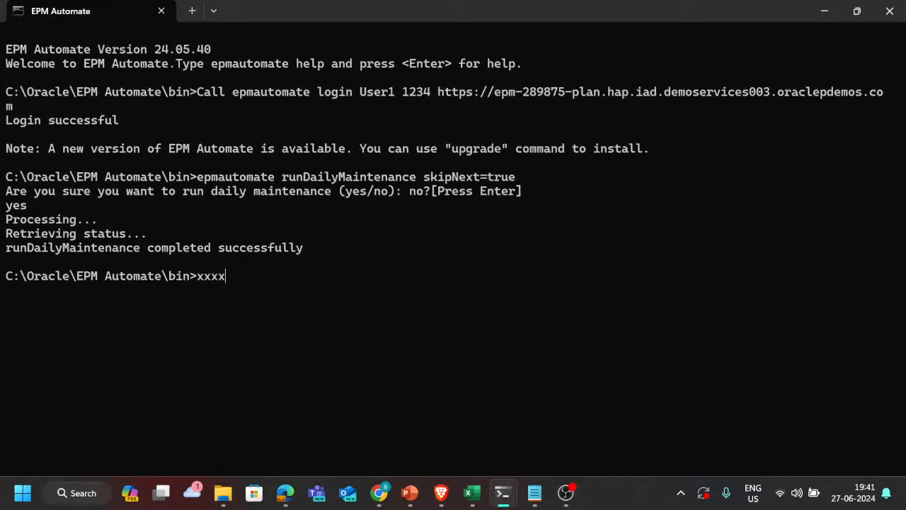
{"action": "left_click", "coordinate": [891, 11]}
{"action": "mouse_move", "coordinate": [502, 493]}
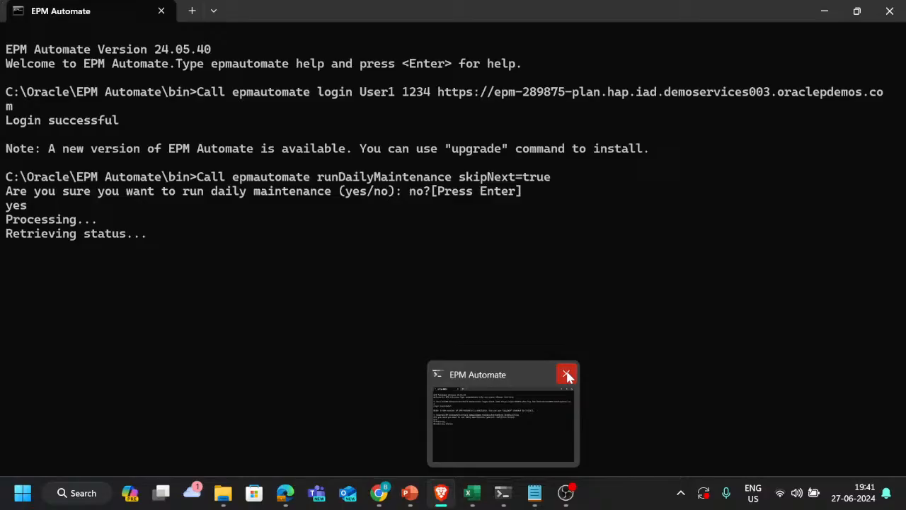
{"action": "left_click", "coordinate": [567, 374]}
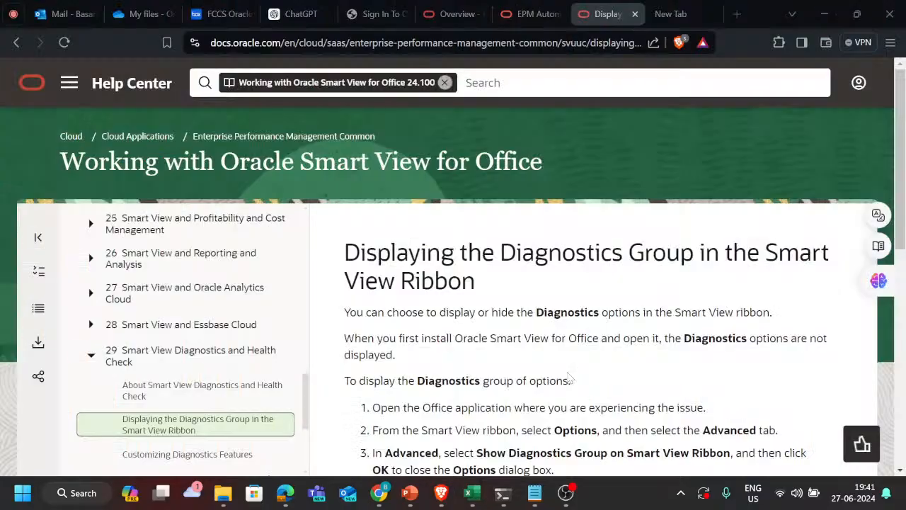
Step: Launch Excel in a new maximized window and create a blank workbook
{"action": "key", "text": "alt+Tab"}
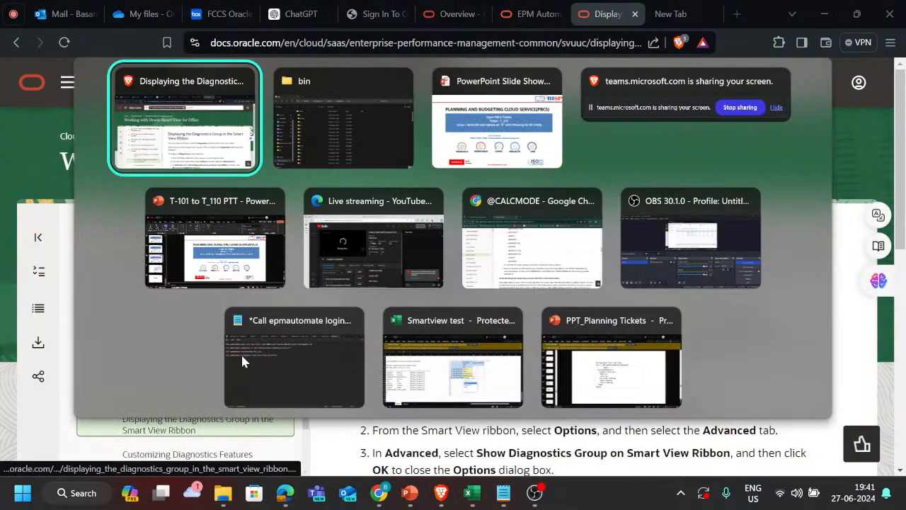
{"action": "key", "text": "alt+Tab"}
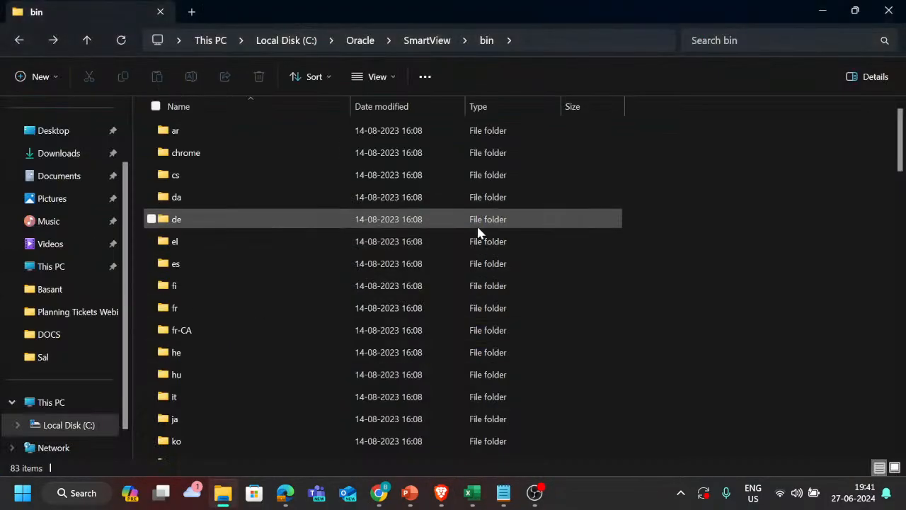
{"action": "key", "text": "super"}
{"action": "key", "text": "super+r"}
{"action": "key", "text": "Return"}
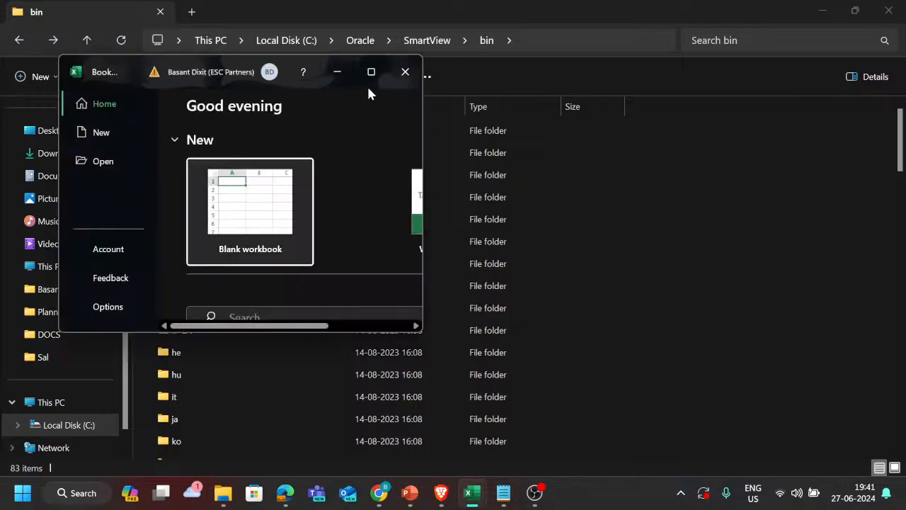
{"action": "left_click", "coordinate": [379, 67]}
{"action": "left_click", "coordinate": [171, 143]}
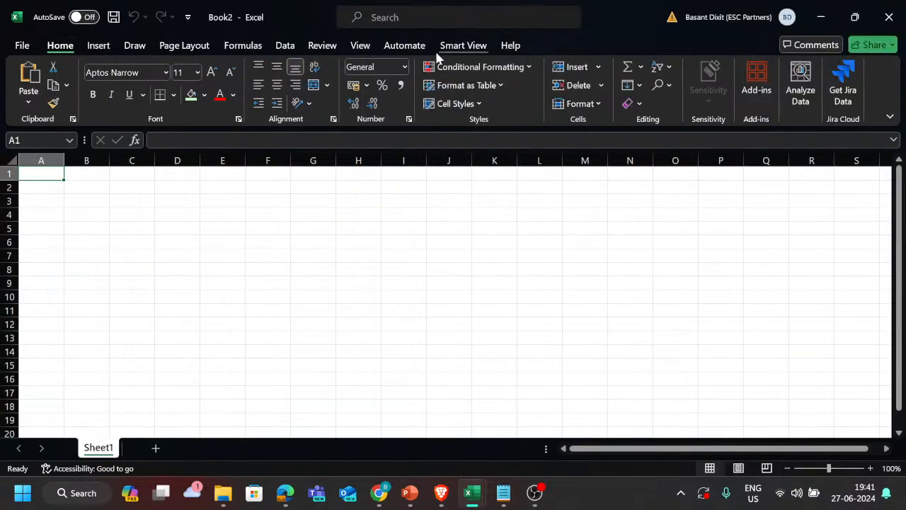
Step: Connect the blank sheet to the 302147 named Smart View connection and refresh the ad hoc data
{"action": "left_click", "coordinate": [464, 45]}
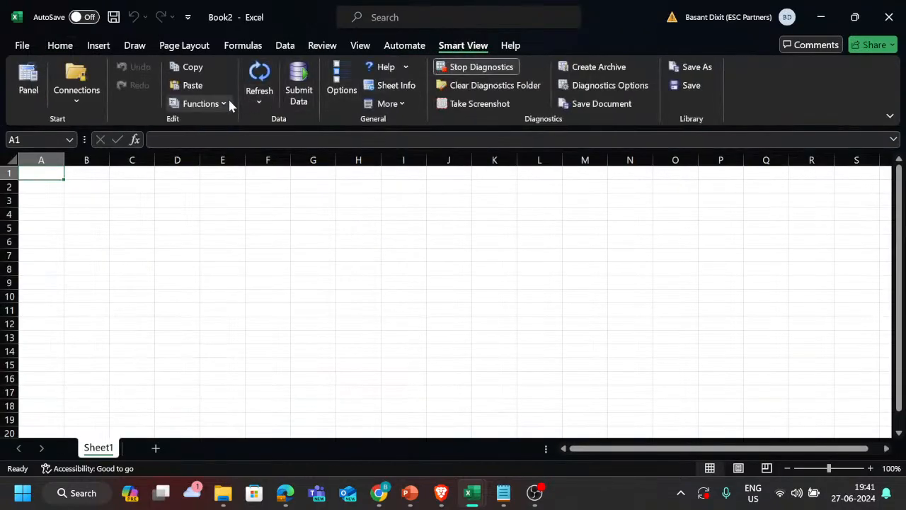
{"action": "left_click", "coordinate": [66, 97]}
{"action": "mouse_move", "coordinate": [118, 208]}
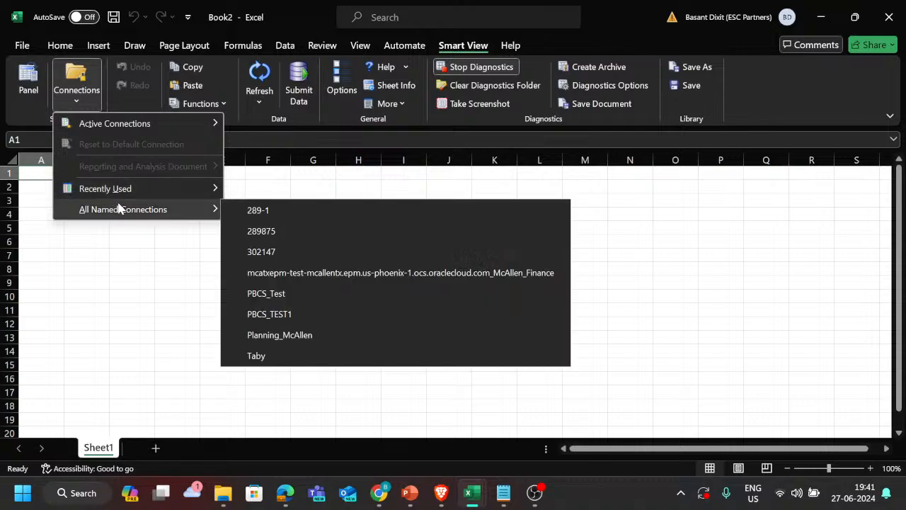
{"action": "left_click", "coordinate": [266, 252]}
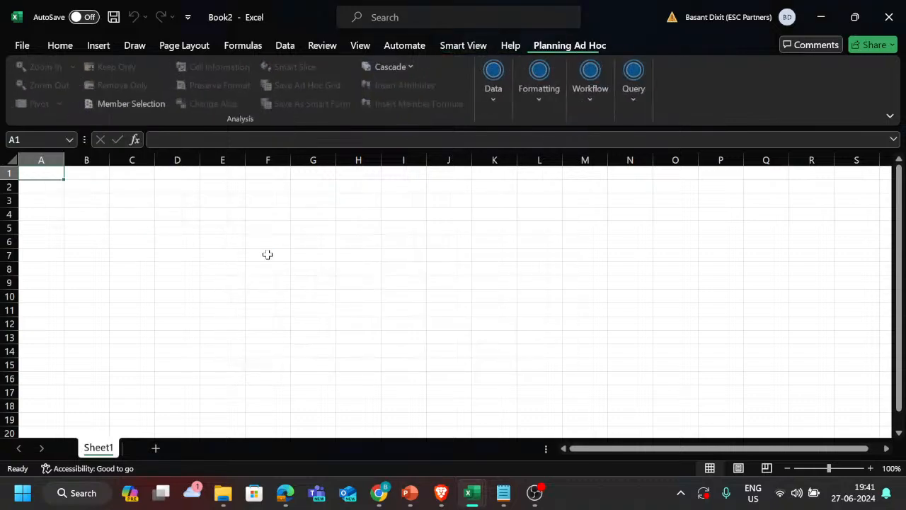
{"action": "left_click", "coordinate": [493, 87]}
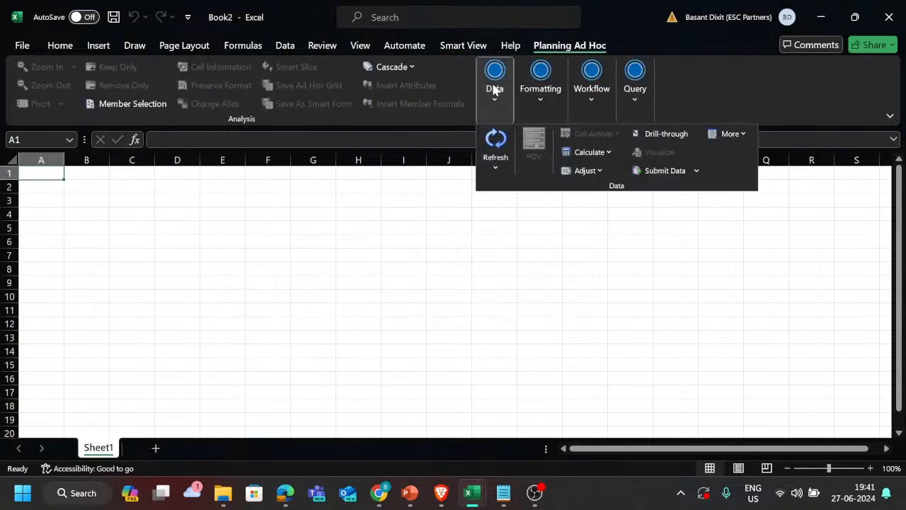
{"action": "left_click", "coordinate": [494, 145]}
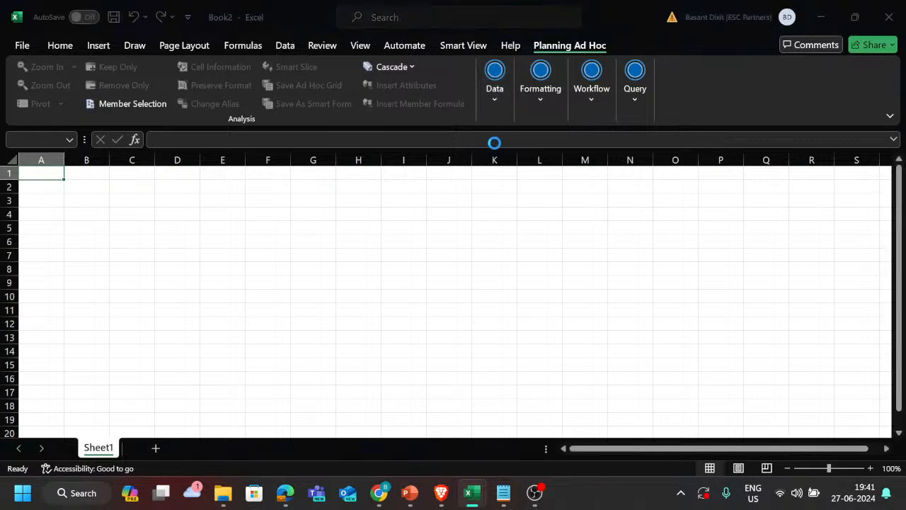
Step: Start Smart View Diagnostics for the ad hoc sheet and acknowledge the notice recommending an Office restart
{"action": "left_click", "coordinate": [435, 220]}
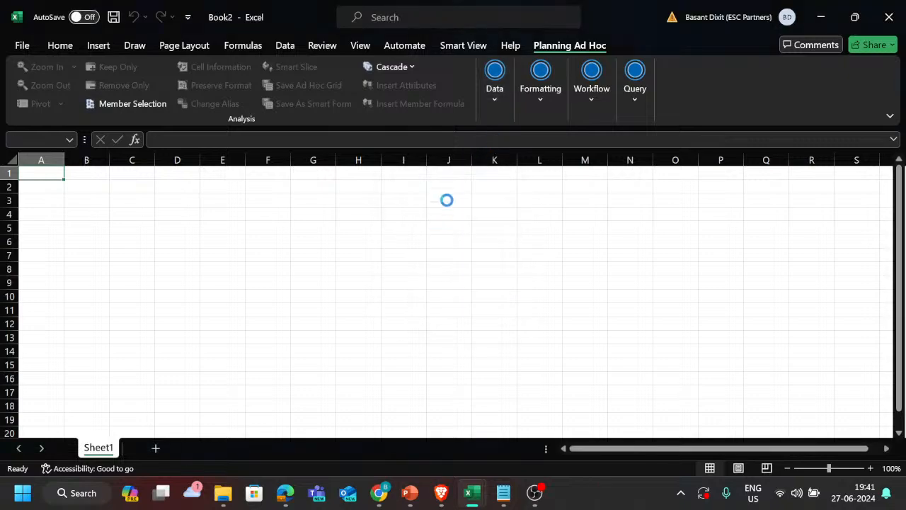
{"action": "left_click", "coordinate": [470, 45]}
{"action": "left_click", "coordinate": [466, 68]}
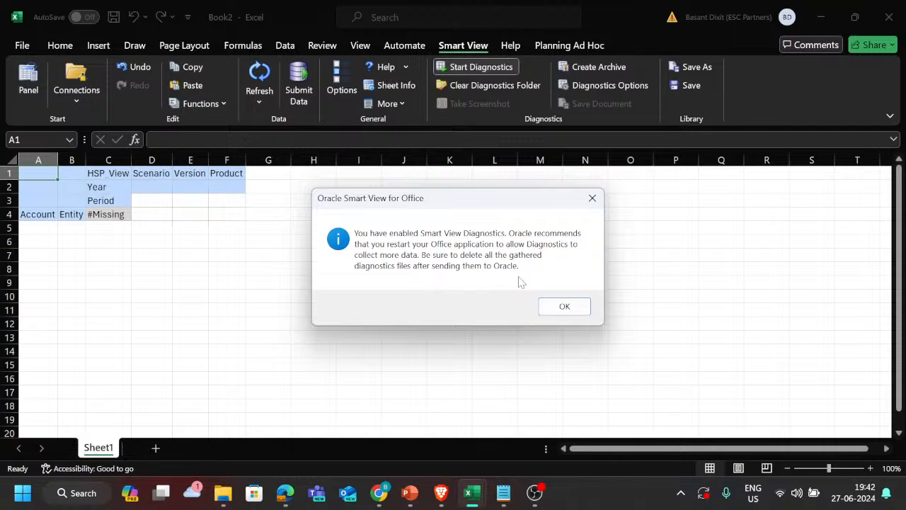
{"action": "left_click", "coordinate": [563, 306]}
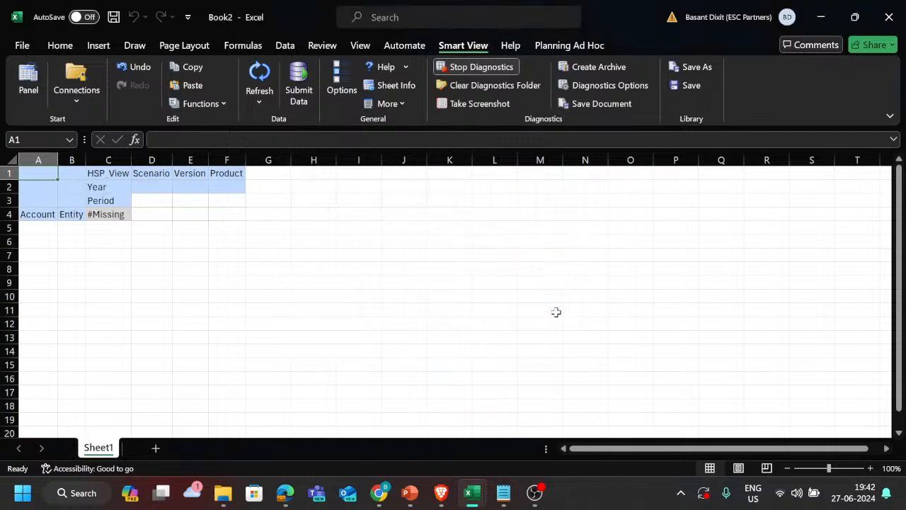
{"action": "left_click", "coordinate": [468, 89]}
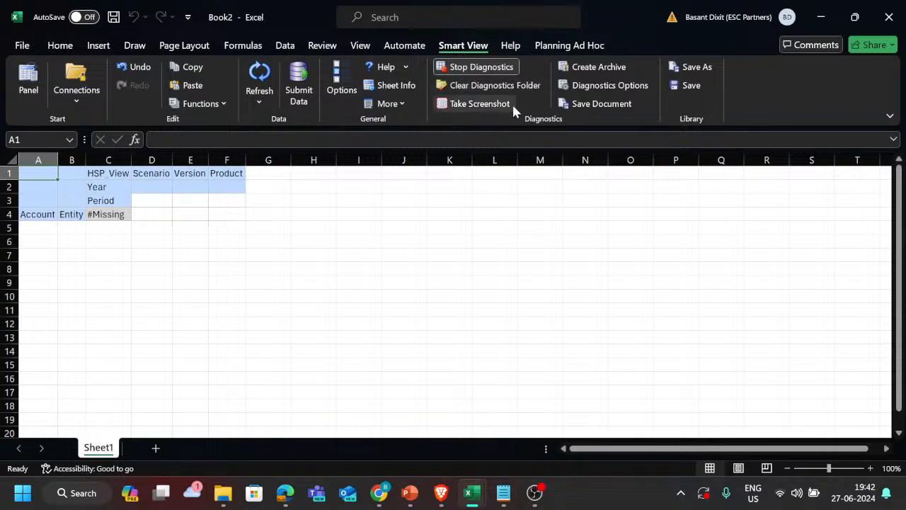
Step: Open the Diagnostics Options and inspect the full path that diagnostics output is routed to
{"action": "left_click", "coordinate": [589, 88]}
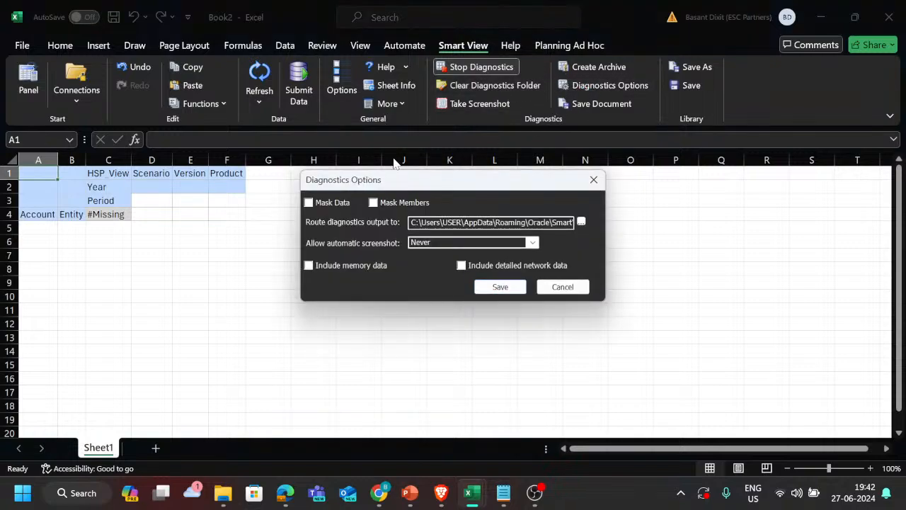
{"action": "left_click_drag", "start_coordinate": [393, 182], "coordinate": [395, 177]}
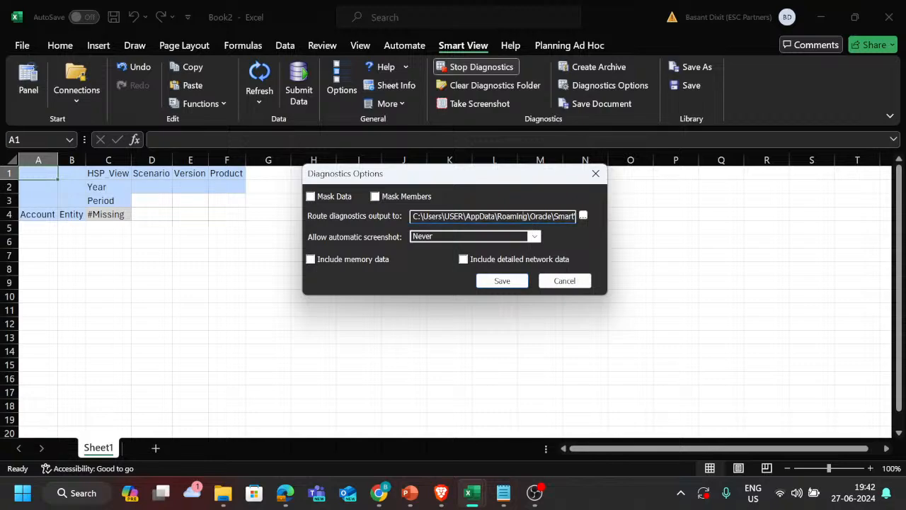
{"action": "key", "text": "Right"}
{"action": "key", "text": "Right"}
{"action": "key", "text": "Right"}
{"action": "key", "text": "Right"}
{"action": "key", "text": "Right"}
{"action": "key", "text": "Right"}
{"action": "key", "text": "Right"}
{"action": "key", "text": "Right"}
{"action": "key", "text": "Right"}
{"action": "key", "text": "Right"}
{"action": "key", "text": "Right"}
{"action": "key", "text": "Right"}
{"action": "key", "text": "Right"}
{"action": "key", "text": "Right"}
{"action": "key", "text": "Right"}
{"action": "key", "text": "Right"}
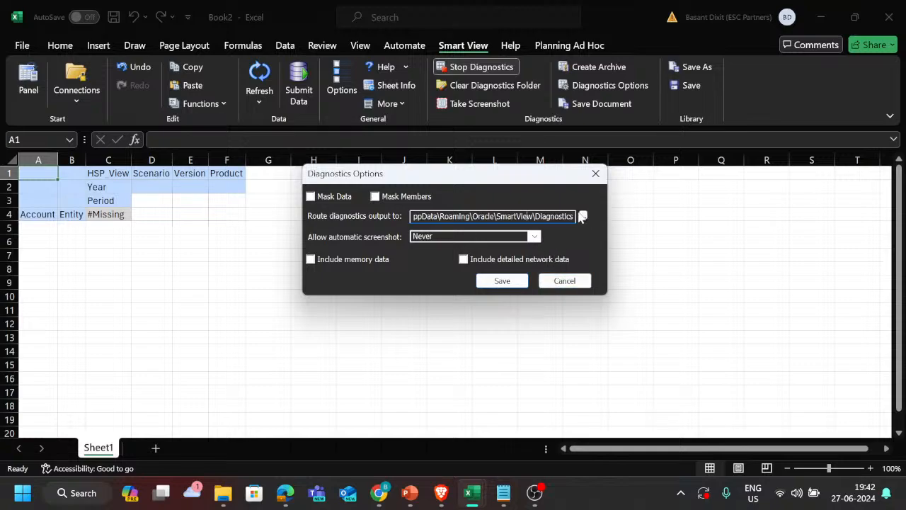
{"action": "left_click_drag", "start_coordinate": [555, 181], "coordinate": [632, 192]}
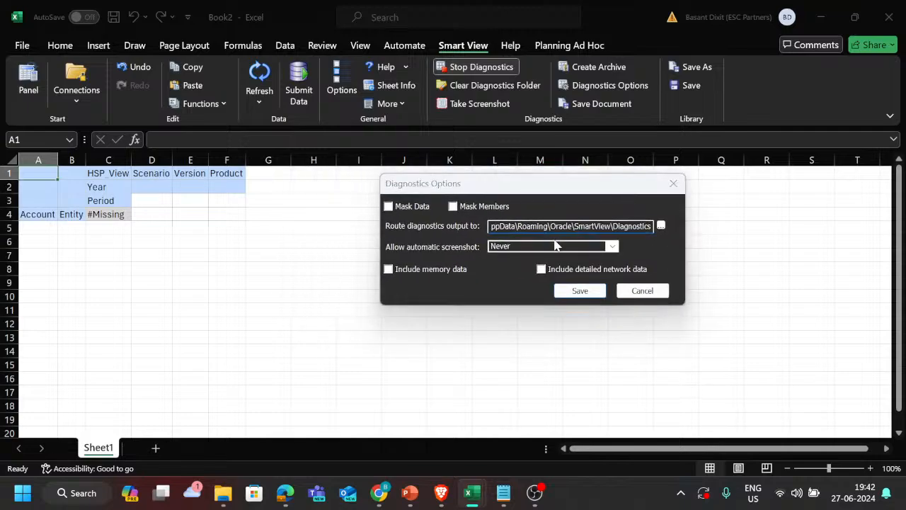
Step: Switch to the Oracle Help Center in Brave, open the Smart View Diagnostics and Health Check chapter and copy its address
{"action": "key", "text": "alt+Tab"}
{"action": "key", "text": "alt+Tab"}
{"action": "key", "text": "alt+Tab"}
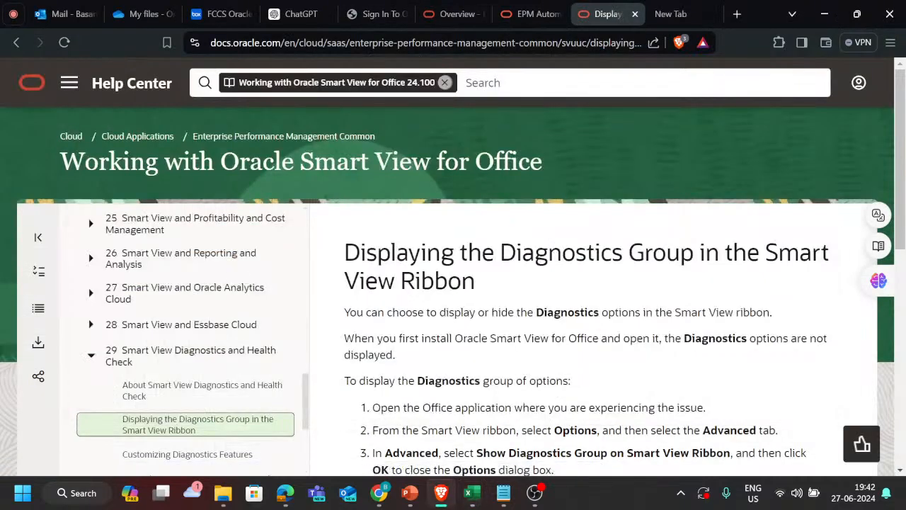
{"action": "left_click", "coordinate": [189, 359]}
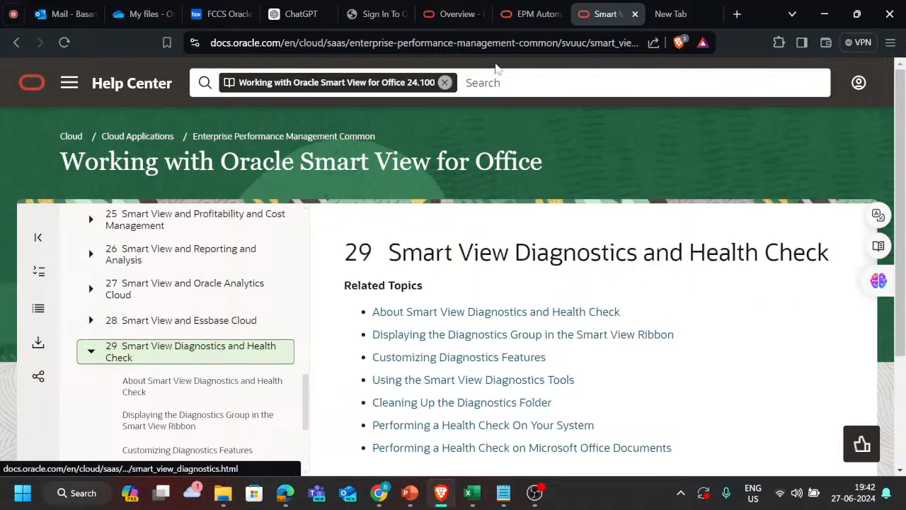
{"action": "left_click", "coordinate": [496, 42]}
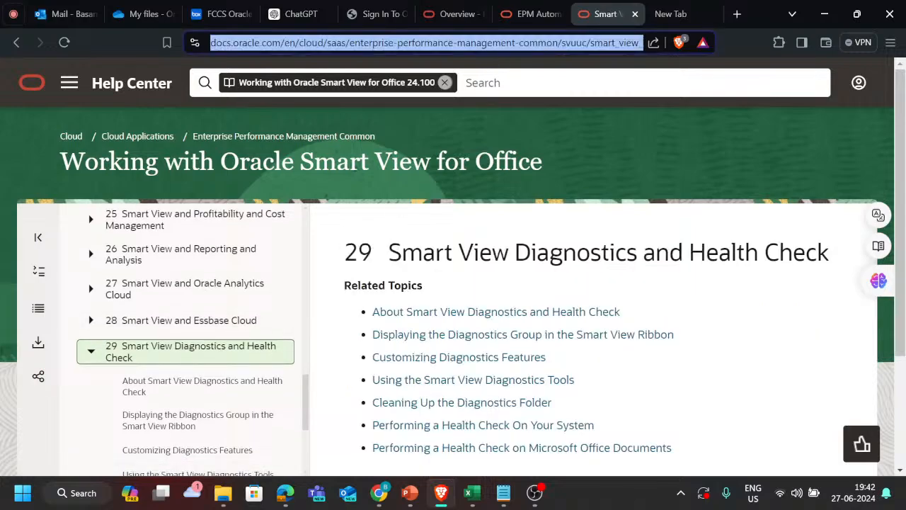
Step: Post the copied Smart View diagnostics documentation link in the Teams meeting chat
{"action": "key", "text": "alt+Tab"}
{"action": "key", "text": "alt+shift+Tab"}
{"action": "left_click", "coordinate": [2, 6]}
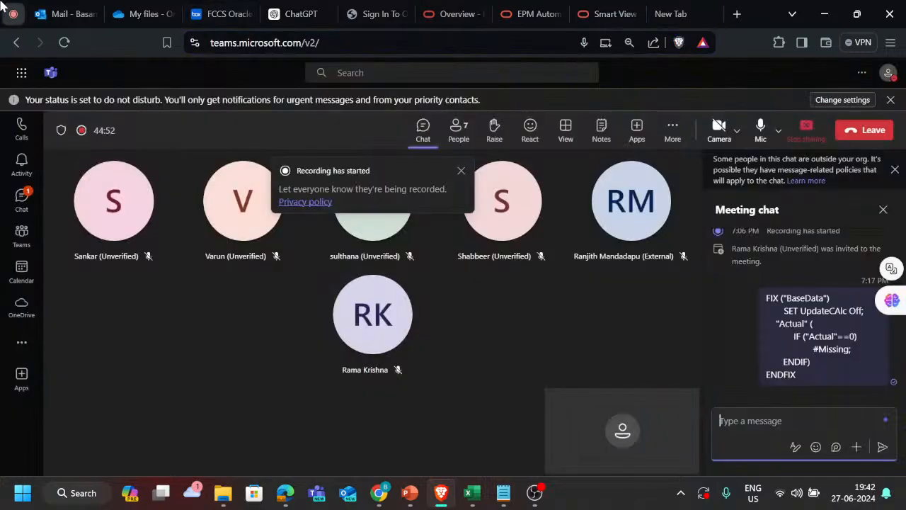
{"action": "type", "text": "https://docs.oracle.com/en/cloud/saas/enterprise-performance-management-common/svuuc/smart_view_diagnostics.html"}
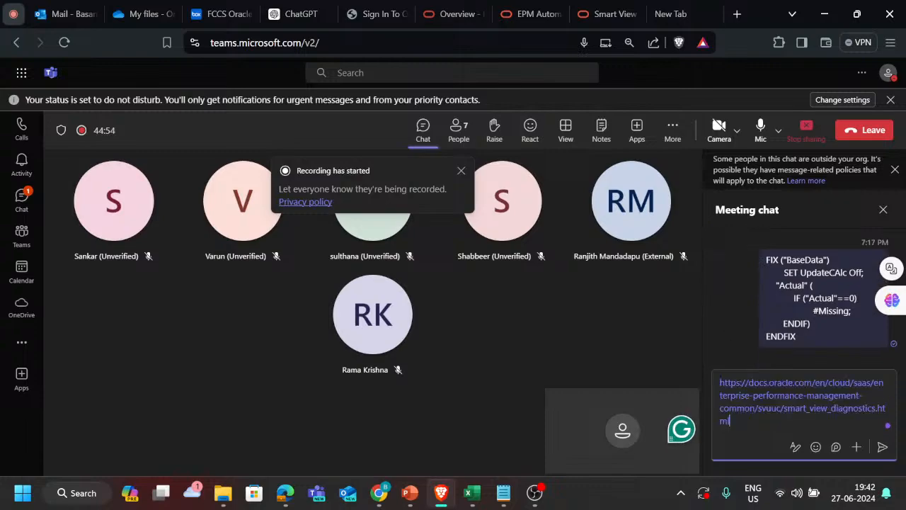
{"action": "key", "text": "Return"}
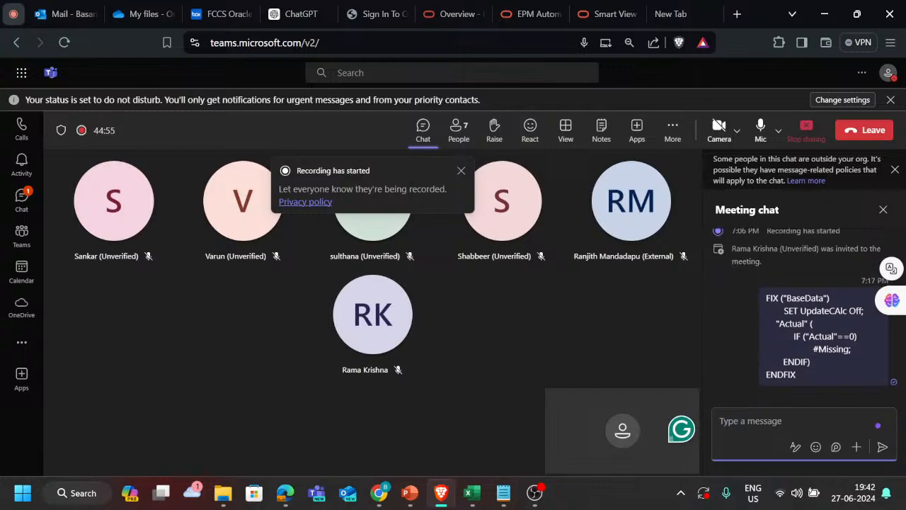
Step: Return to the Smart View documentation and look over the topics under Smart View Diagnostics and Health Check
{"action": "left_click", "coordinate": [668, 8]}
{"action": "left_click", "coordinate": [615, 7]}
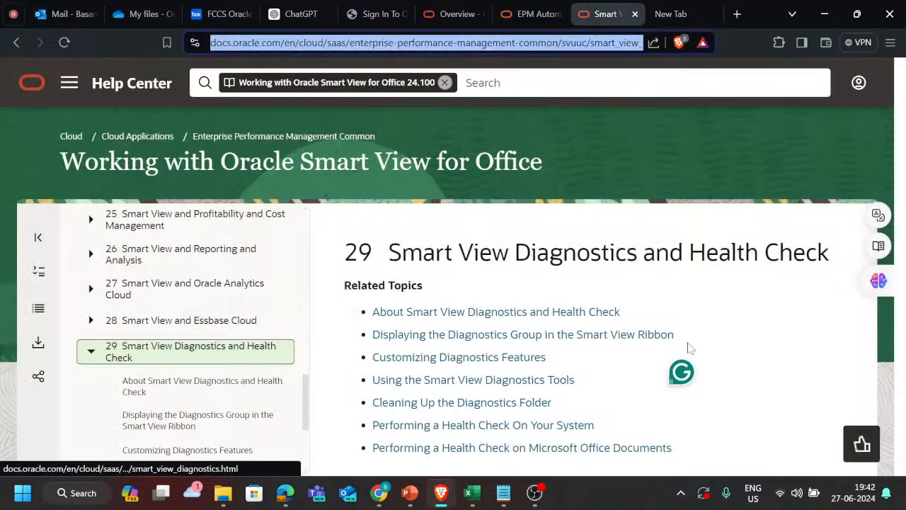
{"action": "scroll", "coordinate": [687, 348], "scroll_direction": "down", "scroll_amount": 3}
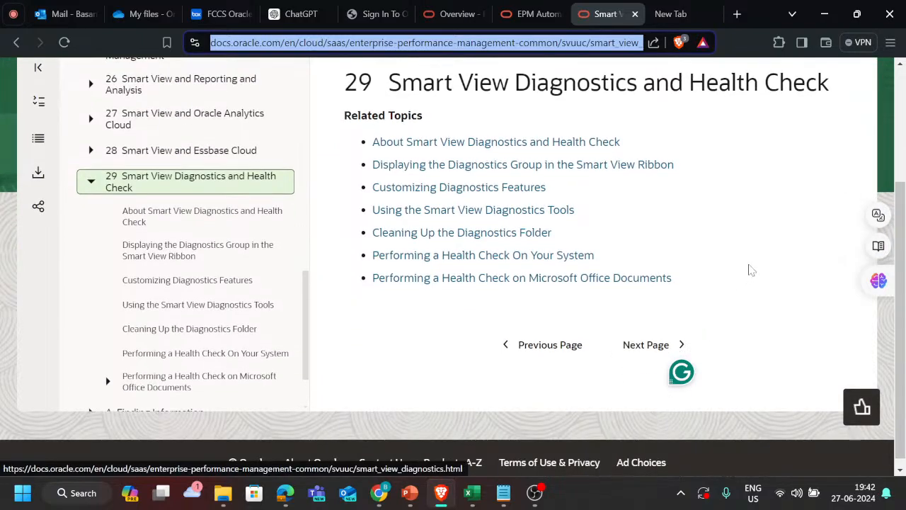
{"action": "scroll", "coordinate": [239, 273], "scroll_direction": "up", "scroll_amount": 1}
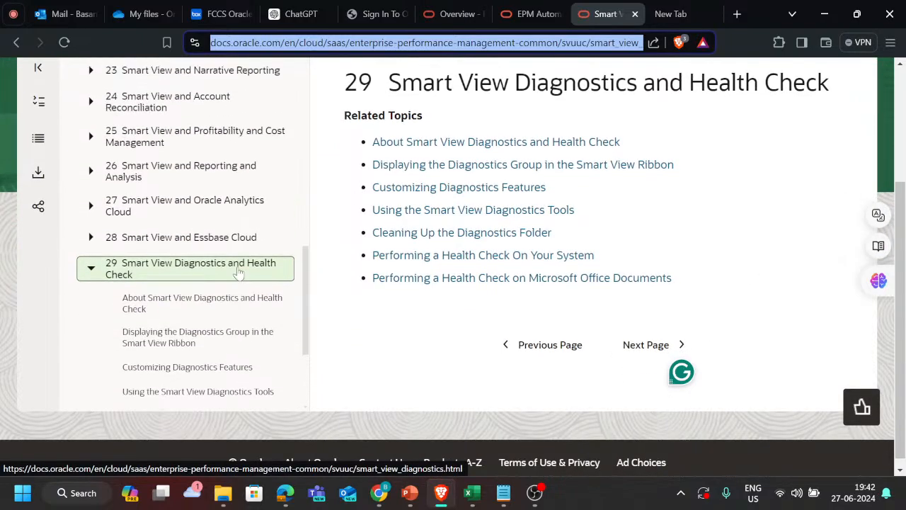
{"action": "scroll", "coordinate": [238, 273], "scroll_direction": "down", "scroll_amount": 3}
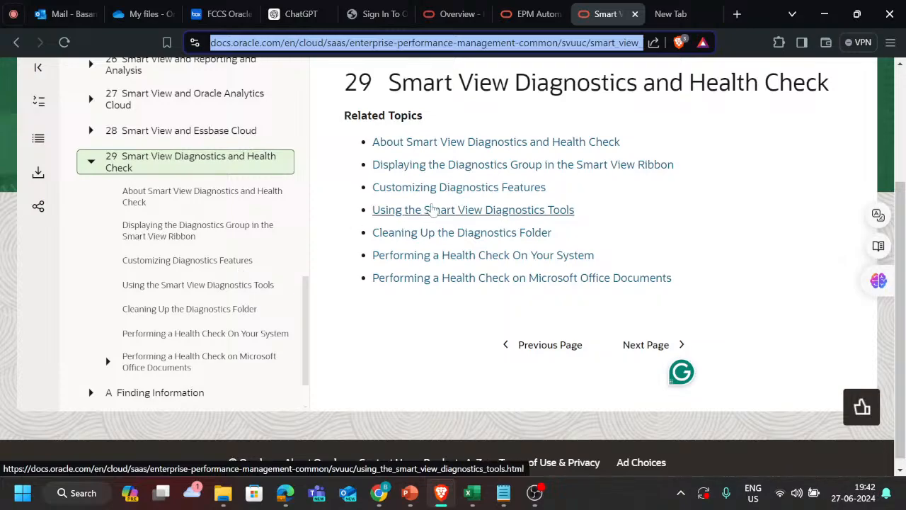
{"action": "scroll", "coordinate": [383, 208], "scroll_direction": "up", "scroll_amount": 1}
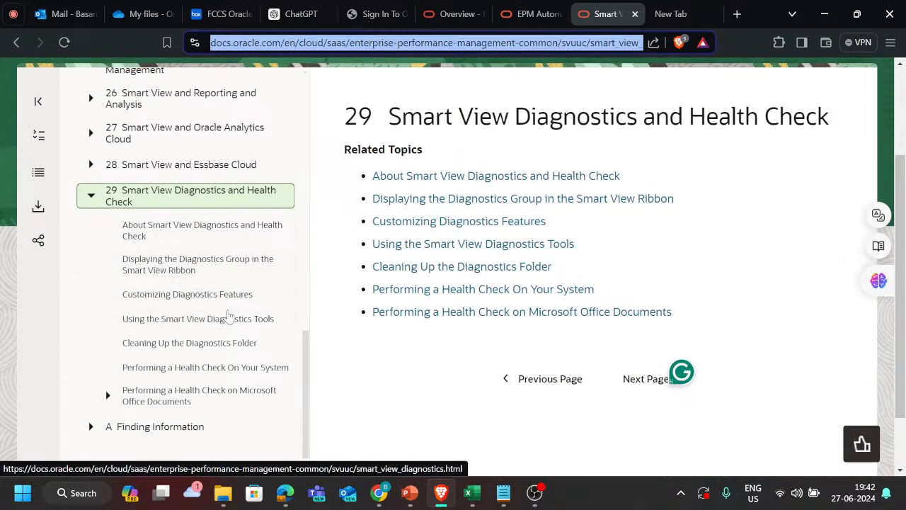
{"action": "scroll", "coordinate": [229, 316], "scroll_direction": "up", "scroll_amount": 1}
{"action": "scroll", "coordinate": [233, 313], "scroll_direction": "down", "scroll_amount": 1}
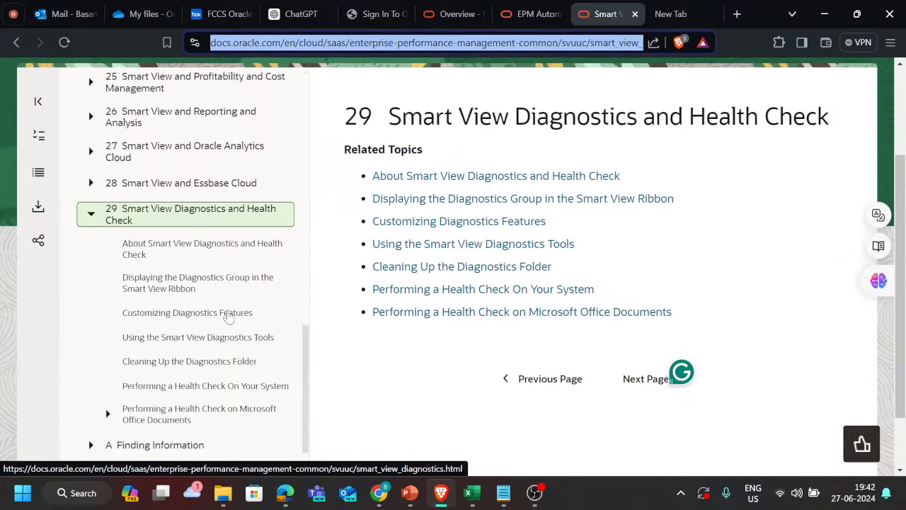
Step: Open the topic Using the Smart View Diagnostics Tools and read through its whole procedure
{"action": "left_click", "coordinate": [187, 339]}
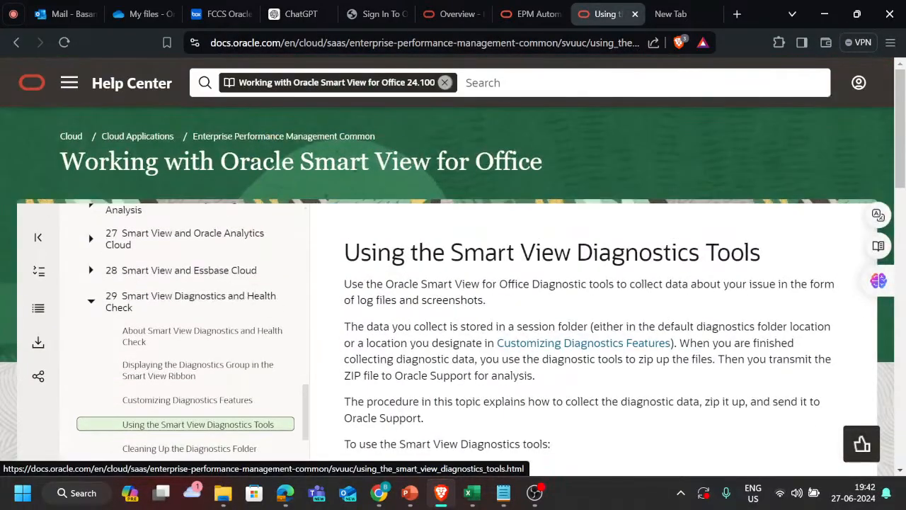
{"action": "scroll", "coordinate": [542, 333], "scroll_direction": "down", "scroll_amount": 6}
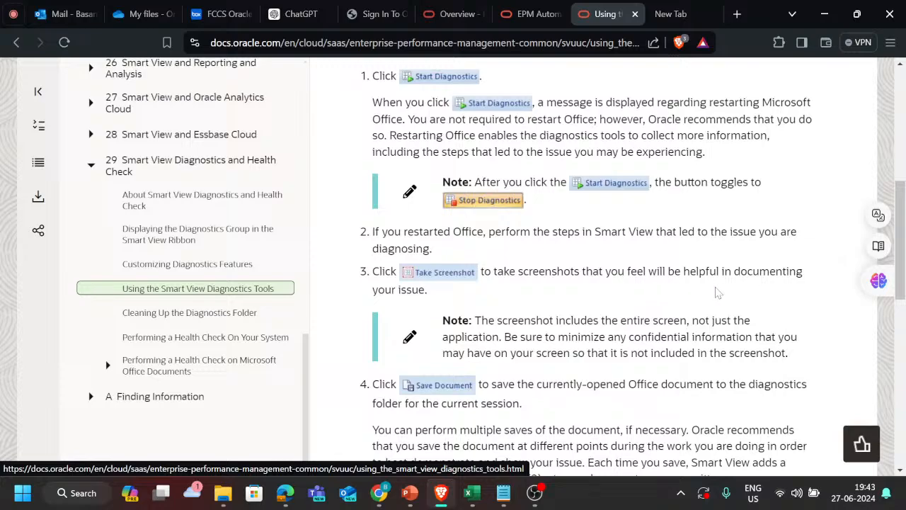
{"action": "scroll", "coordinate": [717, 316], "scroll_direction": "down", "scroll_amount": 1}
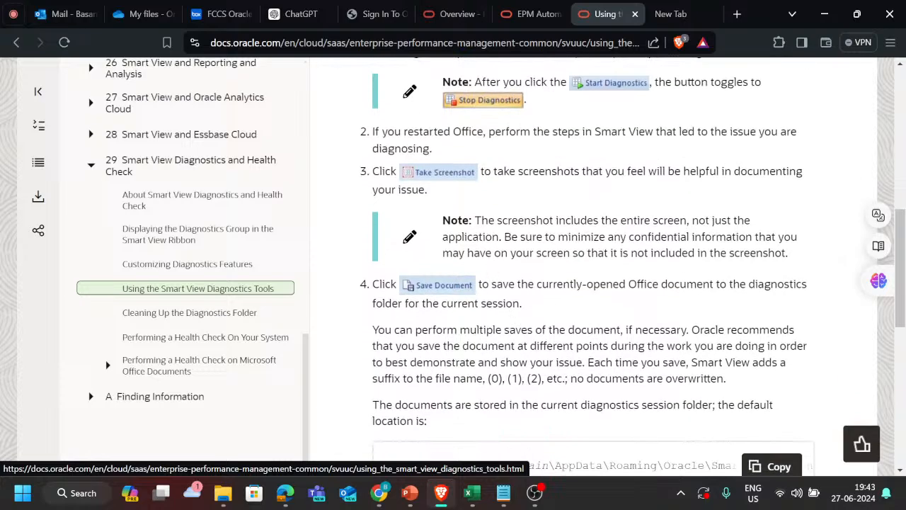
{"action": "scroll", "coordinate": [609, 267], "scroll_direction": "down", "scroll_amount": 5}
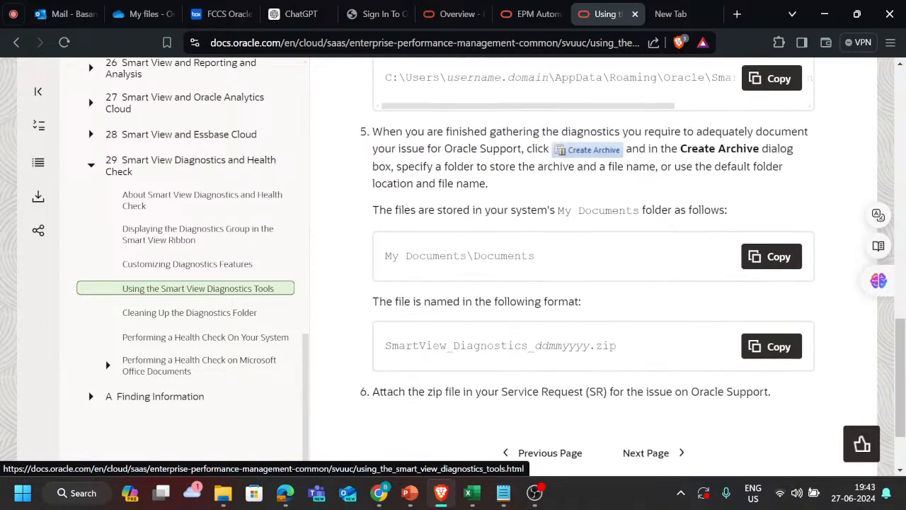
{"action": "scroll", "coordinate": [595, 266], "scroll_direction": "down", "scroll_amount": 1}
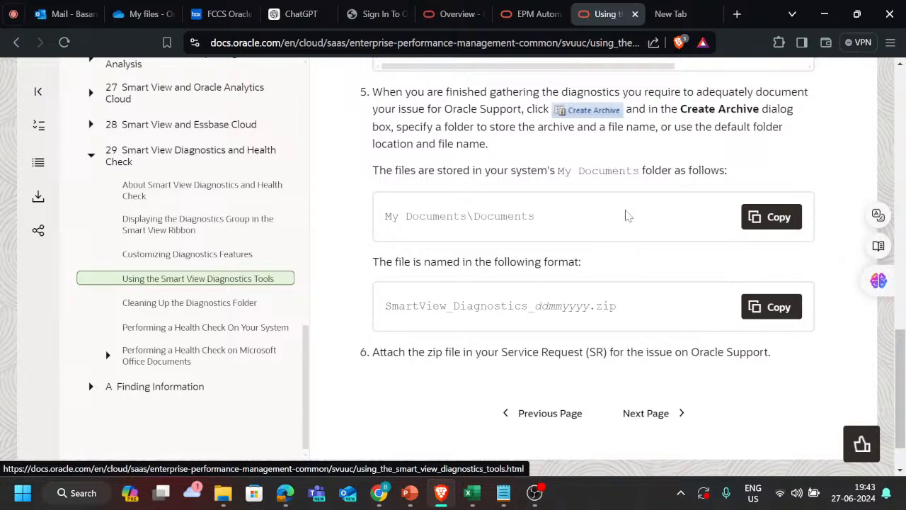
{"action": "scroll", "coordinate": [614, 257], "scroll_direction": "down", "scroll_amount": 1}
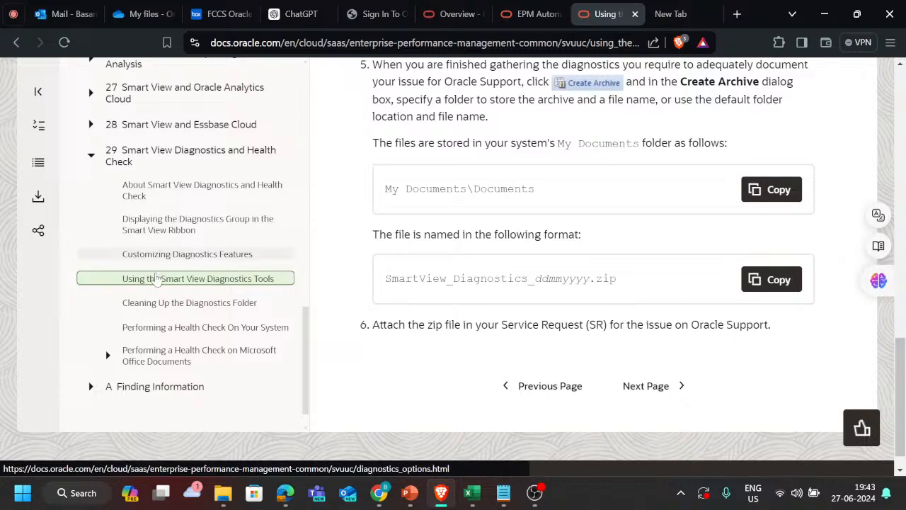
Step: Open the topic Cleaning Up the Diagnostics Folder and read both procedures for clearing diagnostics folders
{"action": "left_click", "coordinate": [166, 304]}
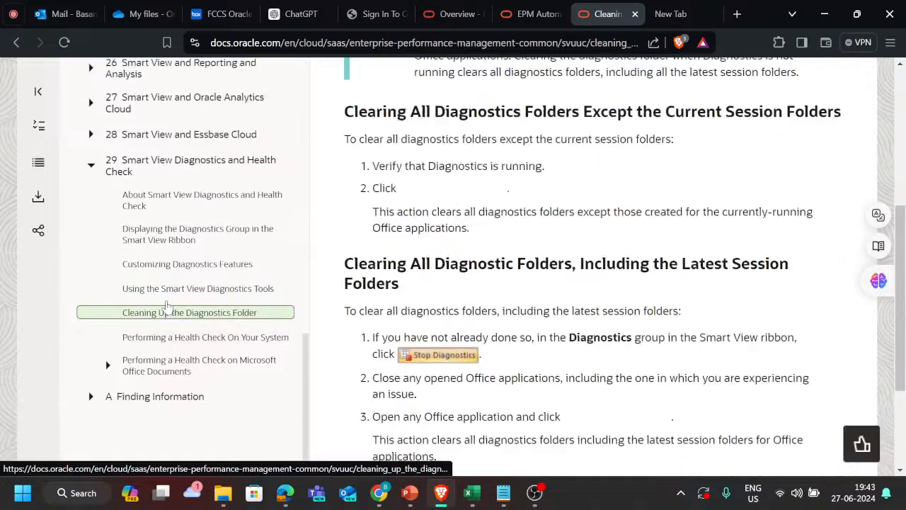
{"action": "scroll", "coordinate": [479, 337], "scroll_direction": "down", "scroll_amount": 3}
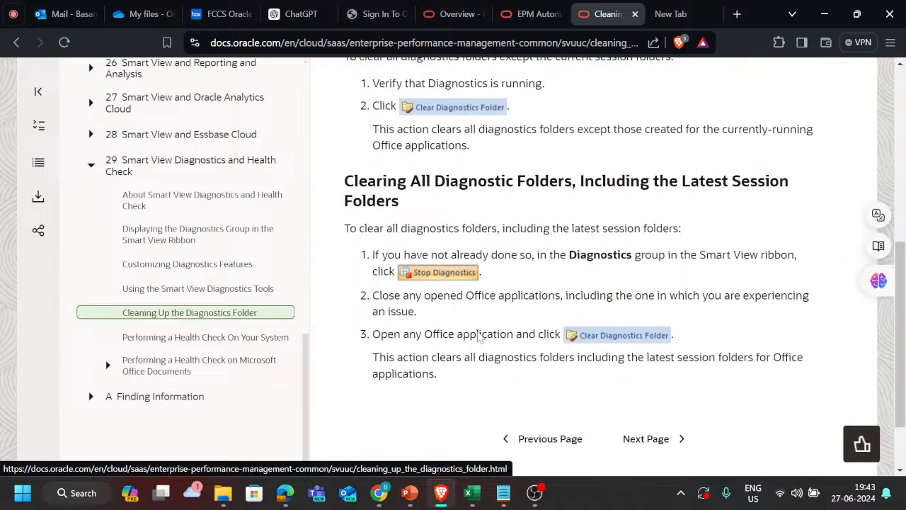
{"action": "scroll", "coordinate": [480, 336], "scroll_direction": "down", "scroll_amount": 1}
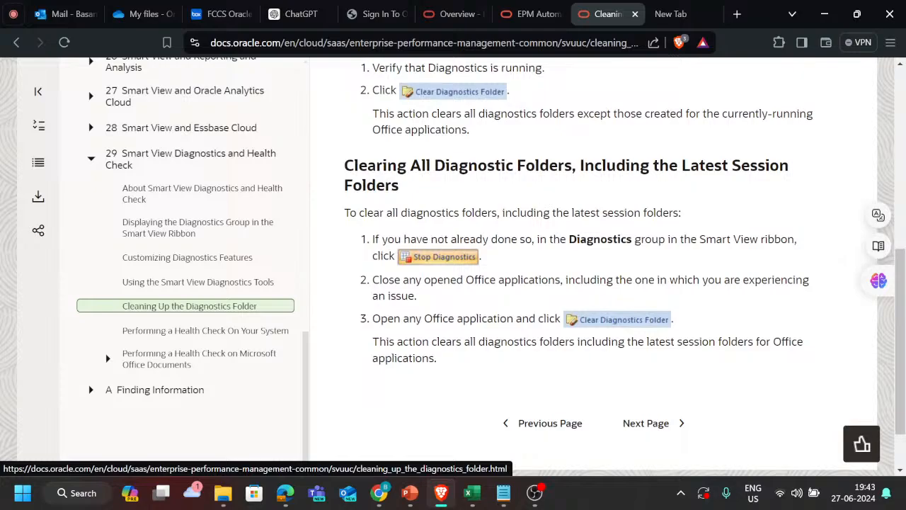
{"action": "scroll", "coordinate": [521, 224], "scroll_direction": "up", "scroll_amount": 1}
{"action": "scroll", "coordinate": [520, 269], "scroll_direction": "up", "scroll_amount": 3}
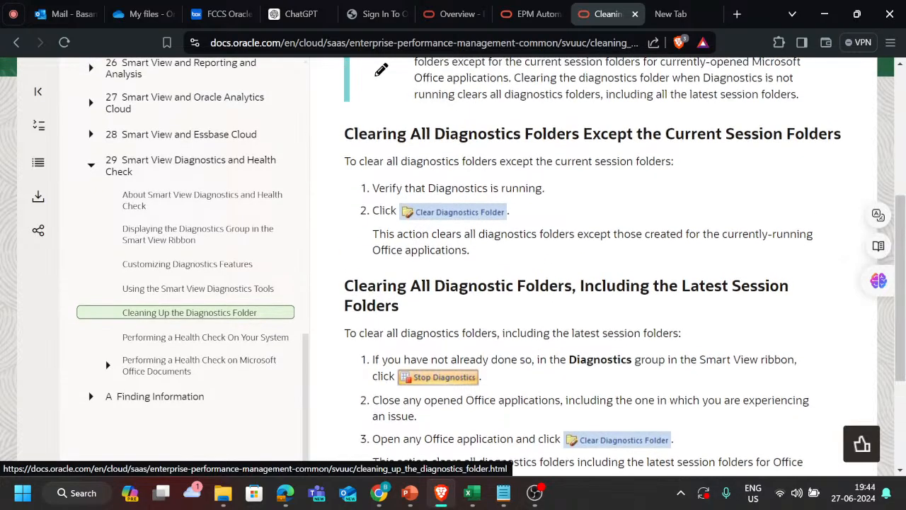
{"action": "scroll", "coordinate": [520, 269], "scroll_direction": "down", "scroll_amount": 3}
{"action": "scroll", "coordinate": [538, 269], "scroll_direction": "down", "scroll_amount": 2}
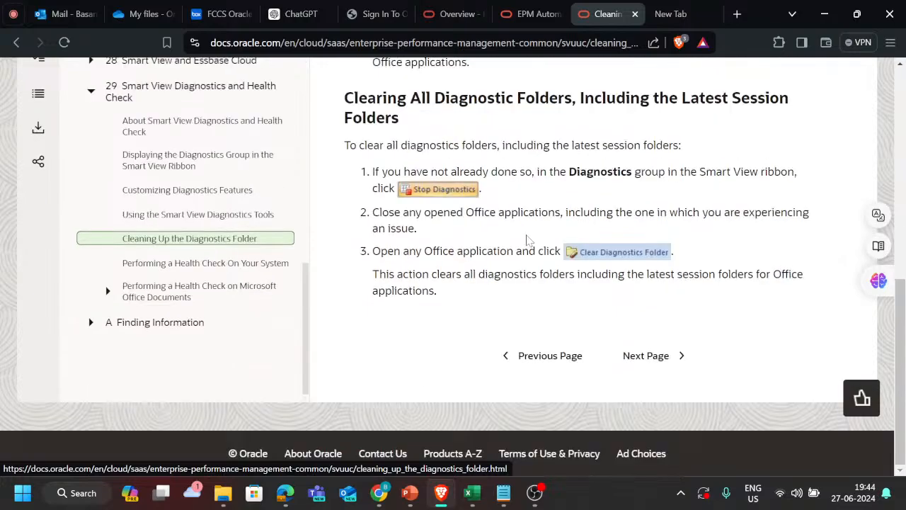
Step: Switch to File Explorer and look through the SmartView and EPM Automate folders under C:\Oracle for the diagnostics files
{"action": "key", "text": "alt+Tab"}
{"action": "key", "text": "alt+Tab"}
{"action": "key", "text": "alt+Tab"}
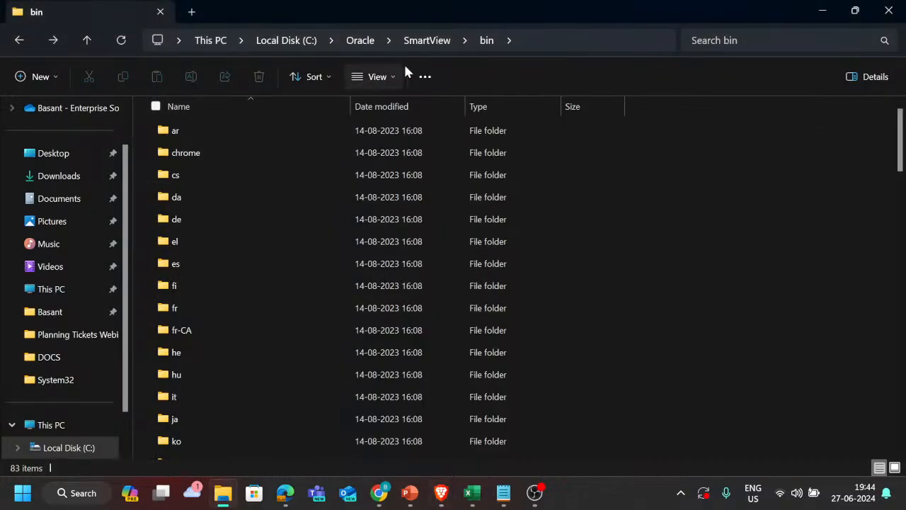
{"action": "left_click", "coordinate": [417, 41]}
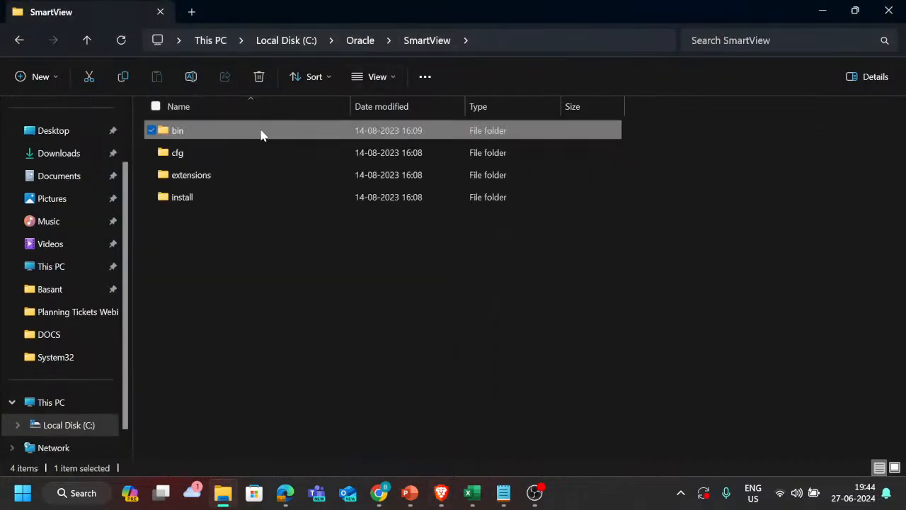
{"action": "left_click", "coordinate": [365, 42]}
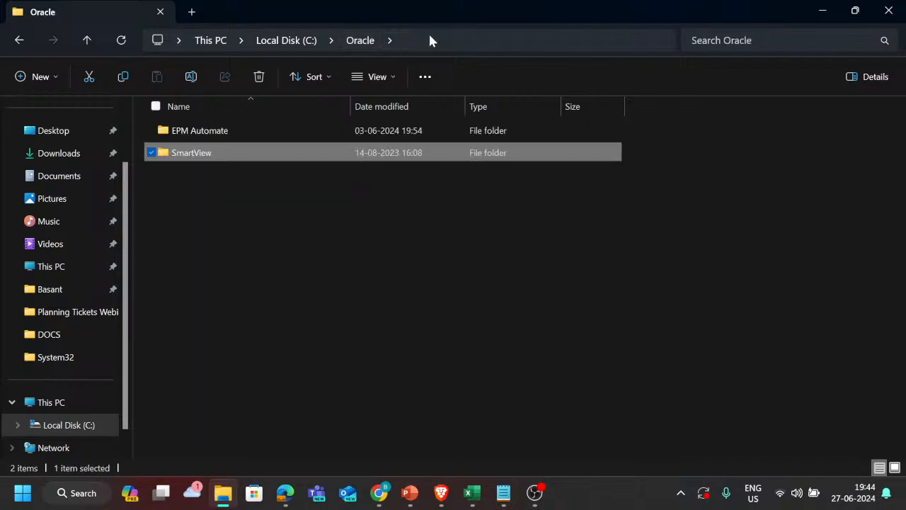
{"action": "double_click", "coordinate": [216, 132]}
{"action": "key", "text": "BackSpace"}
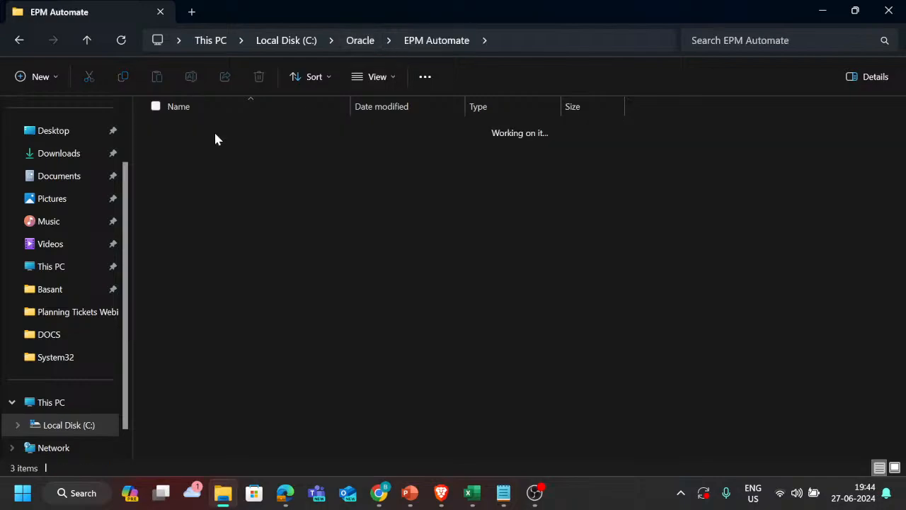
{"action": "key", "text": "Down"}
{"action": "key", "text": "Return"}
{"action": "key", "text": "Down"}
{"action": "key", "text": "Down"}
{"action": "key", "text": "Down"}
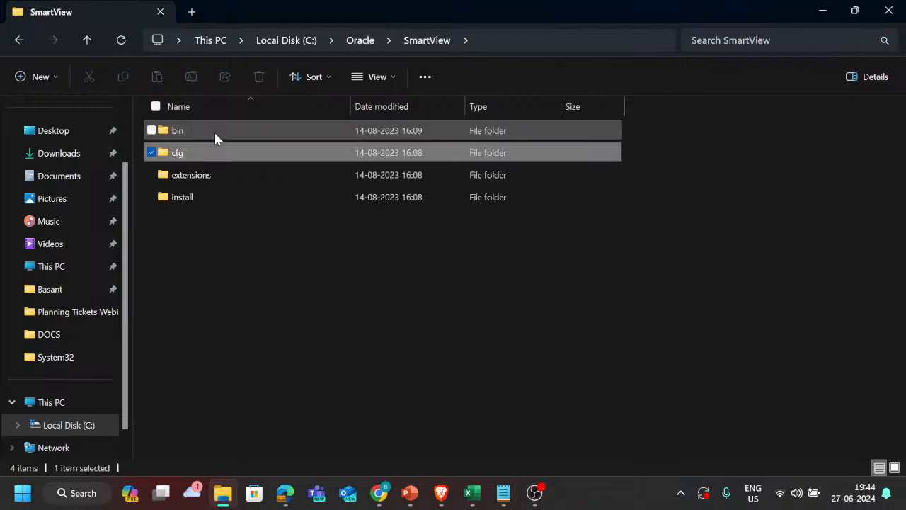
Step: Return to Excel, dismiss the Diagnostics Options dialog, and capture a Smart View diagnostics screenshot and a saved copy of the document
{"action": "key", "text": "alt+Tab"}
{"action": "key", "text": "alt+Tab"}
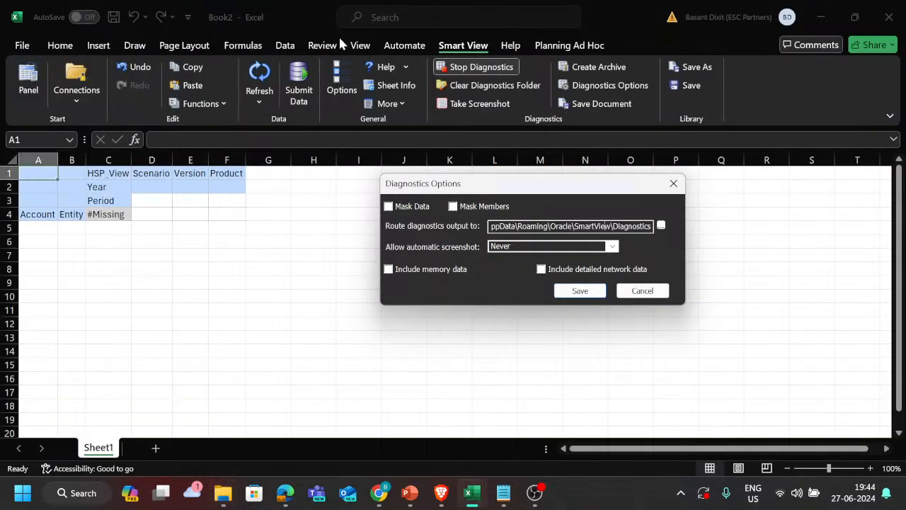
{"action": "left_click", "coordinate": [673, 184]}
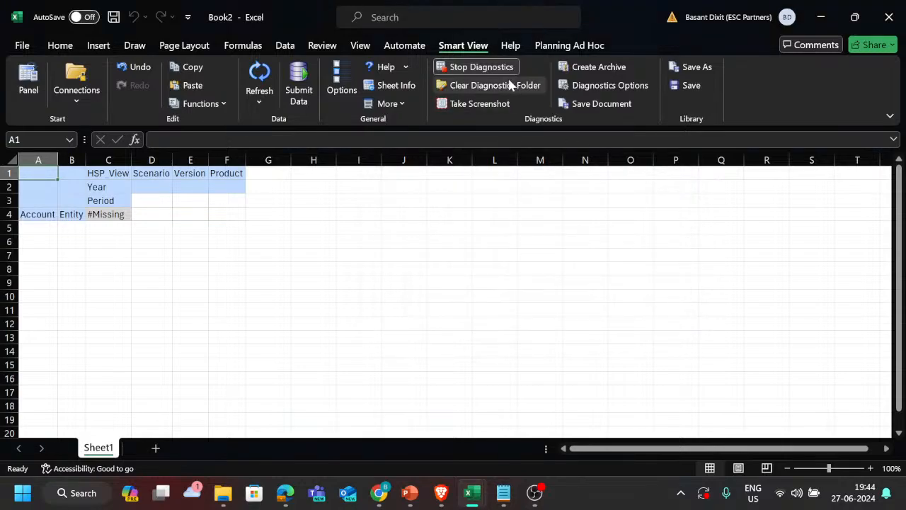
{"action": "left_click", "coordinate": [476, 103]}
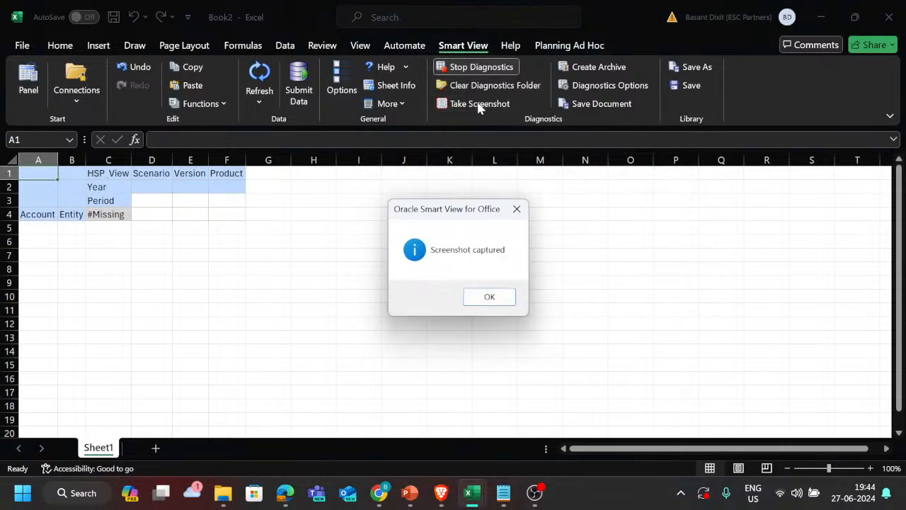
{"action": "left_click", "coordinate": [477, 297]}
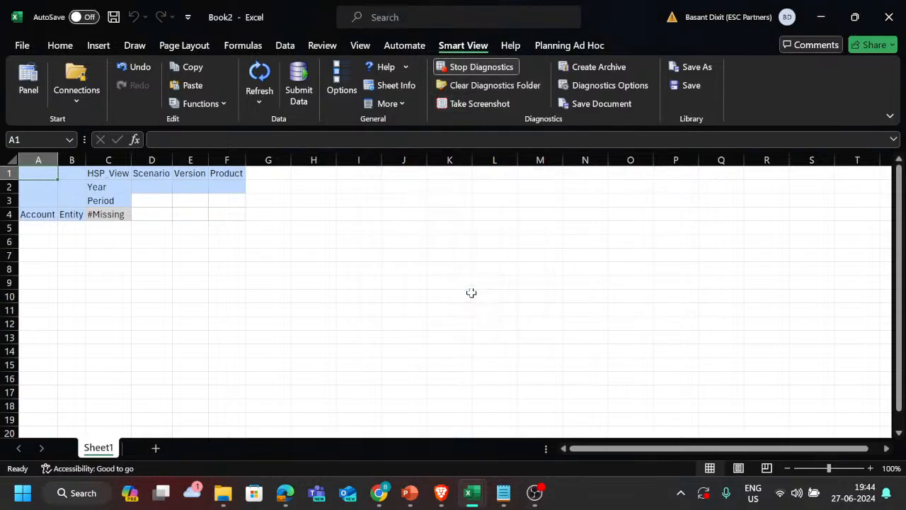
{"action": "left_click", "coordinate": [600, 106]}
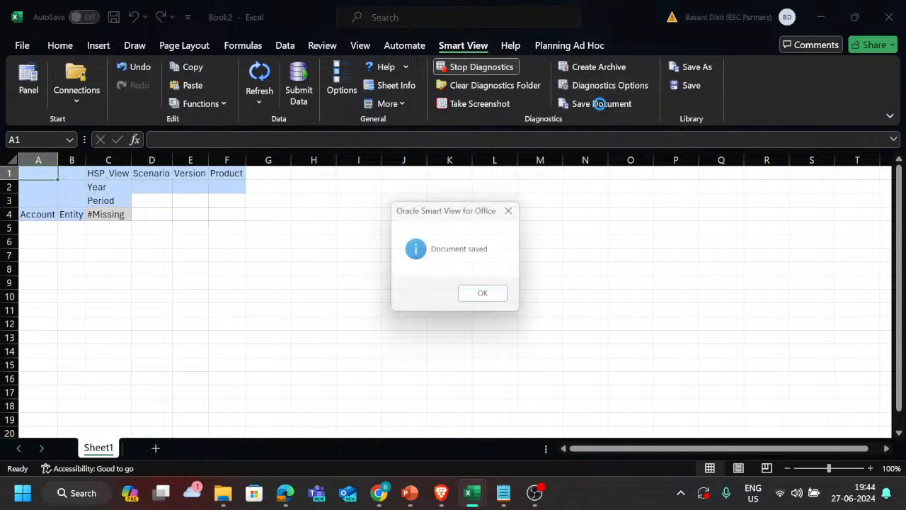
{"action": "left_click", "coordinate": [484, 300]}
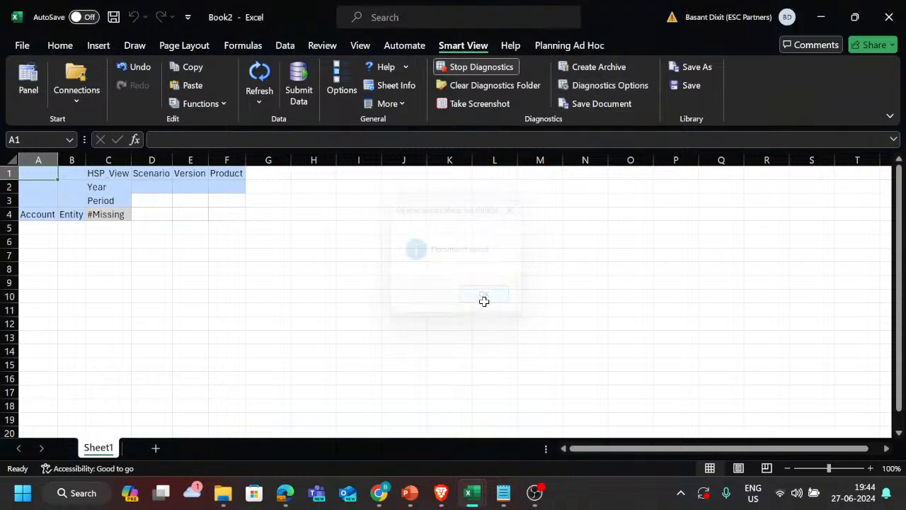
Step: Open the Smart View Diagnostics Options, review them, and save them with automatic screenshots set to Never
{"action": "left_click", "coordinate": [602, 90]}
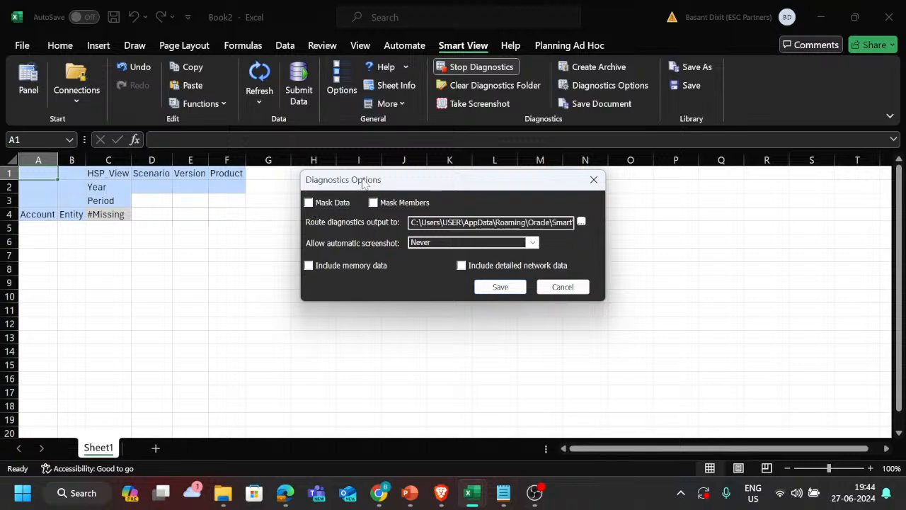
{"action": "left_click_drag", "start_coordinate": [363, 183], "coordinate": [407, 196]}
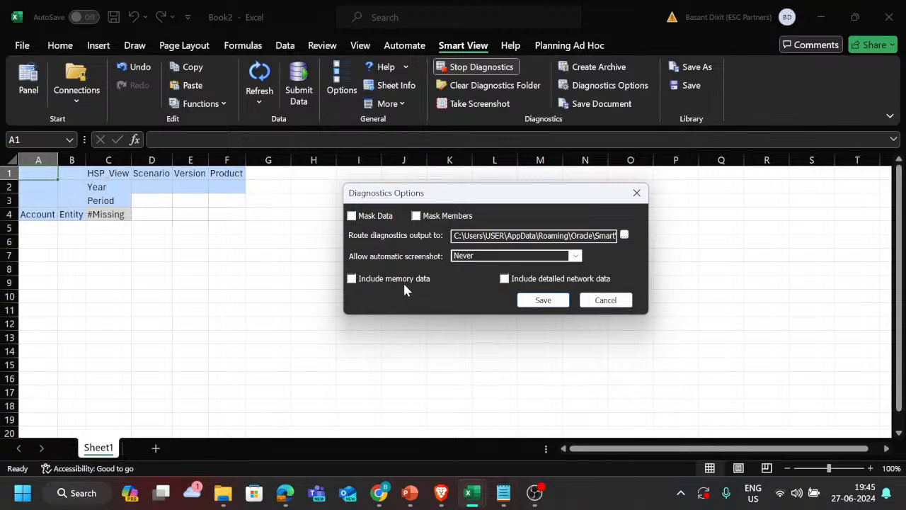
{"action": "left_click", "coordinate": [544, 300]}
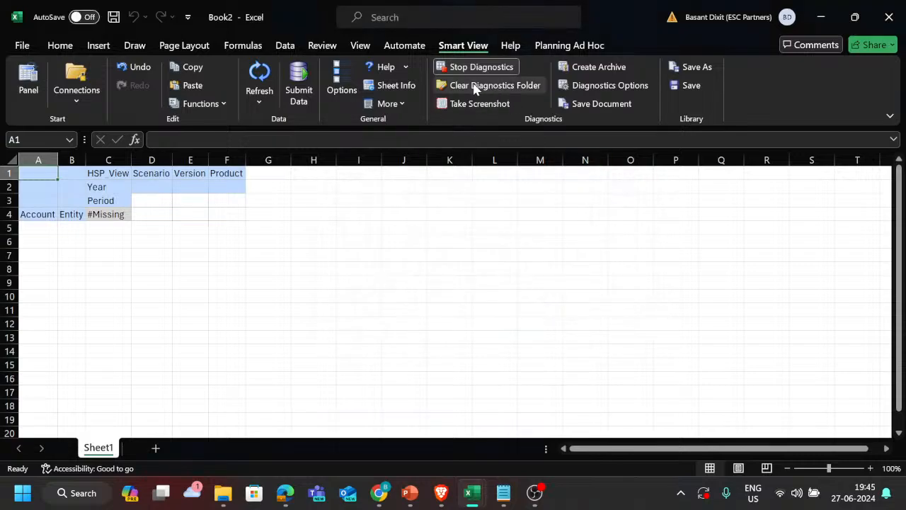
Step: Stop and restart Smart View Diagnostics, and create the archive SmartView_Diagnostics_2762024 in C:\Users\USER\Documents
{"action": "left_click", "coordinate": [484, 66]}
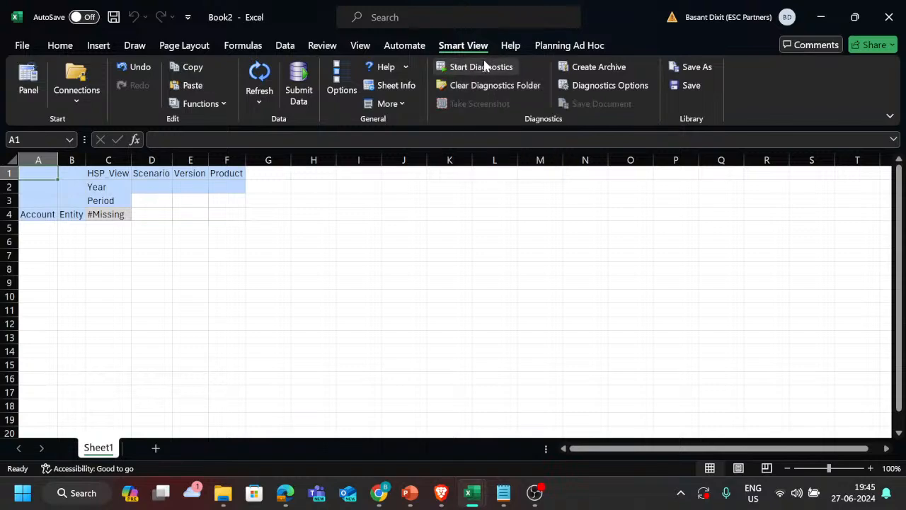
{"action": "left_click", "coordinate": [480, 67]}
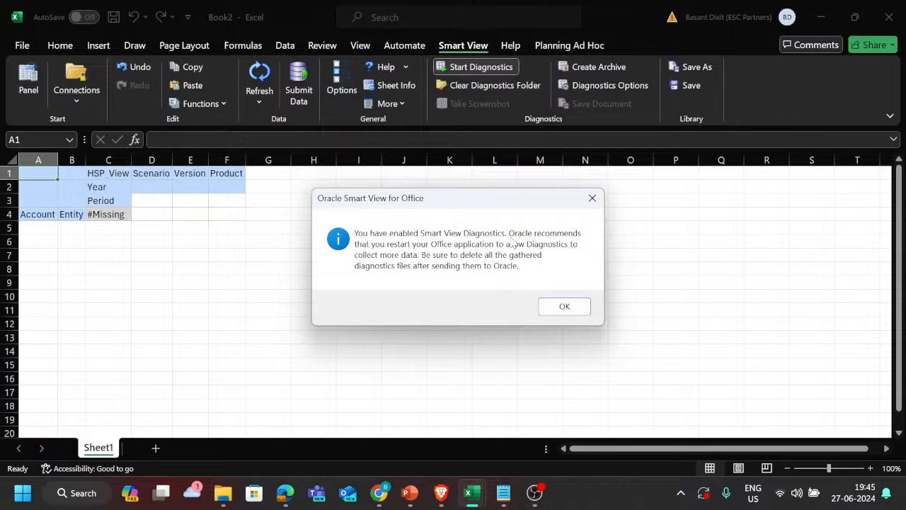
{"action": "left_click", "coordinate": [549, 308]}
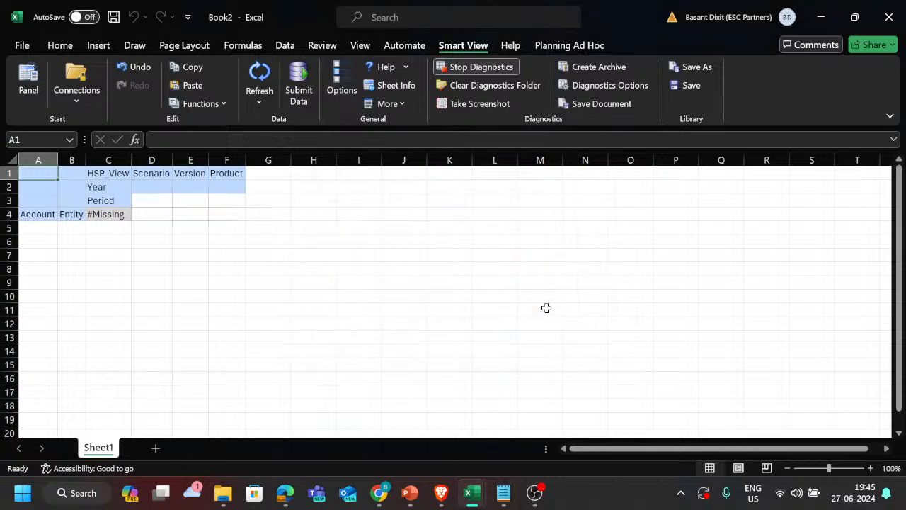
{"action": "left_click", "coordinate": [604, 68]}
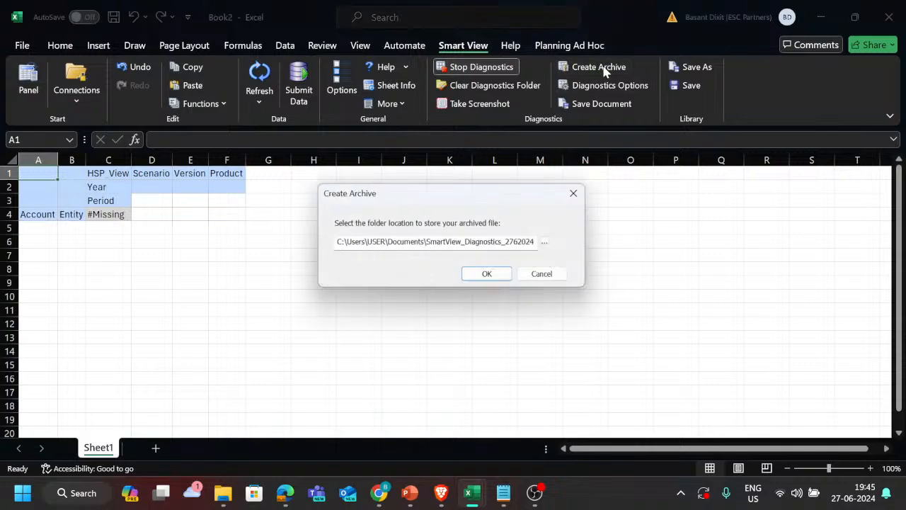
{"action": "left_click", "coordinate": [491, 276]}
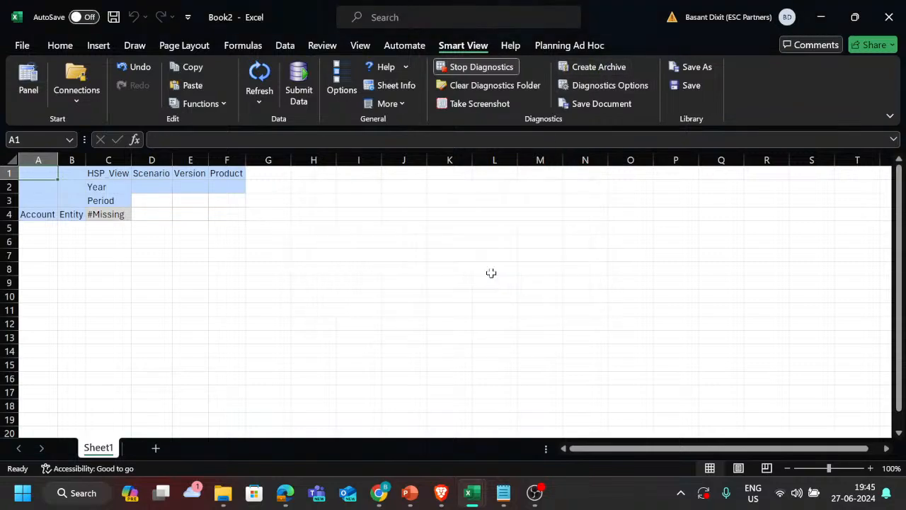
Step: Switch to File Explorer and reopen the SmartView folder from C:\Oracle to check its contents
{"action": "key", "text": "alt+Tab"}
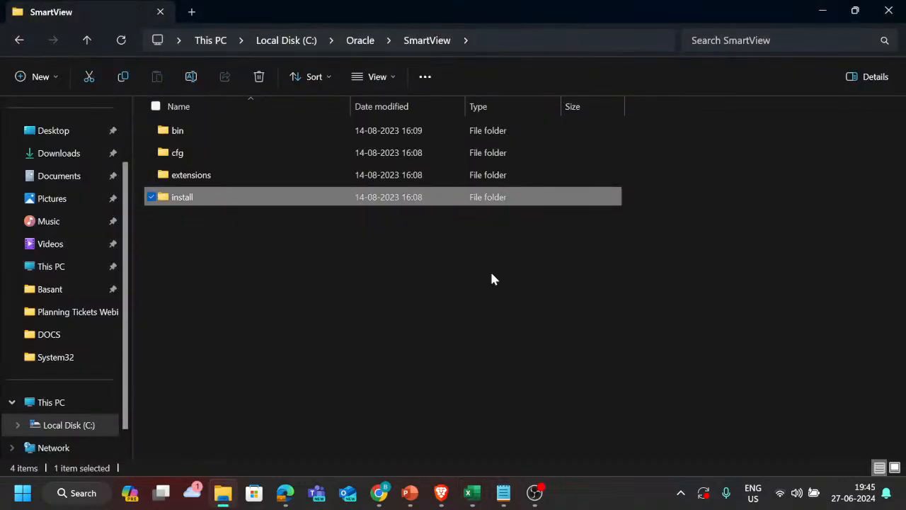
{"action": "left_click", "coordinate": [357, 40]}
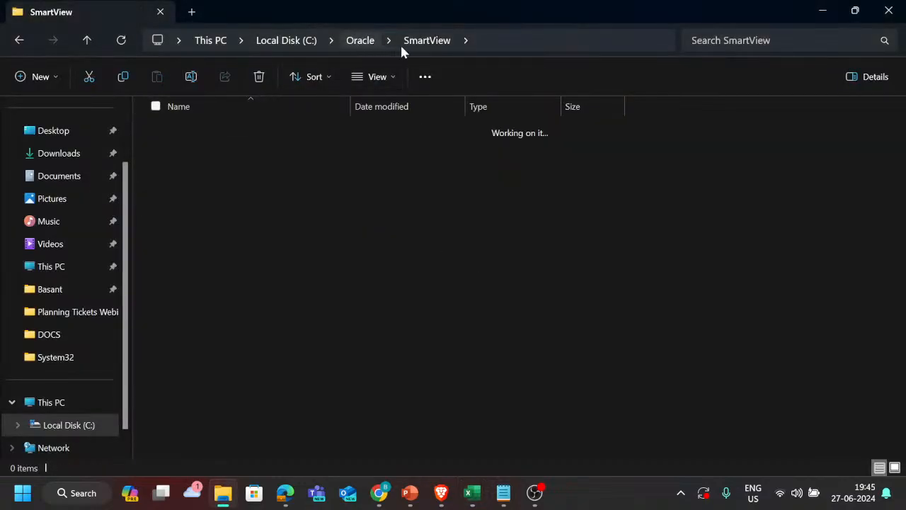
{"action": "left_click", "coordinate": [426, 41]}
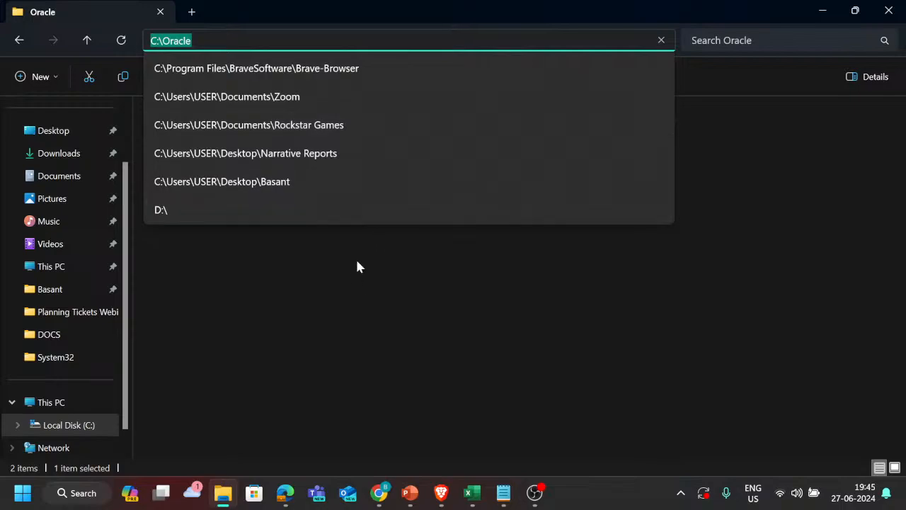
{"action": "left_click", "coordinate": [354, 281]}
{"action": "left_click", "coordinate": [353, 279]}
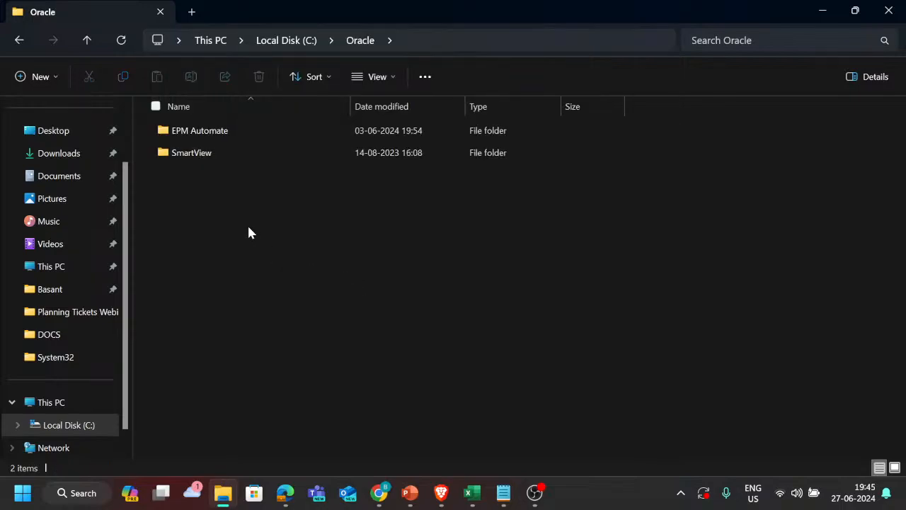
{"action": "double_click", "coordinate": [258, 151]}
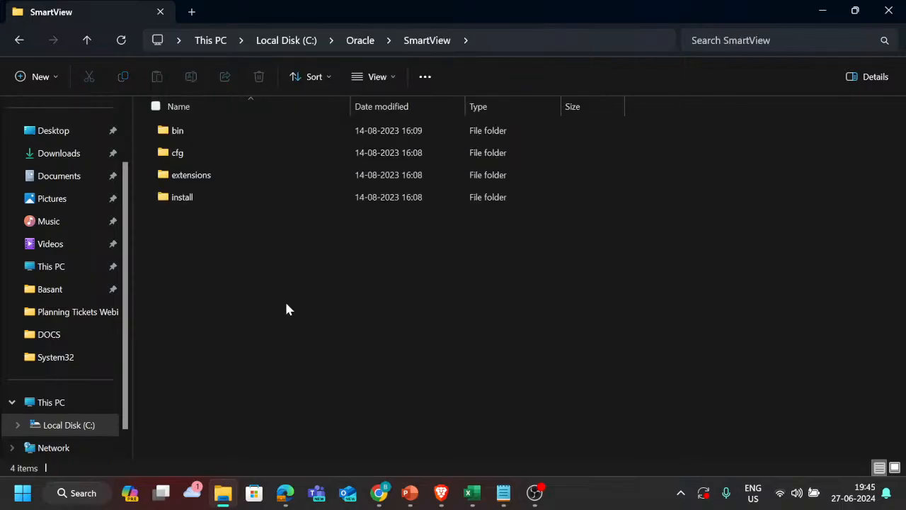
Step: Create a new folder named Diagnostics inside C:\Oracle\SmartView
{"action": "key", "text": "ctrl+shift+n"}
{"action": "key", "text": "super+v"}
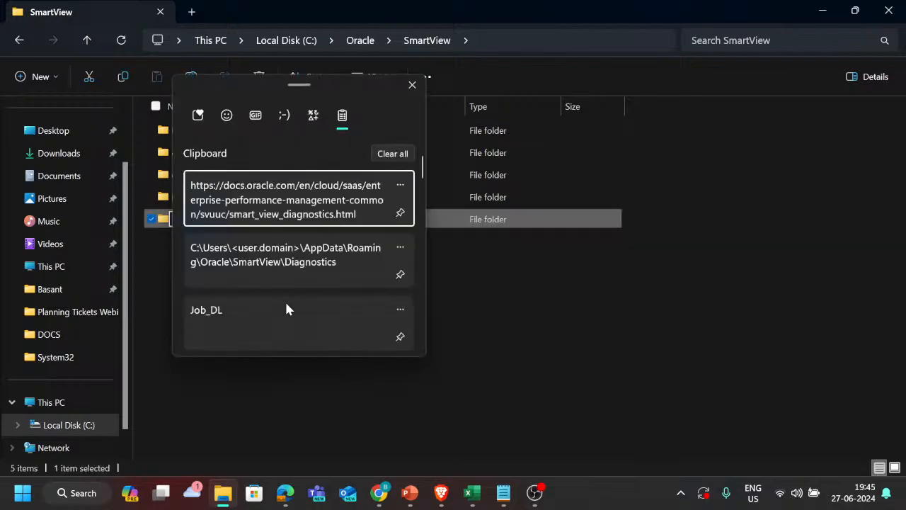
{"action": "key", "text": "Down"}
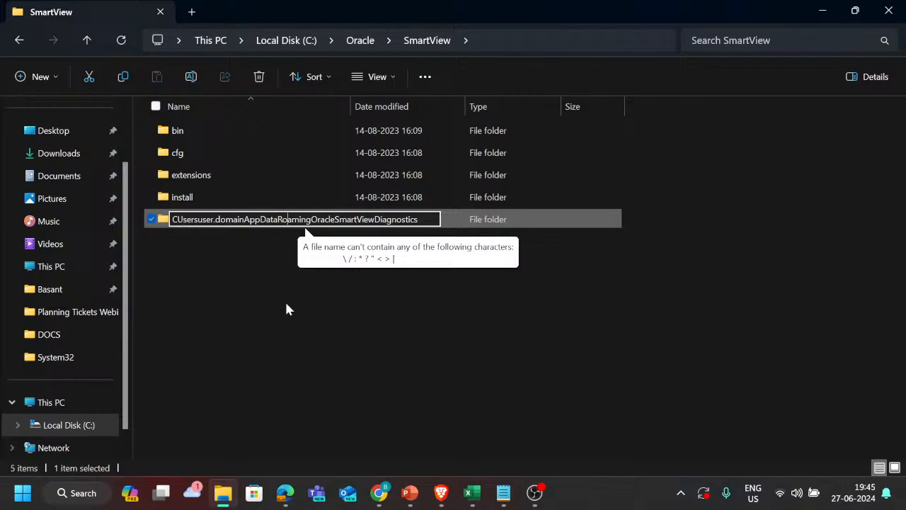
{"action": "key", "text": "Right"}
{"action": "key", "text": "Right"}
{"action": "key", "text": "Right"}
{"action": "key", "text": "shift+Home"}
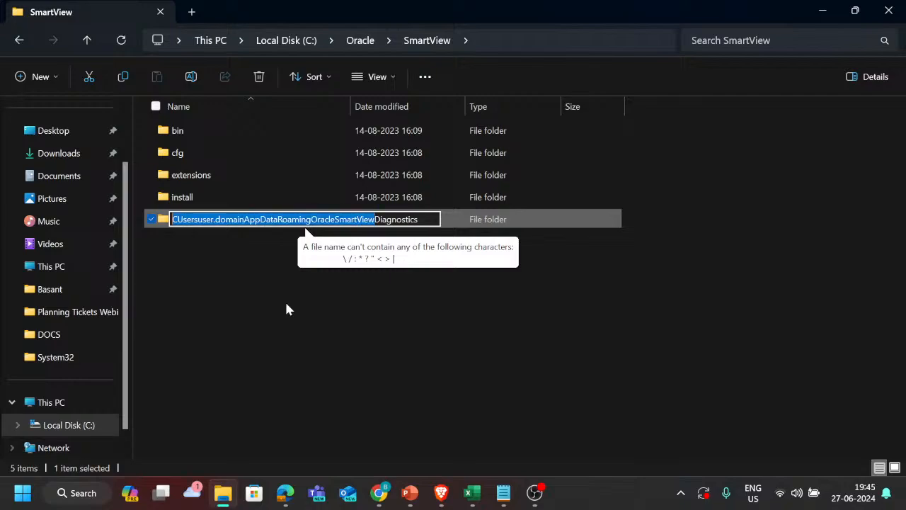
{"action": "key", "text": "BackSpace"}
{"action": "key", "text": "Return"}
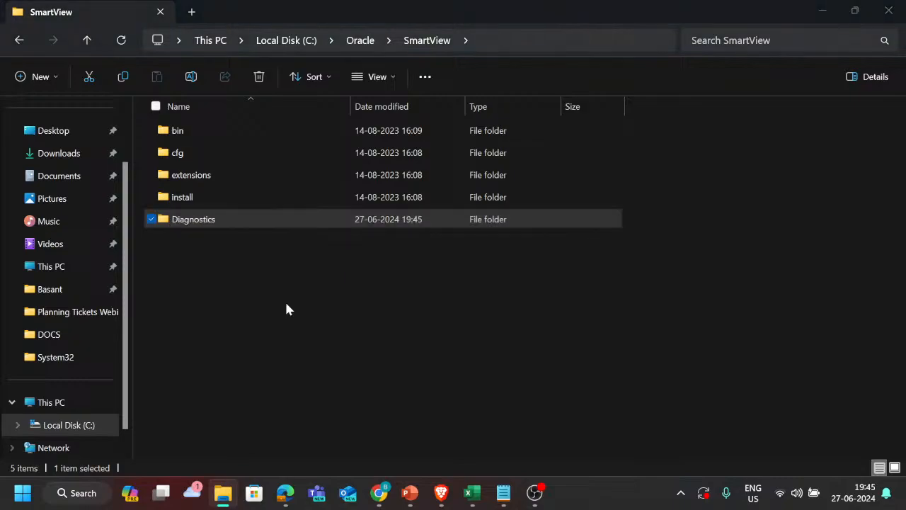
Step: Return to Excel and try to create the diagnostics archive again as SmartView_Diagnostics_2762024 in the Documents folder
{"action": "key", "text": "alt+Tab"}
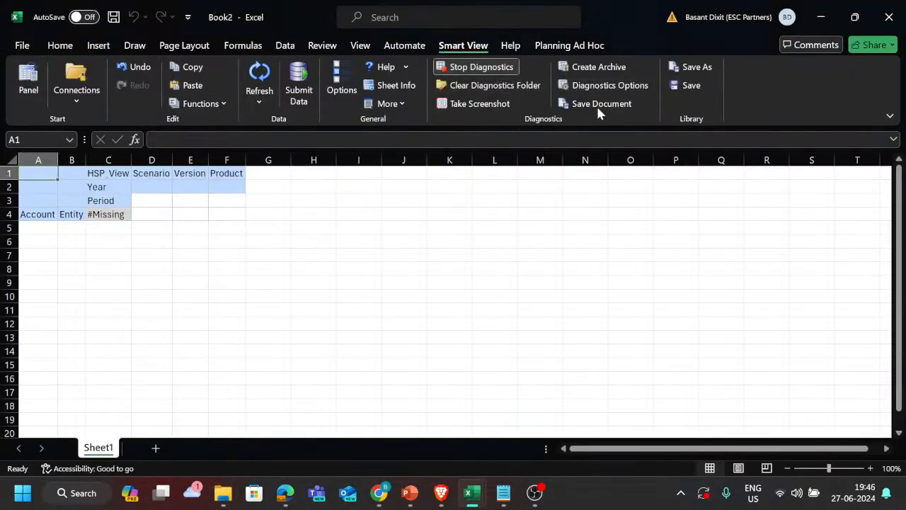
{"action": "left_click", "coordinate": [599, 69]}
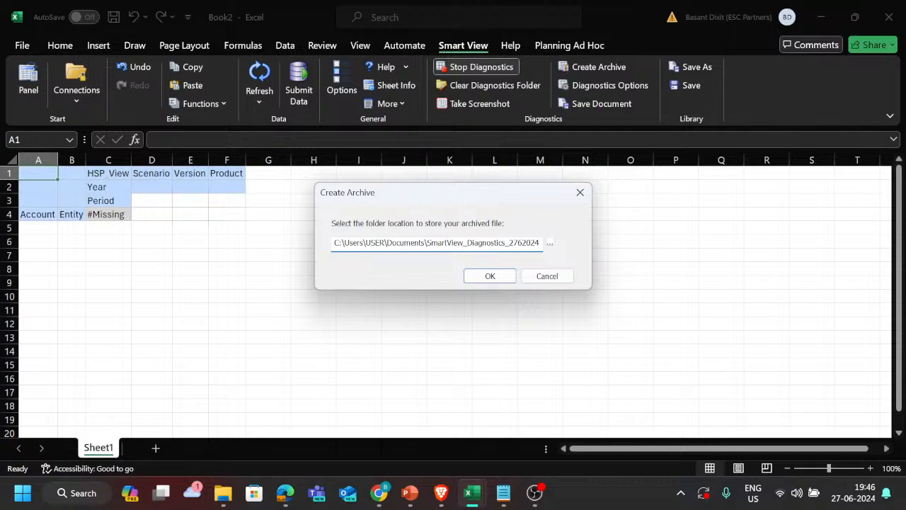
{"action": "left_click", "coordinate": [510, 278]}
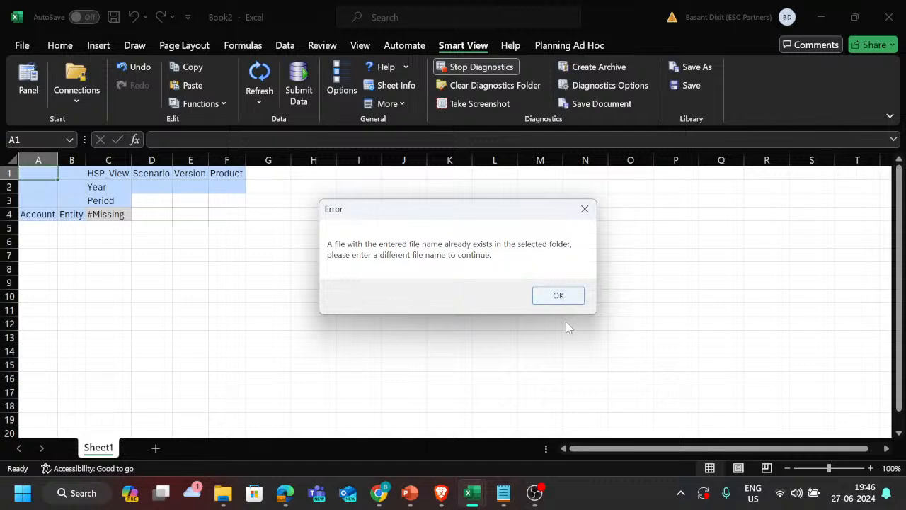
{"action": "left_click", "coordinate": [559, 295]}
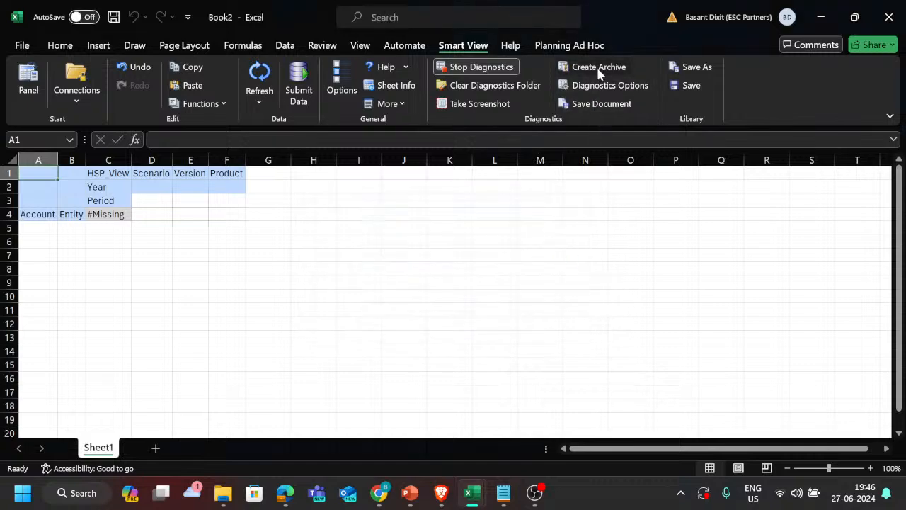
{"action": "left_click", "coordinate": [603, 71]}
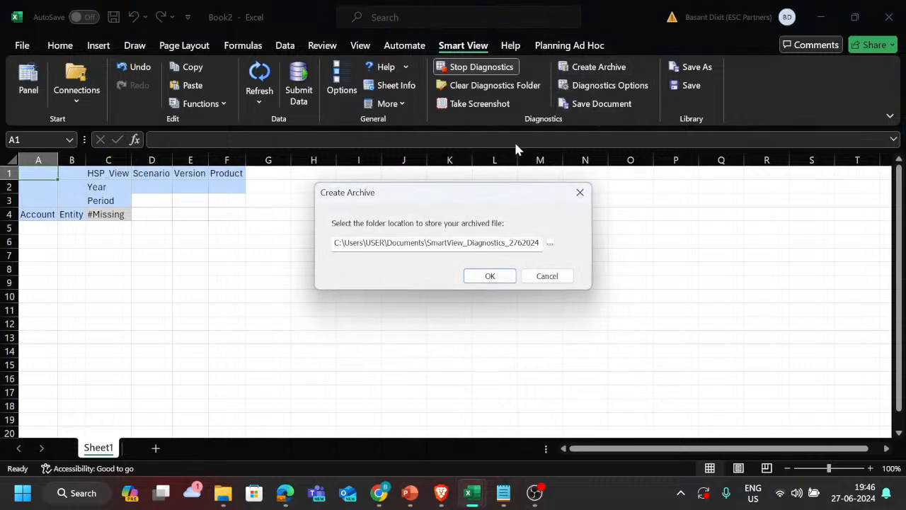
{"action": "double_click", "coordinate": [471, 243]}
{"action": "key", "text": "ctrl+c"}
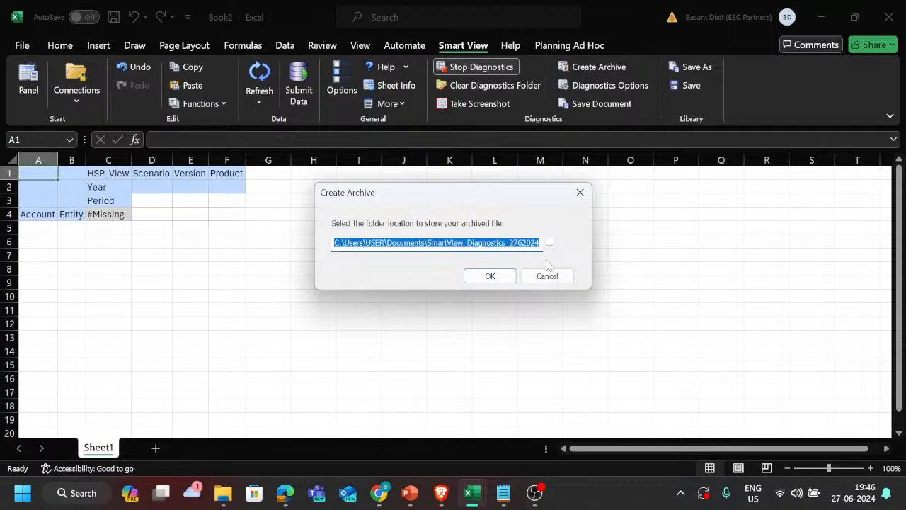
{"action": "left_click", "coordinate": [564, 282]}
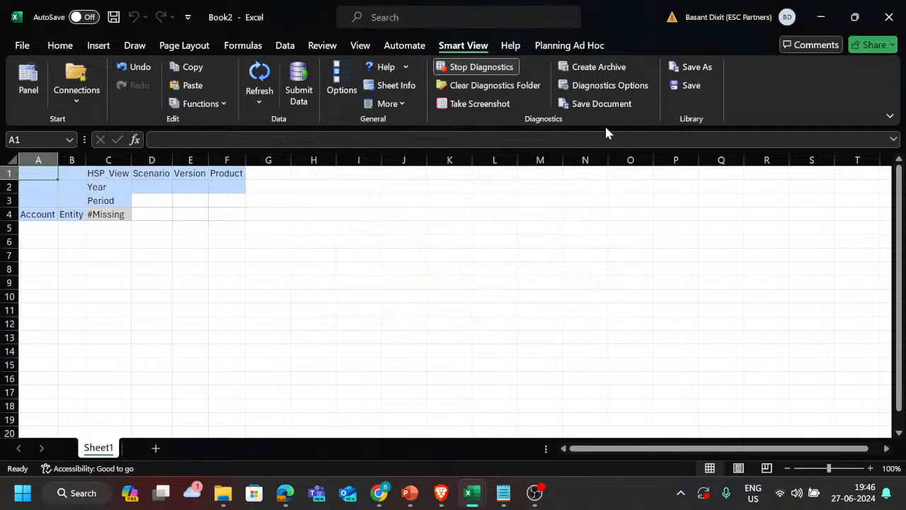
Step: Save the workbook to the diagnostics session and check the Diagnostics folder under C:\Oracle\SmartView in File Explorer
{"action": "left_click", "coordinate": [623, 106]}
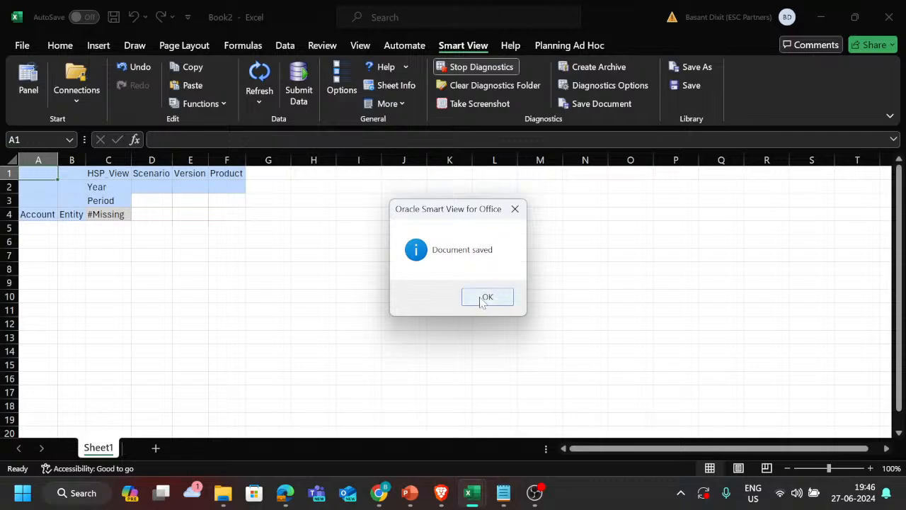
{"action": "left_click", "coordinate": [482, 300]}
{"action": "key", "text": "alt+Tab"}
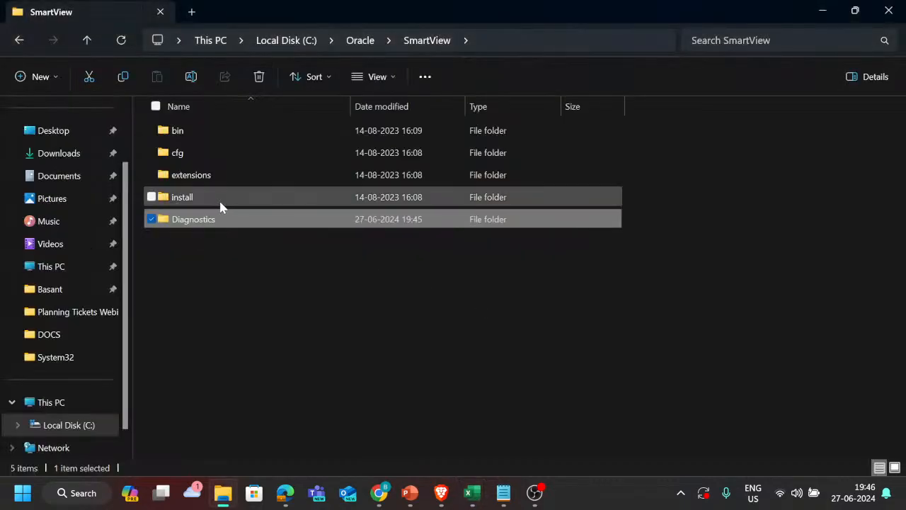
{"action": "double_click", "coordinate": [214, 222]}
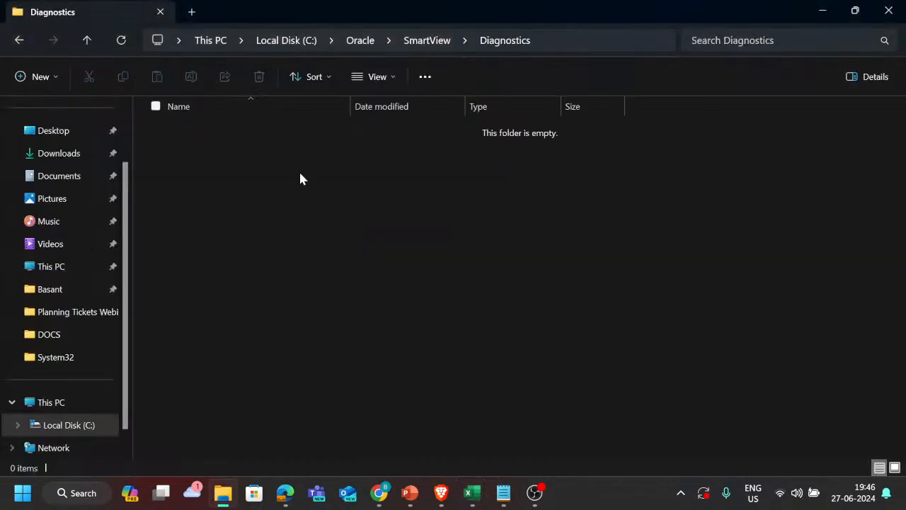
{"action": "key", "text": "alt+Left"}
Step: Go to C:\Users\USER\Documents\SmartView_Diagnostics_2762024, find the archive in its Documents folder and reopen it
{"action": "left_click", "coordinate": [544, 39]}
{"action": "key", "text": "ctrl+v"}
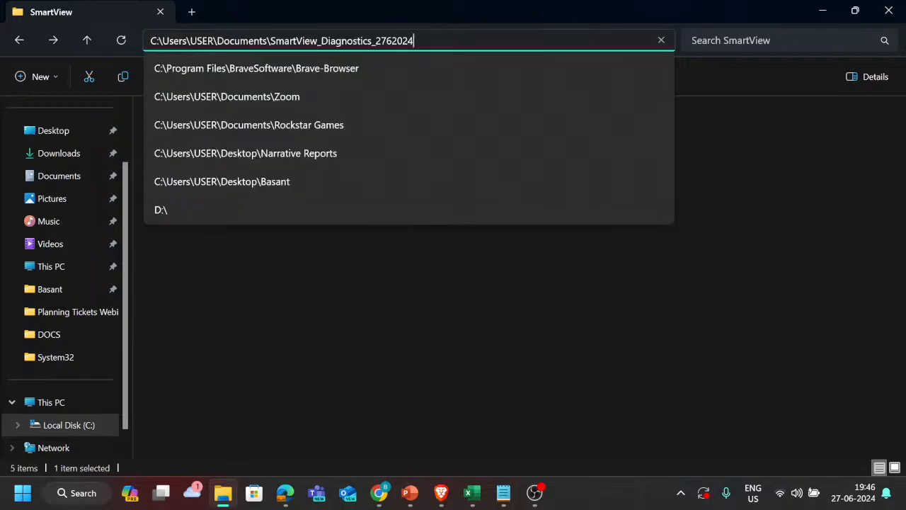
{"action": "key", "text": "Return"}
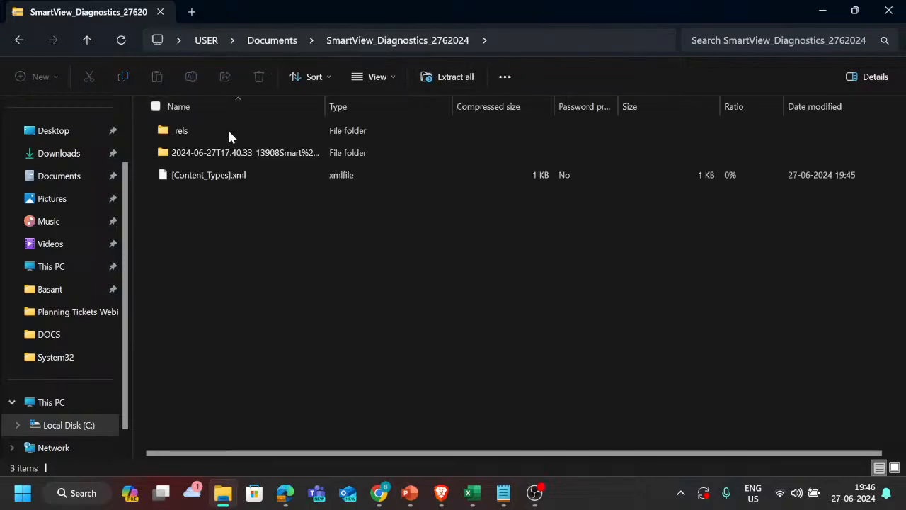
{"action": "left_click", "coordinate": [290, 41]}
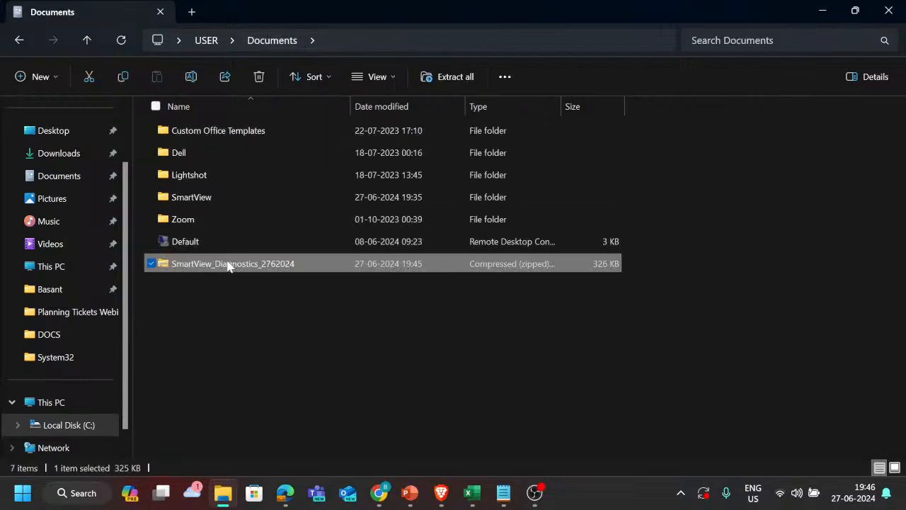
{"action": "double_click", "coordinate": [227, 265]}
Step: Open the 2024-06-27T17.40.33 session folder in the archive, view the captured image in its screenshots folder and close the image
{"action": "left_click", "coordinate": [239, 156]}
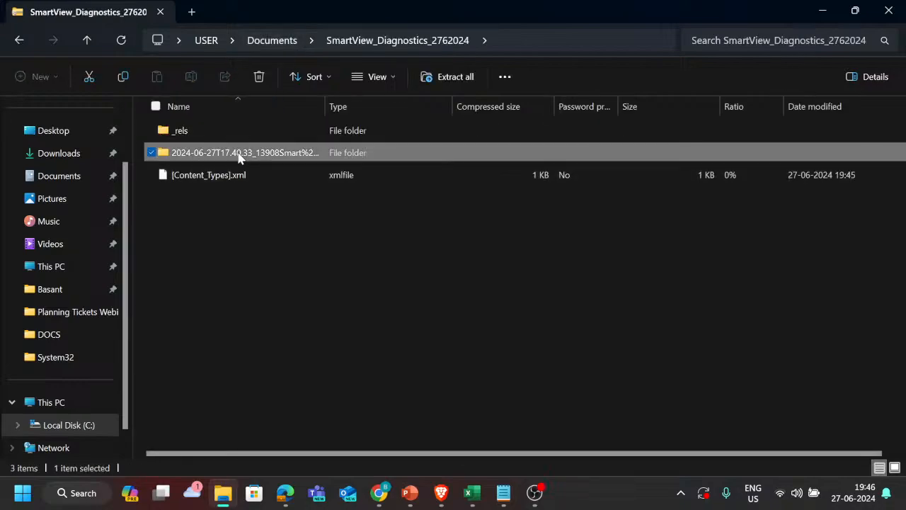
{"action": "double_click", "coordinate": [240, 156]}
{"action": "left_click", "coordinate": [246, 133]}
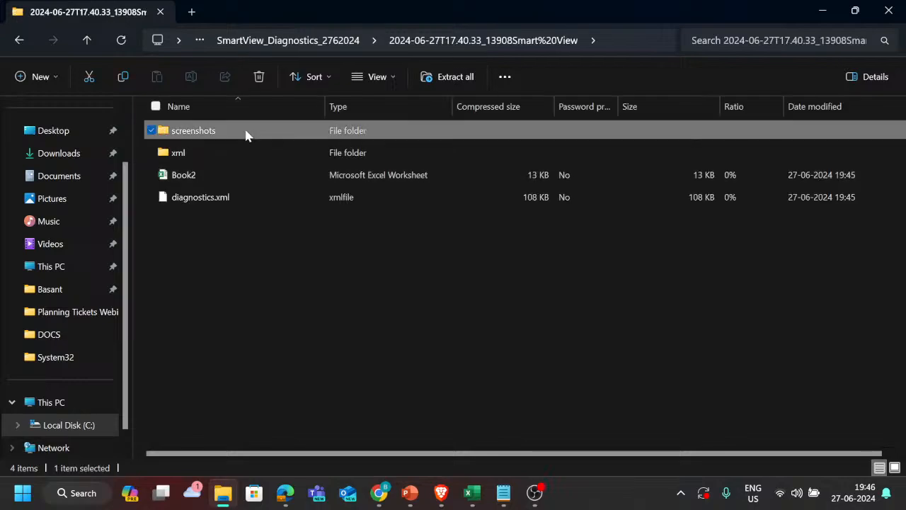
{"action": "double_click", "coordinate": [246, 134]}
{"action": "left_click", "coordinate": [268, 133]}
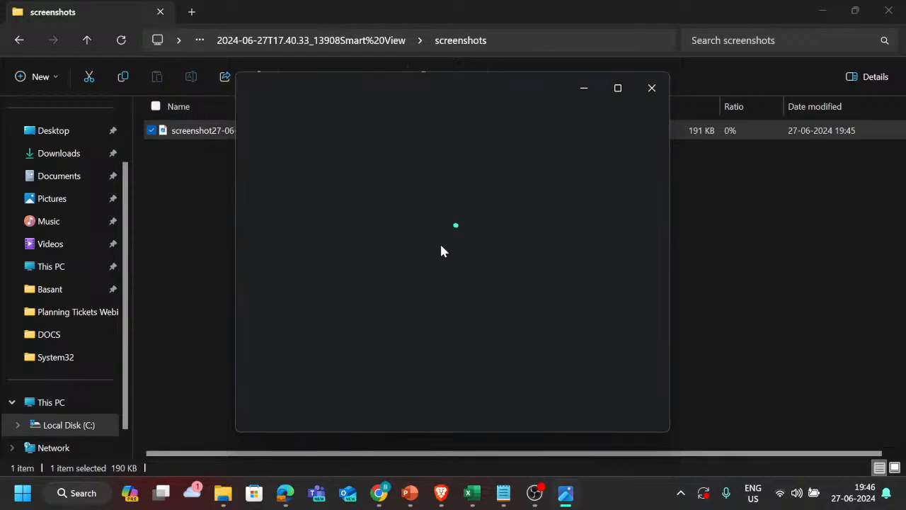
{"action": "scroll", "coordinate": [407, 263], "scroll_direction": "up", "scroll_amount": 2}
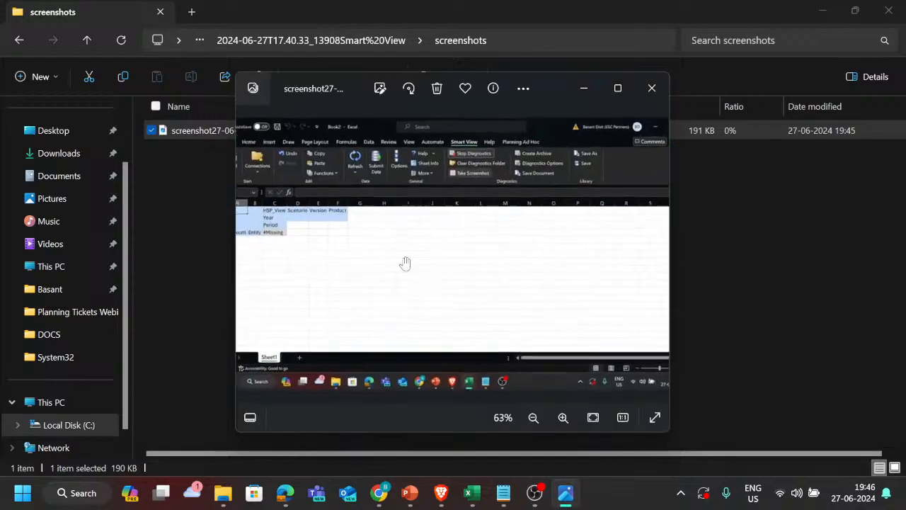
{"action": "scroll", "coordinate": [408, 263], "scroll_direction": "down", "scroll_amount": 2}
{"action": "scroll", "coordinate": [430, 245], "scroll_direction": "up", "scroll_amount": 2}
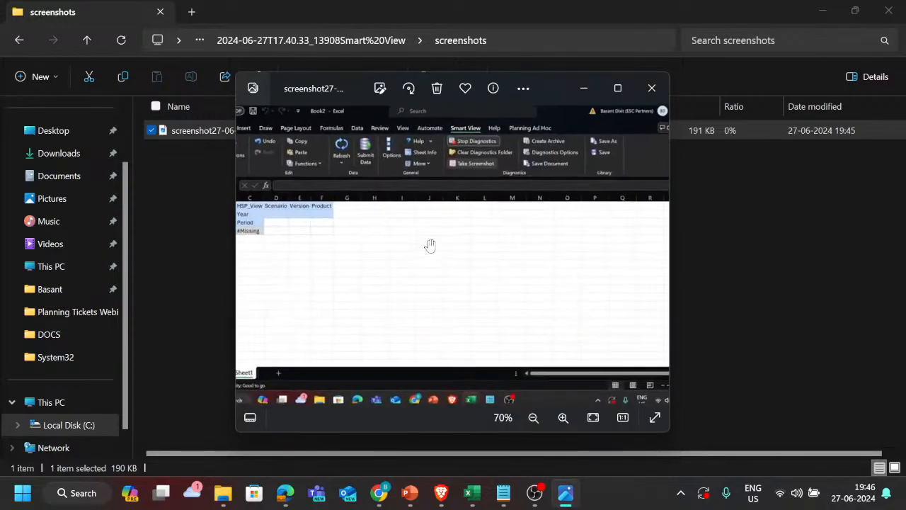
{"action": "scroll", "coordinate": [430, 245], "scroll_direction": "down", "scroll_amount": 2}
{"action": "left_click", "coordinate": [650, 91]}
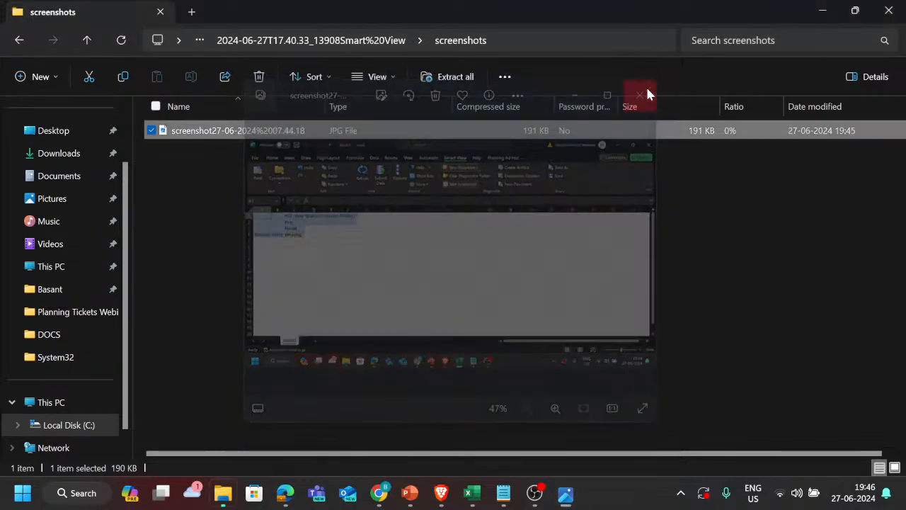
Step: Look through the request and response files in the session's xml folder and return to the session folder
{"action": "left_click", "coordinate": [364, 44]}
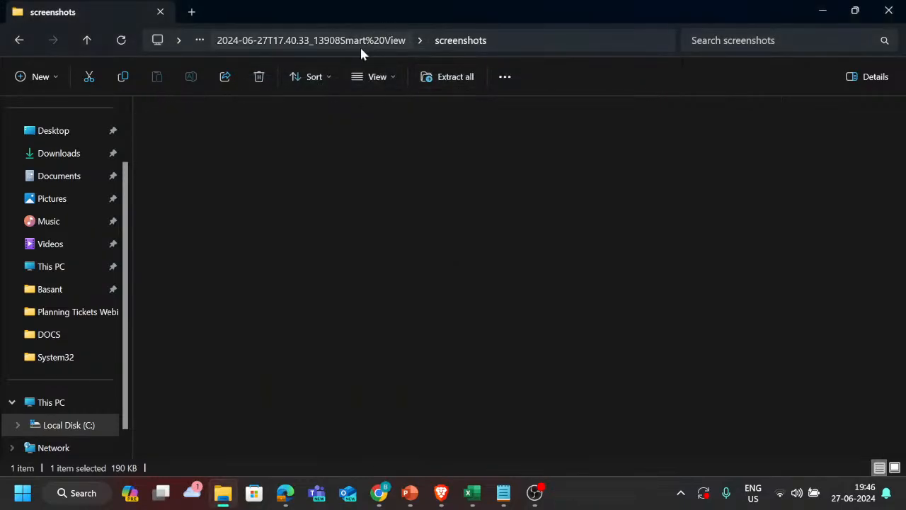
{"action": "double_click", "coordinate": [226, 152]}
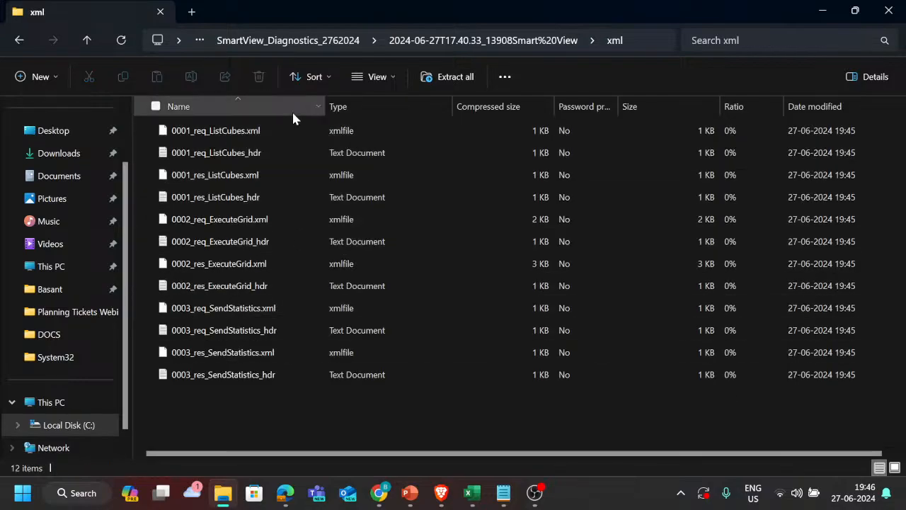
{"action": "key", "text": "alt+Left"}
Step: Open the archived Book2 workbook to view it, and close it without saving changes
{"action": "key", "text": "Down"}
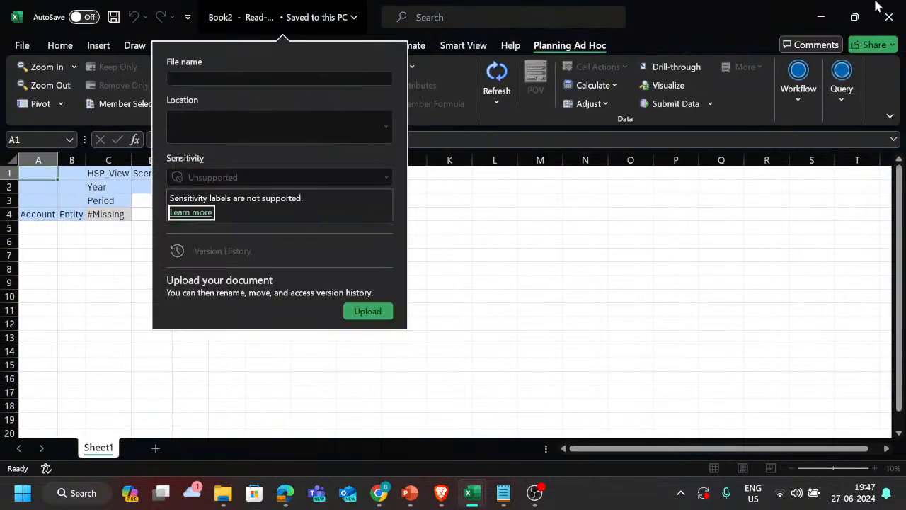
{"action": "left_click", "coordinate": [889, 17]}
{"action": "left_click", "coordinate": [889, 17]}
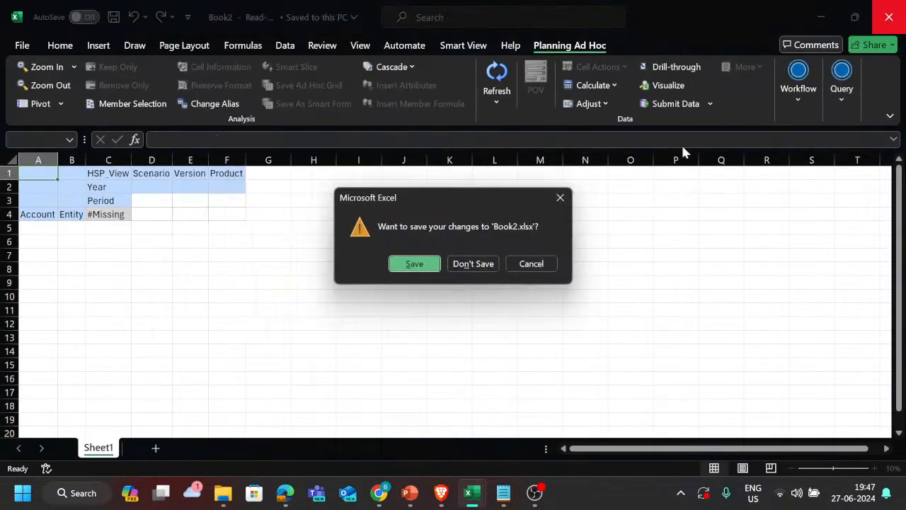
{"action": "left_click", "coordinate": [468, 263]}
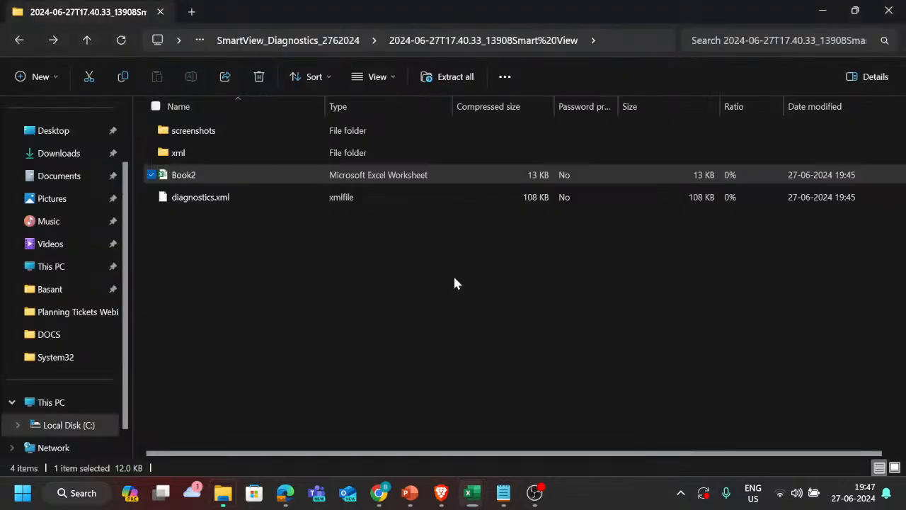
Step: Open diagnostics.xml in Notepad just once, look through the logged Smart View entries and close Notepad
{"action": "left_click", "coordinate": [222, 202]}
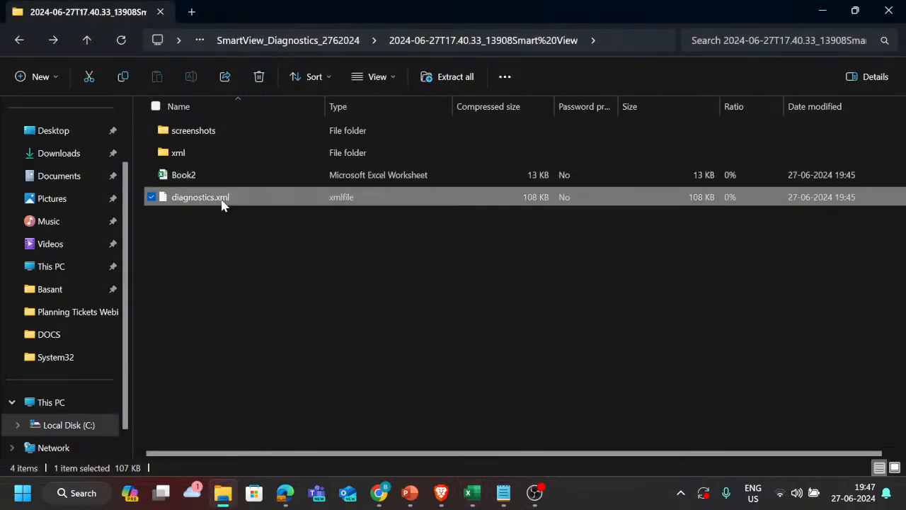
{"action": "double_click", "coordinate": [222, 201]}
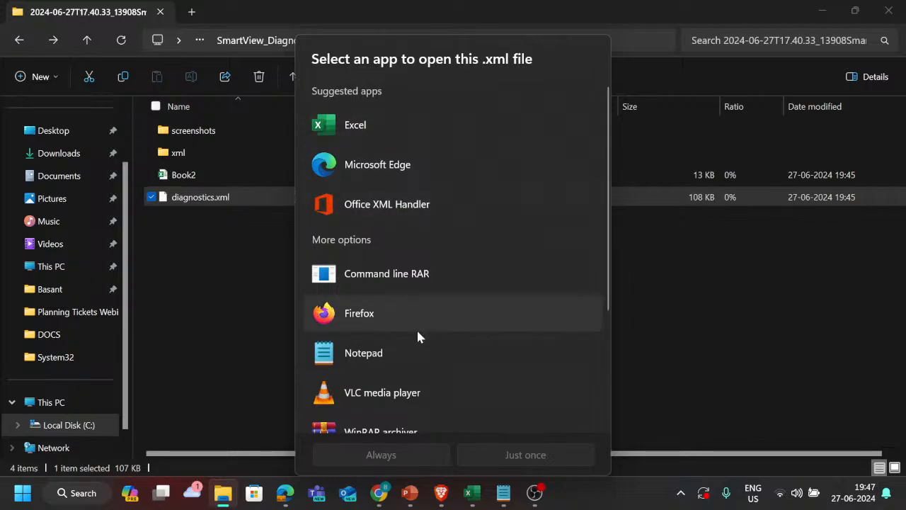
{"action": "scroll", "coordinate": [417, 328], "scroll_direction": "down", "scroll_amount": 2}
{"action": "scroll", "coordinate": [415, 340], "scroll_direction": "up", "scroll_amount": 4}
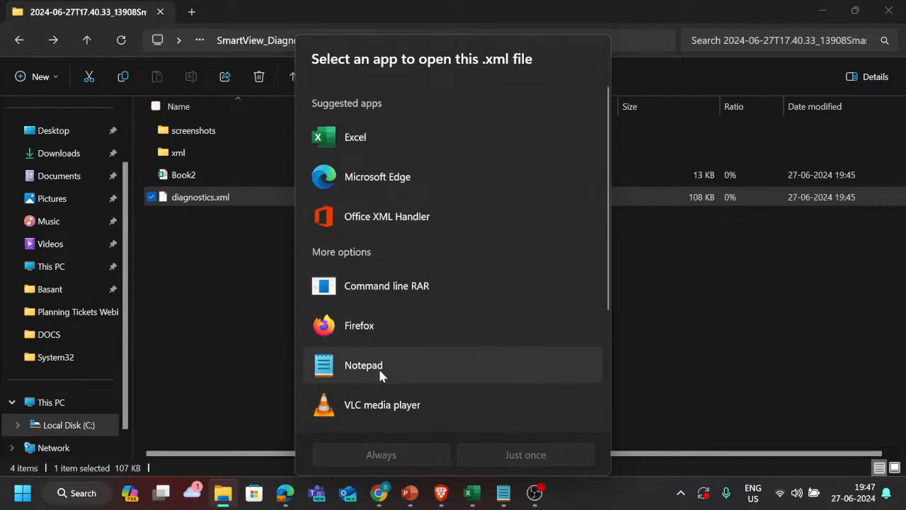
{"action": "left_click", "coordinate": [497, 457]}
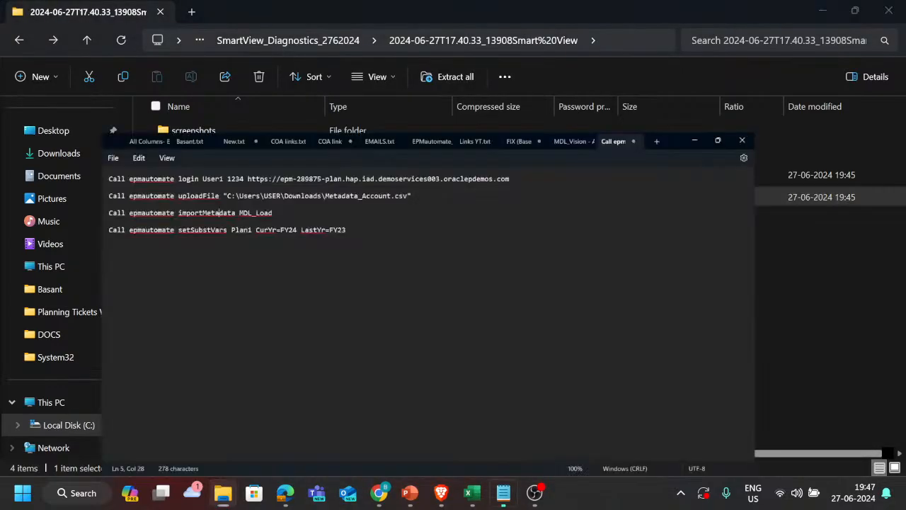
{"action": "scroll", "coordinate": [239, 220], "scroll_direction": "down", "scroll_amount": 20}
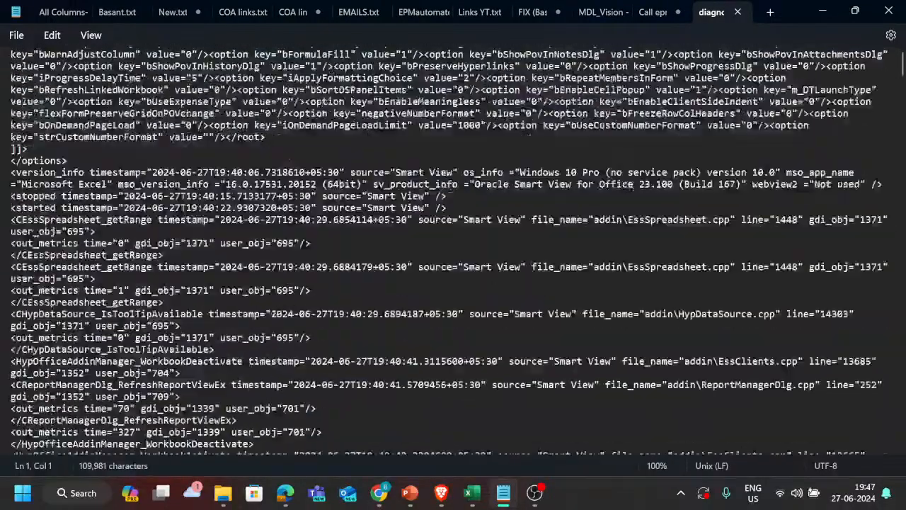
{"action": "scroll", "coordinate": [239, 220], "scroll_direction": "down", "scroll_amount": 15}
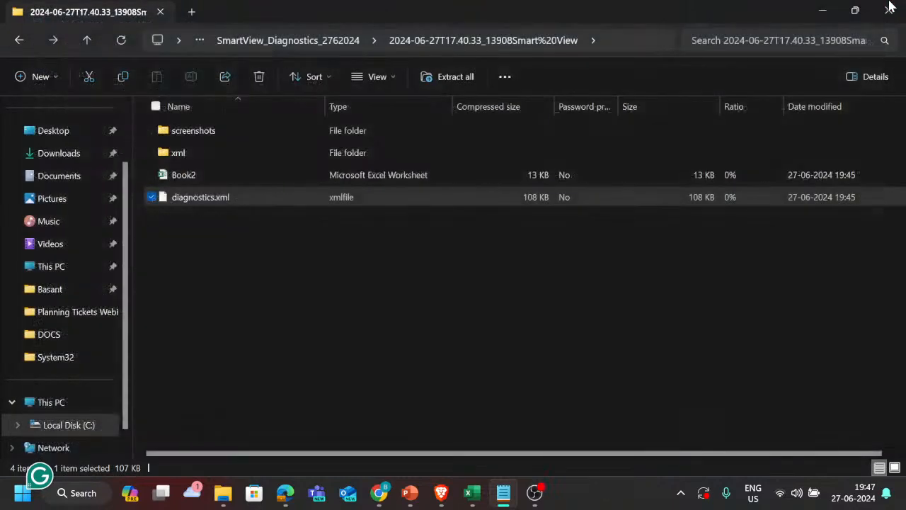
{"action": "left_click", "coordinate": [890, 8]}
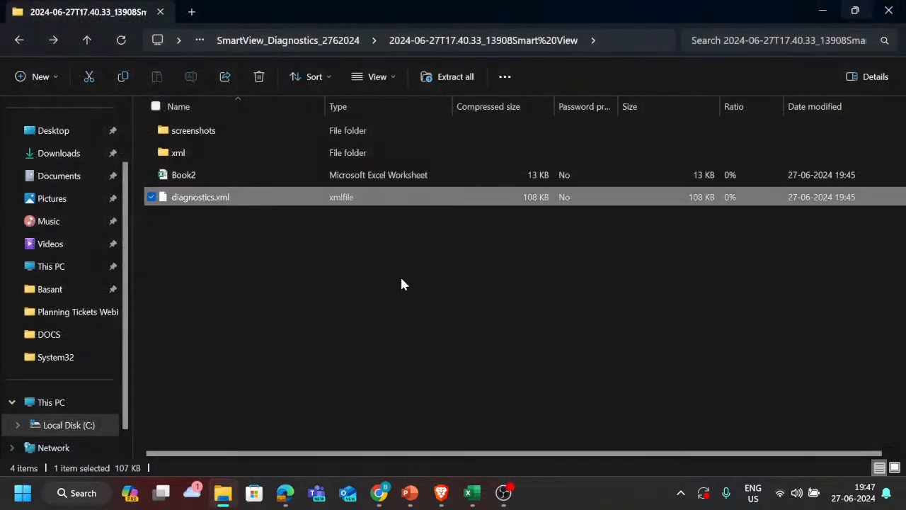
Step: Go up to the archive's root, look inside the _rels folder and return to the session folder
{"action": "left_click", "coordinate": [324, 41]}
{"action": "double_click", "coordinate": [234, 130]}
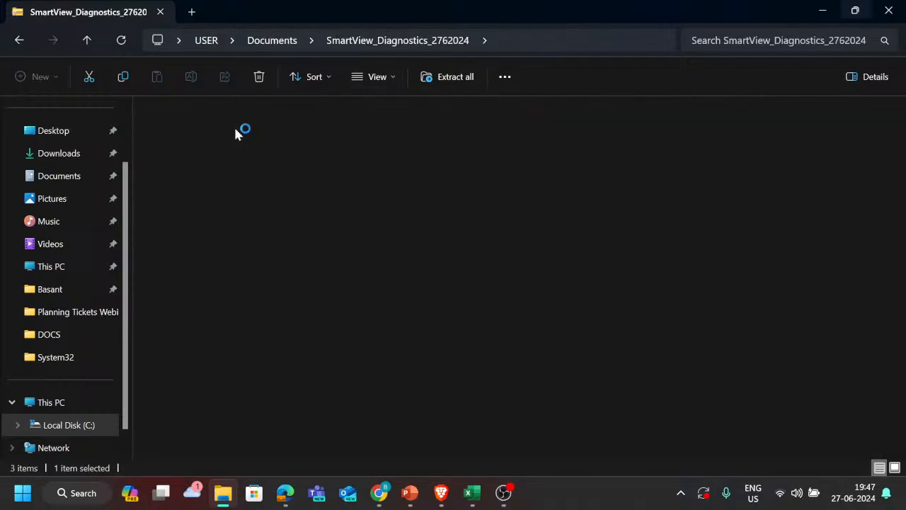
{"action": "key", "text": "alt+Left"}
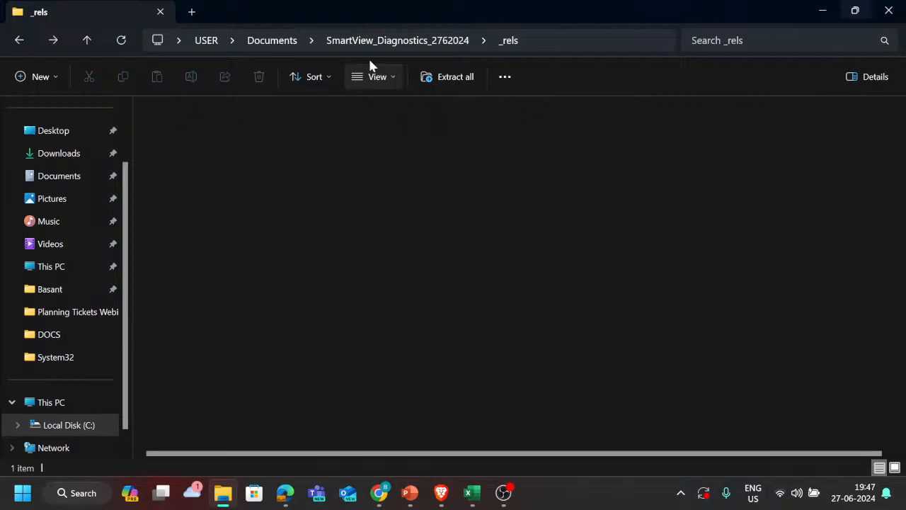
{"action": "key", "text": "Down"}
{"action": "key", "text": "Down"}
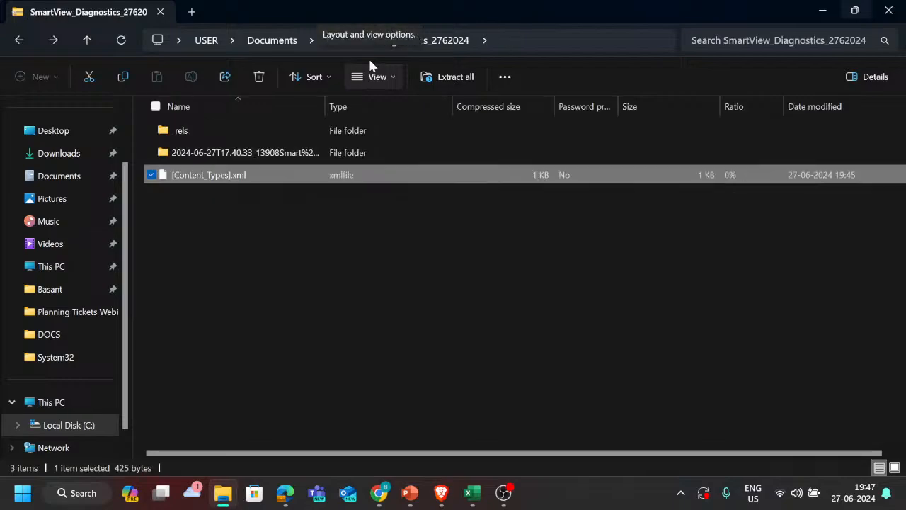
{"action": "key", "text": "alt+Left"}
Step: Switch to the Book2 workbook in Excel and display the Smart View diagnostics commands
{"action": "key", "text": "alt+Tab"}
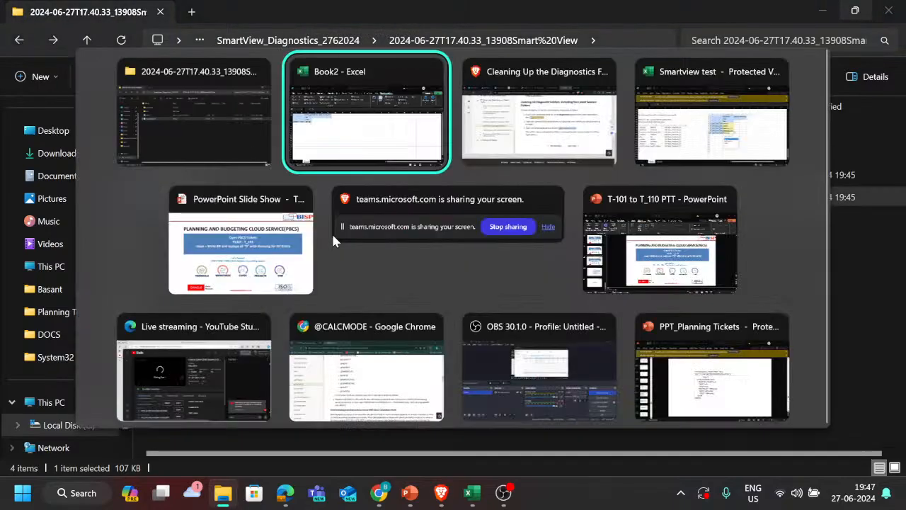
{"action": "key", "text": "alt+Tab"}
{"action": "key", "text": "alt+shift+Tab"}
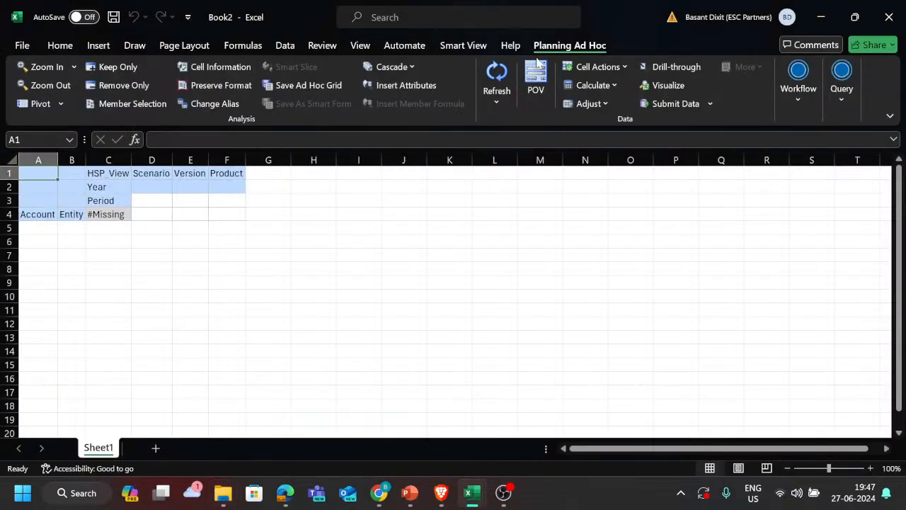
{"action": "left_click", "coordinate": [465, 45]}
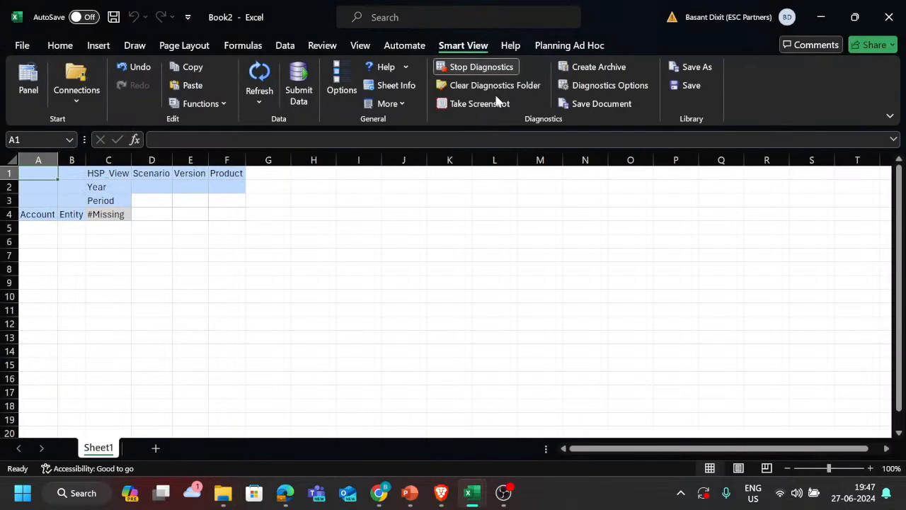
Step: Switch to the Oracle documentation in Brave and read the topic Performing a Health Check On Your System
{"action": "key", "text": "alt+Tab"}
{"action": "key", "text": "alt+Tab"}
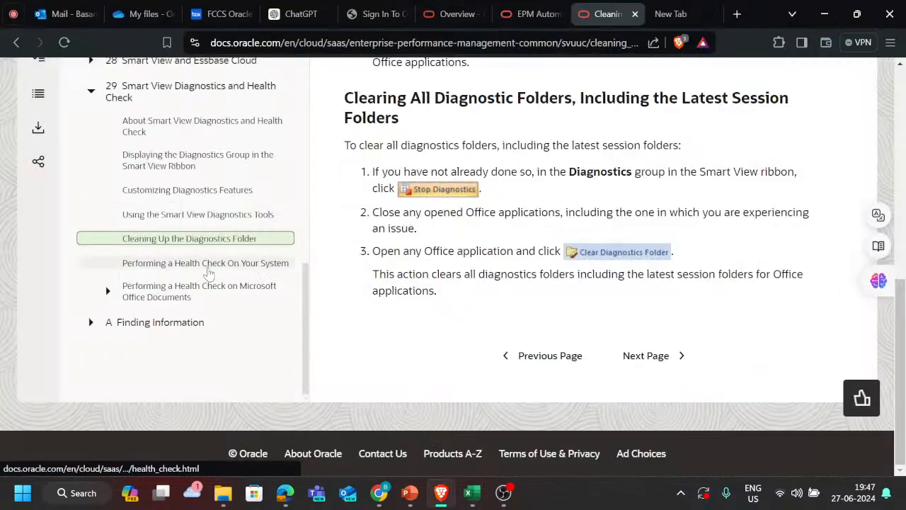
{"action": "left_click", "coordinate": [207, 264]}
{"action": "scroll", "coordinate": [505, 303], "scroll_direction": "down", "scroll_amount": 4}
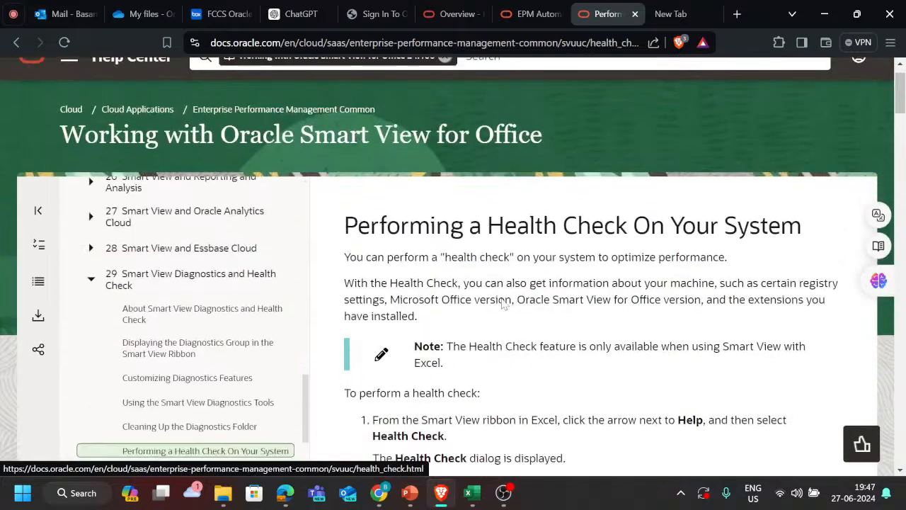
{"action": "scroll", "coordinate": [504, 303], "scroll_direction": "down", "scroll_amount": 3}
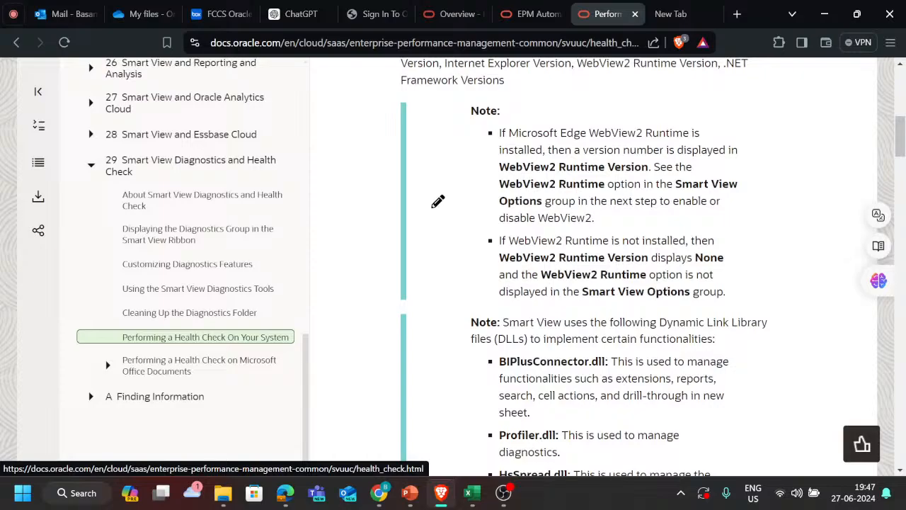
{"action": "scroll", "coordinate": [504, 303], "scroll_direction": "down", "scroll_amount": 6}
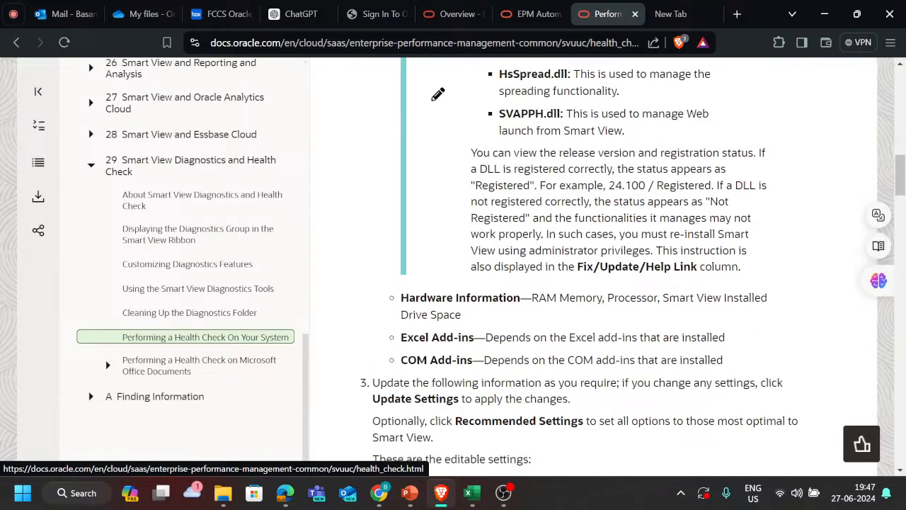
{"action": "scroll", "coordinate": [438, 94], "scroll_direction": "down", "scroll_amount": 3}
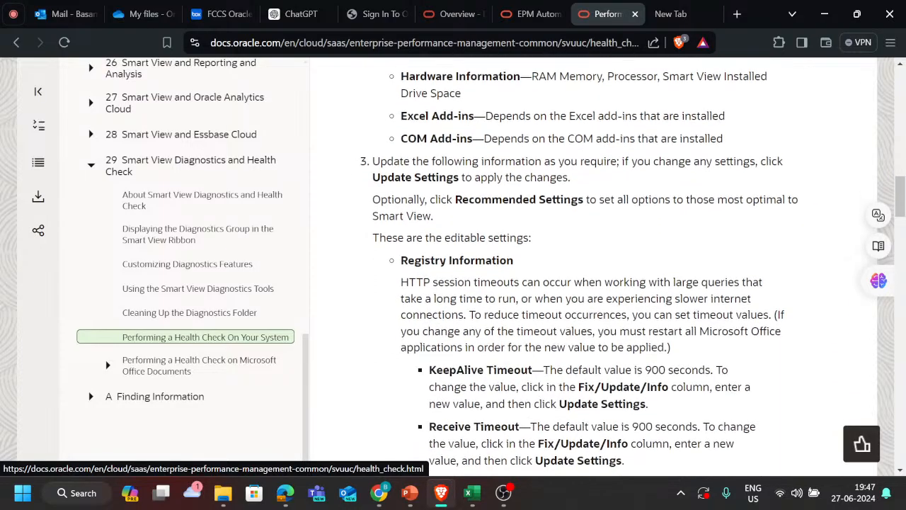
Step: Read the rest of the system health check topic, covering the editable settings, Recommended Settings and the closing export steps
{"action": "scroll", "coordinate": [516, 362], "scroll_direction": "down", "scroll_amount": 3}
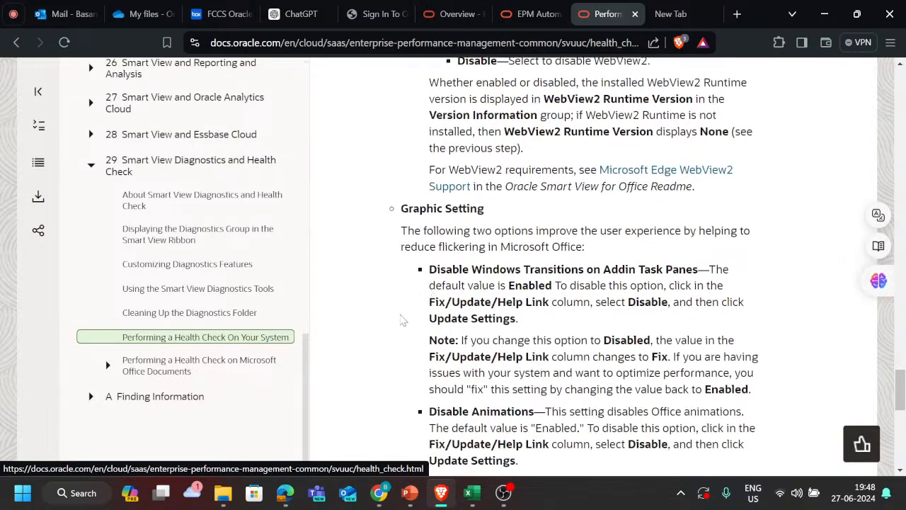
{"action": "scroll", "coordinate": [402, 320], "scroll_direction": "down", "scroll_amount": 10}
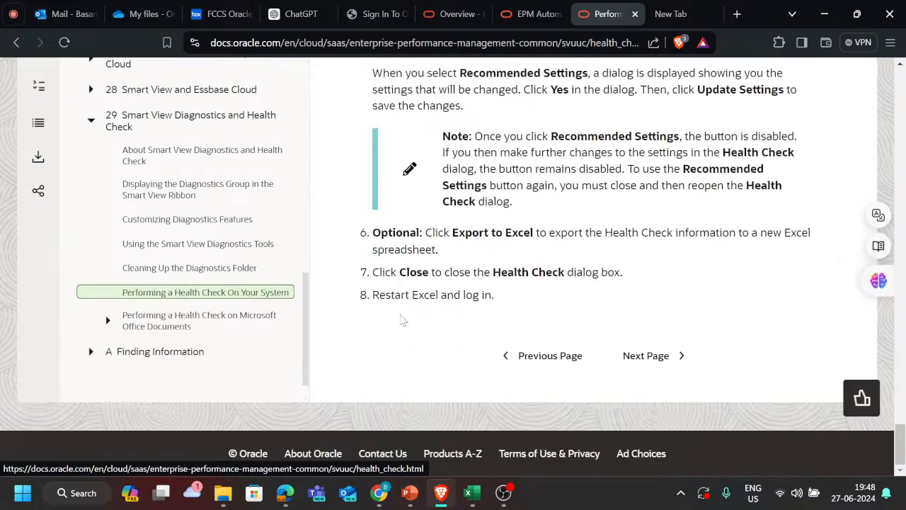
{"action": "scroll", "coordinate": [402, 320], "scroll_direction": "up", "scroll_amount": 10}
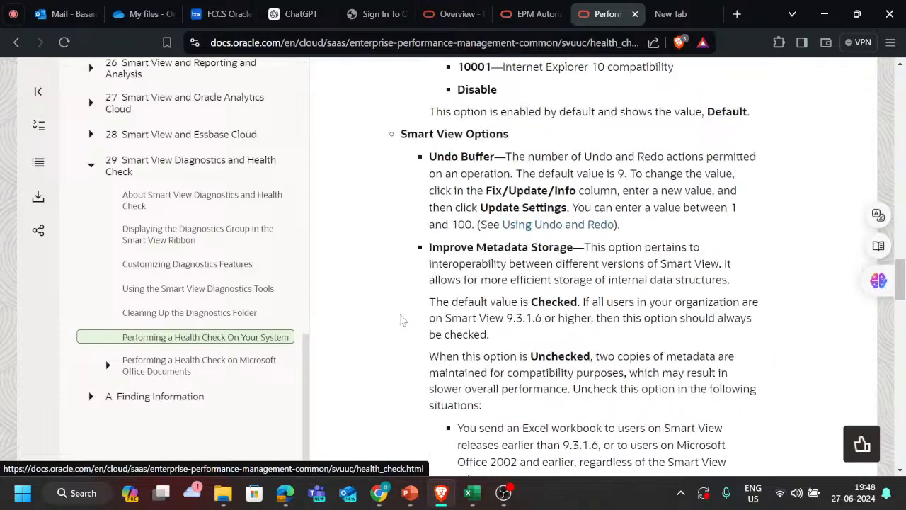
{"action": "scroll", "coordinate": [401, 320], "scroll_direction": "up", "scroll_amount": 3}
{"action": "key", "text": "alt+Tab"}
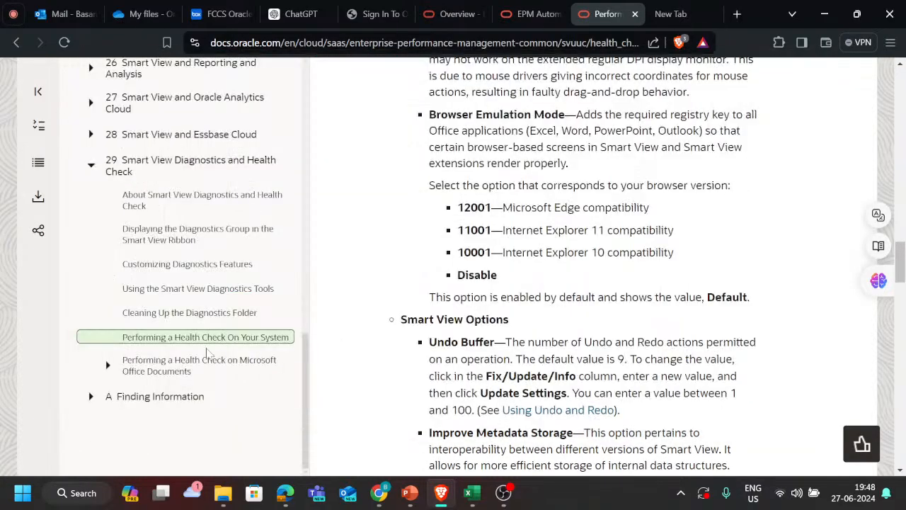
Step: Open Performing a Health Check on Microsoft Office Documents and read its About Health Check topic on Excel, Word and PowerPoint items
{"action": "left_click", "coordinate": [196, 360]}
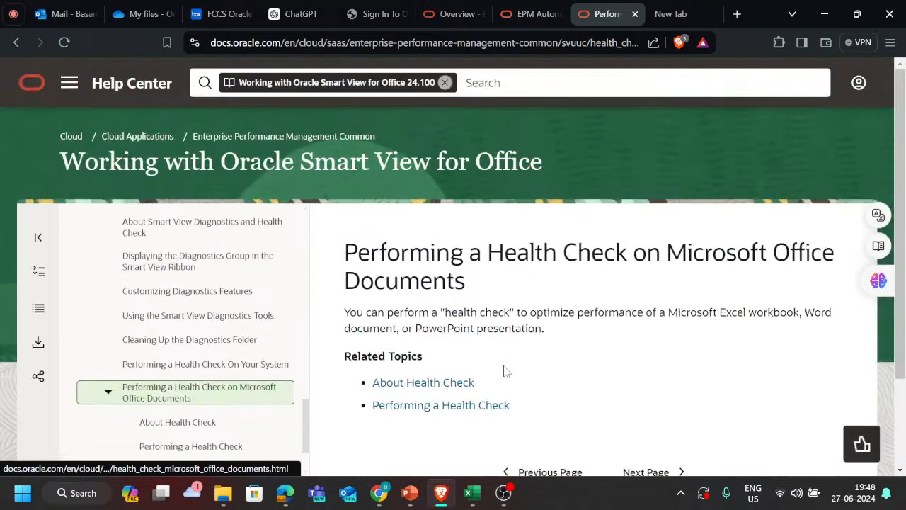
{"action": "scroll", "coordinate": [504, 354], "scroll_direction": "down", "scroll_amount": 1}
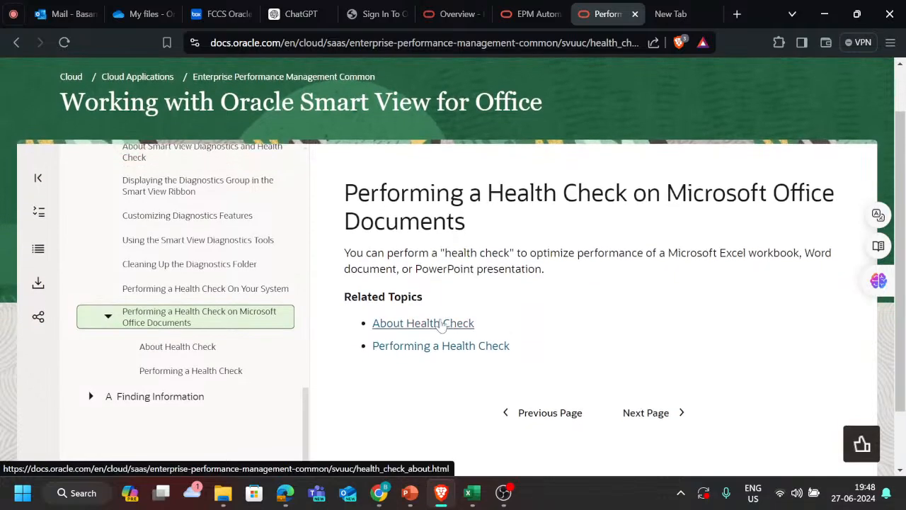
{"action": "left_click", "coordinate": [454, 322]}
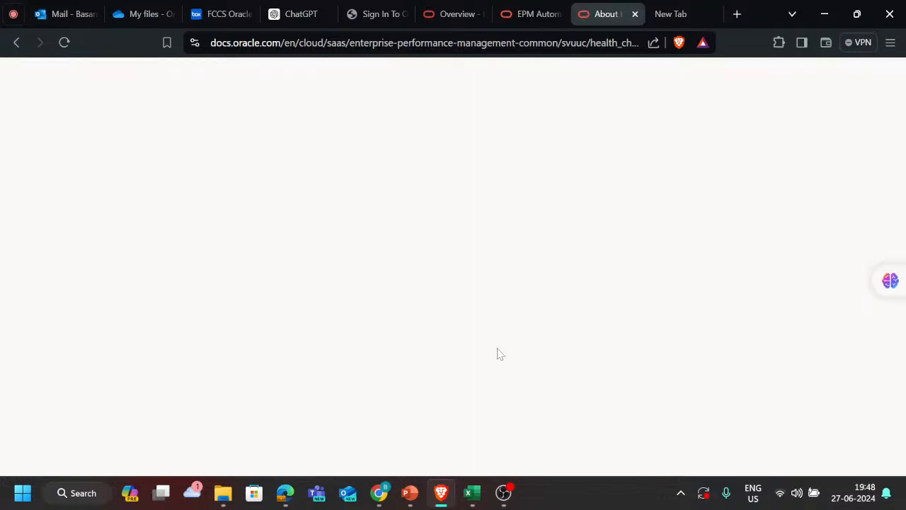
{"action": "scroll", "coordinate": [476, 365], "scroll_direction": "down", "scroll_amount": 6}
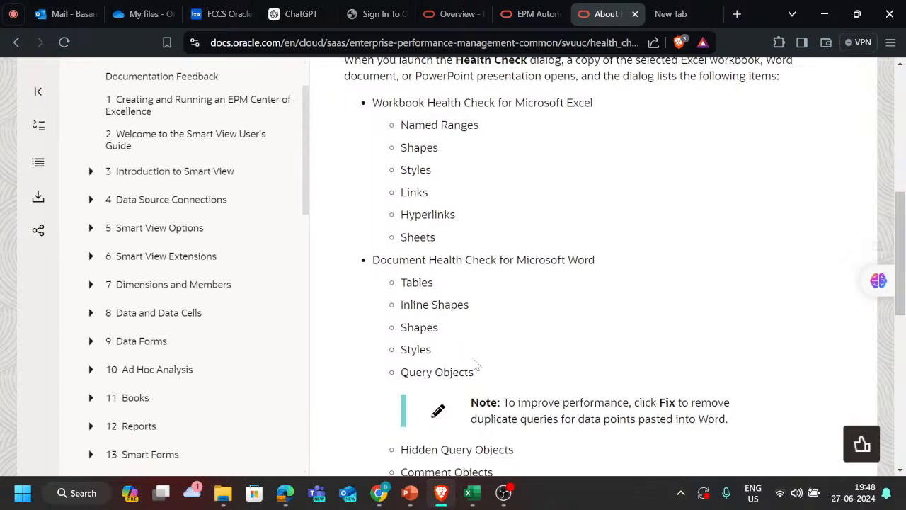
{"action": "scroll", "coordinate": [476, 364], "scroll_direction": "up", "scroll_amount": 2}
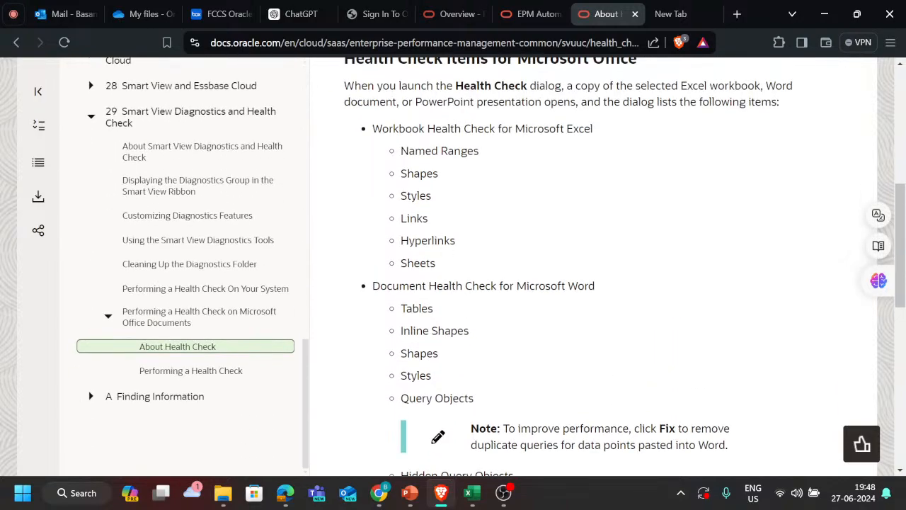
{"action": "scroll", "coordinate": [454, 323], "scroll_direction": "down", "scroll_amount": 4}
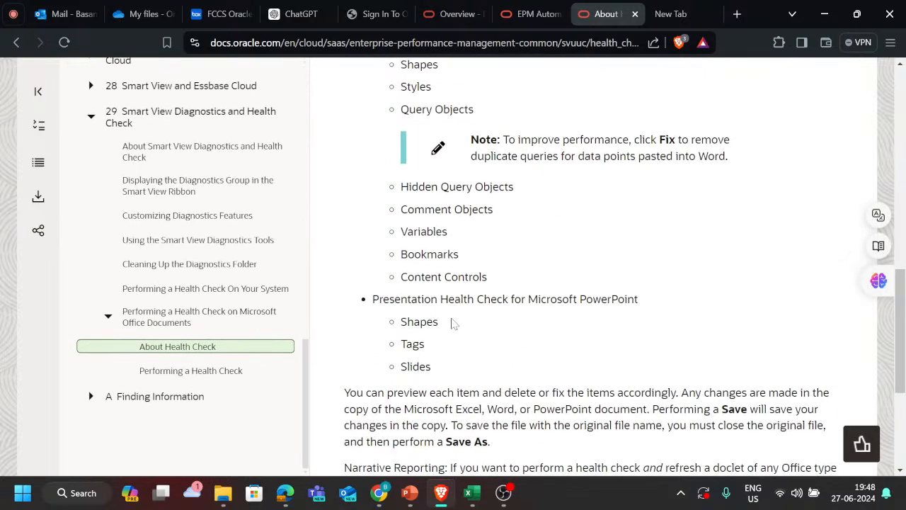
Step: Open the Performing a Health Check topic and read the procedure for Office documents
{"action": "left_click", "coordinate": [188, 374]}
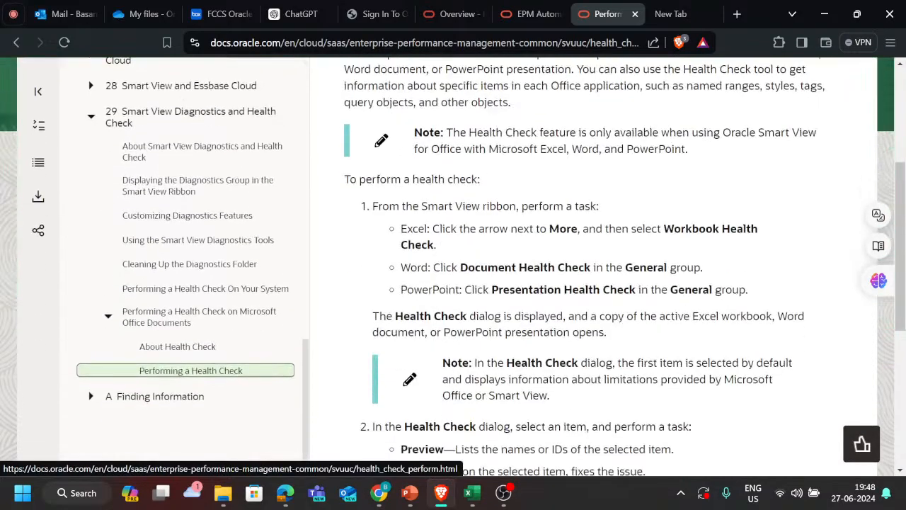
{"action": "scroll", "coordinate": [602, 269], "scroll_direction": "down", "scroll_amount": 5}
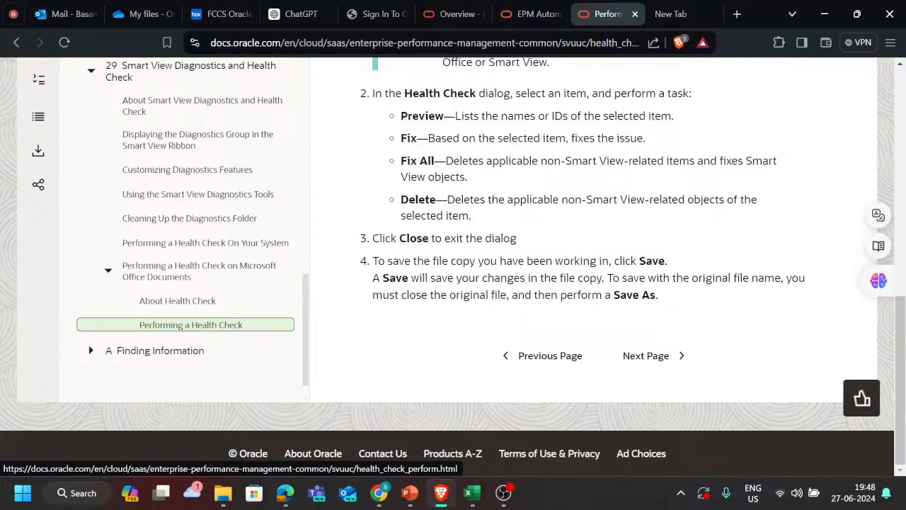
{"action": "scroll", "coordinate": [602, 269], "scroll_direction": "up", "scroll_amount": 1}
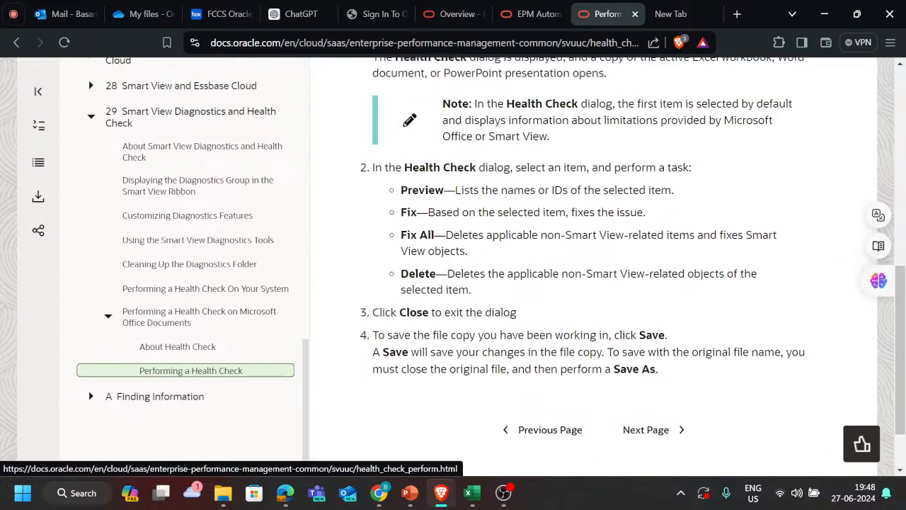
Step: Search the Downloads folder in File Explorer for "tra" and open the PBCS trackers tickets workbook in Excel
{"action": "key", "text": "alt+Tab"}
{"action": "key", "text": "alt+Tab"}
{"action": "key", "text": "alt+Tab"}
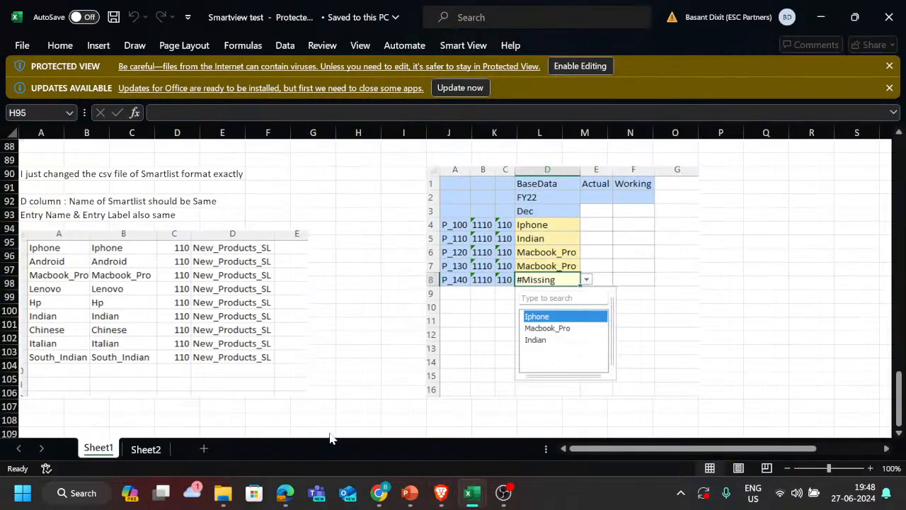
{"action": "key", "text": "super+d"}
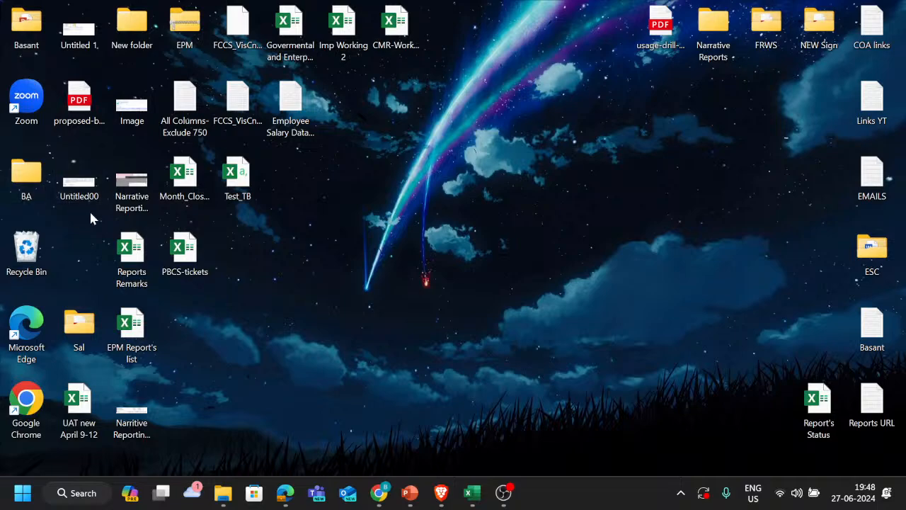
{"action": "left_click", "coordinate": [223, 492]}
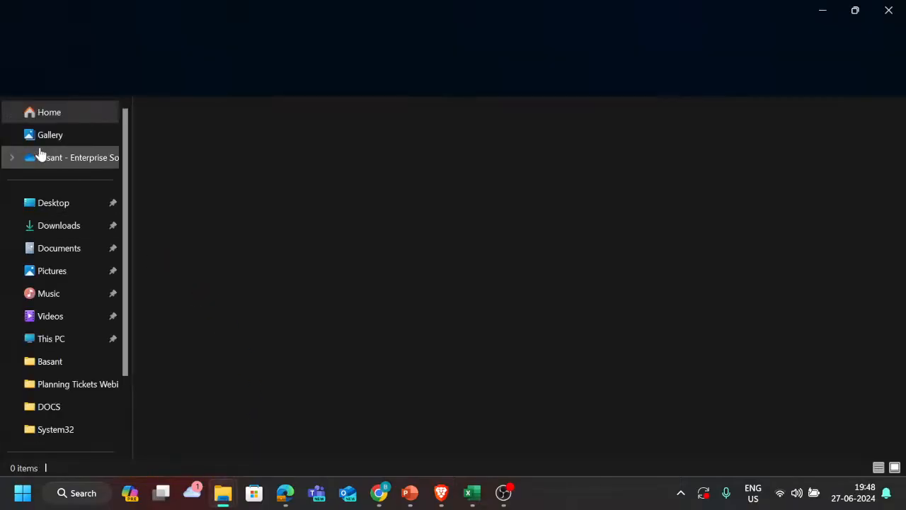
{"action": "left_click", "coordinate": [55, 230]}
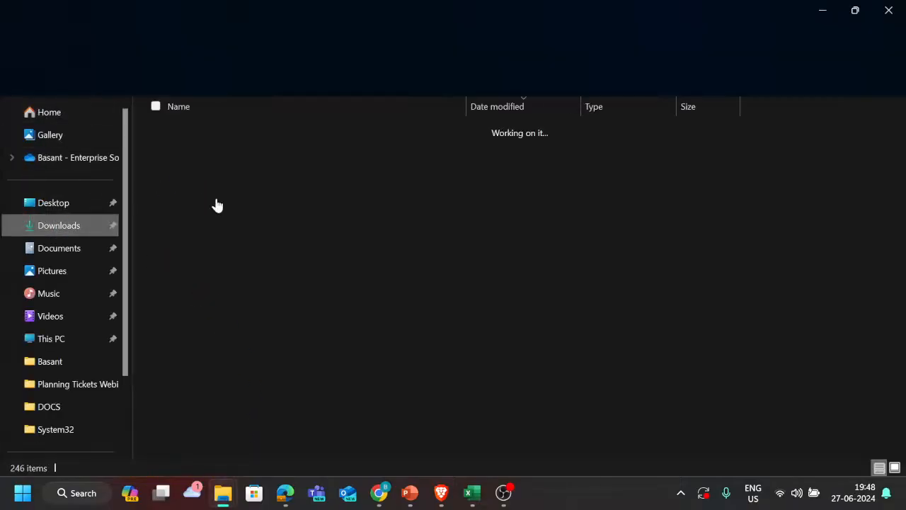
{"action": "scroll", "coordinate": [243, 303], "scroll_direction": "down", "scroll_amount": 6}
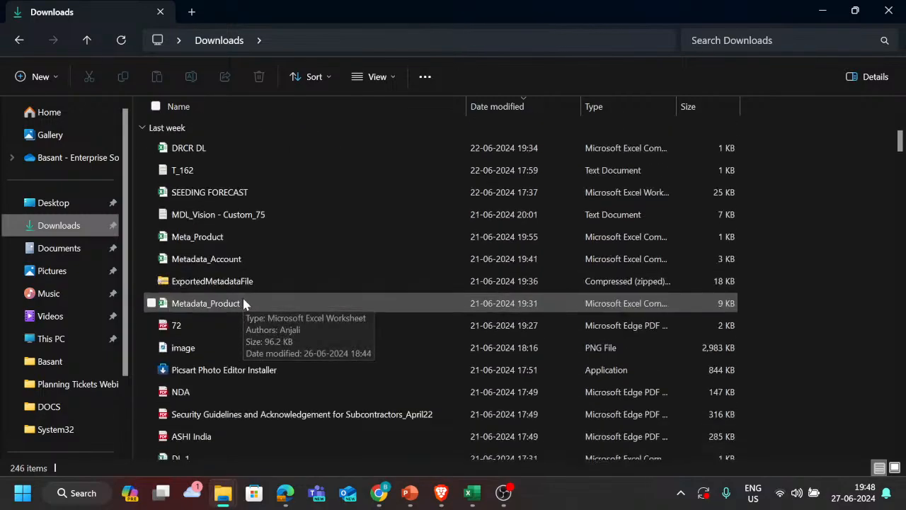
{"action": "left_click", "coordinate": [779, 40]}
{"action": "type", "text": "tra"}
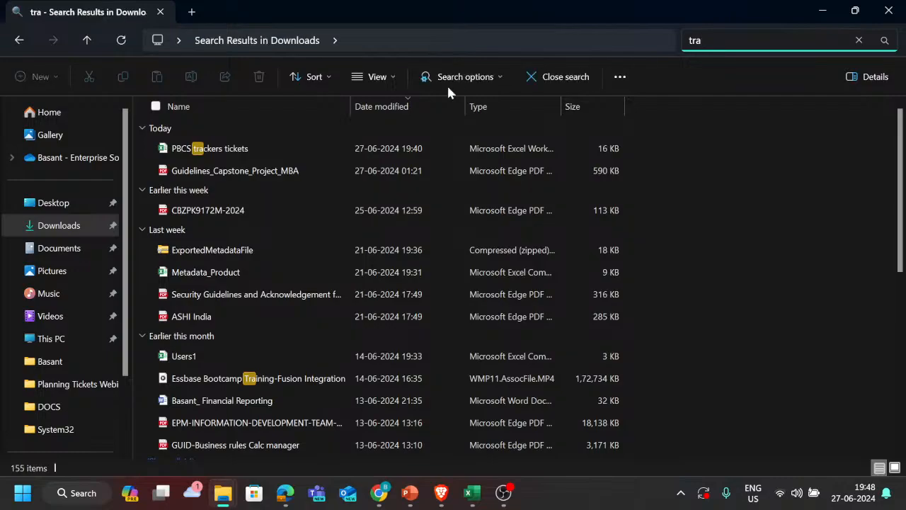
{"action": "left_click", "coordinate": [357, 153]}
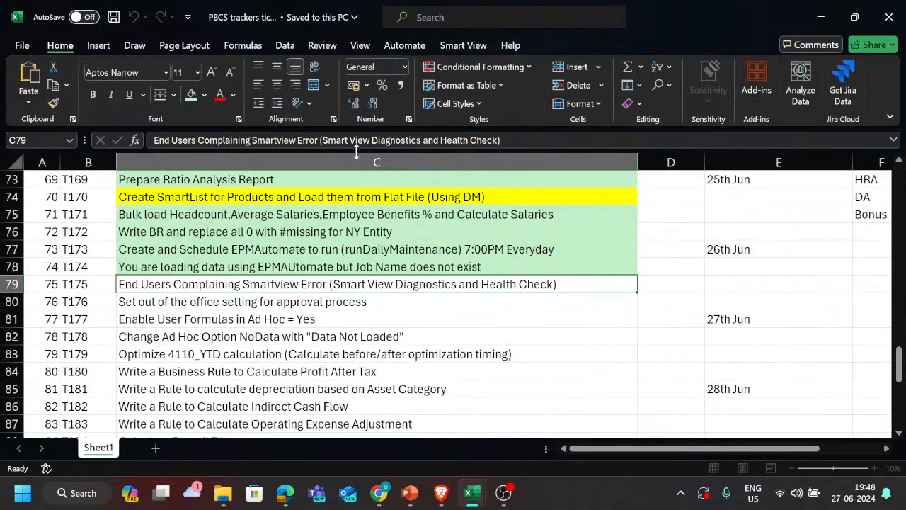
Step: Review tickets T176 to T178 in the tracker and select T178, Change Ad Hoc Option NoData with "Data Not Loaded"
{"action": "scroll", "coordinate": [248, 372], "scroll_direction": "down", "scroll_amount": 1}
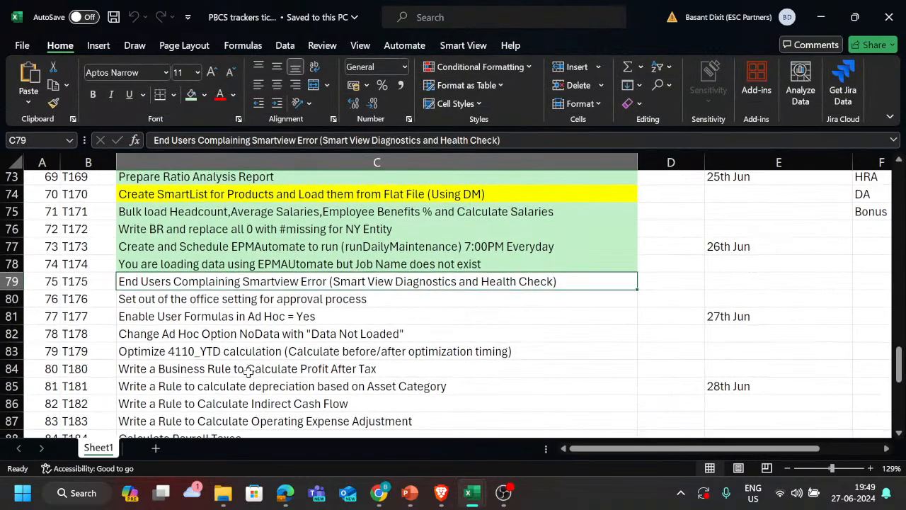
{"action": "left_click", "coordinate": [266, 301]}
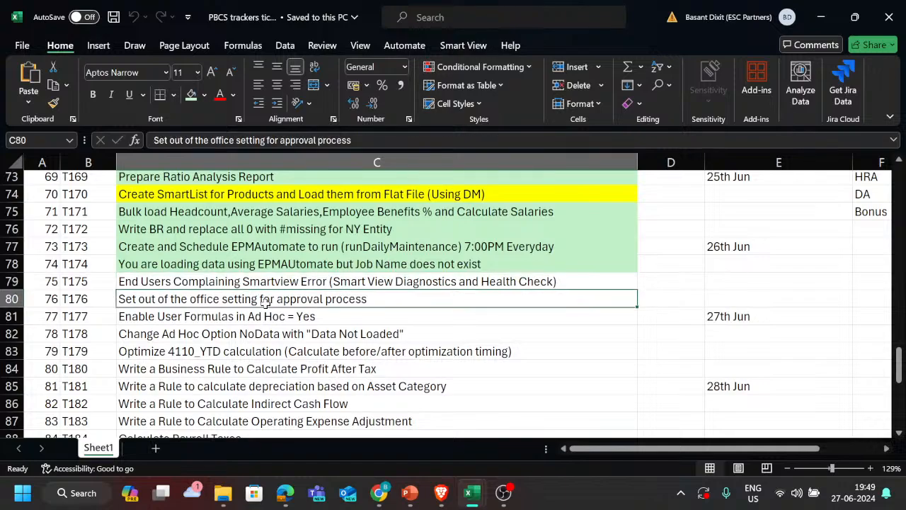
{"action": "left_click", "coordinate": [248, 315]}
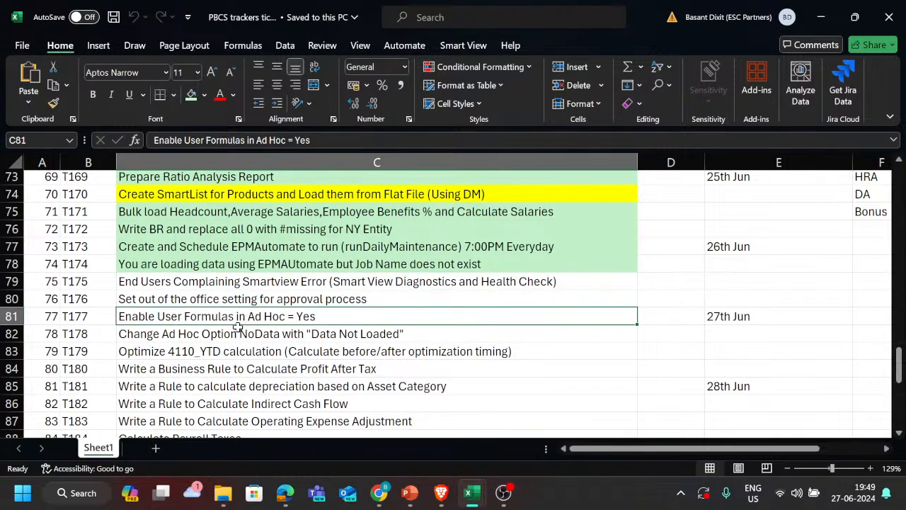
{"action": "left_click", "coordinate": [234, 333]}
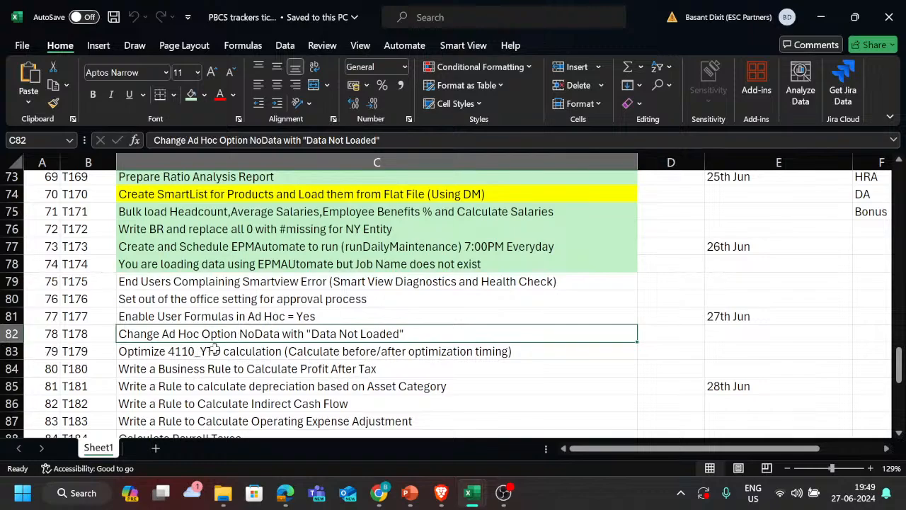
{"action": "key", "text": "Up"}
{"action": "key", "text": "Up"}
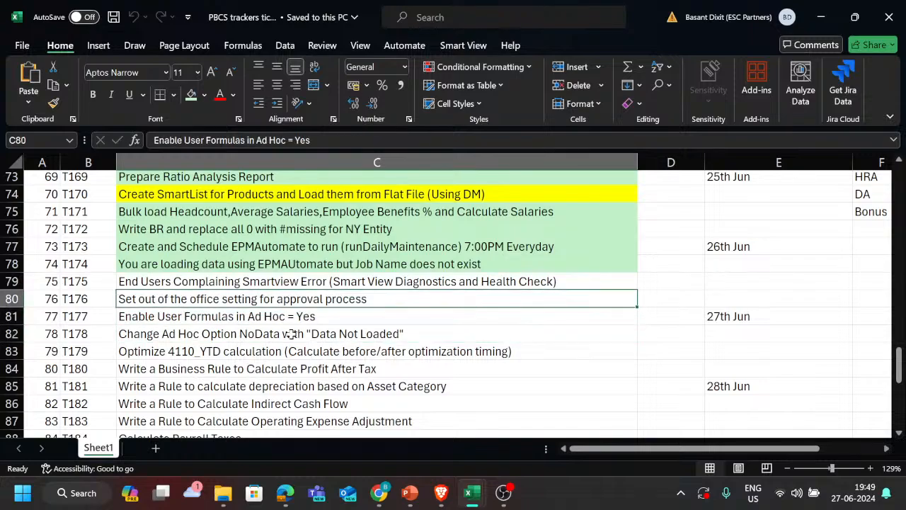
{"action": "key", "text": "Down"}
{"action": "key", "text": "Down"}
{"action": "key", "text": "Down"}
{"action": "key", "text": "Up"}
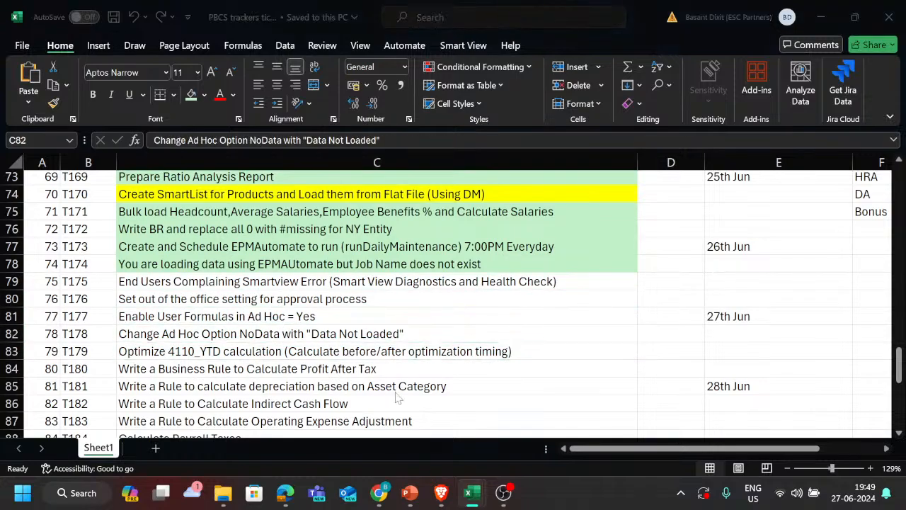
Step: Switch to the Book2 workbook with the ad hoc grid and open the Smart View Options dialog
{"action": "key", "text": "alt+Tab"}
{"action": "key", "text": "alt+Tab"}
{"action": "key", "text": "alt+Tab"}
{"action": "key", "text": "alt+Tab"}
{"action": "key", "text": "alt+Tab"}
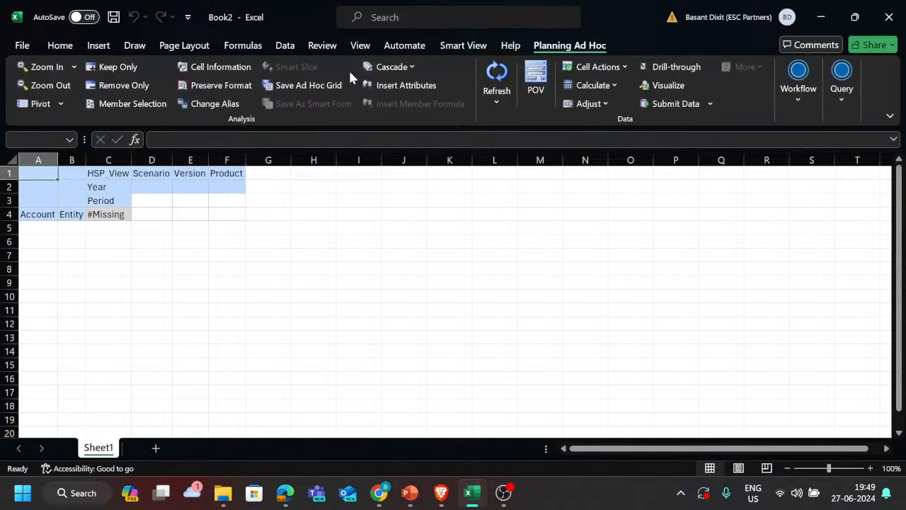
{"action": "left_click", "coordinate": [422, 48]}
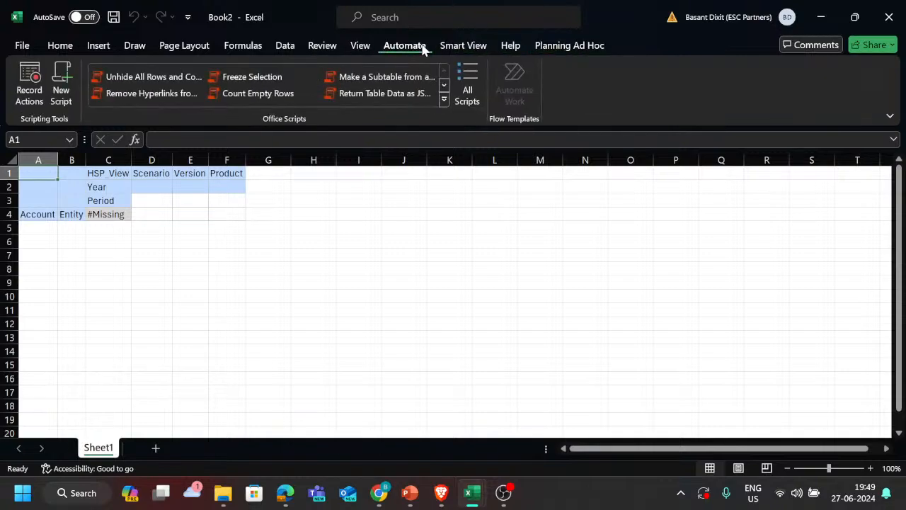
{"action": "left_click", "coordinate": [473, 45]}
{"action": "left_click", "coordinate": [338, 73]}
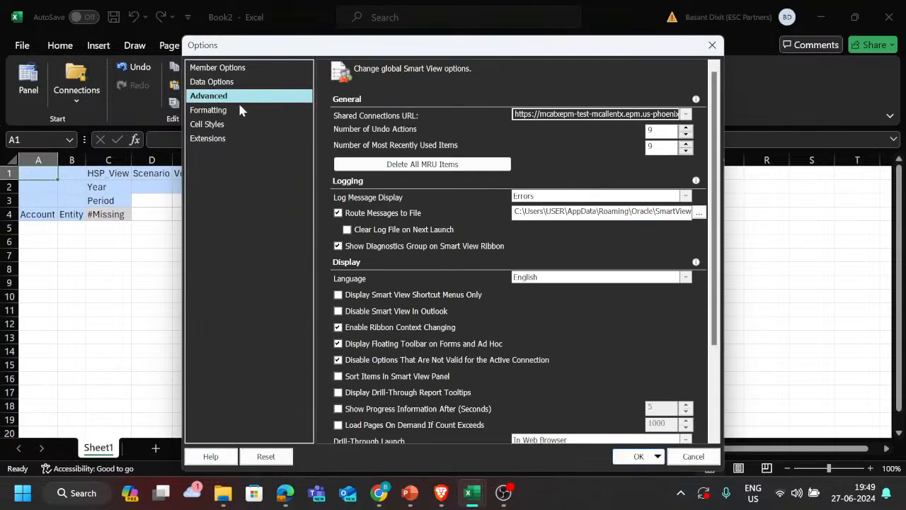
Step: Look through the Member Options and Data Options in Smart View, including the suppression settings and replacement labels
{"action": "left_click", "coordinate": [260, 69]}
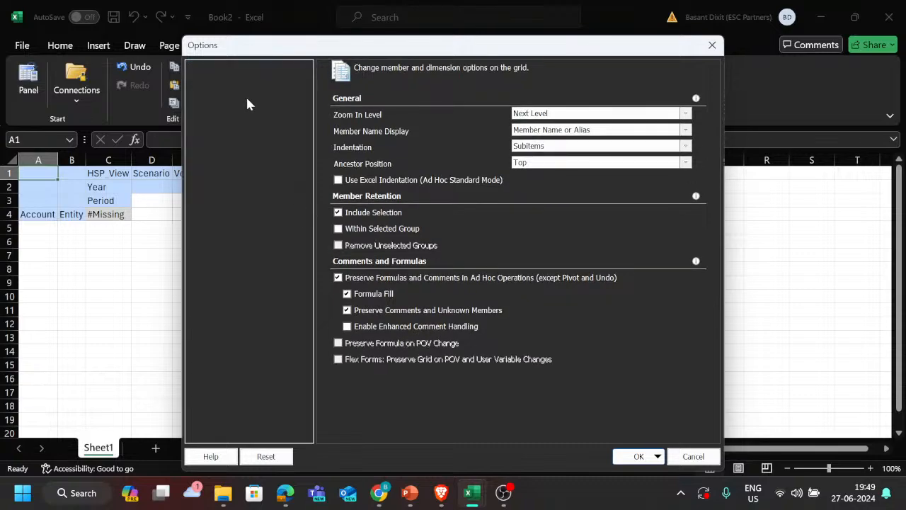
{"action": "left_click", "coordinate": [232, 82]}
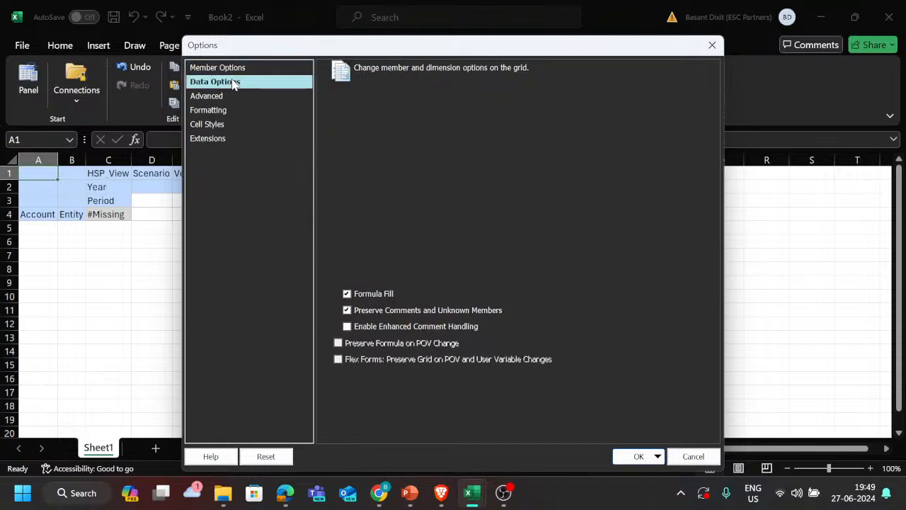
{"action": "scroll", "coordinate": [570, 212], "scroll_direction": "down", "scroll_amount": 2}
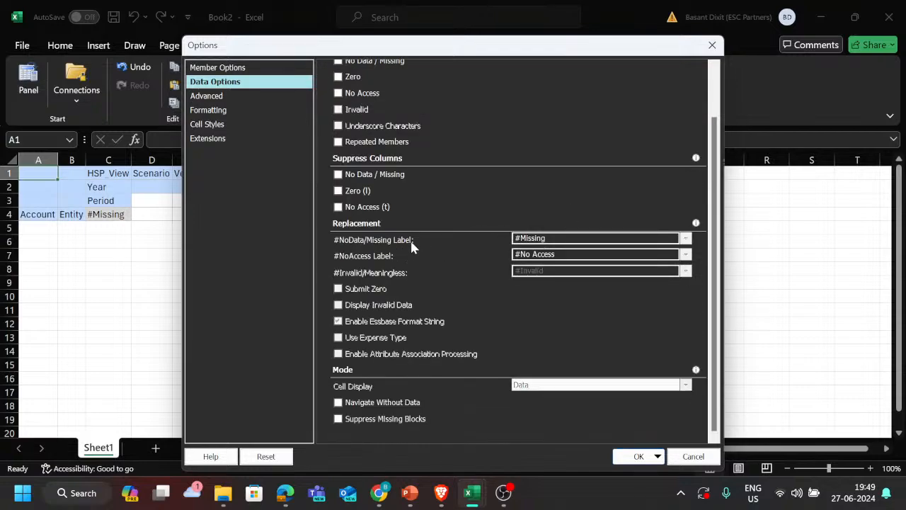
{"action": "scroll", "coordinate": [426, 238], "scroll_direction": "up", "scroll_amount": 1}
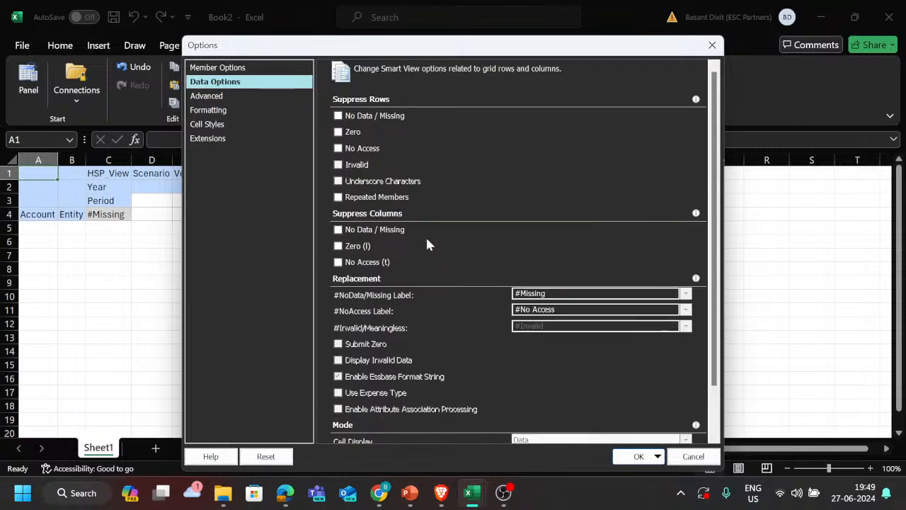
{"action": "scroll", "coordinate": [427, 238], "scroll_direction": "down", "scroll_amount": 1}
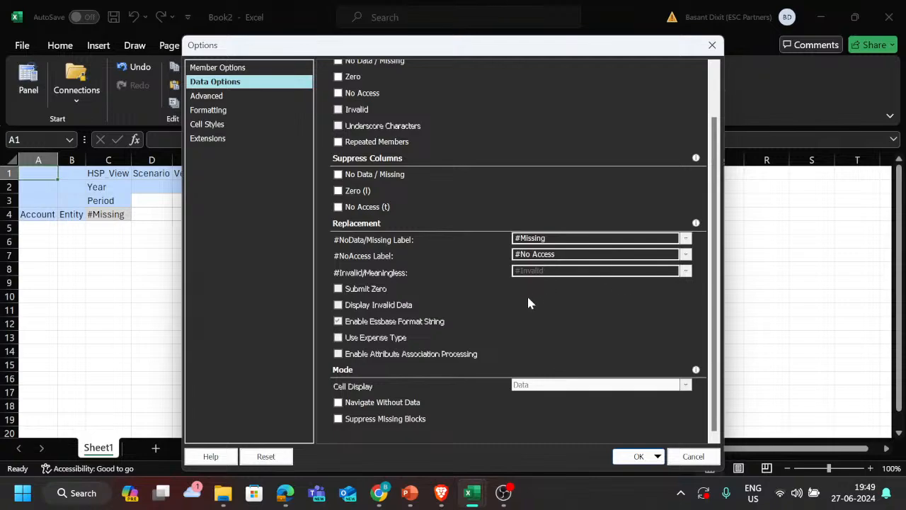
{"action": "scroll", "coordinate": [480, 292], "scroll_direction": "up", "scroll_amount": 1}
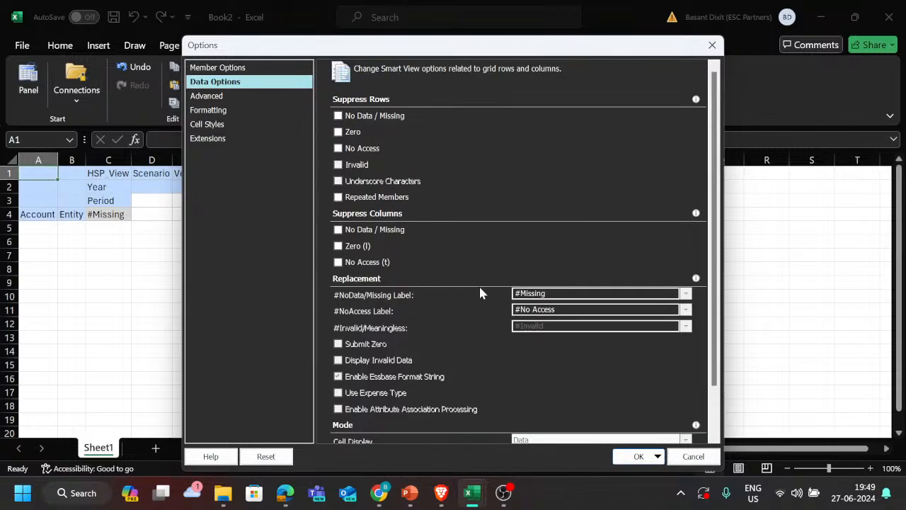
Step: Check the available replacement choices for the #NoAccess and #NoData/Missing labels and look over the remaining Data Options
{"action": "left_click_drag", "start_coordinate": [561, 310], "coordinate": [513, 310]}
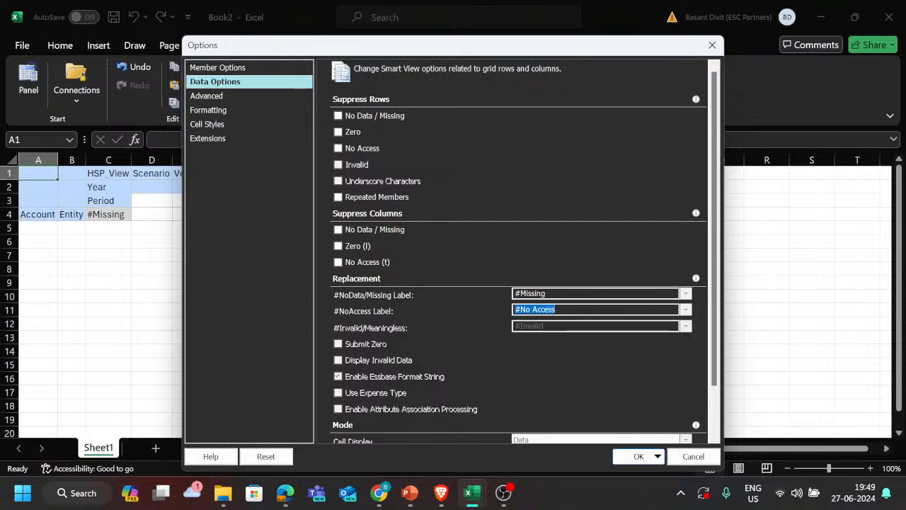
{"action": "left_click", "coordinate": [686, 310]}
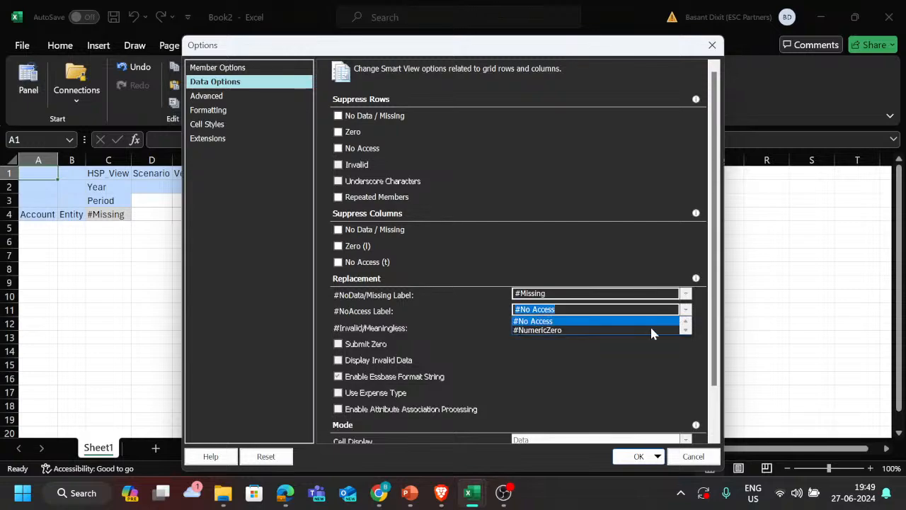
{"action": "left_click", "coordinate": [686, 294]}
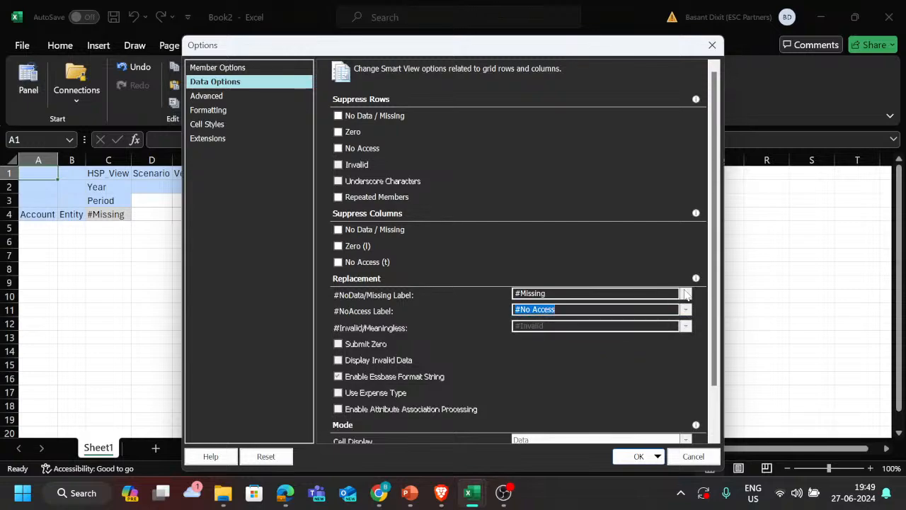
{"action": "left_click", "coordinate": [686, 294]}
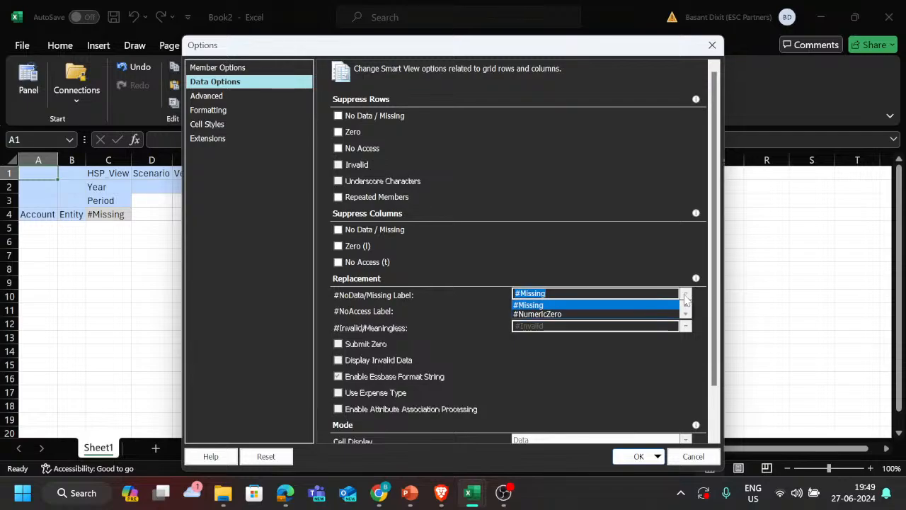
{"action": "left_click", "coordinate": [642, 357]}
{"action": "scroll", "coordinate": [475, 347], "scroll_direction": "down", "scroll_amount": 2}
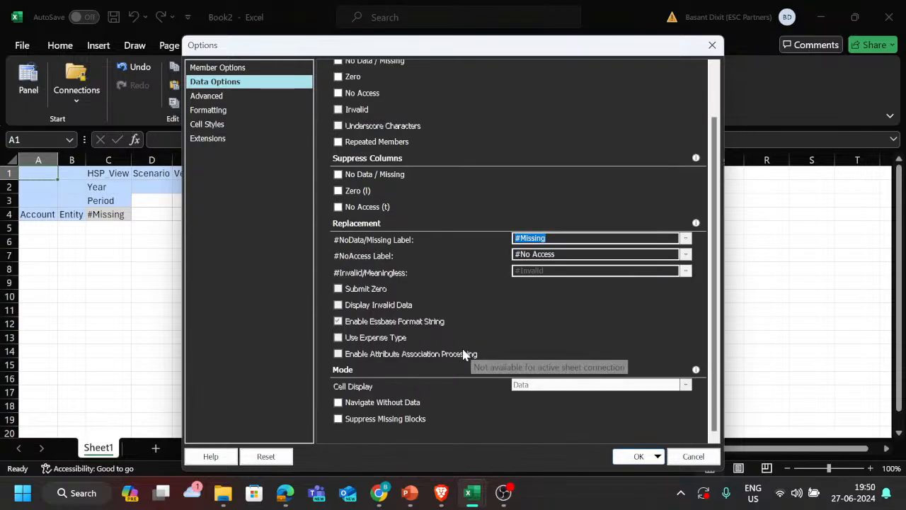
{"action": "scroll", "coordinate": [461, 347], "scroll_direction": "up", "scroll_amount": 2}
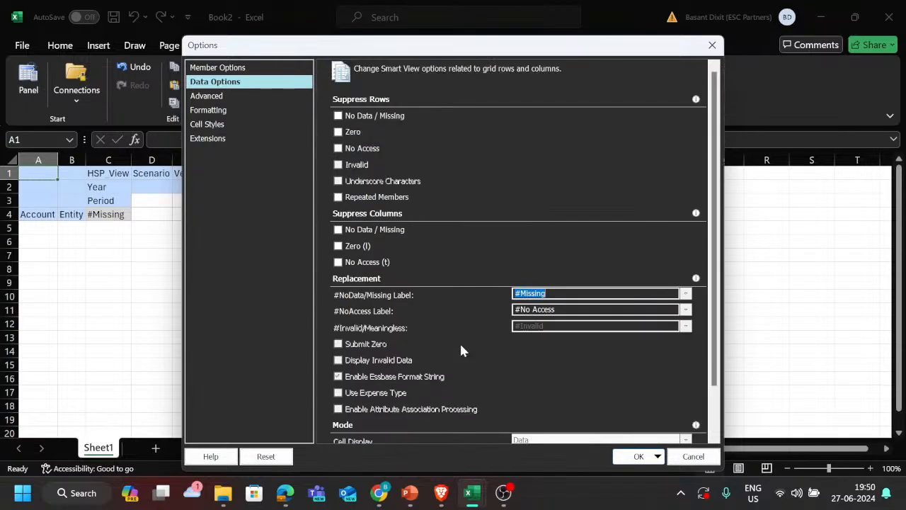
Step: Set the #NoData/Missing label to #NumericZero, apply it, and refresh the ad hoc grid to check cell C4
{"action": "left_click", "coordinate": [685, 294]}
{"action": "left_click", "coordinate": [655, 317]}
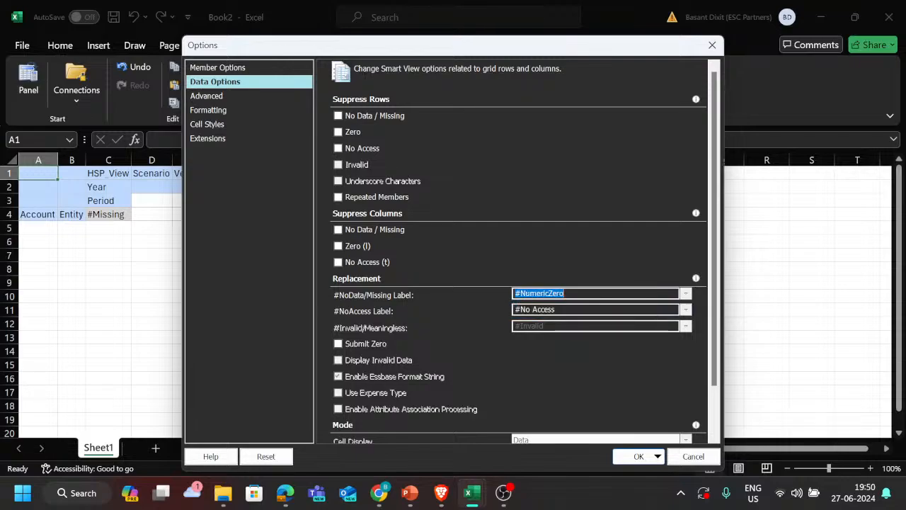
{"action": "left_click", "coordinate": [639, 455]}
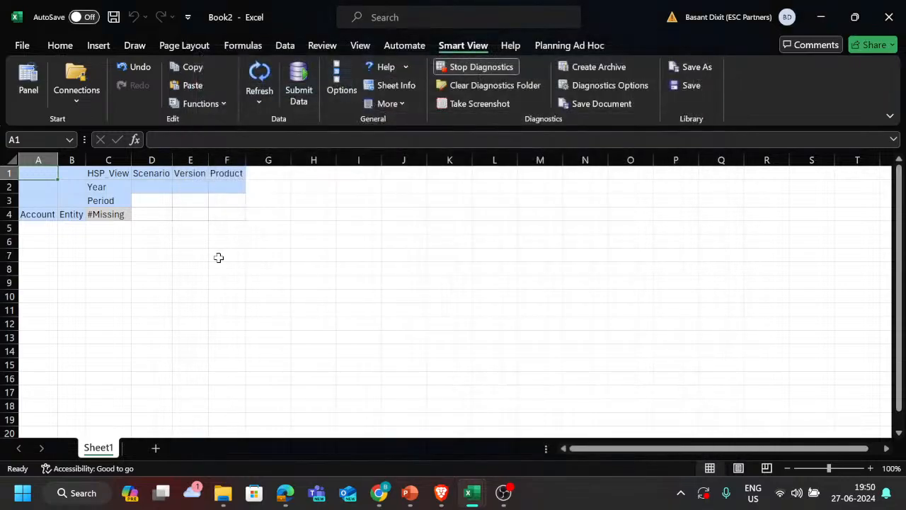
{"action": "left_click", "coordinate": [259, 78]}
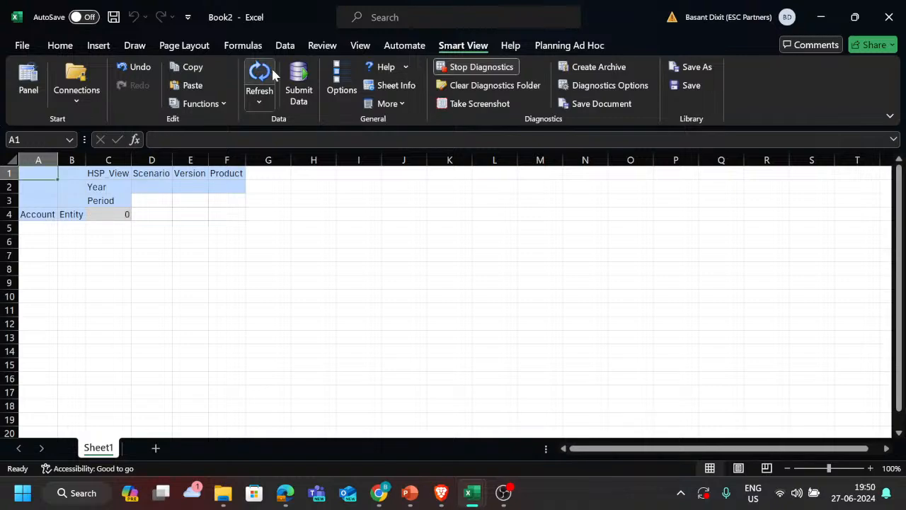
{"action": "left_click", "coordinate": [122, 213]}
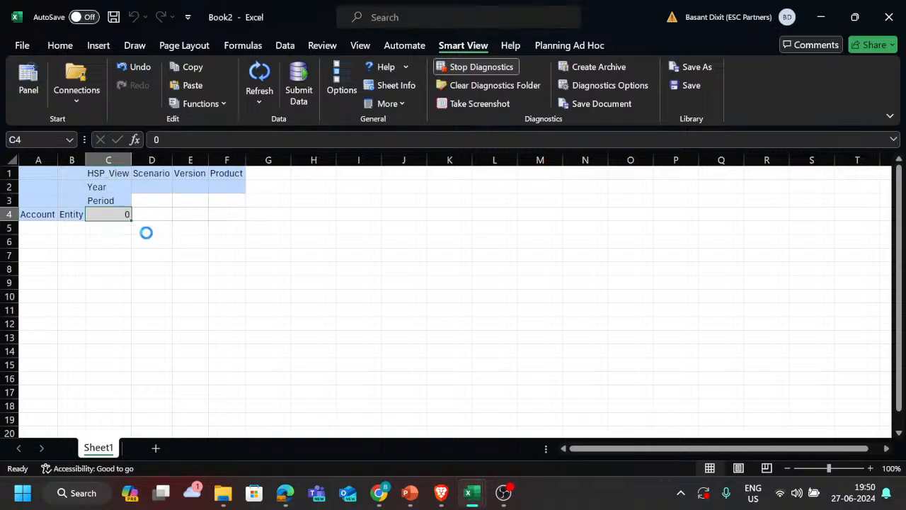
{"action": "scroll", "coordinate": [146, 233], "scroll_direction": "up", "scroll_amount": 2, "text": "ctrl"}
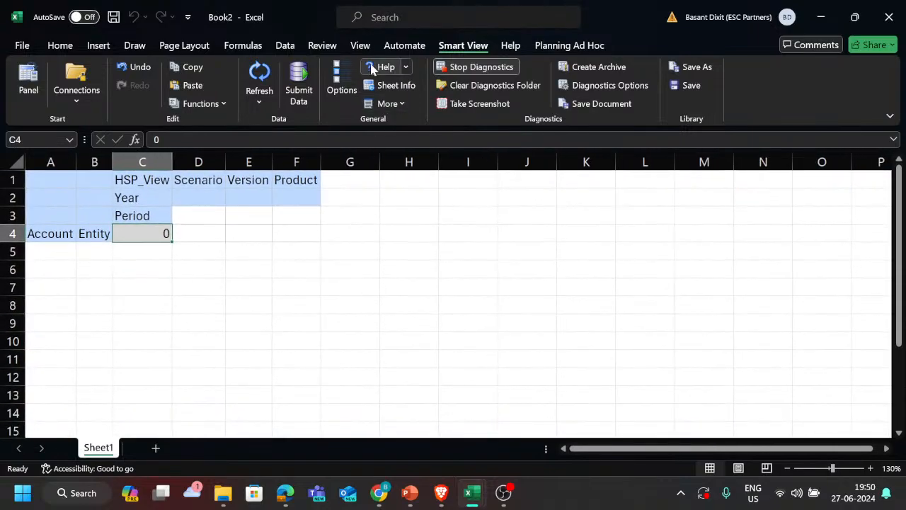
Step: Set the #NoData/Missing label back to #Missing in the Smart View data options and refresh the ad hoc grid
{"action": "left_click", "coordinate": [342, 84]}
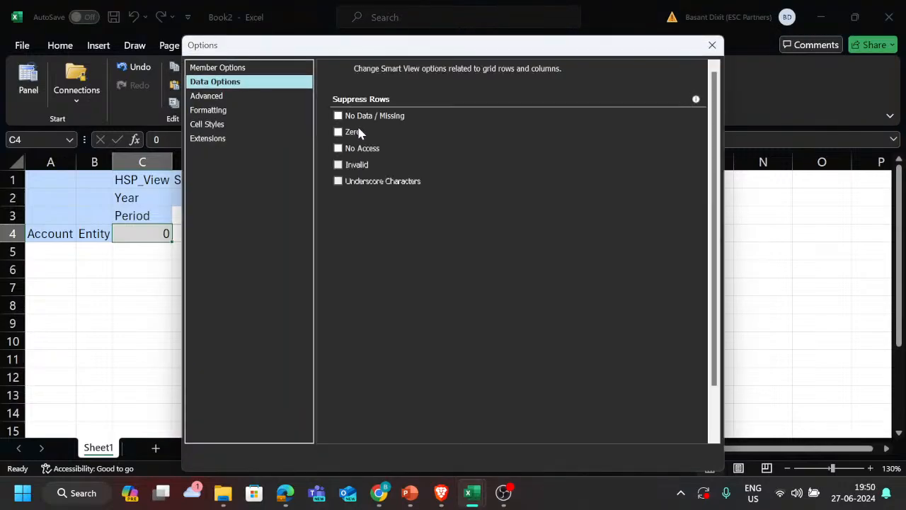
{"action": "scroll", "coordinate": [506, 312], "scroll_direction": "down", "scroll_amount": 3}
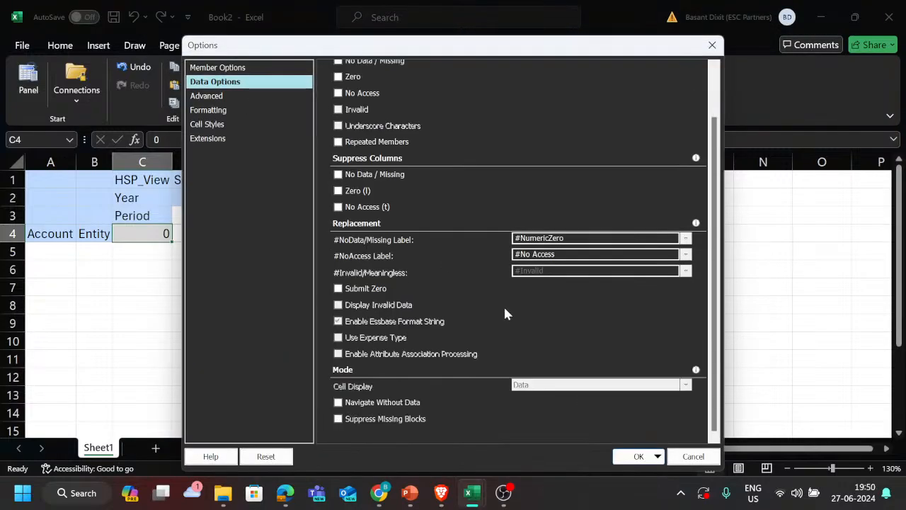
{"action": "left_click", "coordinate": [685, 239]}
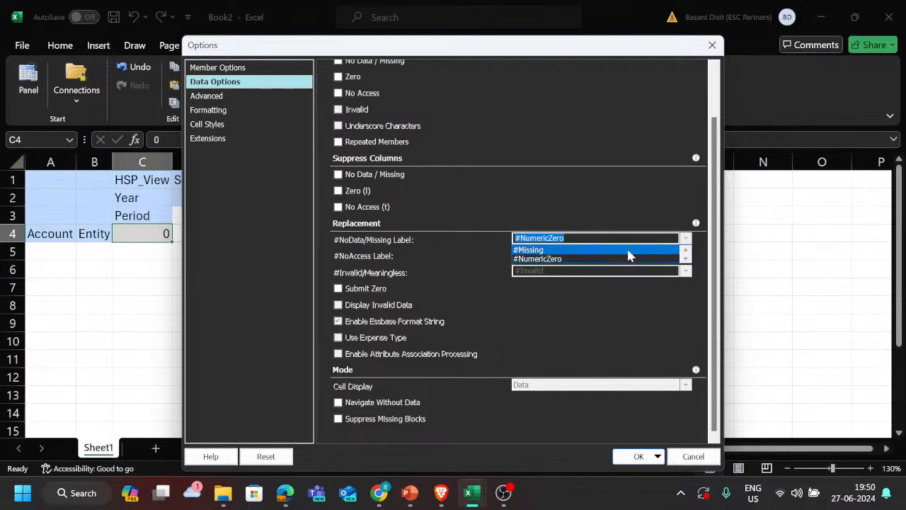
{"action": "left_click", "coordinate": [628, 250]}
{"action": "left_click", "coordinate": [635, 456]}
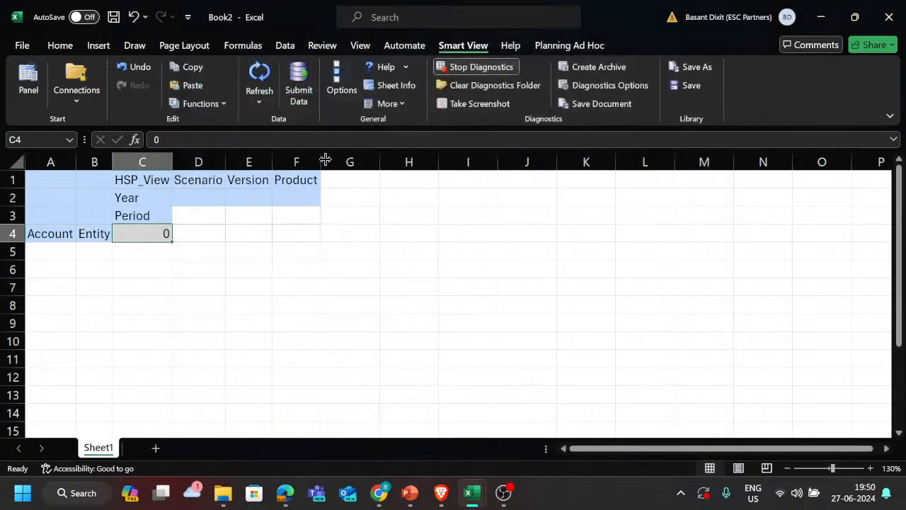
{"action": "left_click", "coordinate": [260, 79]}
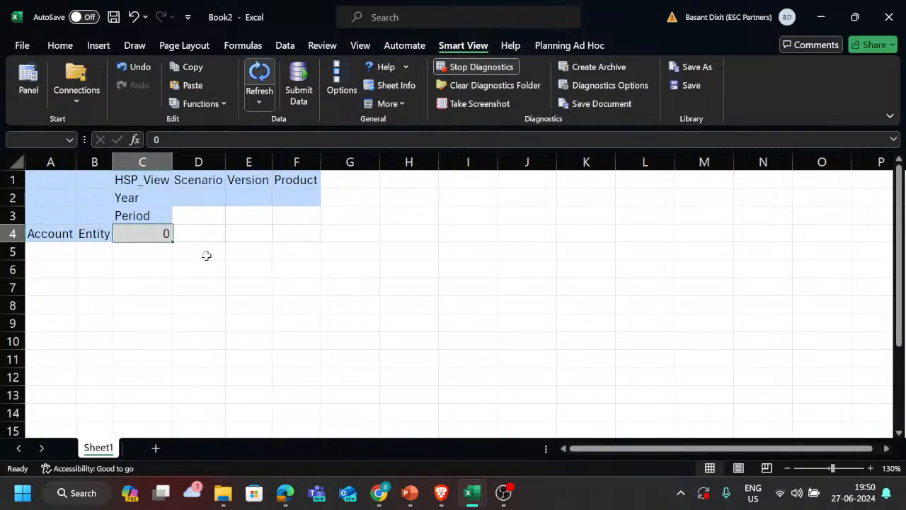
Step: Reopen the Smart View options and review the replacement labels in Data Options
{"action": "left_click", "coordinate": [340, 81]}
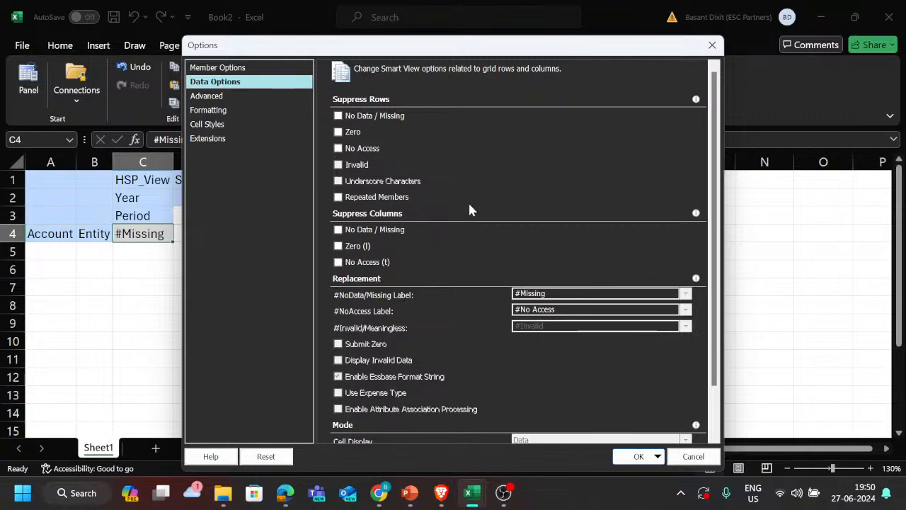
{"action": "scroll", "coordinate": [461, 211], "scroll_direction": "down", "scroll_amount": 1}
{"action": "scroll", "coordinate": [462, 211], "scroll_direction": "up", "scroll_amount": 1}
{"action": "scroll", "coordinate": [450, 191], "scroll_direction": "down", "scroll_amount": 1}
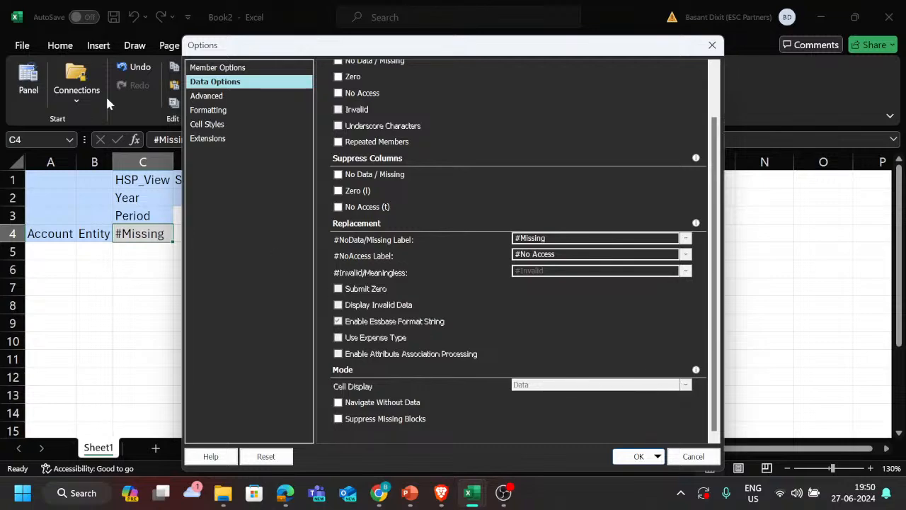
Step: Review the Advanced and Formatting settings in the Smart View options
{"action": "left_click", "coordinate": [205, 95]}
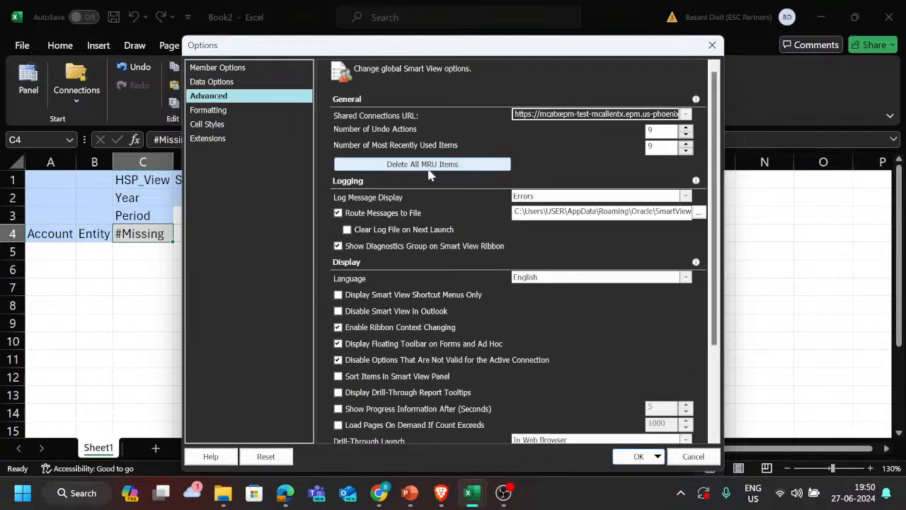
{"action": "scroll", "coordinate": [443, 241], "scroll_direction": "down", "scroll_amount": 3}
{"action": "scroll", "coordinate": [441, 242], "scroll_direction": "up", "scroll_amount": 3}
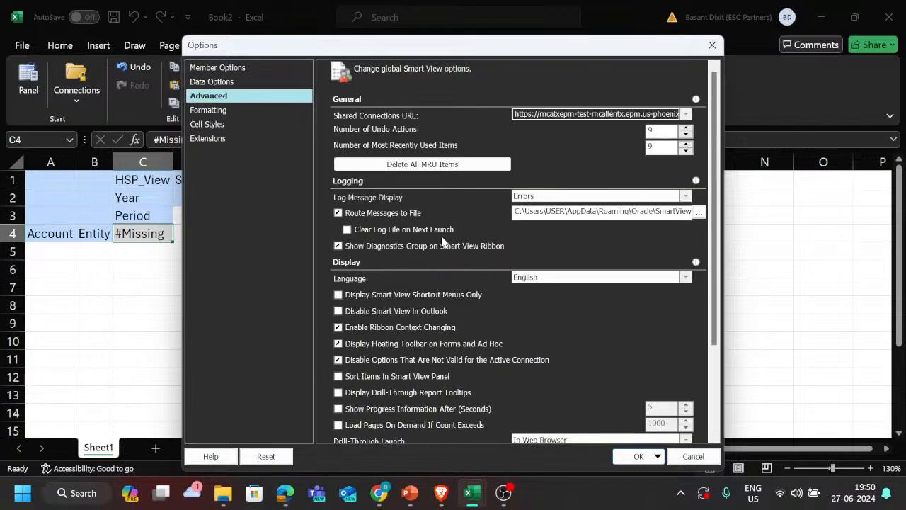
{"action": "scroll", "coordinate": [442, 241], "scroll_direction": "down", "scroll_amount": 3}
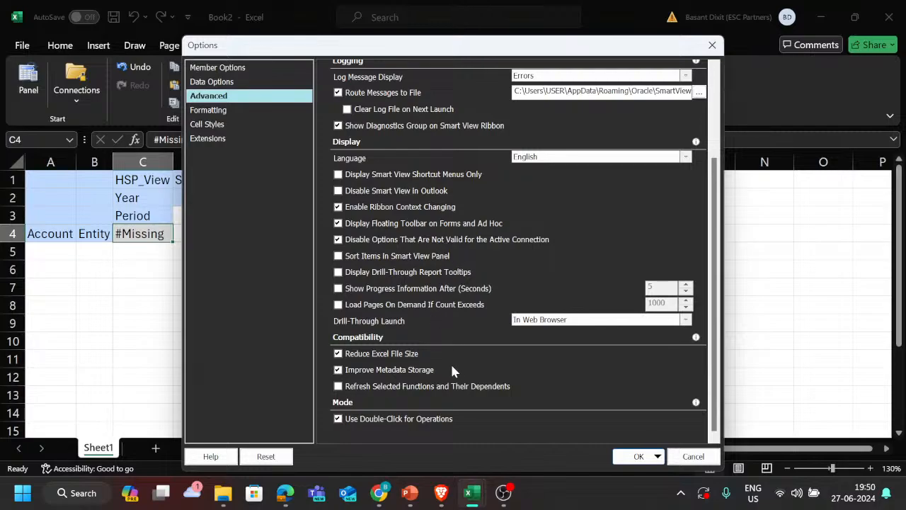
{"action": "left_click", "coordinate": [241, 110]}
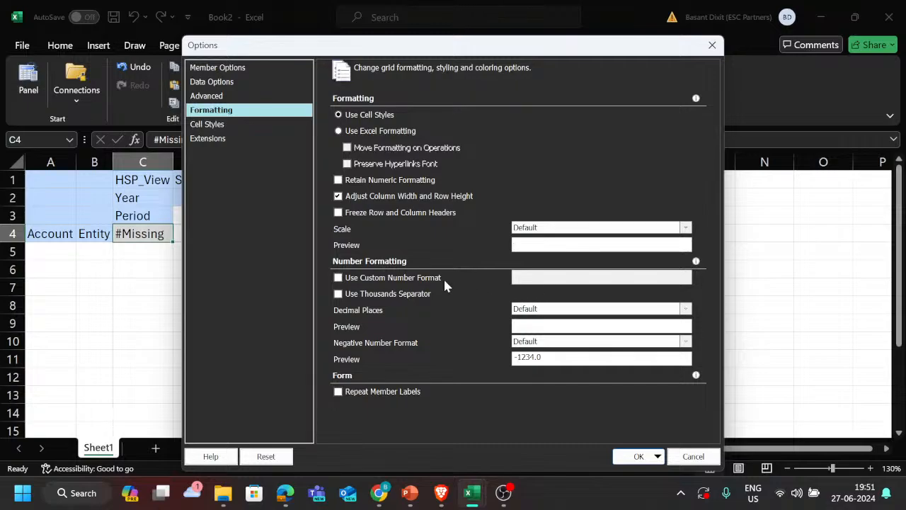
{"action": "left_click", "coordinate": [254, 126]}
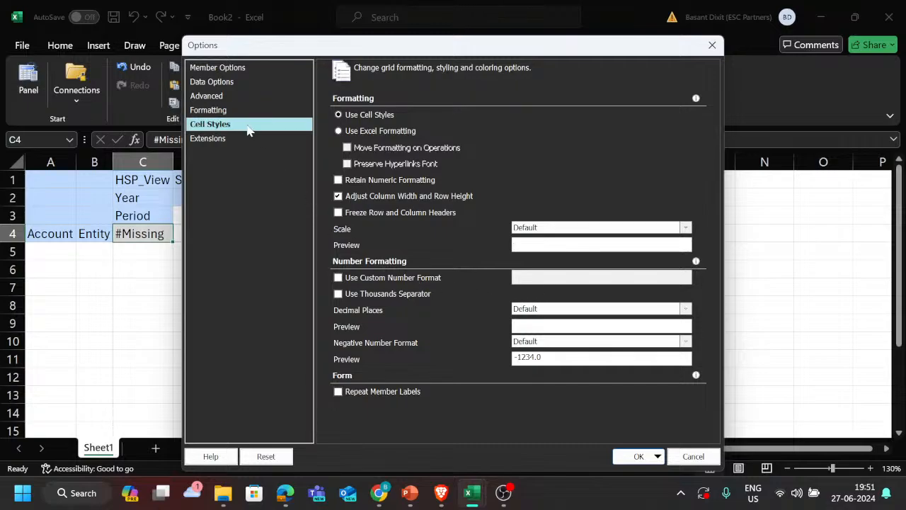
{"action": "left_click", "coordinate": [258, 112]}
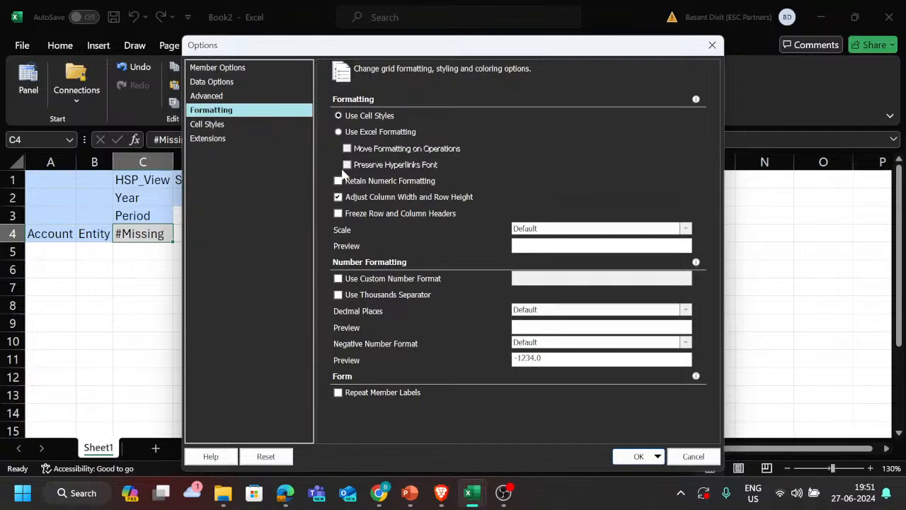
Step: Expand the Planning member cells, Planning data cells and Common groups in Cell Styles and review their styles
{"action": "left_click", "coordinate": [212, 125]}
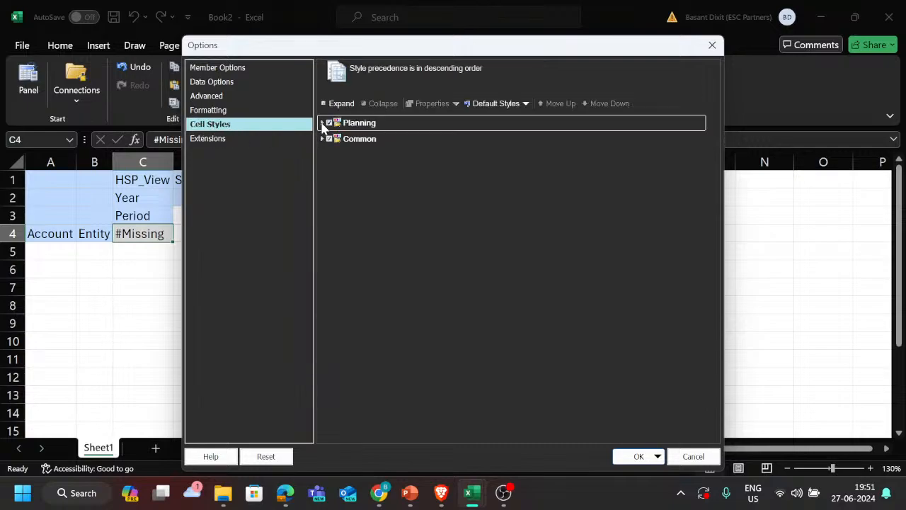
{"action": "left_click", "coordinate": [323, 123]}
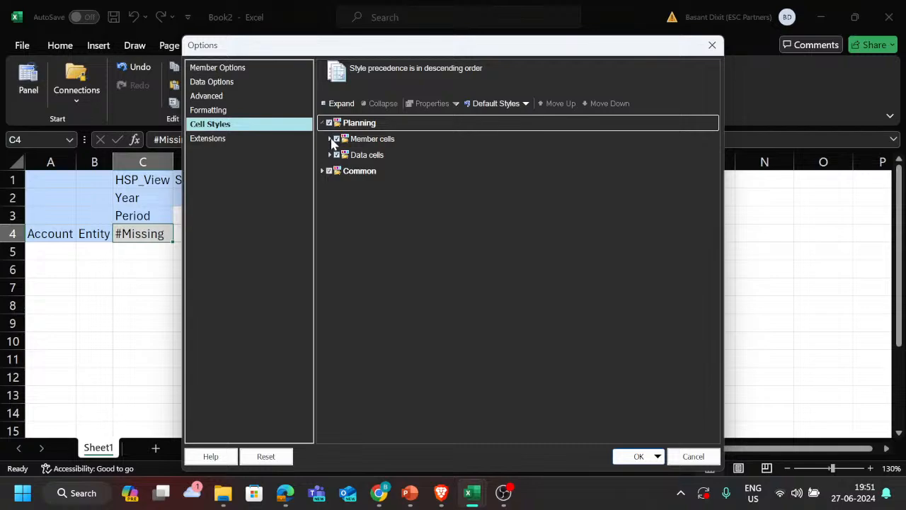
{"action": "left_click", "coordinate": [330, 140]}
{"action": "left_click", "coordinate": [330, 139]}
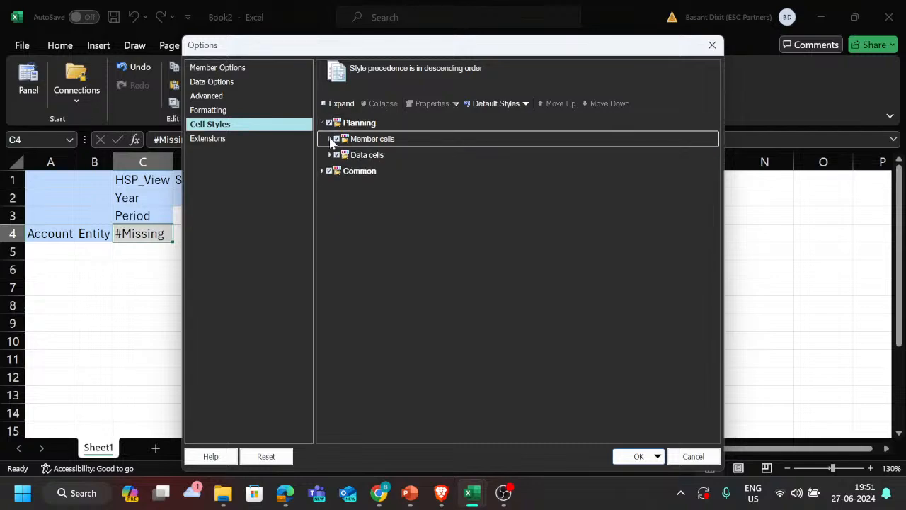
{"action": "left_click", "coordinate": [330, 140]}
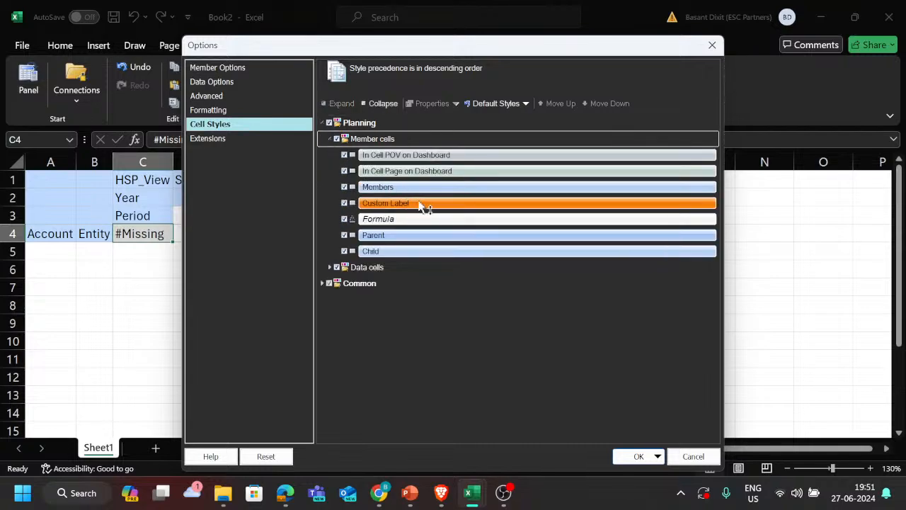
{"action": "left_click", "coordinate": [331, 268]}
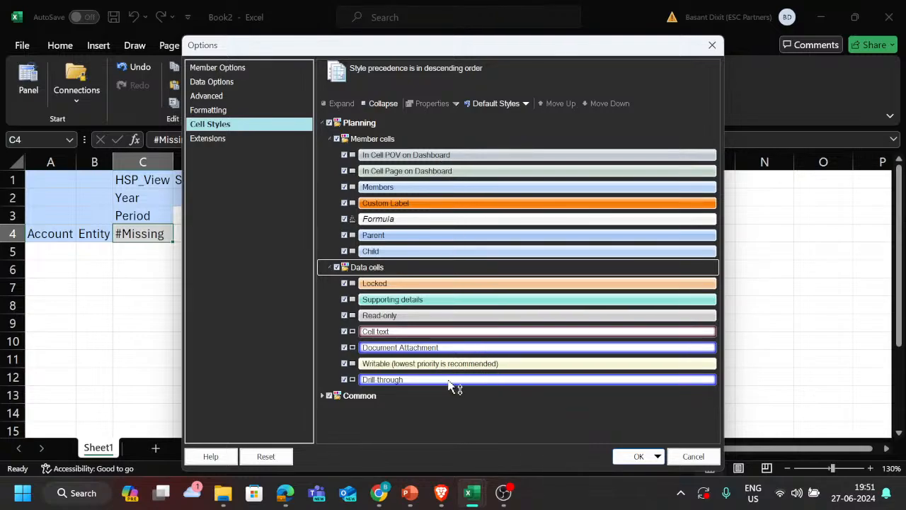
{"action": "left_click", "coordinate": [322, 396]}
{"action": "scroll", "coordinate": [419, 377], "scroll_direction": "down", "scroll_amount": 1}
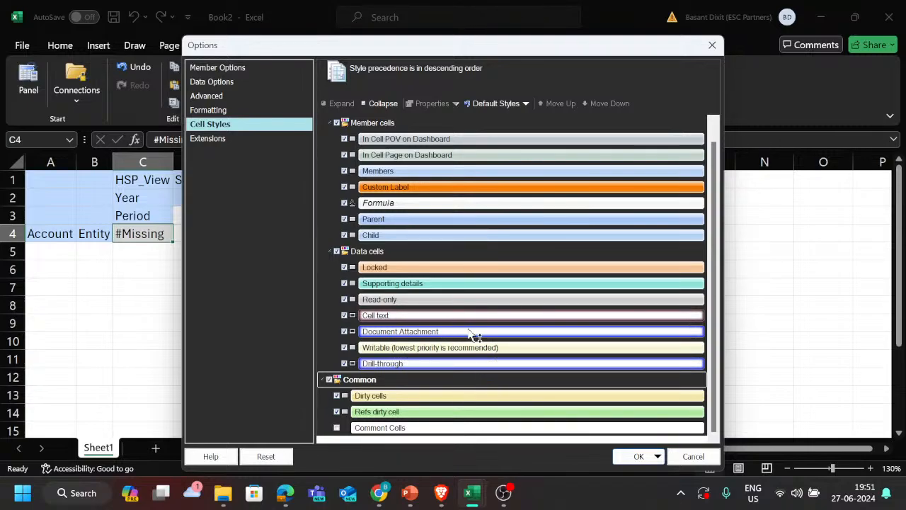
{"action": "scroll", "coordinate": [446, 296], "scroll_direction": "up", "scroll_amount": 1}
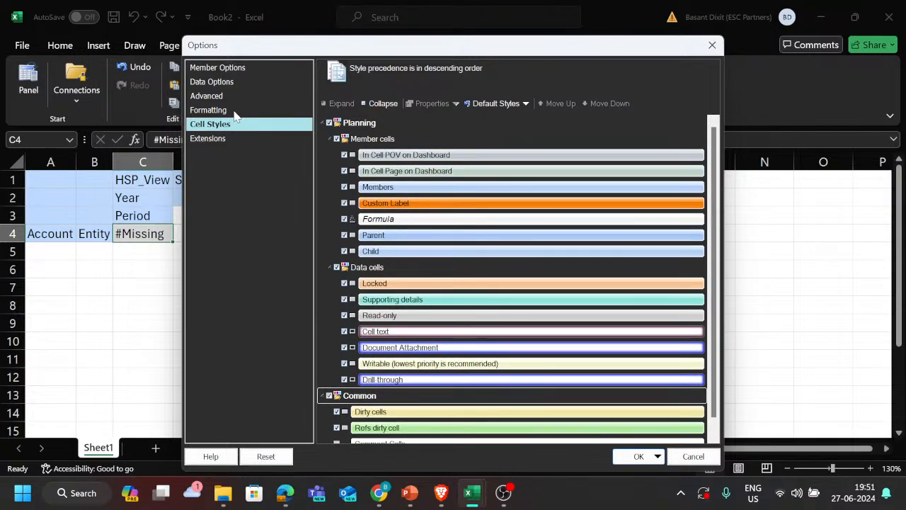
Step: Check the Smart View extension settings and close the options
{"action": "left_click", "coordinate": [212, 138]}
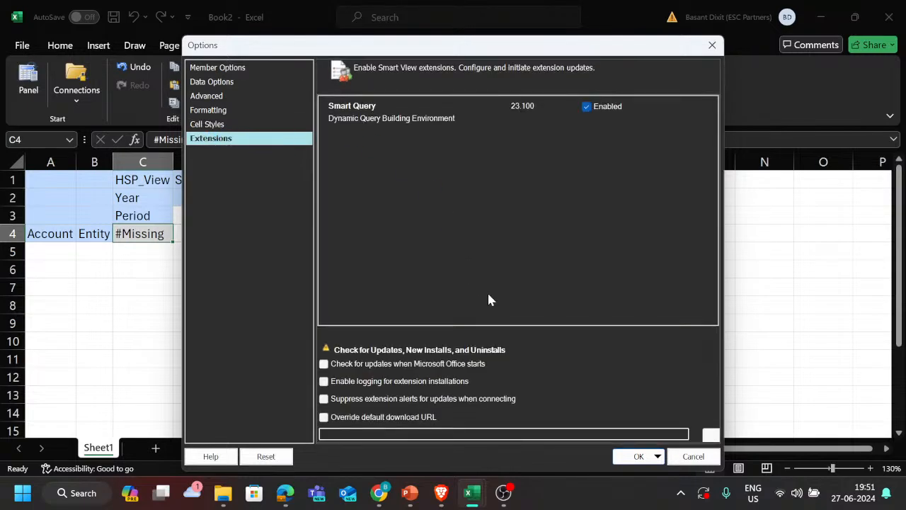
{"action": "left_click", "coordinate": [712, 45]}
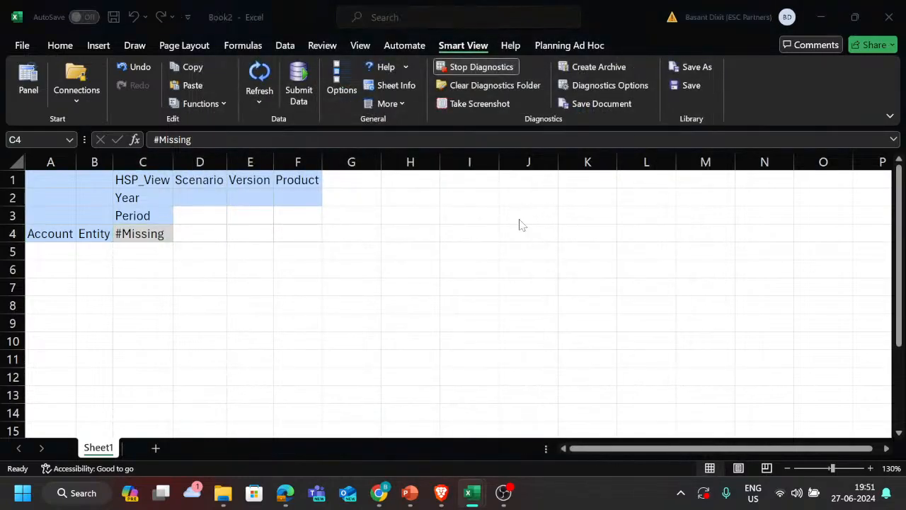
Step: Switch to the PBCS trackers tickets workbook and select the T170 ticket about creating a SmartList for products
{"action": "key", "text": "alt+Tab"}
{"action": "key", "text": "alt+Tab"}
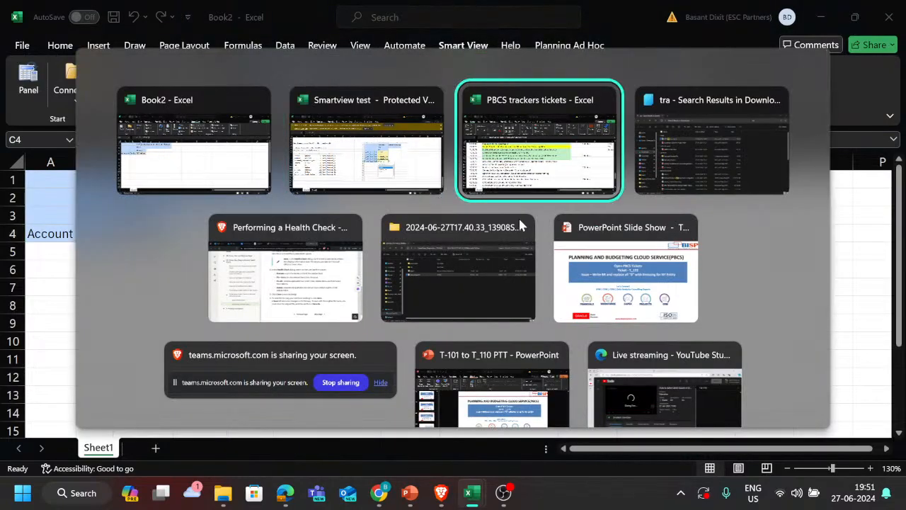
{"action": "key", "text": "alt+shift+Tab"}
{"action": "key", "text": "alt+Tab"}
{"action": "key", "text": "alt+Tab"}
{"action": "key", "text": "alt+shift+Tab"}
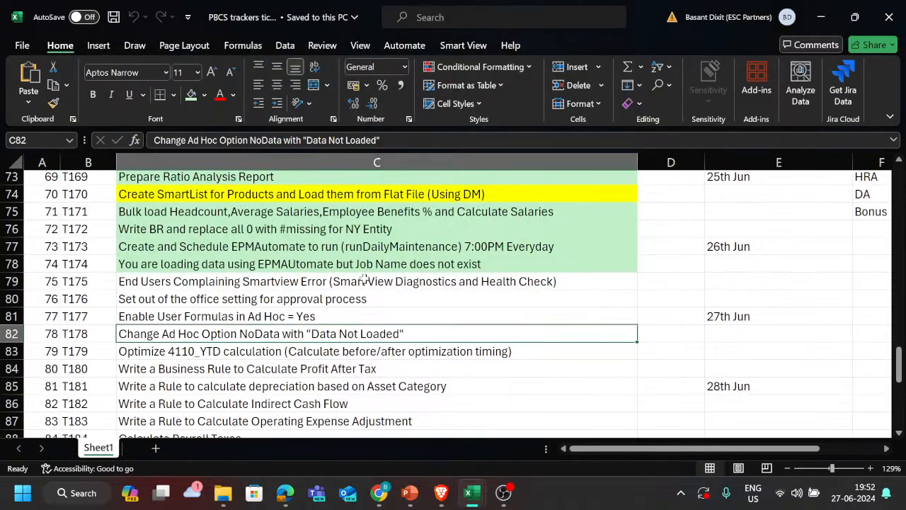
{"action": "scroll", "coordinate": [325, 272], "scroll_direction": "up", "scroll_amount": 1}
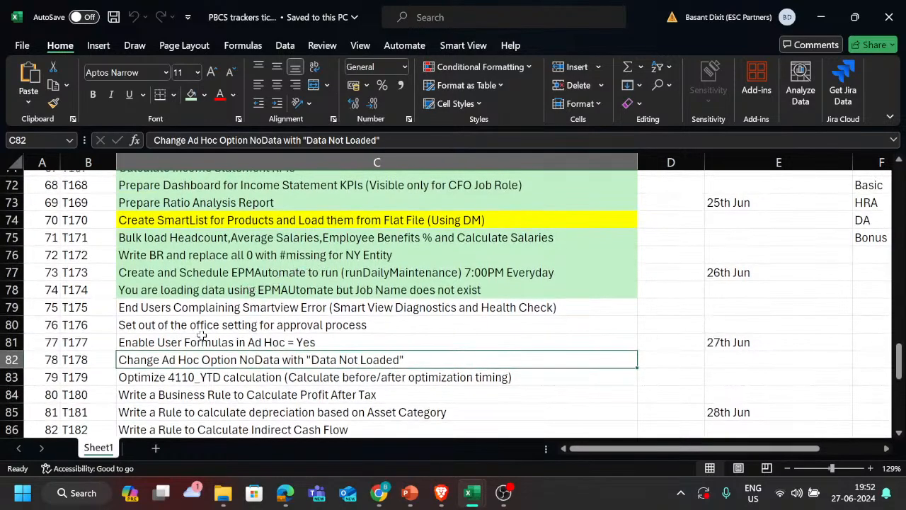
{"action": "scroll", "coordinate": [317, 299], "scroll_direction": "up", "scroll_amount": 1}
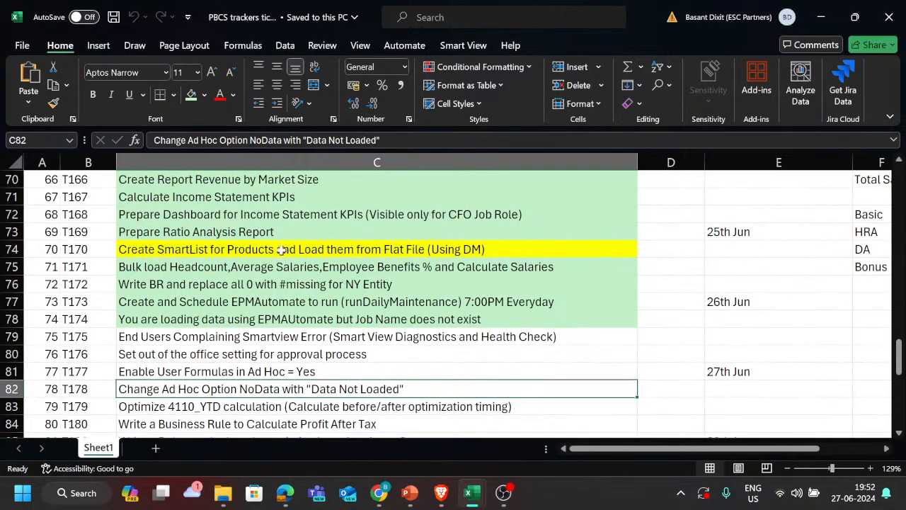
{"action": "left_click", "coordinate": [317, 248]}
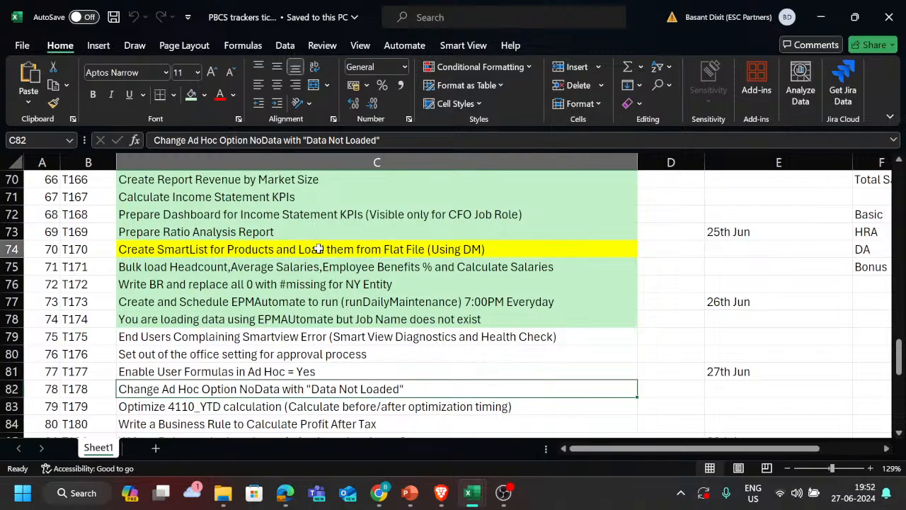
Step: Look through the tracker tickets before and after T170, including the highlighted ones
{"action": "scroll", "coordinate": [311, 337], "scroll_direction": "down", "scroll_amount": 2}
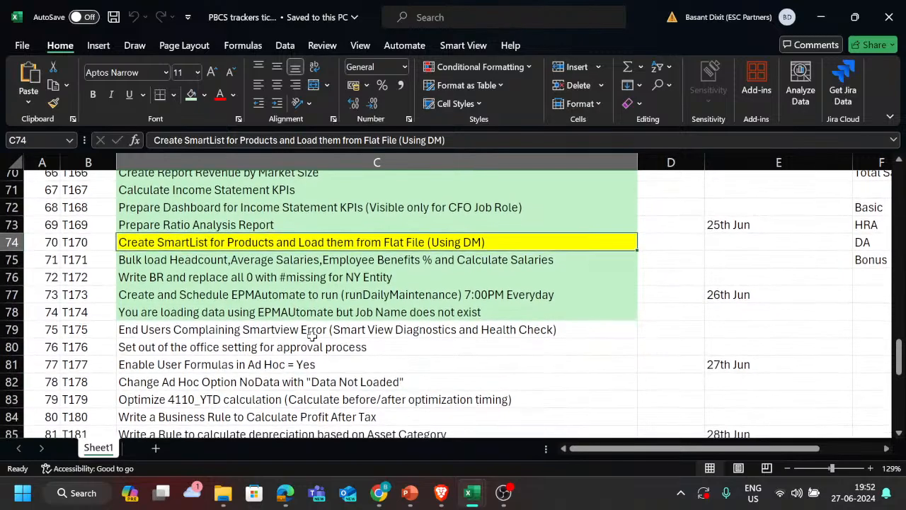
{"action": "scroll", "coordinate": [311, 340], "scroll_direction": "down", "scroll_amount": 1}
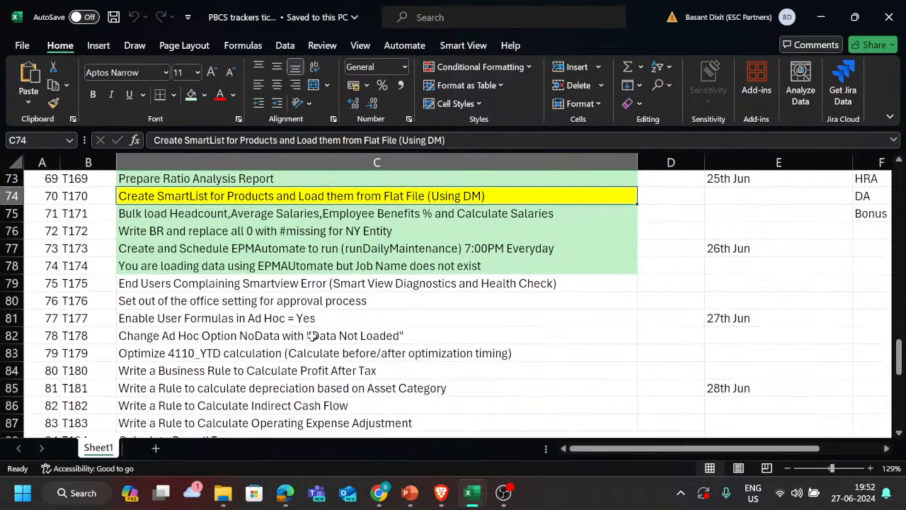
{"action": "scroll", "coordinate": [312, 338], "scroll_direction": "up", "scroll_amount": 1}
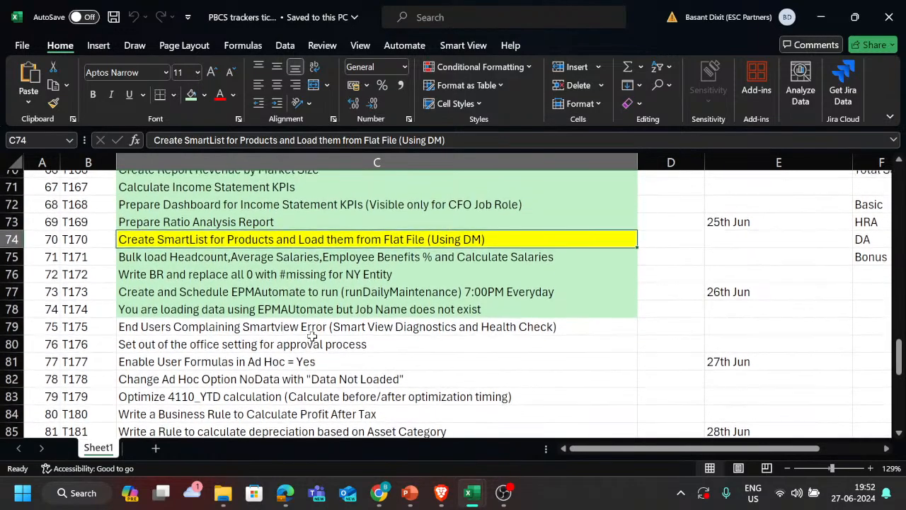
{"action": "scroll", "coordinate": [311, 338], "scroll_direction": "up", "scroll_amount": 3}
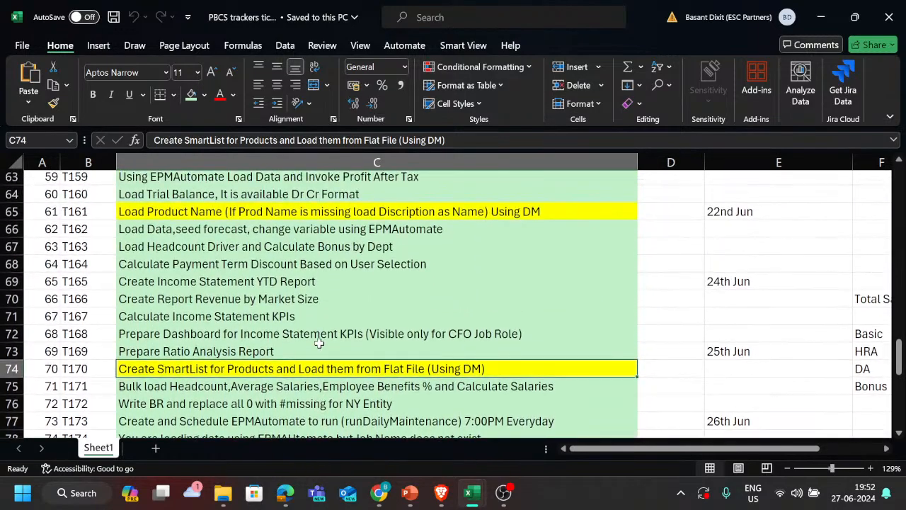
{"action": "scroll", "coordinate": [320, 342], "scroll_direction": "down", "scroll_amount": 1}
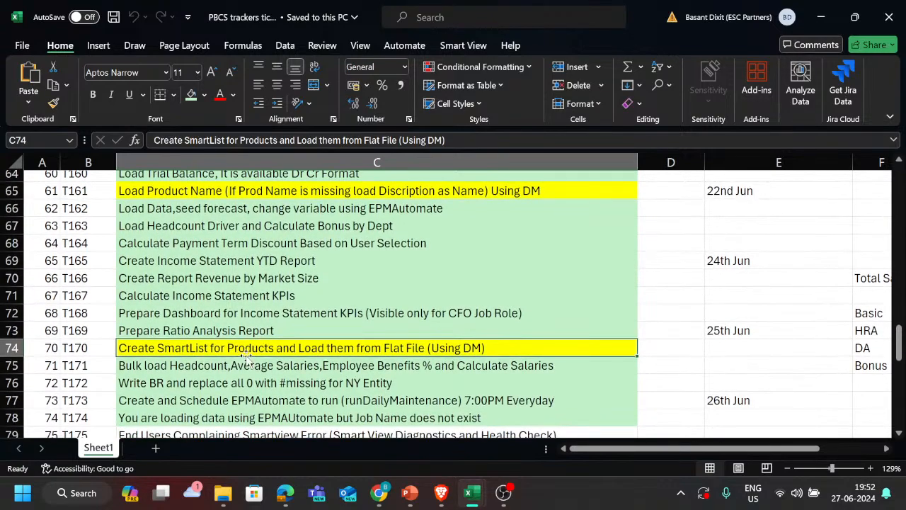
{"action": "scroll", "coordinate": [256, 347], "scroll_direction": "down", "scroll_amount": 1}
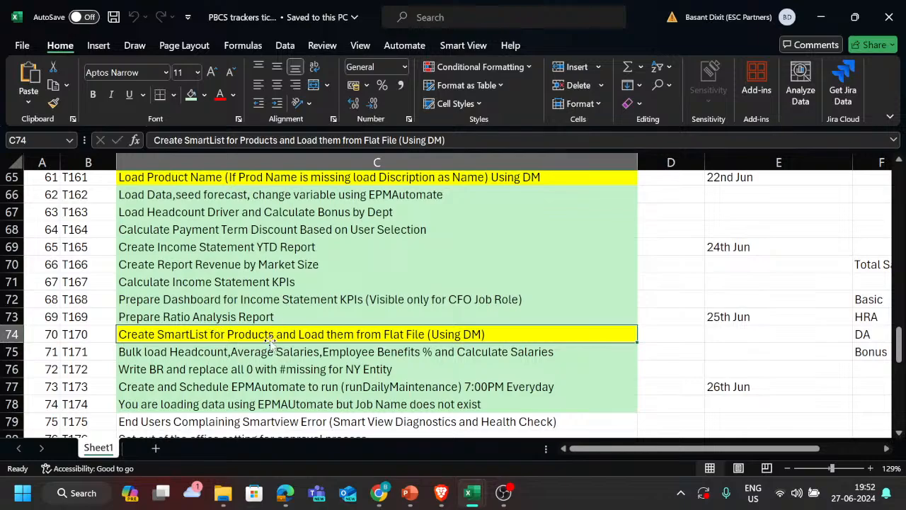
{"action": "scroll", "coordinate": [273, 336], "scroll_direction": "down", "scroll_amount": 2, "text": "ctrl"}
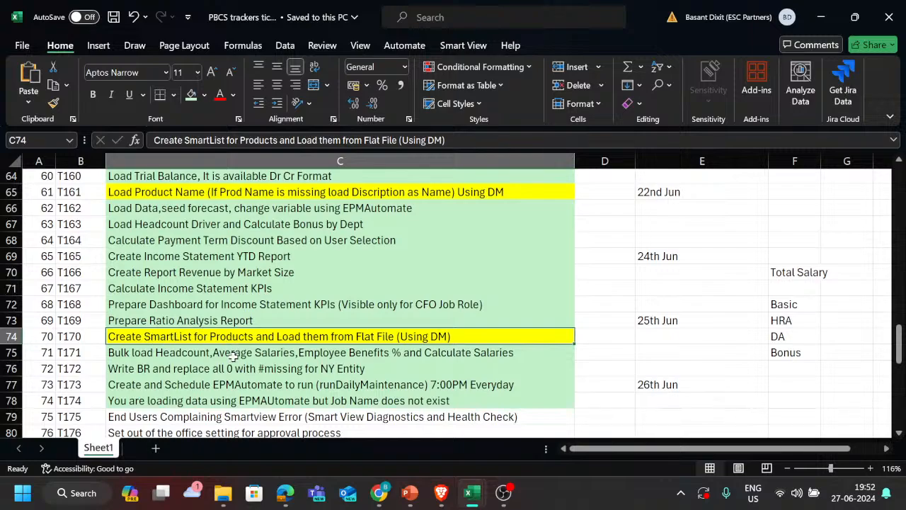
{"action": "scroll", "coordinate": [232, 356], "scroll_direction": "down", "scroll_amount": 1}
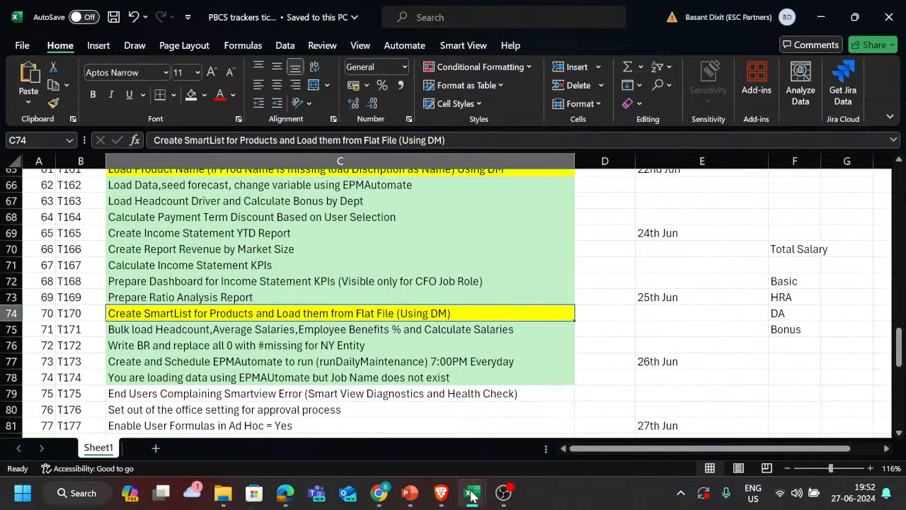
Step: Switch to the Smartview test workbook and examine the picture of the New_Products_SL SmartList CSV format
{"action": "mouse_move", "coordinate": [471, 496]}
{"action": "left_click", "coordinate": [333, 441]}
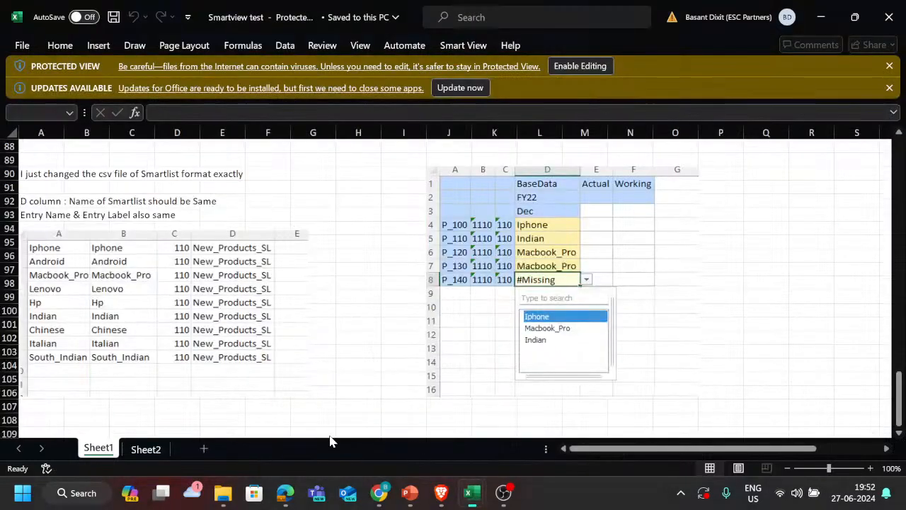
{"action": "left_click", "coordinate": [119, 262]}
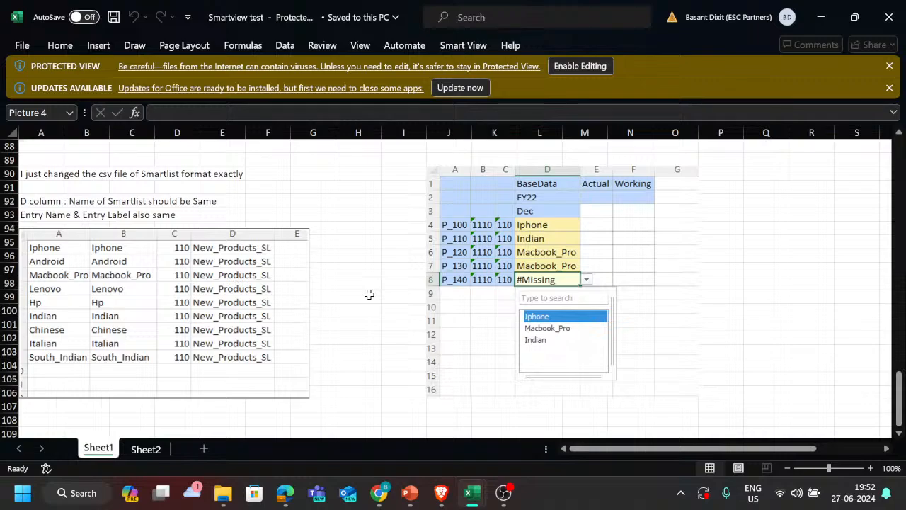
Step: Return to the PBCS trackers tickets workbook and review the tickets from T175 onward
{"action": "key", "text": "alt+Tab"}
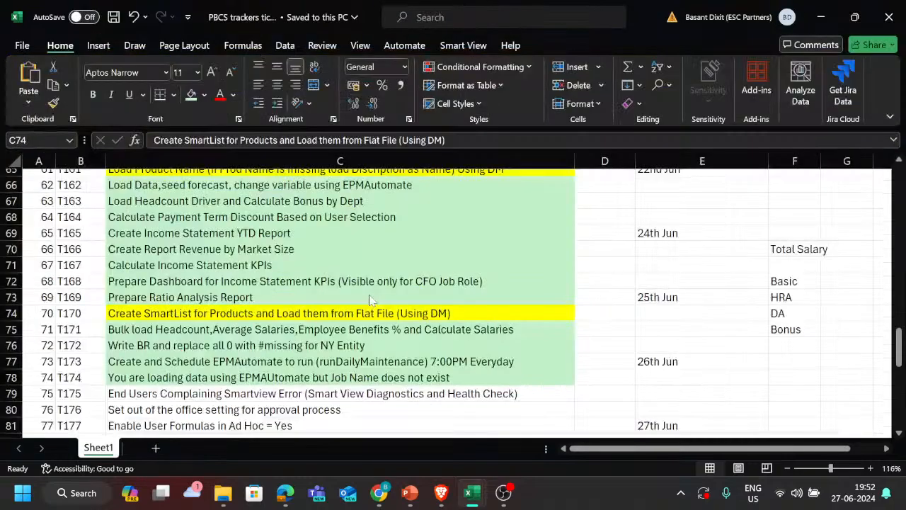
{"action": "scroll", "coordinate": [337, 377], "scroll_direction": "down", "scroll_amount": 2}
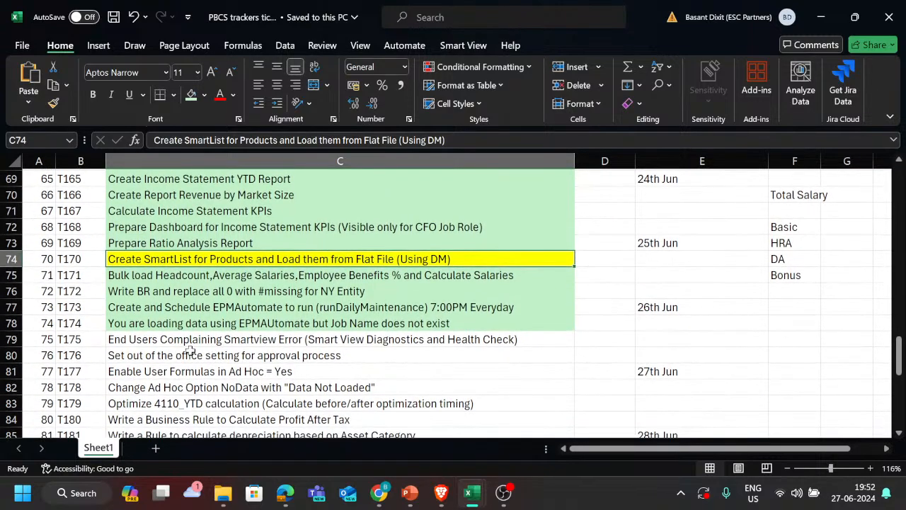
{"action": "scroll", "coordinate": [393, 369], "scroll_direction": "down", "scroll_amount": 1}
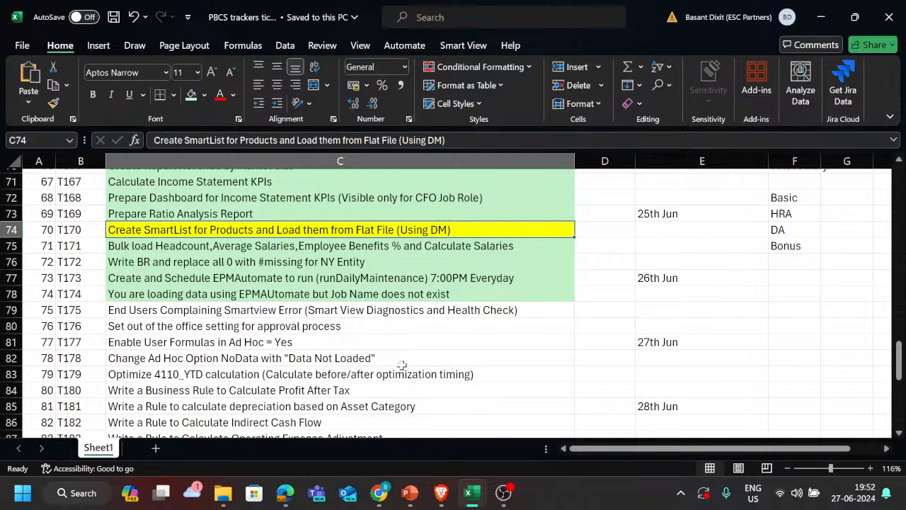
Step: Switch to the Teams meeting in the Brave browser, stop sharing the screen and close the meeting chat
{"action": "key", "text": "alt+Tab"}
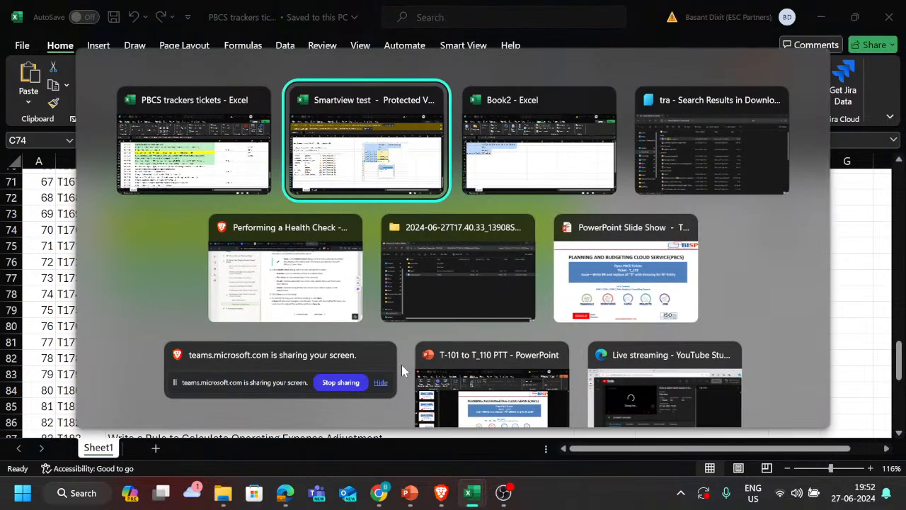
{"action": "key", "text": "alt+Tab"}
{"action": "key", "text": "alt+Tab"}
{"action": "key", "text": "alt+Tab"}
{"action": "key", "text": "alt+Tab"}
{"action": "key", "text": "alt+Tab"}
{"action": "key", "text": "alt+shift+Tab"}
{"action": "key", "text": "alt+shift+Tab"}
{"action": "key", "text": "alt+shift+Tab"}
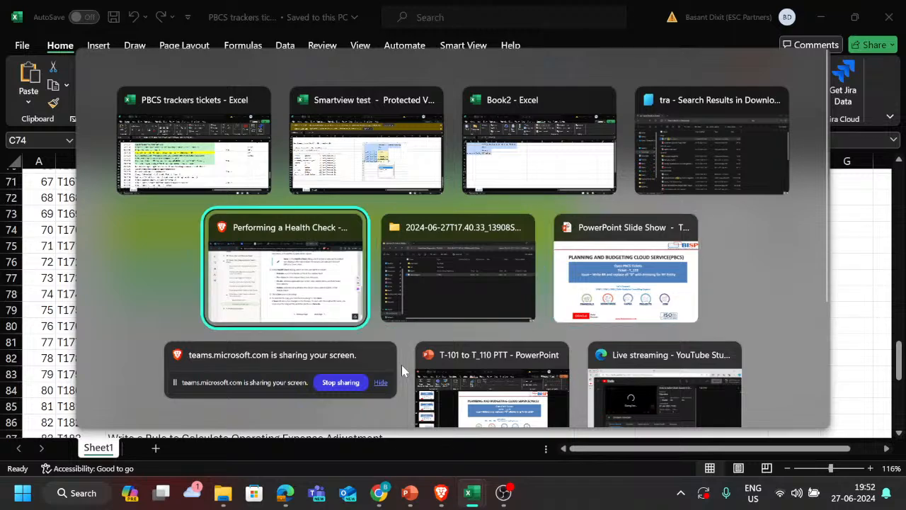
{"action": "key", "text": "alt+Tab"}
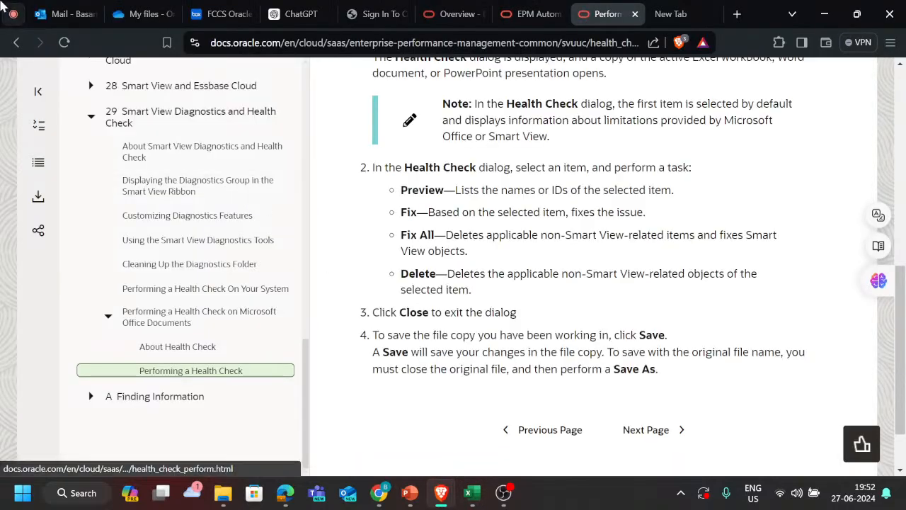
{"action": "left_click", "coordinate": [13, 14]}
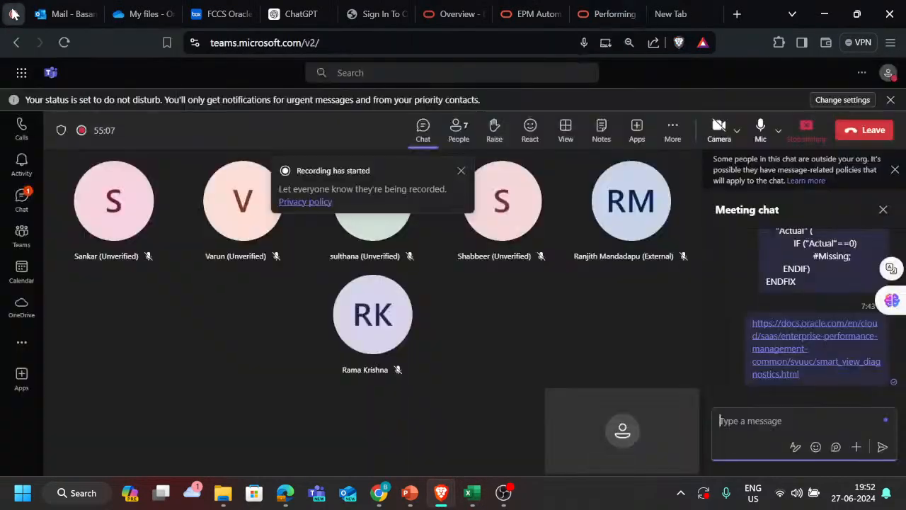
{"action": "left_click", "coordinate": [812, 135]}
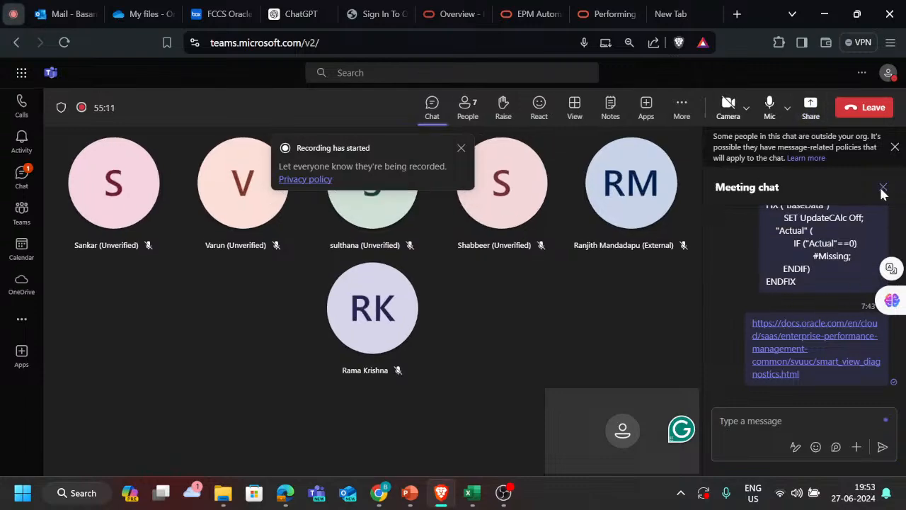
{"action": "left_click", "coordinate": [883, 188]}
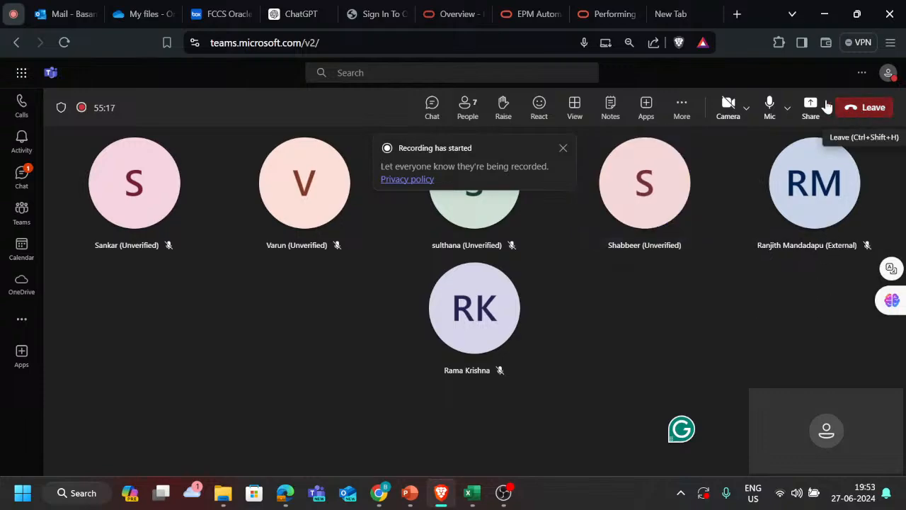
Step: Stop the meeting recording, confirming the stop, and leave the Teams meeting
{"action": "left_click", "coordinate": [688, 111]}
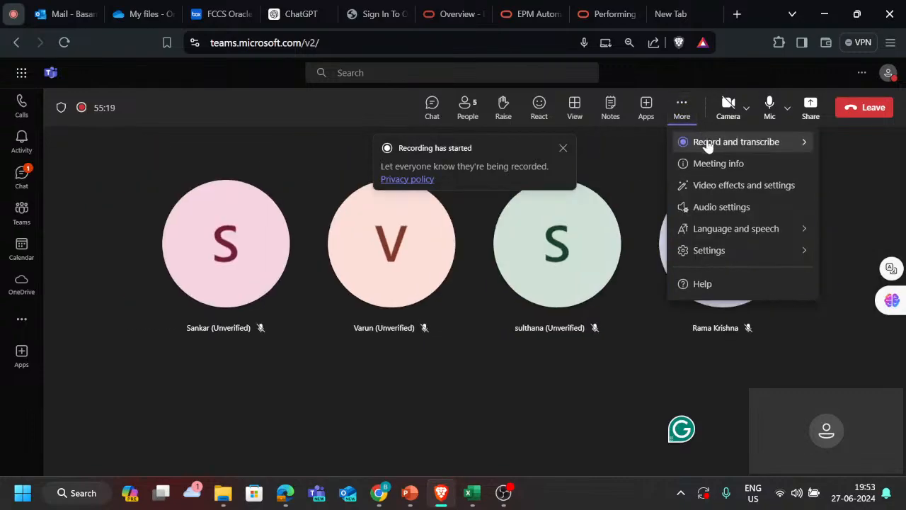
{"action": "left_click", "coordinate": [683, 144]}
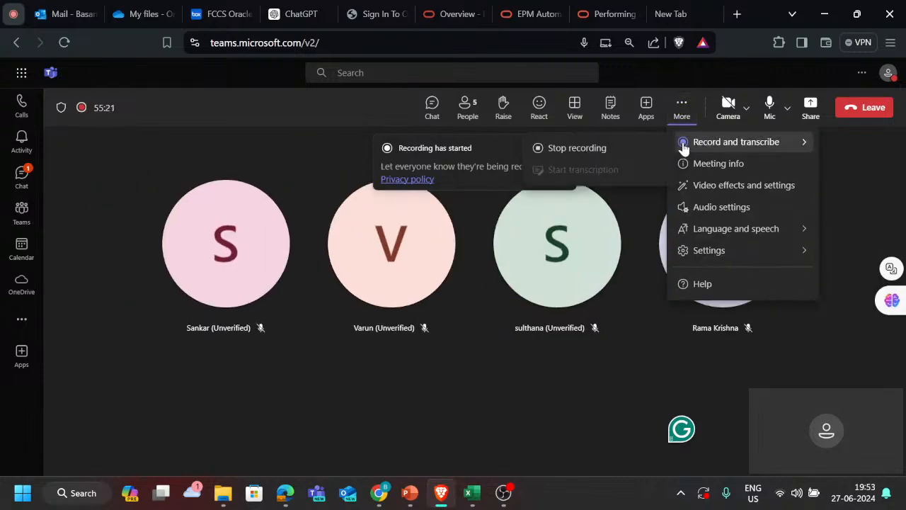
{"action": "left_click", "coordinate": [632, 150]}
{"action": "left_click", "coordinate": [534, 291]}
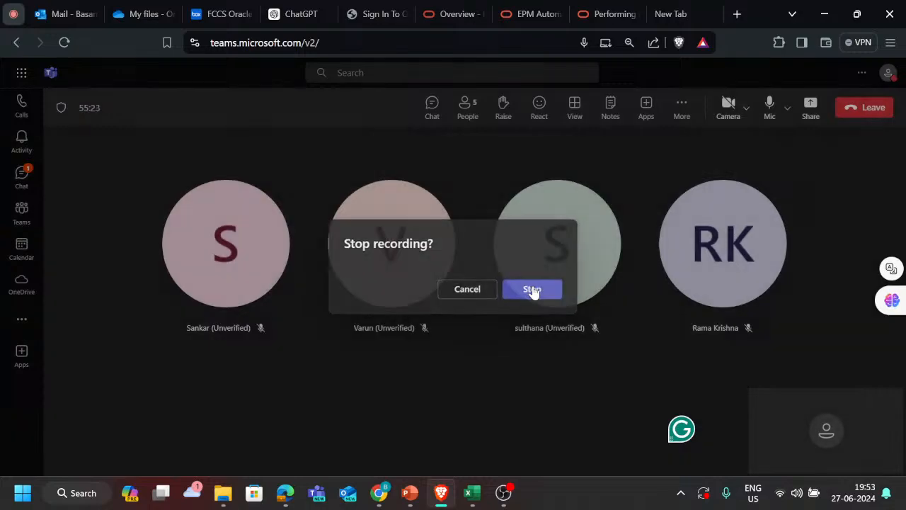
{"action": "left_click", "coordinate": [847, 106]}
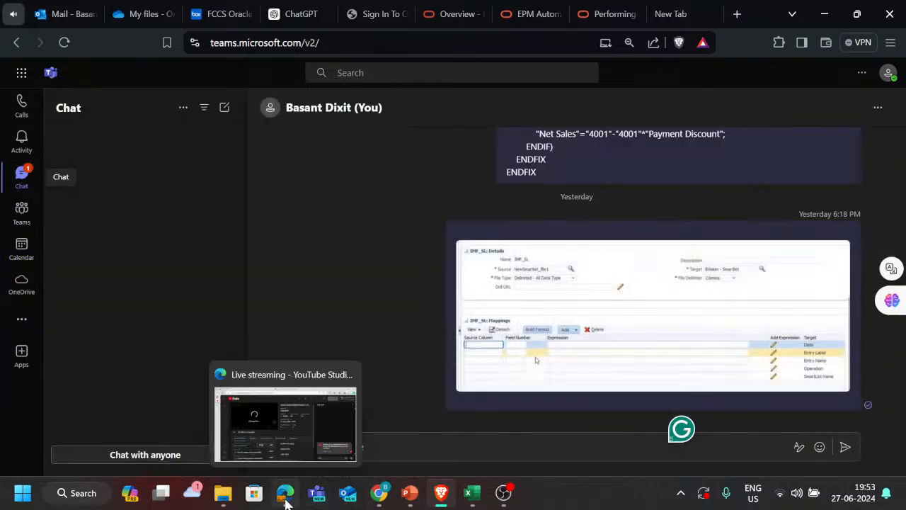
Step: Switch to the YouTube Studio live streaming page in Edge and end the live stream, confirming the end
{"action": "left_click", "coordinate": [323, 424]}
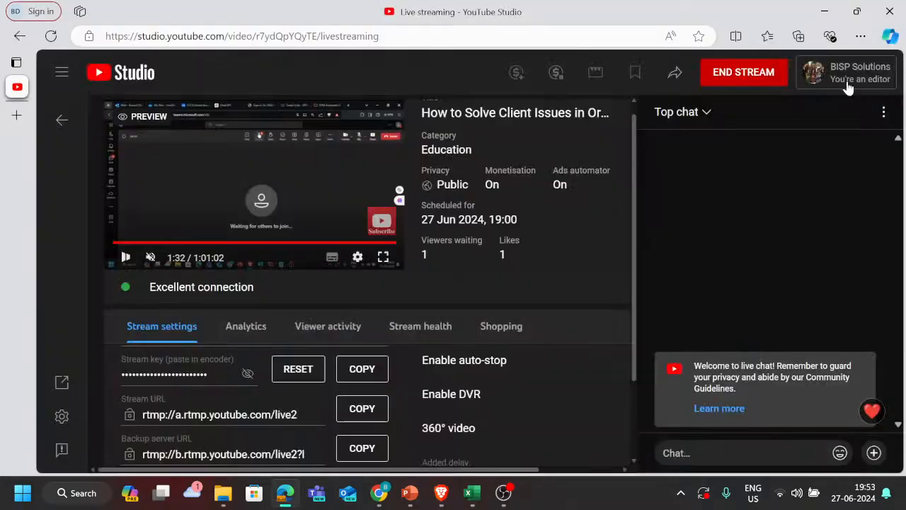
{"action": "left_click", "coordinate": [754, 77]}
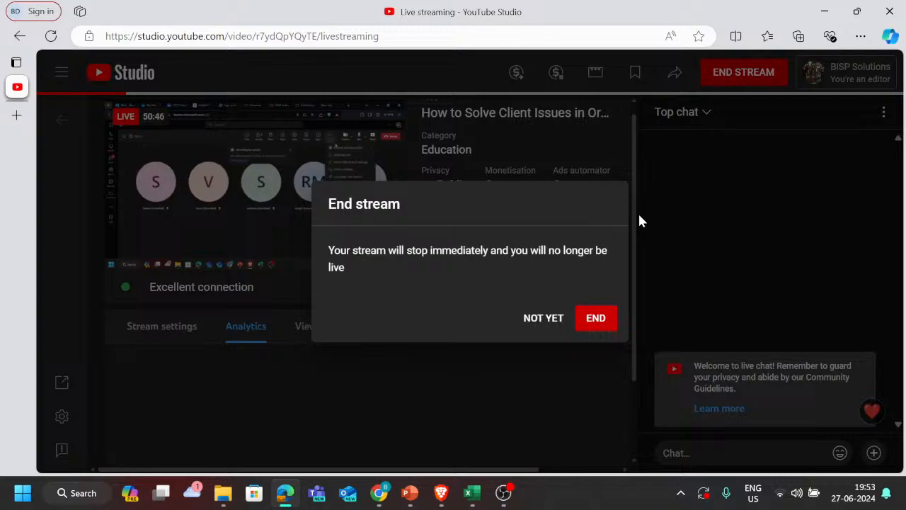
{"action": "left_click", "coordinate": [597, 321]}
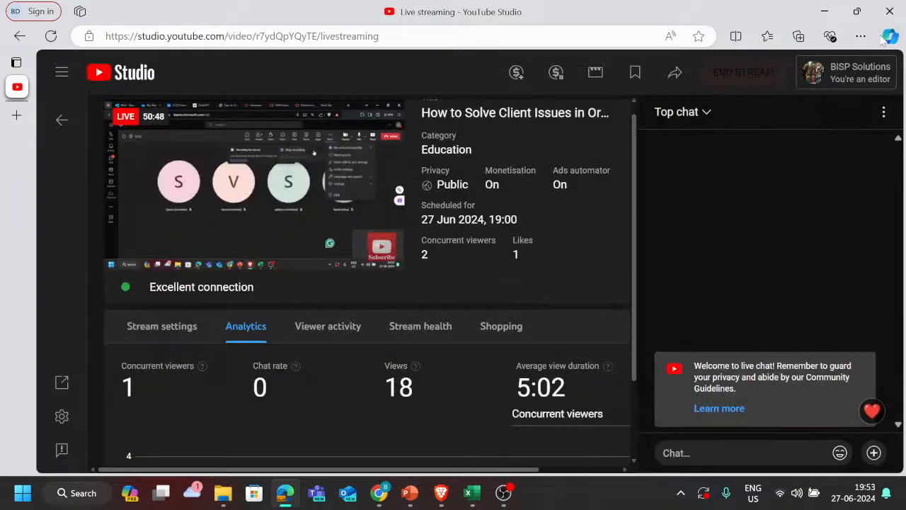